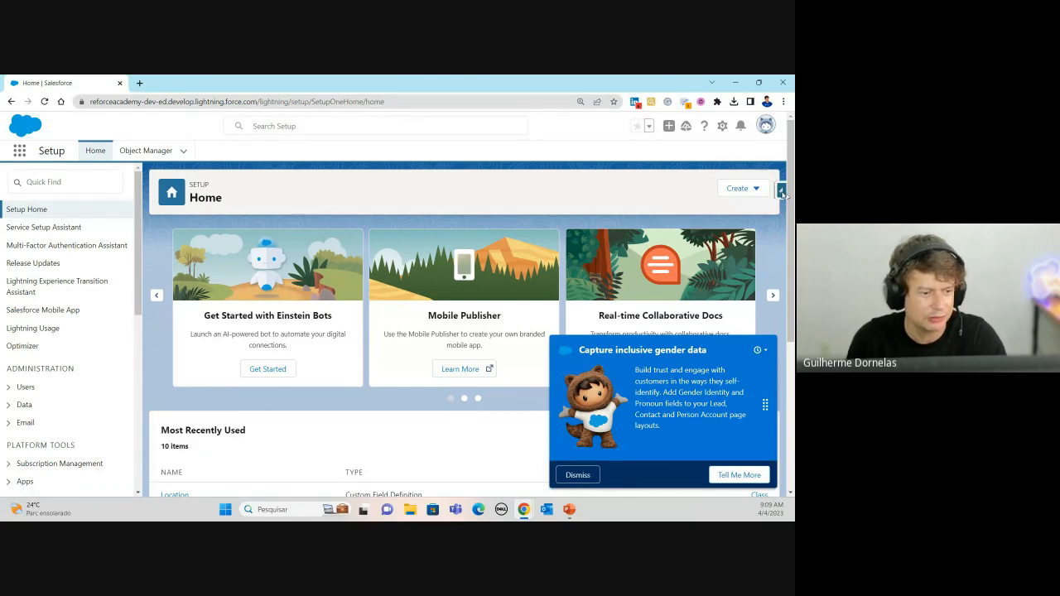
Step: Dismiss the inclusive gender data promotion on Setup Home and close the Salesforce Inspector panel
{"action": "left_click", "coordinate": [781, 191]}
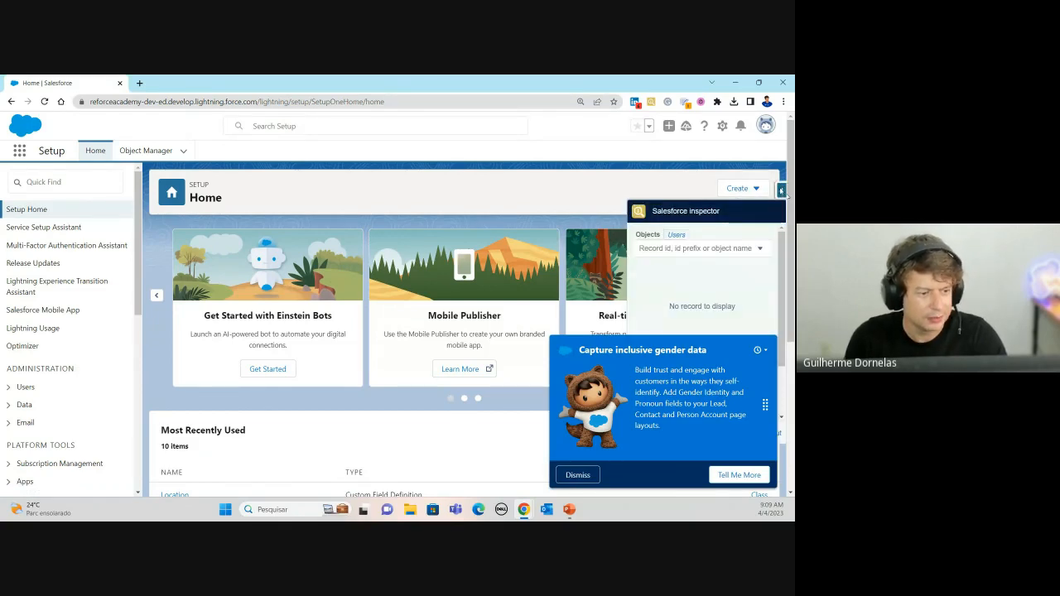
{"action": "left_click", "coordinate": [578, 475]}
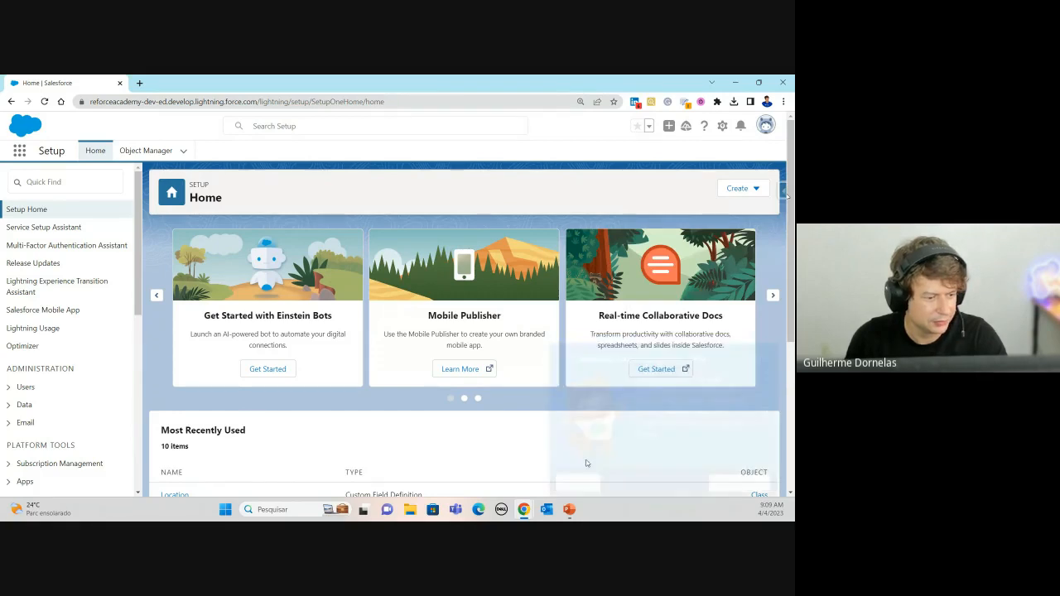
{"action": "left_click", "coordinate": [781, 190]}
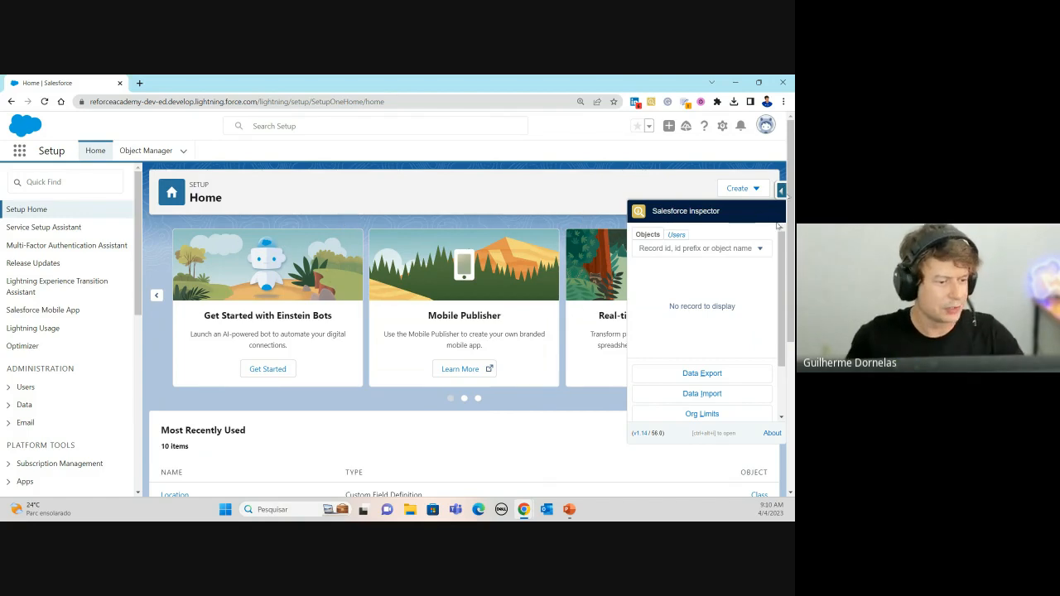
{"action": "left_click", "coordinate": [344, 224]}
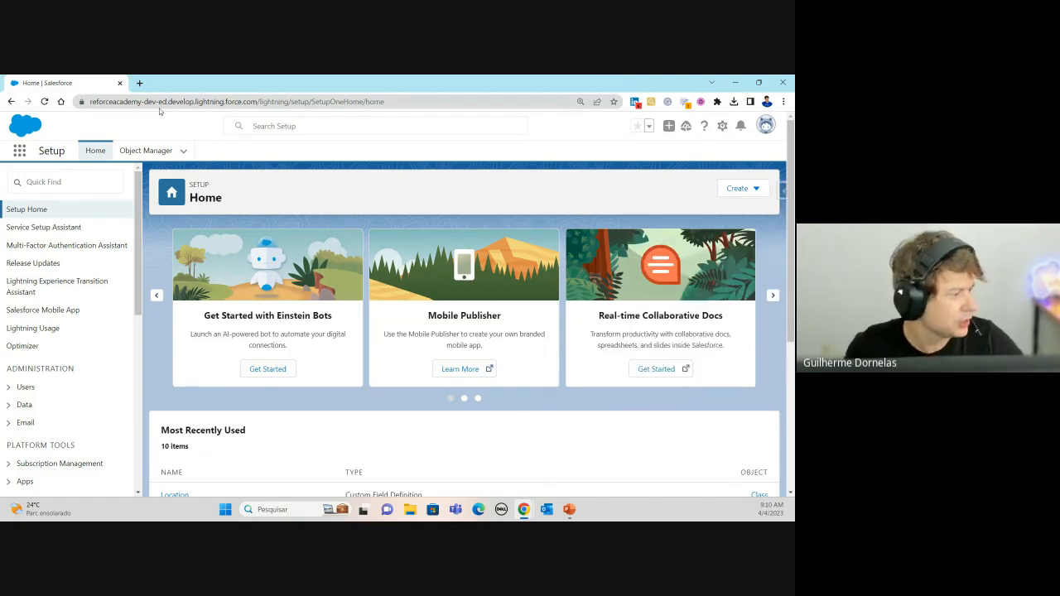
Step: Open the Teste 1 opportunity by searching 'OPPO' in the App Launcher
{"action": "left_click", "coordinate": [19, 151]}
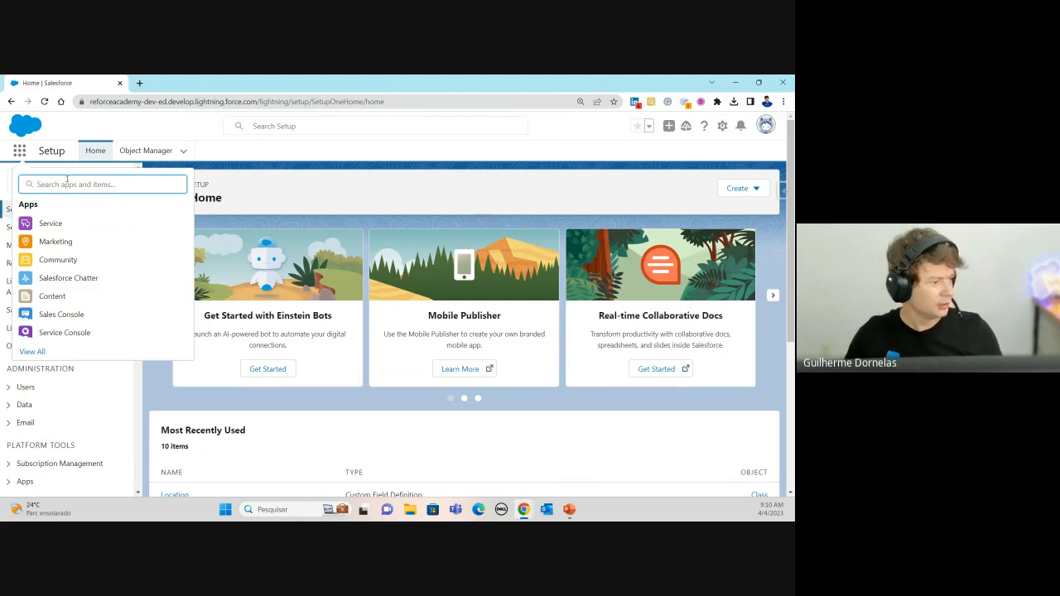
{"action": "type", "text": "OPPO"}
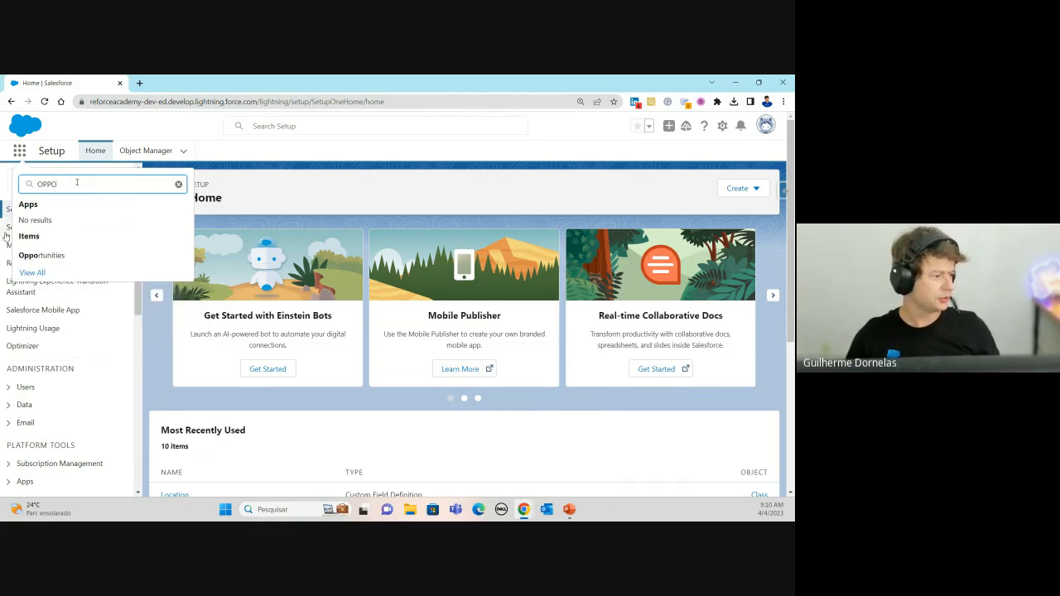
{"action": "left_click", "coordinate": [42, 255]}
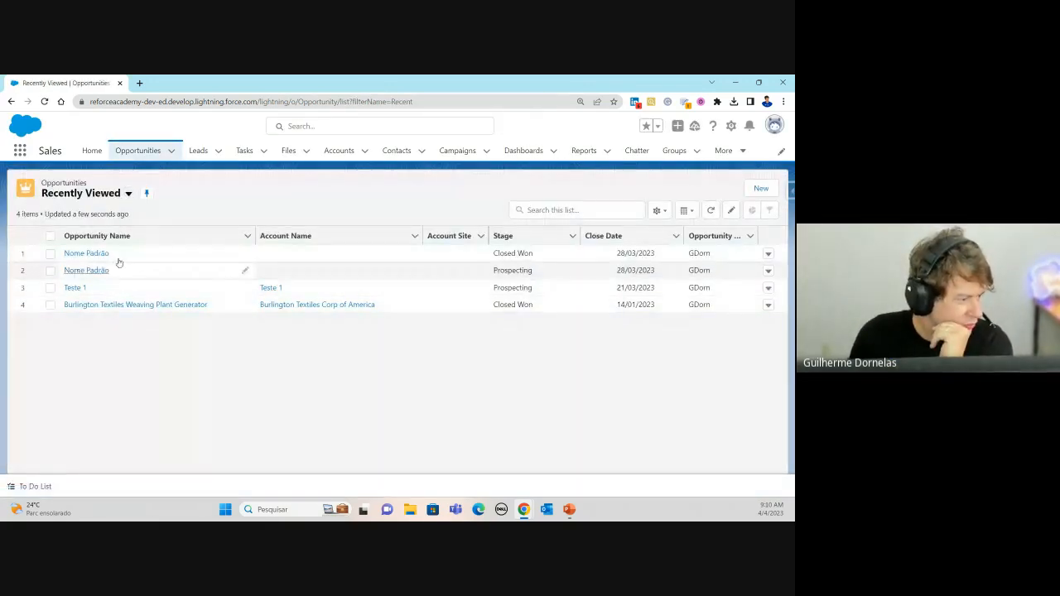
{"action": "left_click", "coordinate": [79, 292]}
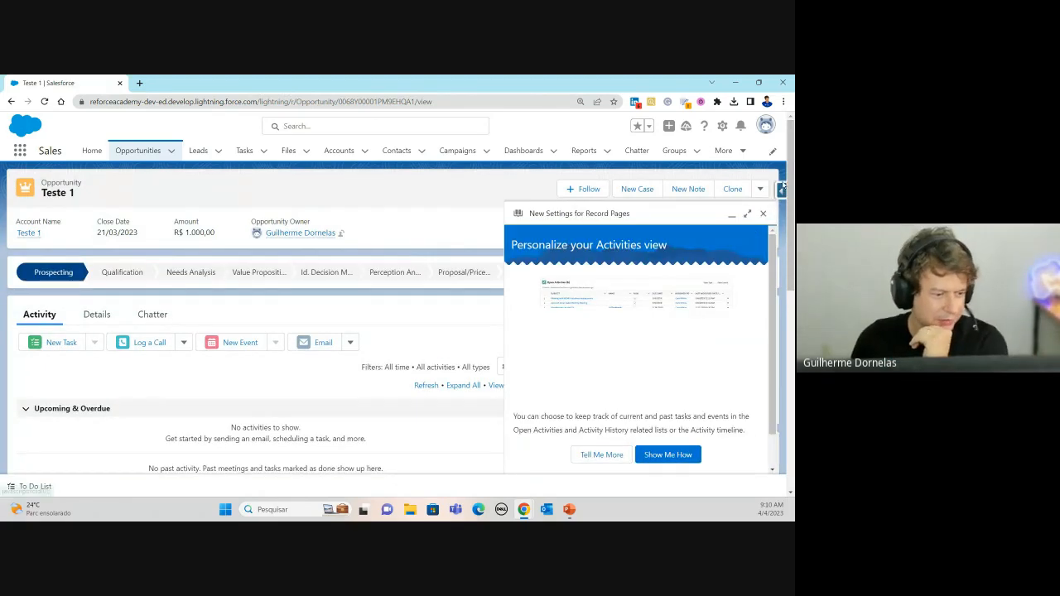
{"action": "left_click", "coordinate": [763, 213]}
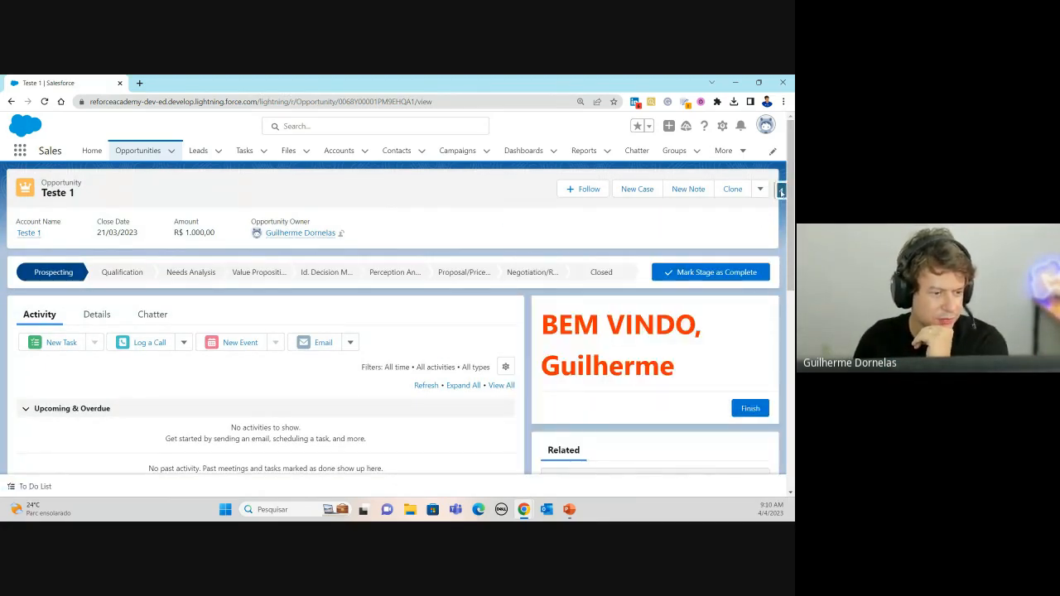
Step: Check the Opportunity object name and record Id in Salesforce Inspector, then show the desktop
{"action": "left_click", "coordinate": [781, 191]}
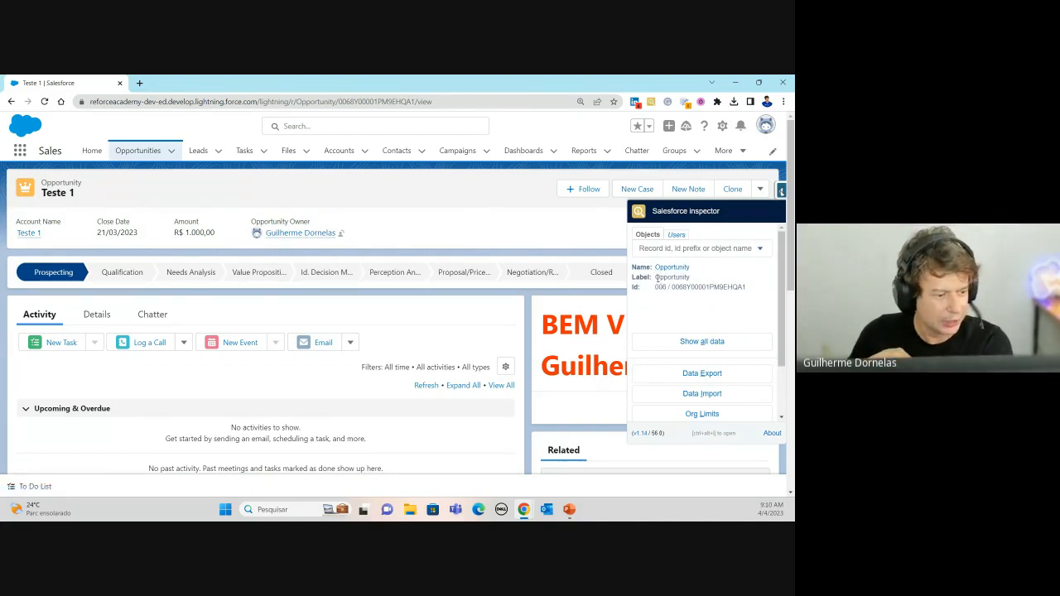
{"action": "left_click_drag", "start_coordinate": [657, 278], "coordinate": [687, 278]}
{"action": "left_click", "coordinate": [685, 281]}
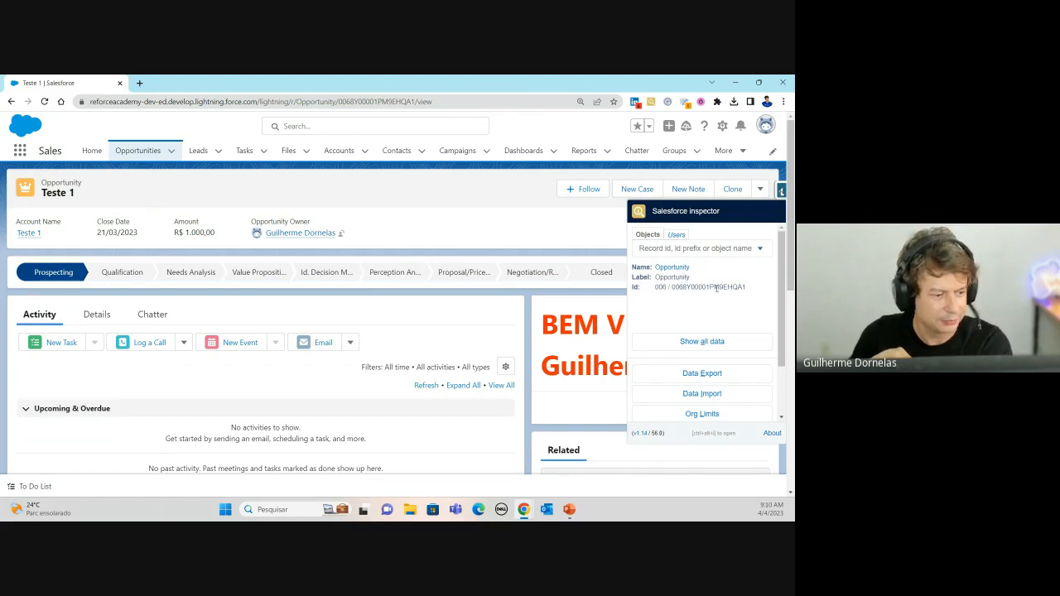
{"action": "double_click", "coordinate": [717, 287]}
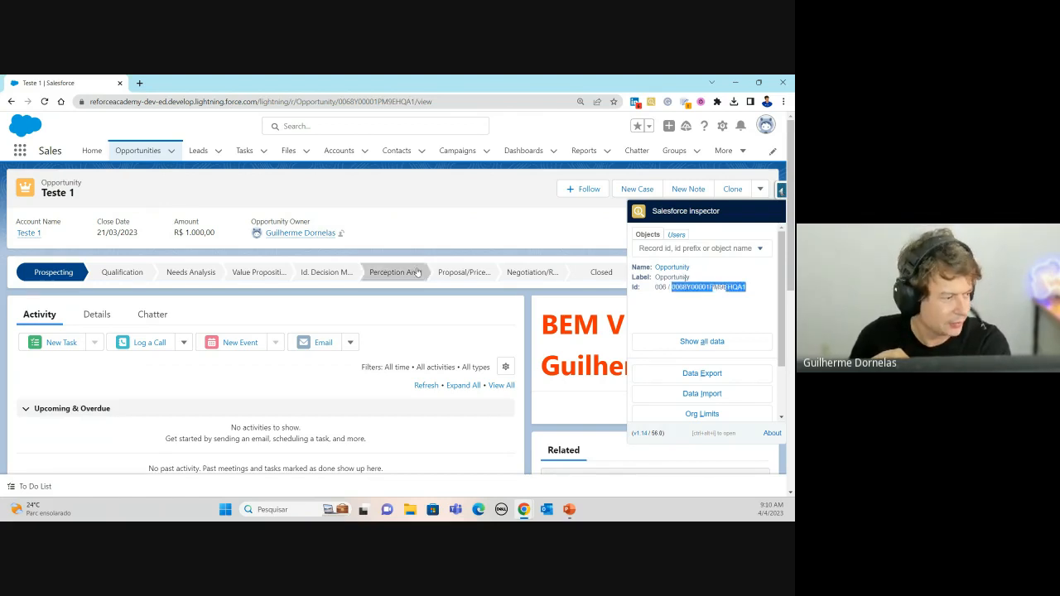
{"action": "double_click", "coordinate": [368, 103]}
{"action": "left_click", "coordinate": [707, 296]}
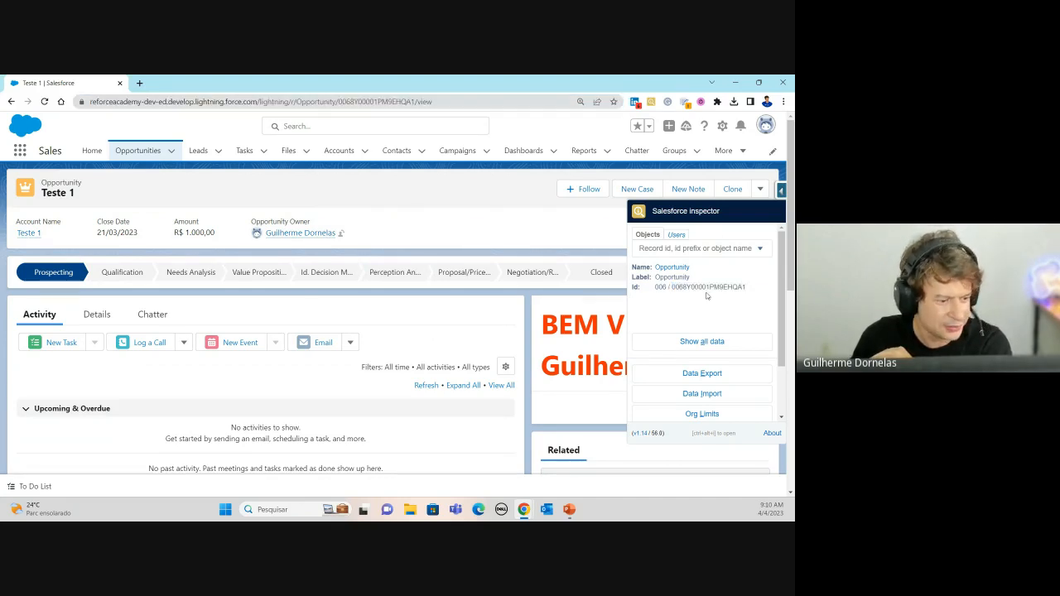
{"action": "double_click", "coordinate": [706, 287]}
{"action": "left_click", "coordinate": [512, 315]}
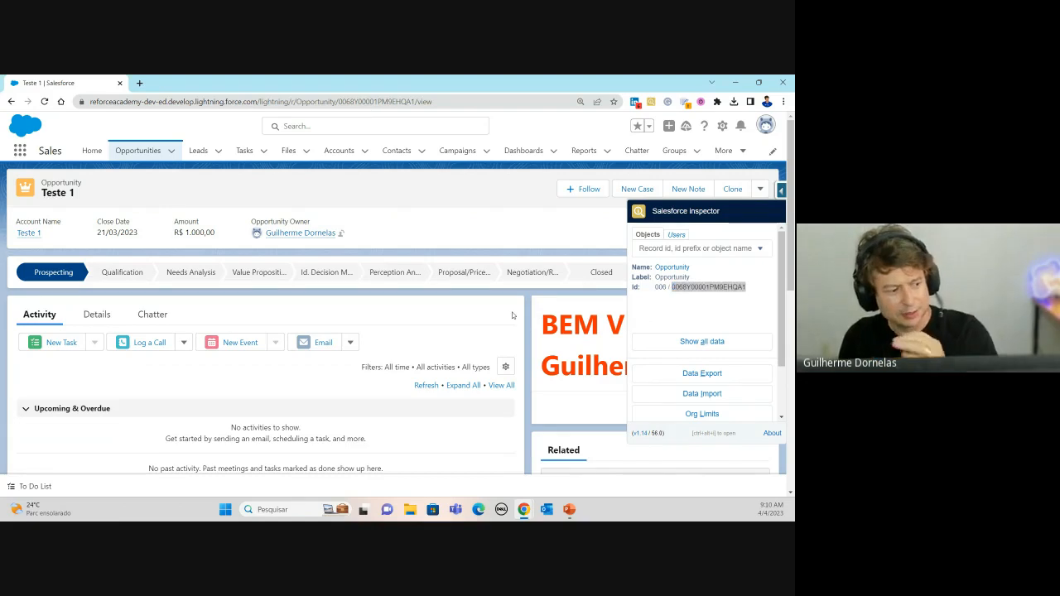
{"action": "left_click", "coordinate": [781, 191]}
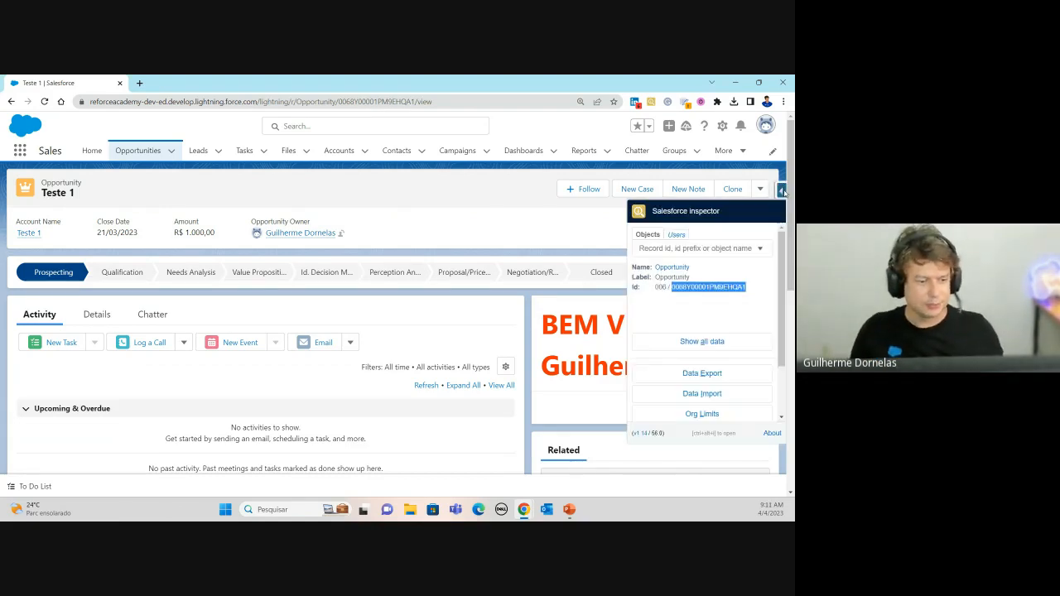
{"action": "left_click", "coordinate": [734, 287]}
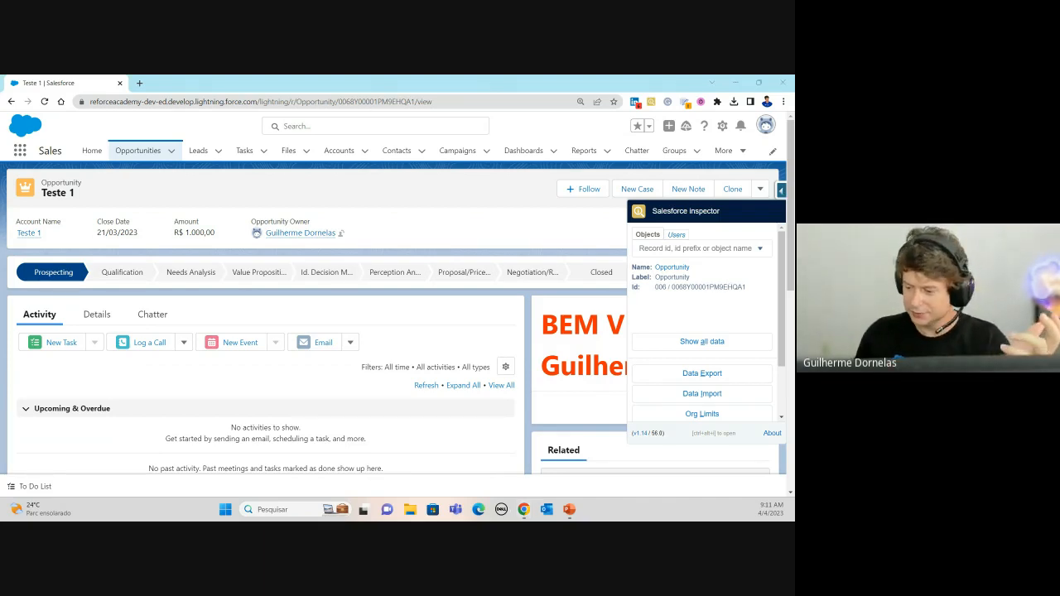
{"action": "key", "text": "super+d"}
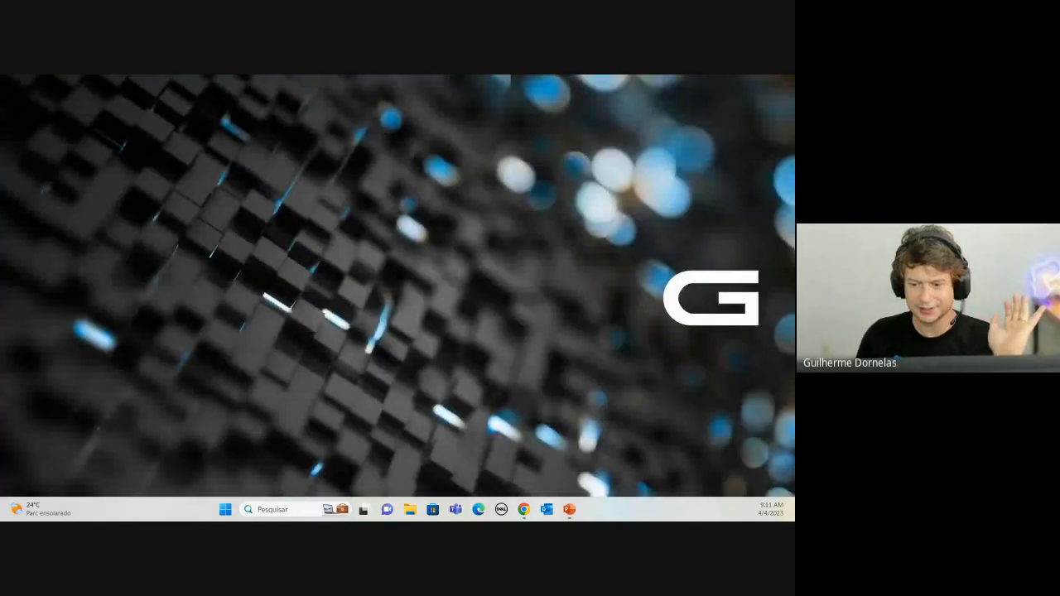
{"action": "key", "text": "alt+Tab"}
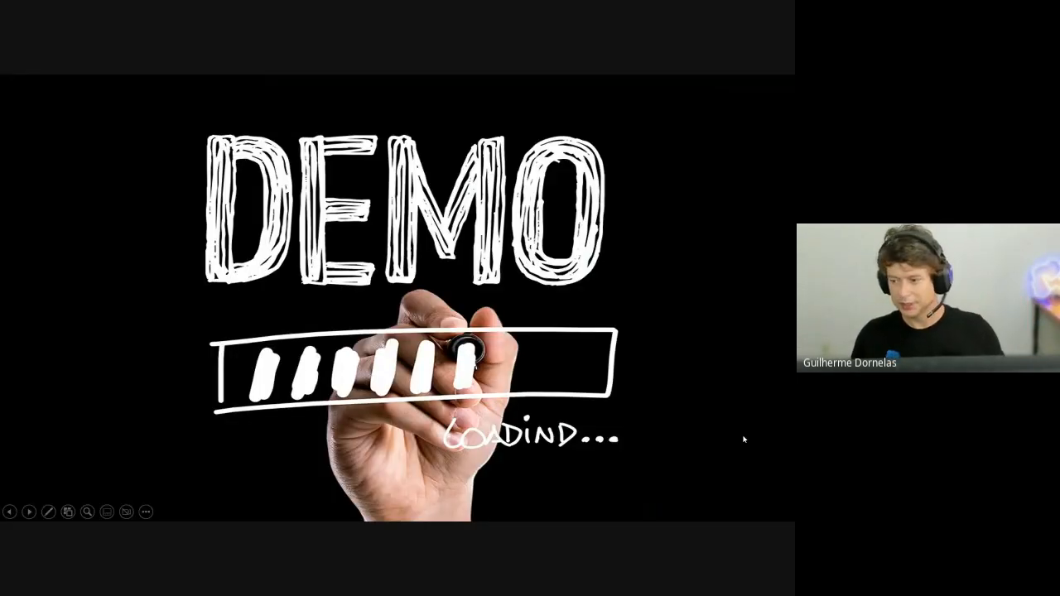
{"action": "key", "text": "Escape"}
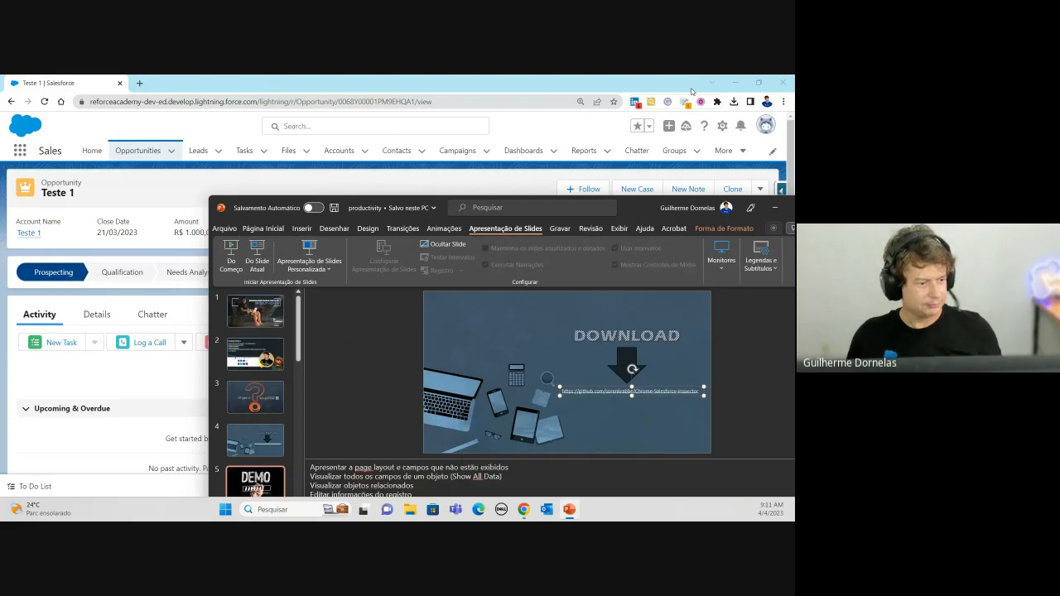
{"action": "left_click_drag", "start_coordinate": [644, 214], "coordinate": [793, 213]}
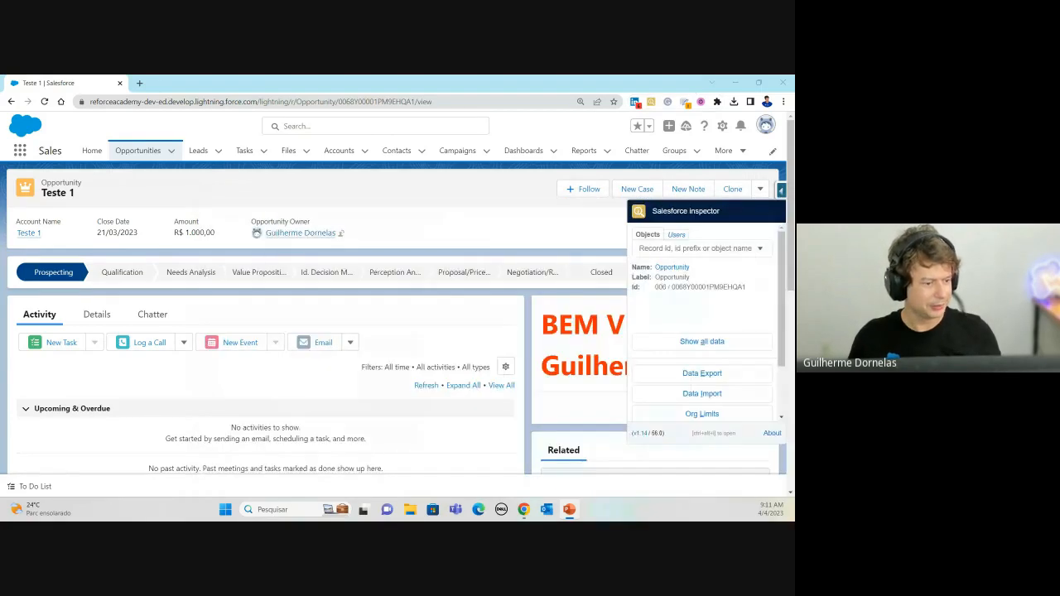
Step: Open Show all data for the Teste 1 opportunity and scroll through its field list
{"action": "left_click", "coordinate": [703, 342]}
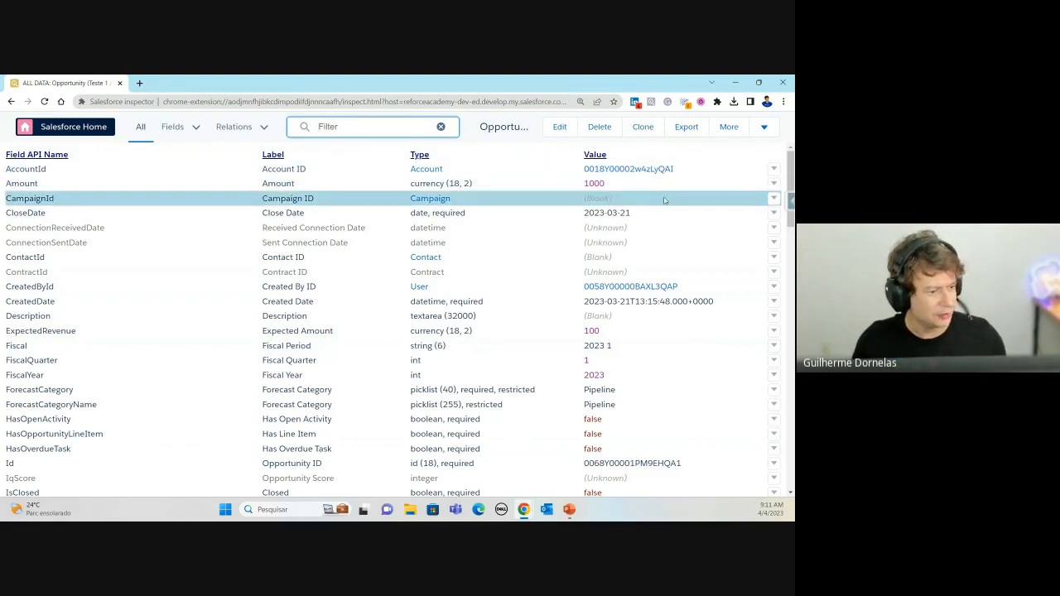
{"action": "scroll", "coordinate": [504, 235], "scroll_direction": "down", "scroll_amount": 3}
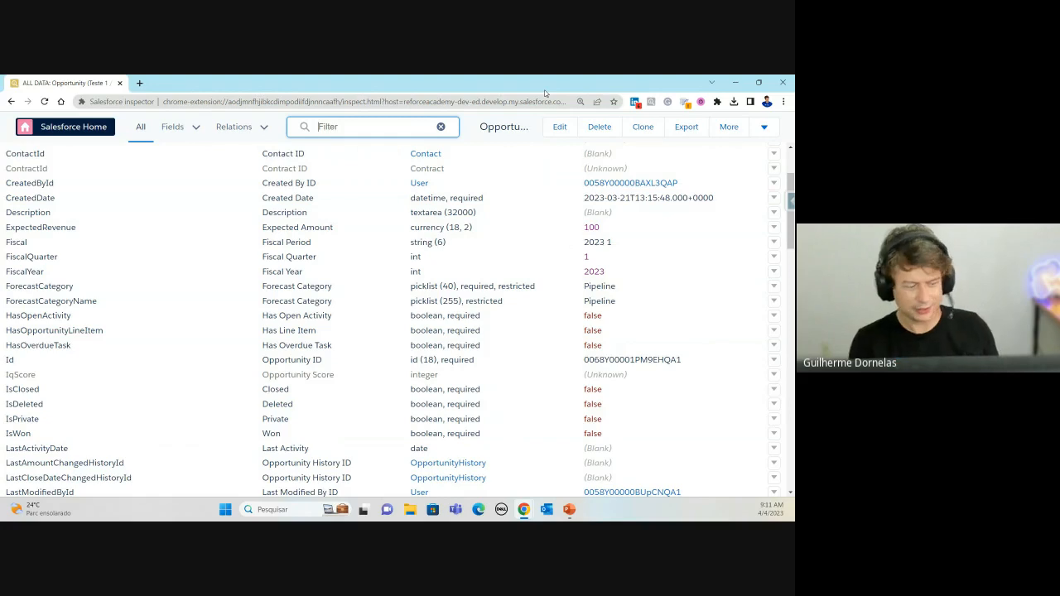
Step: Log back in to Salesforce in a new tab using the saved login
{"action": "left_click", "coordinate": [141, 84]}
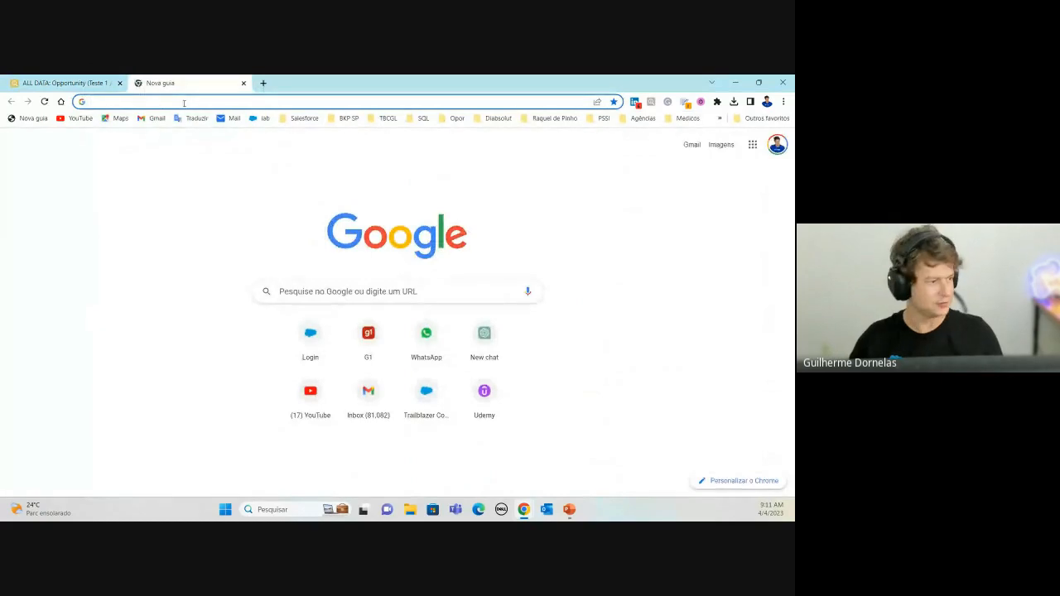
{"action": "type", "text": "LOG"}
{"action": "key", "text": "Return"}
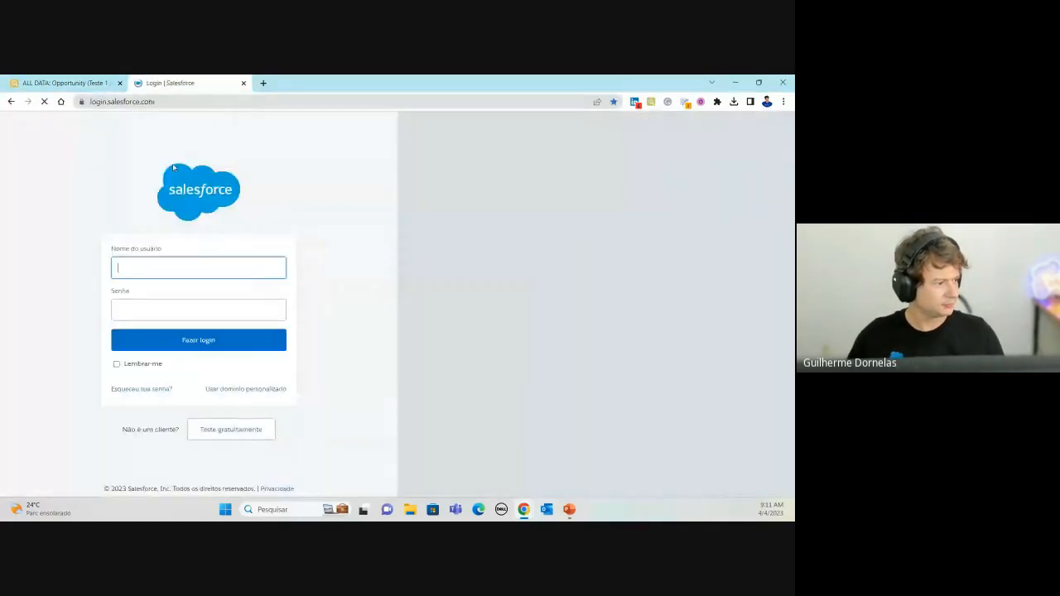
{"action": "left_click", "coordinate": [199, 267]}
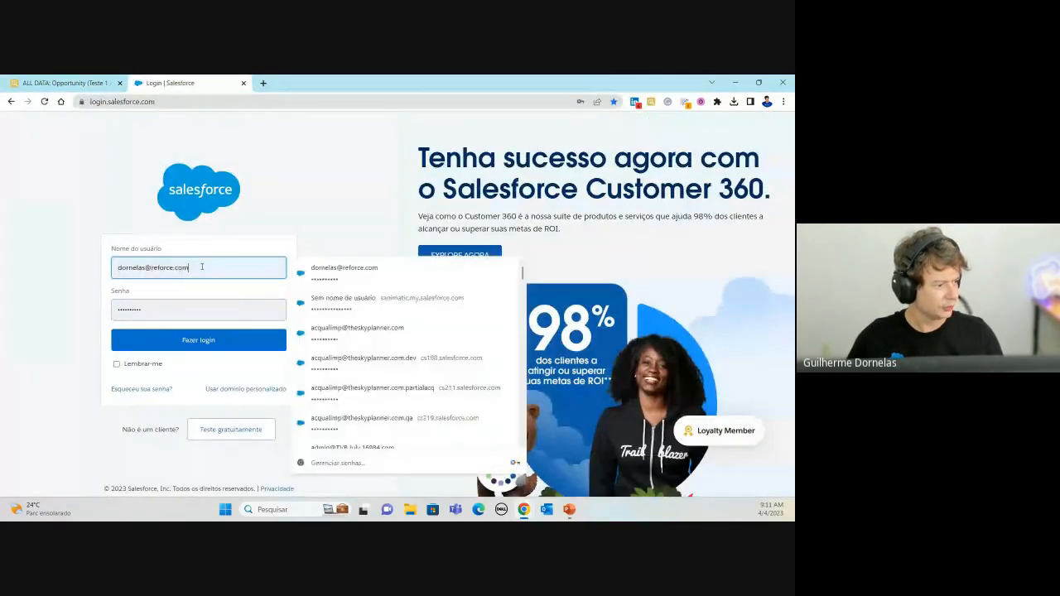
{"action": "left_click", "coordinate": [199, 340]}
Step: Open the creator's user record from Created By ID, then review Teste 1's all-data fields
{"action": "left_click", "coordinate": [106, 84]}
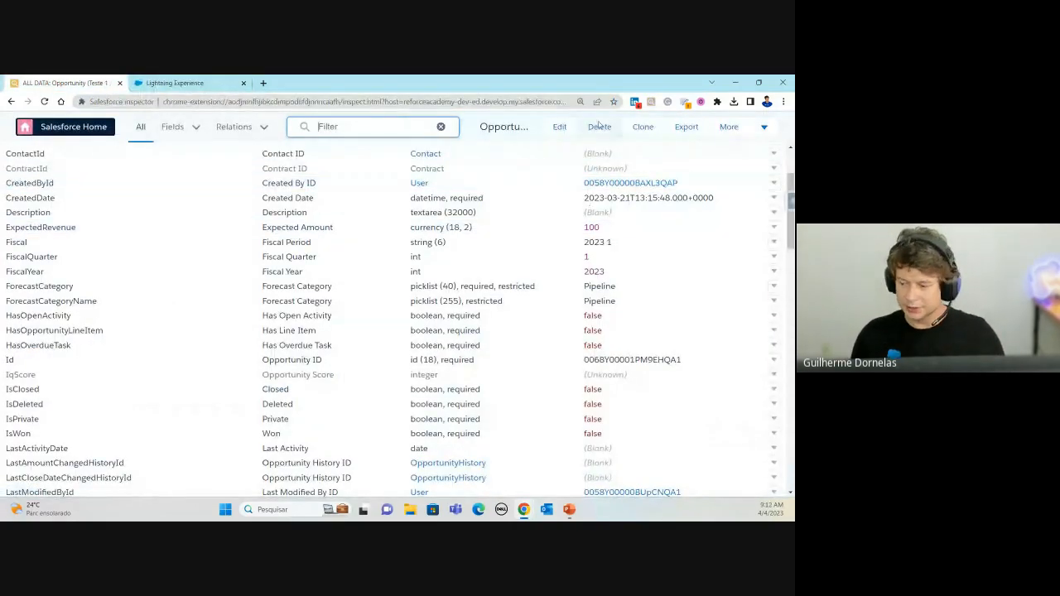
{"action": "double_click", "coordinate": [632, 359]}
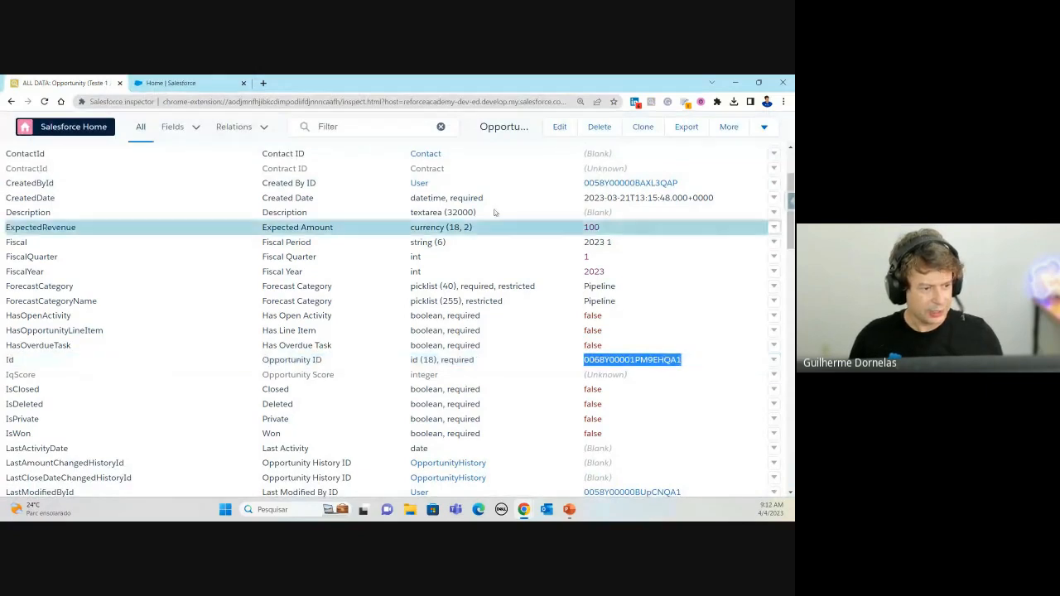
{"action": "right_click", "coordinate": [613, 185]}
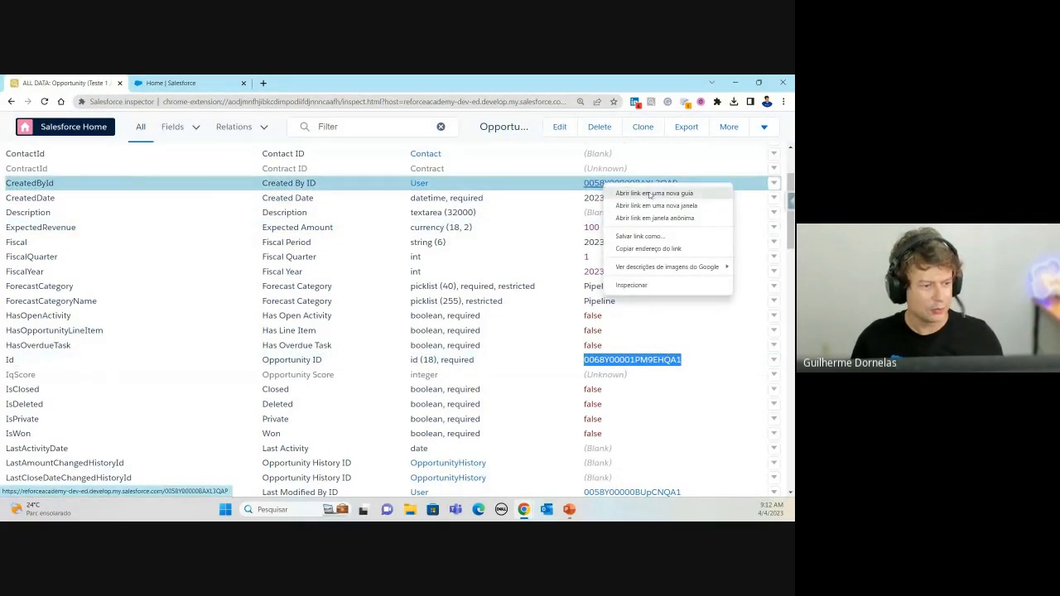
{"action": "left_click", "coordinate": [654, 193]}
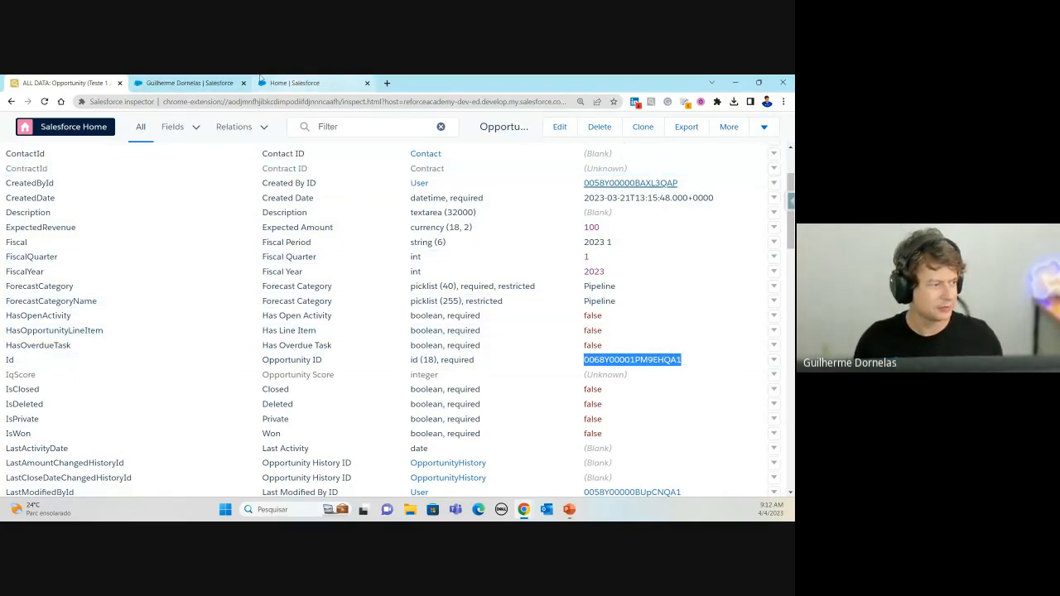
{"action": "left_click", "coordinate": [228, 80]}
{"action": "left_click", "coordinate": [79, 83]}
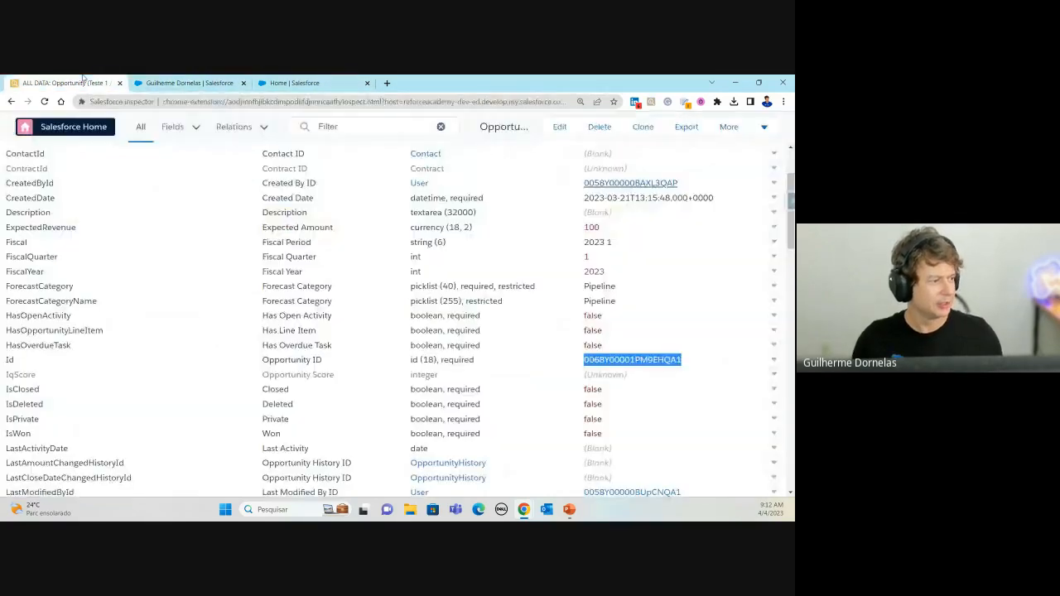
{"action": "scroll", "coordinate": [351, 292], "scroll_direction": "down", "scroll_amount": 4}
{"action": "scroll", "coordinate": [351, 291], "scroll_direction": "down", "scroll_amount": 5}
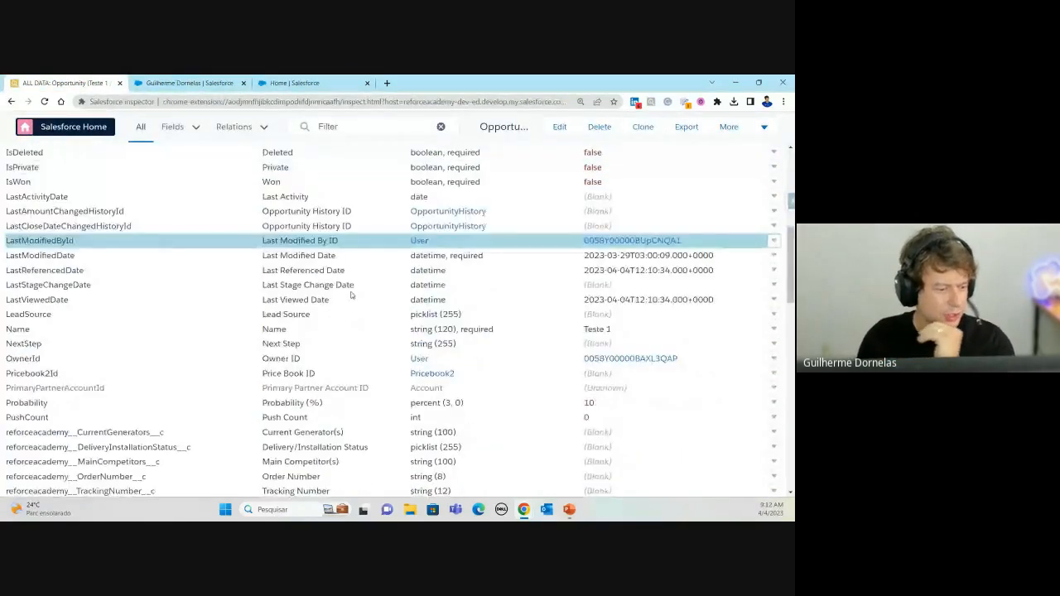
{"action": "scroll", "coordinate": [362, 301], "scroll_direction": "up", "scroll_amount": 4}
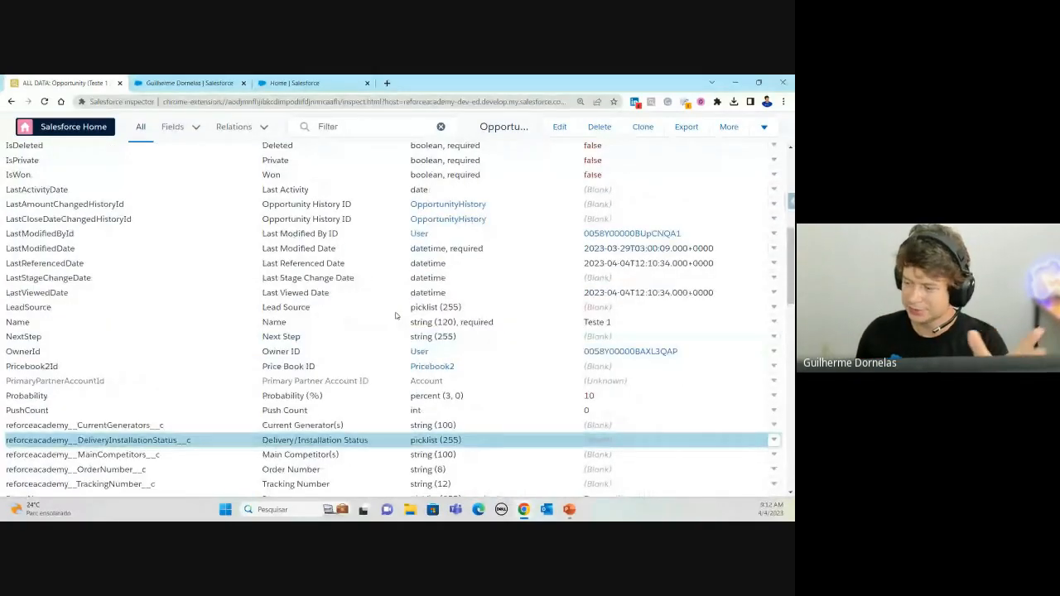
{"action": "scroll", "coordinate": [395, 315], "scroll_direction": "up", "scroll_amount": 5}
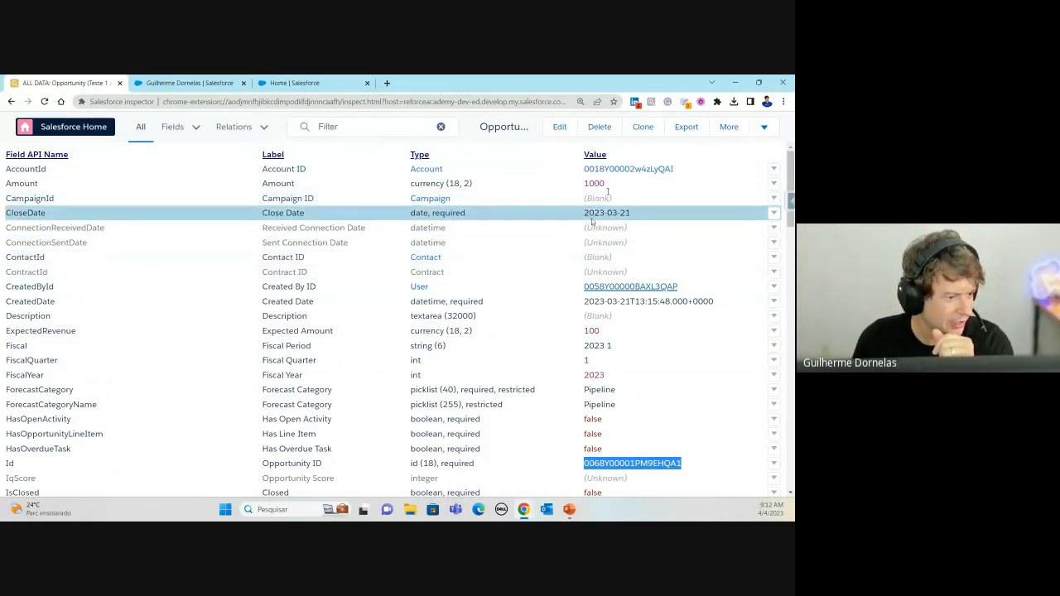
Step: Change the Teste 1 Amount value from 1000 to 2000 and save it
{"action": "double_click", "coordinate": [596, 184]}
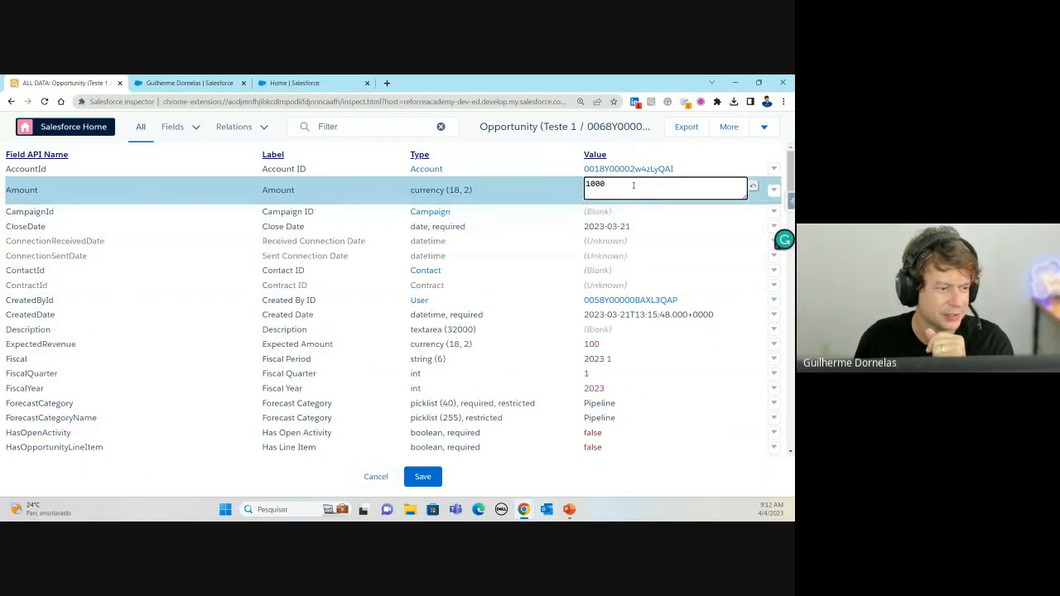
{"action": "left_click_drag", "start_coordinate": [611, 187], "coordinate": [561, 192]}
{"action": "type", "text": "2000"}
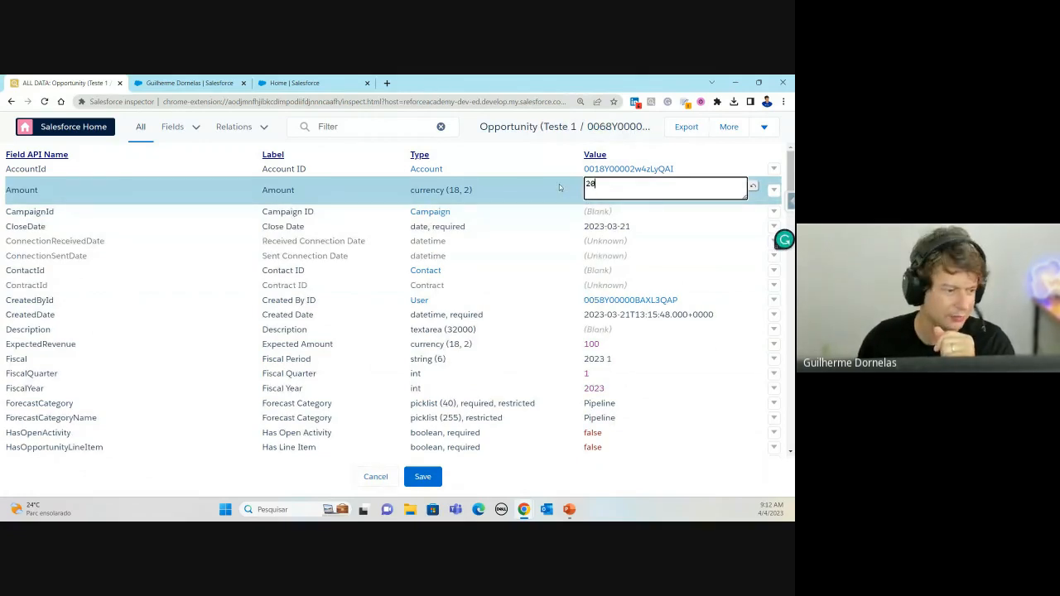
{"action": "left_click", "coordinate": [431, 478]}
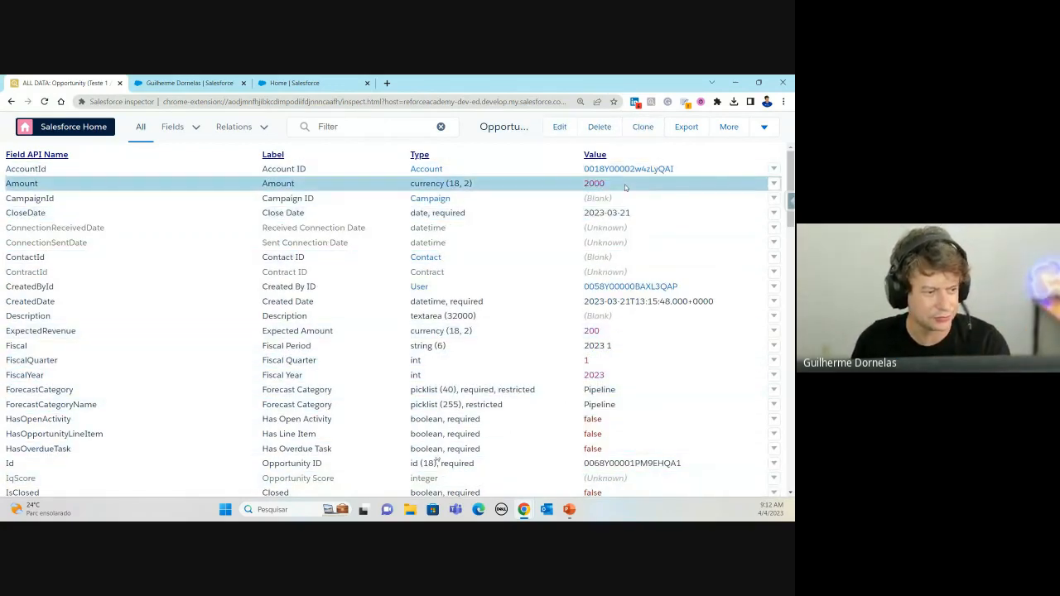
Step: Put Teste 1's all-data page into edit mode and review the editable fields
{"action": "left_click", "coordinate": [559, 128]}
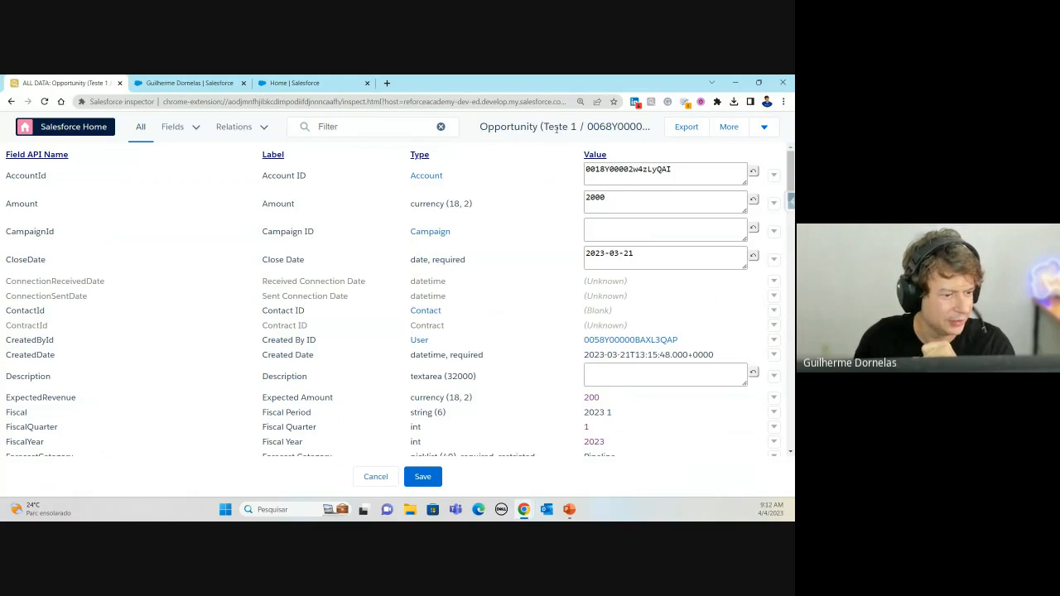
{"action": "scroll", "coordinate": [700, 217], "scroll_direction": "down", "scroll_amount": 4}
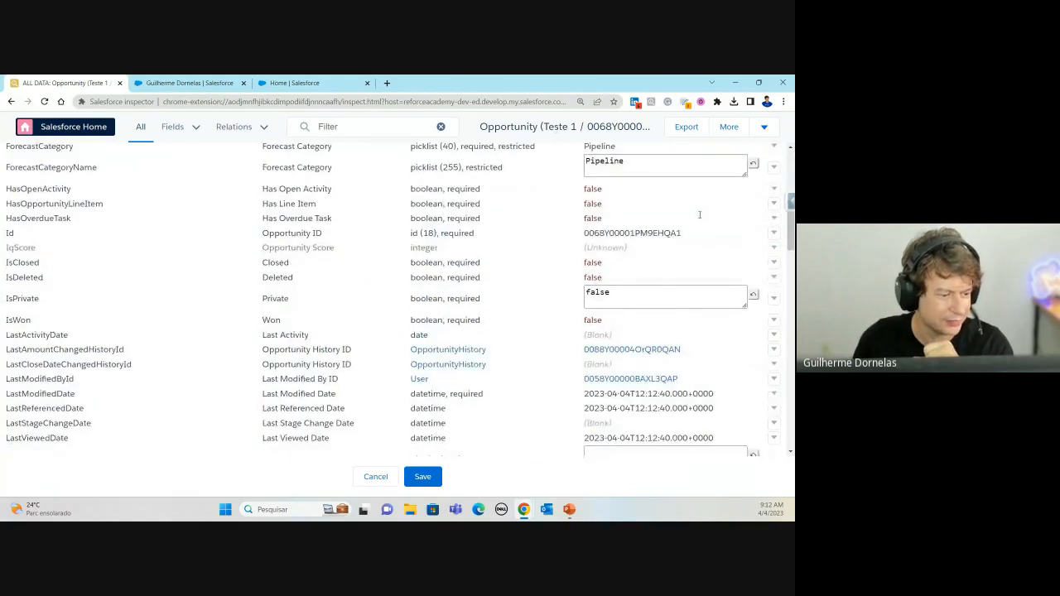
{"action": "scroll", "coordinate": [700, 215], "scroll_direction": "down", "scroll_amount": 6}
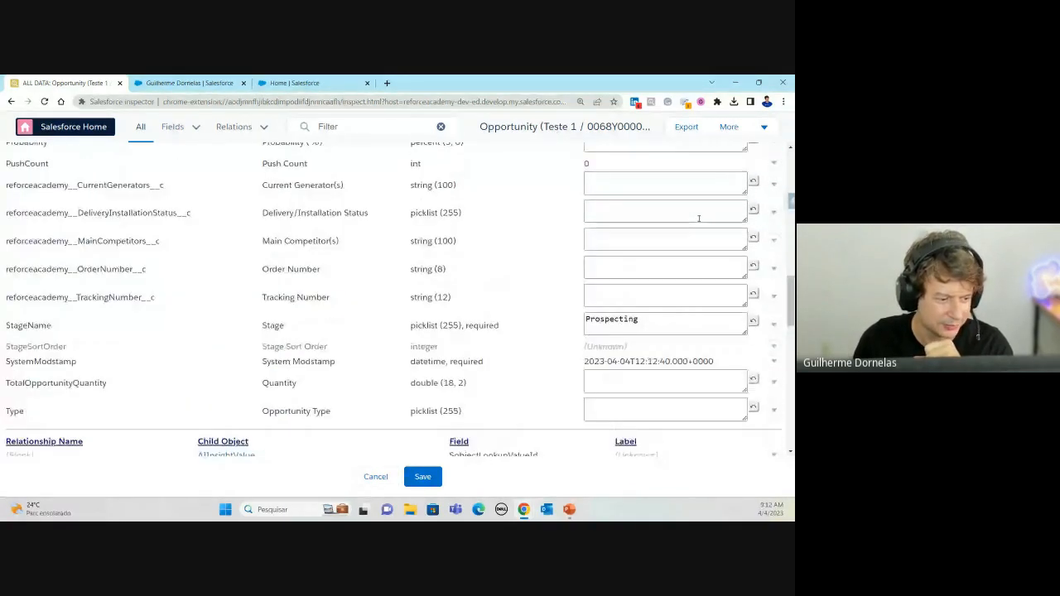
{"action": "scroll", "coordinate": [699, 218], "scroll_direction": "up", "scroll_amount": 2}
{"action": "scroll", "coordinate": [700, 246], "scroll_direction": "down", "scroll_amount": 1}
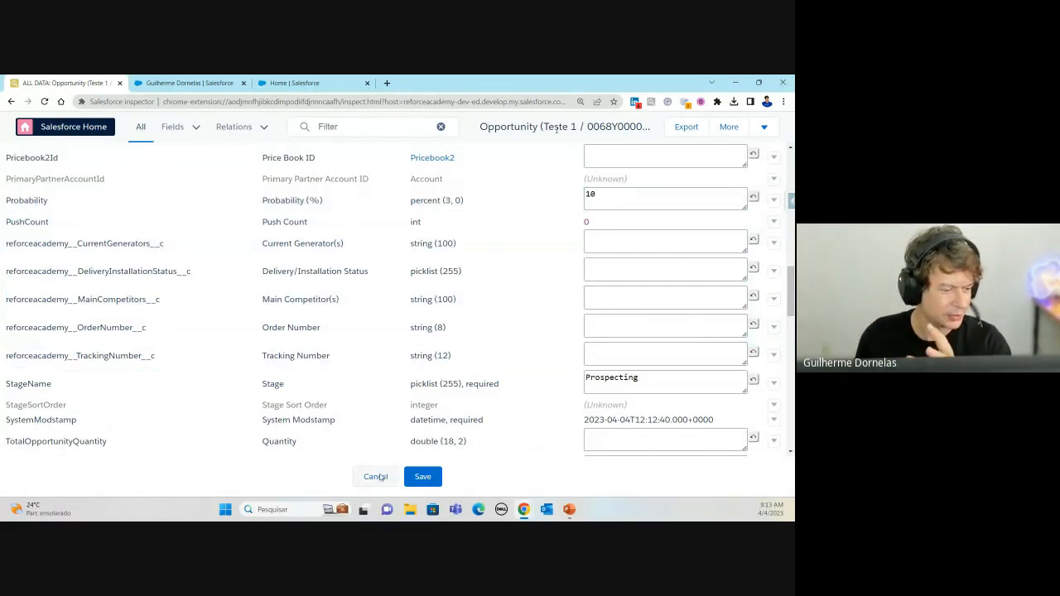
{"action": "scroll", "coordinate": [598, 301], "scroll_direction": "up", "scroll_amount": 8}
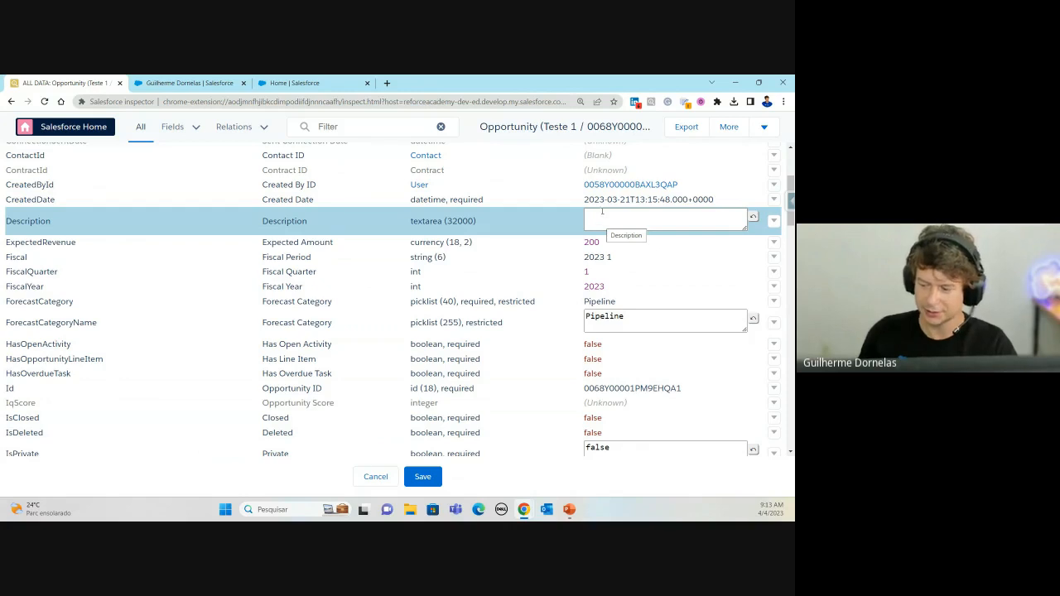
Step: Open Opportunities in the Setup tab via App Launcher search 'opp', then return to Inspector
{"action": "left_click", "coordinate": [305, 84]}
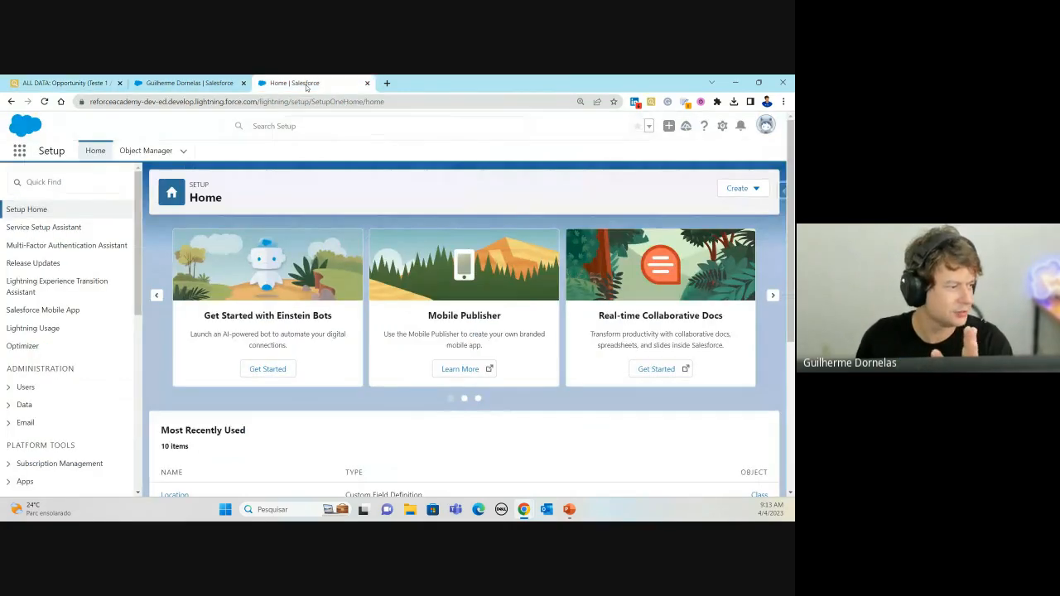
{"action": "left_click", "coordinate": [19, 150]}
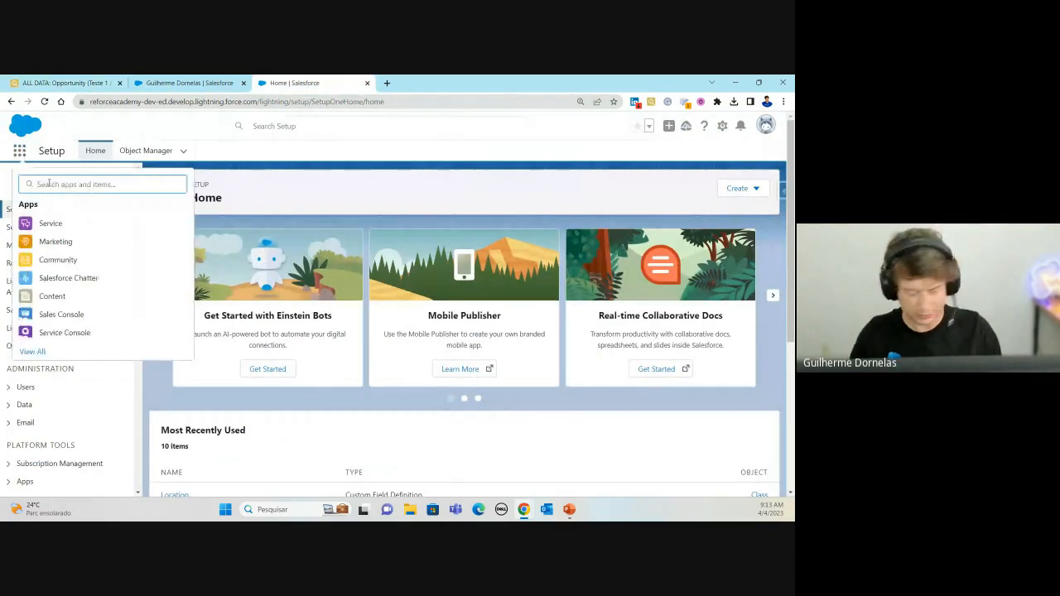
{"action": "type", "text": "opp"}
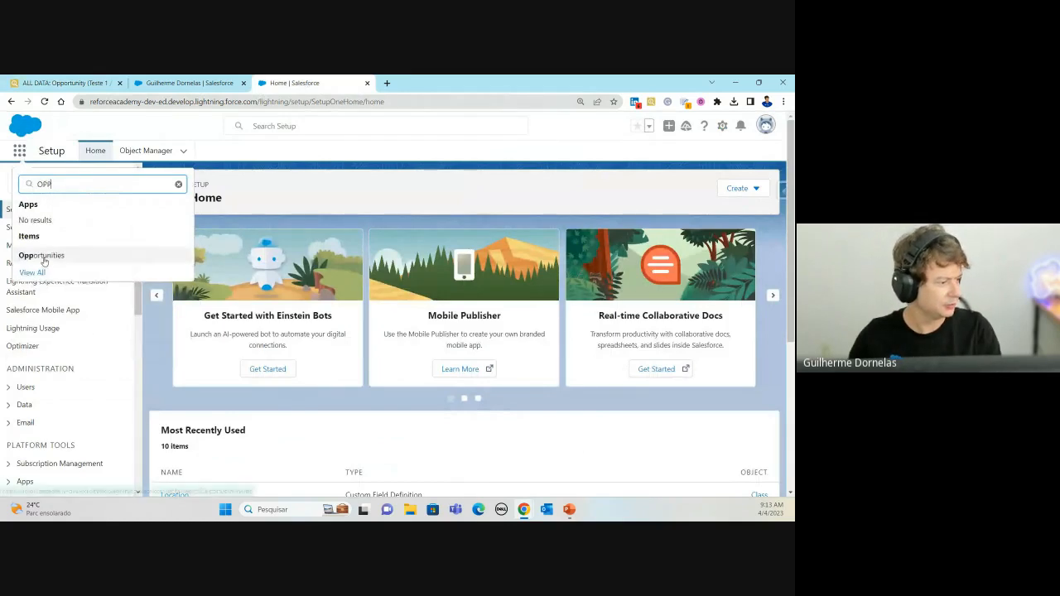
{"action": "left_click", "coordinate": [49, 255]}
{"action": "left_click", "coordinate": [95, 81]}
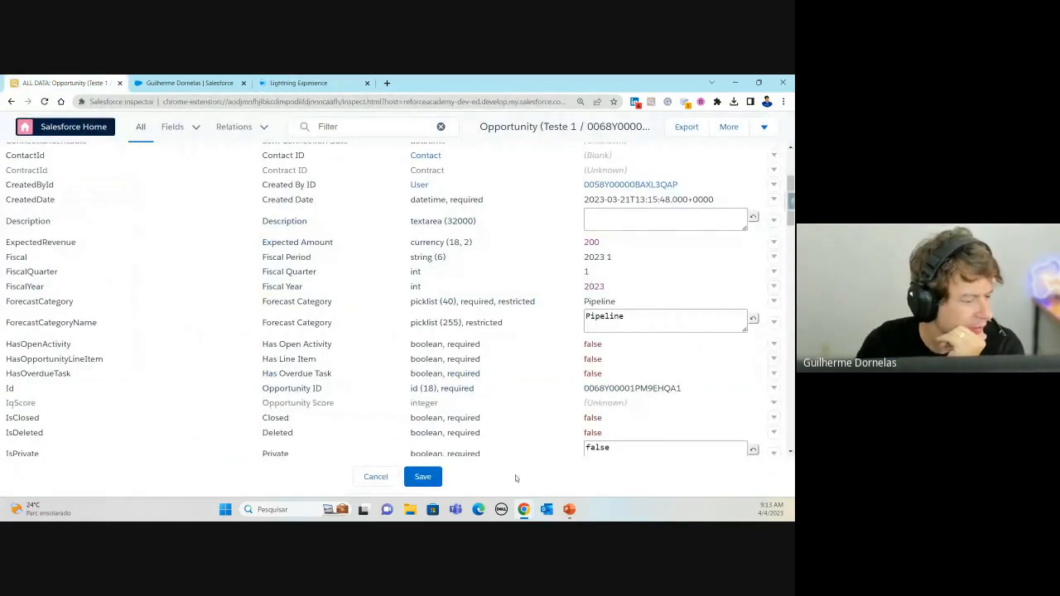
Step: Cancel editing and scroll to child relationships like OpportunityContactRoles and OpportunityLineItems
{"action": "left_click", "coordinate": [385, 479]}
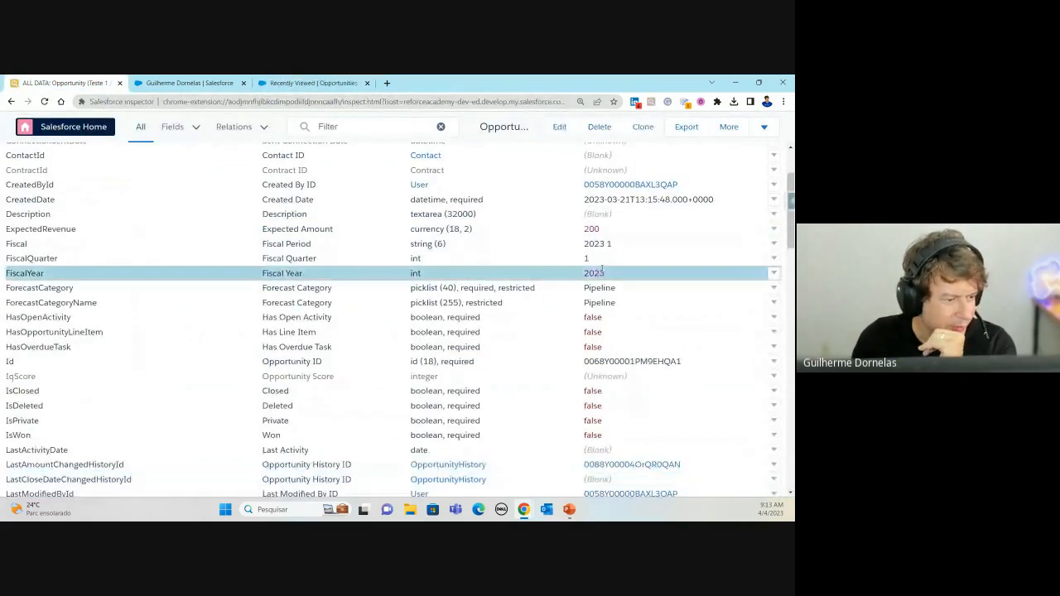
{"action": "scroll", "coordinate": [605, 282], "scroll_direction": "down", "scroll_amount": 8}
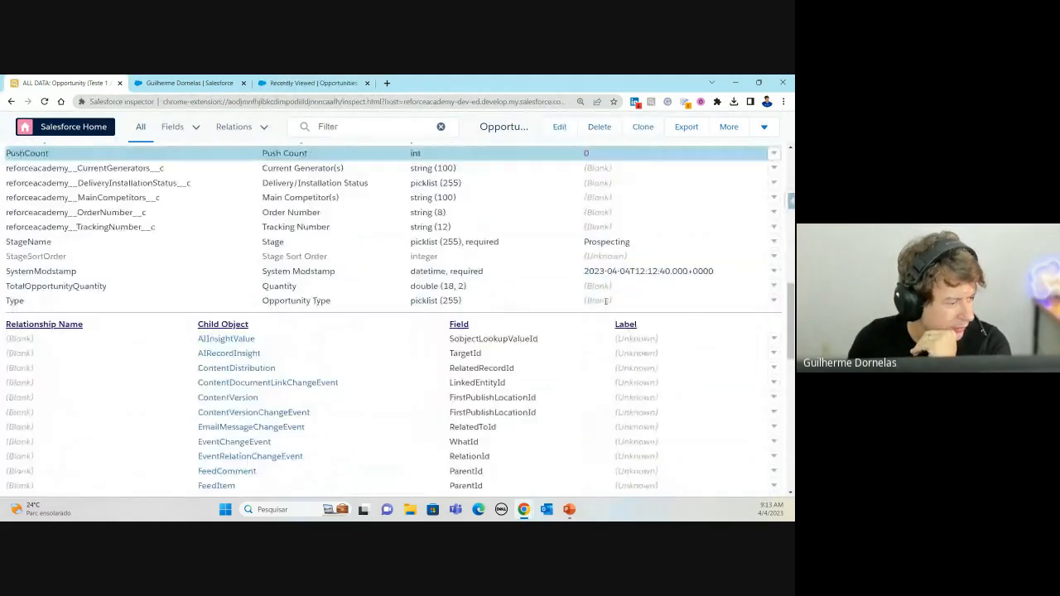
{"action": "scroll", "coordinate": [605, 296], "scroll_direction": "down", "scroll_amount": 1}
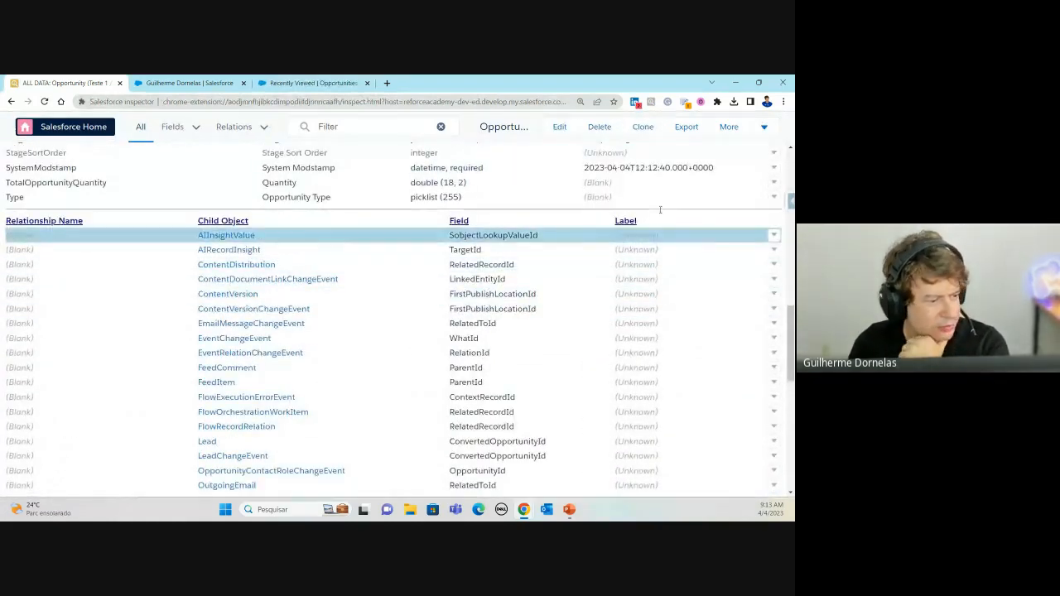
{"action": "scroll", "coordinate": [577, 339], "scroll_direction": "up", "scroll_amount": 12}
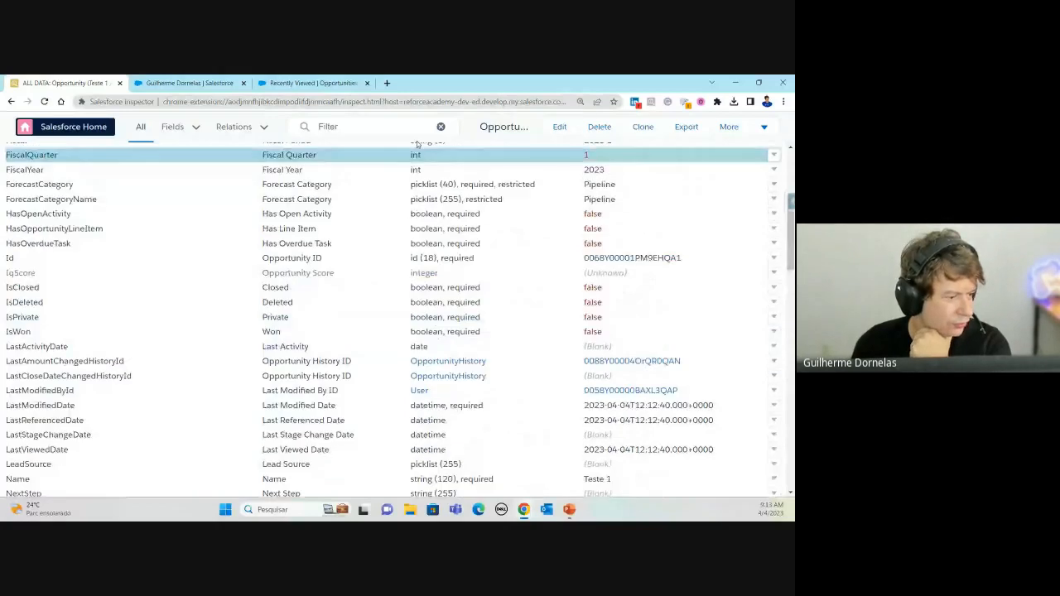
{"action": "scroll", "coordinate": [582, 253], "scroll_direction": "down", "scroll_amount": 10}
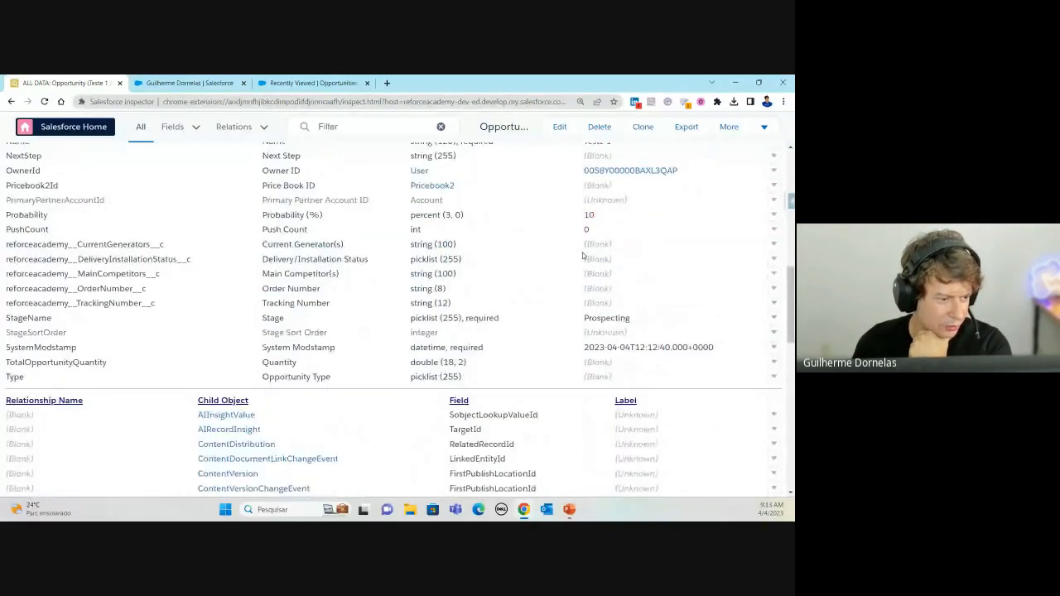
{"action": "scroll", "coordinate": [582, 256], "scroll_direction": "down", "scroll_amount": 2}
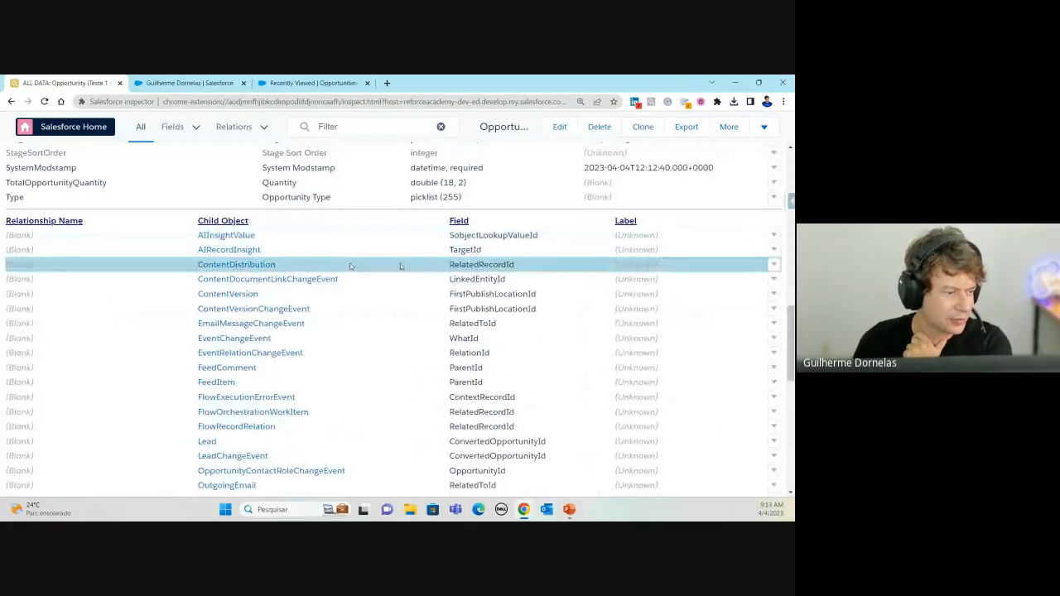
{"action": "scroll", "coordinate": [408, 263], "scroll_direction": "down", "scroll_amount": 10}
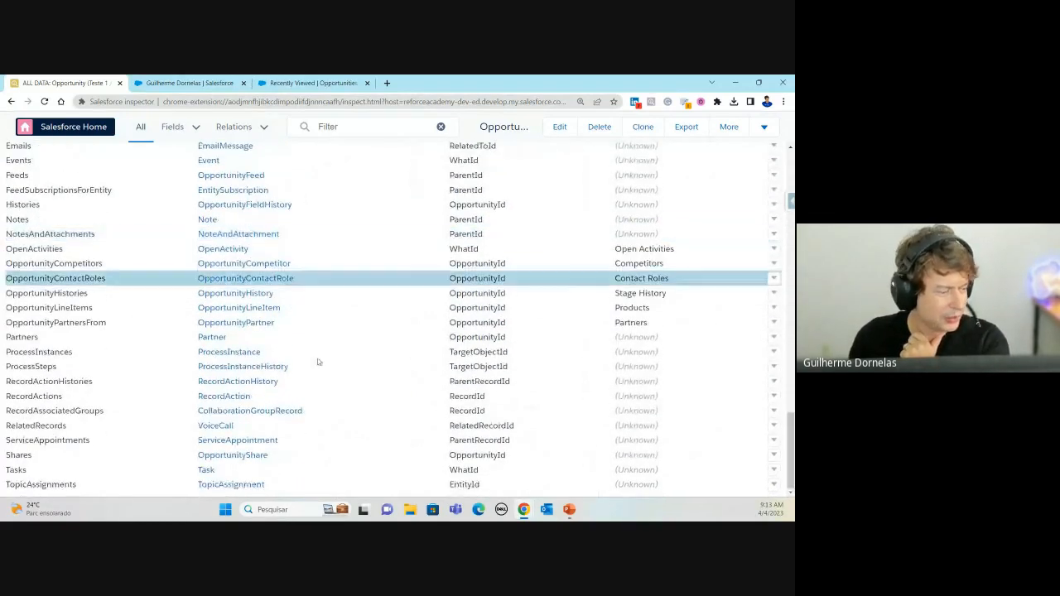
{"action": "scroll", "coordinate": [180, 377], "scroll_direction": "up", "scroll_amount": 8}
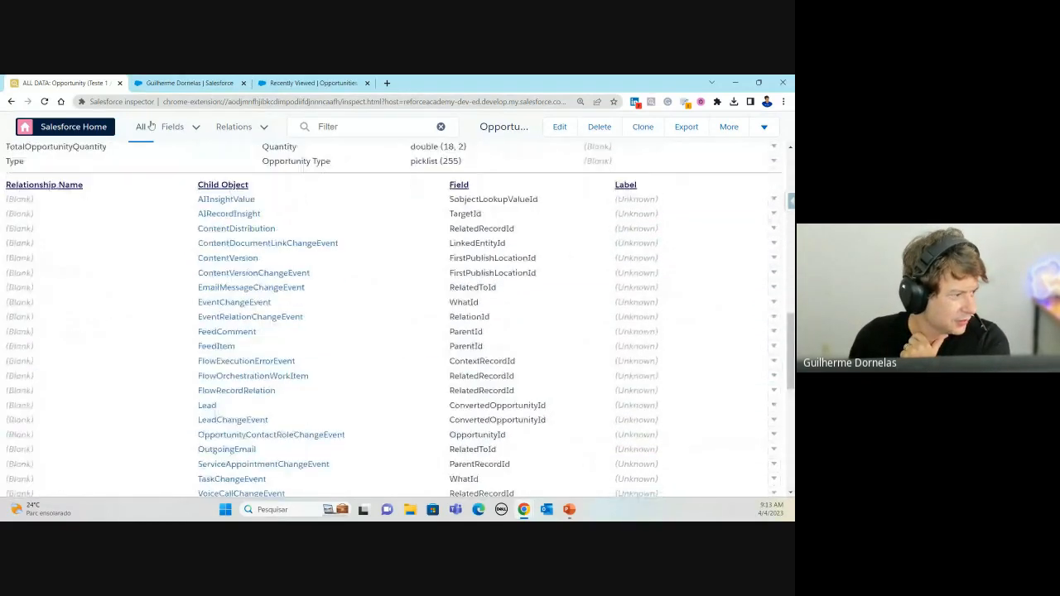
Step: Hide the Type and Value columns and sort the fields table descending
{"action": "left_click", "coordinate": [196, 126]}
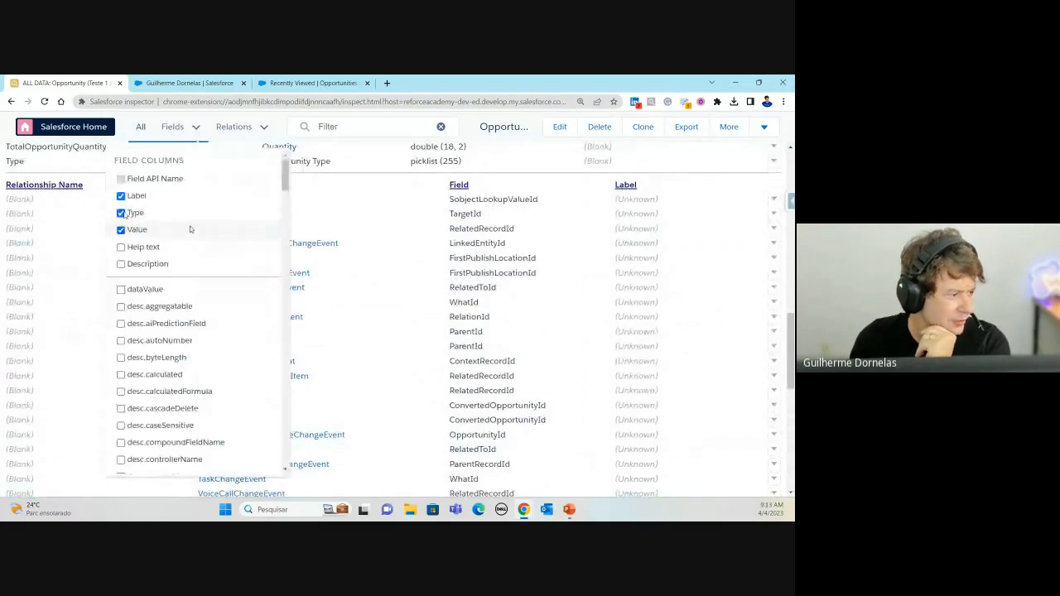
{"action": "left_click", "coordinate": [121, 213]}
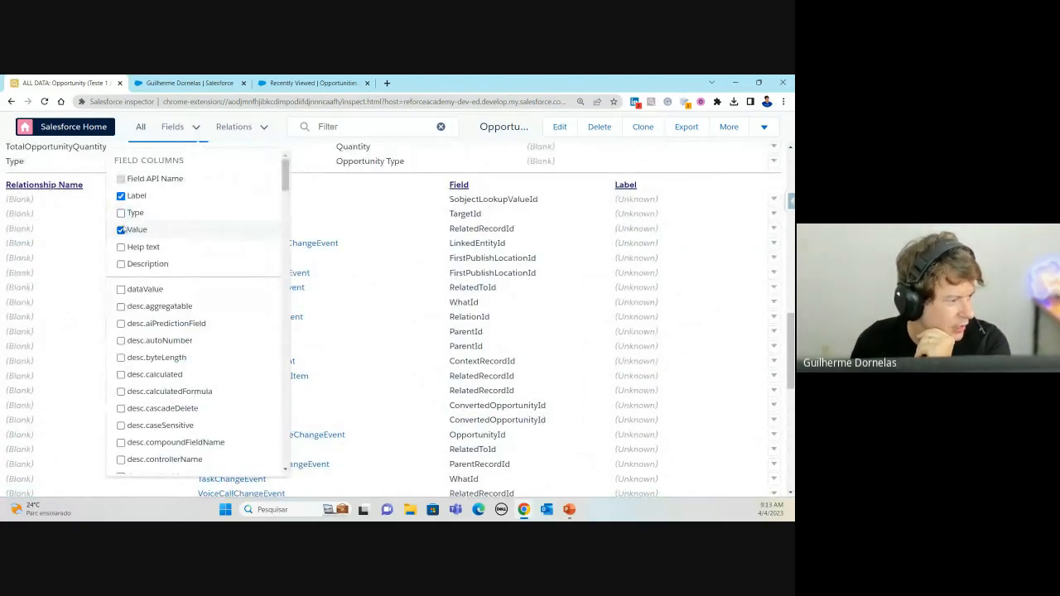
{"action": "left_click", "coordinate": [121, 229]}
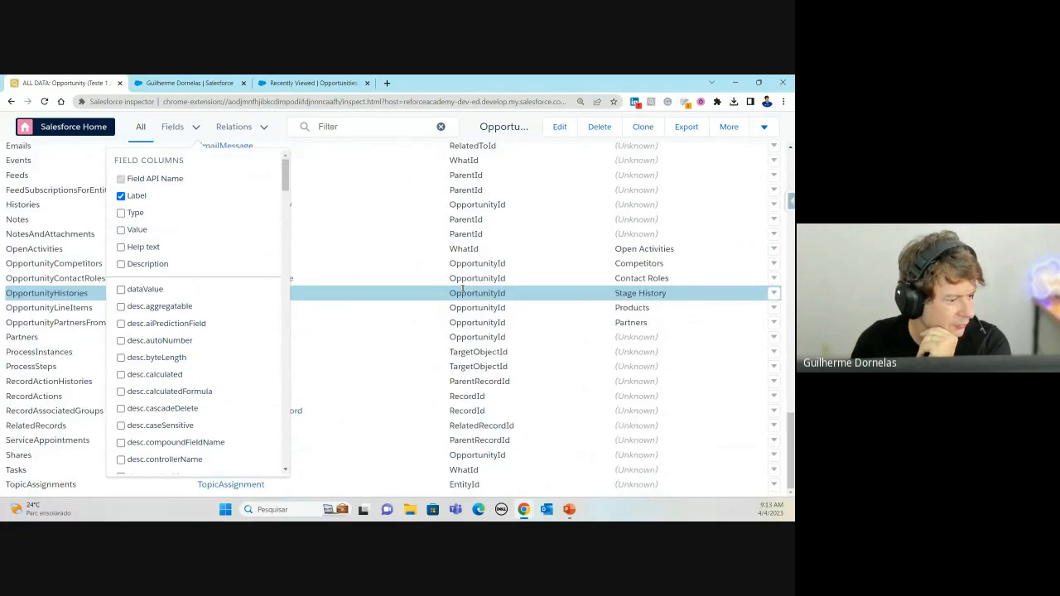
{"action": "scroll", "coordinate": [457, 291], "scroll_direction": "up", "scroll_amount": 10}
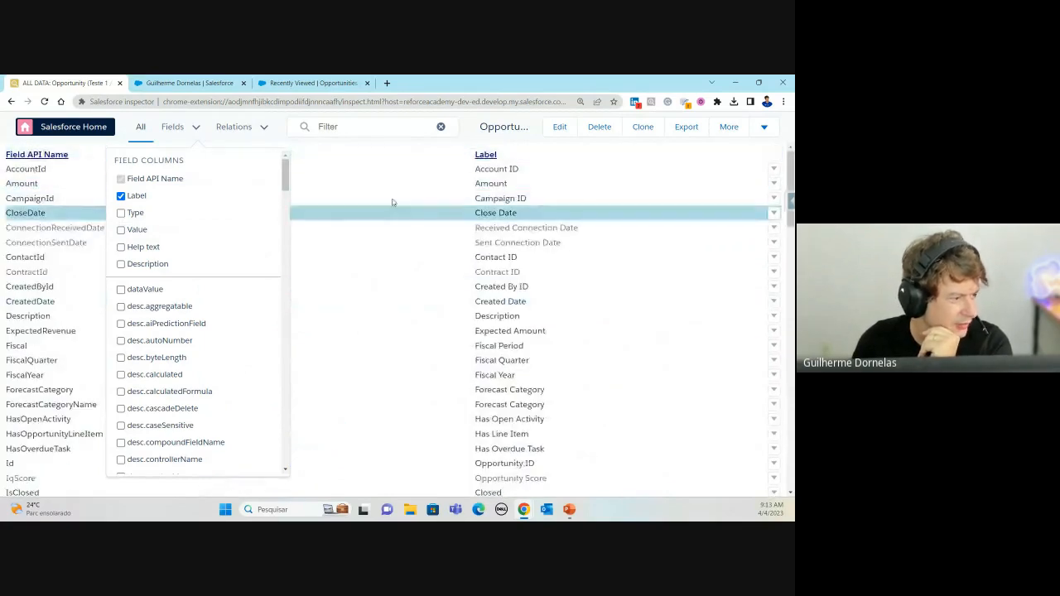
{"action": "left_click", "coordinate": [362, 158]}
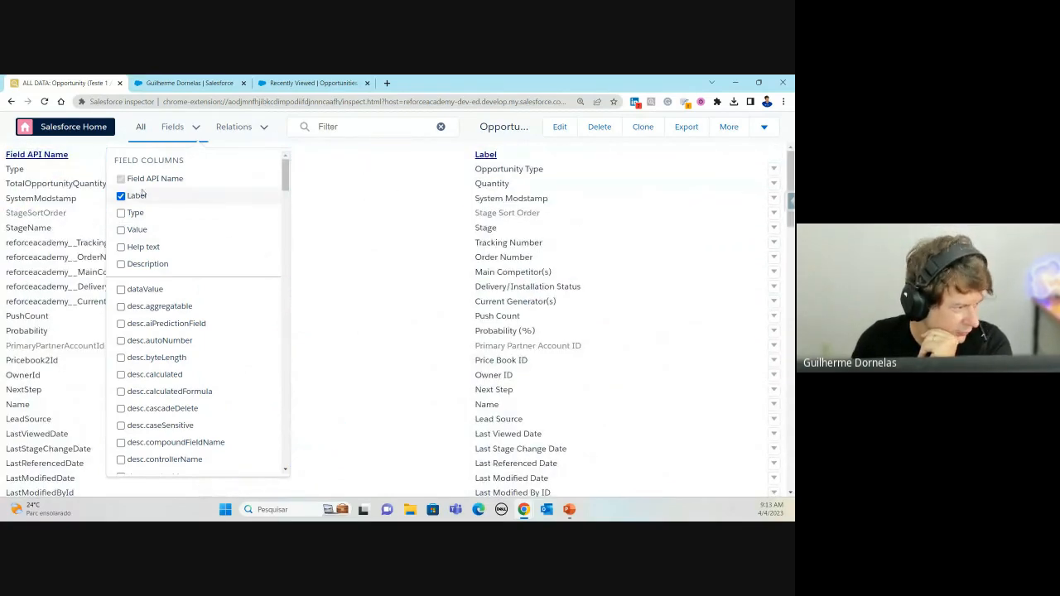
{"action": "left_click", "coordinate": [195, 130]}
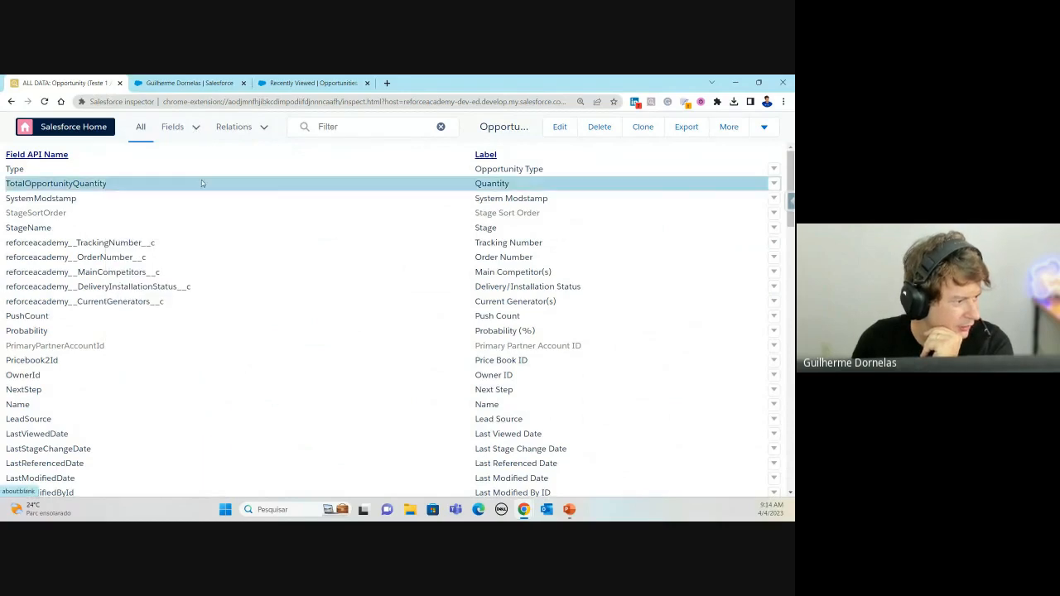
Step: Restore Type and Value columns, add Help text and Description columns, and review the fields
{"action": "left_click", "coordinate": [197, 131]}
{"action": "left_click", "coordinate": [121, 213]}
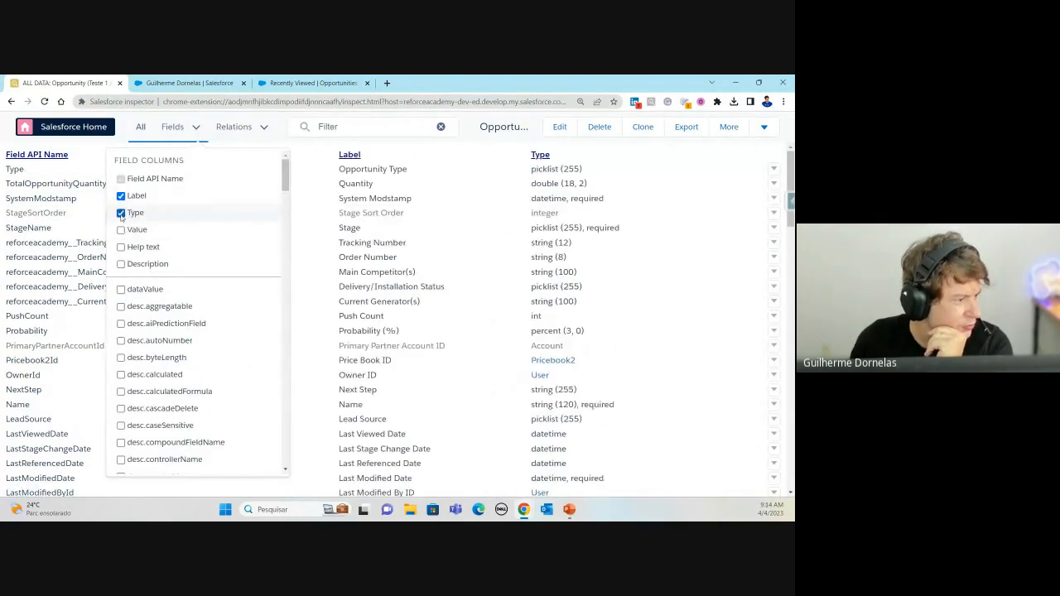
{"action": "left_click", "coordinate": [121, 230]}
{"action": "left_click", "coordinate": [121, 247]}
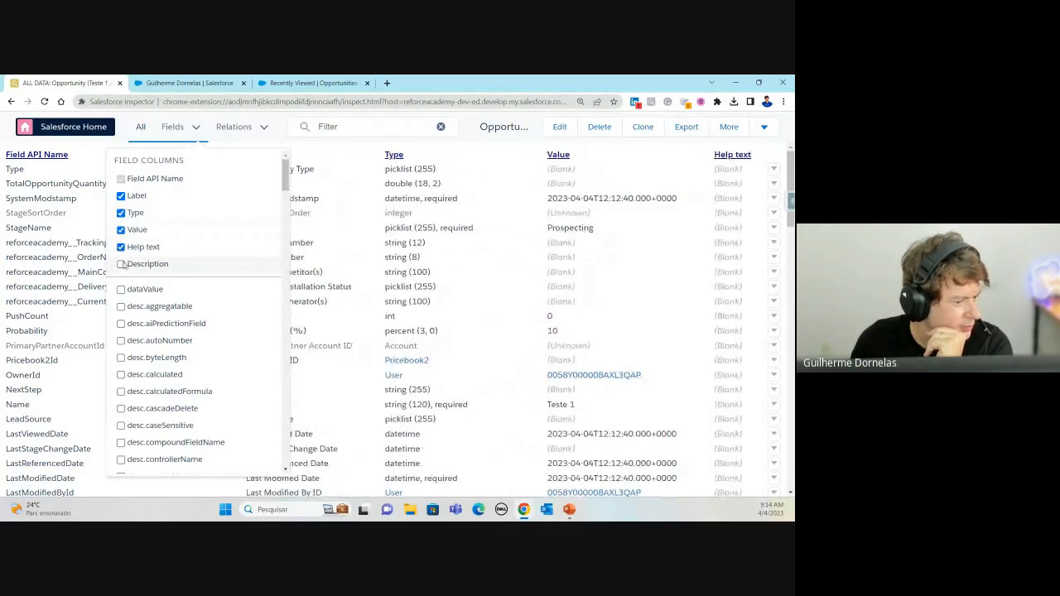
{"action": "left_click", "coordinate": [121, 264]}
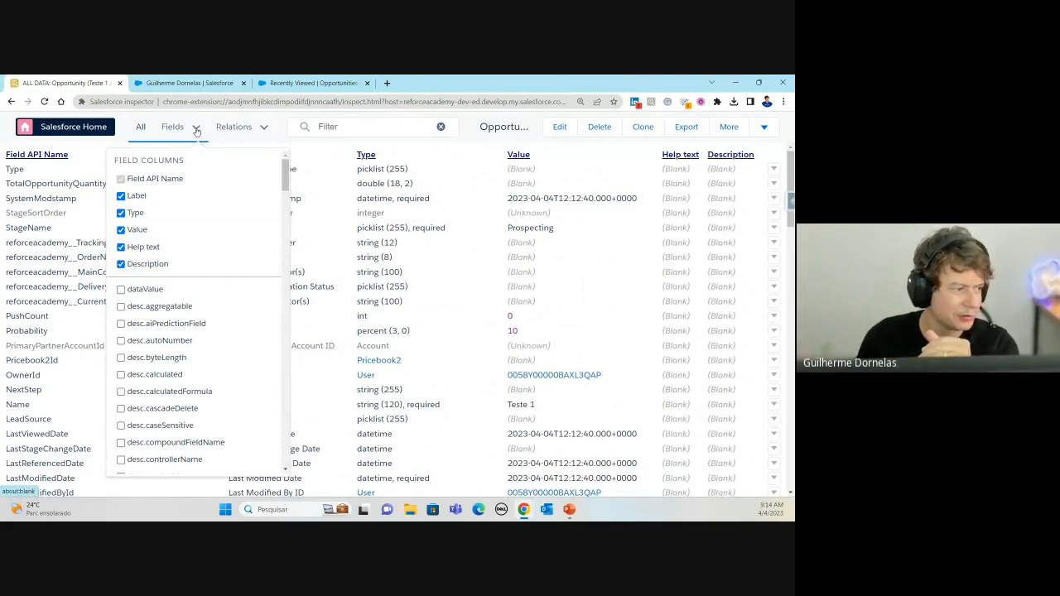
{"action": "left_click", "coordinate": [196, 131]}
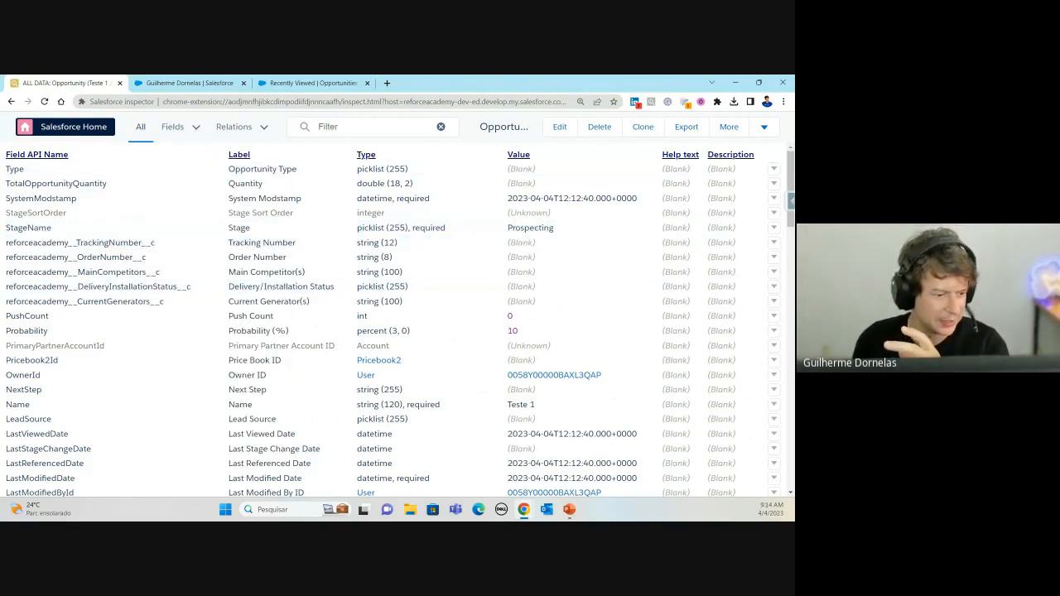
{"action": "scroll", "coordinate": [723, 281], "scroll_direction": "down", "scroll_amount": 3}
{"action": "scroll", "coordinate": [723, 281], "scroll_direction": "down", "scroll_amount": 10}
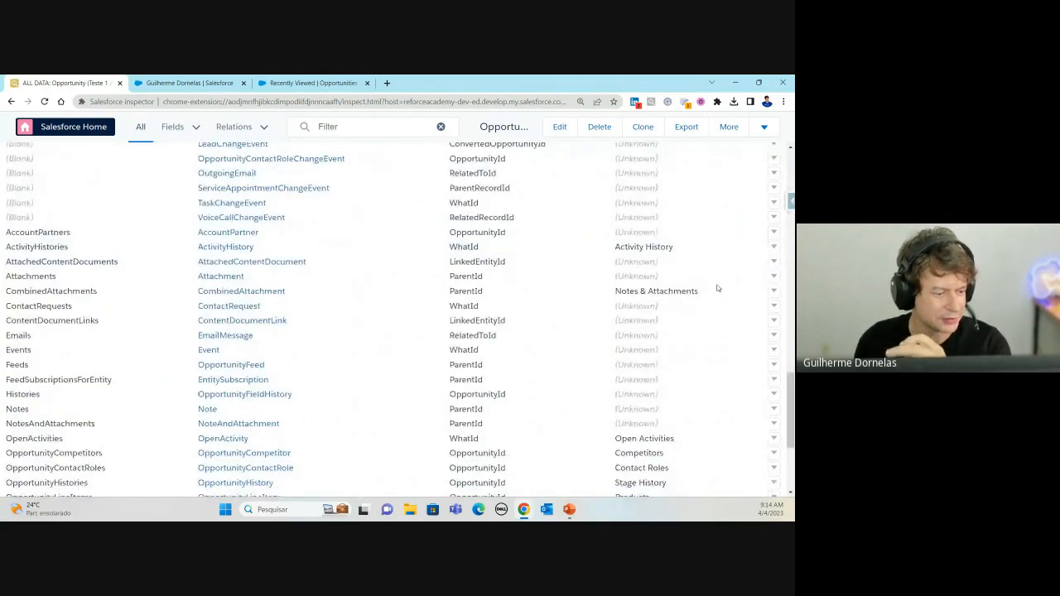
Step: Open Teste 1 from the Recently Viewed opportunities list, then return to its All Data view
{"action": "scroll", "coordinate": [719, 289], "scroll_direction": "up", "scroll_amount": 12}
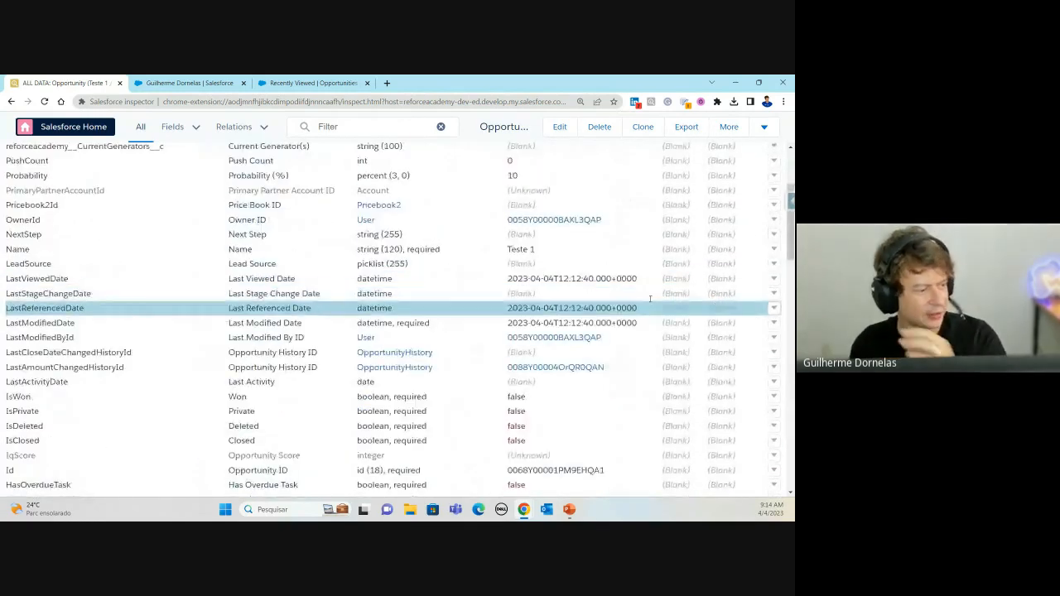
{"action": "left_click", "coordinate": [187, 83]}
{"action": "left_click", "coordinate": [298, 83]}
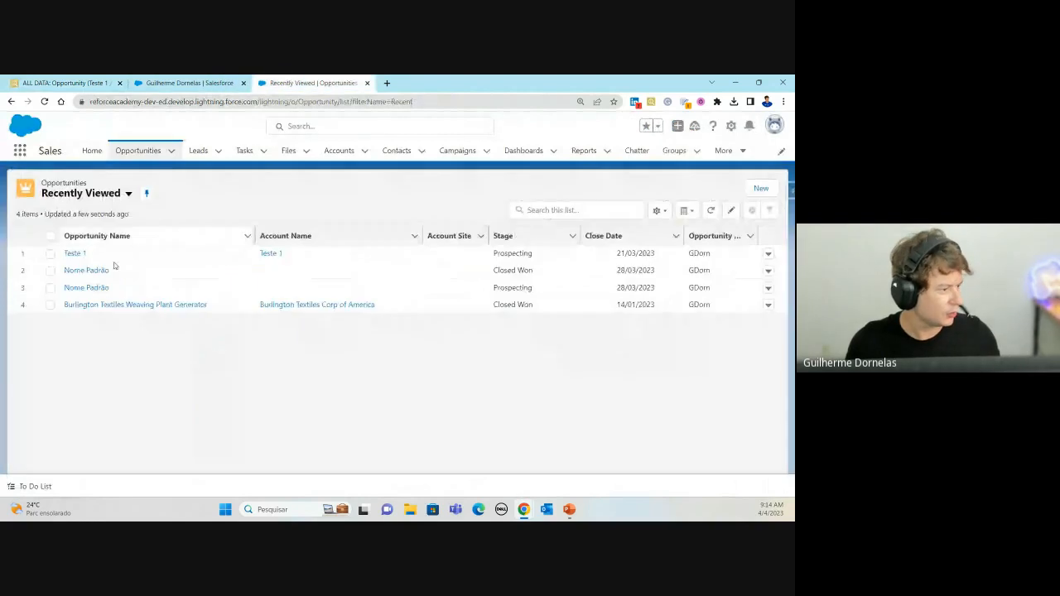
{"action": "left_click", "coordinate": [77, 256]}
{"action": "left_click", "coordinate": [74, 82]}
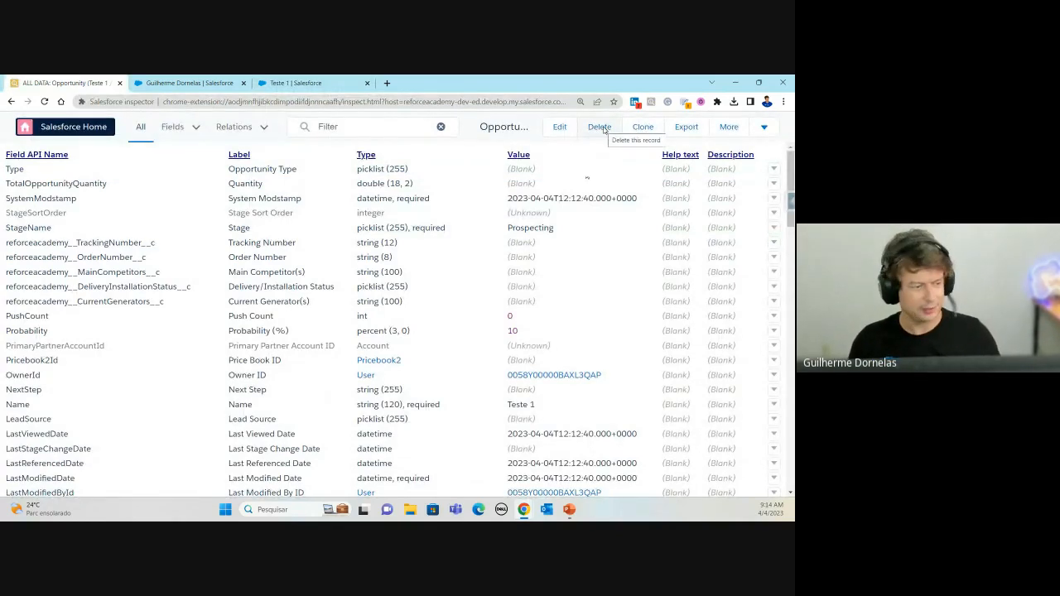
Step: Clone Teste 1 as a new opportunity named Teste2, then view the Opportunities list
{"action": "left_click", "coordinate": [646, 127]}
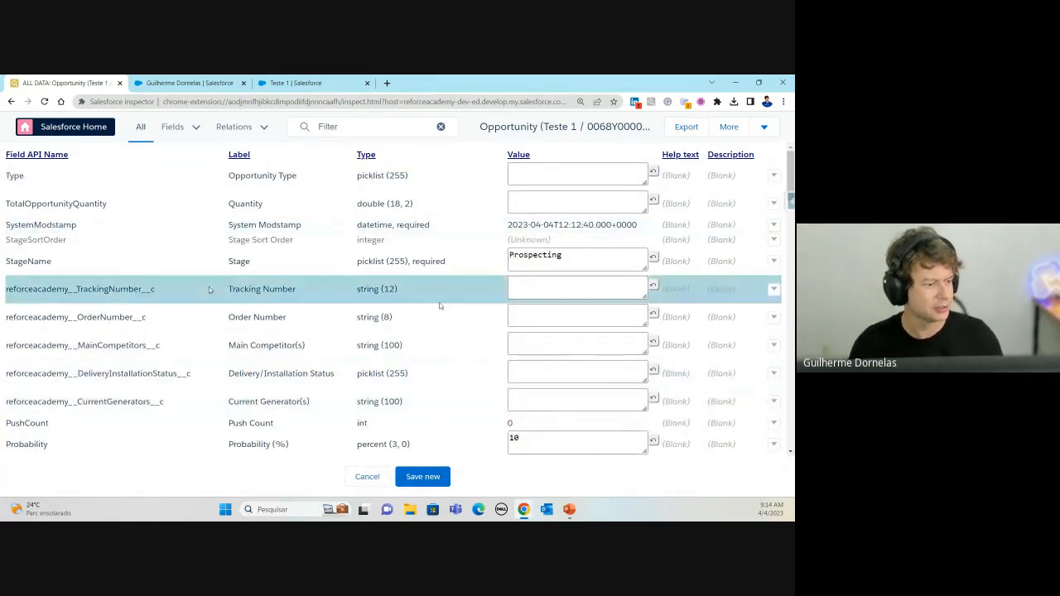
{"action": "scroll", "coordinate": [555, 336], "scroll_direction": "down", "scroll_amount": 3}
{"action": "scroll", "coordinate": [561, 329], "scroll_direction": "down", "scroll_amount": 2}
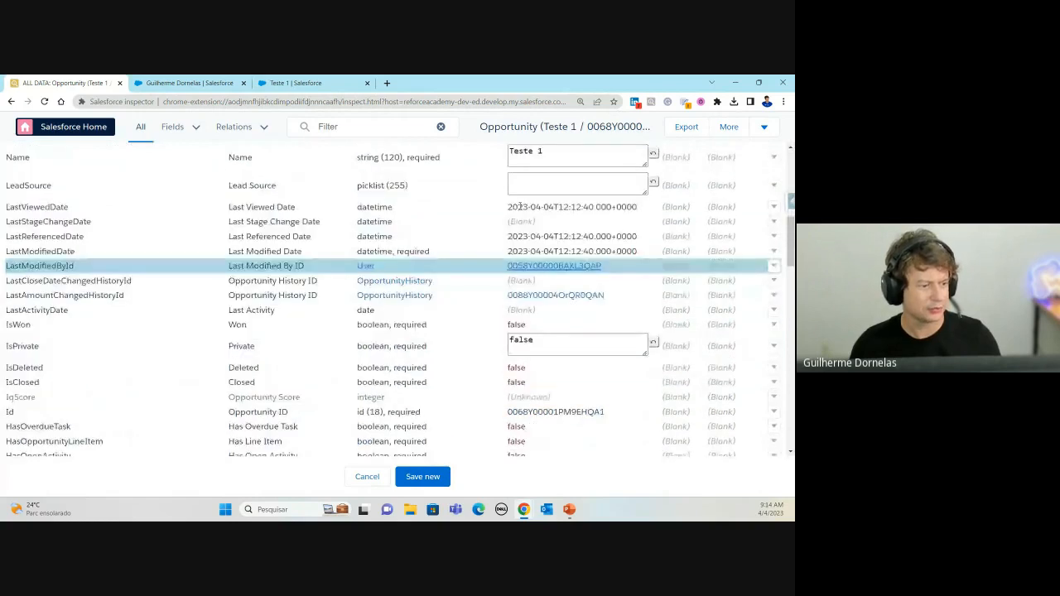
{"action": "scroll", "coordinate": [561, 248], "scroll_direction": "up", "scroll_amount": 1}
{"action": "left_click_drag", "start_coordinate": [533, 203], "coordinate": [545, 202]}
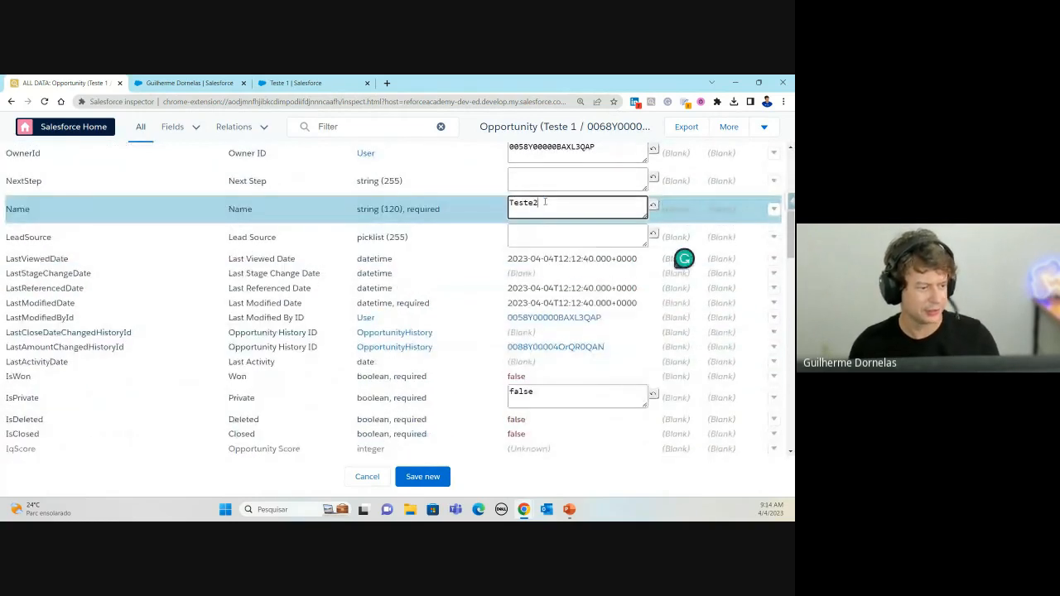
{"action": "left_click_drag", "start_coordinate": [522, 303], "coordinate": [489, 378]}
{"action": "left_click", "coordinate": [433, 484]}
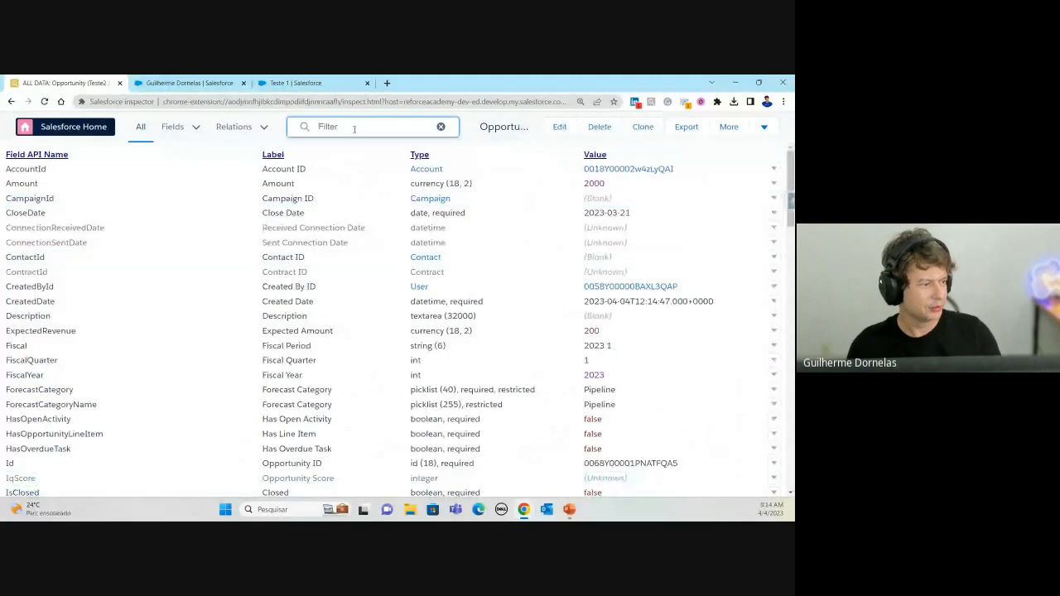
{"action": "left_click", "coordinate": [296, 83]}
{"action": "left_click", "coordinate": [138, 151]}
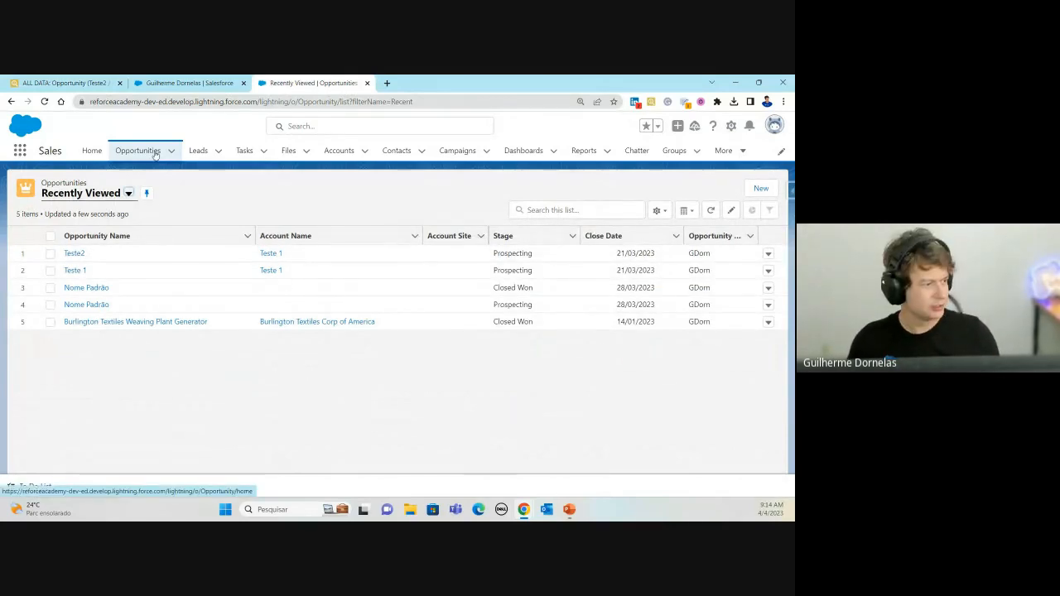
Step: Close the Inspector All Data tab and open the Teste2 opportunity from Recently Viewed Opportunities
{"action": "left_click", "coordinate": [64, 83]}
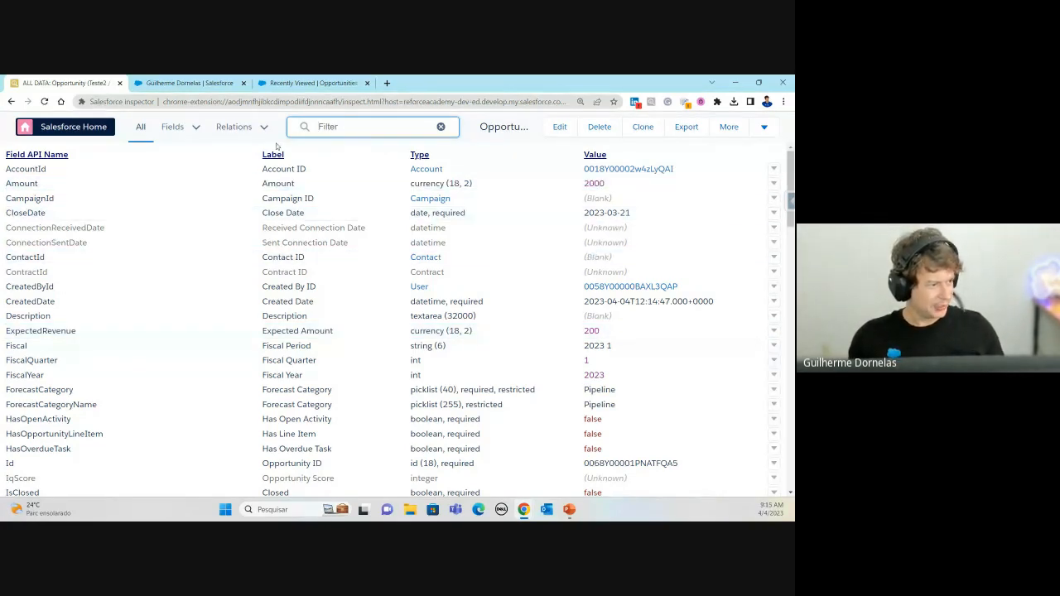
{"action": "left_click", "coordinate": [178, 130]}
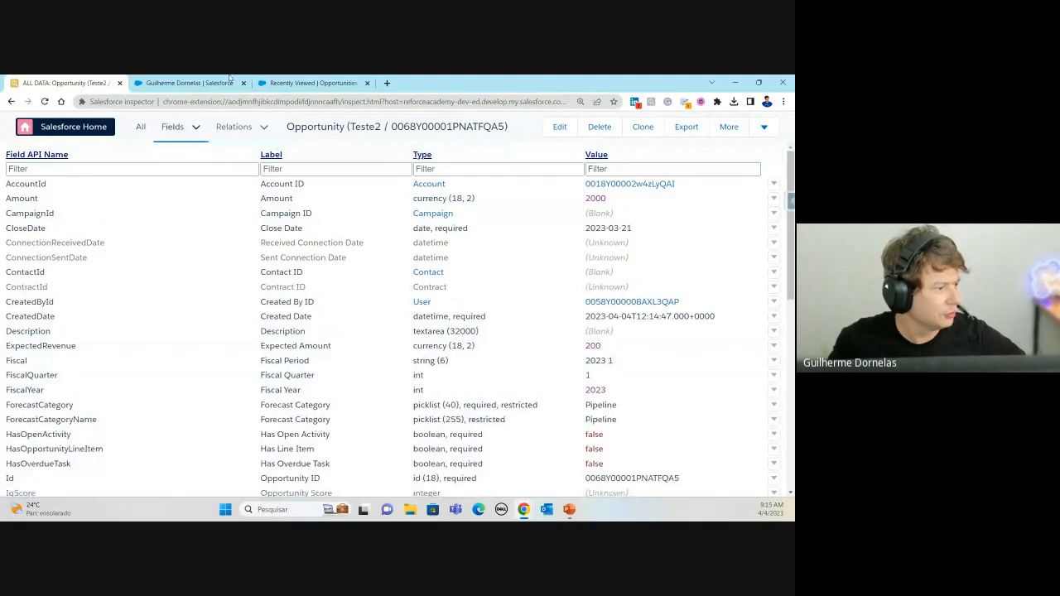
{"action": "left_click", "coordinate": [119, 83]}
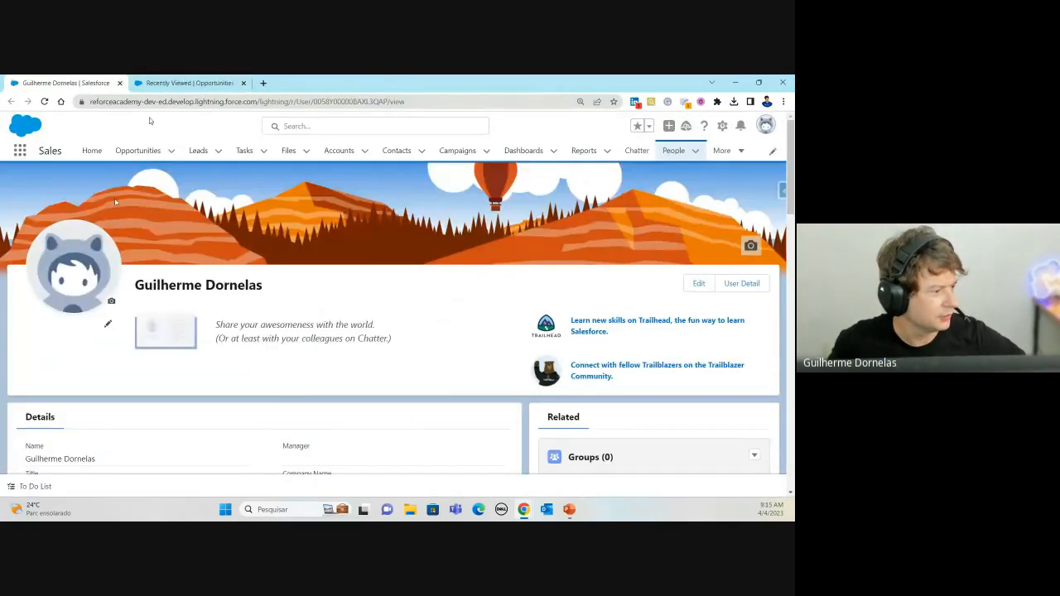
{"action": "left_click", "coordinate": [207, 79]}
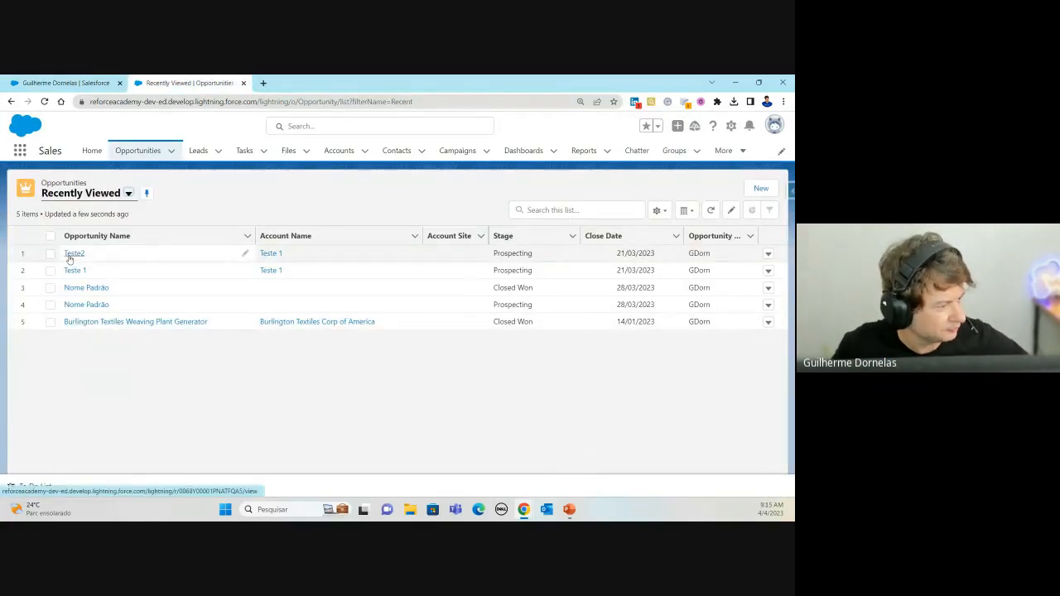
{"action": "left_click", "coordinate": [74, 253]}
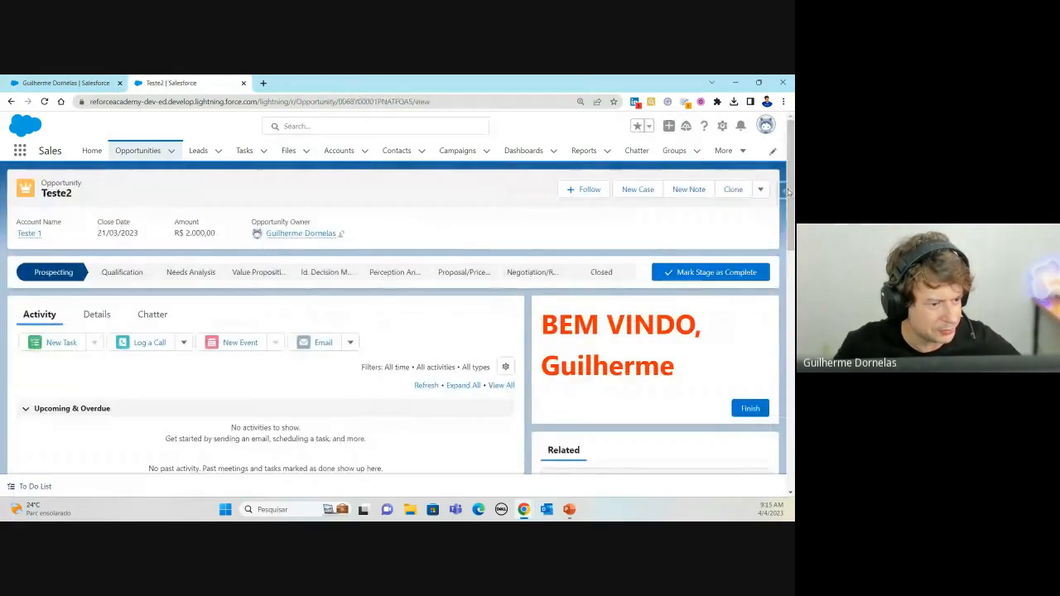
Step: Show the Opportunity object (prefix 006) in Inspector by searching 'OPPO' on the Teste2 page
{"action": "left_click", "coordinate": [783, 190]}
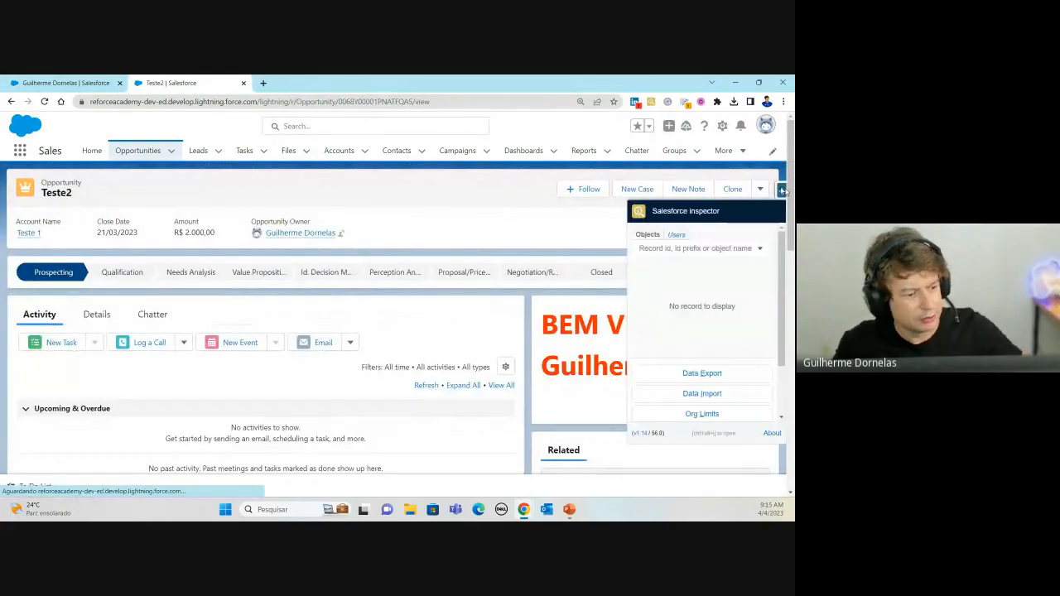
{"action": "left_click", "coordinate": [672, 249]}
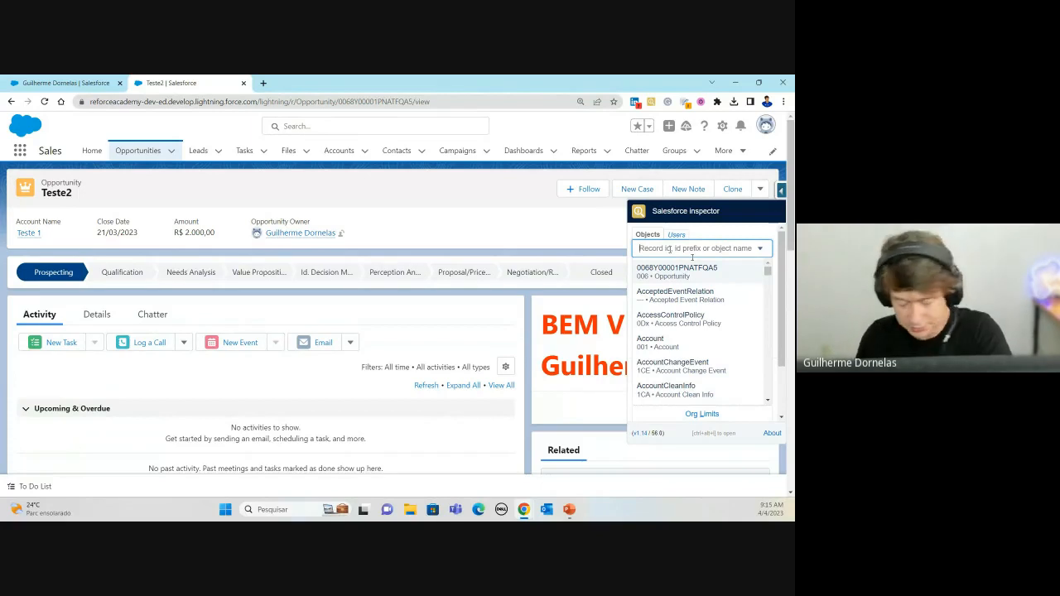
{"action": "type", "text": "OPPO"}
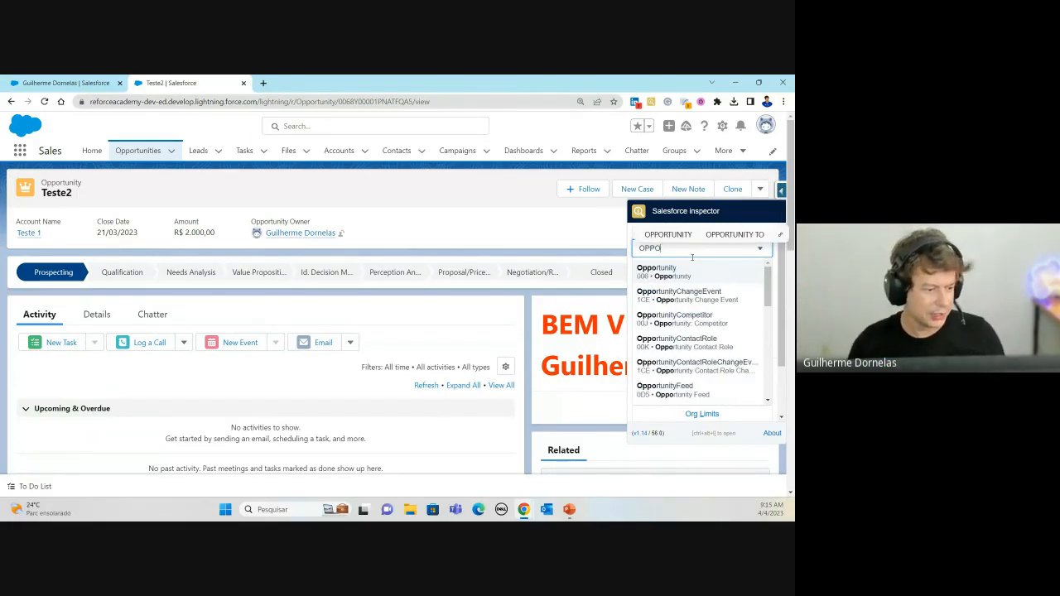
{"action": "left_click", "coordinate": [694, 271]}
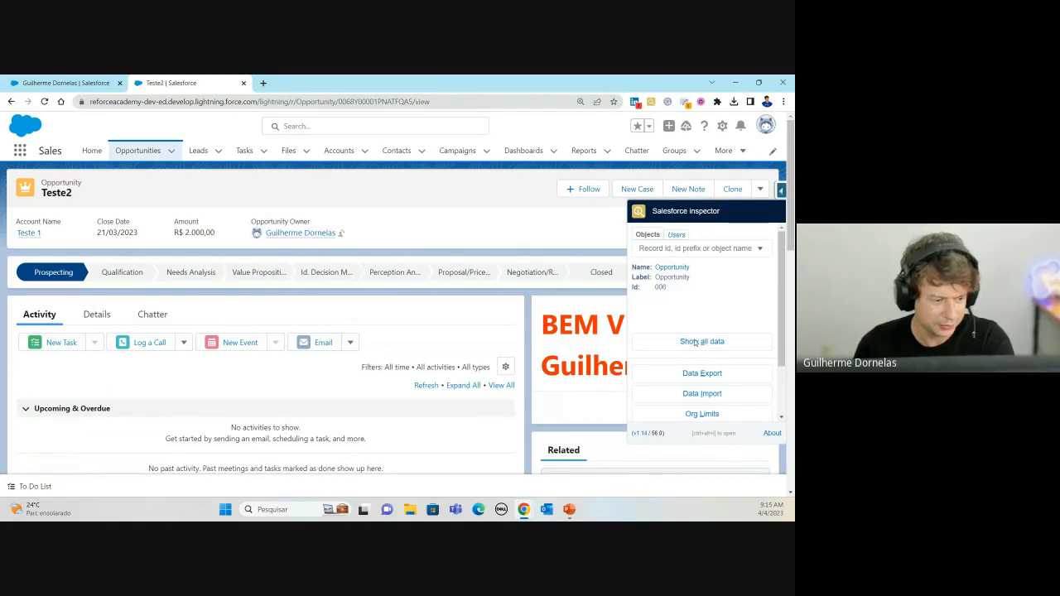
Step: Open Opportunity's Fields & Relationships setup page, then Inspector's all-fields list for Opportunity via 'oppo'
{"action": "left_click", "coordinate": [672, 266]}
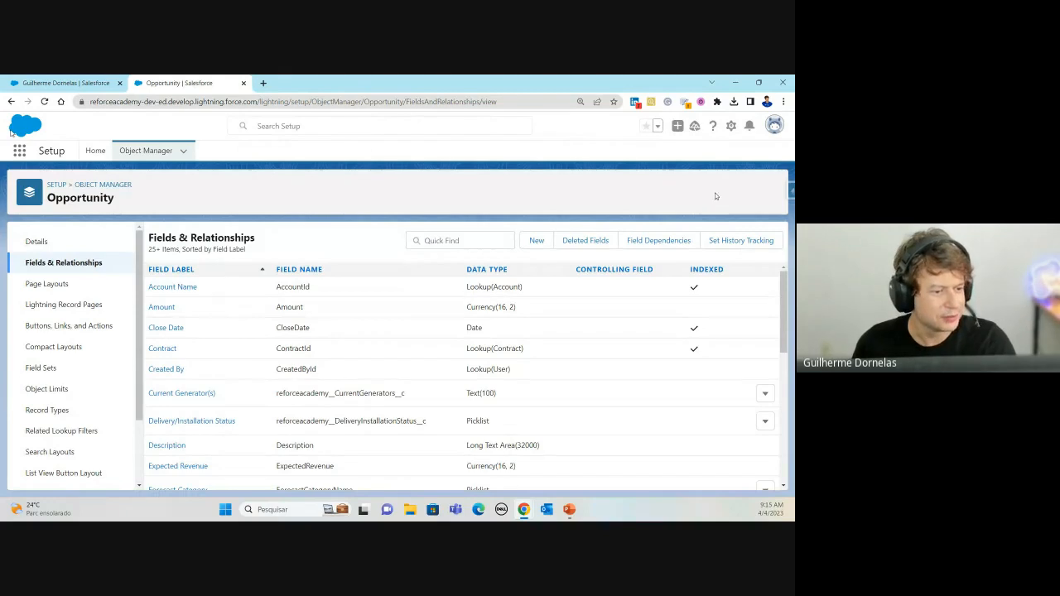
{"action": "left_click", "coordinate": [790, 191]}
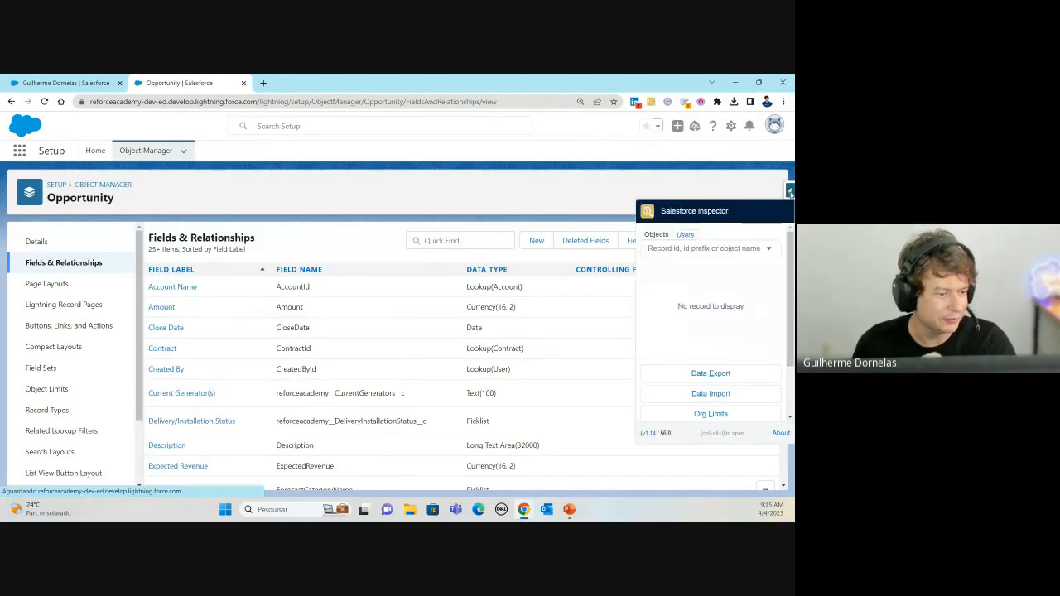
{"action": "left_click", "coordinate": [670, 249]}
{"action": "type", "text": "oppo"}
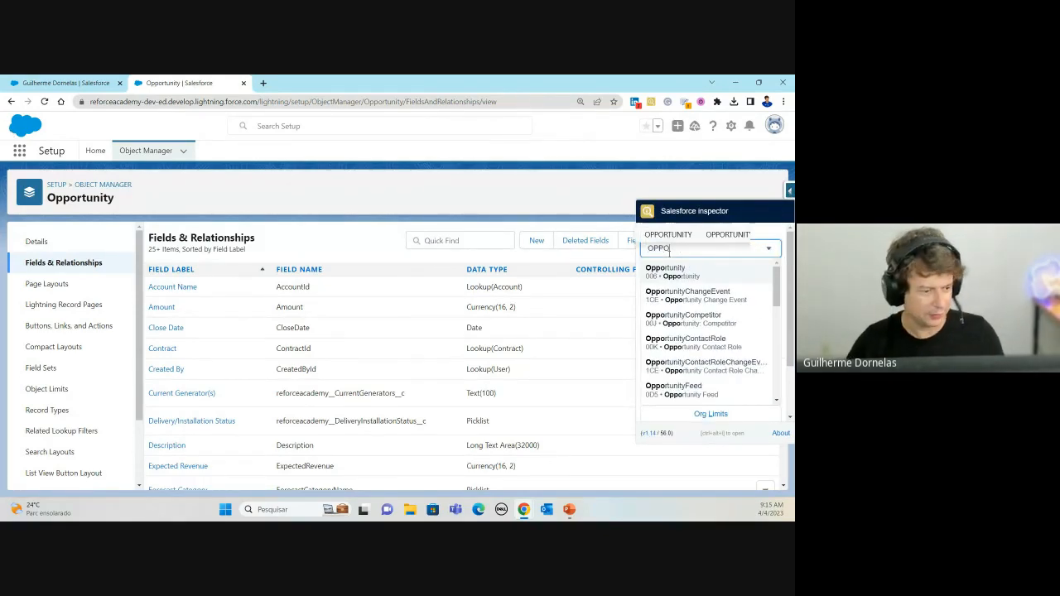
{"action": "left_click", "coordinate": [677, 264]}
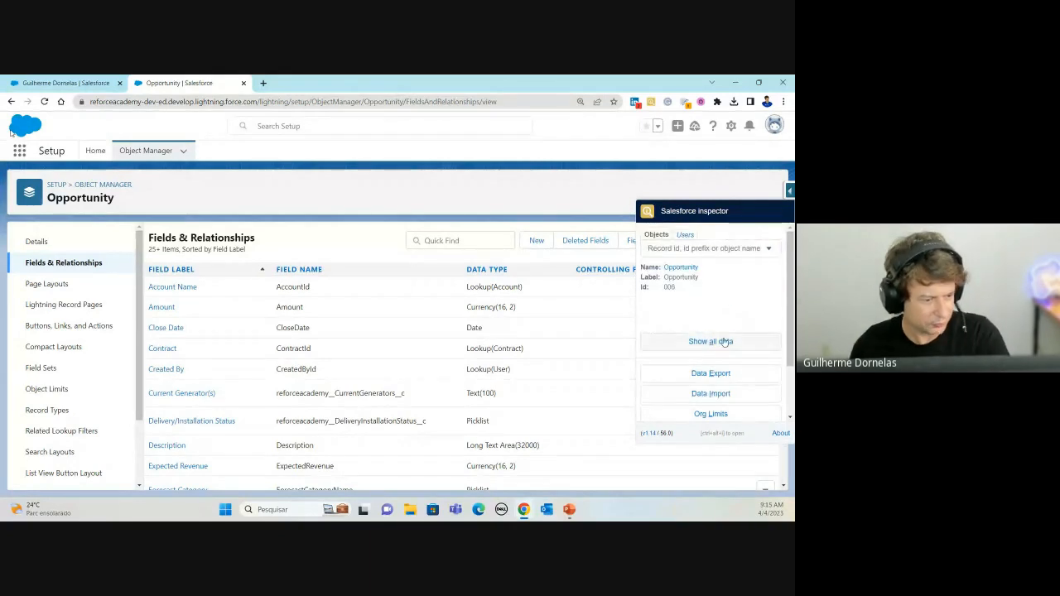
{"action": "left_click", "coordinate": [710, 342]}
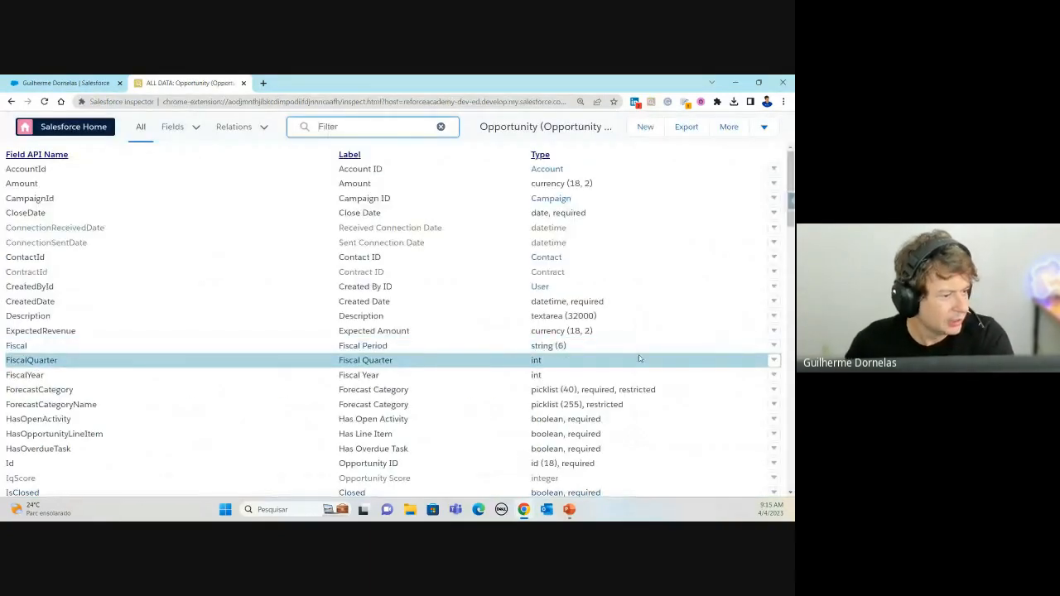
Step: Review the Opportunity field list, toggle the API name sort, and view the object in Salesforce
{"action": "scroll", "coordinate": [616, 296], "scroll_direction": "down", "scroll_amount": 3}
{"action": "scroll", "coordinate": [433, 345], "scroll_direction": "down", "scroll_amount": 2}
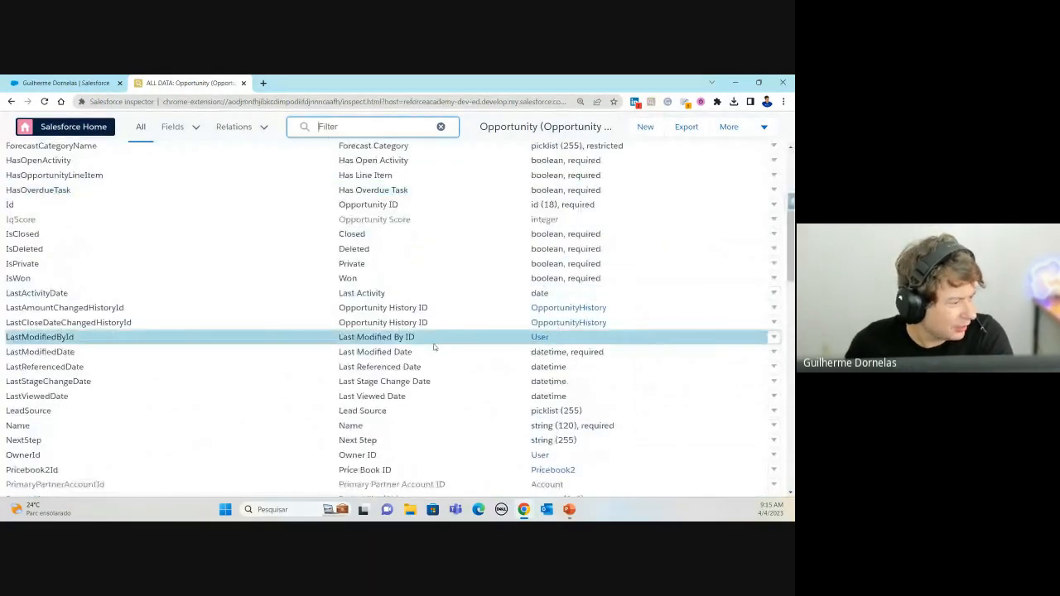
{"action": "scroll", "coordinate": [491, 379], "scroll_direction": "down", "scroll_amount": 8}
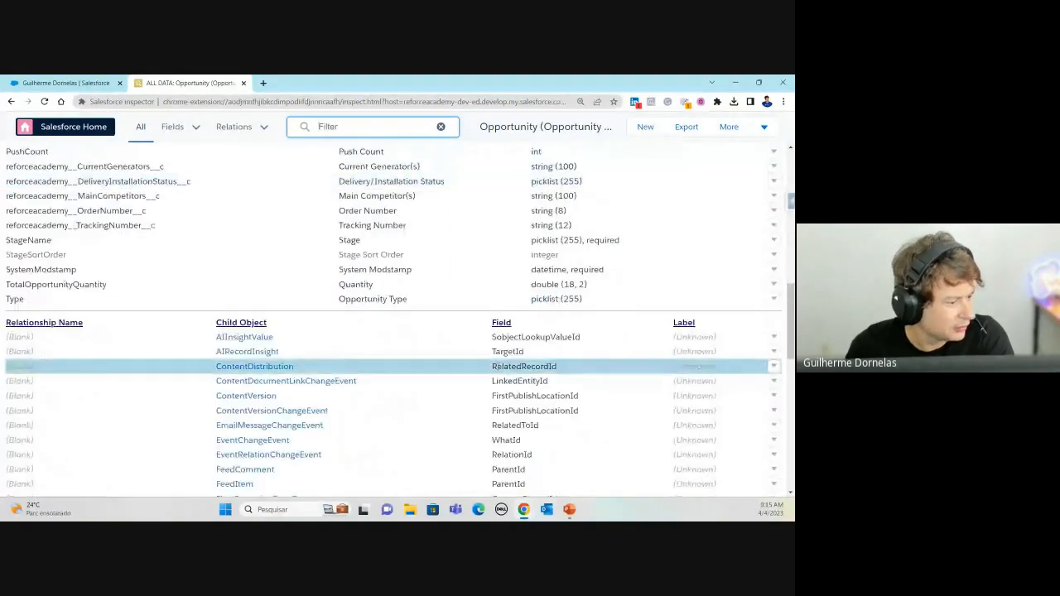
{"action": "scroll", "coordinate": [268, 307], "scroll_direction": "up", "scroll_amount": 10}
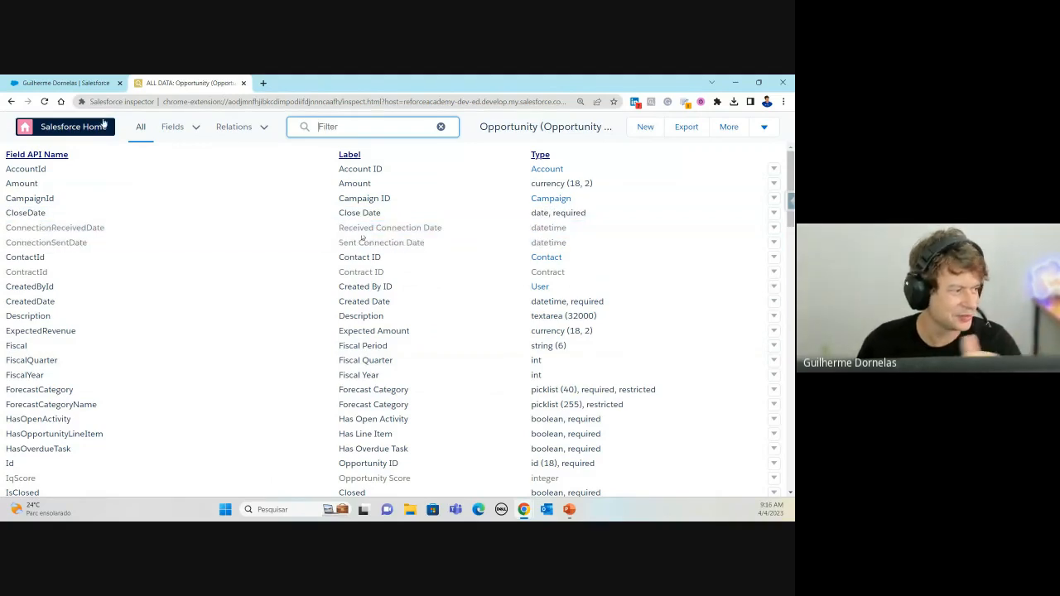
{"action": "left_click", "coordinate": [46, 157]}
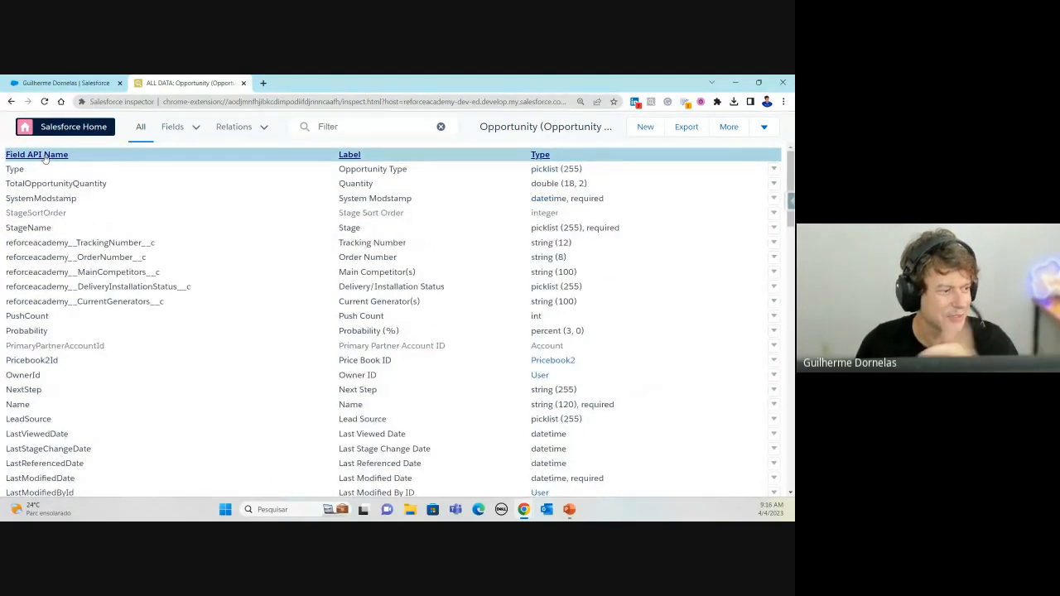
{"action": "left_click", "coordinate": [45, 157]}
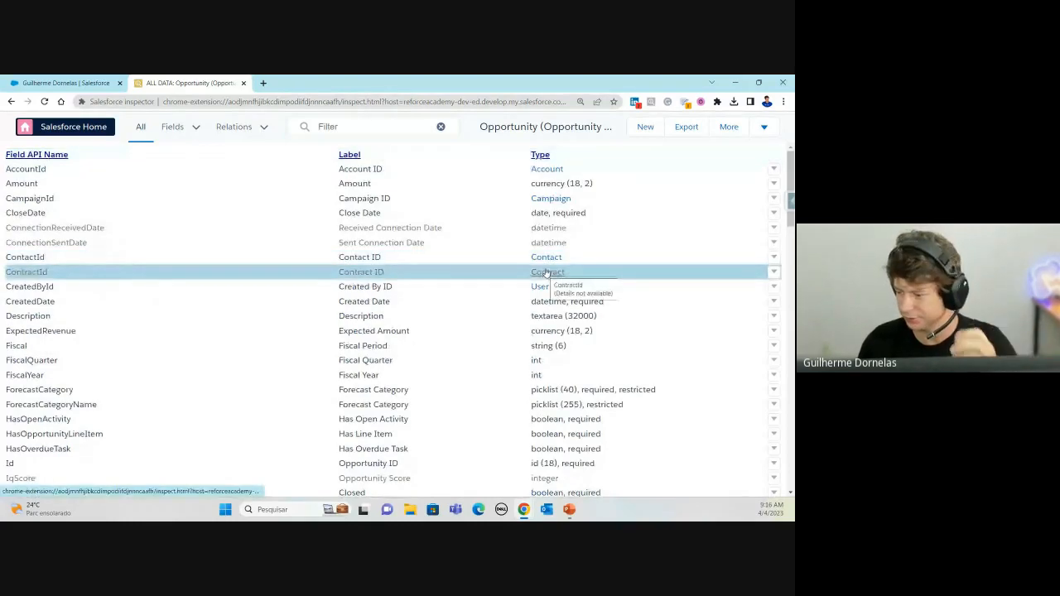
{"action": "left_click", "coordinate": [763, 128]}
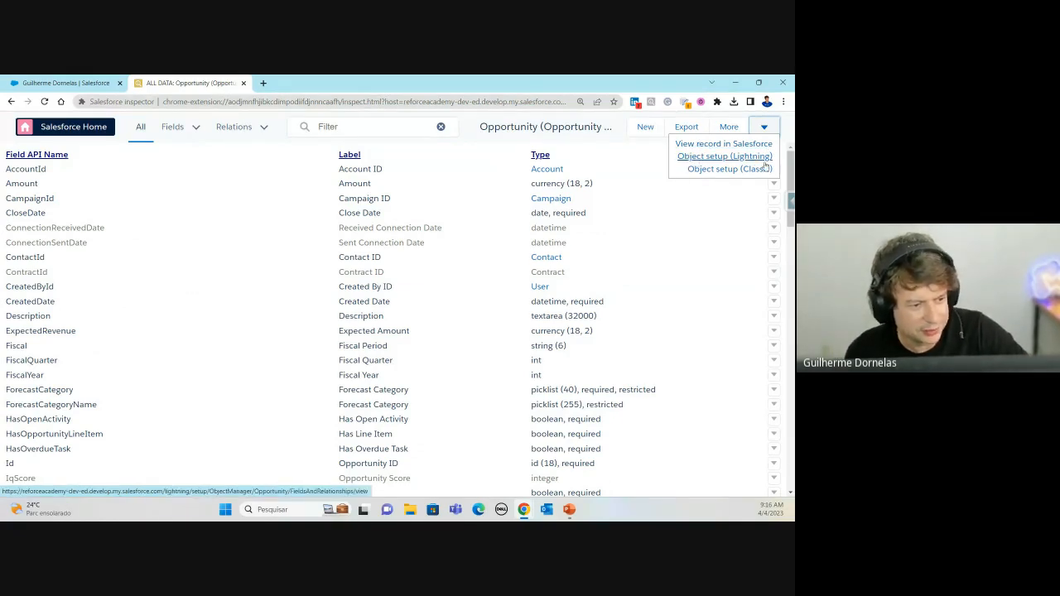
{"action": "left_click", "coordinate": [724, 144]}
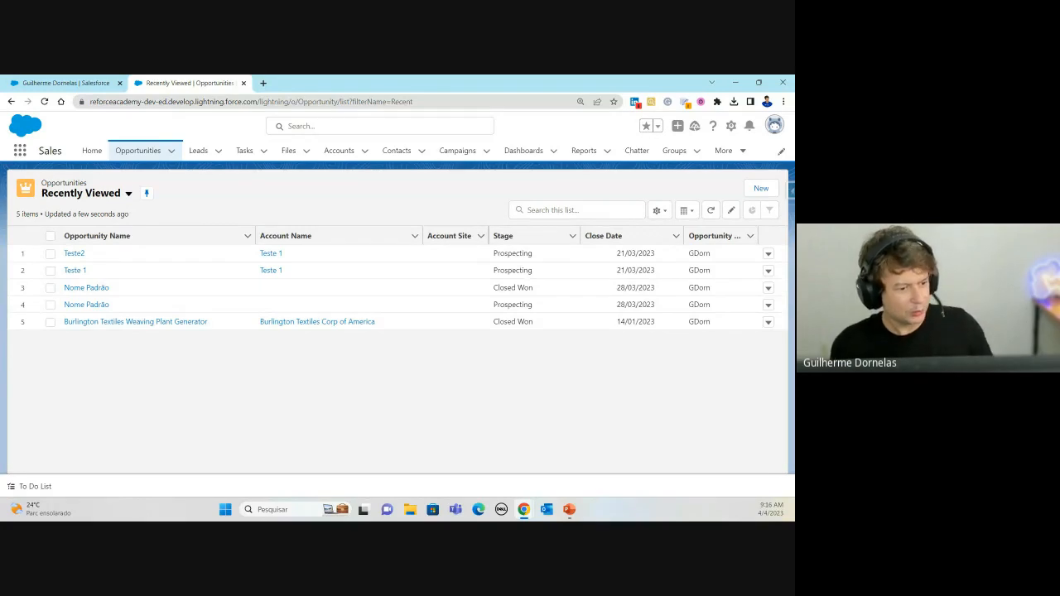
Step: Open Inspector's Data Import page, defaulting to Insert on Account in Excel format
{"action": "left_click", "coordinate": [791, 190]}
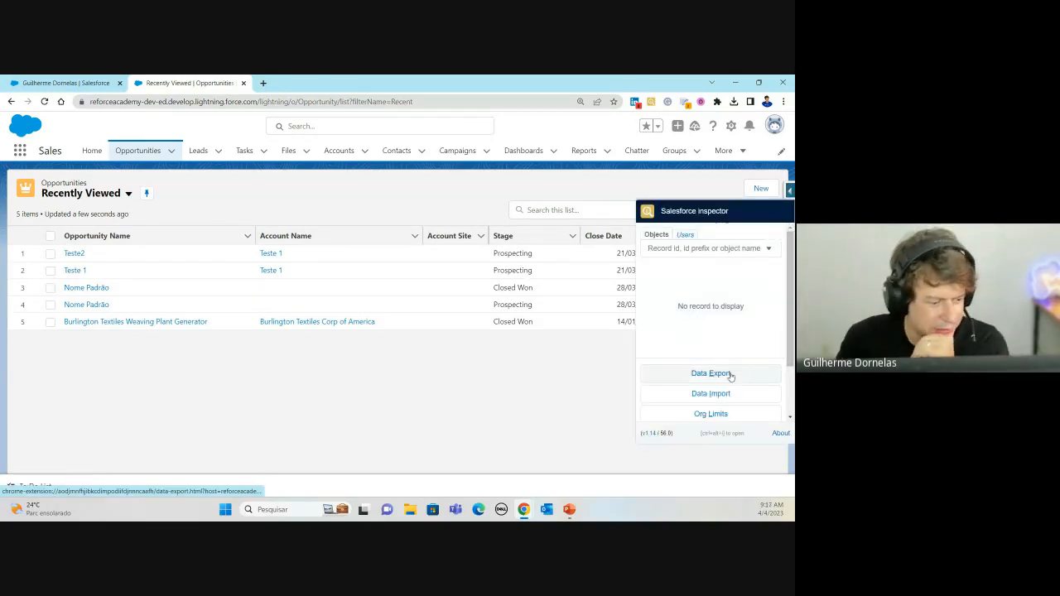
{"action": "scroll", "coordinate": [729, 373], "scroll_direction": "down", "scroll_amount": 1}
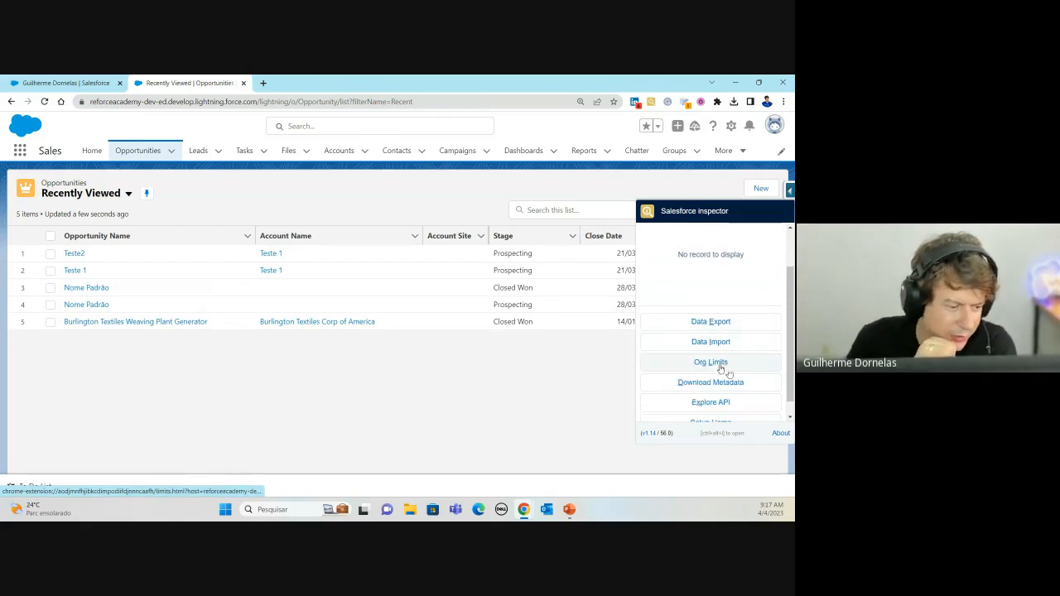
{"action": "scroll", "coordinate": [720, 364], "scroll_direction": "down", "scroll_amount": 1}
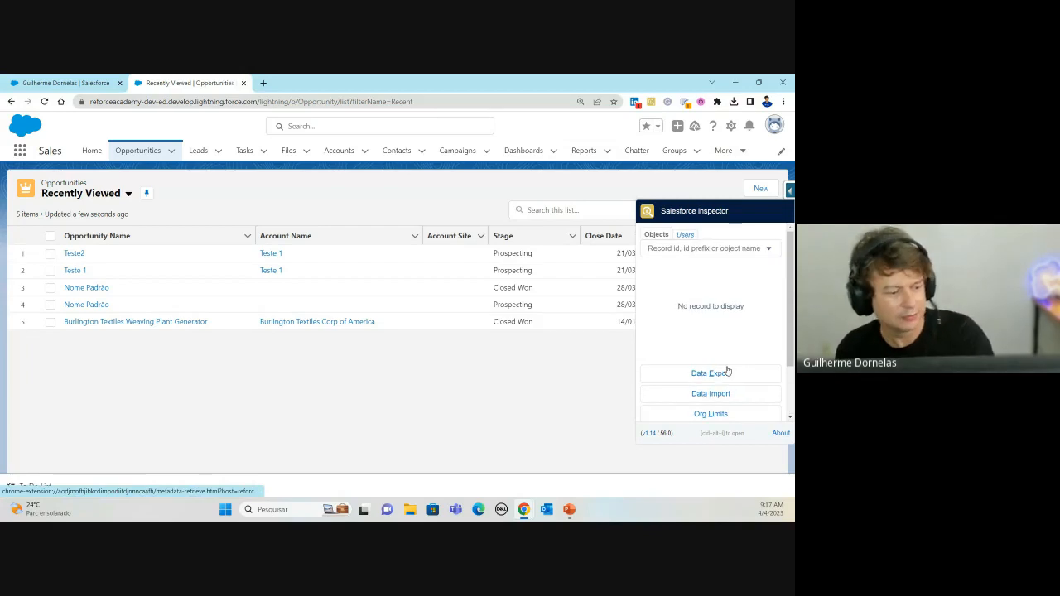
{"action": "left_click", "coordinate": [726, 395]}
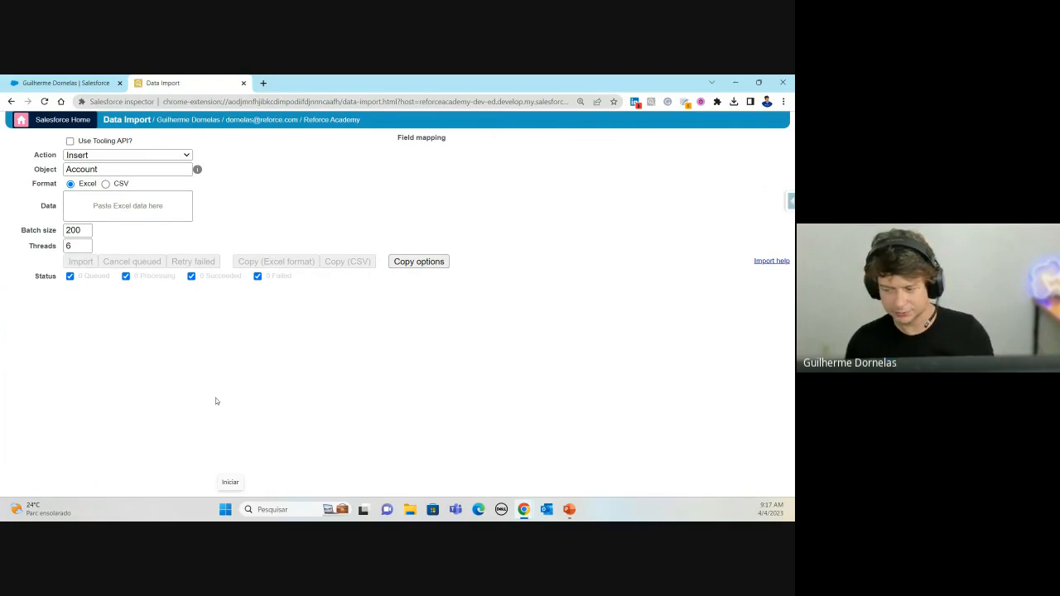
Step: Launch Excel from the Start menu with a blank workbook, Pasta1
{"action": "left_click", "coordinate": [225, 509]}
{"action": "left_click", "coordinate": [377, 203]}
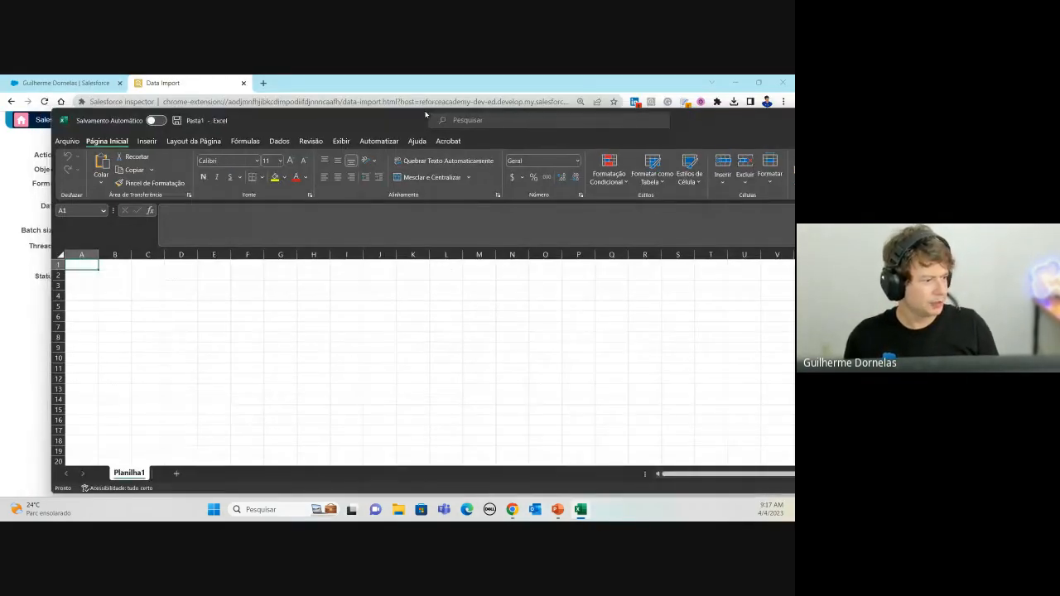
Step: Enter the header 'Nome' in A1 and 'Nome de uma conta Fictícia' in A2
{"action": "double_click", "coordinate": [375, 121]}
{"action": "left_click", "coordinate": [197, 282]}
{"action": "left_click_drag", "start_coordinate": [210, 90], "coordinate": [339, 117]}
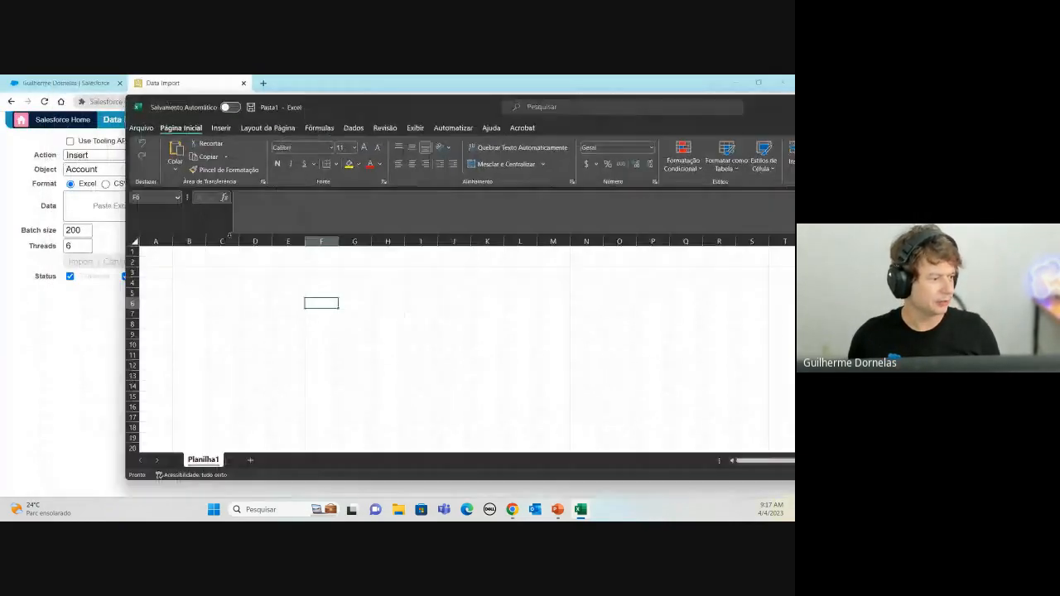
{"action": "left_click", "coordinate": [154, 261]}
{"action": "left_click", "coordinate": [159, 250]}
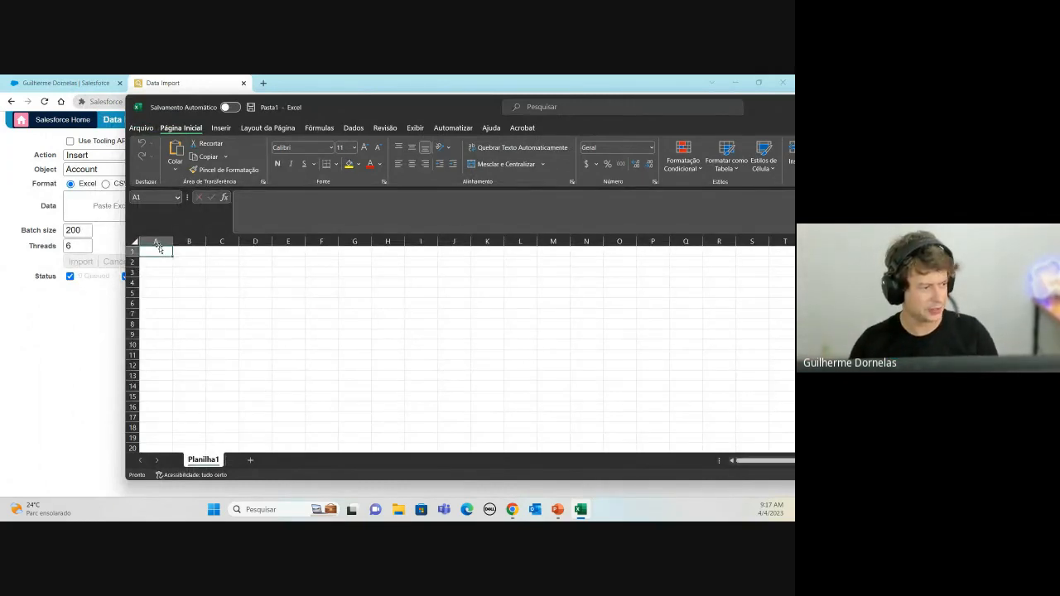
{"action": "type", "text": "nome"}
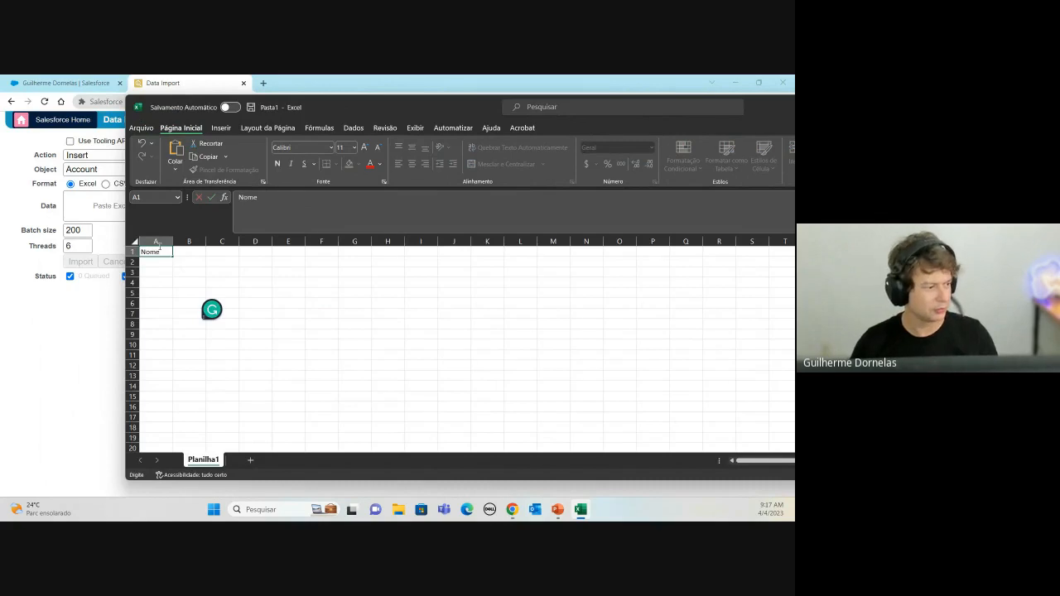
{"action": "key", "text": "Tab"}
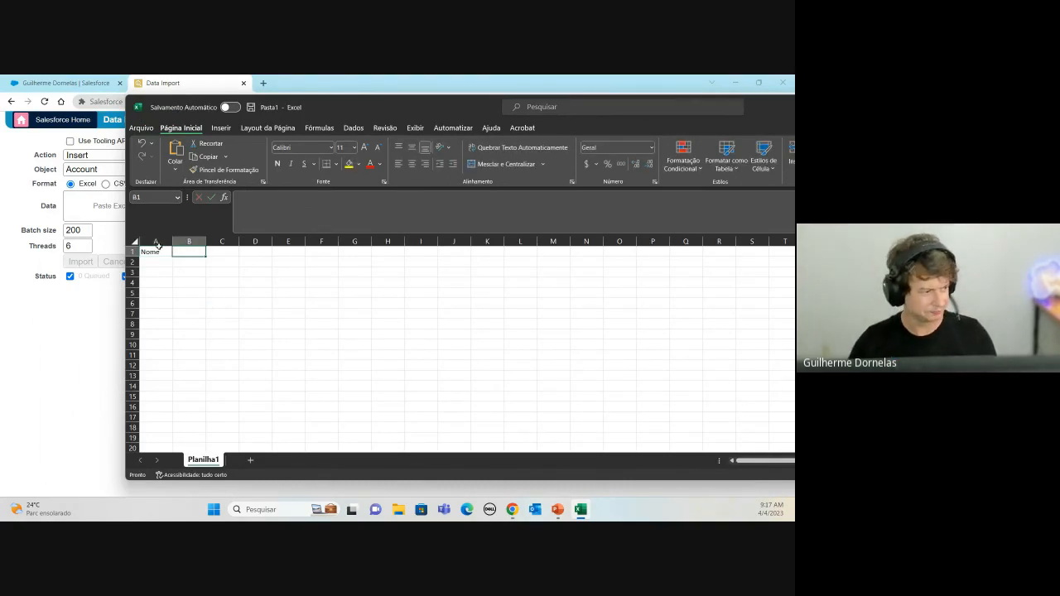
{"action": "key", "text": "shift+Tab"}
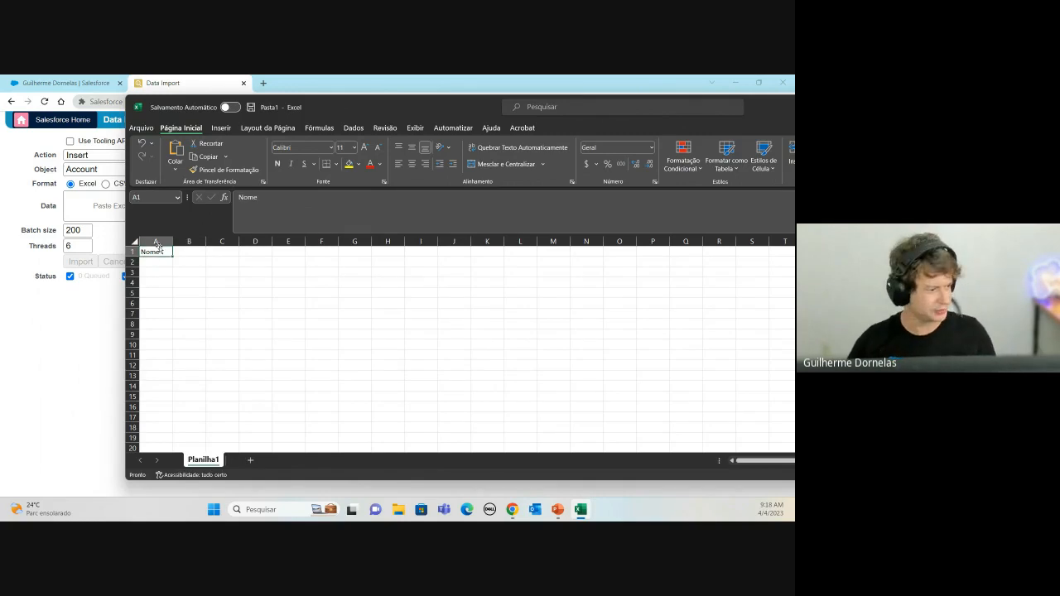
{"action": "key", "text": "Return"}
{"action": "type", "text": "Nome de uma conta"}
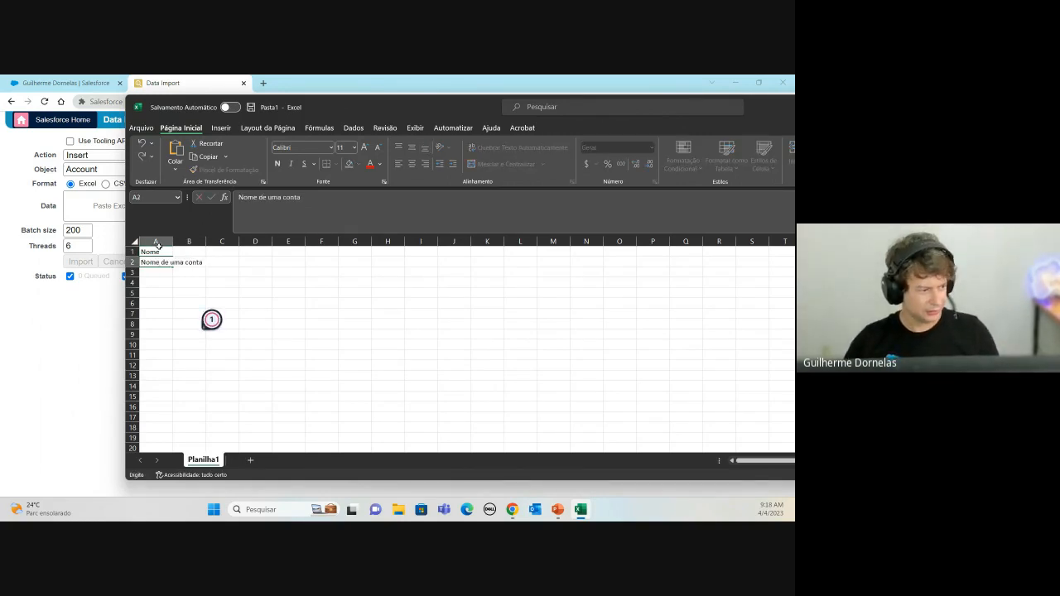
{"action": "type", "text": " Fictícia"}
{"action": "key", "text": "Return"}
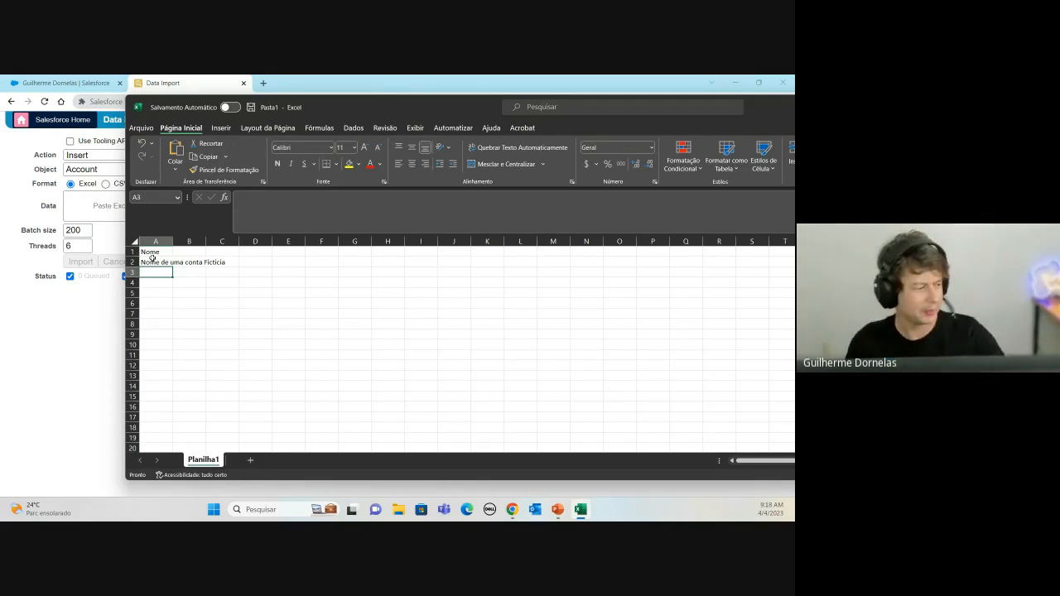
Step: Copy cells A1:A2, paste them back at A1, and return to the Data Import page
{"action": "left_click_drag", "start_coordinate": [156, 255], "coordinate": [160, 261]}
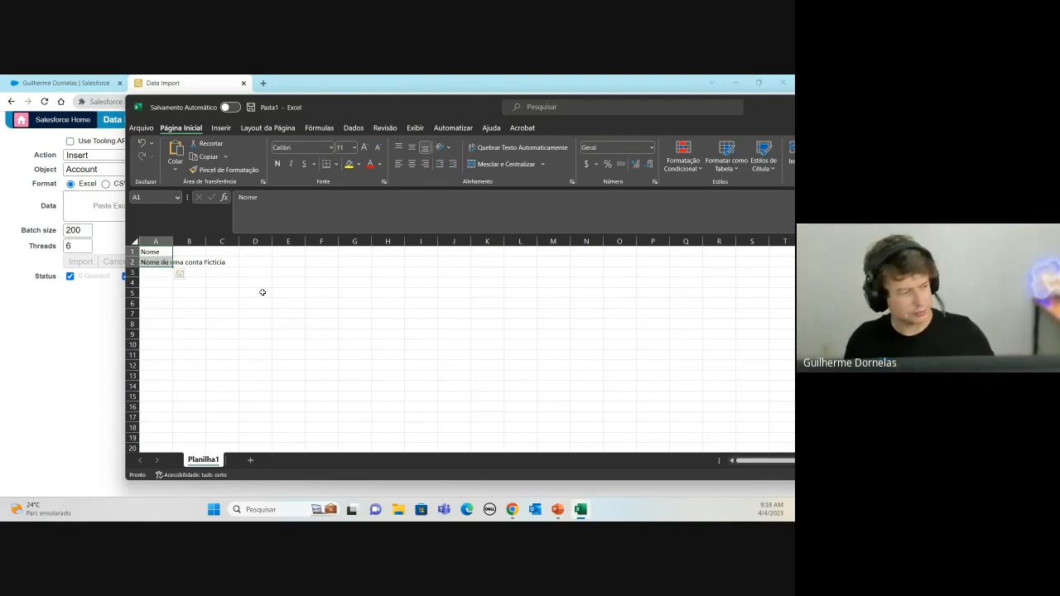
{"action": "key", "text": "ctrl+c"}
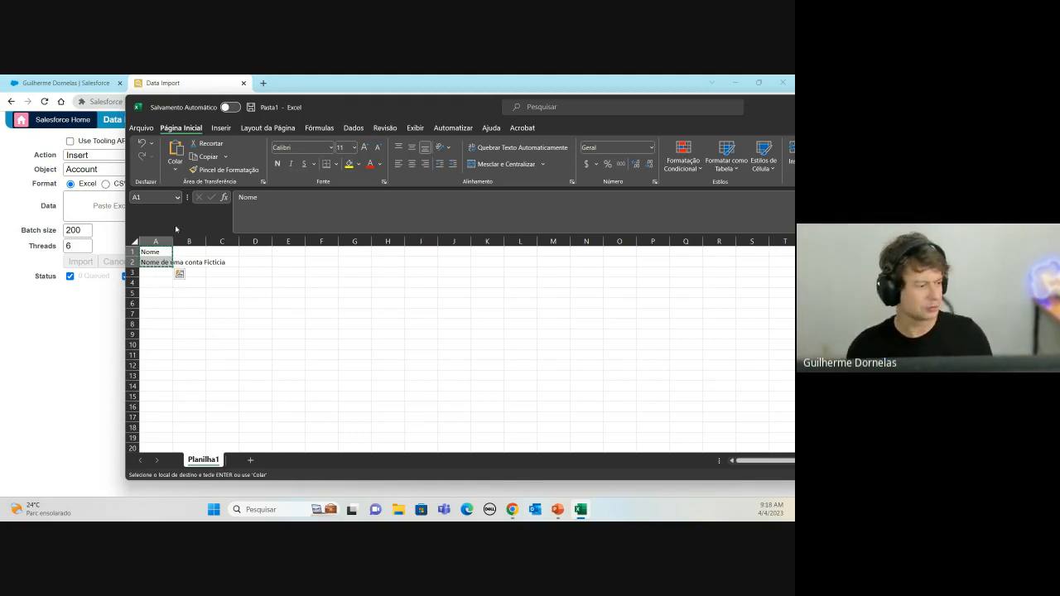
{"action": "left_click", "coordinate": [130, 250]}
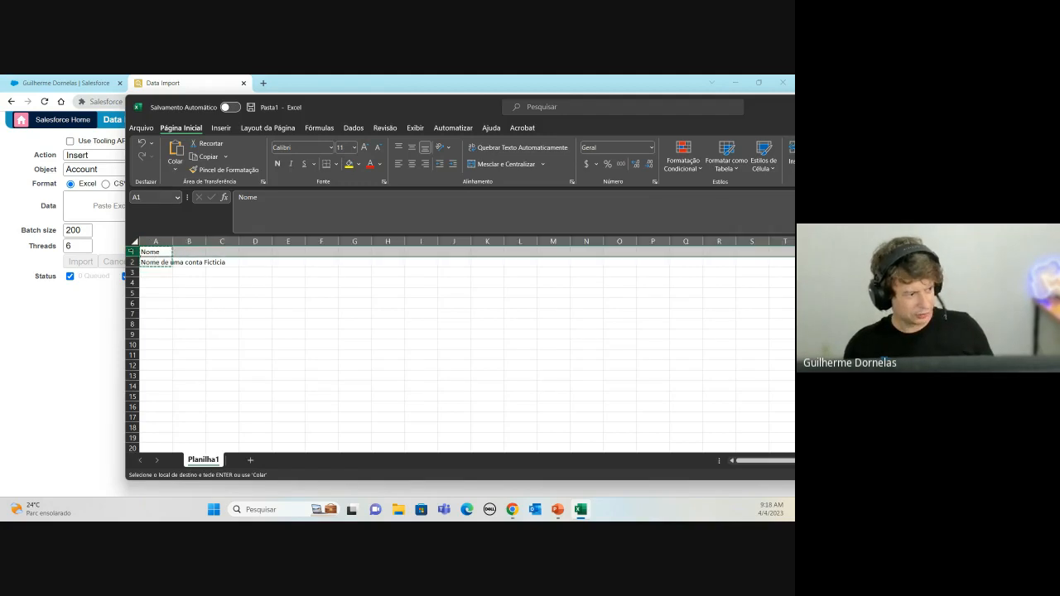
{"action": "left_click", "coordinate": [151, 262]}
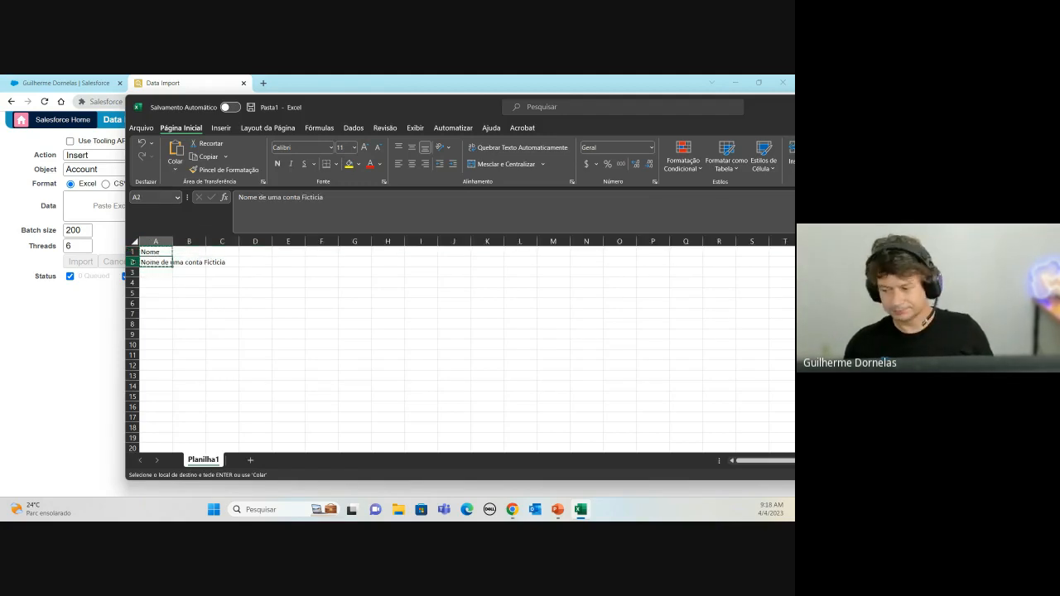
{"action": "left_click_drag", "start_coordinate": [153, 251], "coordinate": [162, 261]}
{"action": "key", "text": "ctrl+v"}
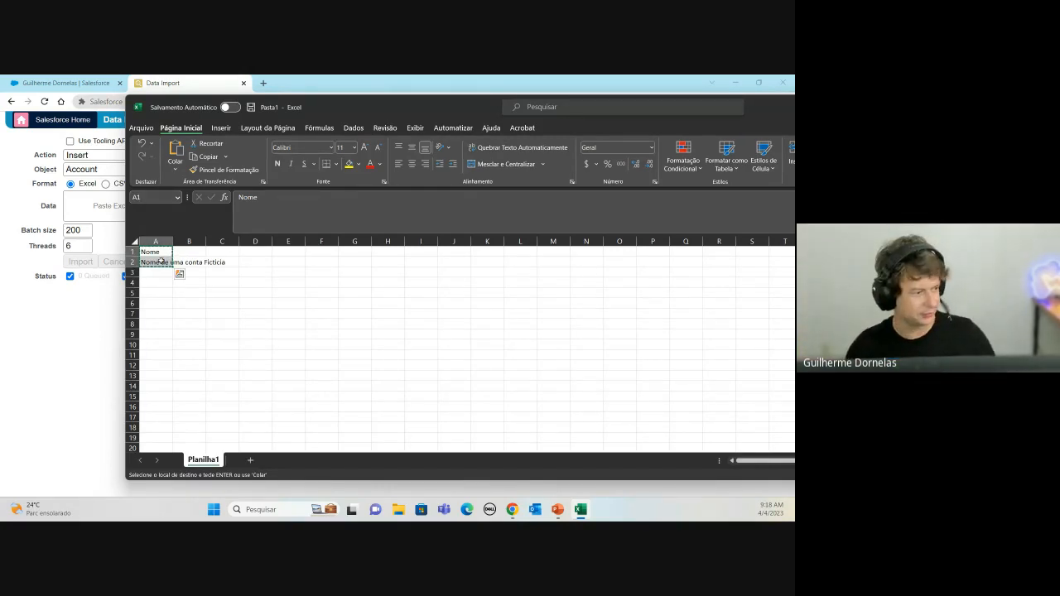
{"action": "left_click", "coordinate": [93, 204]}
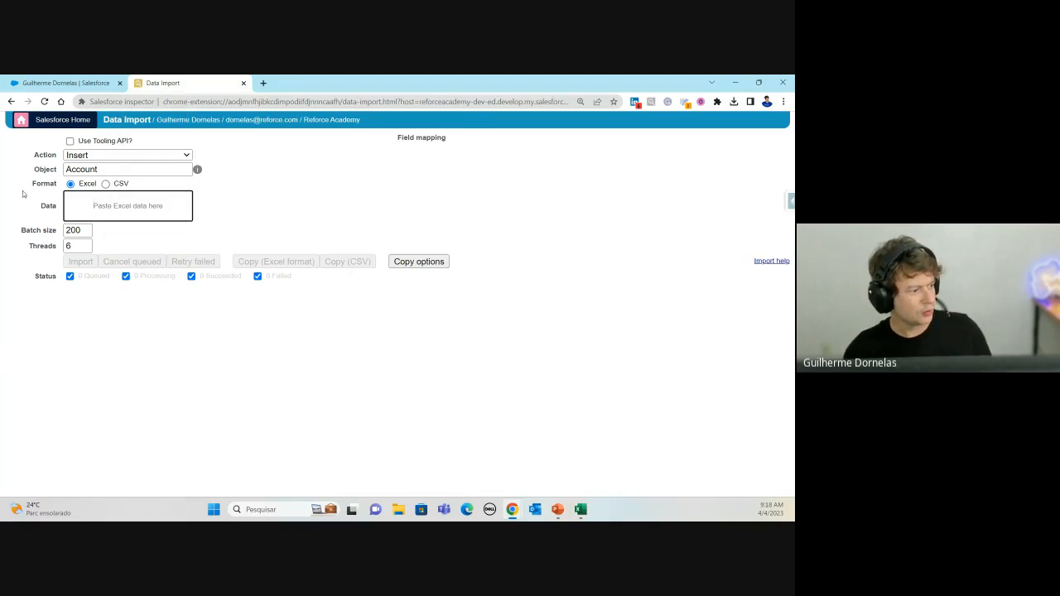
Step: Keep Insert as the import action and paste the copied Excel rows into the Data box
{"action": "left_click", "coordinate": [87, 156]}
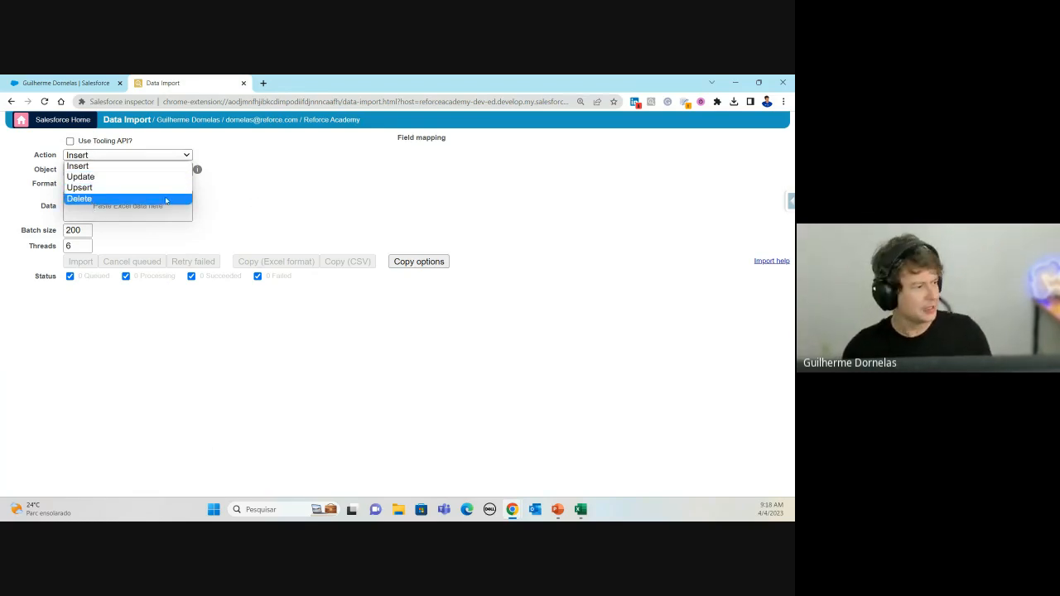
{"action": "left_click", "coordinate": [89, 166]}
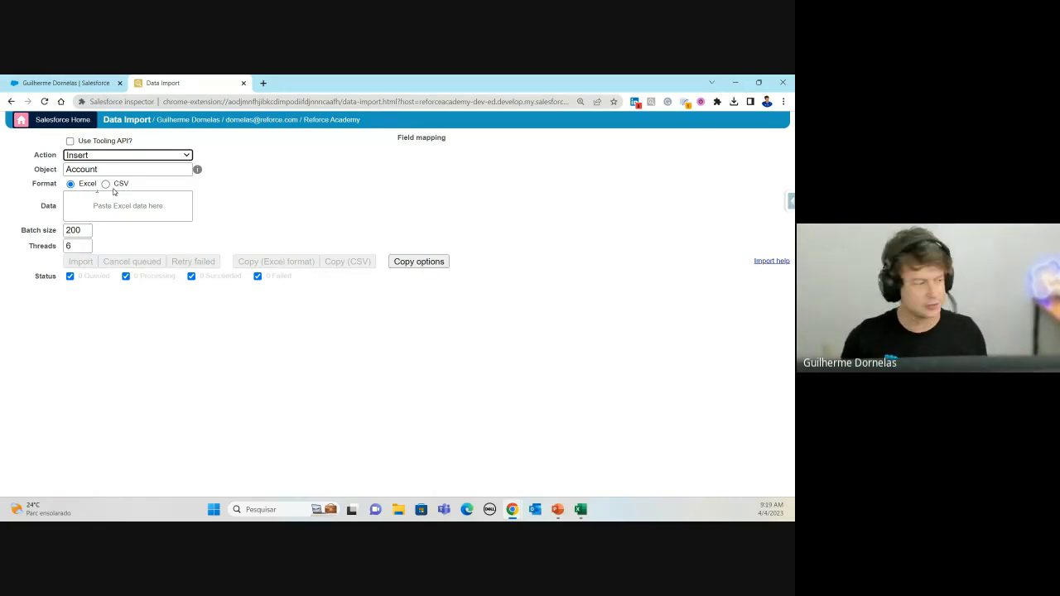
{"action": "left_click", "coordinate": [96, 208]}
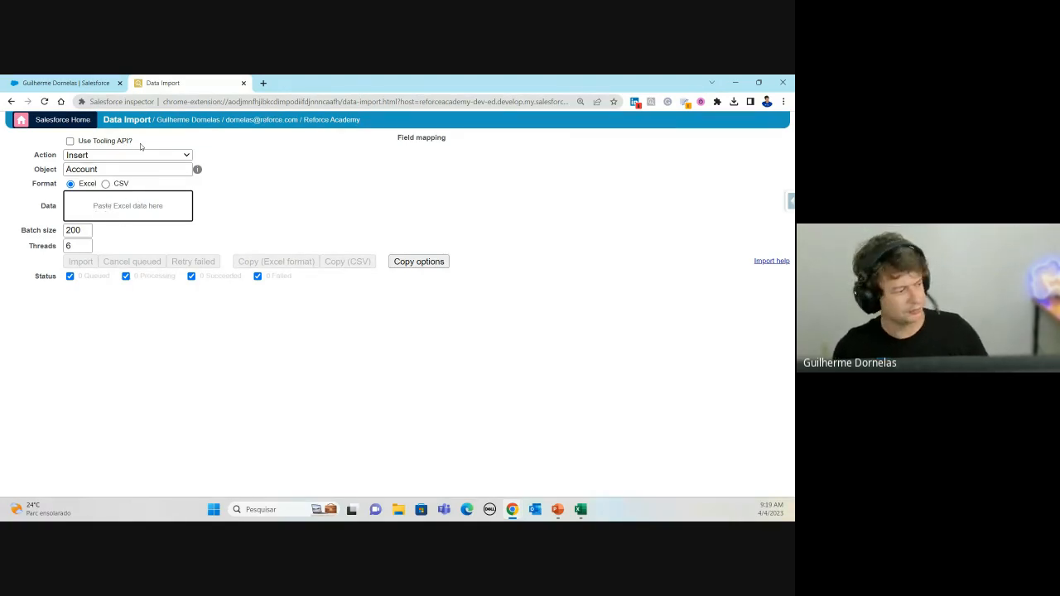
{"action": "key", "text": "ctrl+v"}
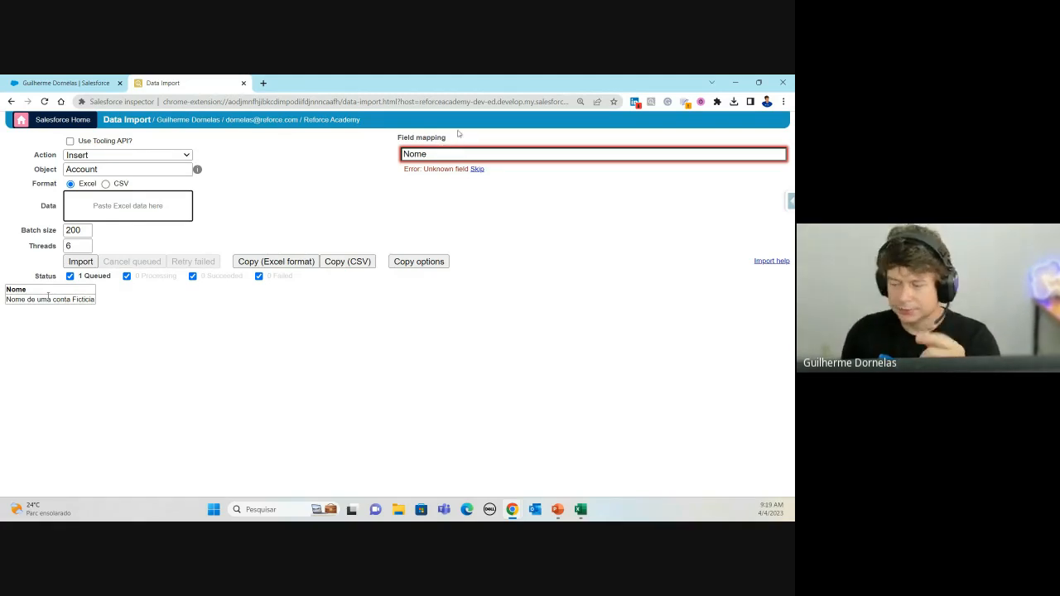
Step: Map the Nome column to the Account Name field
{"action": "left_click", "coordinate": [441, 154]}
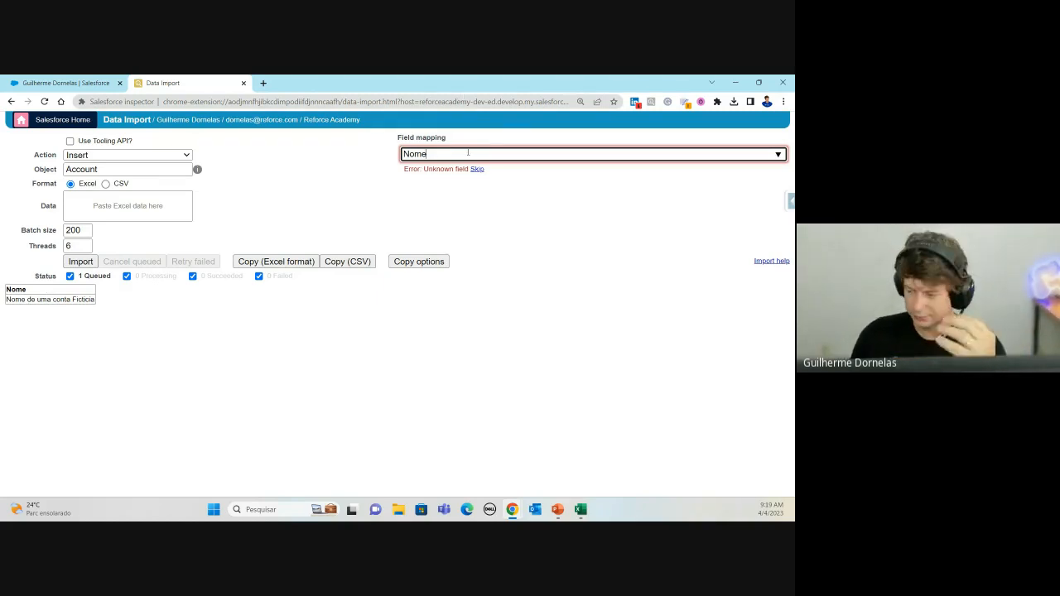
{"action": "double_click", "coordinate": [454, 153]}
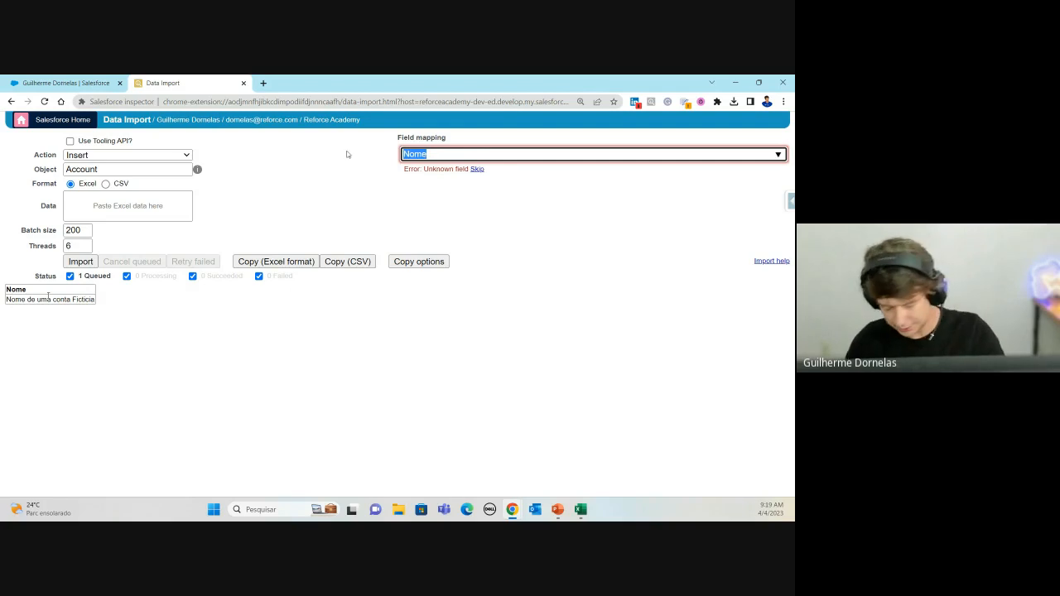
{"action": "type", "text": "Nam"}
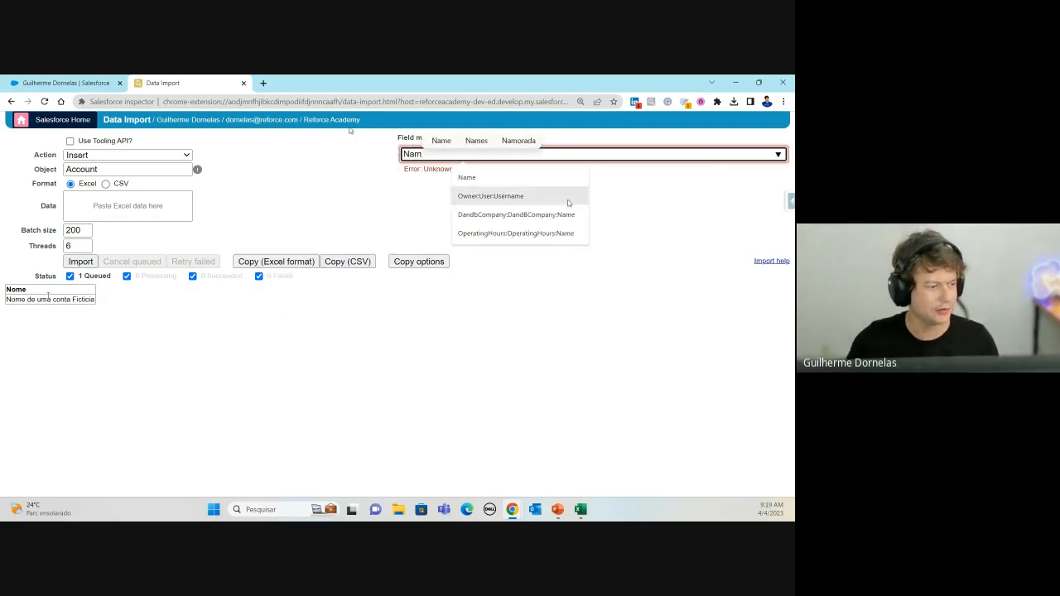
{"action": "left_click", "coordinate": [466, 179]}
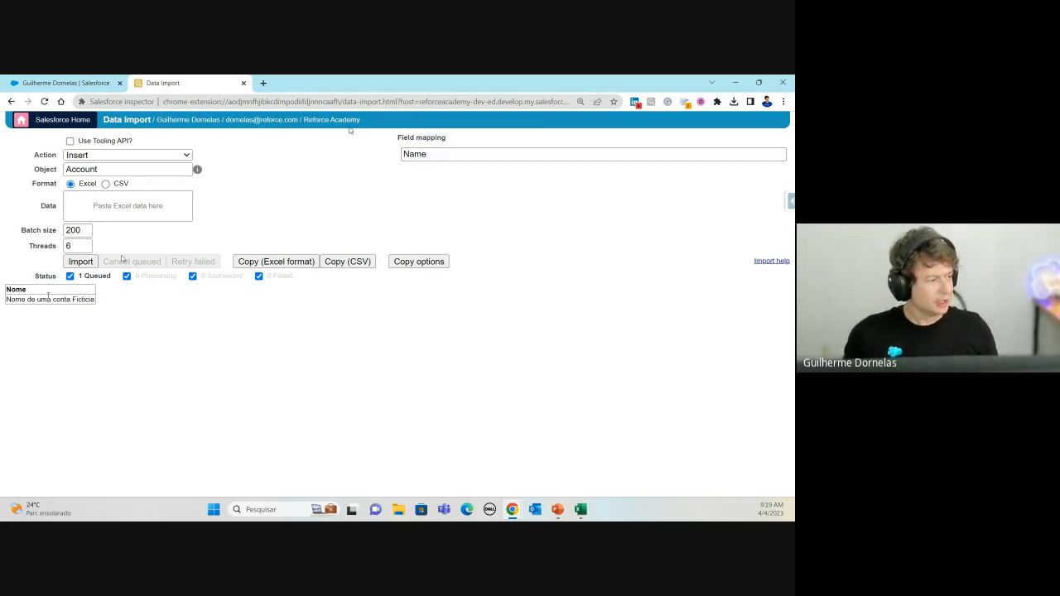
Step: Set Threads to 1 and the batch size to 100
{"action": "double_click", "coordinate": [74, 231]}
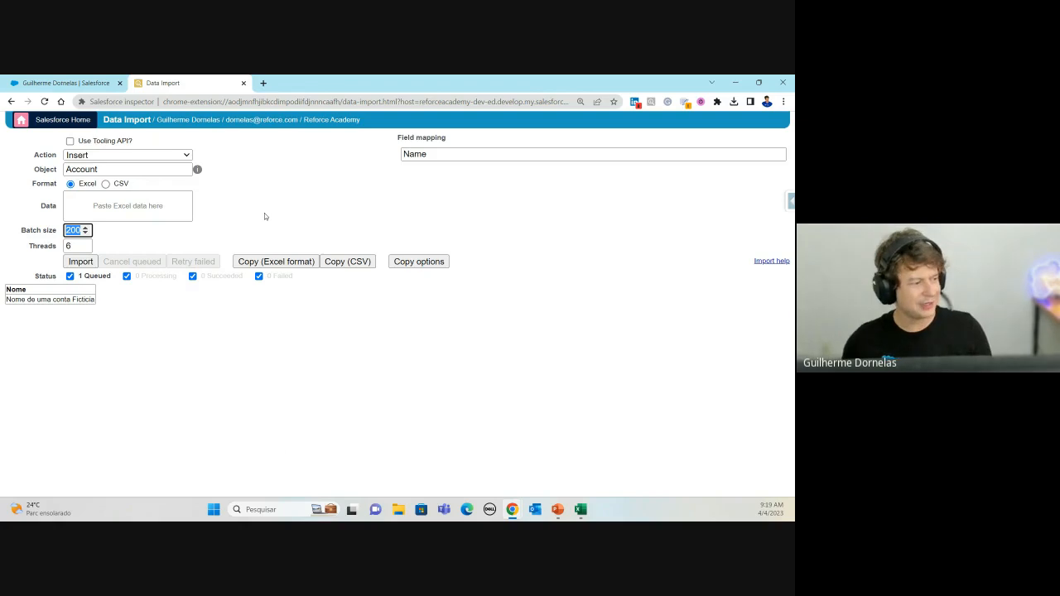
{"action": "double_click", "coordinate": [74, 246]}
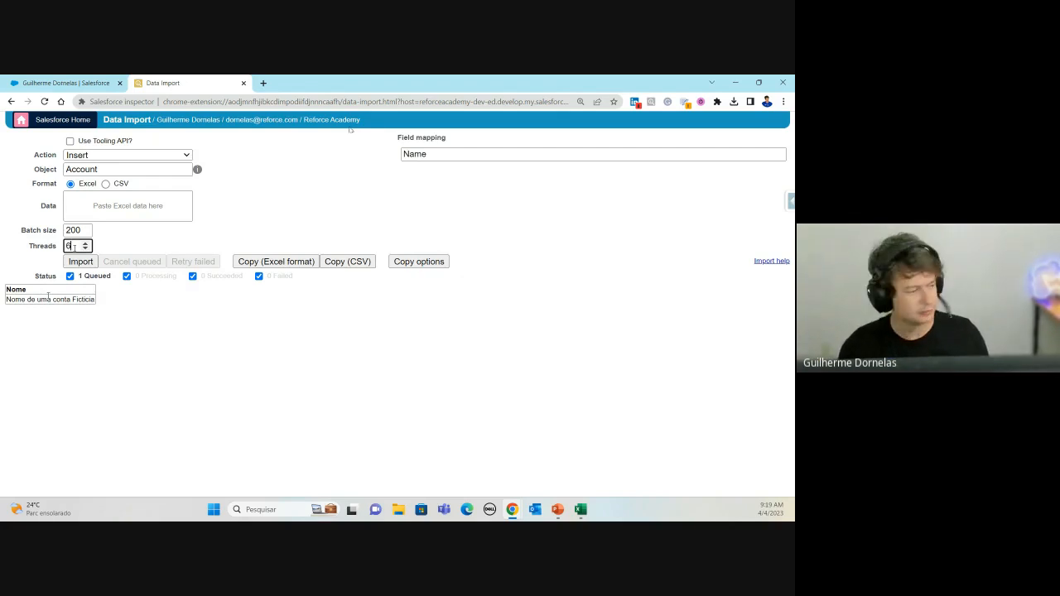
{"action": "left_click_drag", "start_coordinate": [75, 246], "coordinate": [64, 248]}
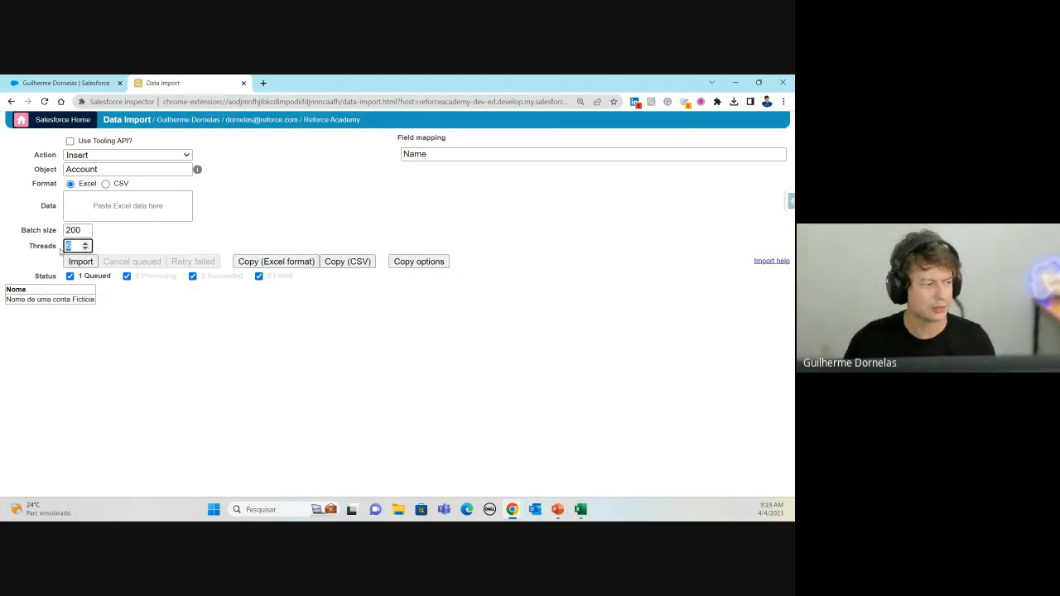
{"action": "type", "text": "1"}
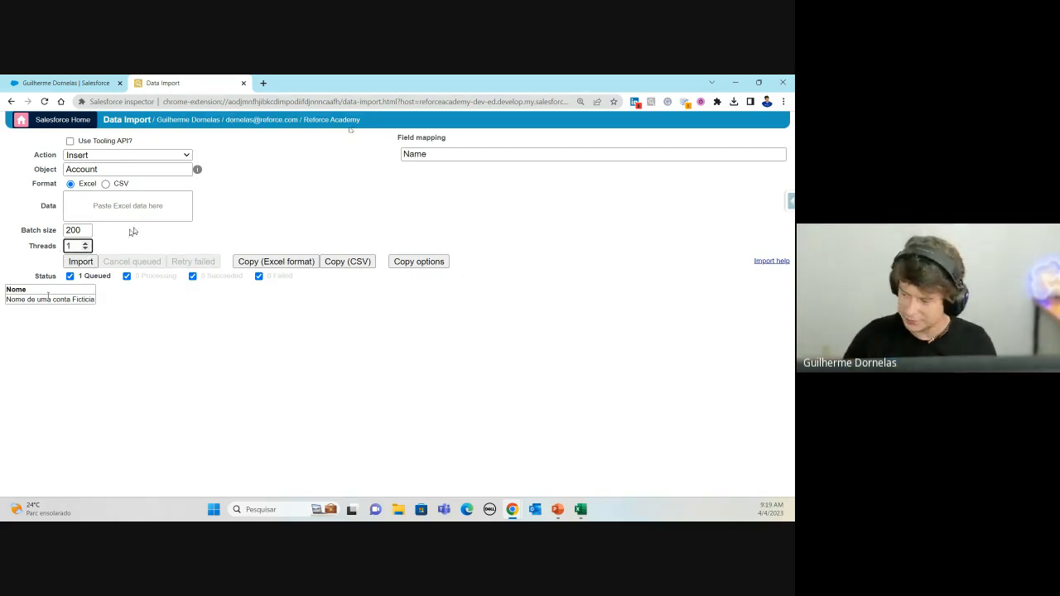
{"action": "double_click", "coordinate": [73, 231]}
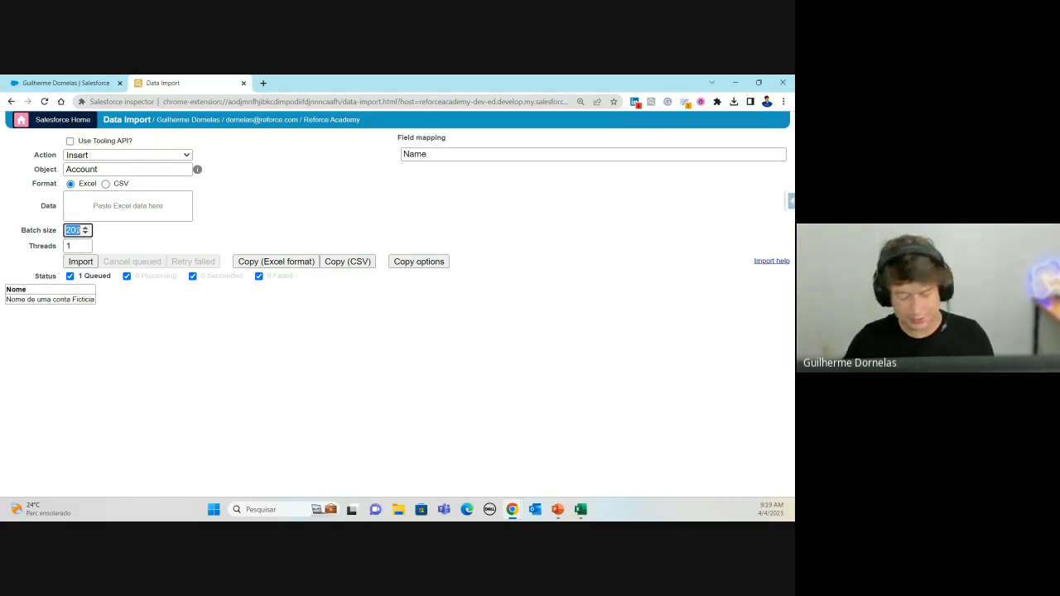
{"action": "type", "text": "100"}
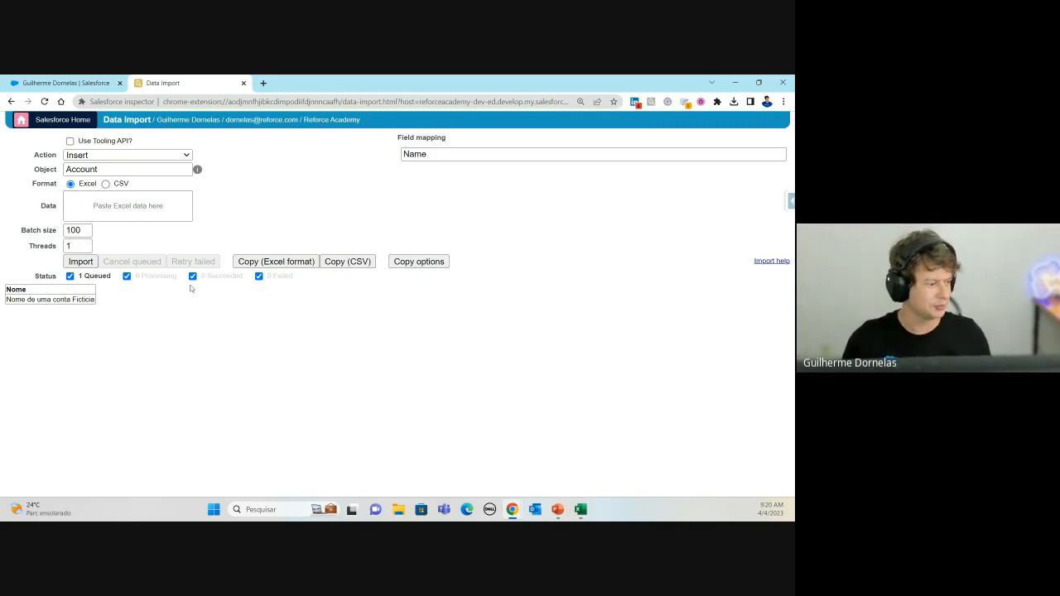
Step: Import the one Account record, check its Succeeded result, and bring Excel's Pasta1 back over the page
{"action": "left_click", "coordinate": [77, 261]}
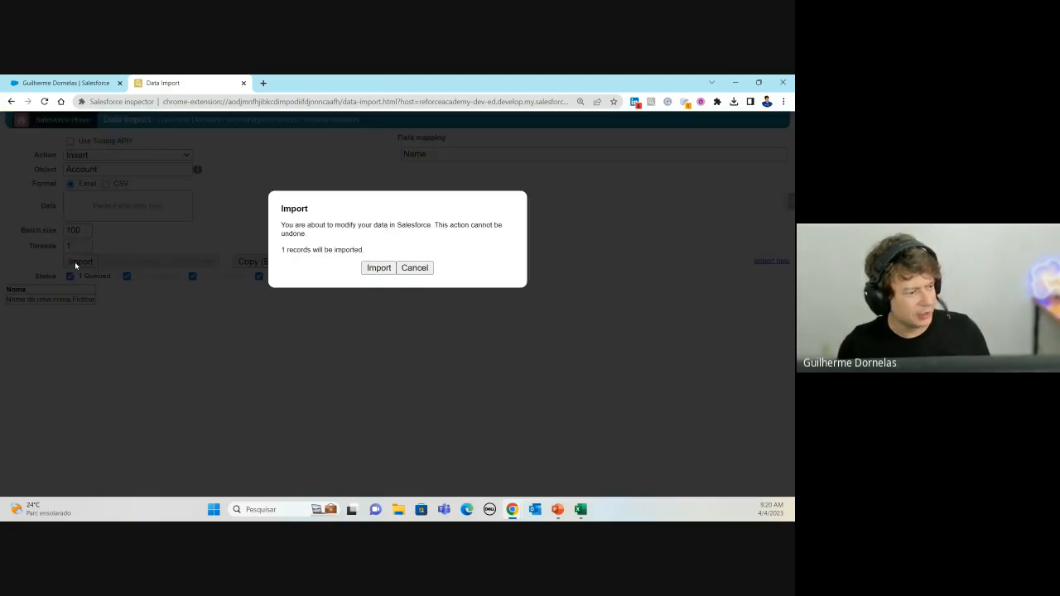
{"action": "left_click", "coordinate": [388, 268]}
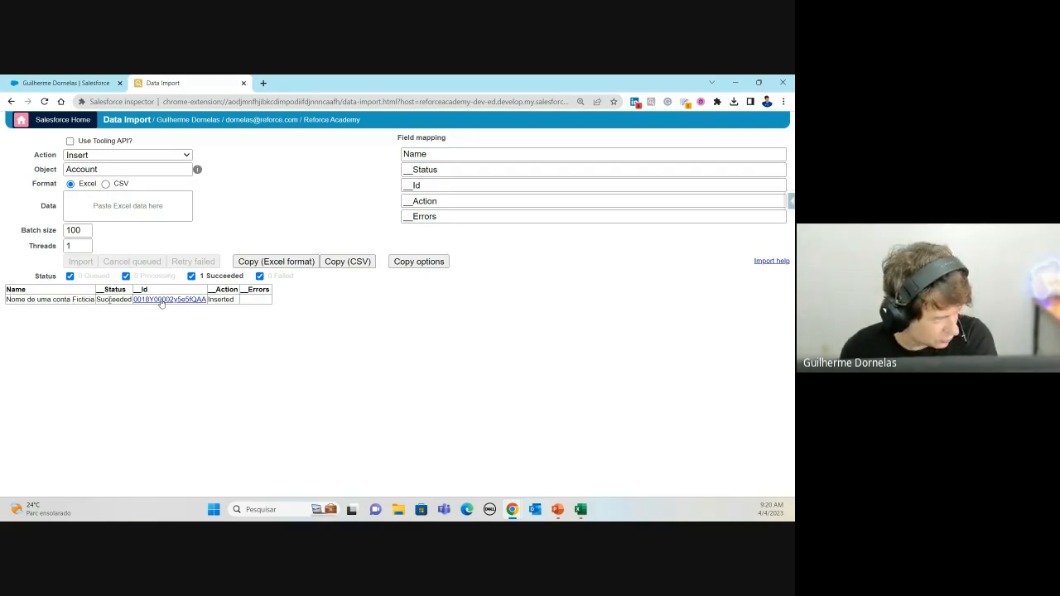
{"action": "double_click", "coordinate": [109, 300]}
{"action": "left_click", "coordinate": [80, 307]}
{"action": "triple_click", "coordinate": [60, 300]}
{"action": "left_click", "coordinate": [58, 310]}
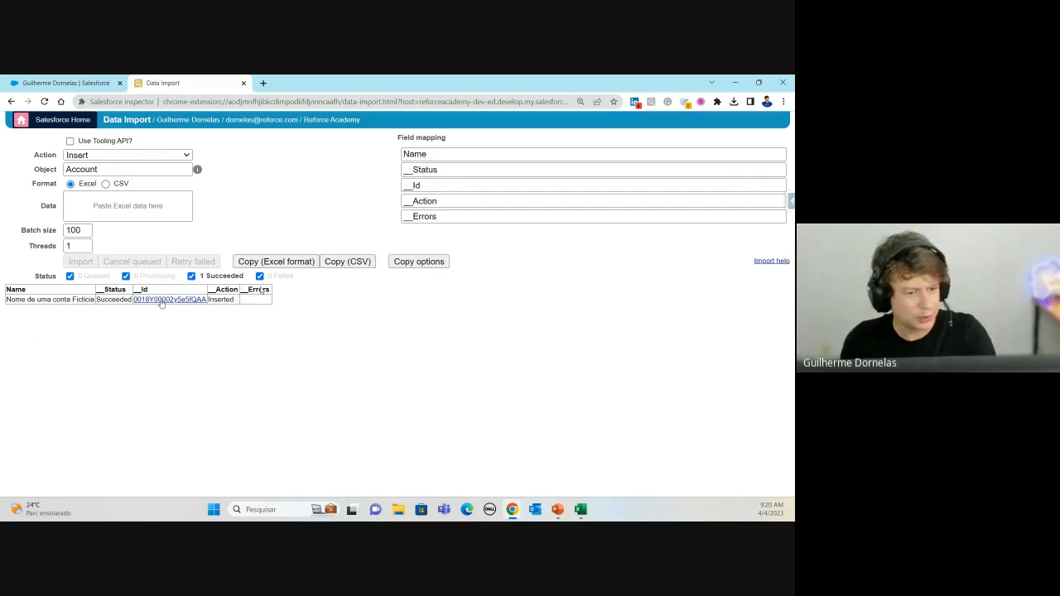
{"action": "mouse_move", "coordinate": [794, 108]}
{"action": "left_mouse_down"}
{"action": "mouse_move", "coordinate": [780, 127]}
{"action": "mouse_move", "coordinate": [795, 116]}
{"action": "left_mouse_up"}
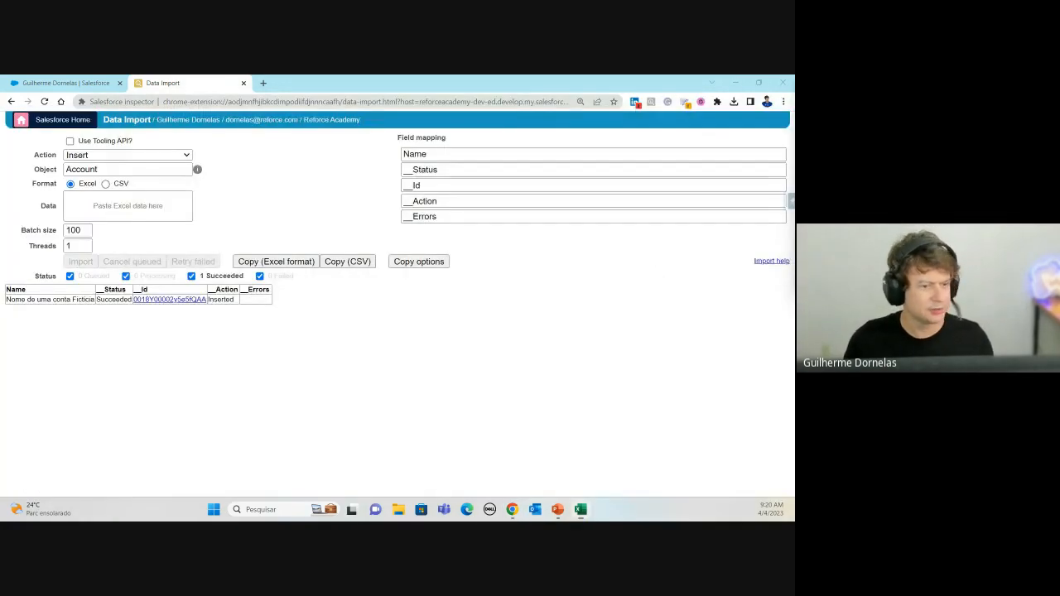
{"action": "left_click_drag", "start_coordinate": [794, 177], "coordinate": [204, 132]}
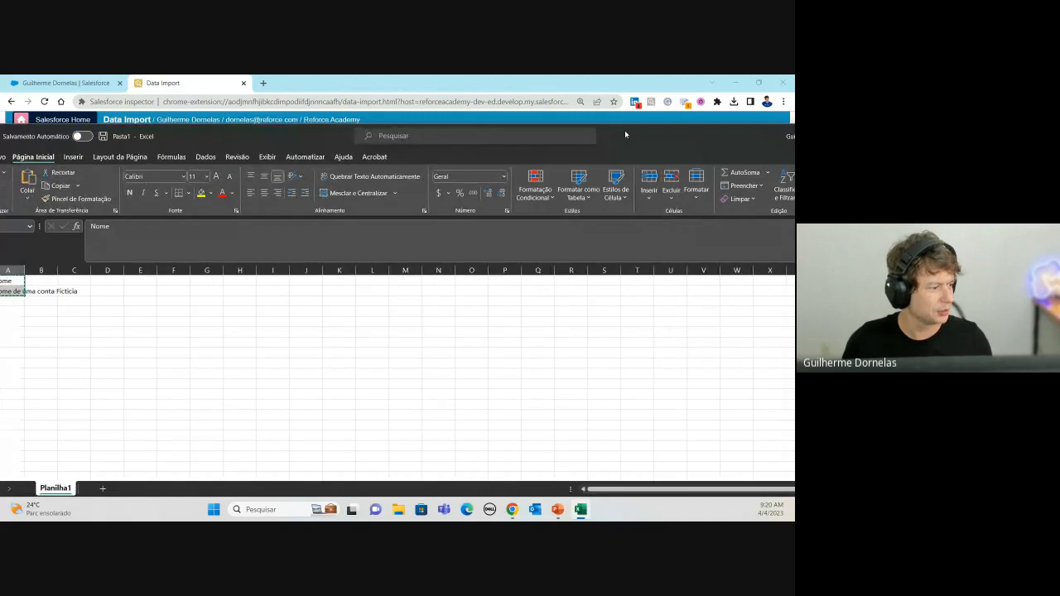
Step: Enter Nome 2 and Nome 3 in column A and fill the series down to Nome 154
{"action": "double_click", "coordinate": [624, 130]}
{"action": "left_click", "coordinate": [199, 305]}
{"action": "left_click", "coordinate": [39, 242]}
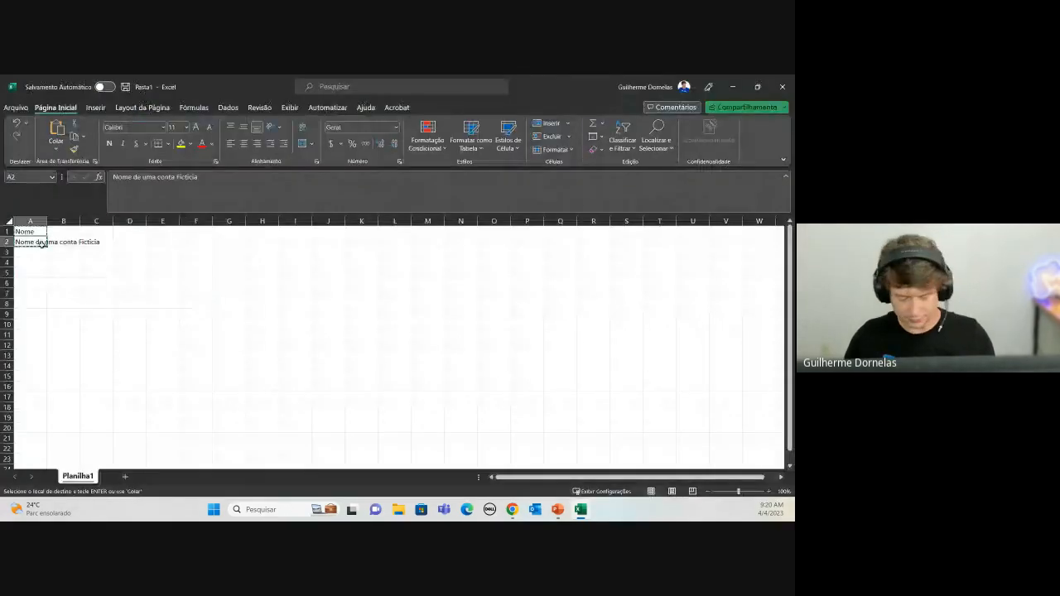
{"action": "type", "text": "Nome 2"}
{"action": "key", "text": "Return"}
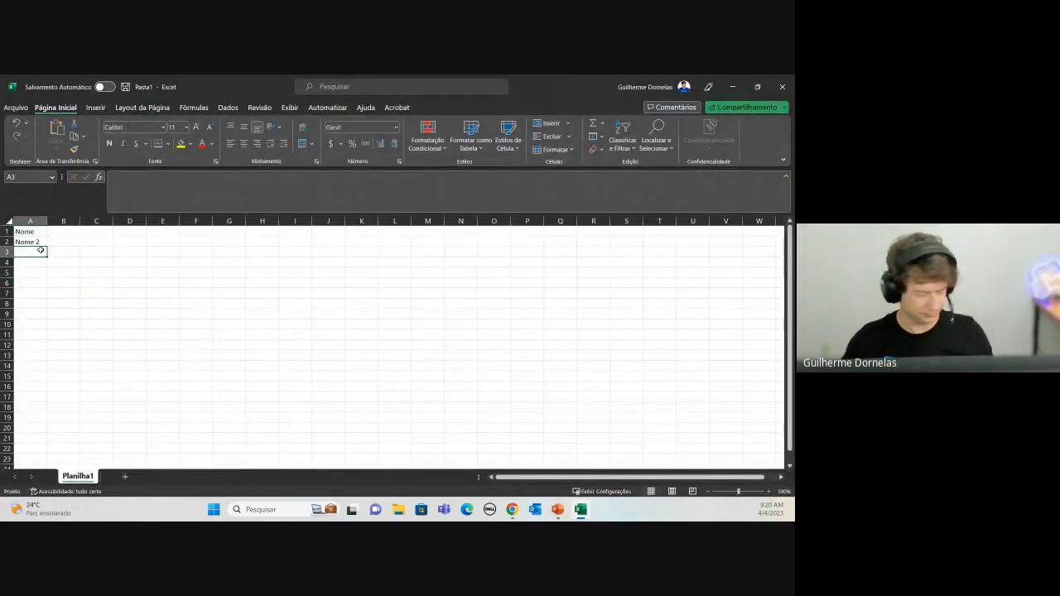
{"action": "type", "text": "Nome 3"}
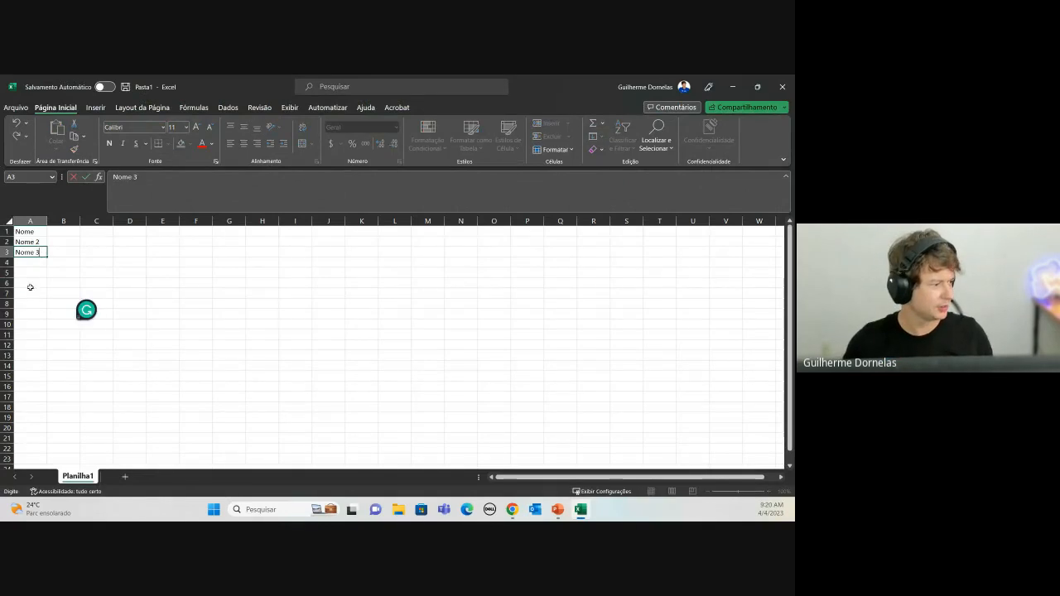
{"action": "left_click", "coordinate": [30, 286]}
{"action": "left_click_drag", "start_coordinate": [30, 242], "coordinate": [33, 414]}
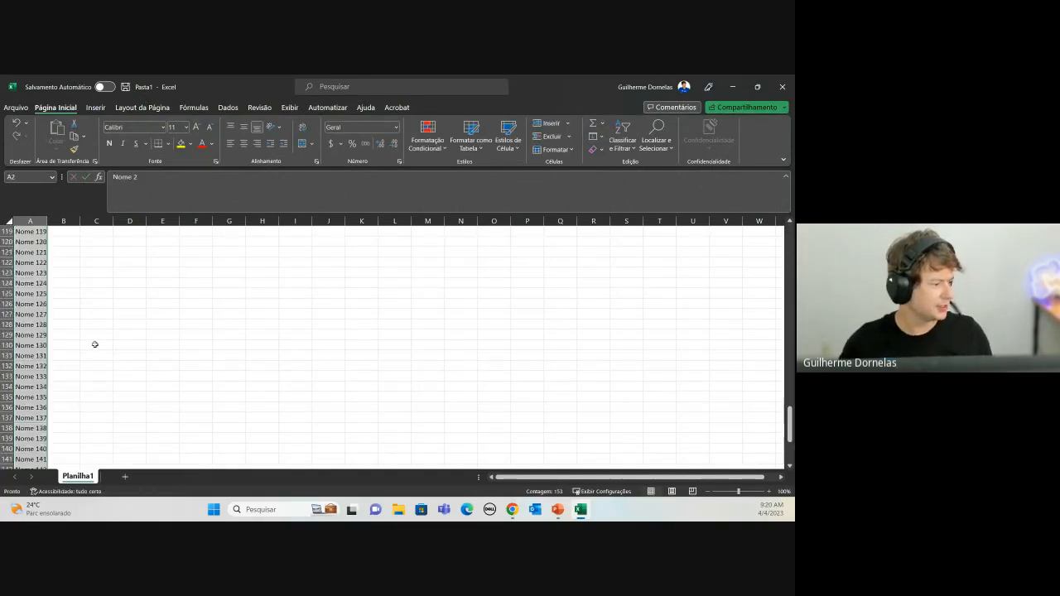
{"action": "scroll", "coordinate": [94, 345], "scroll_direction": "up", "scroll_amount": 20}
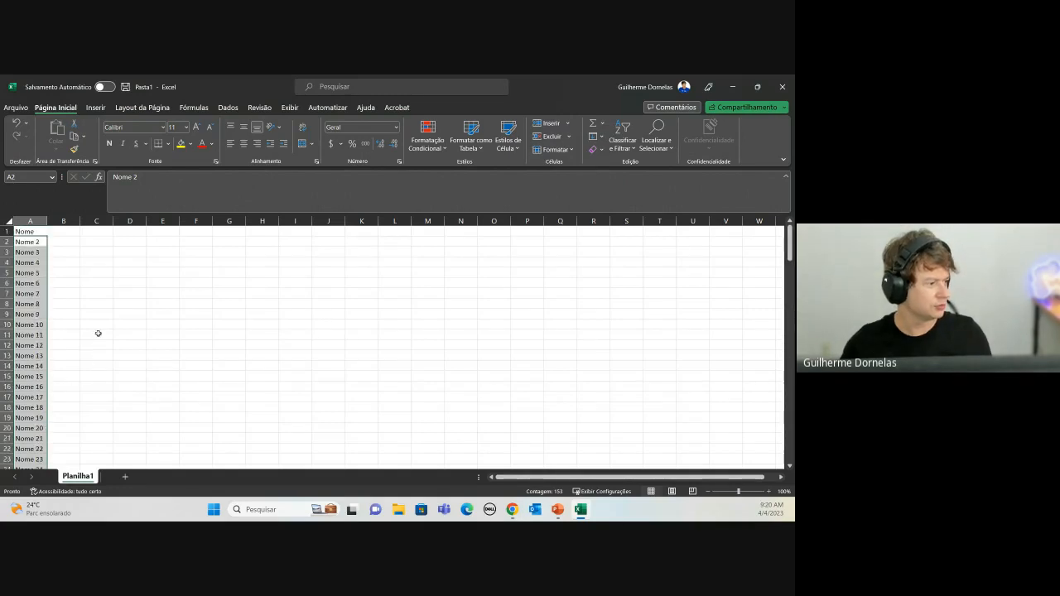
Step: Rename the A1 header to Name and copy column A down to Nome 154
{"action": "left_click", "coordinate": [33, 231]}
{"action": "type", "text": "N"}
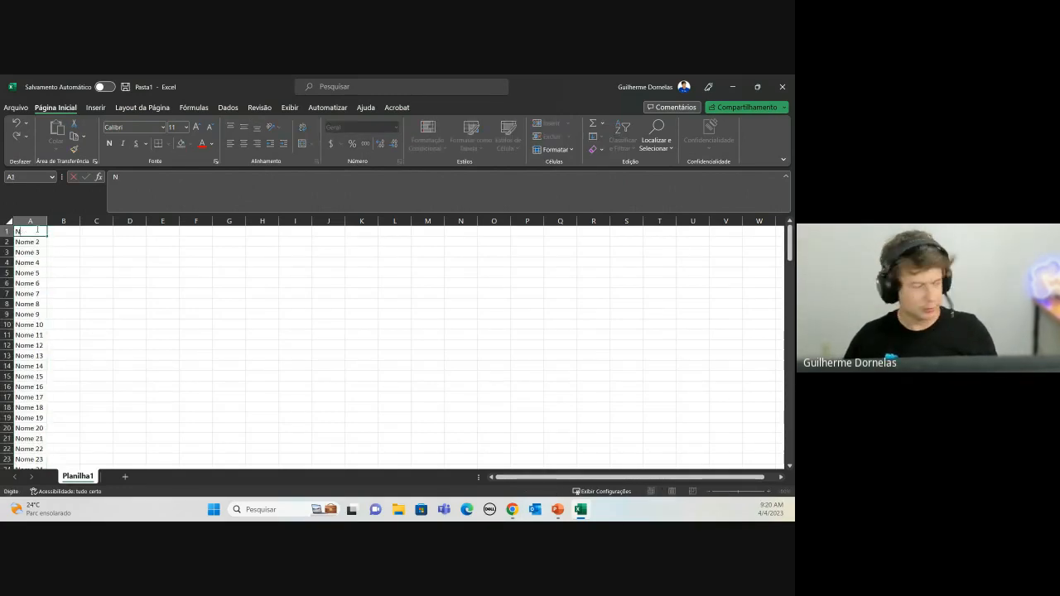
{"action": "type", "text": "ame"}
{"action": "key", "text": "ctrl+Return"}
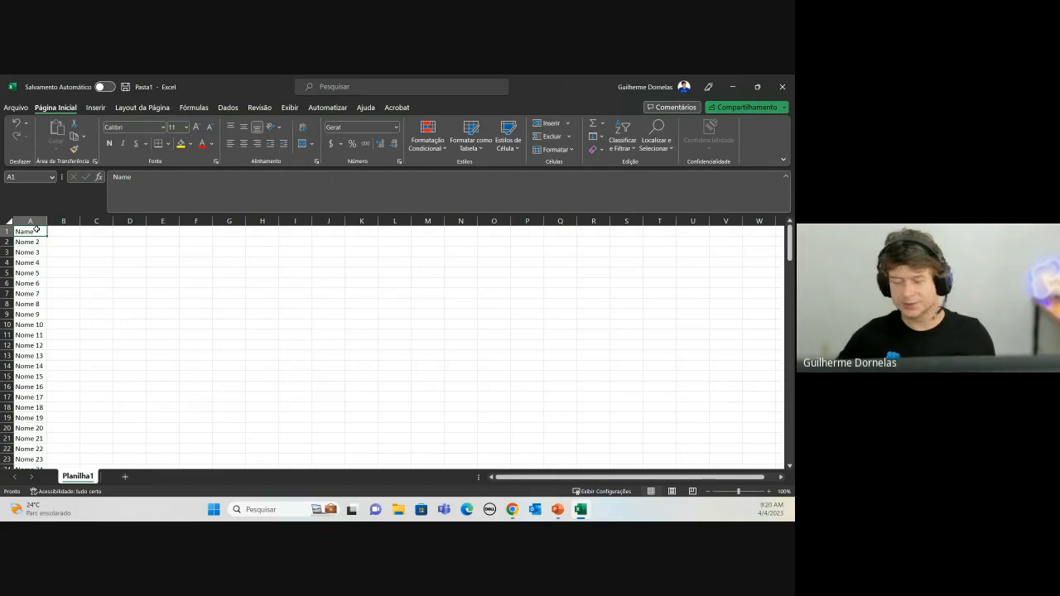
{"action": "key", "text": "ctrl+shift+Down"}
{"action": "key", "text": "ctrl+c"}
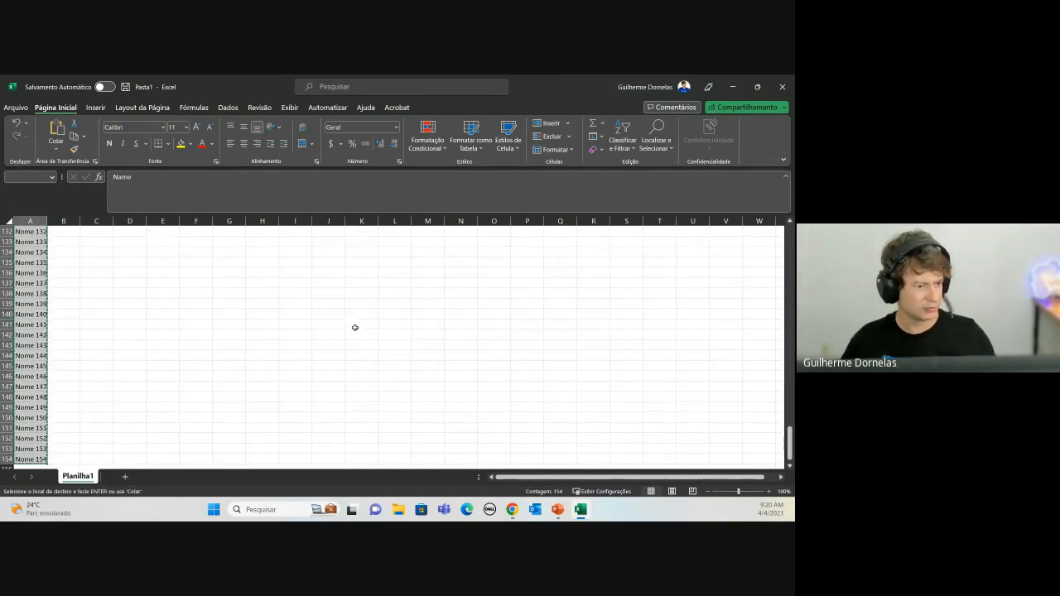
{"action": "left_click", "coordinate": [732, 86]}
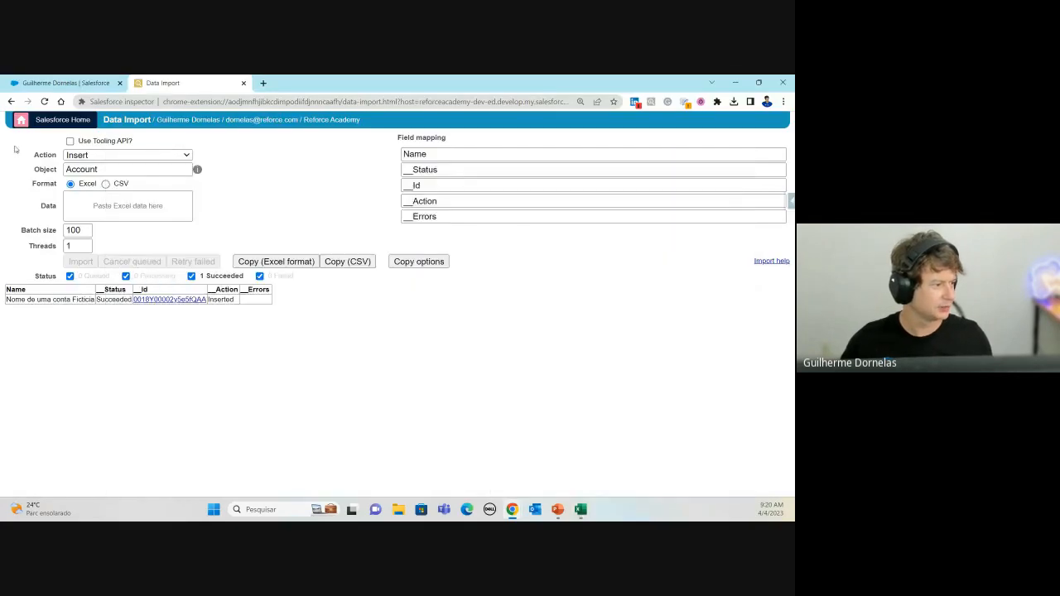
Step: Paste the copied Name column into the Data Import data box
{"action": "left_click", "coordinate": [100, 210]}
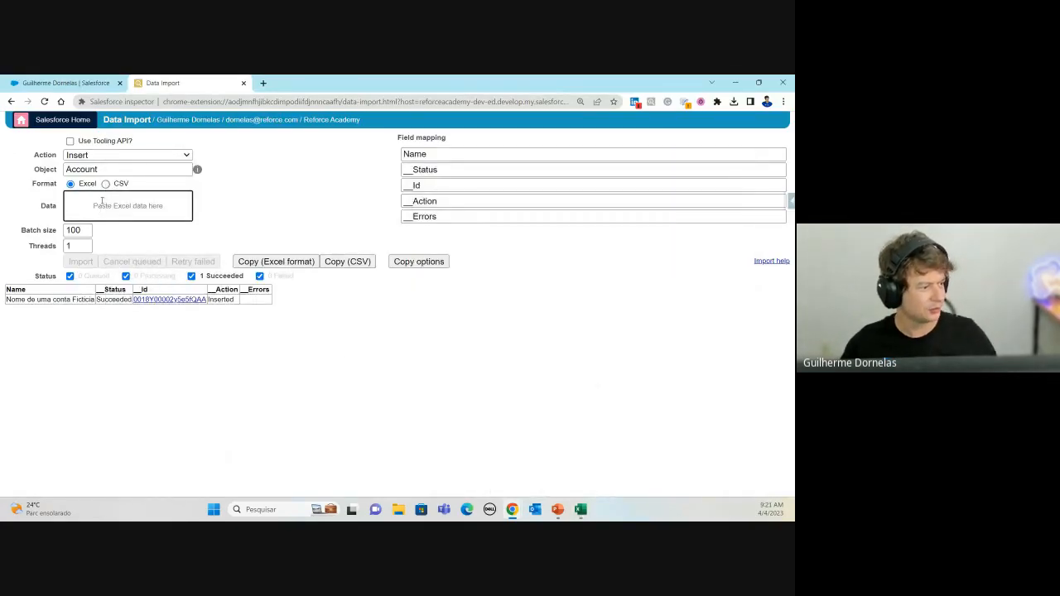
{"action": "key", "text": "ctrl+v"}
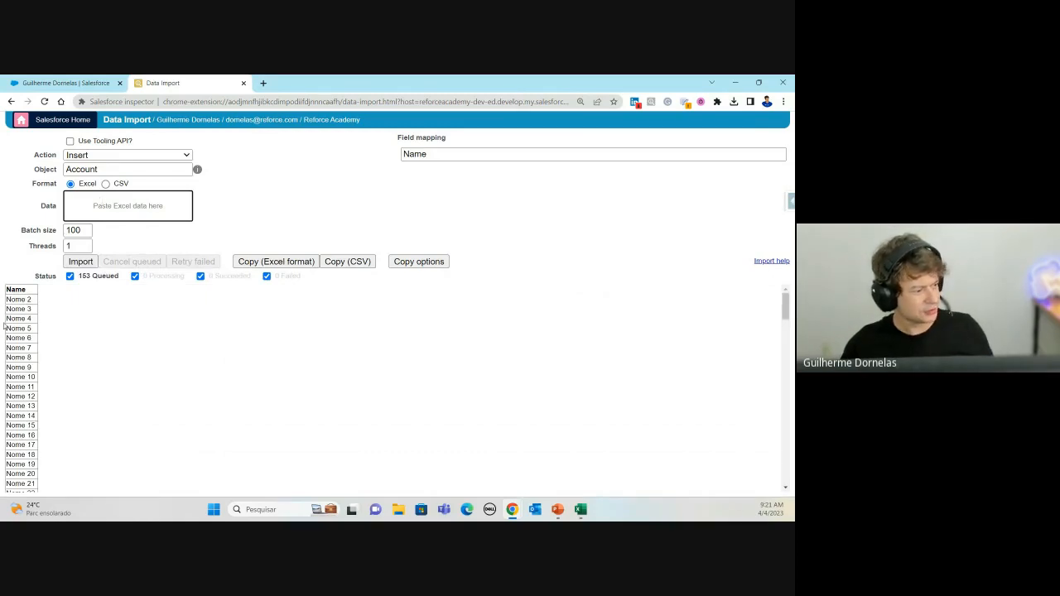
{"action": "scroll", "coordinate": [10, 318], "scroll_direction": "down", "scroll_amount": 15}
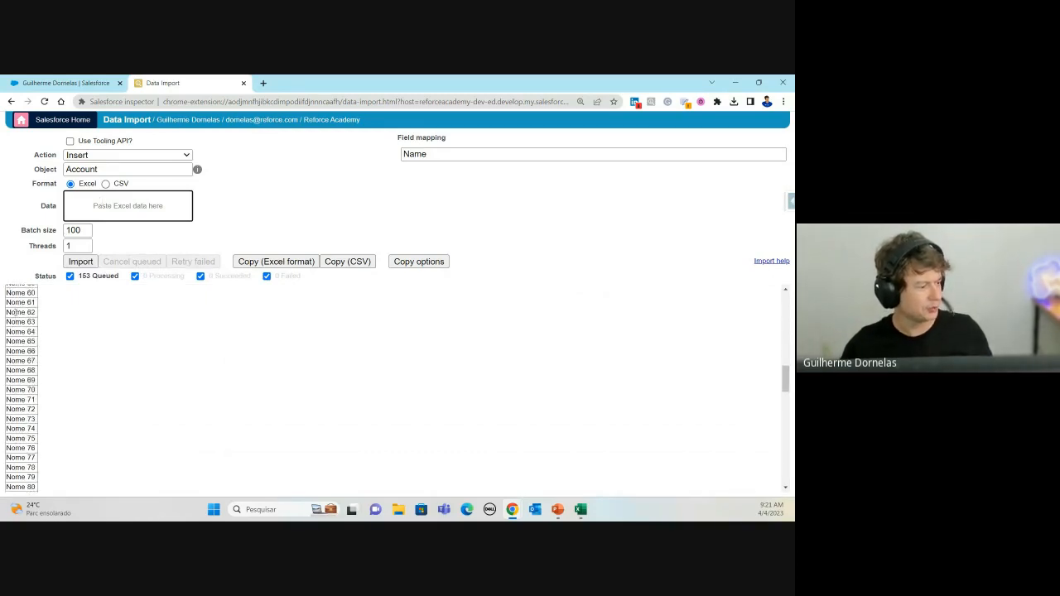
{"action": "scroll", "coordinate": [128, 347], "scroll_direction": "up", "scroll_amount": 7}
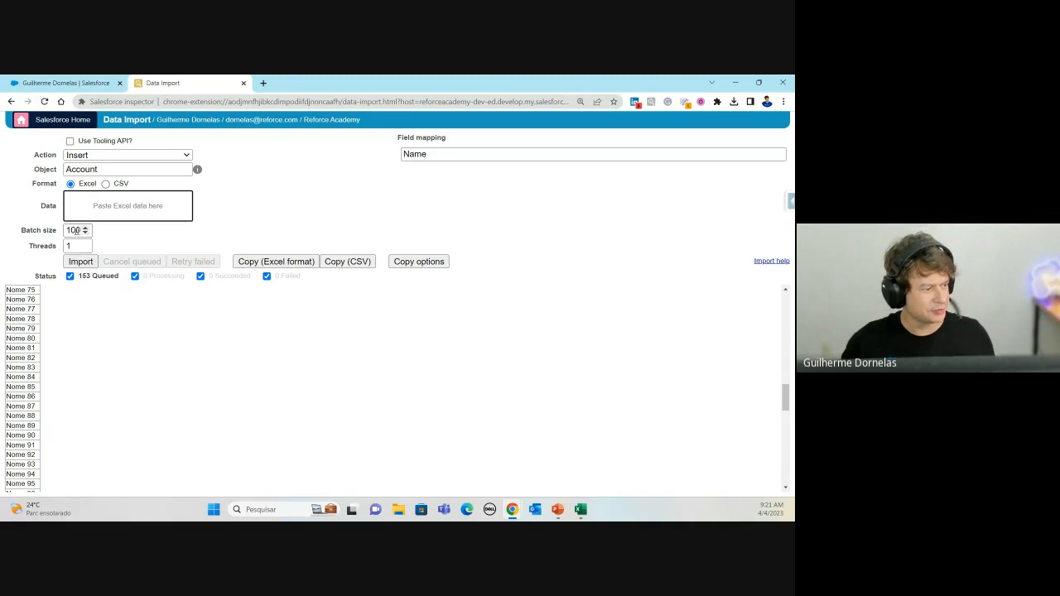
{"action": "scroll", "coordinate": [58, 324], "scroll_direction": "down", "scroll_amount": 7}
{"action": "scroll", "coordinate": [61, 335], "scroll_direction": "up", "scroll_amount": 13}
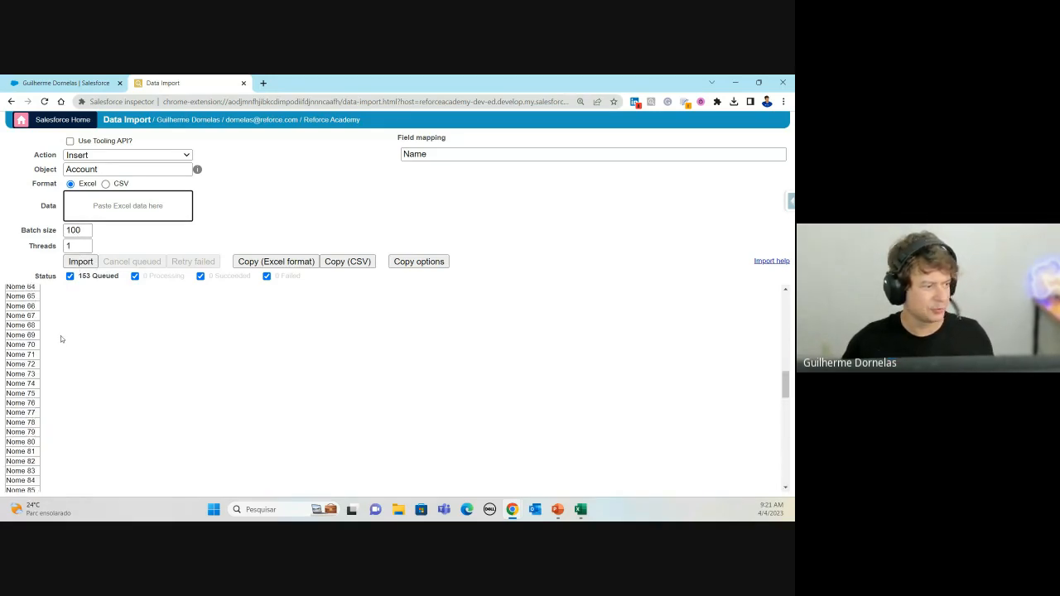
{"action": "scroll", "coordinate": [61, 335], "scroll_direction": "up", "scroll_amount": 5}
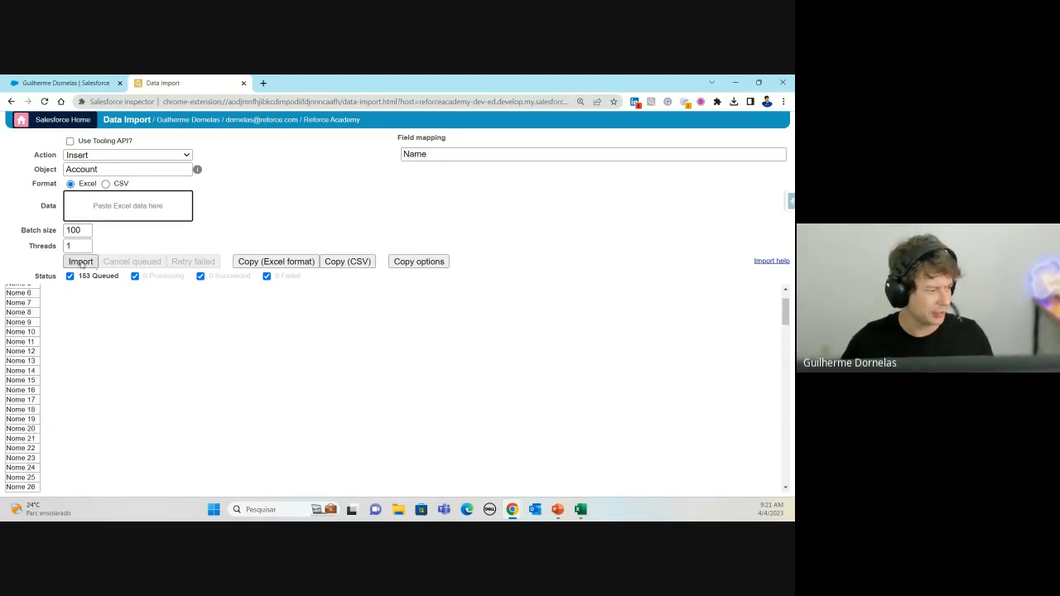
Step: Run and confirm the Insert import of the 153 account names
{"action": "left_click", "coordinate": [80, 260]}
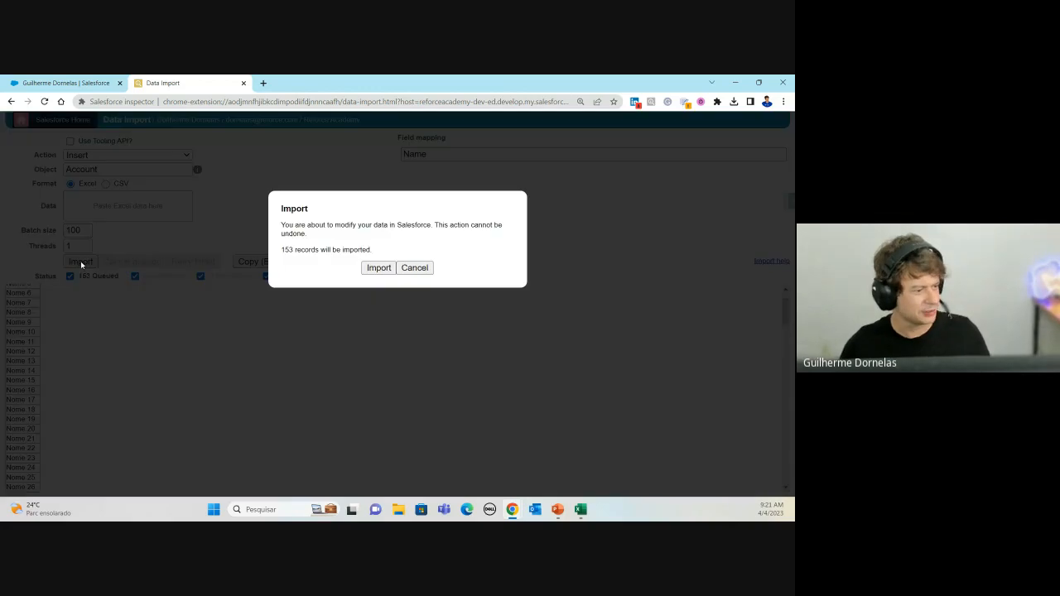
{"action": "left_click", "coordinate": [379, 269]}
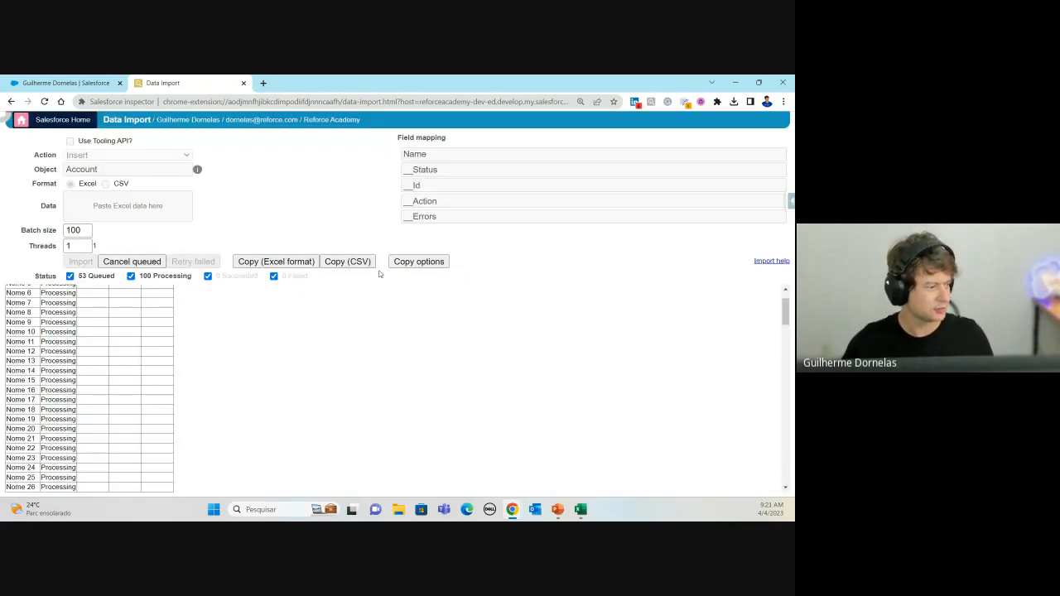
{"action": "scroll", "coordinate": [93, 348], "scroll_direction": "down", "scroll_amount": 15}
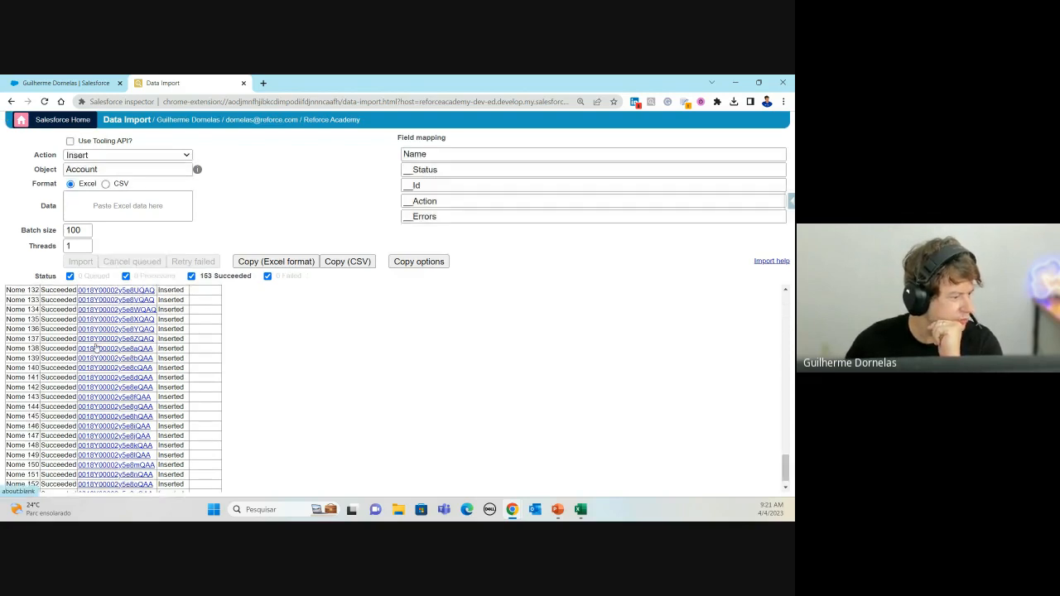
Step: Copy the 153 import results with Copy (Excel format) and bring the Pasta1 workbook forward
{"action": "scroll", "coordinate": [186, 393], "scroll_direction": "up", "scroll_amount": 15}
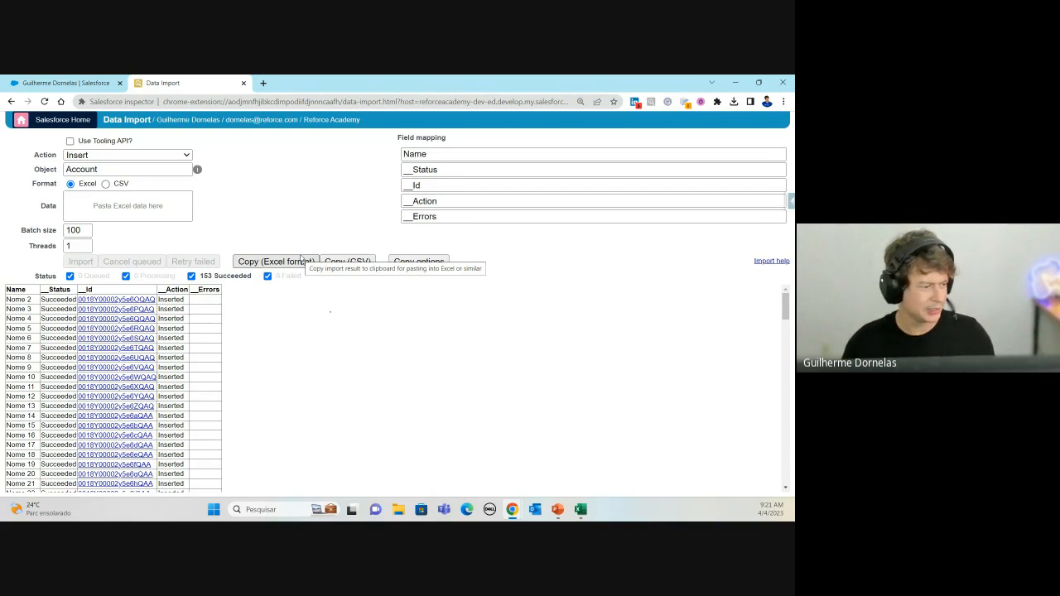
{"action": "left_click", "coordinate": [265, 262]}
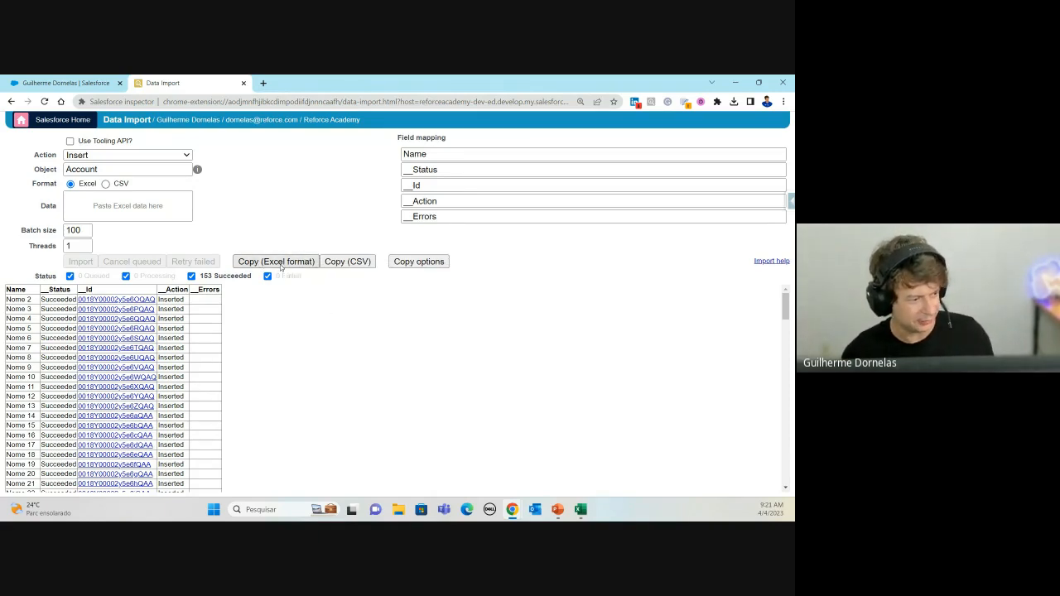
{"action": "key", "text": "alt+Tab"}
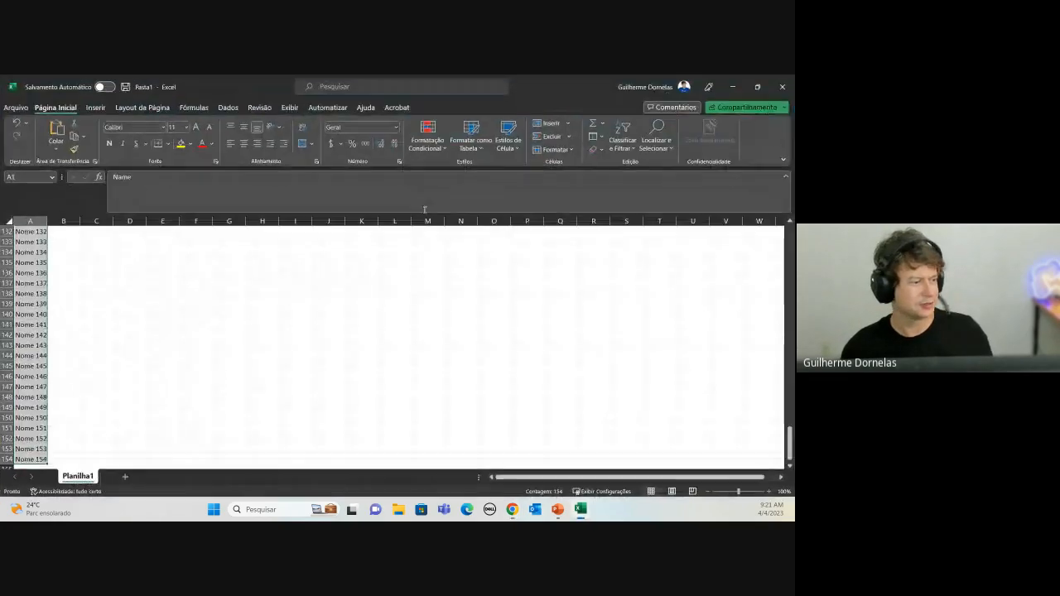
Step: Paste the import results into a new Planilha2 sheet and auto-fit columns A to E
{"action": "scroll", "coordinate": [15, 240], "scroll_direction": "up", "scroll_amount": 20}
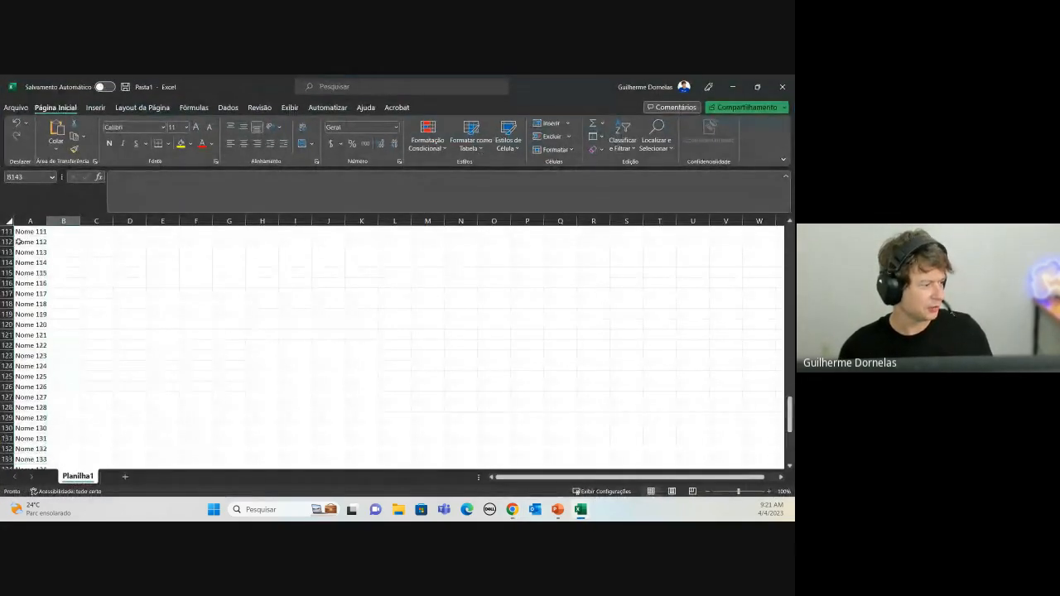
{"action": "left_click", "coordinate": [125, 477]}
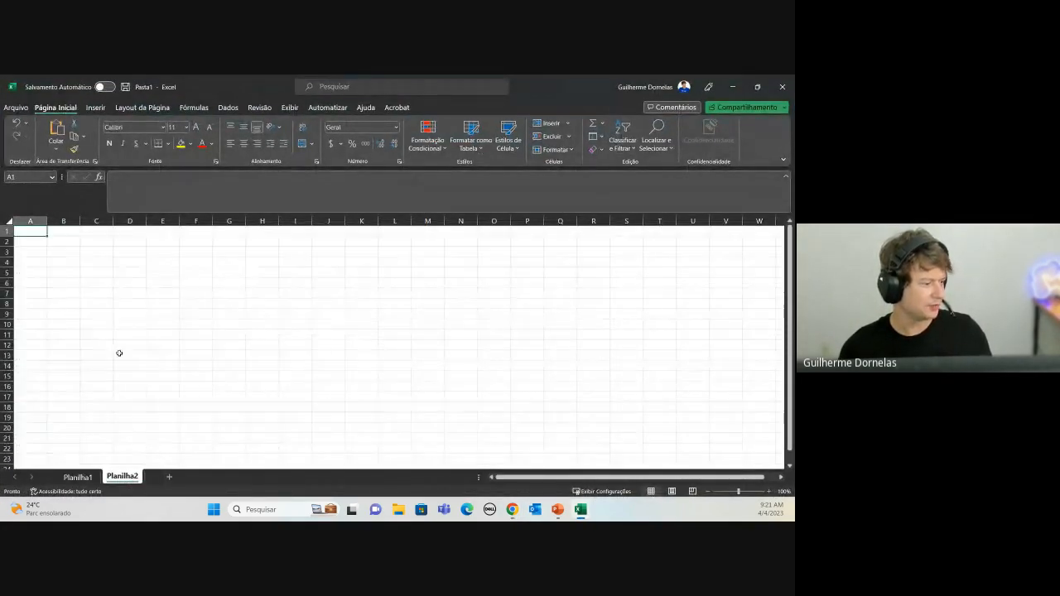
{"action": "key", "text": "ctrl+v"}
{"action": "left_click", "coordinate": [79, 250]}
{"action": "left_click_drag", "start_coordinate": [30, 220], "coordinate": [162, 220]}
{"action": "double_click", "coordinate": [146, 220]}
{"action": "left_click", "coordinate": [182, 283]}
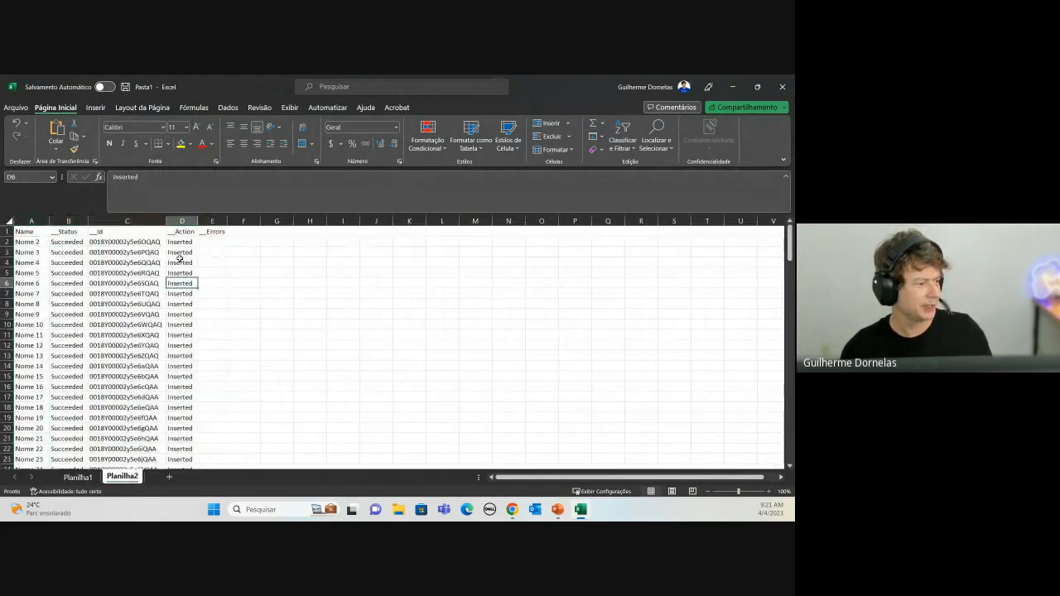
Step: Review the pasted result rows, checking the Ids, Action and Errors for Nome 2 onward
{"action": "left_click_drag", "start_coordinate": [19, 244], "coordinate": [135, 245]}
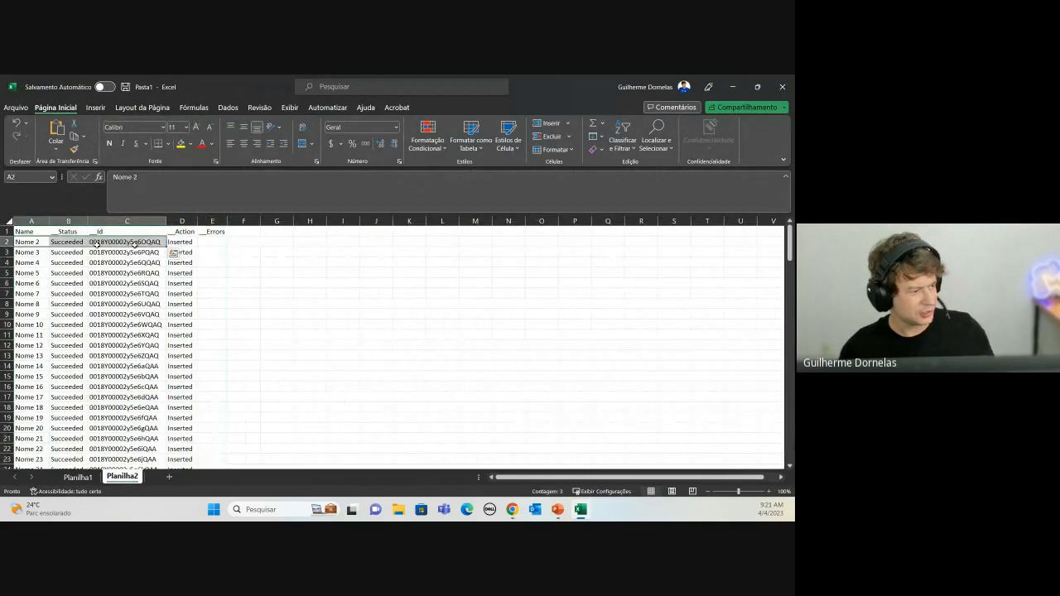
{"action": "left_click", "coordinate": [135, 244]}
{"action": "left_click_drag", "start_coordinate": [67, 265], "coordinate": [208, 264]}
{"action": "left_click", "coordinate": [121, 284]}
{"action": "left_click", "coordinate": [137, 303]}
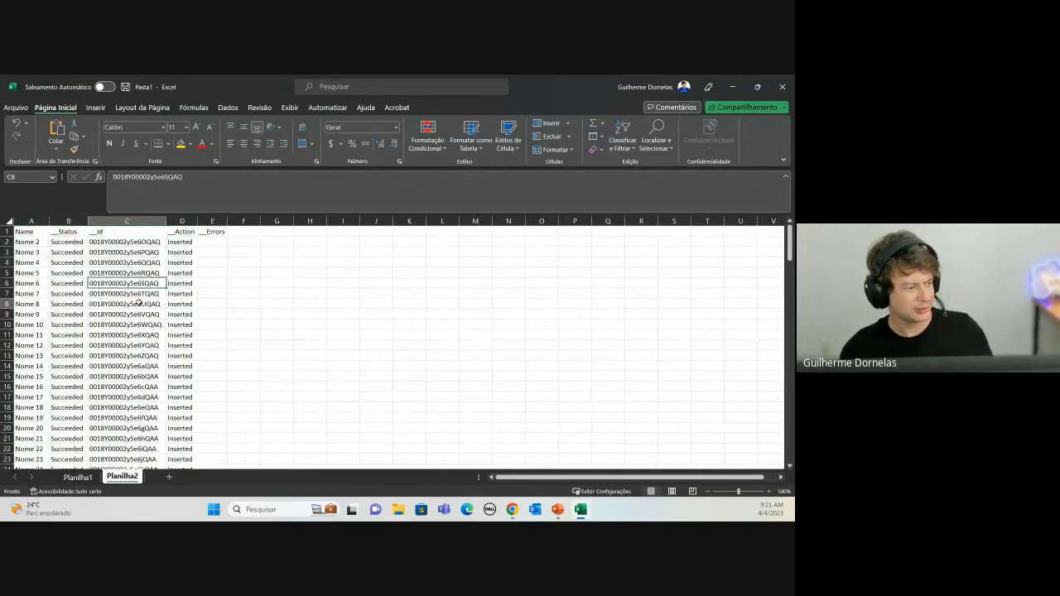
{"action": "scroll", "coordinate": [174, 338], "scroll_direction": "down", "scroll_amount": 9}
{"action": "scroll", "coordinate": [175, 336], "scroll_direction": "up", "scroll_amount": 9}
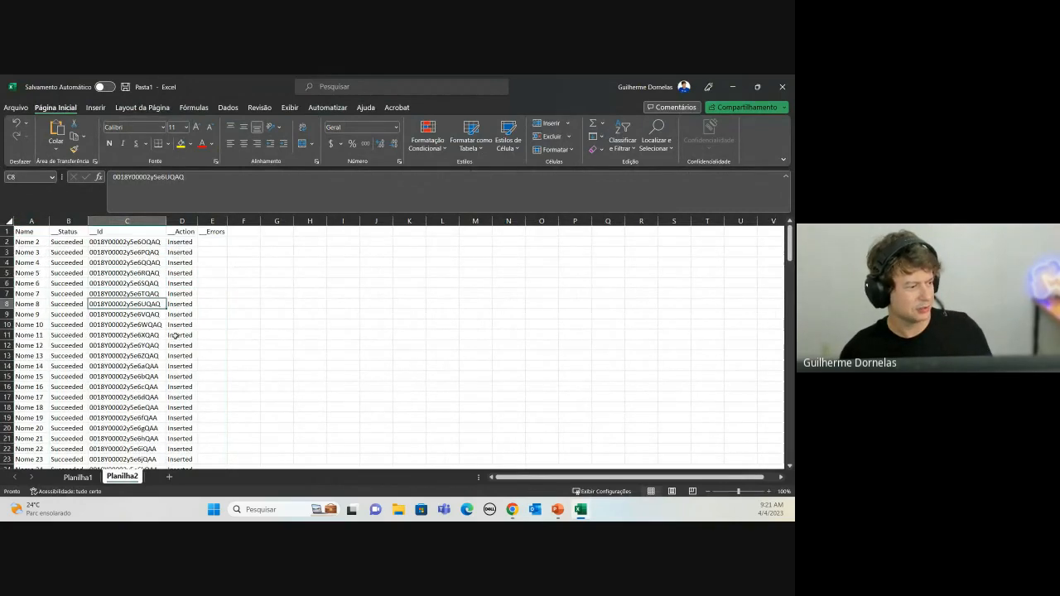
{"action": "left_click", "coordinate": [192, 241]}
{"action": "left_click", "coordinate": [215, 242]}
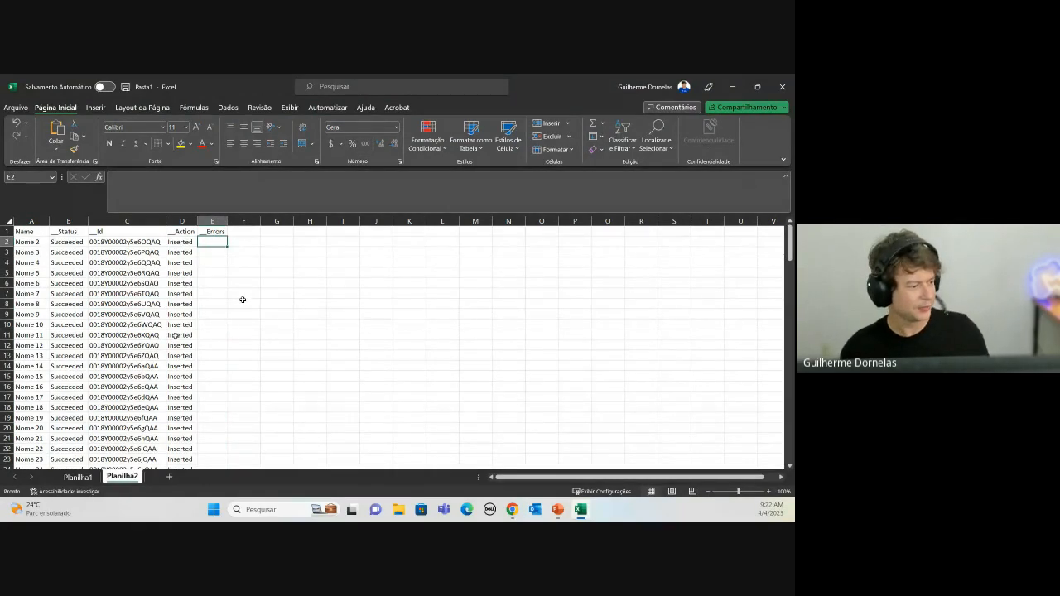
Step: Rename Planilha2 to Importados and Planilha1 to A importar, leaving Importados selected
{"action": "double_click", "coordinate": [108, 477]}
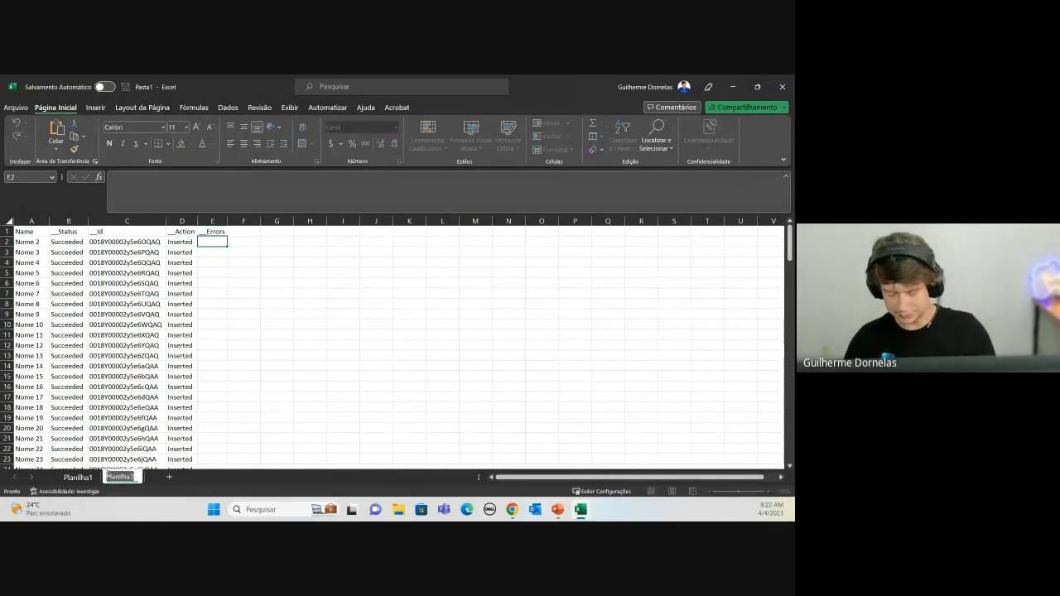
{"action": "type", "text": "Importados"}
{"action": "key", "text": "Return"}
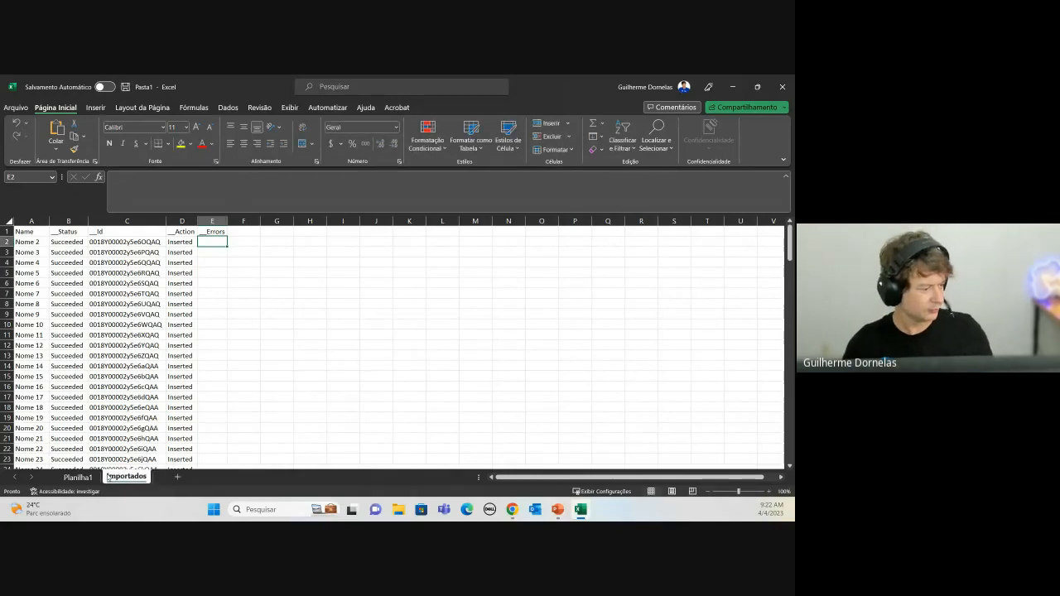
{"action": "left_click", "coordinate": [83, 476]}
{"action": "type", "text": "A importar"}
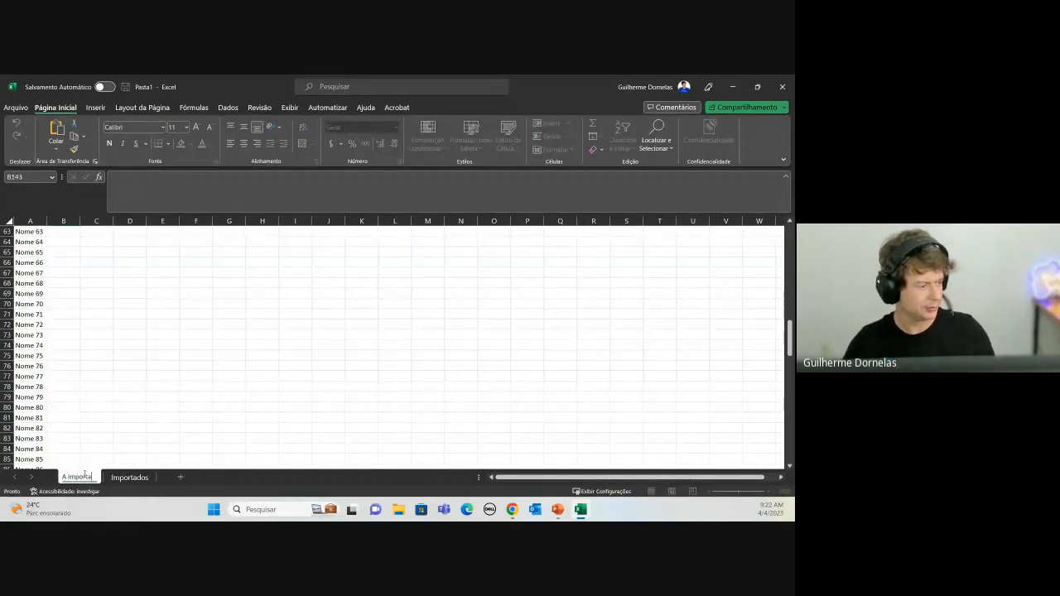
{"action": "key", "text": "Return"}
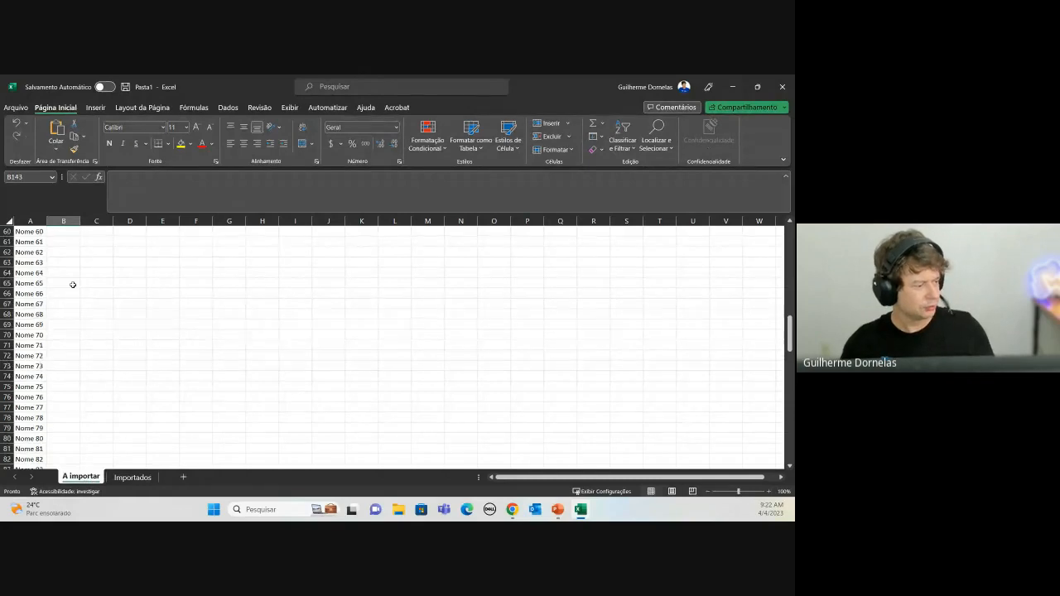
{"action": "scroll", "coordinate": [71, 284], "scroll_direction": "up", "scroll_amount": 10}
{"action": "left_click", "coordinate": [133, 478]}
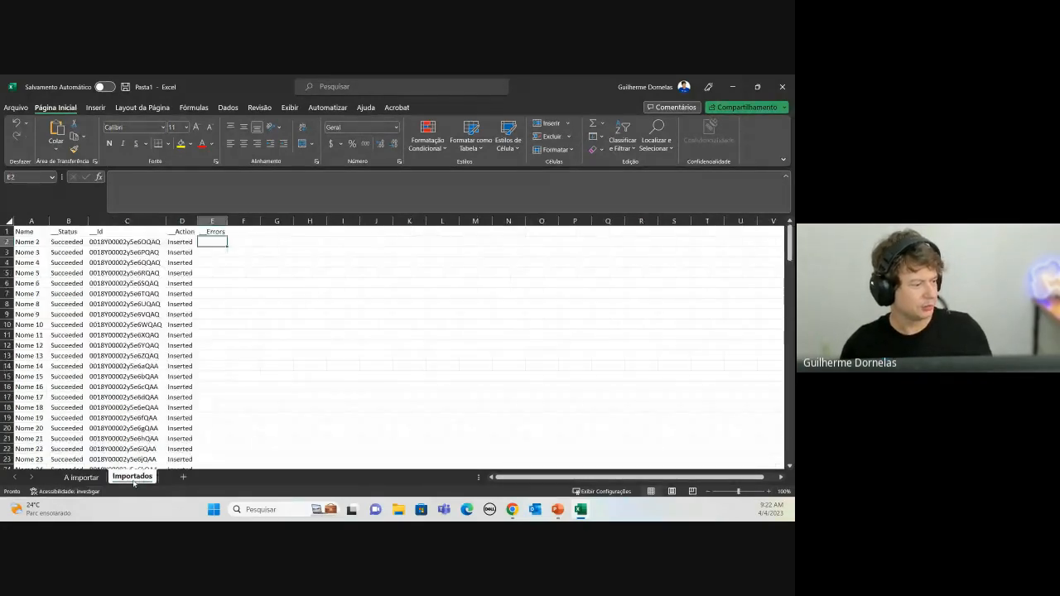
{"action": "key", "text": "alt+Tab"}
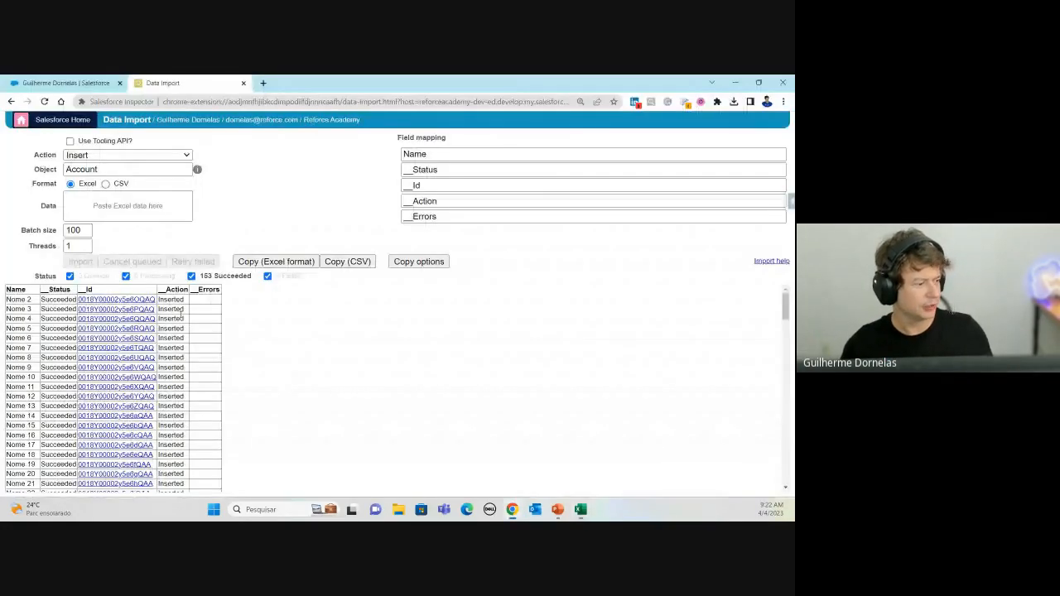
Step: Open the Nome 2 account record from its Id in a new Salesforce tab
{"action": "left_click", "coordinate": [136, 300]}
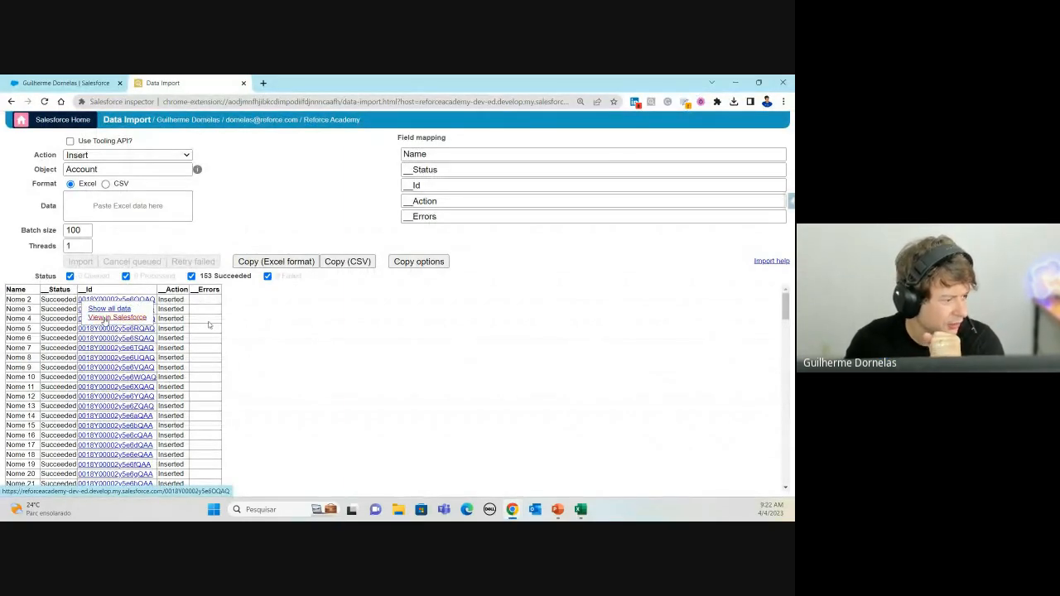
{"action": "right_click", "coordinate": [104, 320]}
{"action": "left_click", "coordinate": [161, 325]}
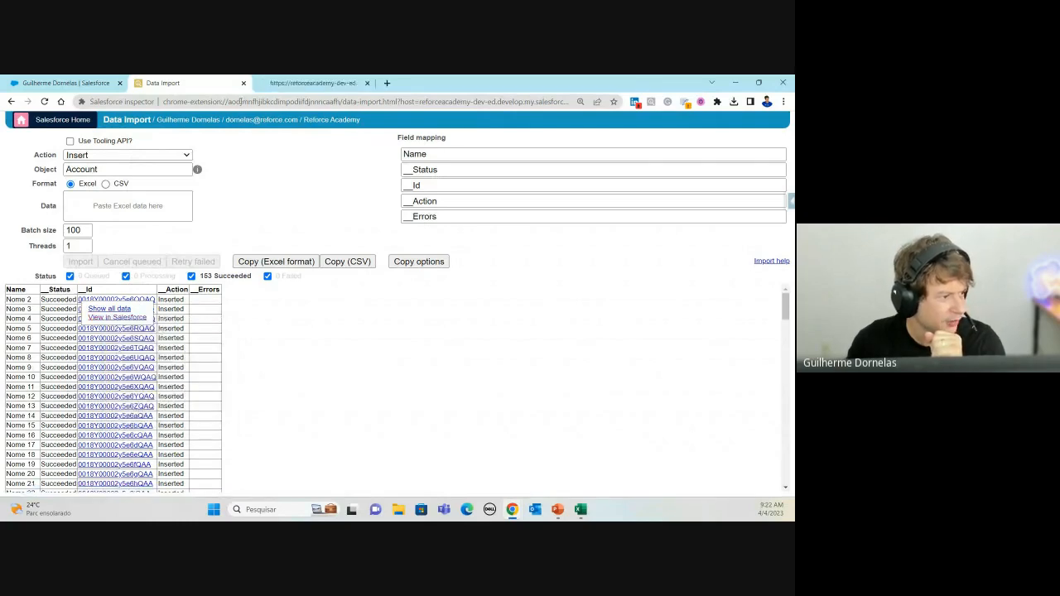
{"action": "left_click", "coordinate": [315, 83]}
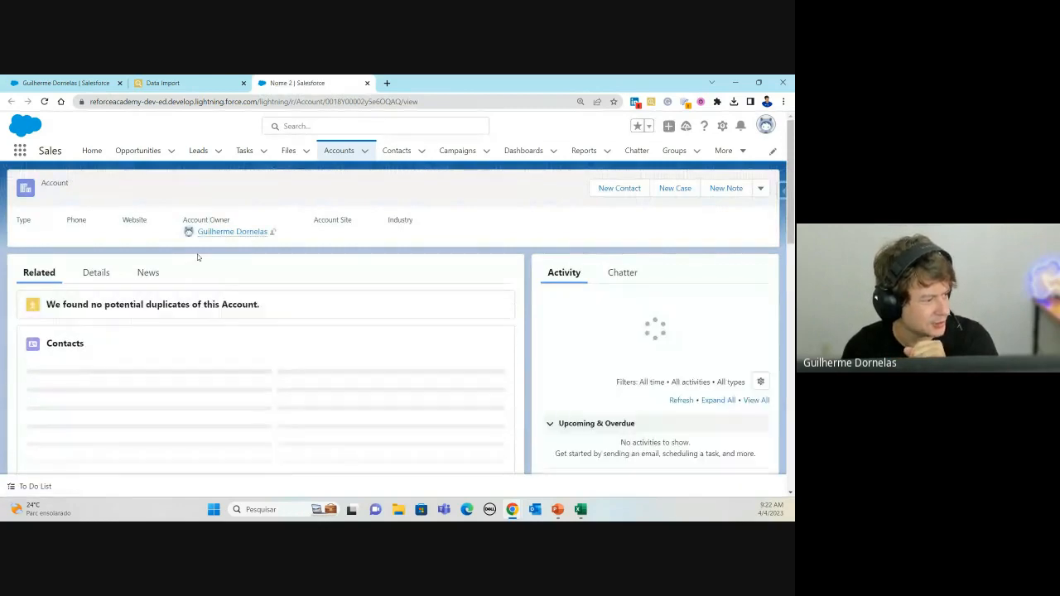
Step: Review the Nome 2 Details, starting a Type edit but cancelling without changes
{"action": "left_click", "coordinate": [95, 272]}
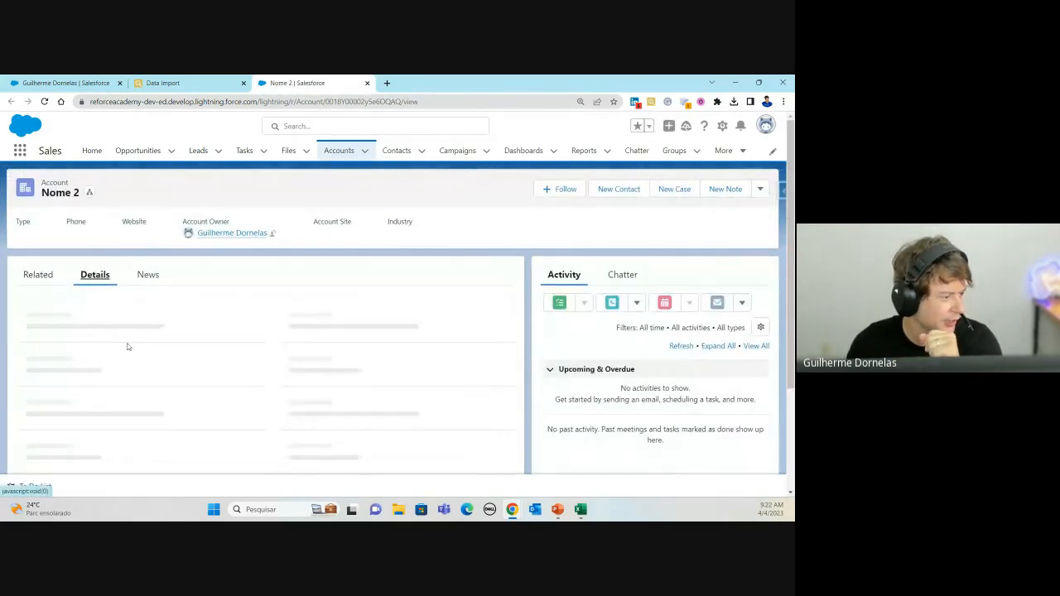
{"action": "scroll", "coordinate": [154, 326], "scroll_direction": "down", "scroll_amount": 1}
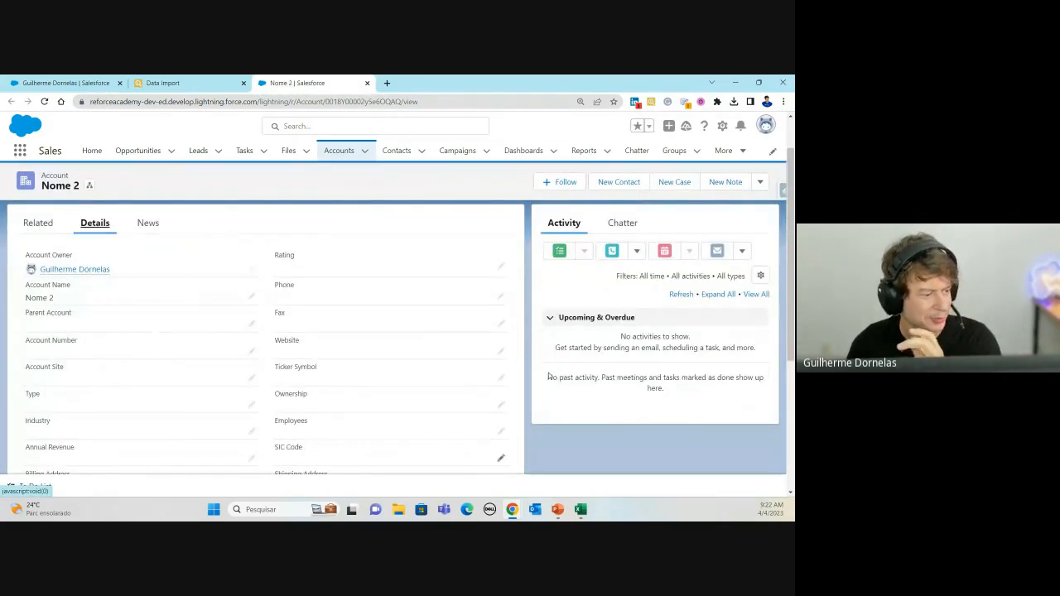
{"action": "scroll", "coordinate": [217, 257], "scroll_direction": "up", "scroll_amount": 1}
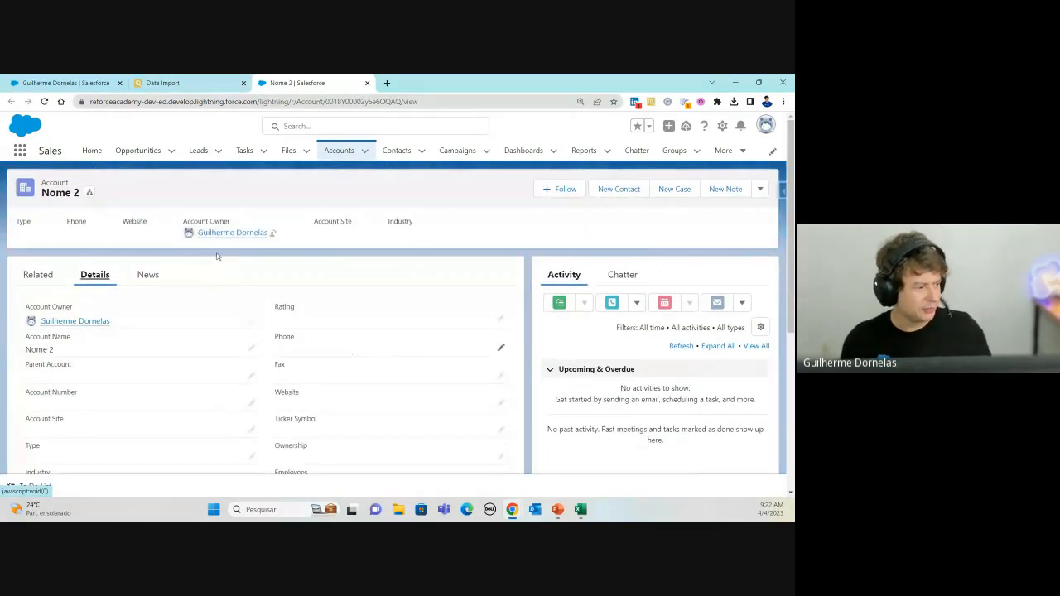
{"action": "scroll", "coordinate": [462, 326], "scroll_direction": "down", "scroll_amount": 2}
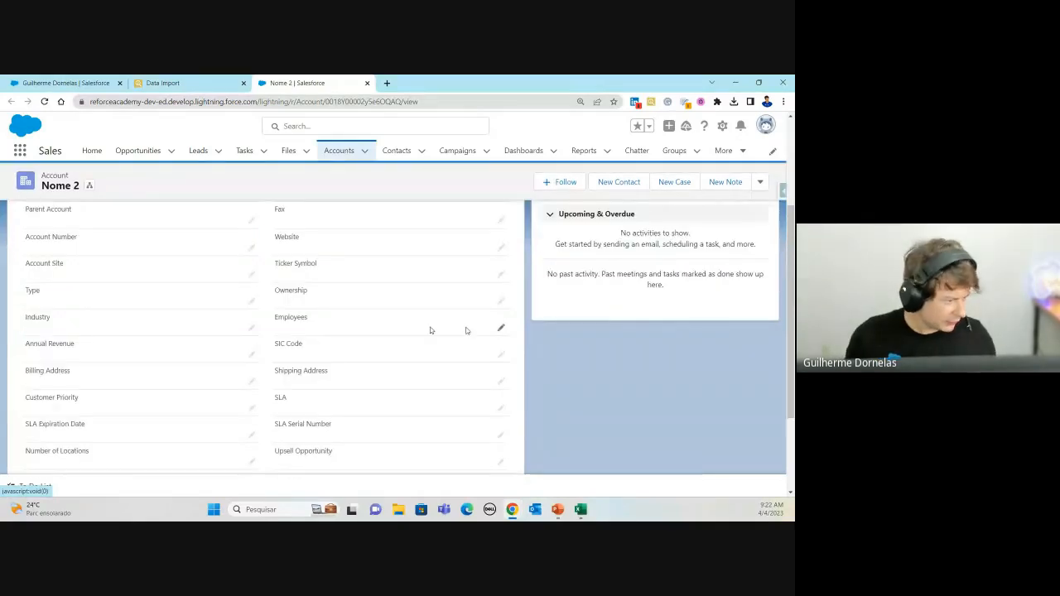
{"action": "left_click", "coordinate": [252, 301]}
{"action": "left_click", "coordinate": [162, 315]}
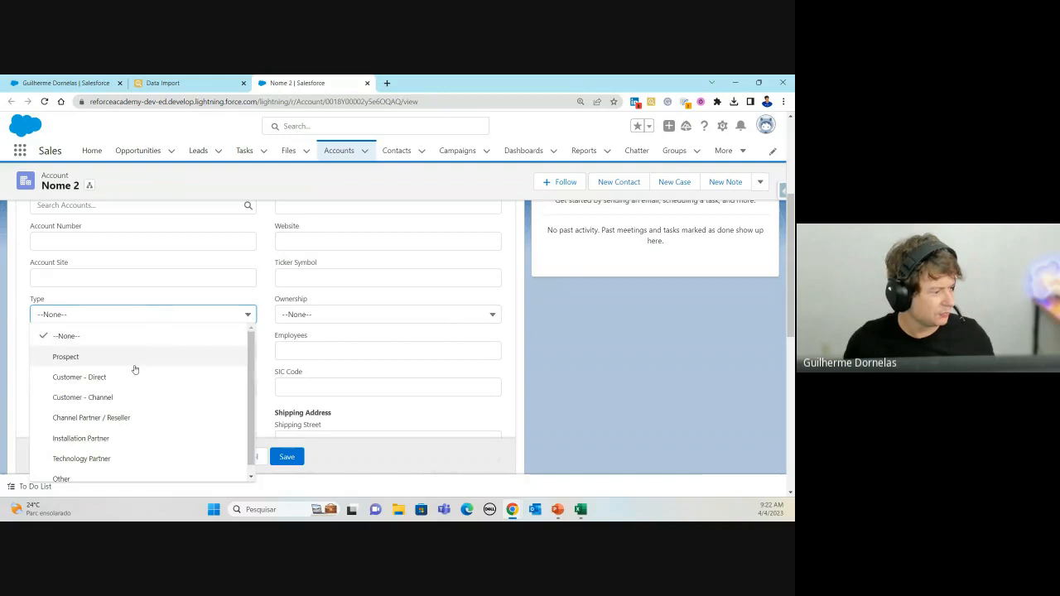
{"action": "left_click", "coordinate": [173, 331]}
{"action": "left_click", "coordinate": [253, 458]}
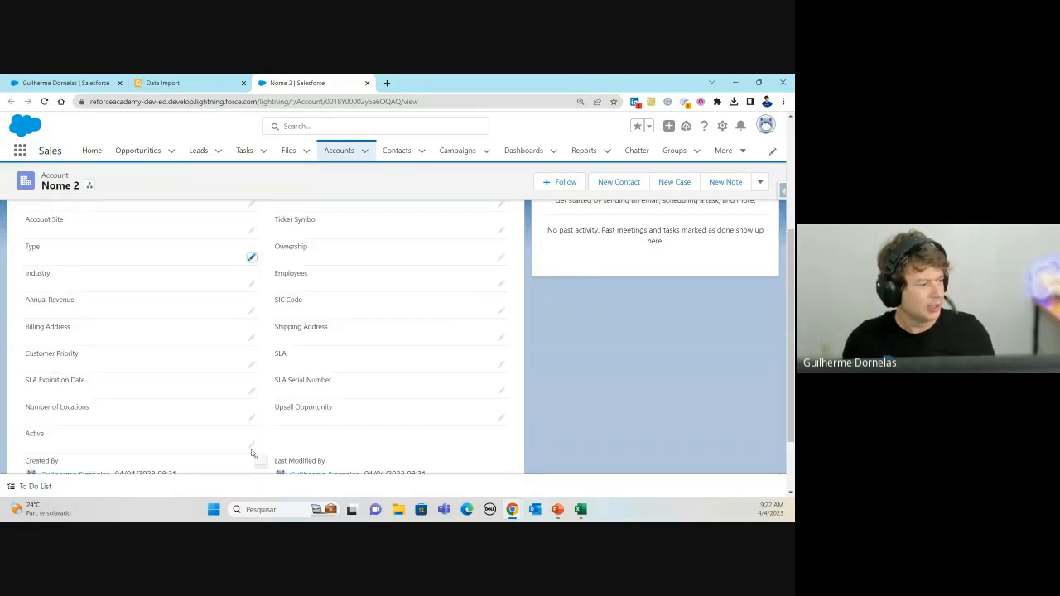
{"action": "key", "text": "alt+Tab"}
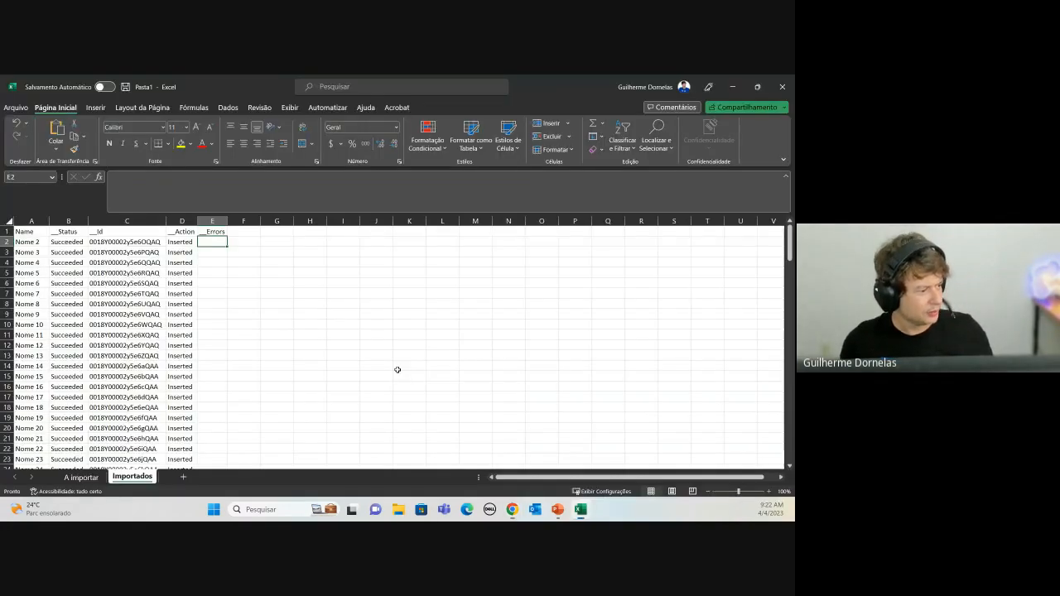
Step: Copy the header row and the Nome 2 result row, columns A to C
{"action": "left_click", "coordinate": [124, 252]}
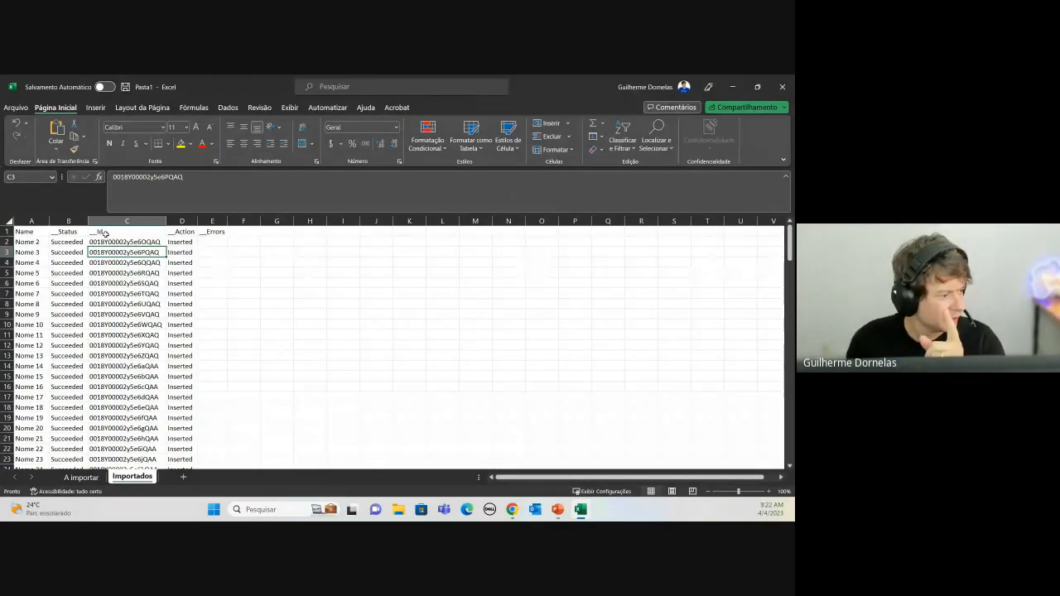
{"action": "left_click", "coordinate": [53, 242]}
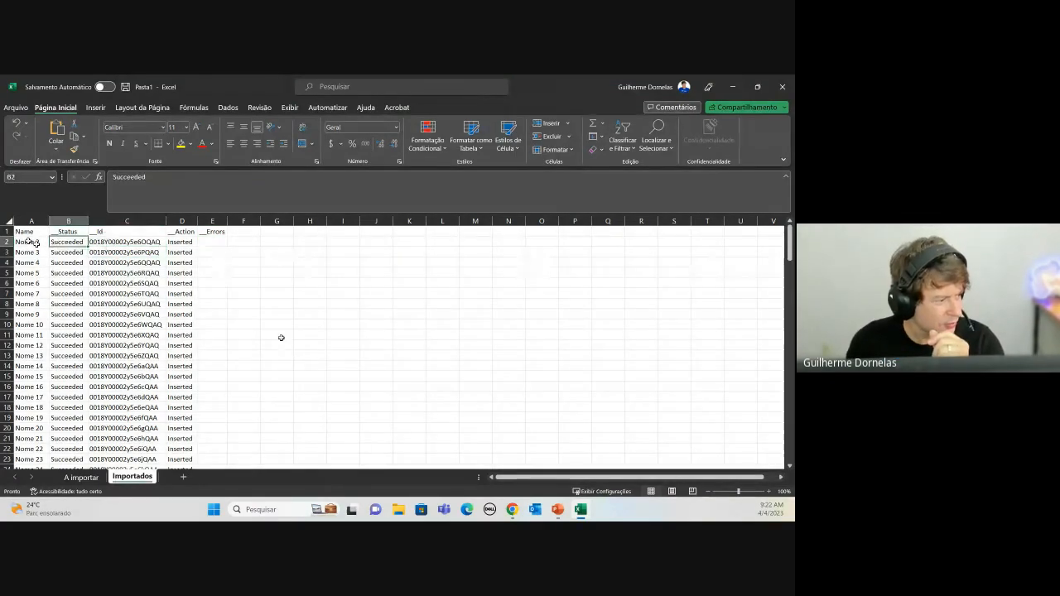
{"action": "left_click", "coordinate": [30, 242]}
{"action": "left_click", "coordinate": [74, 241]}
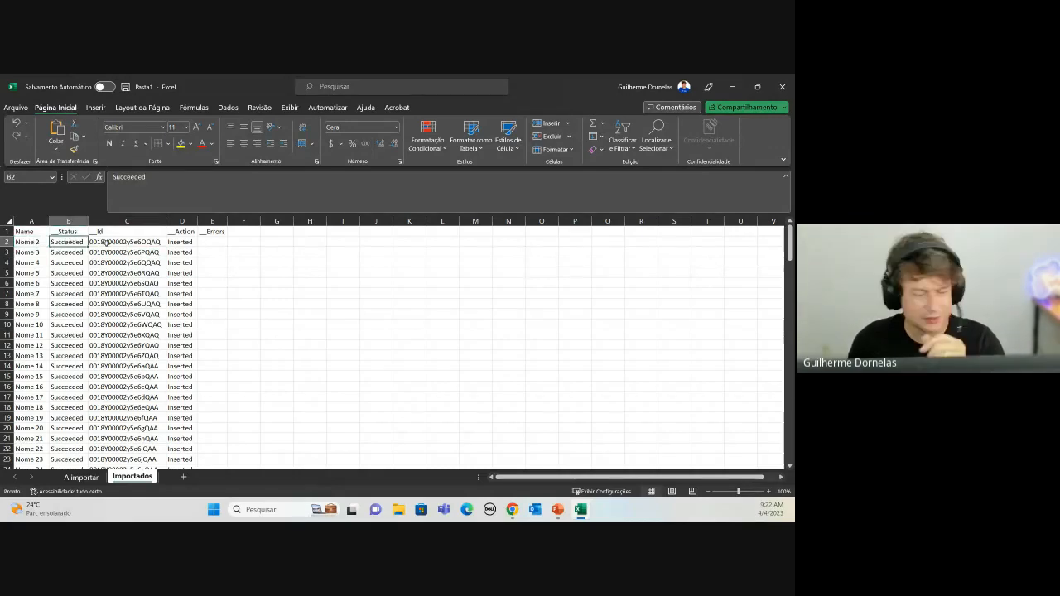
{"action": "left_click", "coordinate": [213, 231]}
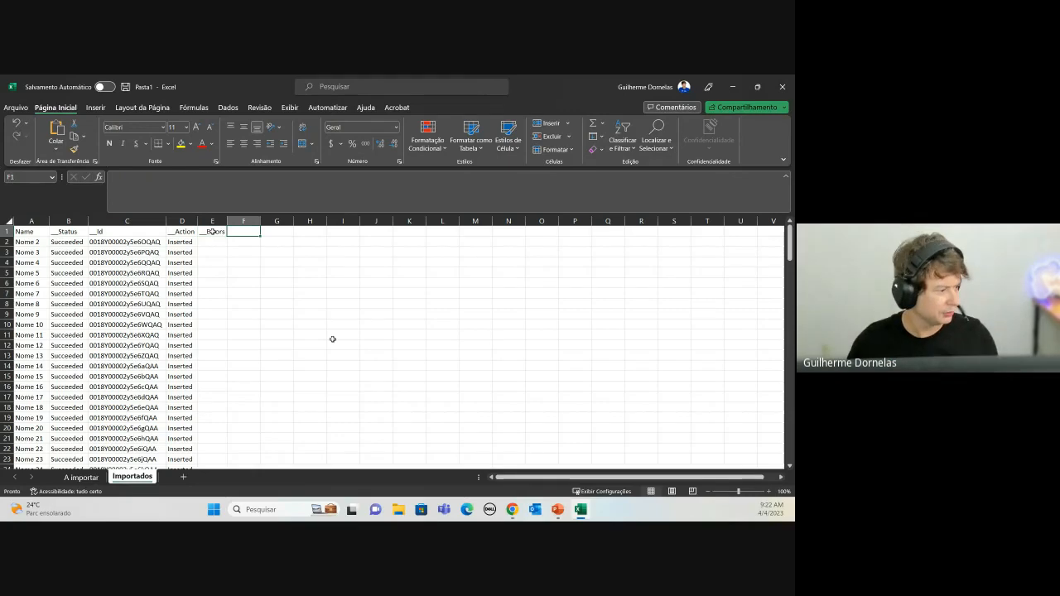
{"action": "left_click", "coordinate": [25, 242]}
{"action": "left_click", "coordinate": [132, 242], "text": "ctrl"}
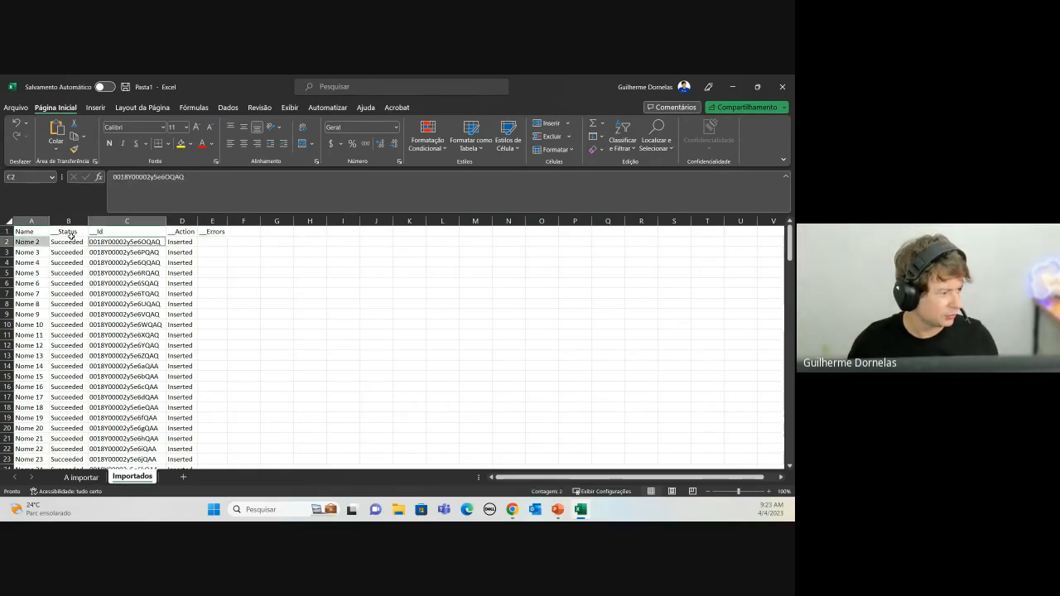
{"action": "left_click_drag", "start_coordinate": [36, 231], "coordinate": [133, 242]}
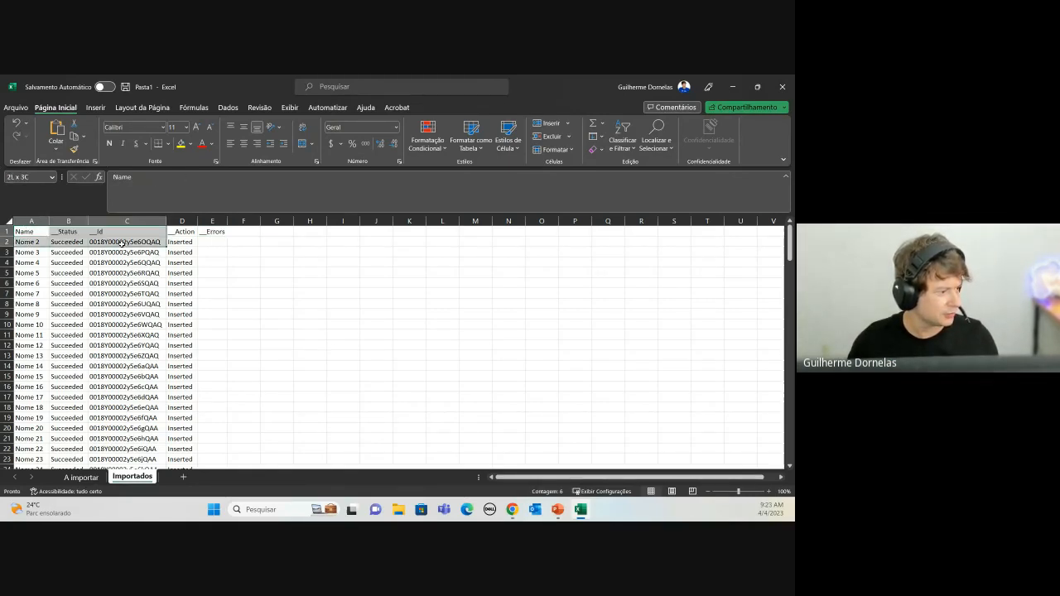
{"action": "key", "text": "ctrl+c"}
Step: Paste the rows into a new sheet, delete the Status column and widen the Id column
{"action": "left_click", "coordinate": [183, 478]}
{"action": "key", "text": "ctrl+v"}
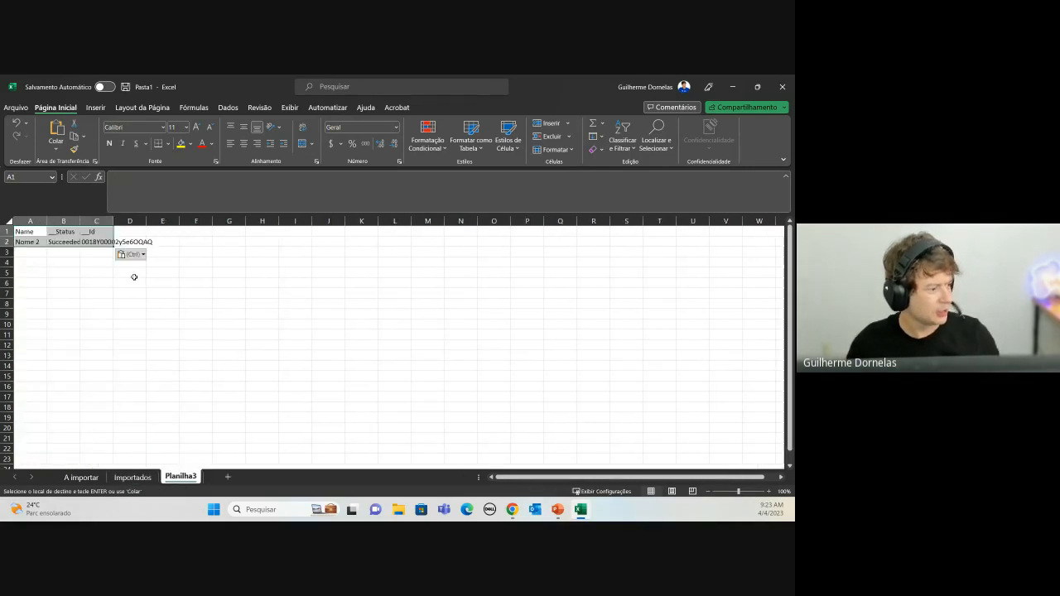
{"action": "left_click", "coordinate": [126, 303]}
{"action": "right_click", "coordinate": [63, 220]}
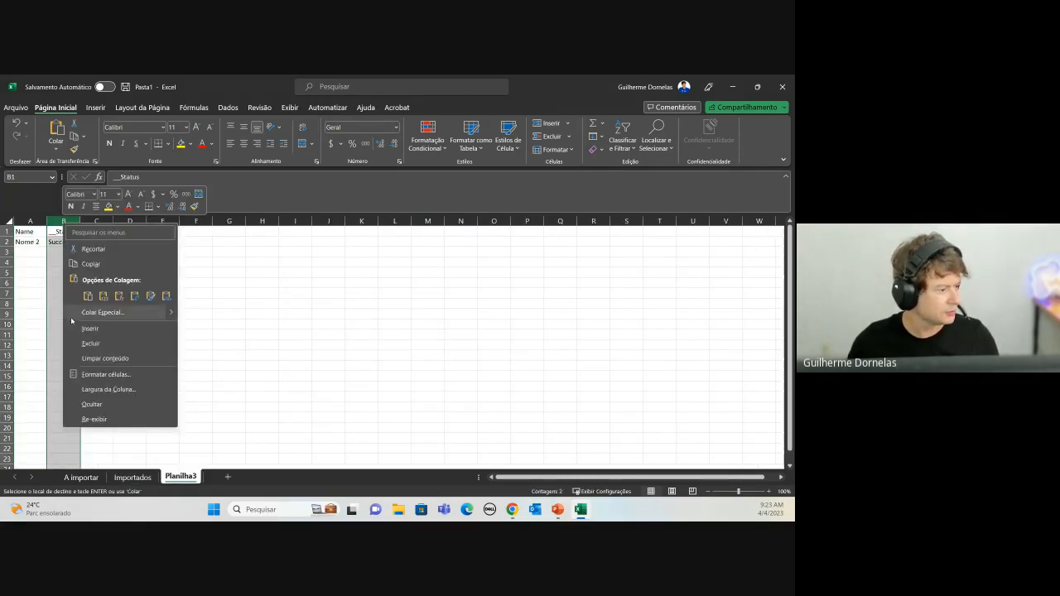
{"action": "left_click", "coordinate": [88, 345]}
{"action": "double_click", "coordinate": [72, 232]}
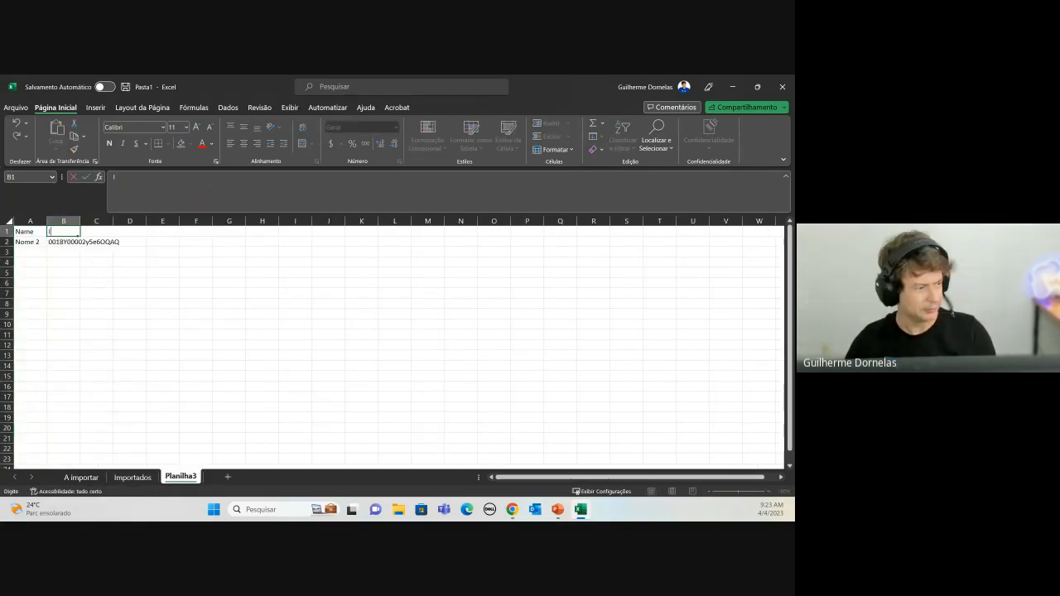
{"action": "key", "text": "Tab"}
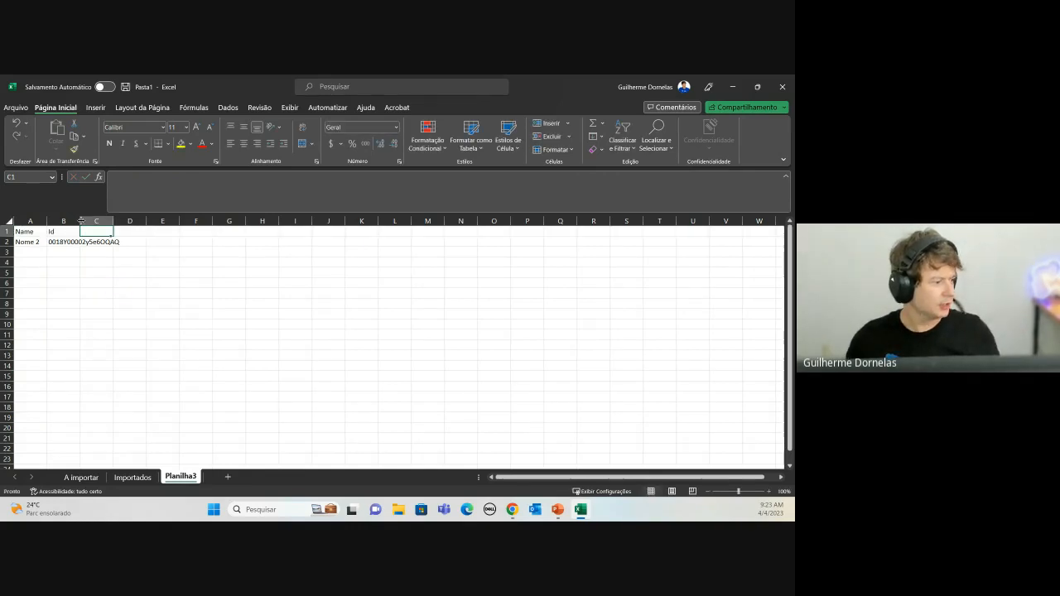
{"action": "double_click", "coordinate": [80, 222]}
{"action": "left_click", "coordinate": [32, 244]}
{"action": "left_click", "coordinate": [79, 242]}
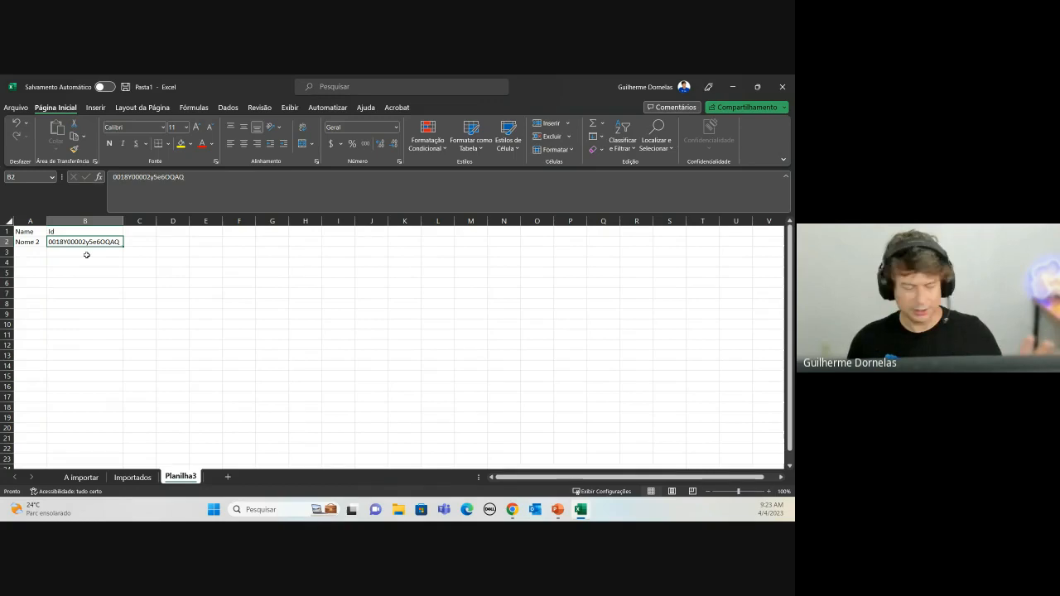
Step: Add Type and Phone headers, with Type Propecting and a phone number for Nome 2
{"action": "left_click", "coordinate": [137, 233]}
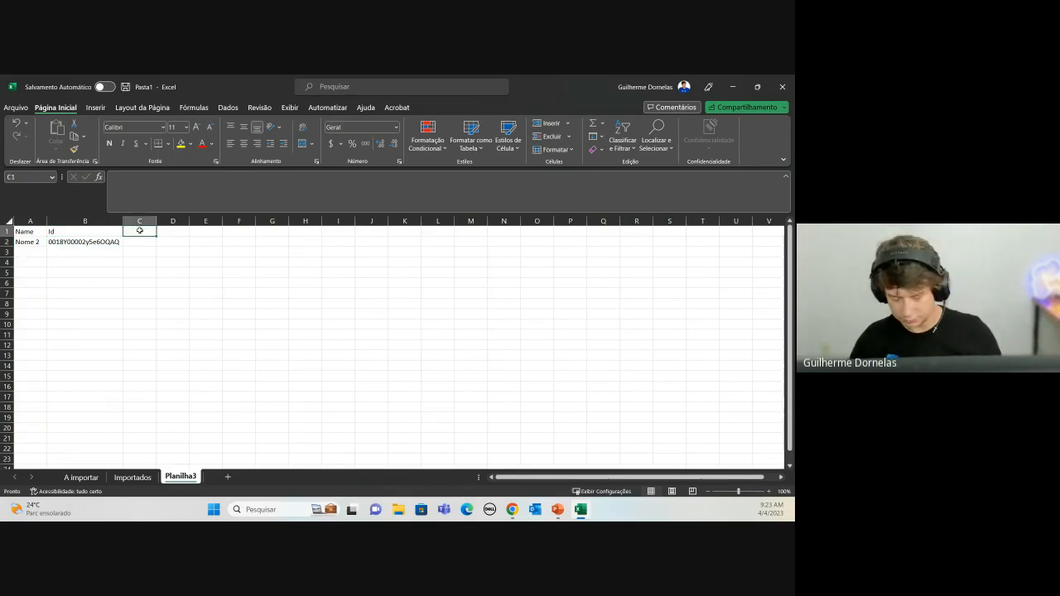
{"action": "type", "text": "Type"}
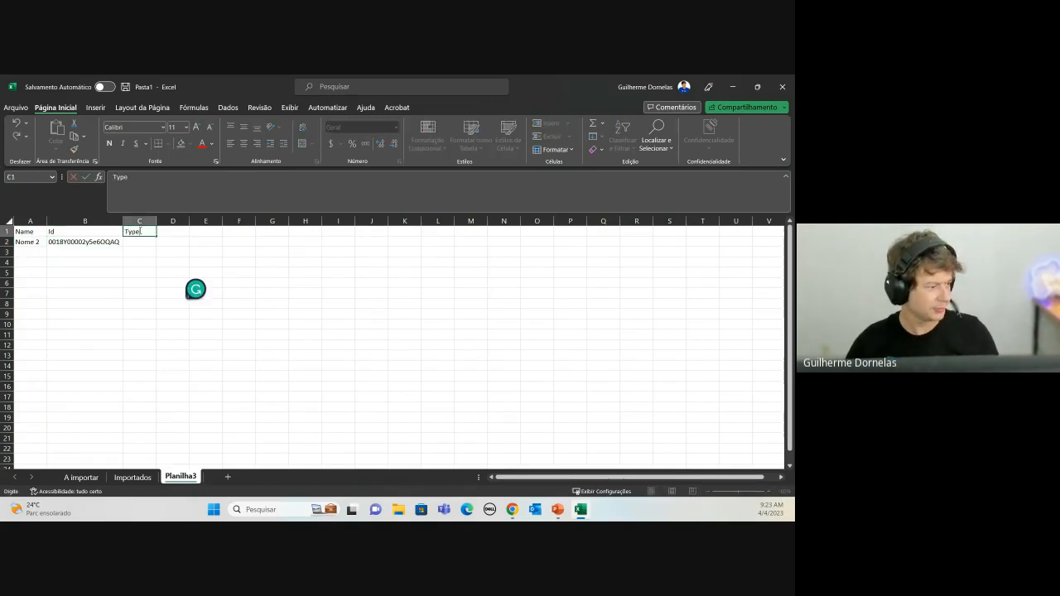
{"action": "left_click", "coordinate": [172, 241]}
{"action": "key", "text": "Up"}
{"action": "type", "text": "P"}
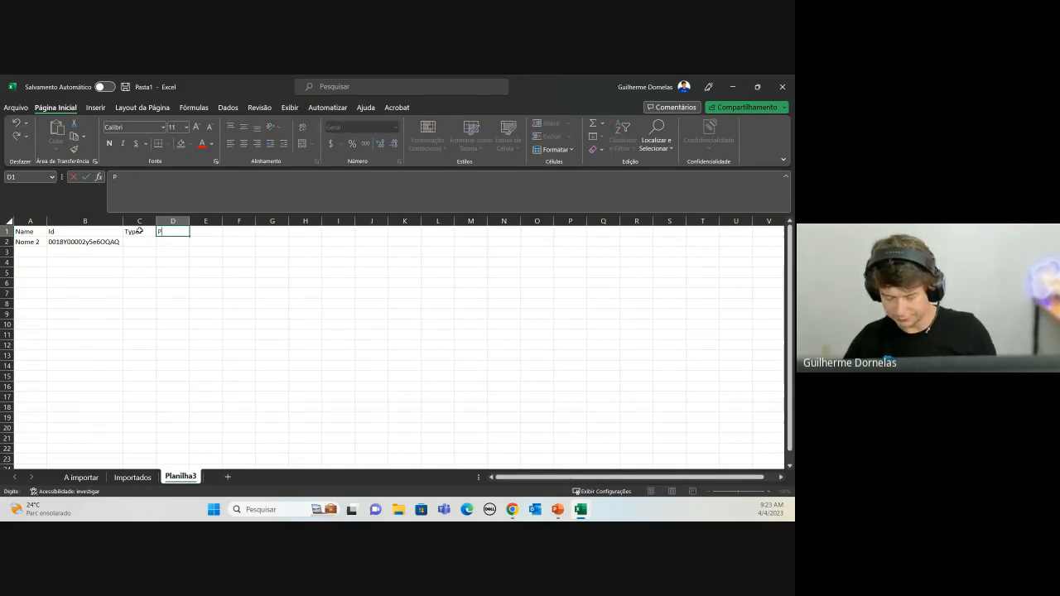
{"action": "type", "text": "hone"}
{"action": "key", "text": "Return"}
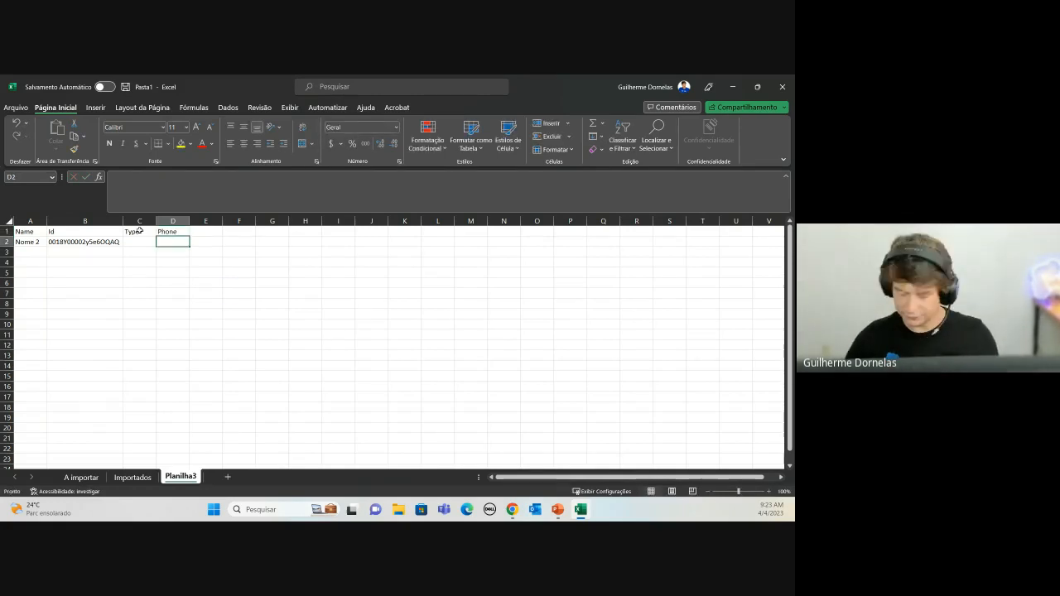
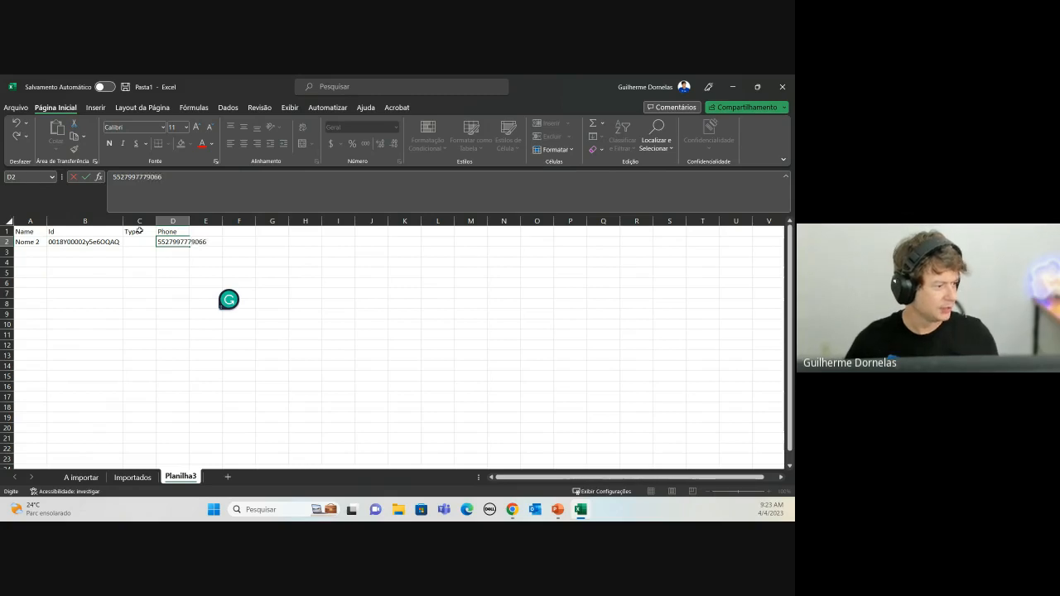
{"action": "key", "text": "Left"}
{"action": "type", "text": "Pr"}
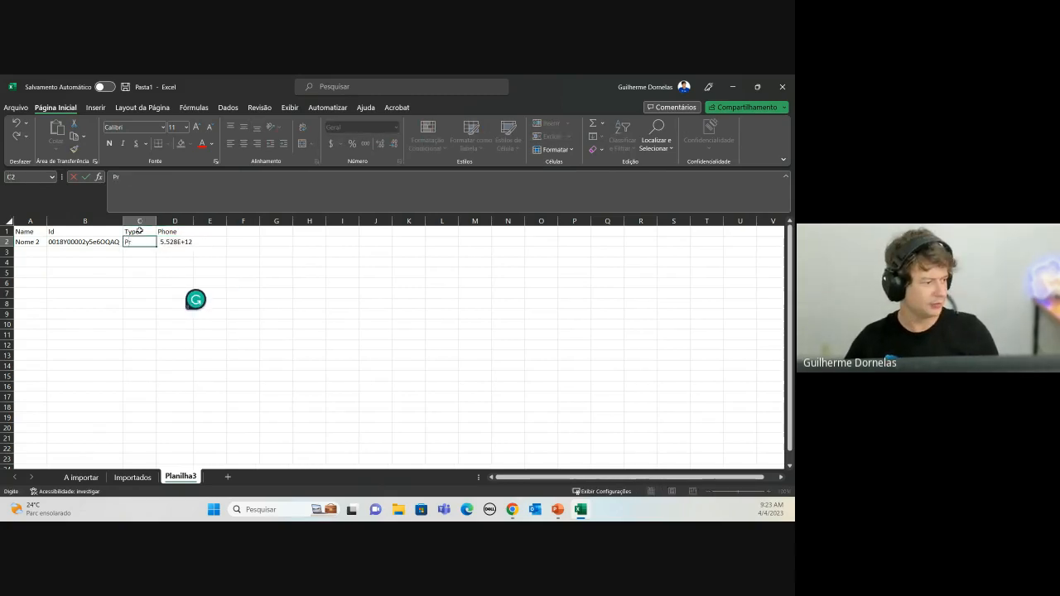
{"action": "type", "text": "opecting"}
{"action": "key", "text": "Return"}
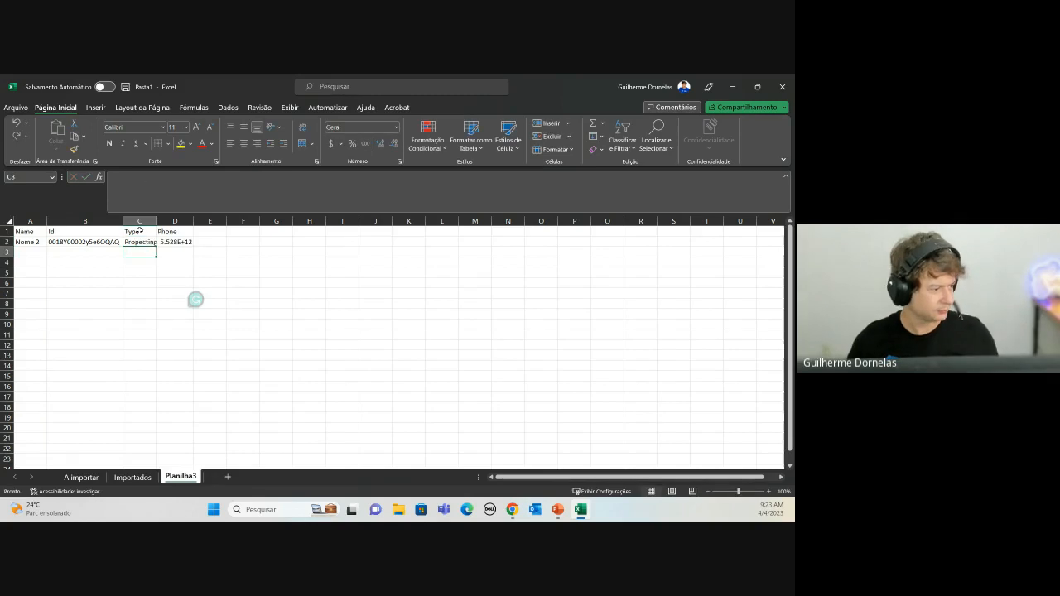
Step: Rename A2 to 'Nome 2 - Atualizado', widen column A, and copy the A1:D2 table
{"action": "left_click", "coordinate": [51, 243]}
{"action": "left_click_drag", "start_coordinate": [25, 231], "coordinate": [27, 242]}
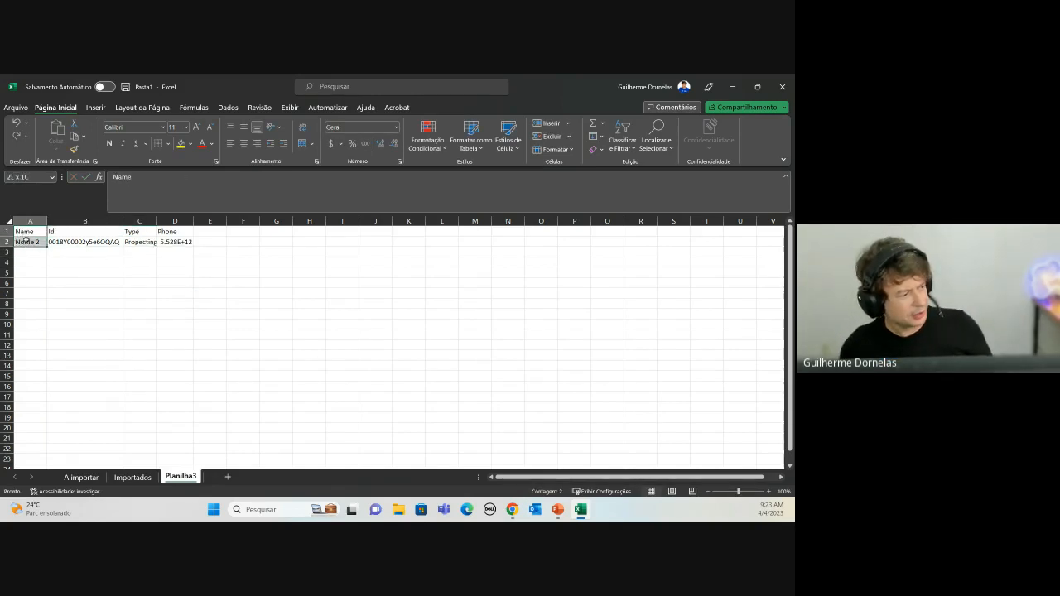
{"action": "left_click", "coordinate": [29, 242]}
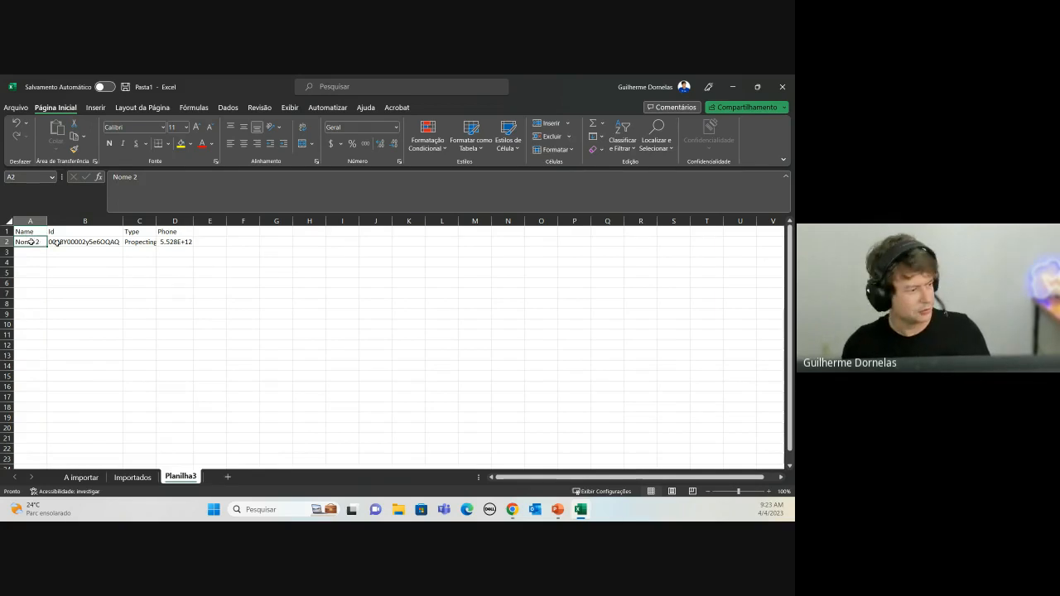
{"action": "left_click", "coordinate": [177, 182]}
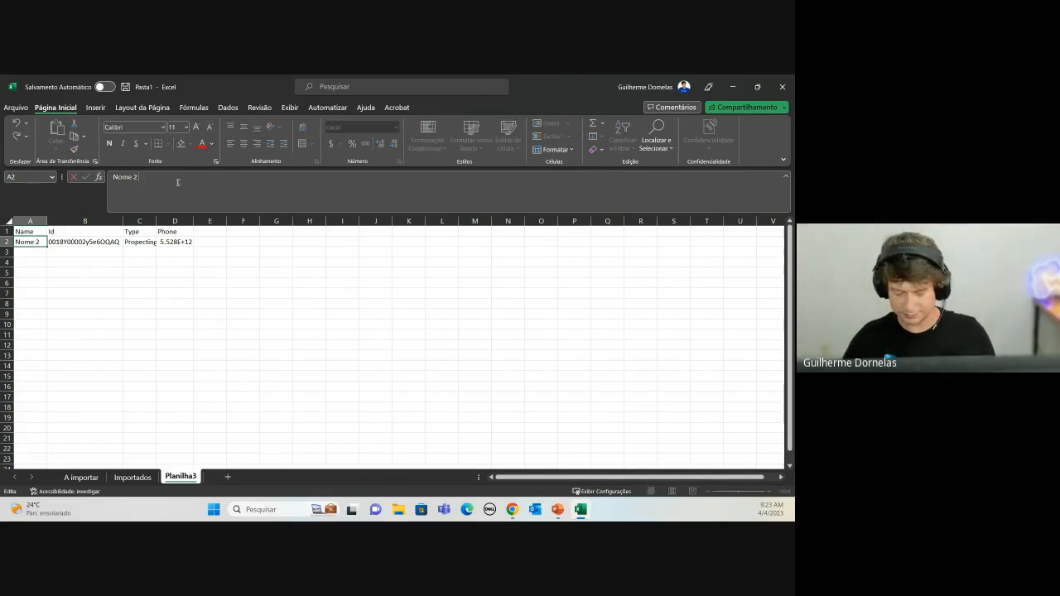
{"action": "type", "text": "- Atualizad"}
{"action": "type", "text": "o"}
{"action": "key", "text": "Return"}
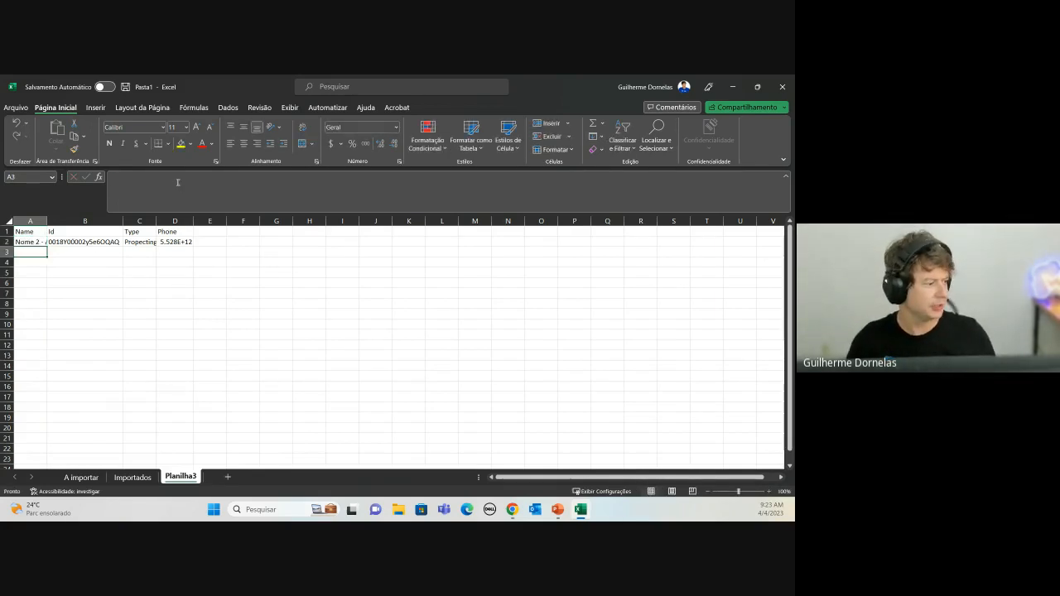
{"action": "left_click_drag", "start_coordinate": [47, 220], "coordinate": [111, 221]}
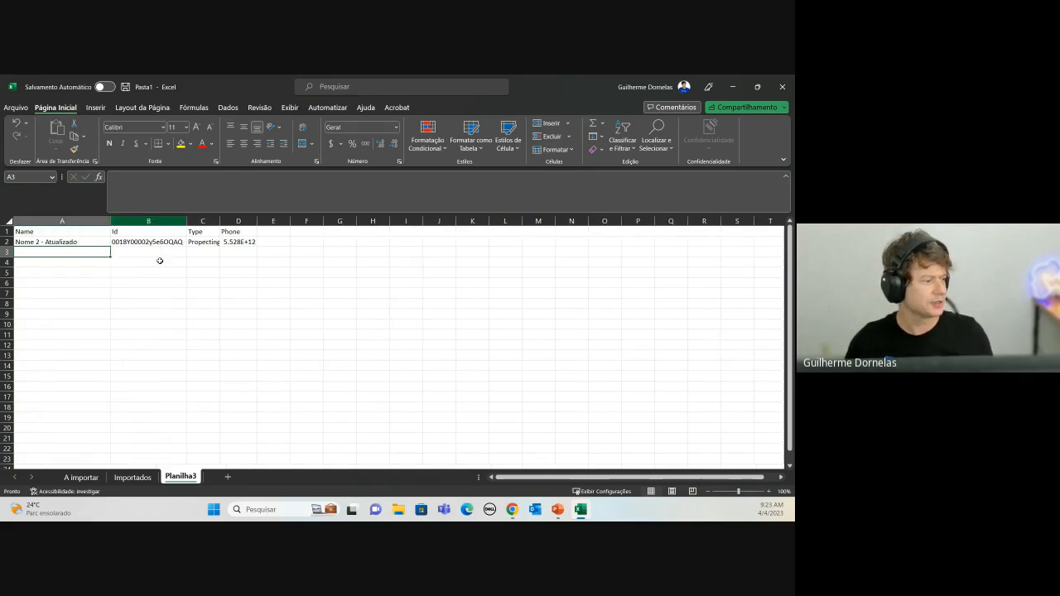
{"action": "left_click", "coordinate": [202, 283]}
{"action": "left_click", "coordinate": [127, 230]}
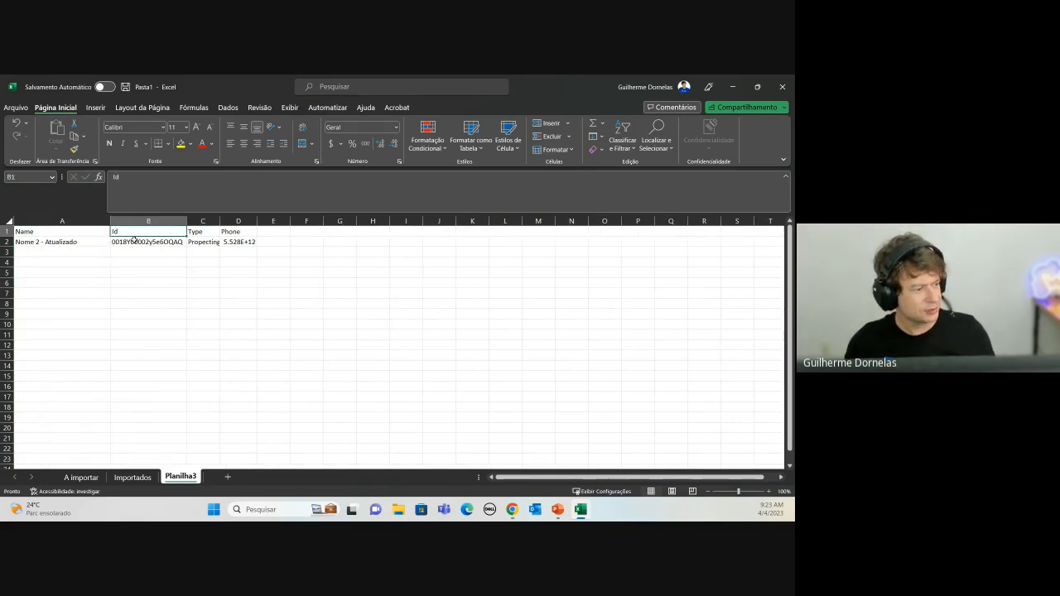
{"action": "left_click_drag", "start_coordinate": [178, 241], "coordinate": [174, 230]}
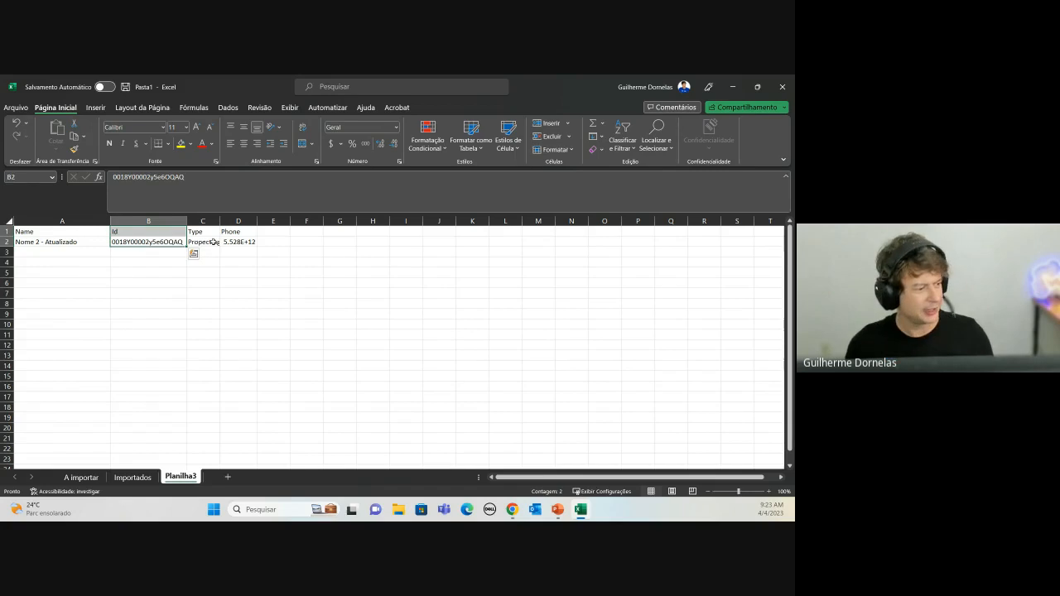
{"action": "left_click", "coordinate": [199, 242]}
{"action": "left_click_drag", "start_coordinate": [240, 242], "coordinate": [4, 232]}
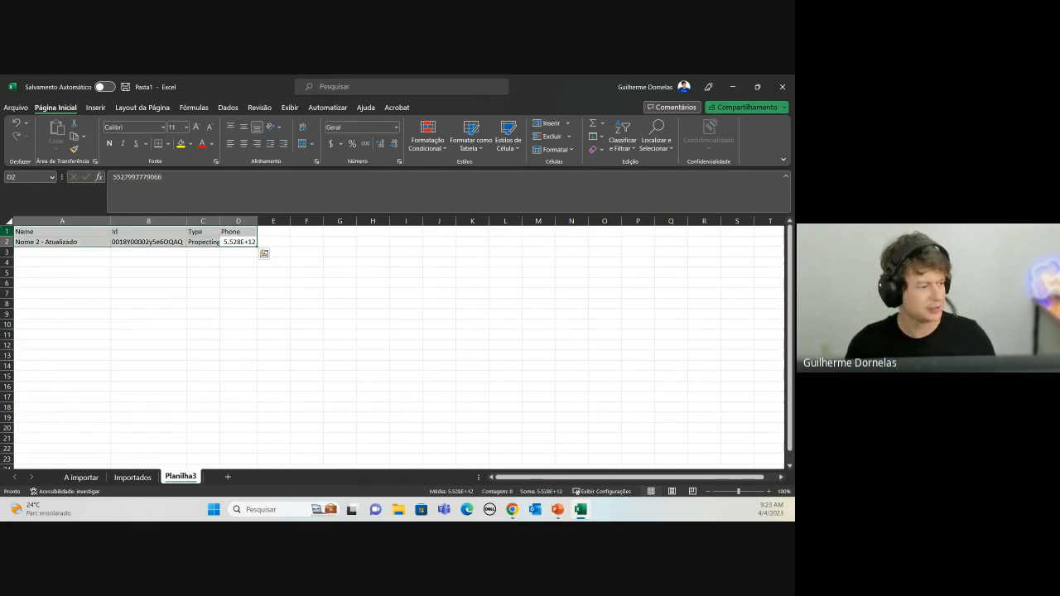
{"action": "key", "text": "ctrl+c"}
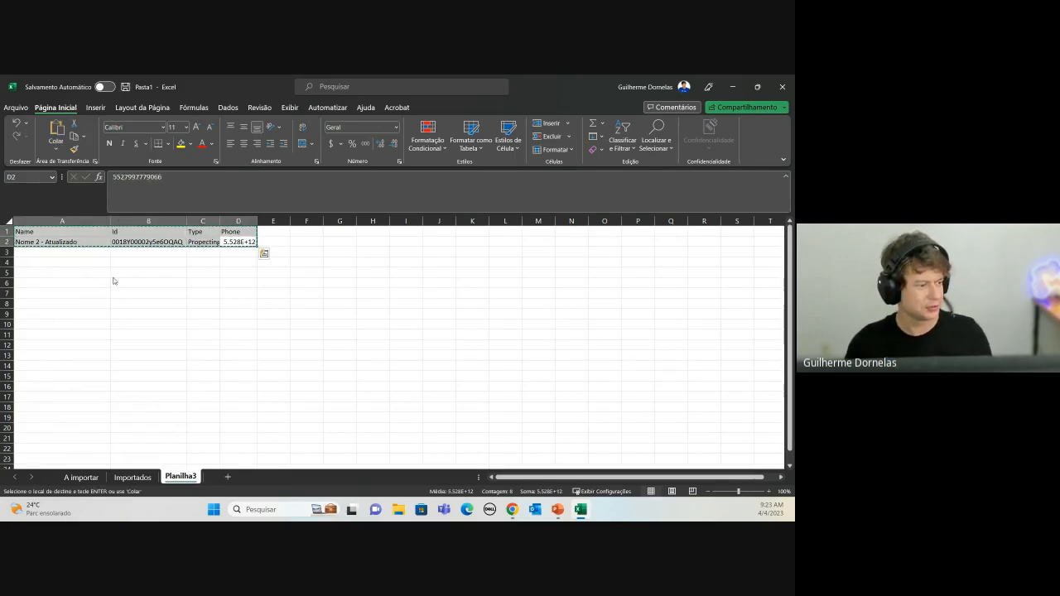
{"action": "key", "text": "alt+Tab"}
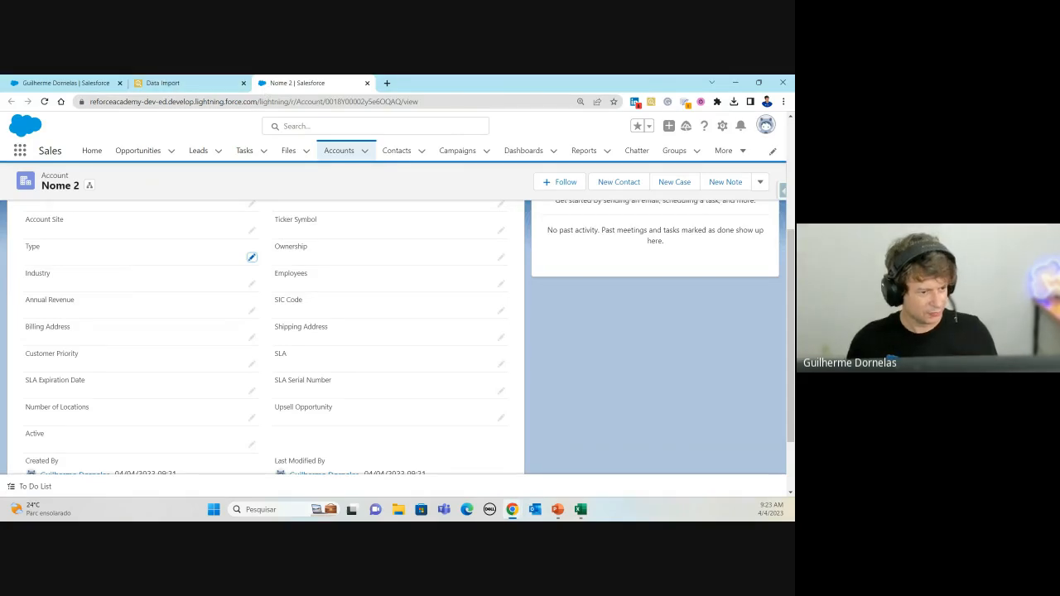
Step: Open a fresh Data Import, set the action to Update, and paste the copied Excel rows
{"action": "left_click", "coordinate": [190, 83]}
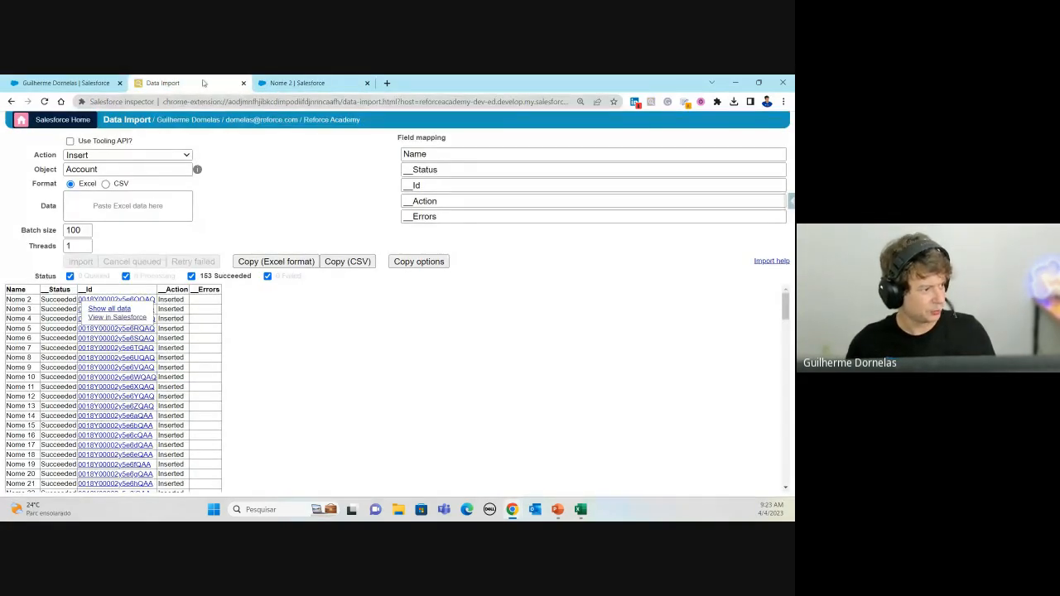
{"action": "left_click", "coordinate": [297, 82]}
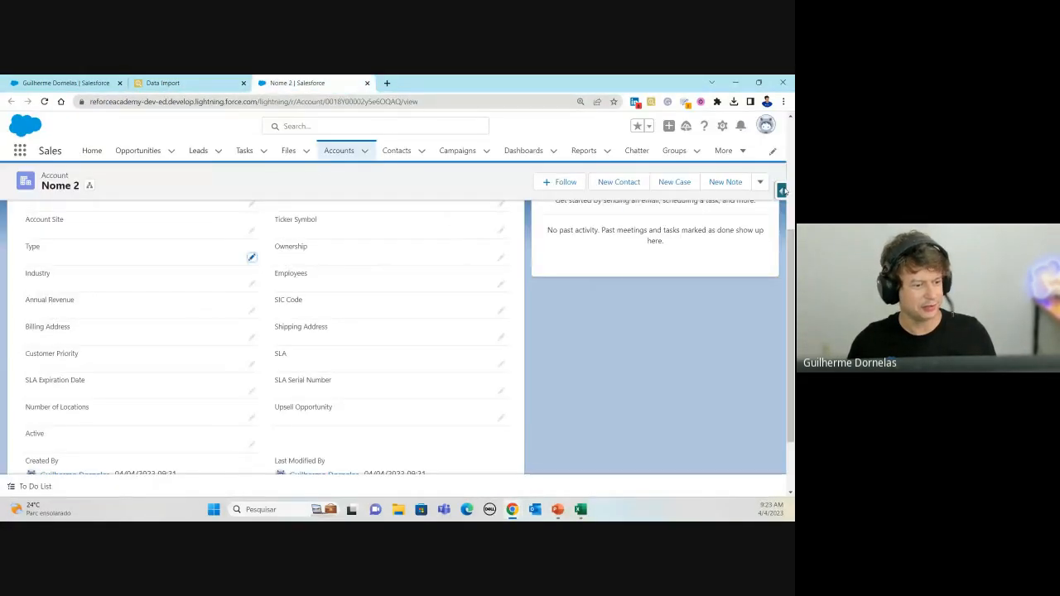
{"action": "left_click", "coordinate": [781, 190]}
{"action": "left_click", "coordinate": [710, 397]}
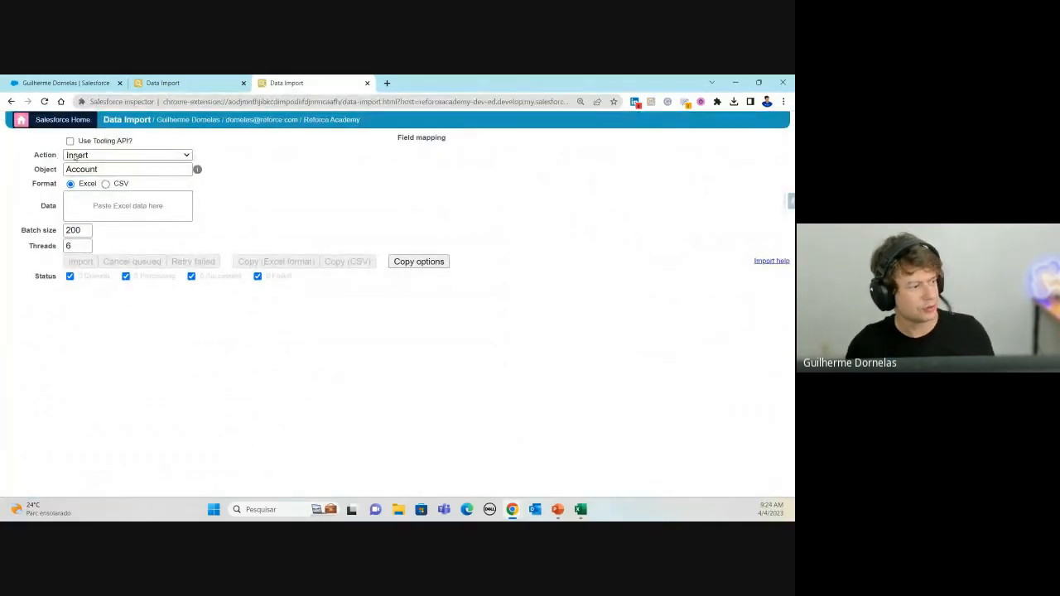
{"action": "left_click", "coordinate": [74, 155]}
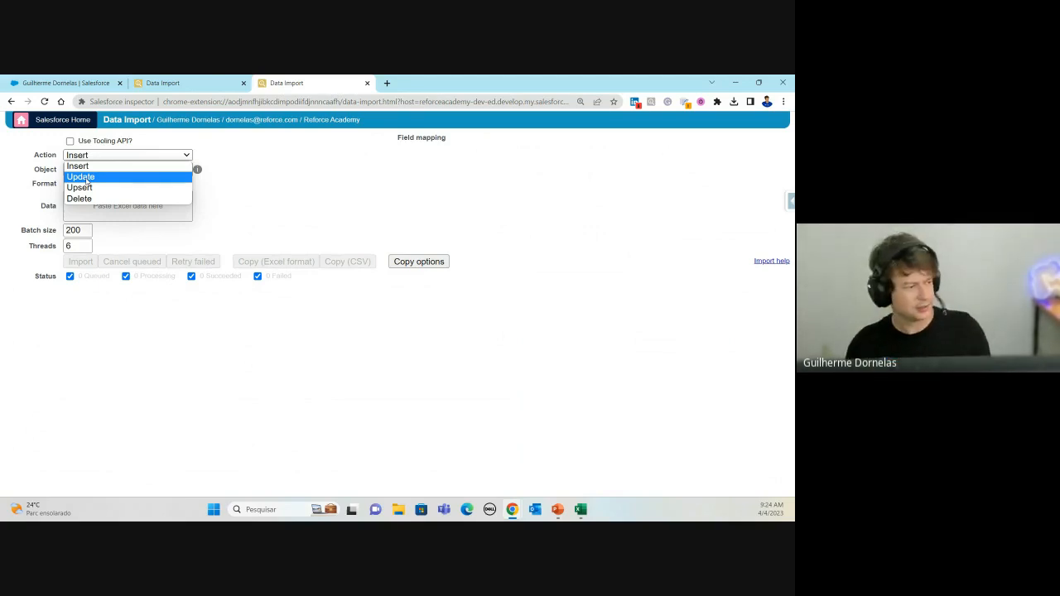
{"action": "left_click", "coordinate": [86, 179]}
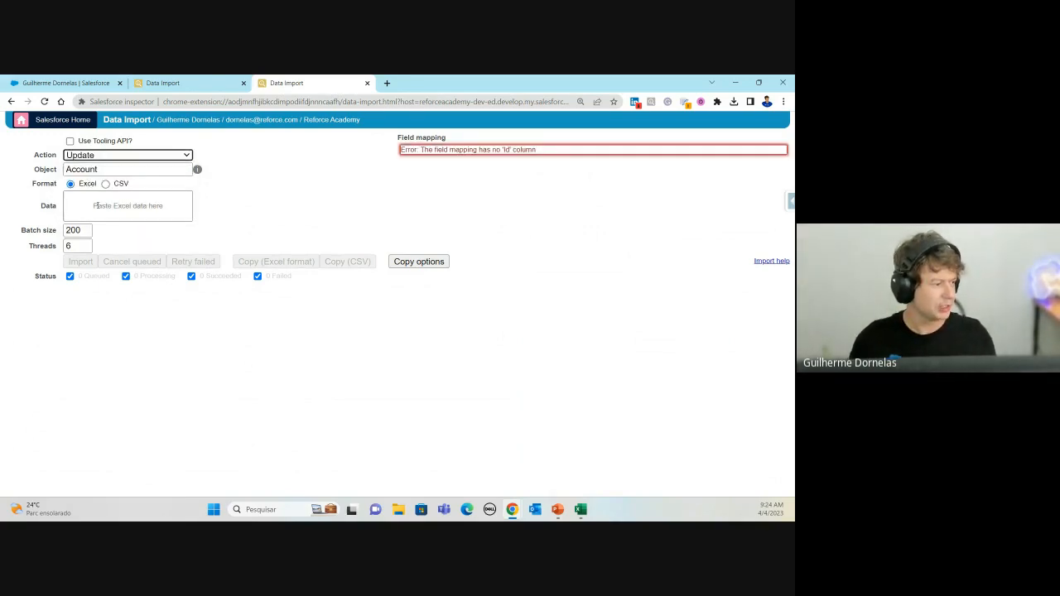
{"action": "left_click", "coordinate": [103, 205]}
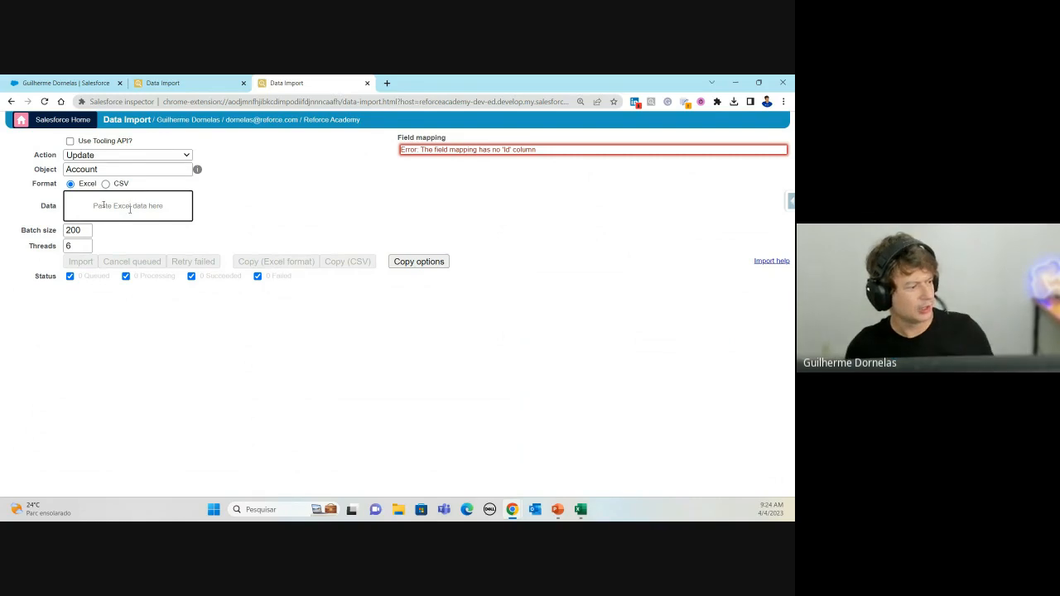
{"action": "key", "text": "ctrl+v"}
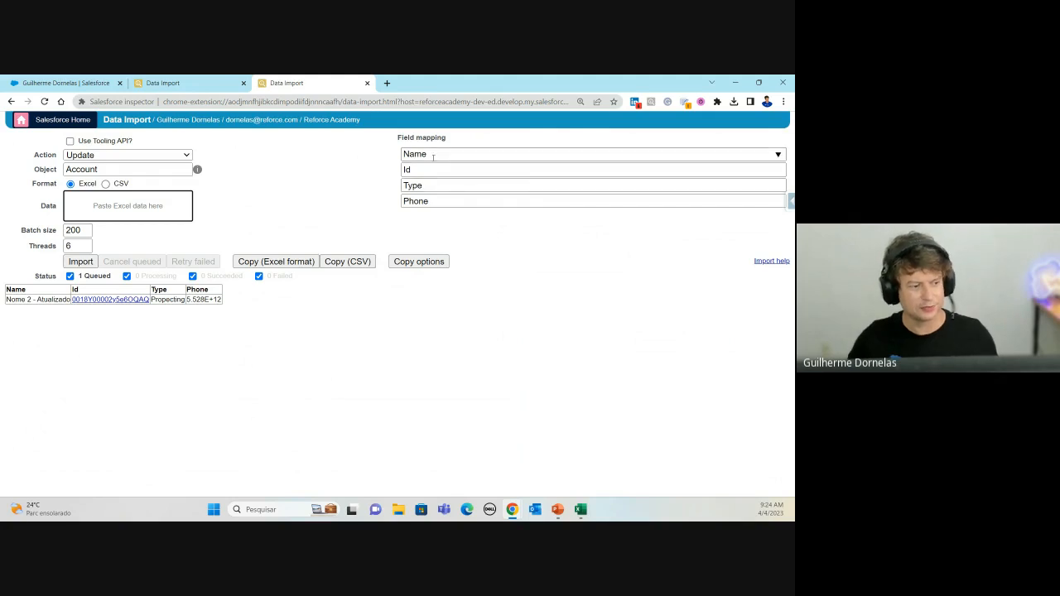
Step: Check the Type mapping, then run and confirm the Update import
{"action": "left_click", "coordinate": [482, 187]}
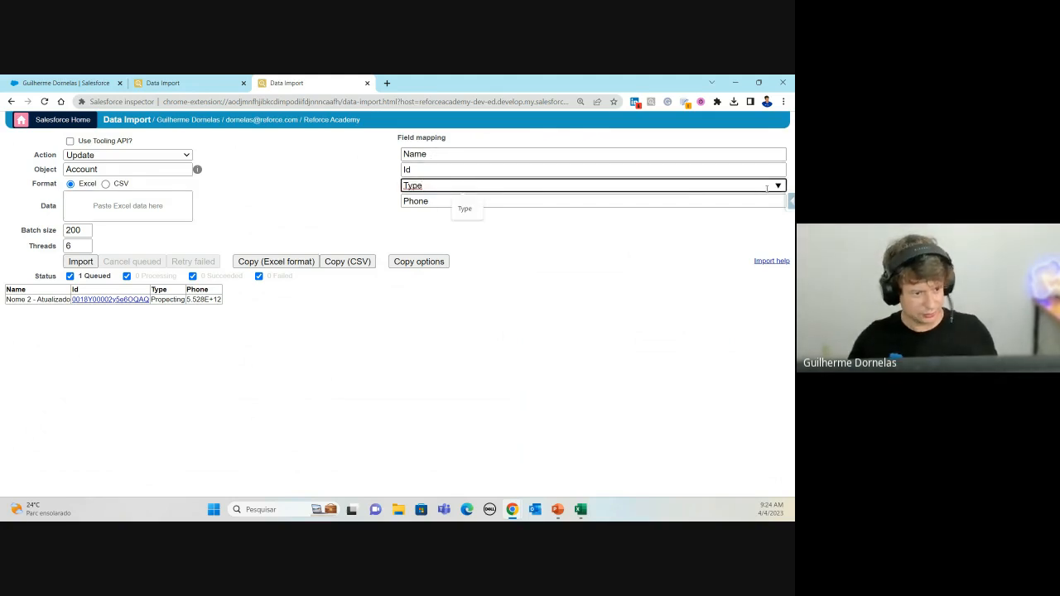
{"action": "left_click", "coordinate": [80, 262]}
{"action": "left_click", "coordinate": [379, 268]}
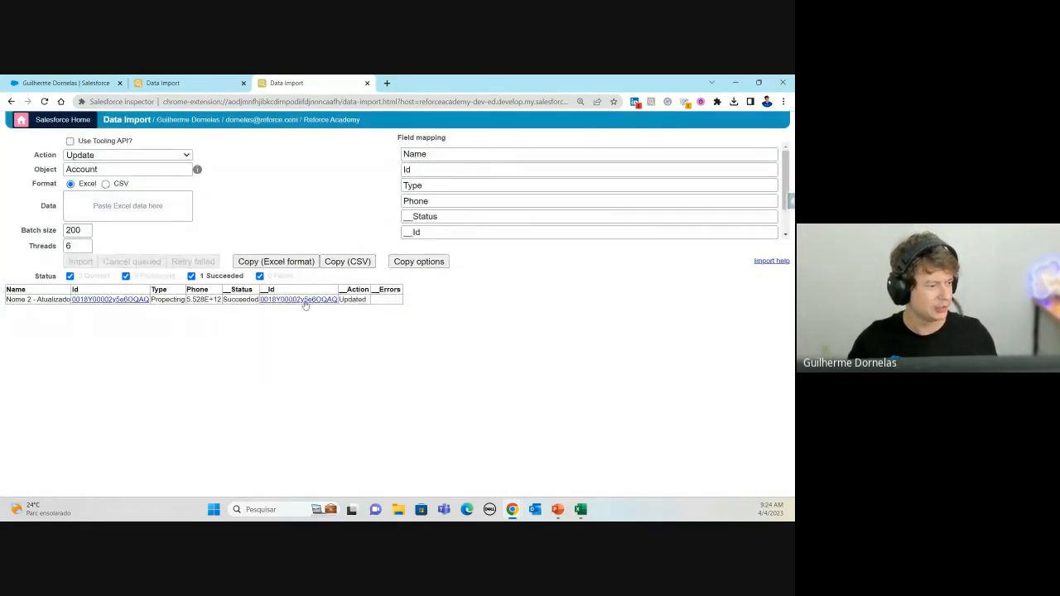
Step: Open the updated 'Nome 2 - Atualizado' record in Salesforce from its Id
{"action": "right_click", "coordinate": [304, 303]}
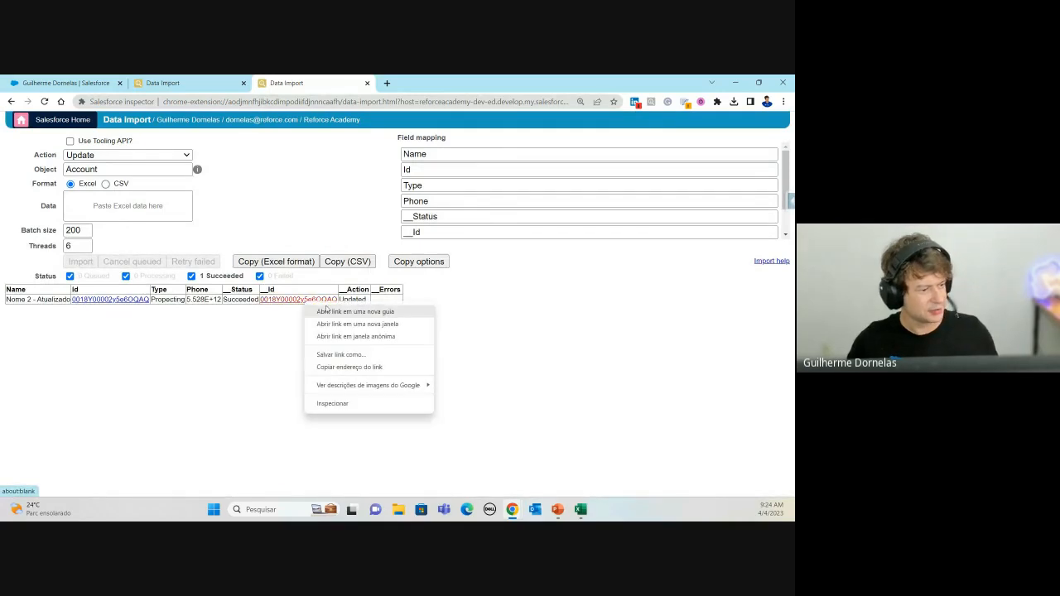
{"action": "left_click", "coordinate": [360, 311]}
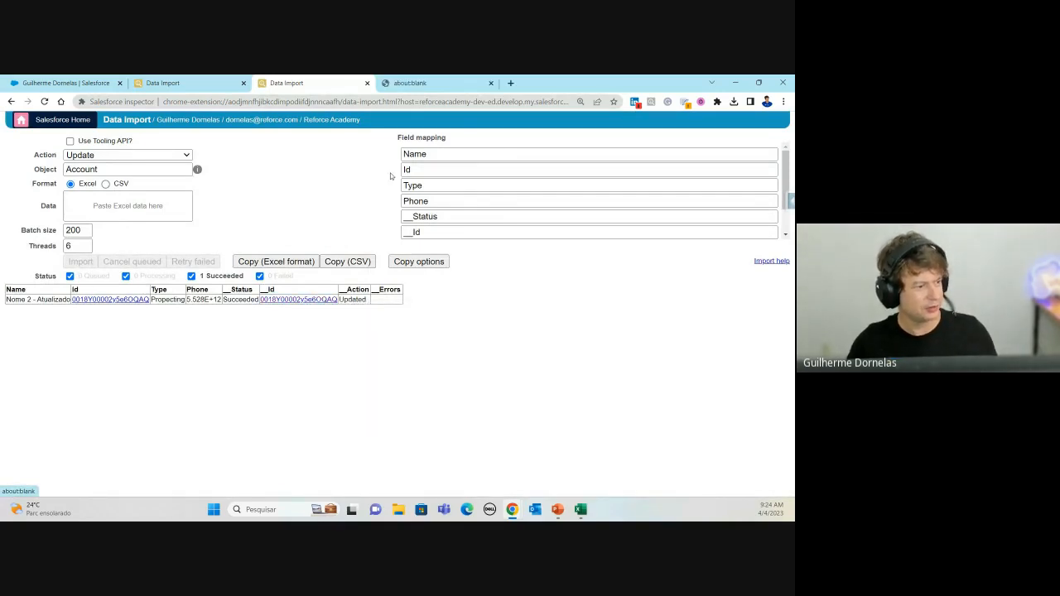
{"action": "left_click", "coordinate": [425, 87]}
{"action": "left_click", "coordinate": [307, 83]}
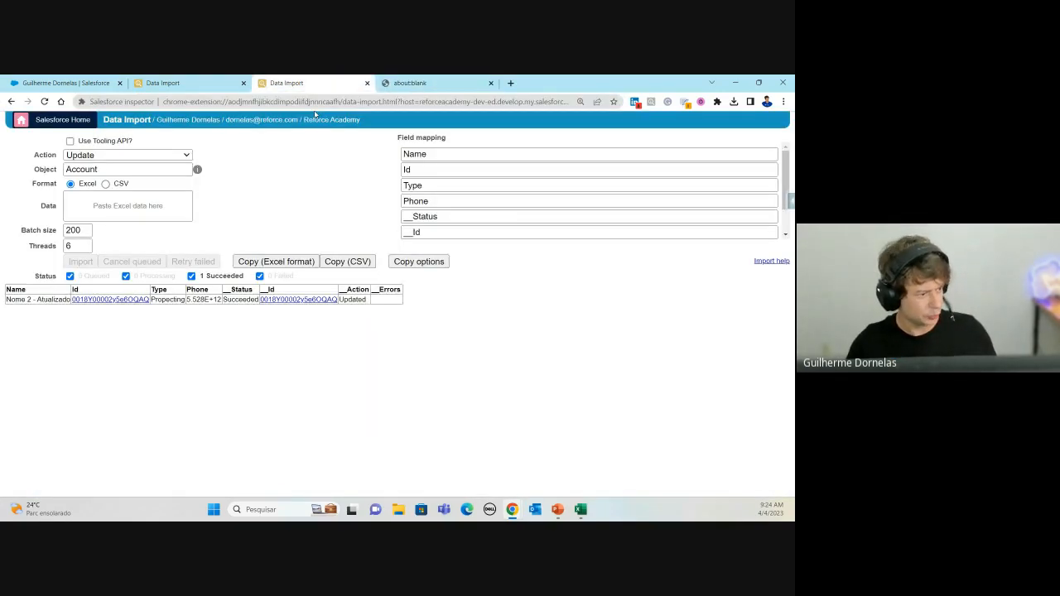
{"action": "left_click", "coordinate": [286, 302]}
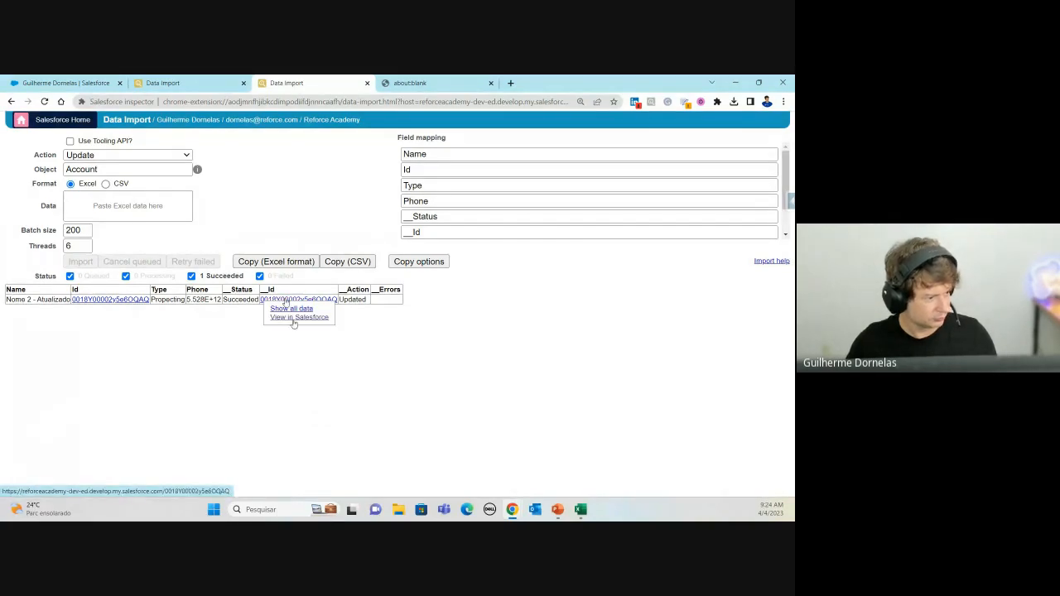
{"action": "left_click", "coordinate": [294, 320]}
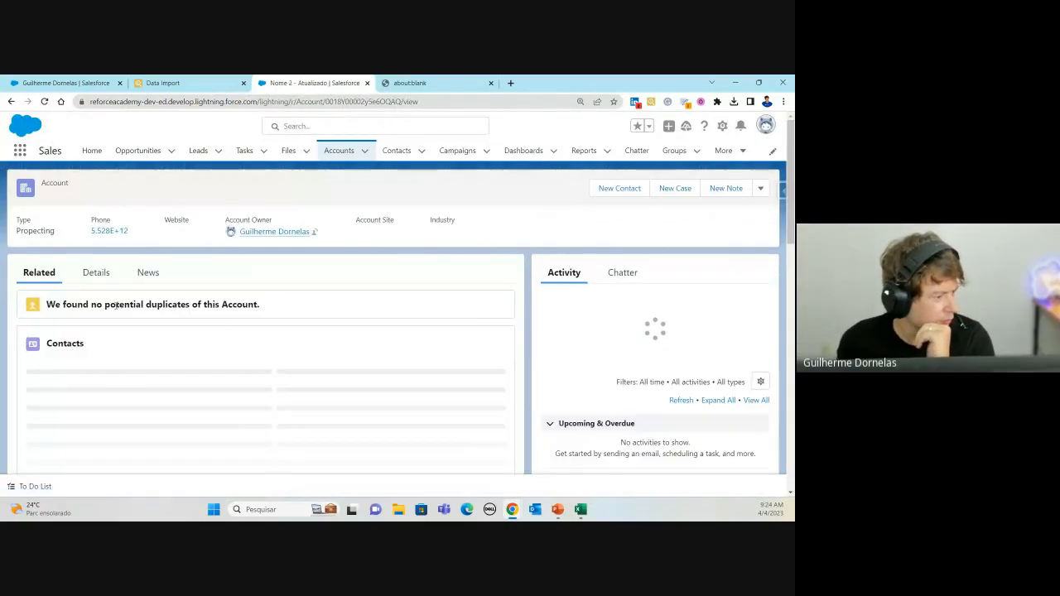
Step: Check the account Details for the new name, Type Propecting and the filled-in phone
{"action": "left_click", "coordinate": [95, 272]}
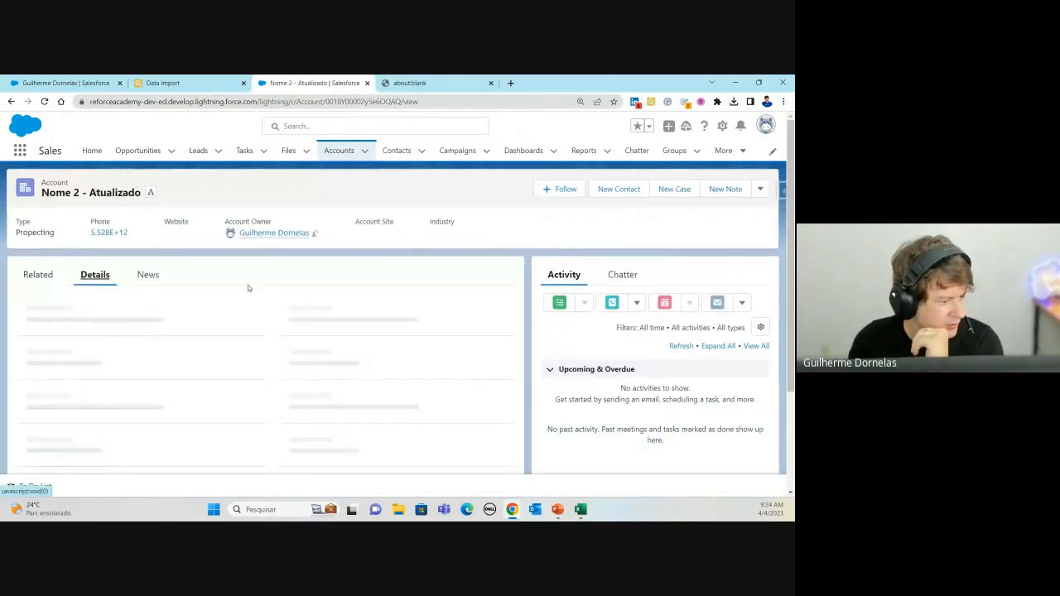
{"action": "scroll", "coordinate": [270, 354], "scroll_direction": "down", "scroll_amount": 1}
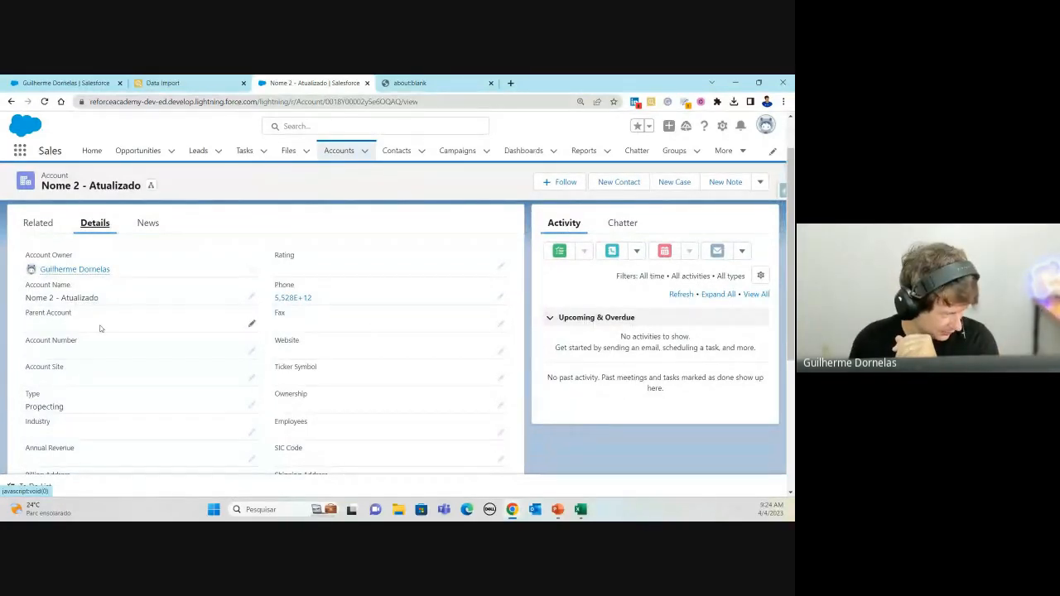
{"action": "scroll", "coordinate": [97, 348], "scroll_direction": "down", "scroll_amount": 1}
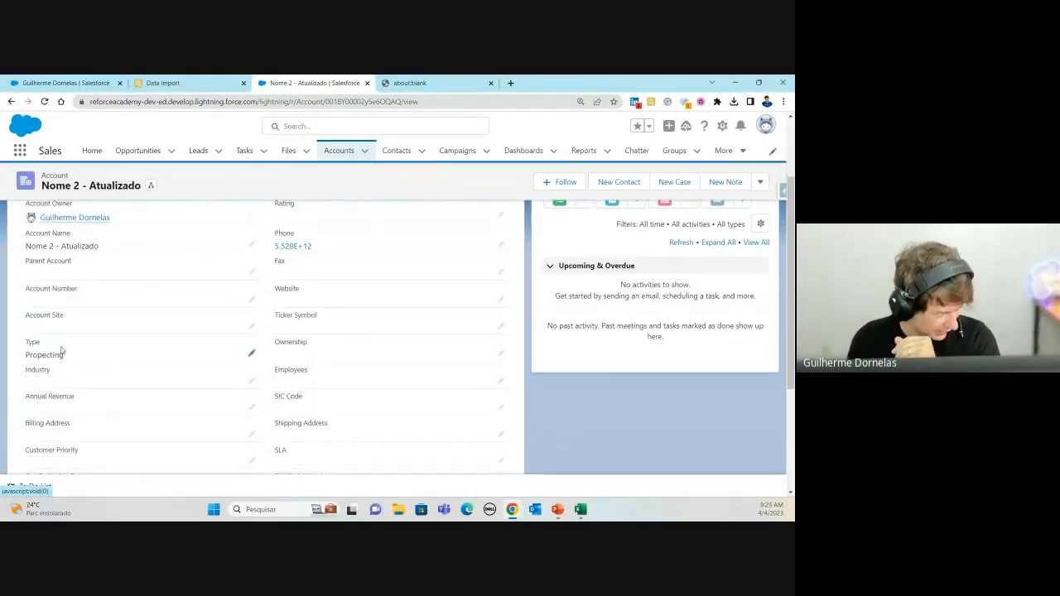
{"action": "scroll", "coordinate": [133, 319], "scroll_direction": "up", "scroll_amount": 2}
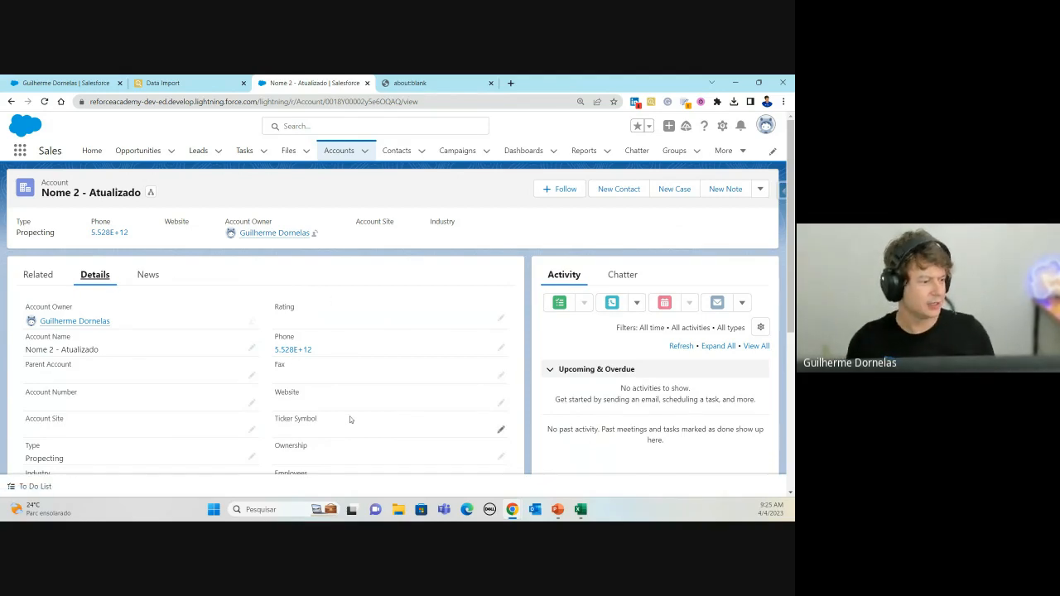
{"action": "key", "text": "alt+Tab"}
{"action": "left_click", "coordinate": [133, 478]}
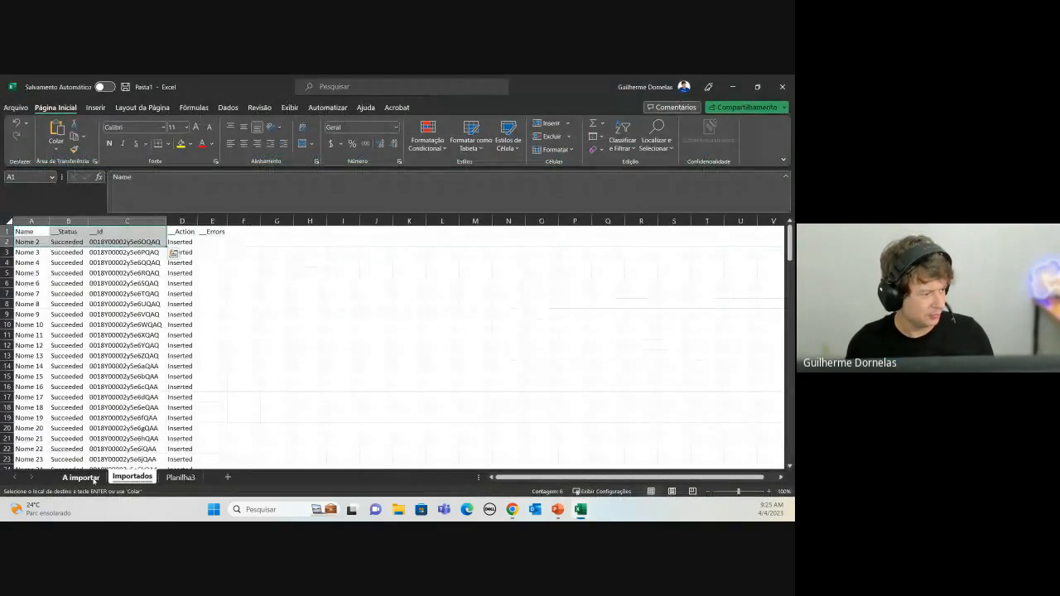
{"action": "left_click", "coordinate": [155, 323]}
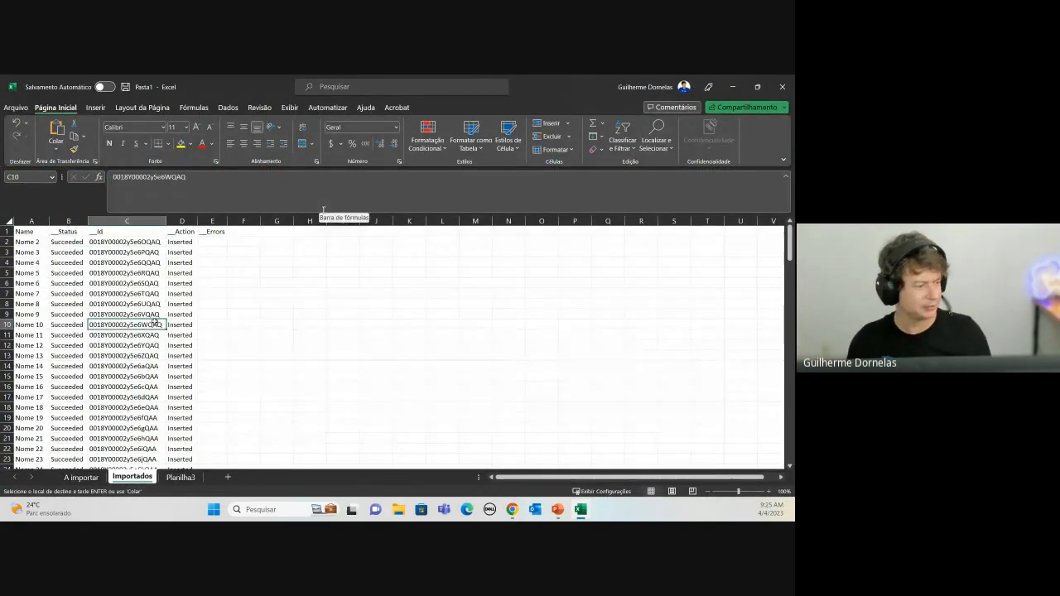
{"action": "key", "text": "alt+Tab"}
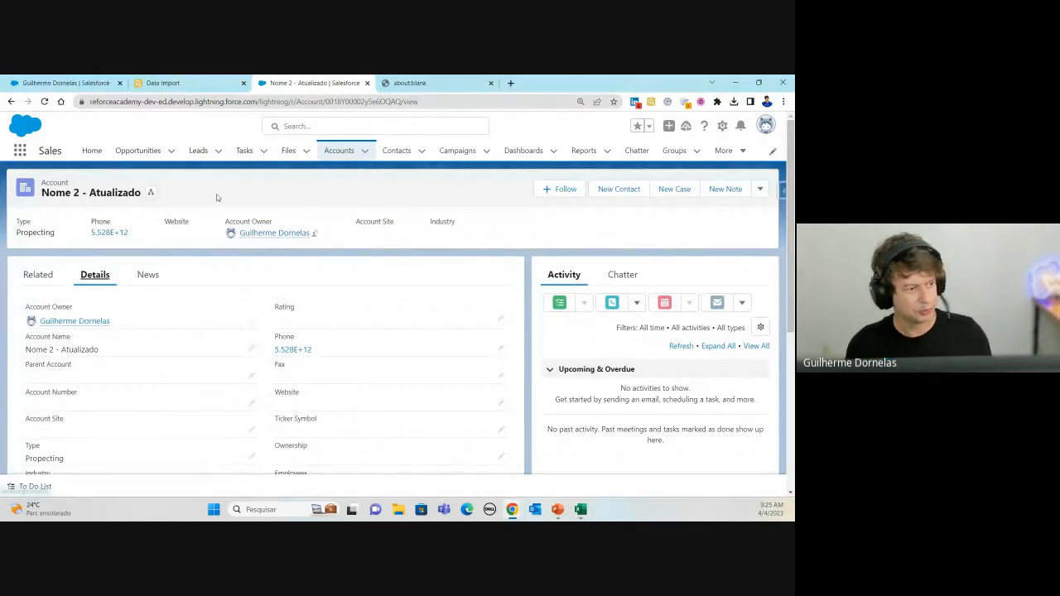
Step: View the Insert, Update, Upsert and Delete import actions, then show Excel's Planilha3 sheet
{"action": "left_click", "coordinate": [180, 88]}
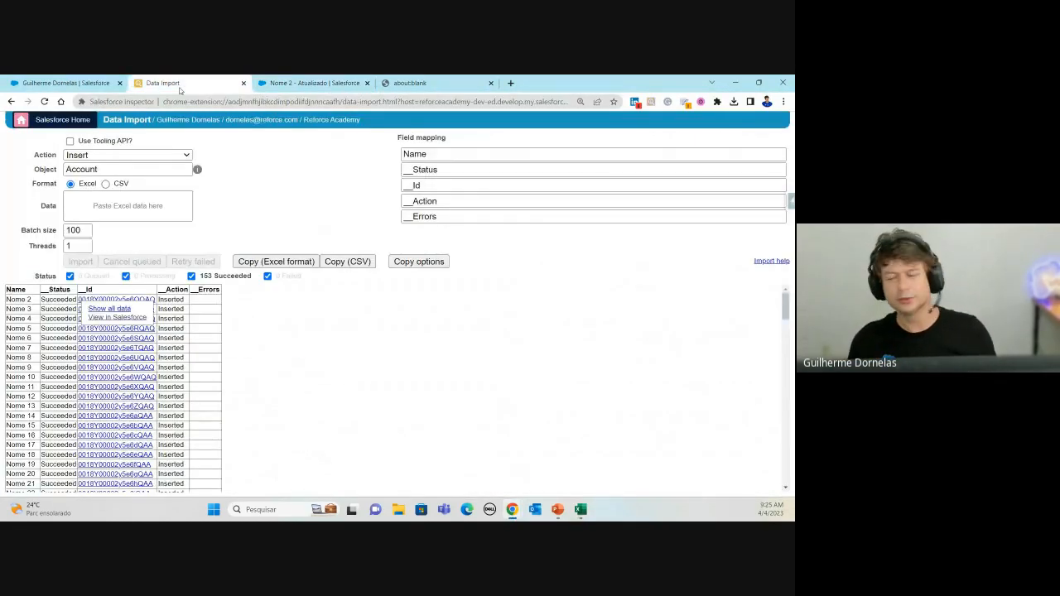
{"action": "left_click", "coordinate": [100, 155]}
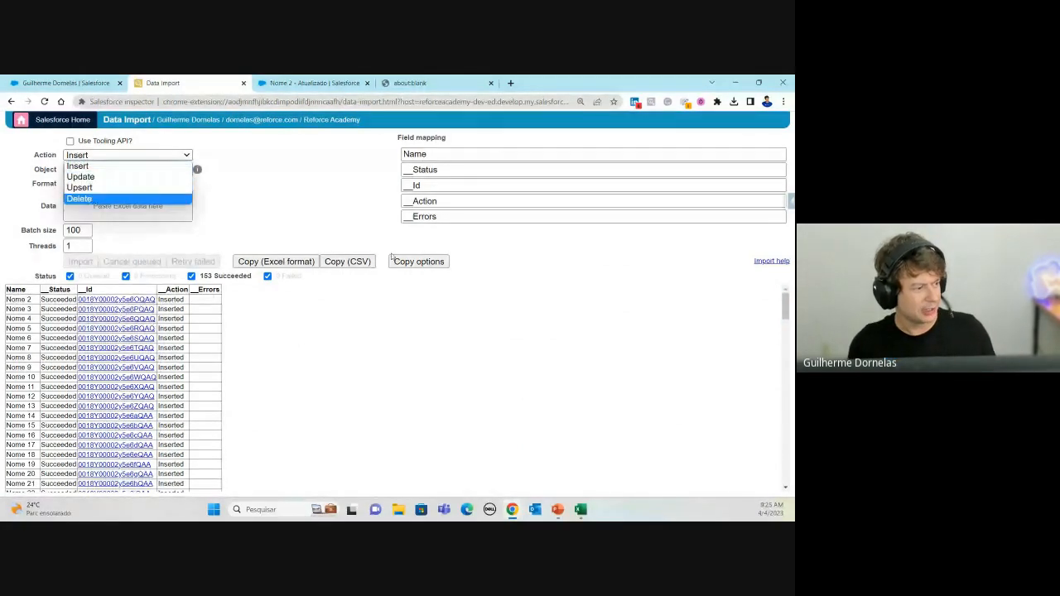
{"action": "key", "text": "alt+Tab"}
{"action": "left_click", "coordinate": [181, 478]}
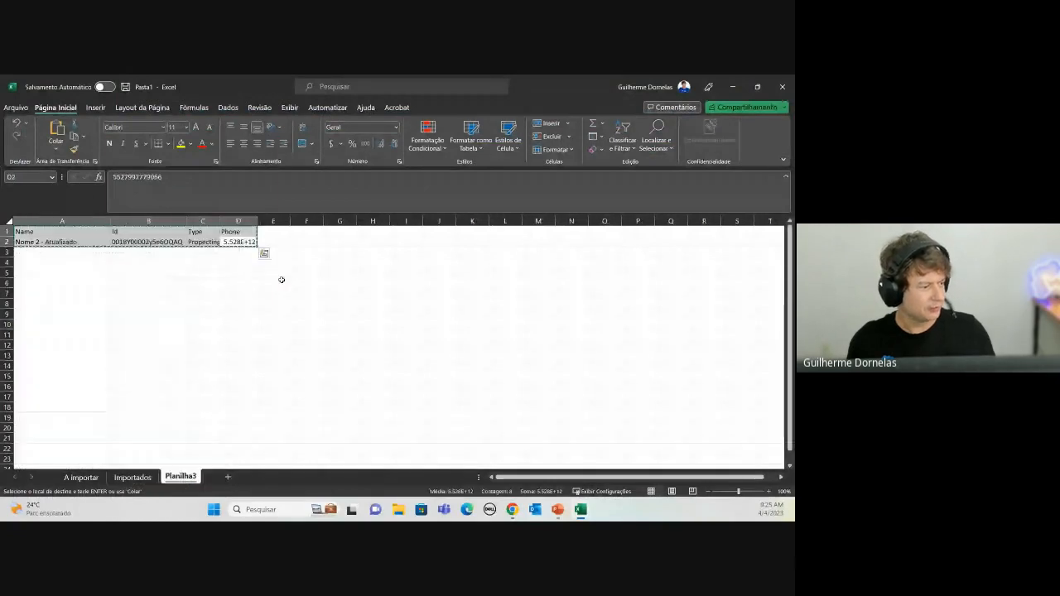
{"action": "left_click", "coordinate": [244, 242]}
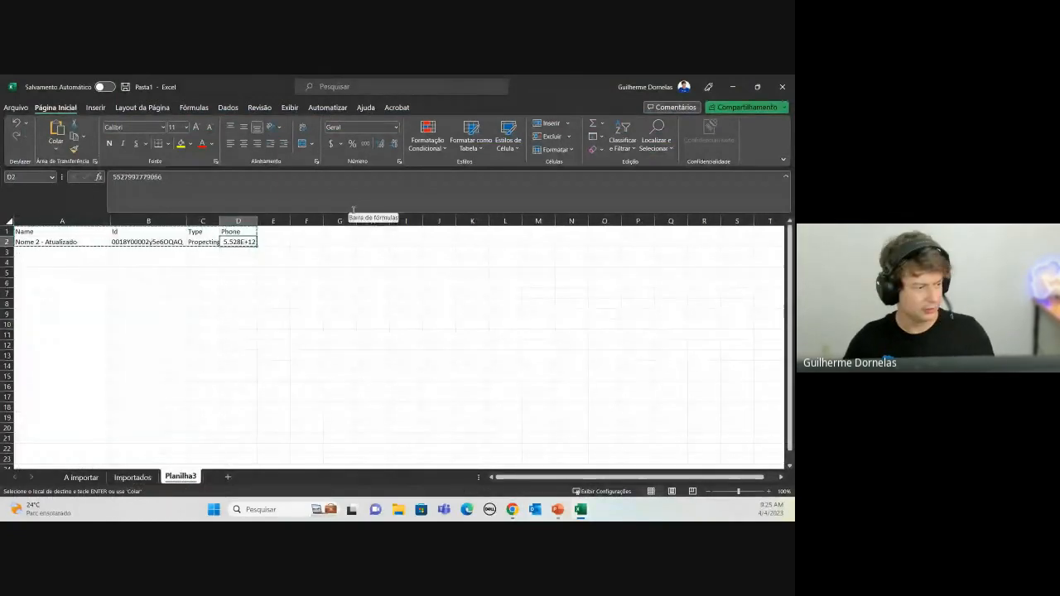
{"action": "key", "text": "Left"}
{"action": "key", "text": "Delete"}
{"action": "key", "text": "Right"}
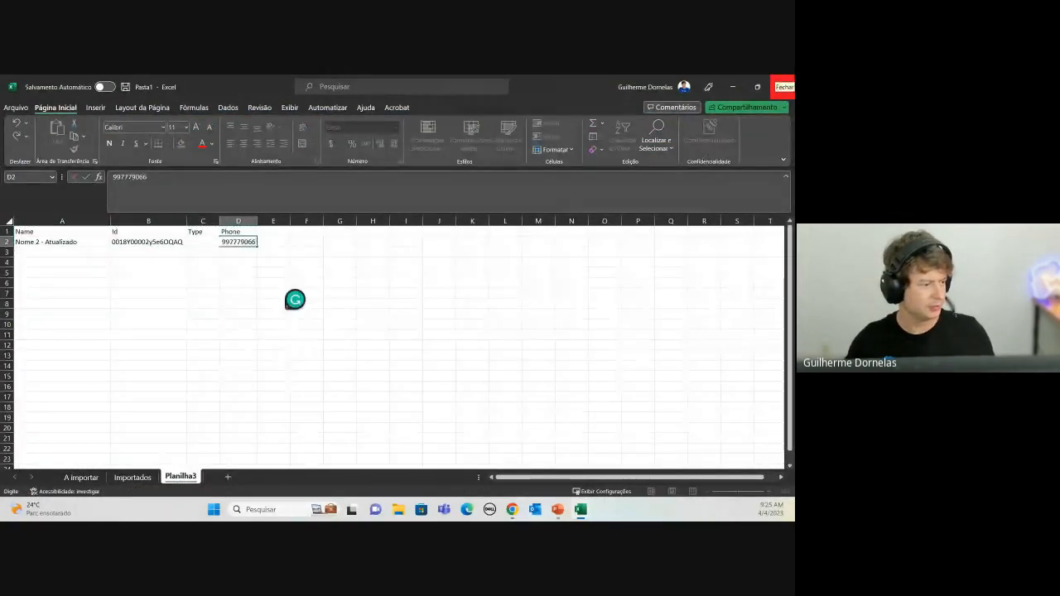
{"action": "key", "text": "Return"}
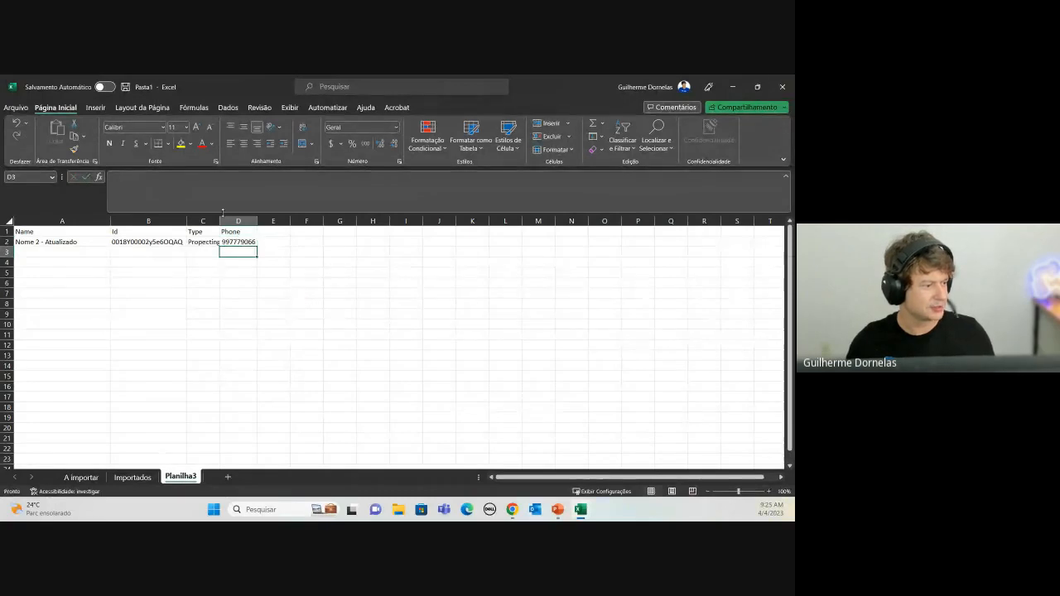
{"action": "left_click", "coordinate": [241, 262]}
{"action": "double_click", "coordinate": [220, 221]}
{"action": "left_click", "coordinate": [214, 242]}
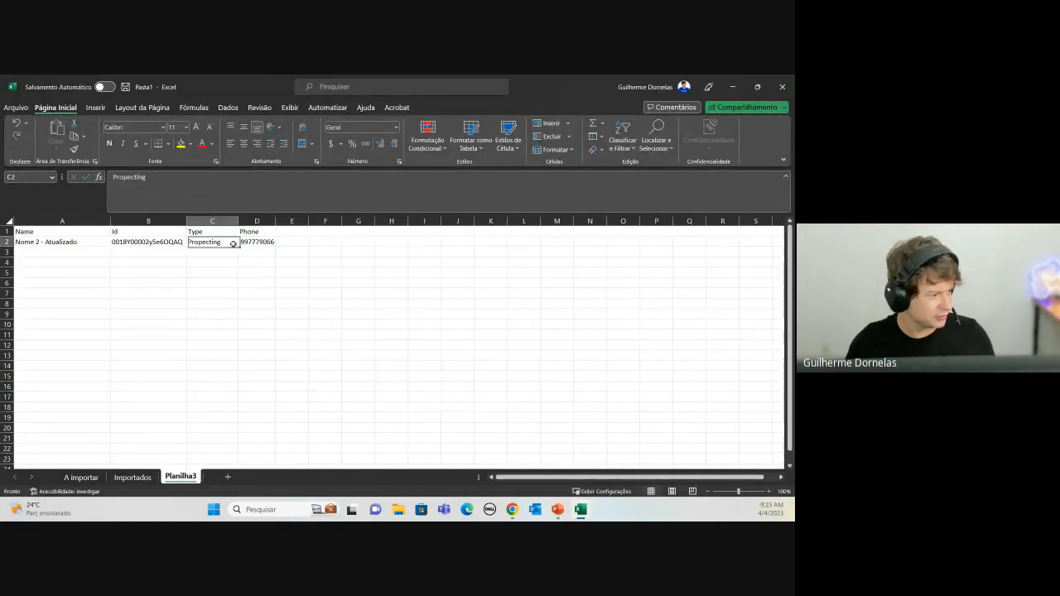
Step: Add a row 3 account named 'Conta Upsert' with Type Prospecting
{"action": "left_click", "coordinate": [66, 252]}
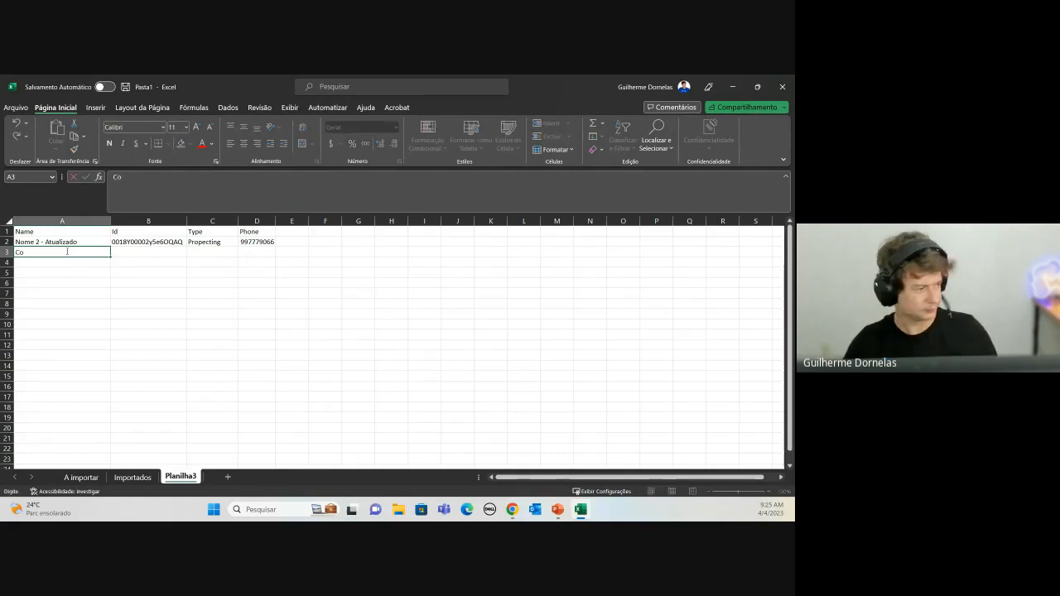
{"action": "type", "text": "Conta Upsert"}
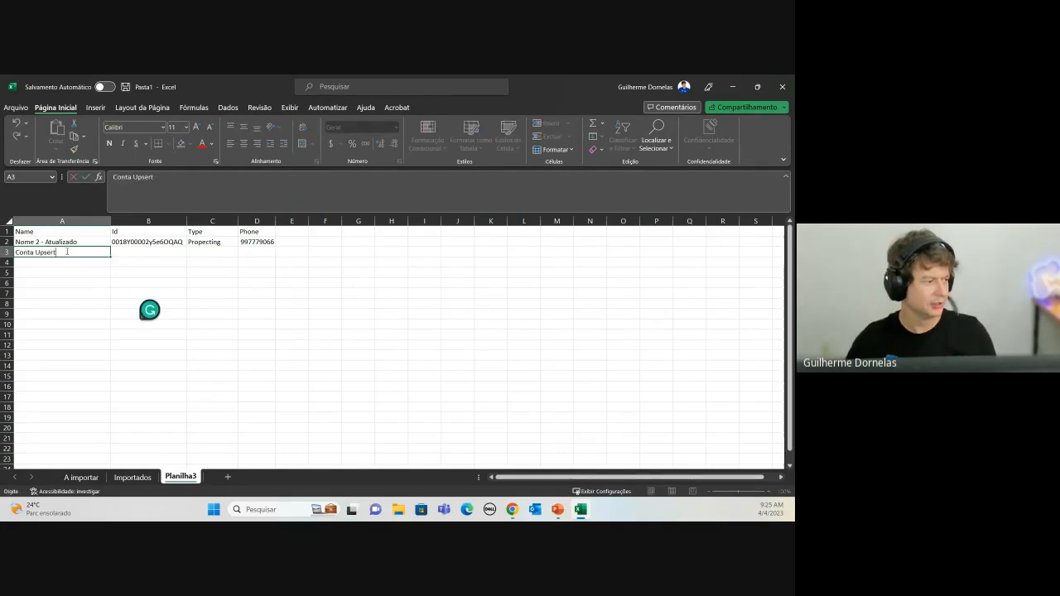
{"action": "key", "text": "Tab"}
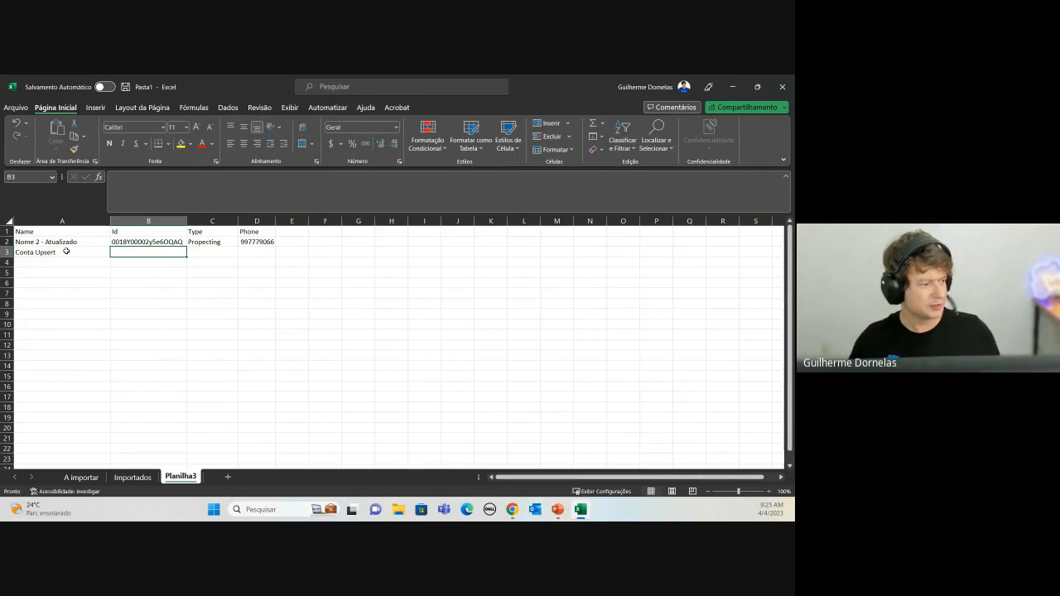
{"action": "key", "text": "Tab"}
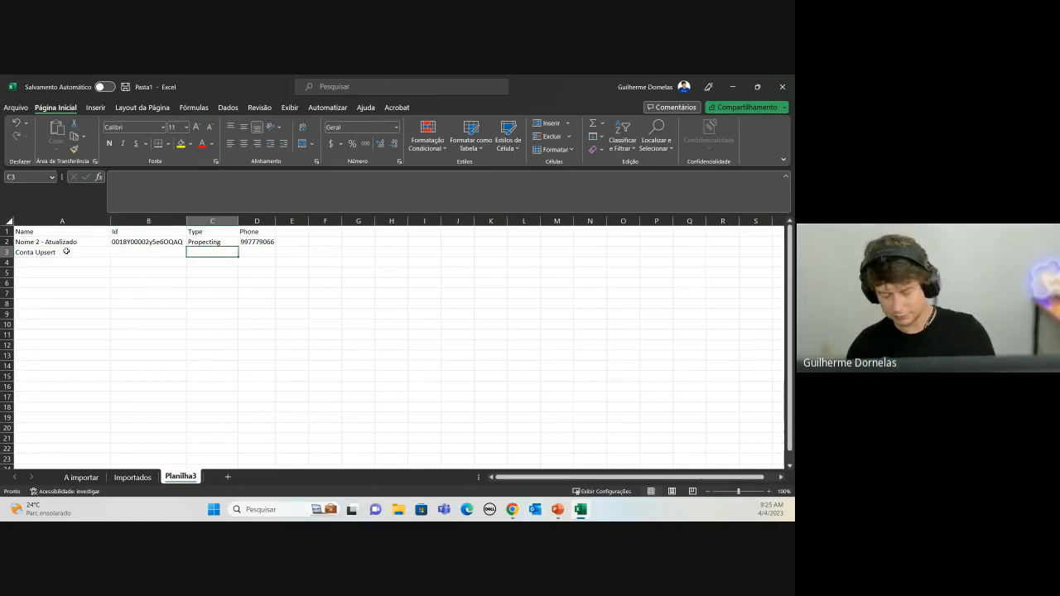
{"action": "type", "text": "Pro"}
{"action": "key", "text": "Up"}
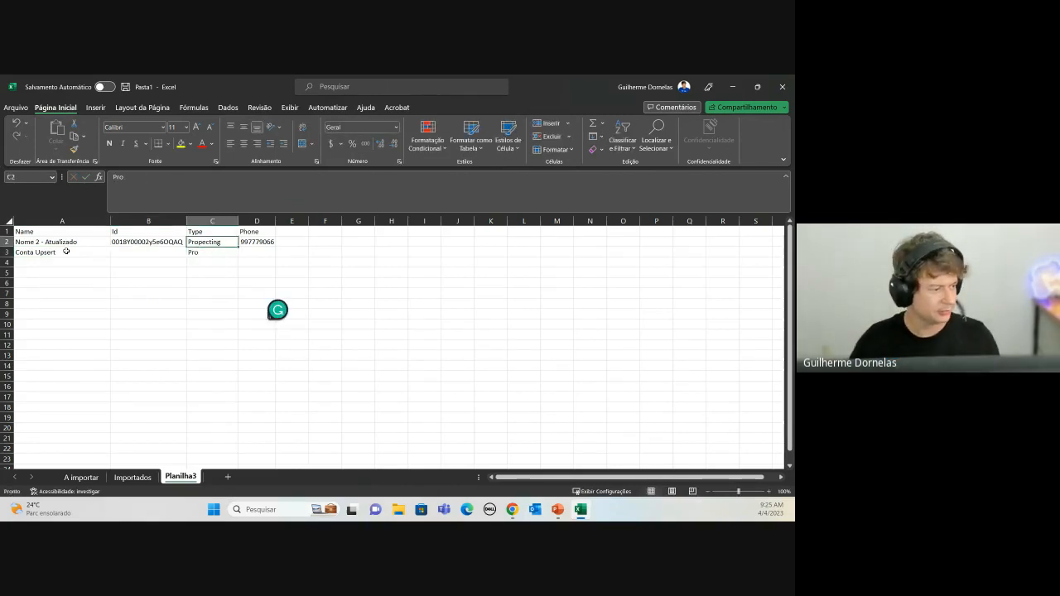
{"action": "key", "text": "Down"}
{"action": "type", "text": "Pros"}
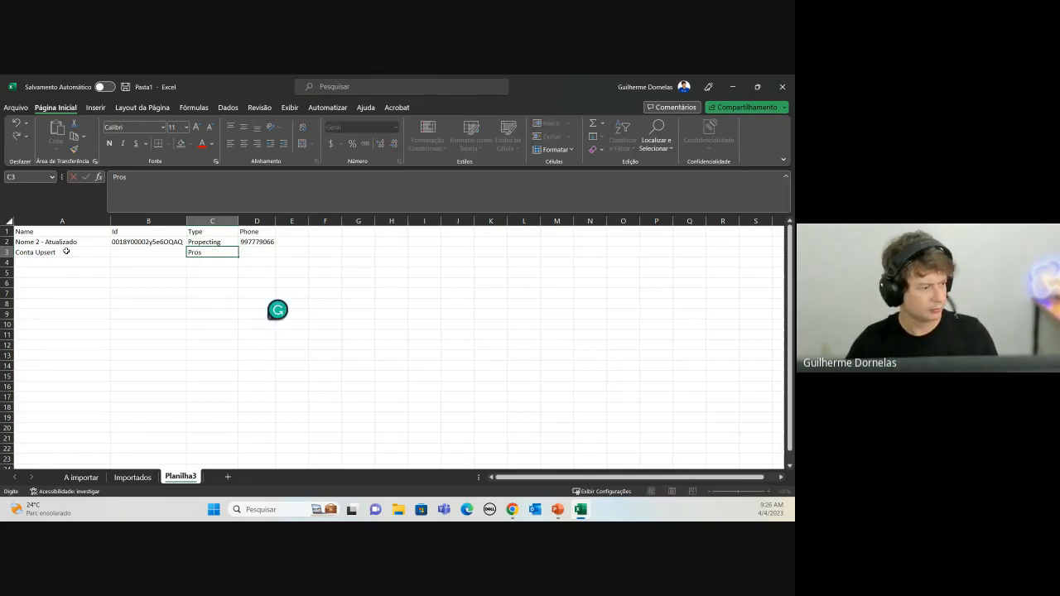
{"action": "type", "text": "pecting"}
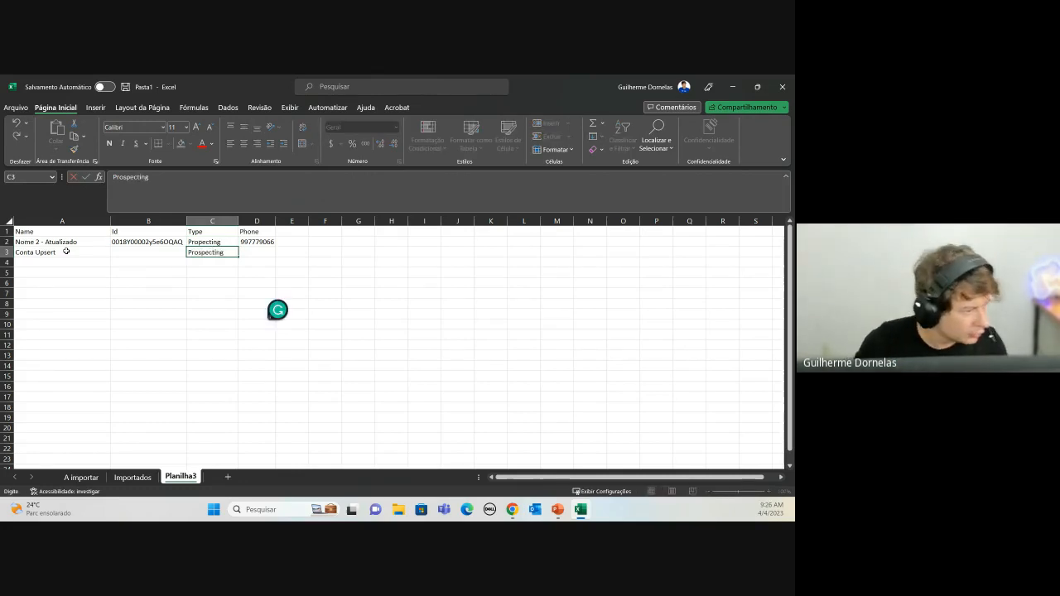
{"action": "key", "text": "BackSpace"}
{"action": "key", "text": "BackSpace"}
{"action": "key", "text": "BackSpace"}
{"action": "key", "text": "BackSpace"}
{"action": "key", "text": "BackSpace"}
{"action": "key", "text": "BackSpace"}
{"action": "key", "text": "BackSpace"}
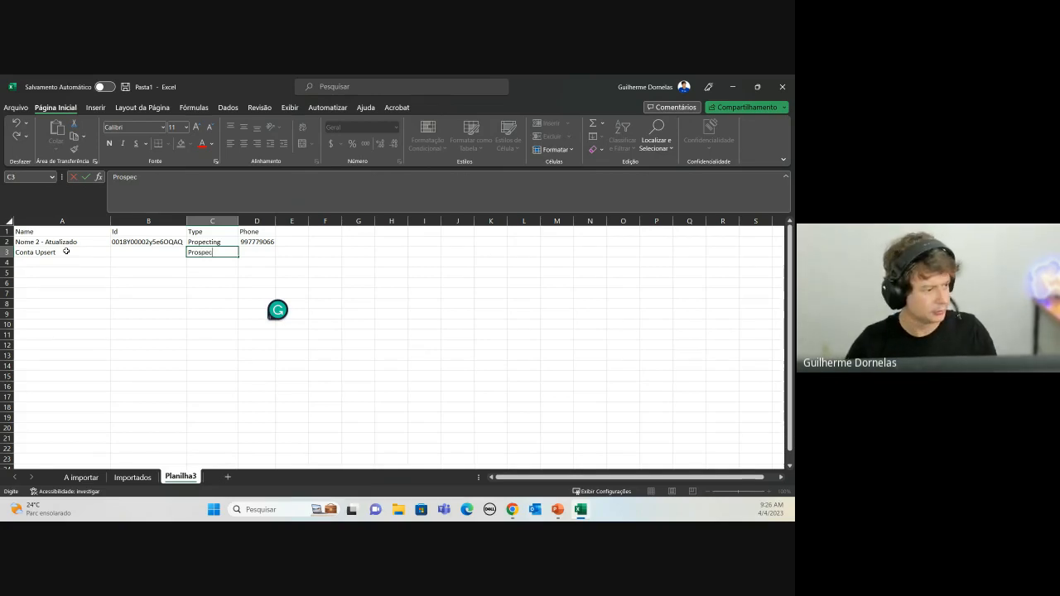
Step: Copy Prospecting from C3 over the misspelled Type in C2
{"action": "key", "text": "Up"}
{"action": "key", "text": "Down"}
{"action": "key", "text": "ctrl+c"}
{"action": "key", "text": "Up"}
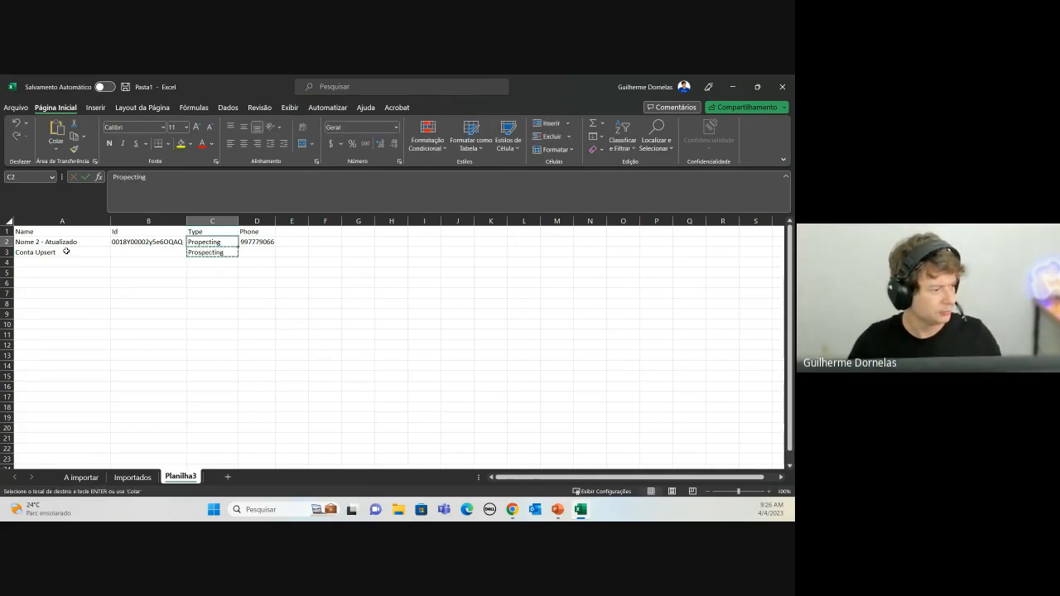
{"action": "key", "text": "ctrl+v"}
{"action": "key", "text": "Down"}
{"action": "key", "text": "Down"}
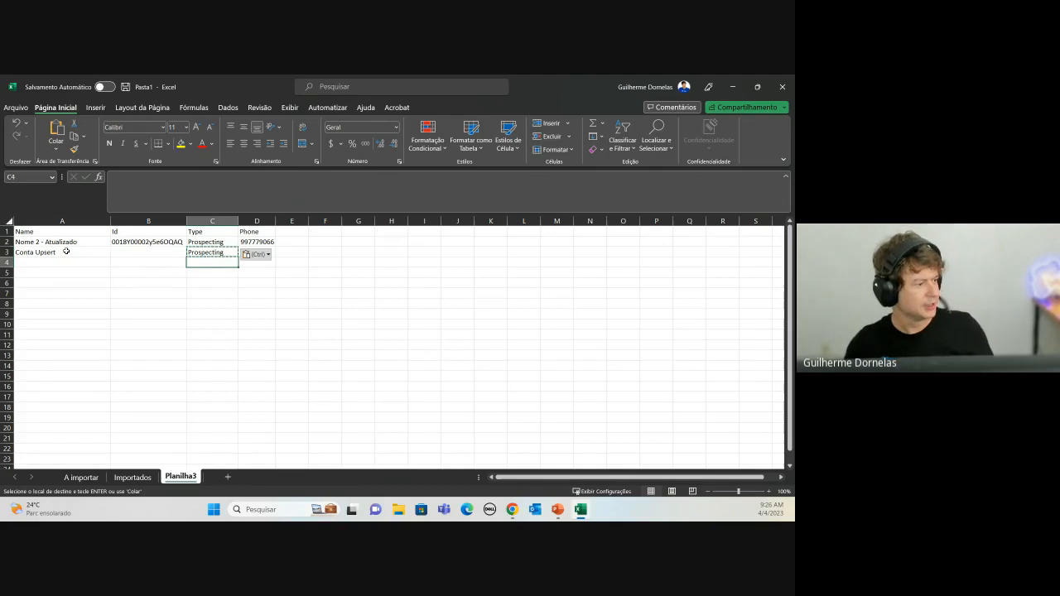
Step: Copy the table A1:D3 and return to Chrome
{"action": "left_click", "coordinate": [27, 222]}
{"action": "left_click", "coordinate": [32, 231]}
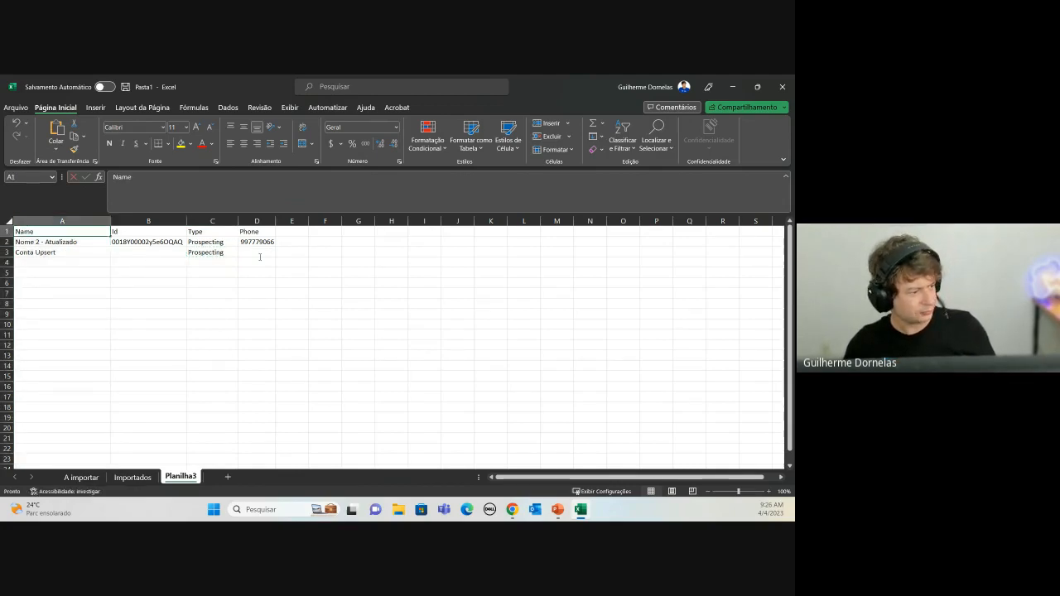
{"action": "left_click_drag", "start_coordinate": [257, 252], "coordinate": [31, 222]}
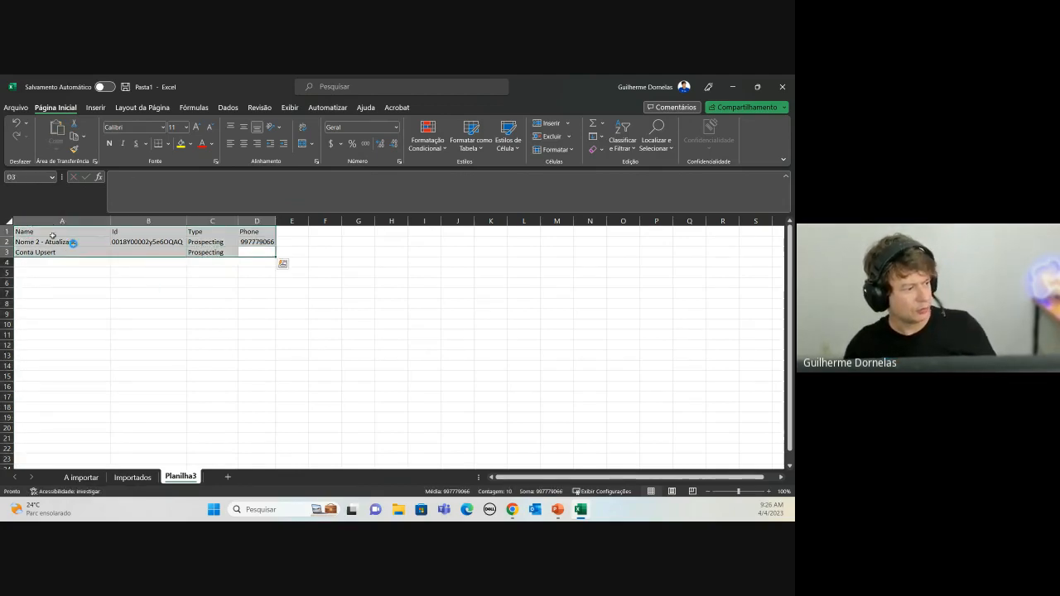
{"action": "key", "text": "ctrl+c"}
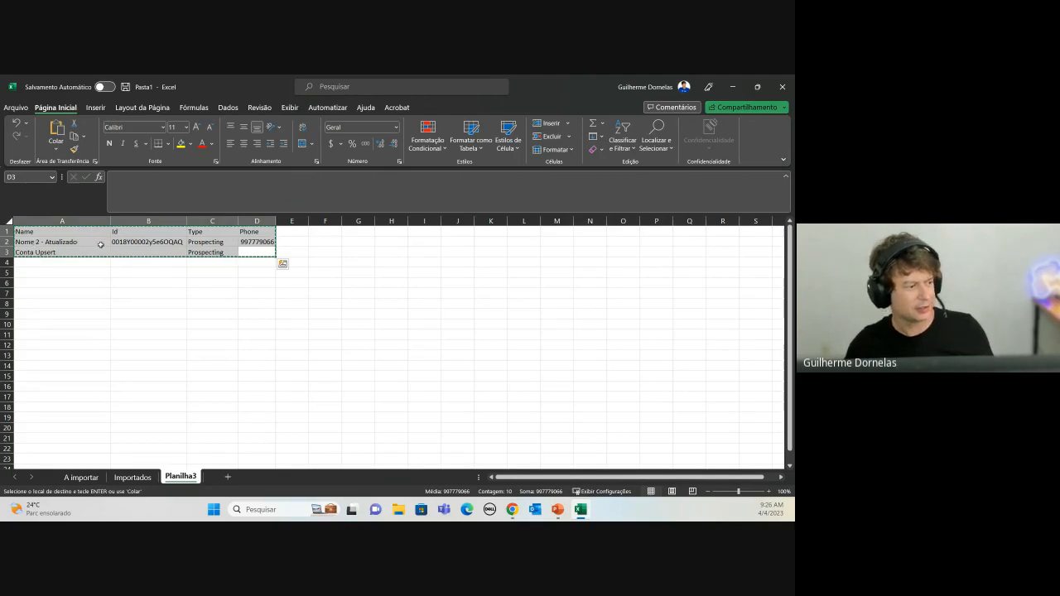
{"action": "key", "text": "alt+Tab"}
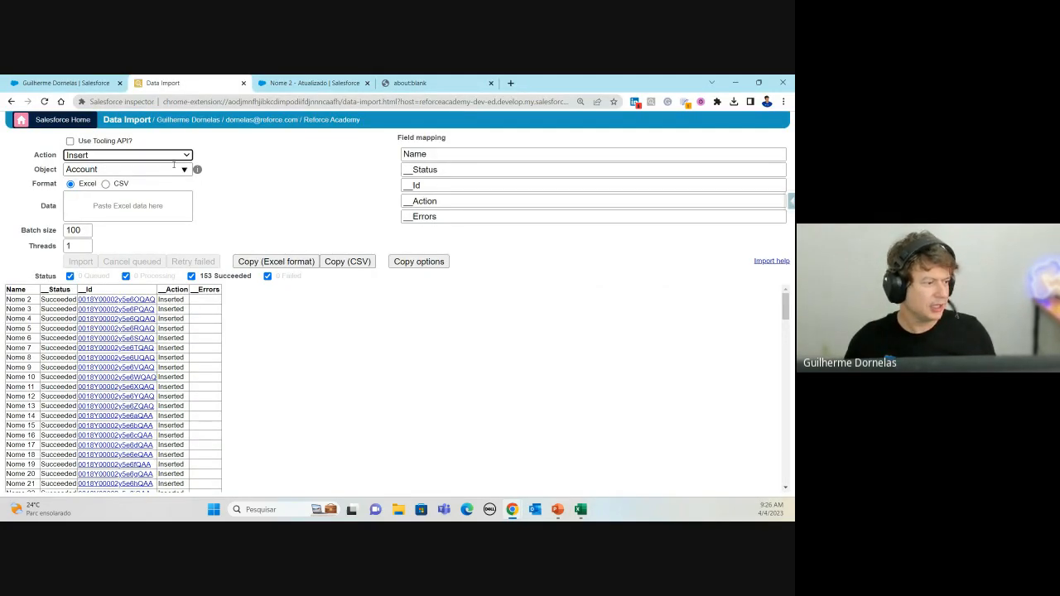
Step: Choose the Upsert action, paste the two Excel Account rows, and confirm the import
{"action": "left_click", "coordinate": [181, 158]}
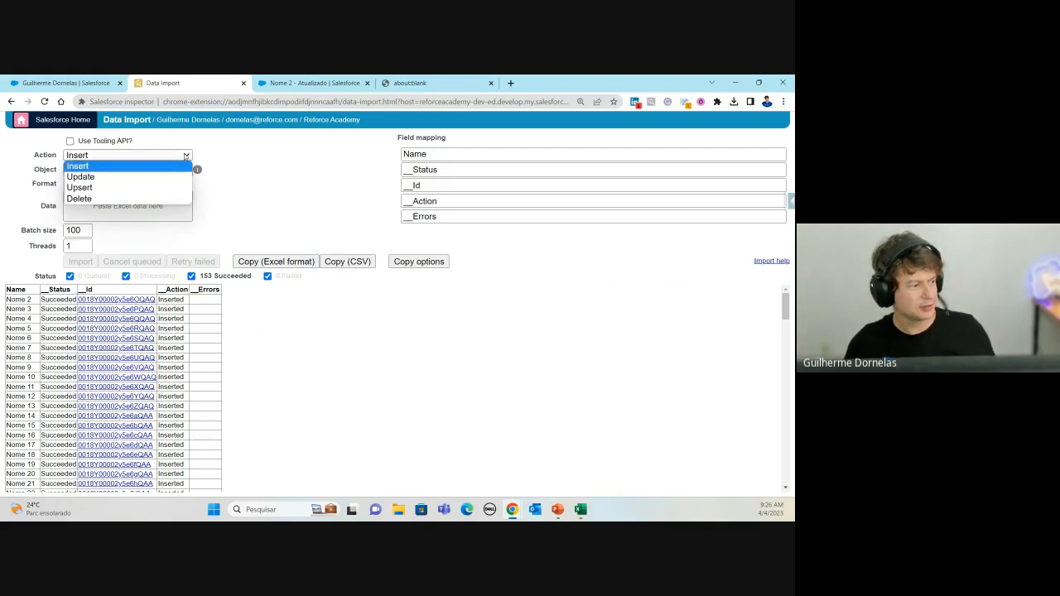
{"action": "left_click", "coordinate": [111, 186]}
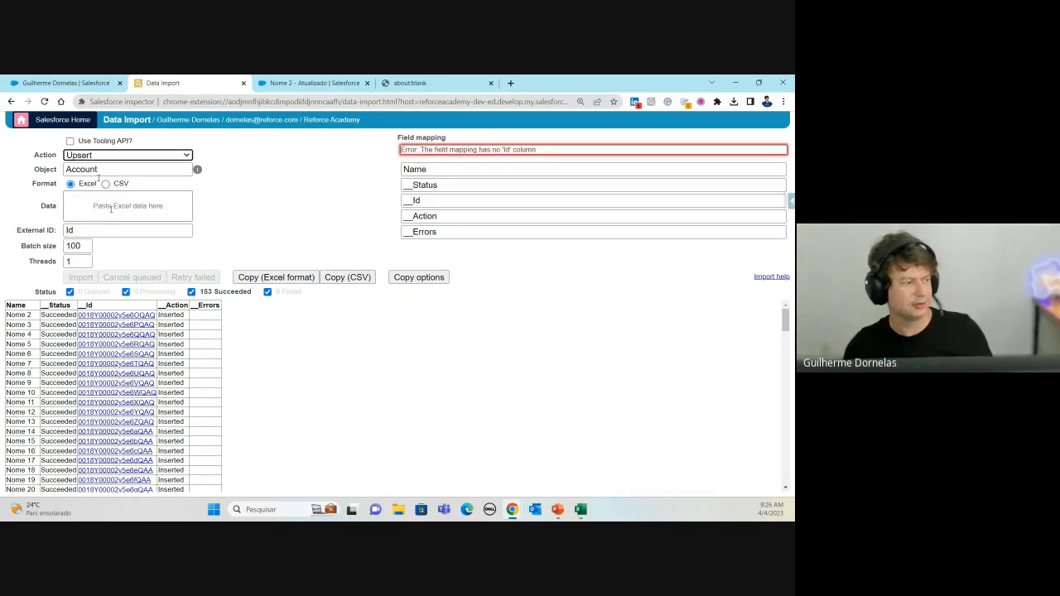
{"action": "left_click", "coordinate": [106, 170]}
{"action": "left_click", "coordinate": [84, 205]}
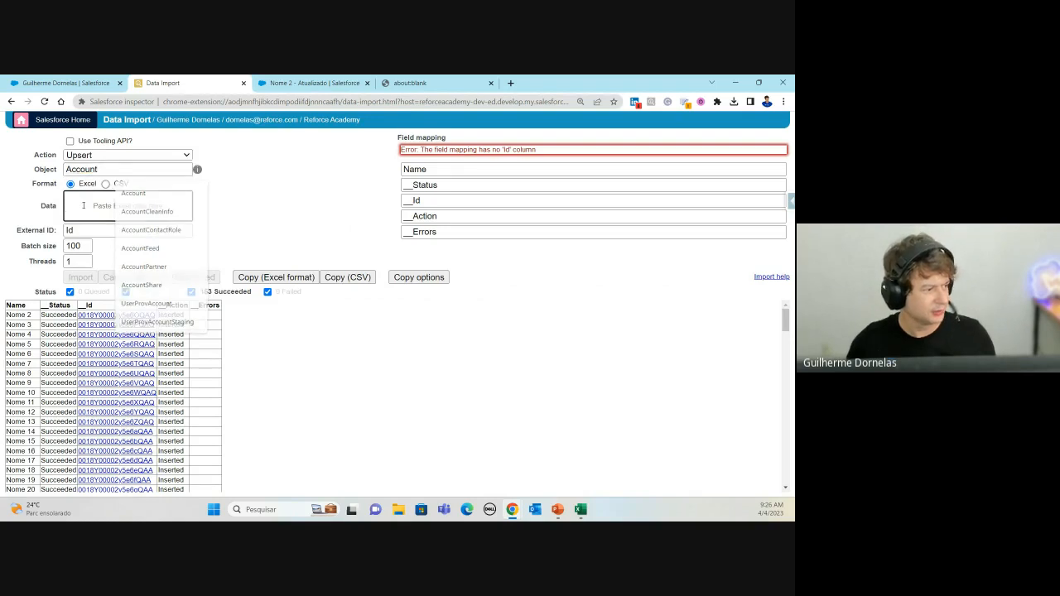
{"action": "key", "text": "ctrl+v"}
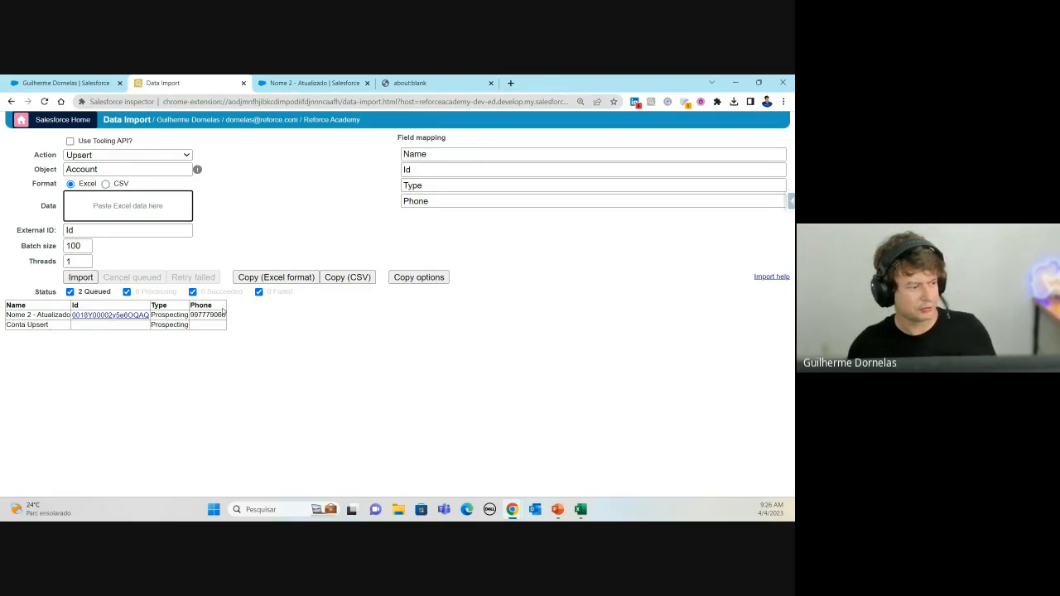
{"action": "left_click", "coordinate": [83, 278]}
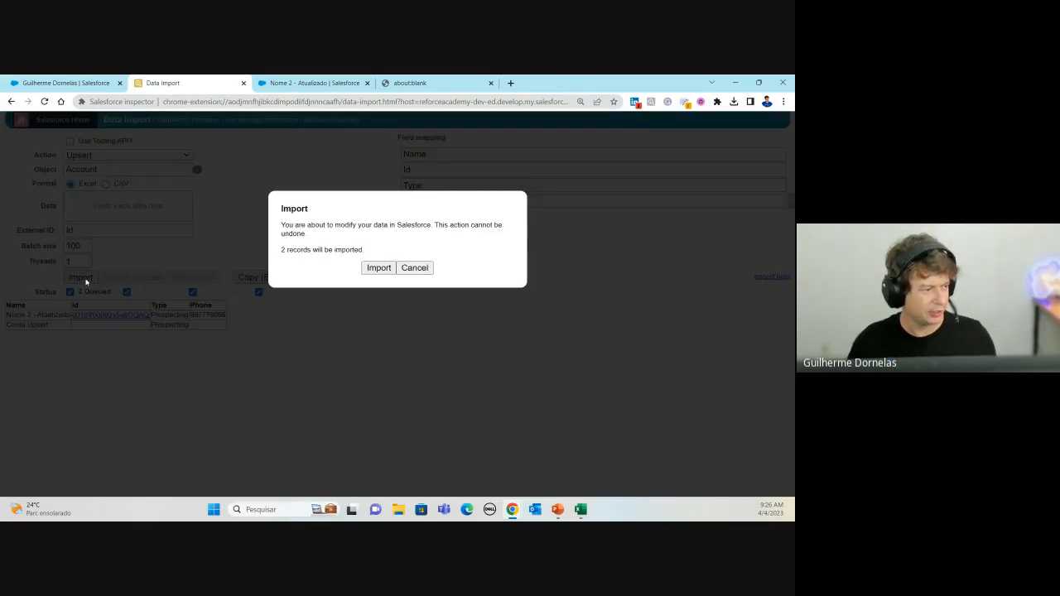
{"action": "left_click", "coordinate": [381, 270]}
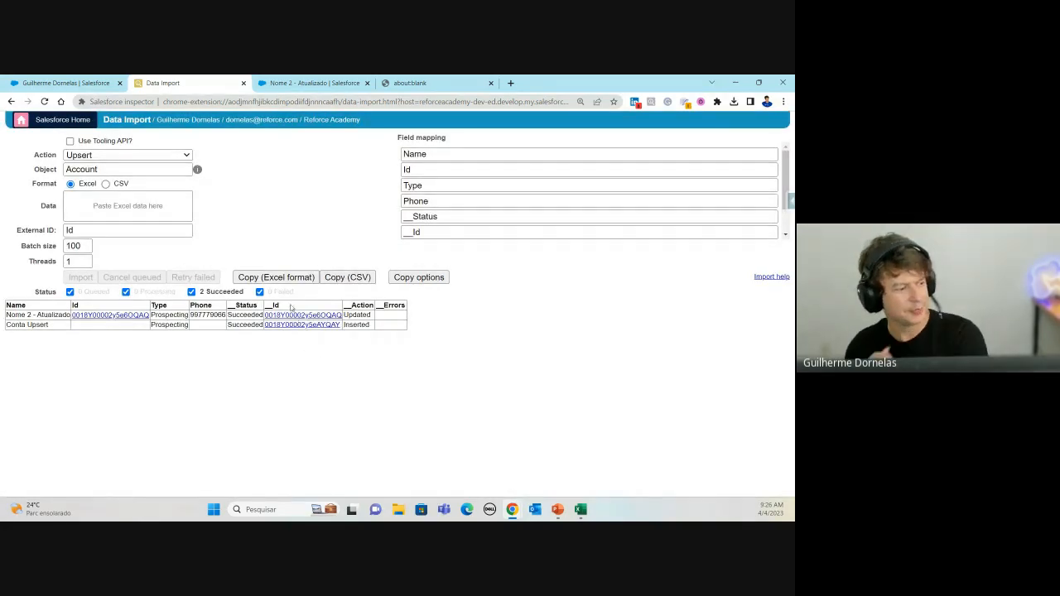
Step: View the new Conta Upsert record's details in Salesforce and show its Inspector panel
{"action": "left_click", "coordinate": [332, 326]}
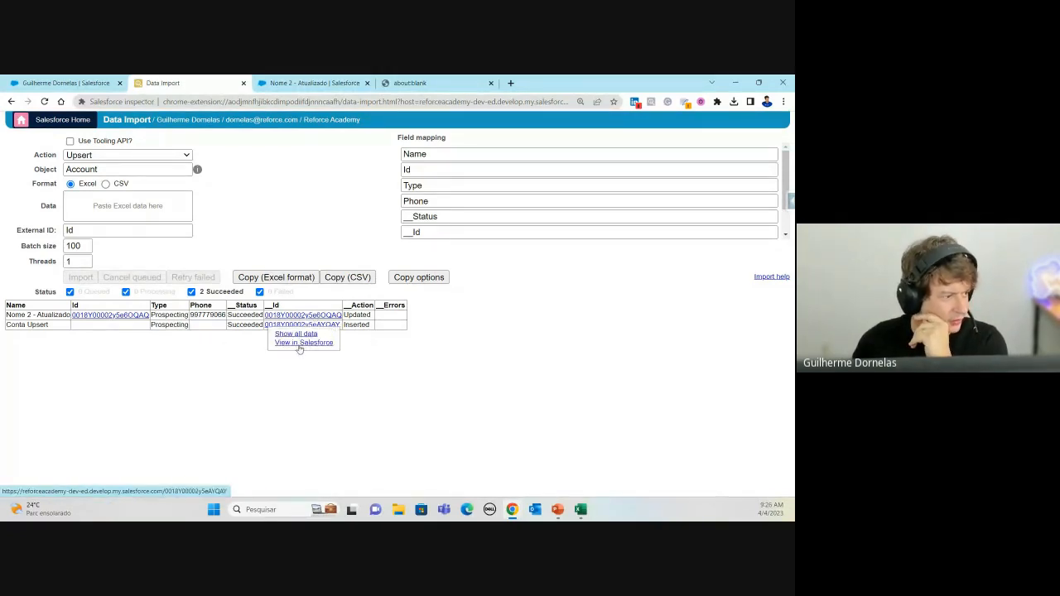
{"action": "left_click", "coordinate": [300, 347]}
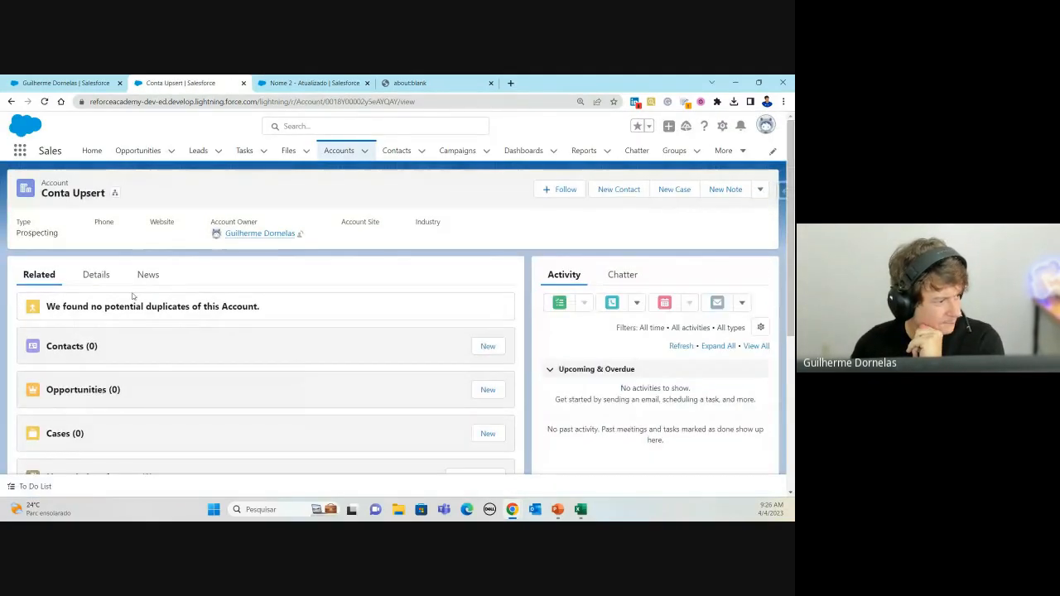
{"action": "left_click", "coordinate": [96, 274]}
{"action": "scroll", "coordinate": [161, 299], "scroll_direction": "down", "scroll_amount": 1}
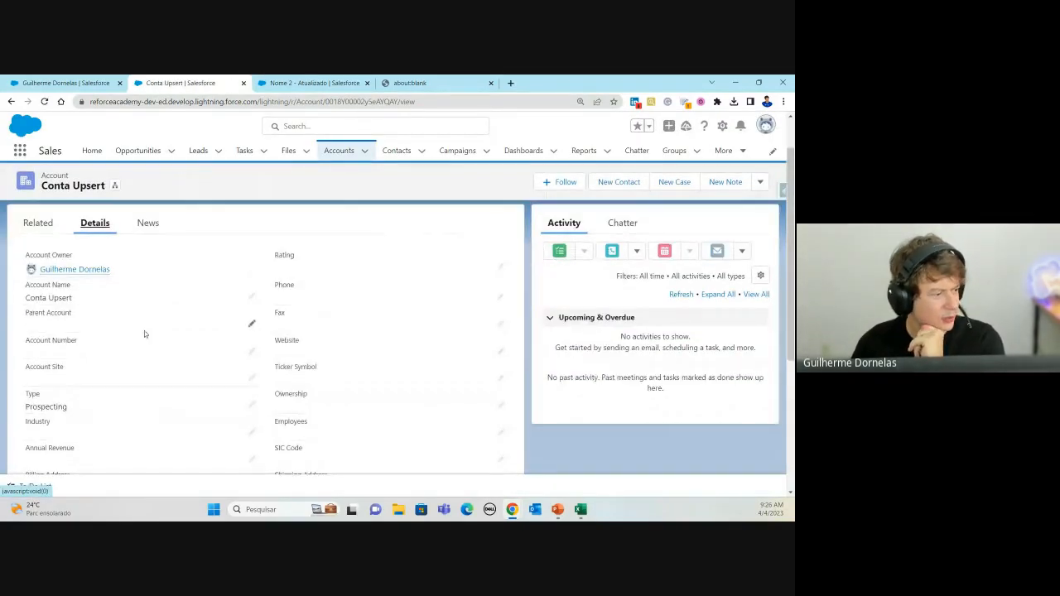
{"action": "scroll", "coordinate": [323, 325], "scroll_direction": "down", "scroll_amount": 5}
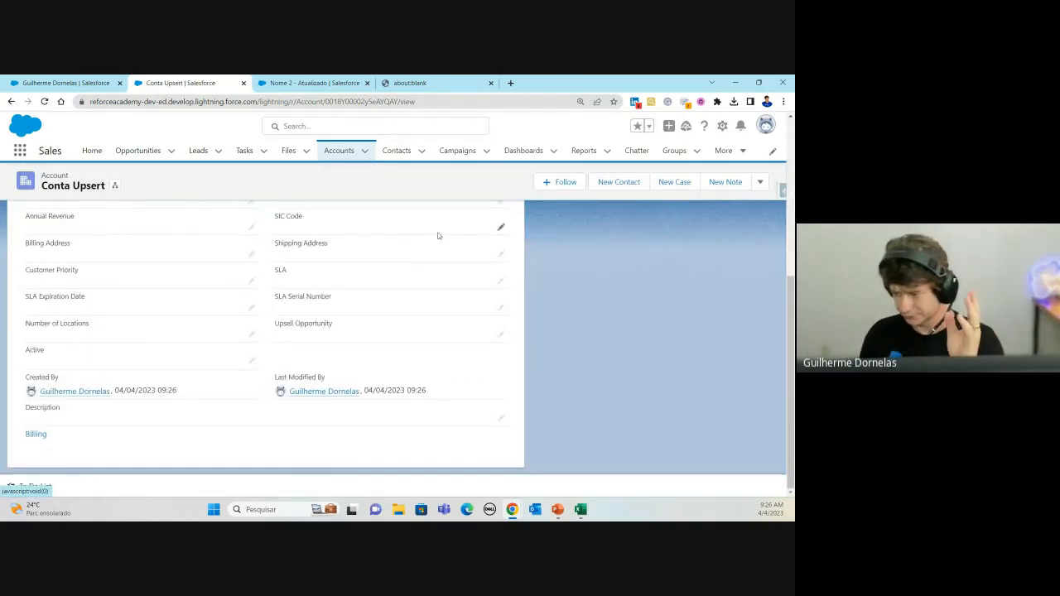
{"action": "scroll", "coordinate": [477, 176], "scroll_direction": "up", "scroll_amount": 6}
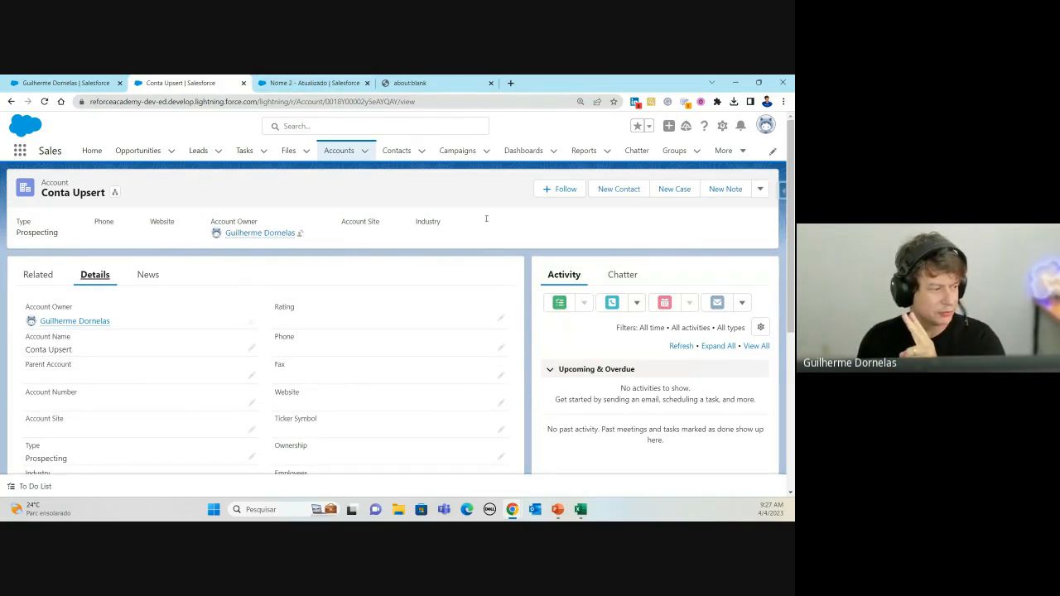
{"action": "left_click", "coordinate": [781, 192]}
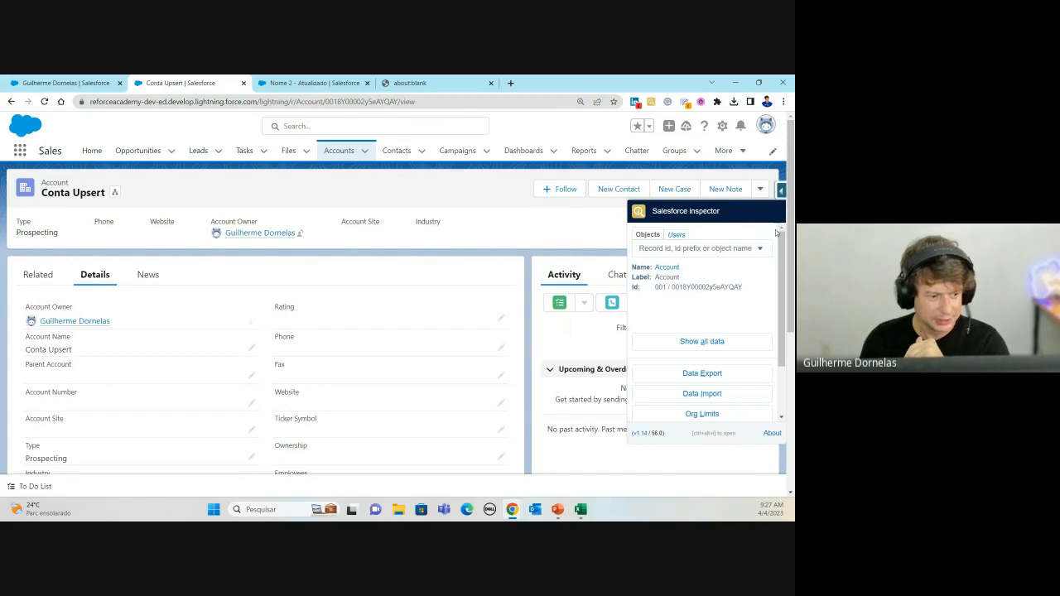
Step: In Show all data, set the Description to 'Conta Teste' and save
{"action": "left_click", "coordinate": [688, 347]}
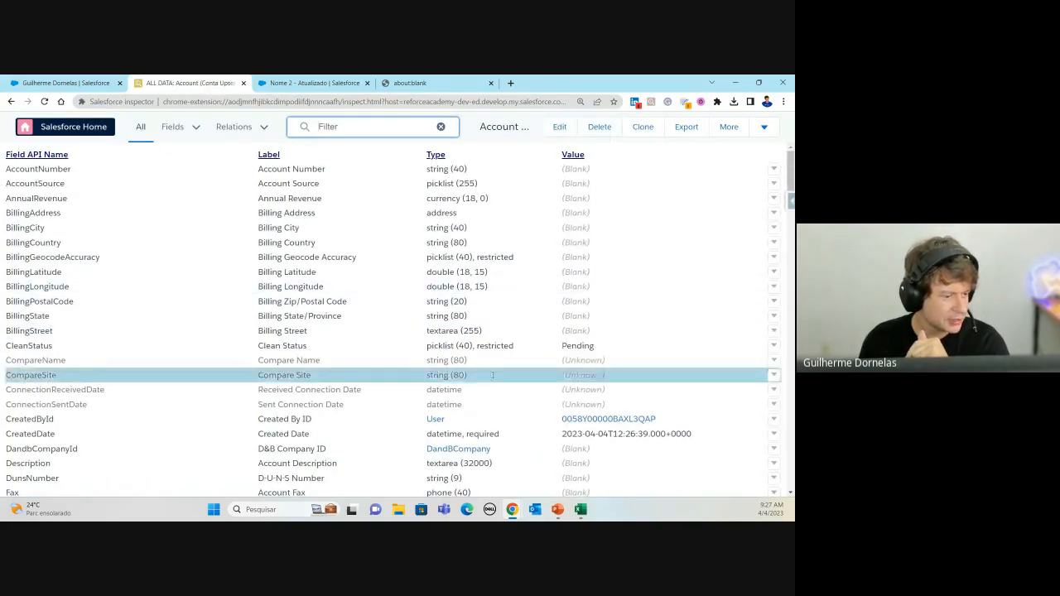
{"action": "scroll", "coordinate": [356, 406], "scroll_direction": "down", "scroll_amount": 3}
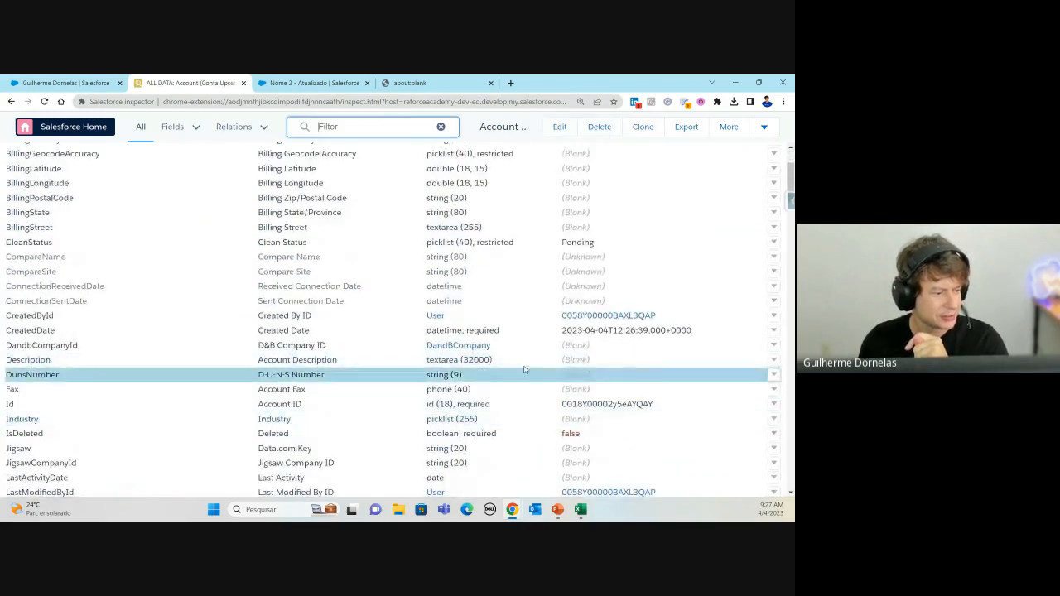
{"action": "double_click", "coordinate": [588, 345]}
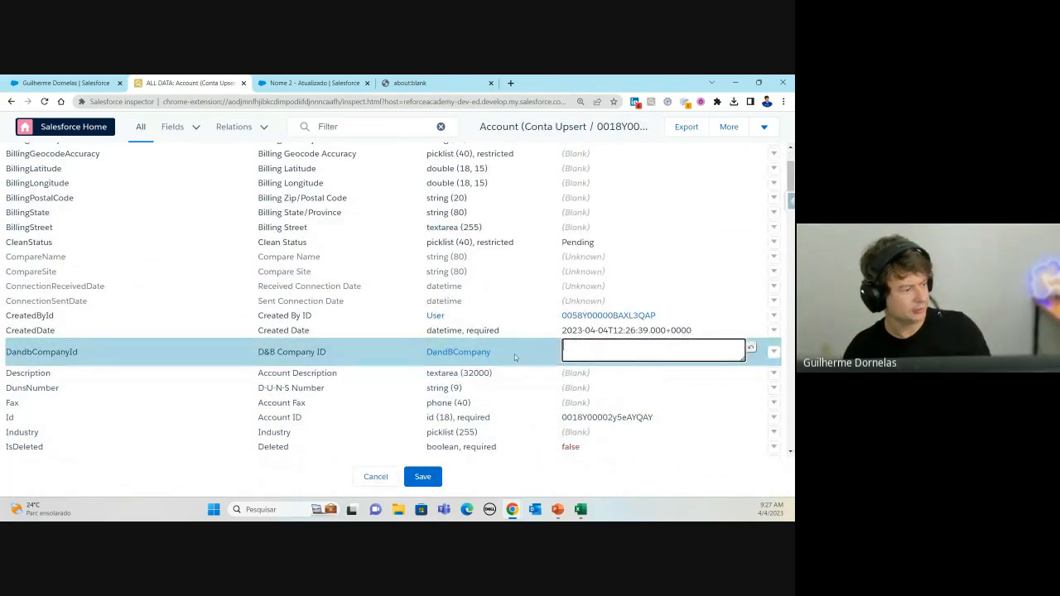
{"action": "double_click", "coordinate": [599, 374]}
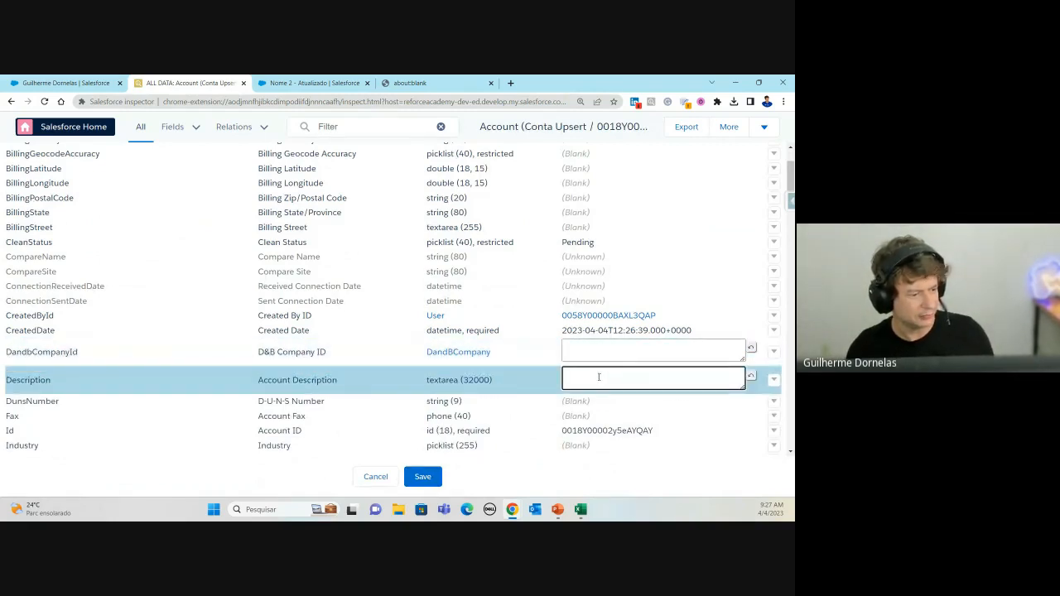
{"action": "type", "text": "Conta "}
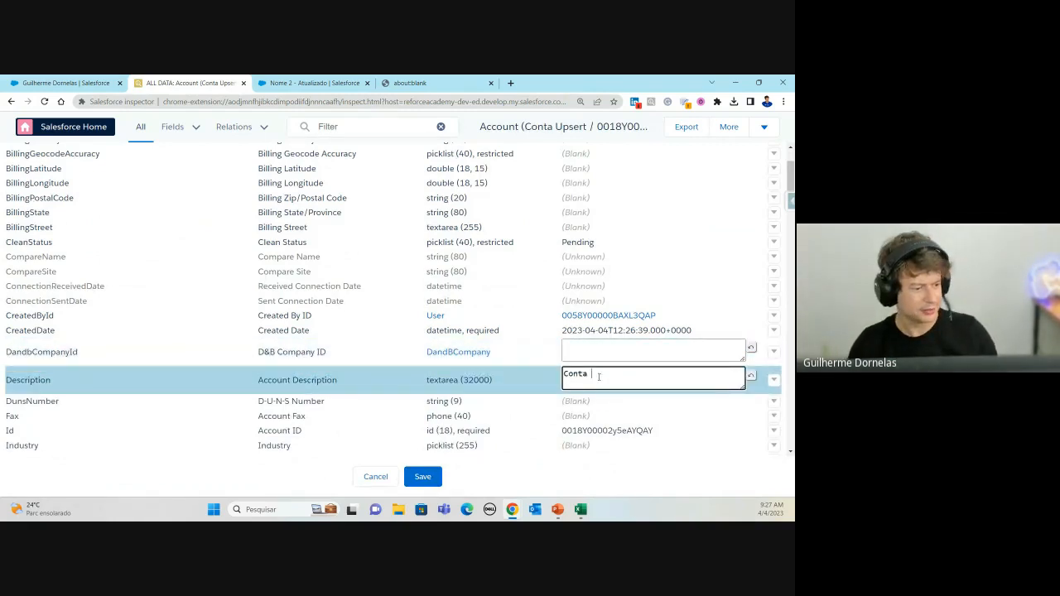
{"action": "type", "text": "Teste"}
{"action": "left_click", "coordinate": [426, 481]}
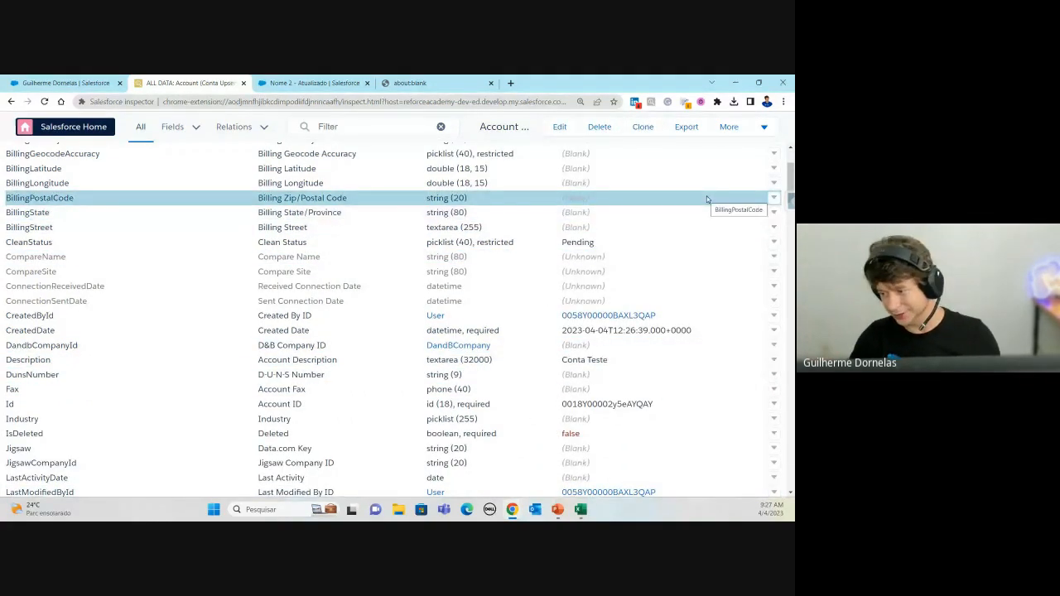
Step: Enter edit mode and cancel without changes, then bring PowerPoint into view
{"action": "scroll", "coordinate": [630, 252], "scroll_direction": "up", "scroll_amount": 3}
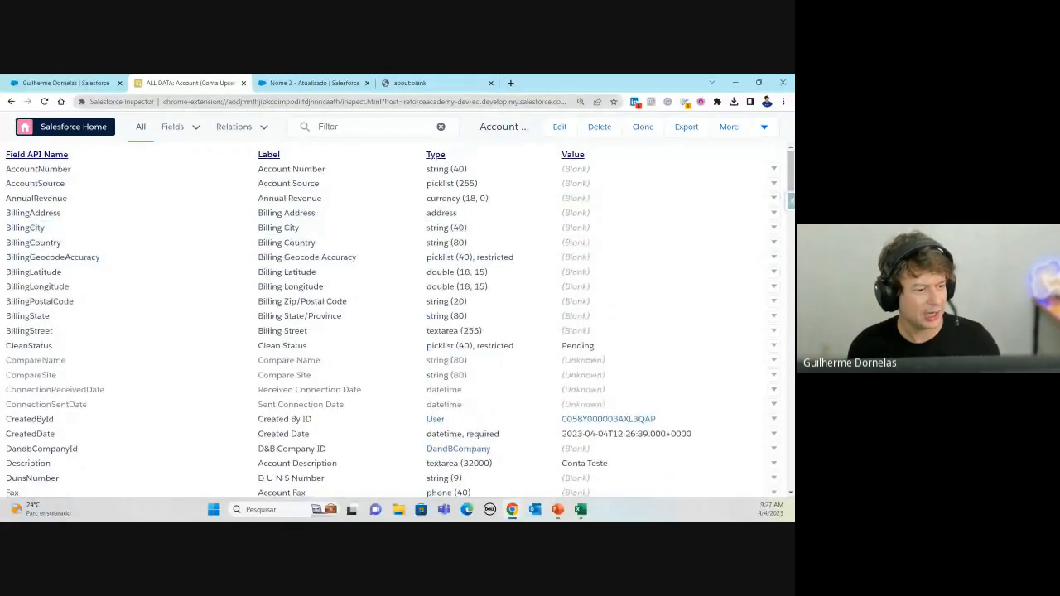
{"action": "left_click", "coordinate": [560, 128]}
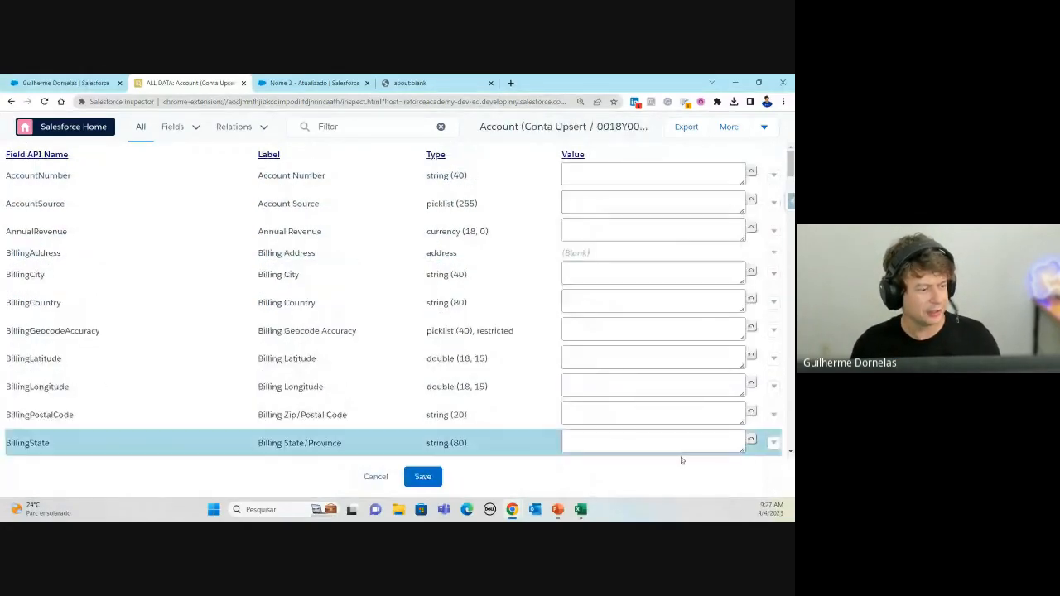
{"action": "left_click", "coordinate": [422, 477]}
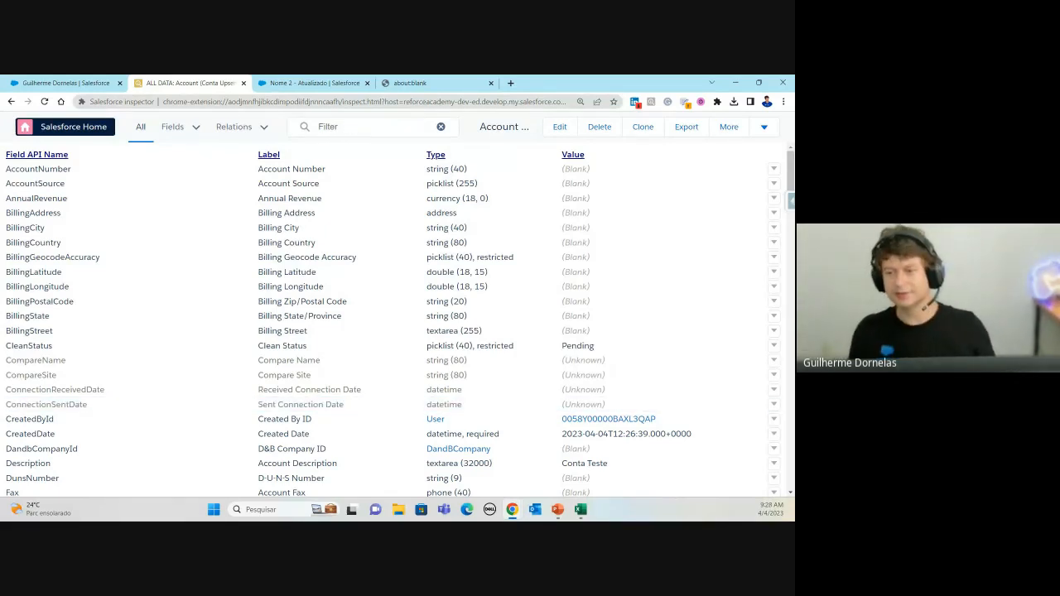
{"action": "key", "text": "alt+Tab"}
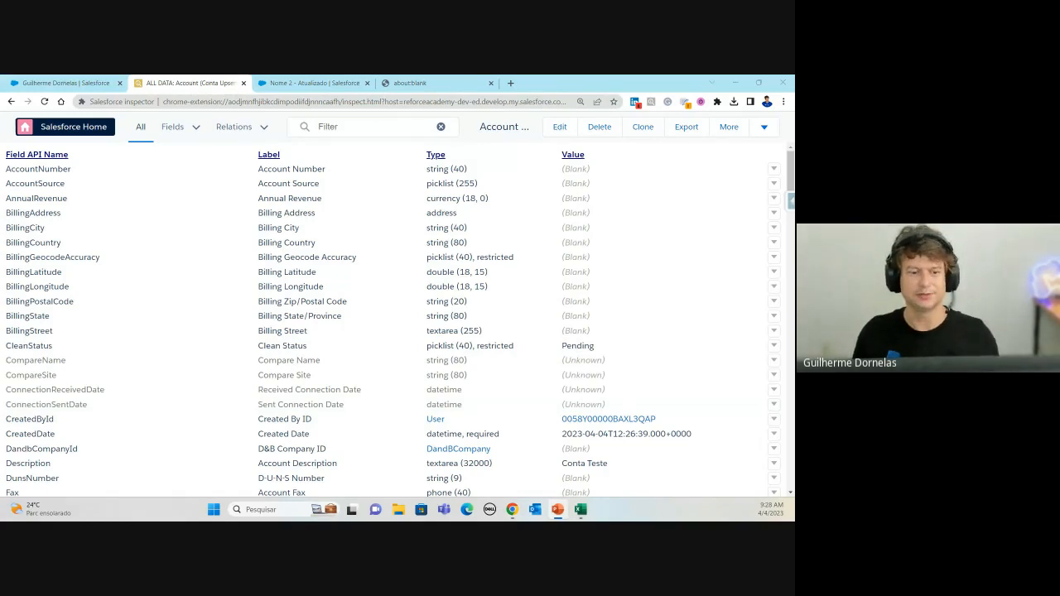
{"action": "left_click_drag", "start_coordinate": [794, 146], "coordinate": [204, 134]}
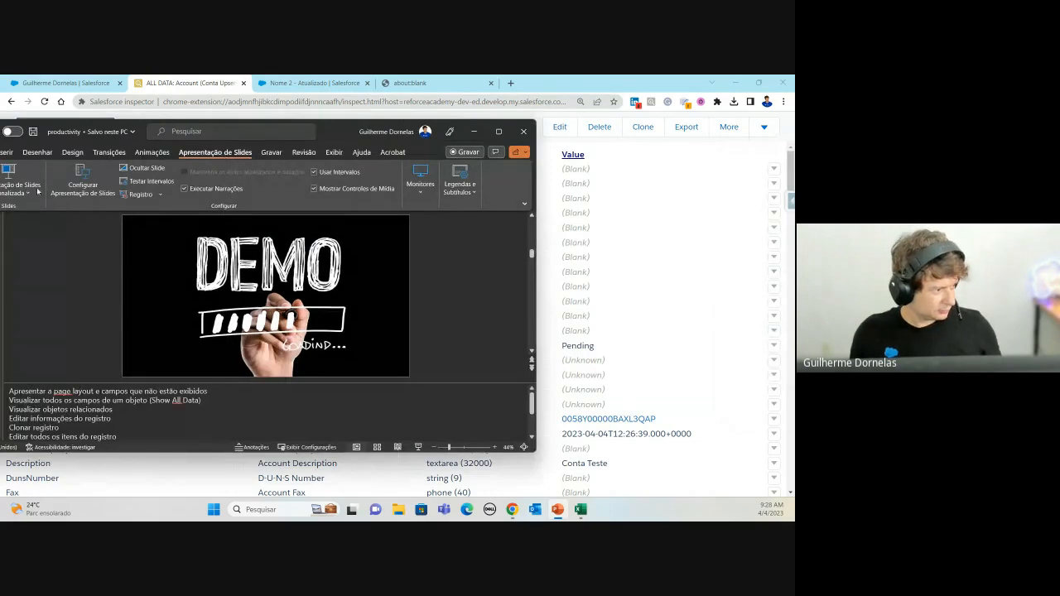
Step: Present from the current DEMO slide and advance two slides to the SOQL definition
{"action": "left_click_drag", "start_coordinate": [336, 138], "coordinate": [478, 138]}
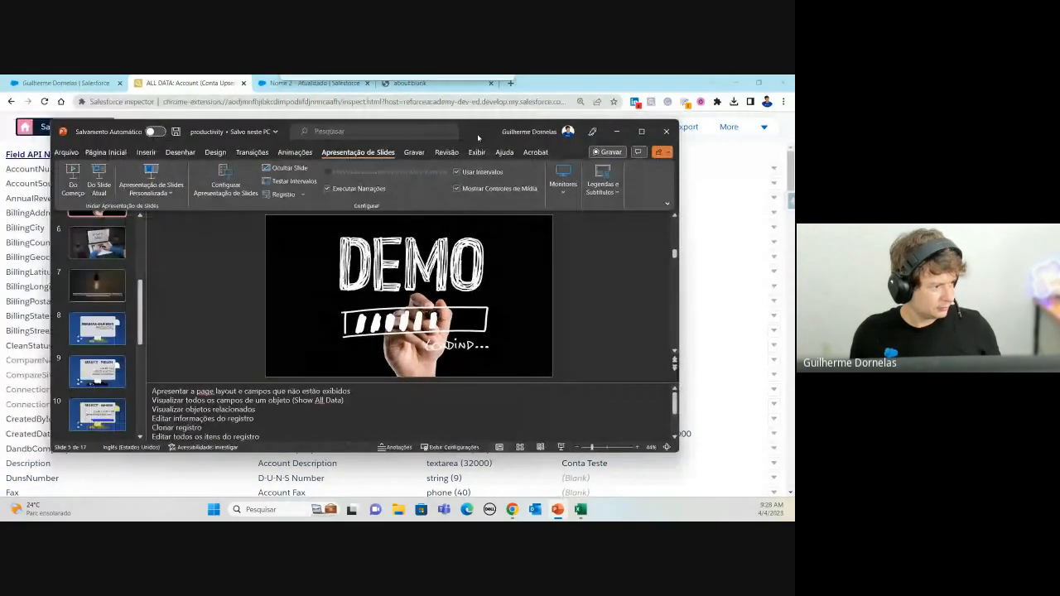
{"action": "left_click", "coordinate": [97, 174]}
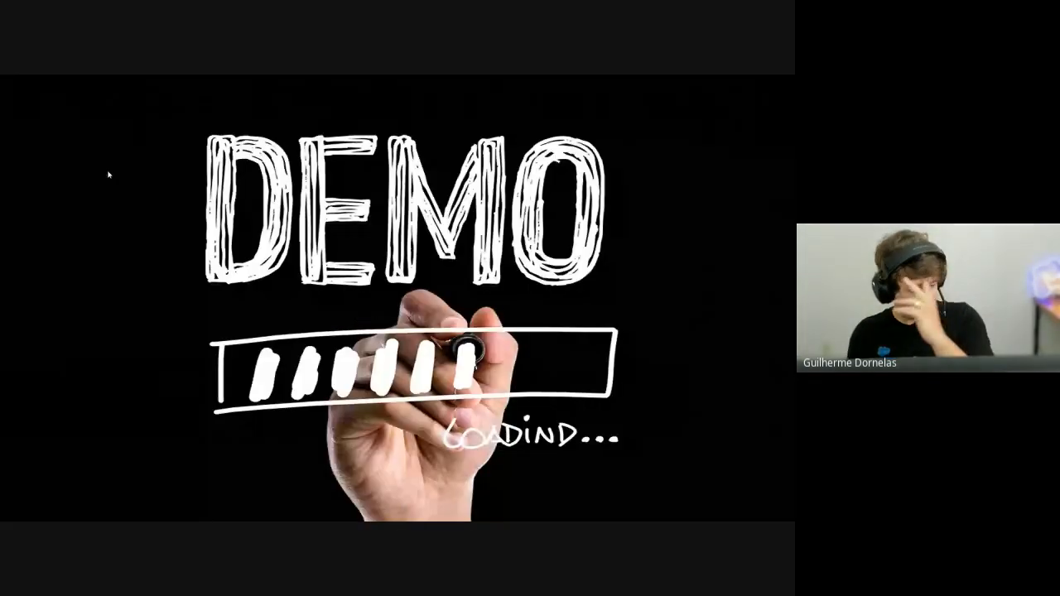
{"action": "key", "text": "Right"}
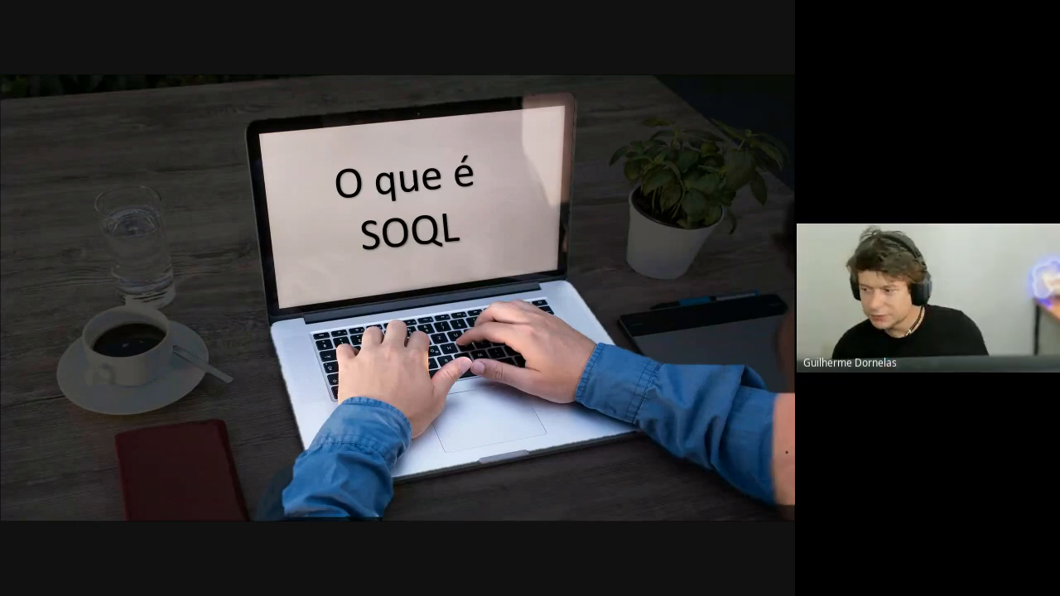
{"action": "key", "text": "Right"}
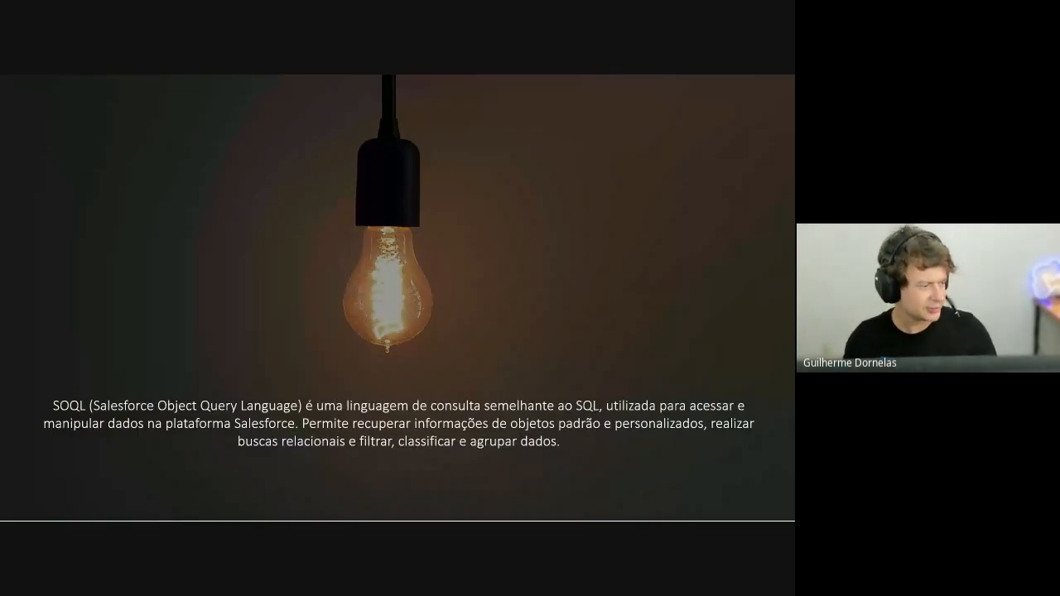
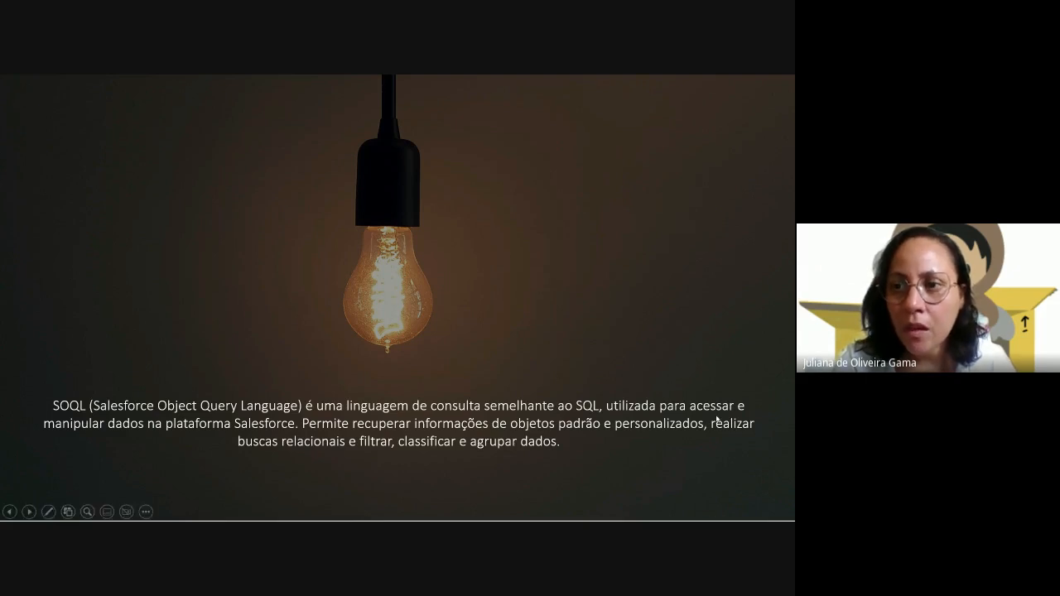
Step: Step to MINHAS QUERIES PREDILETAS and back, end the slideshow, and minimize PowerPoint
{"action": "left_click", "coordinate": [543, 230]}
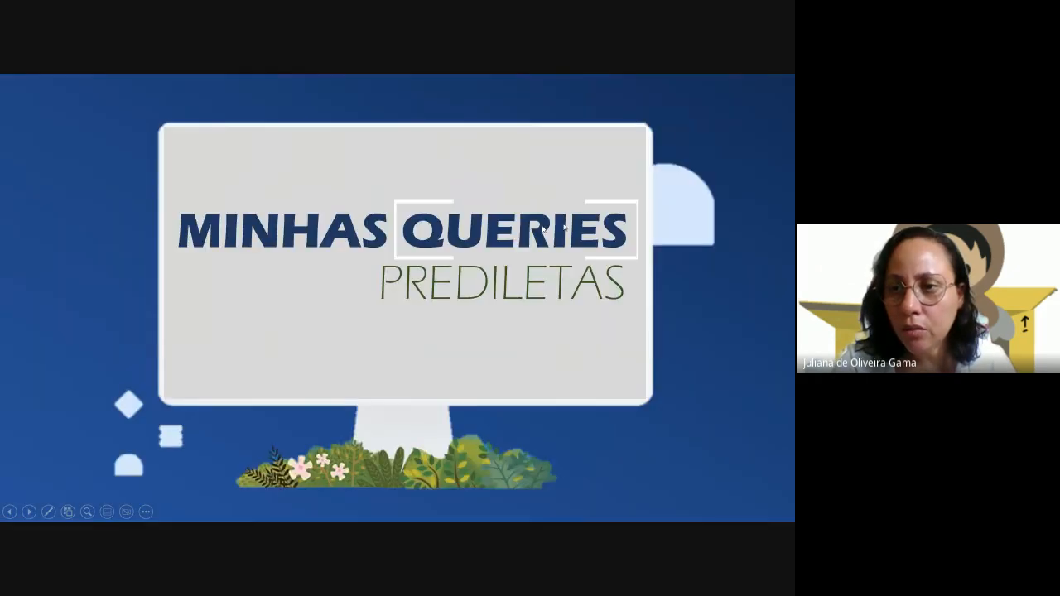
{"action": "left_click", "coordinate": [564, 226]}
{"action": "key", "text": "Escape"}
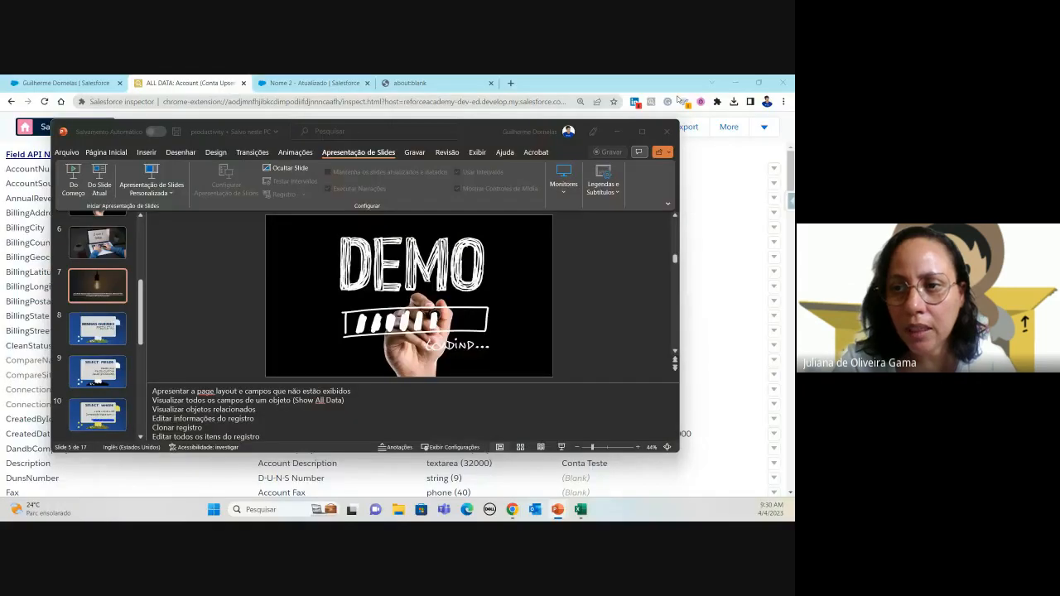
{"action": "left_click", "coordinate": [617, 131]}
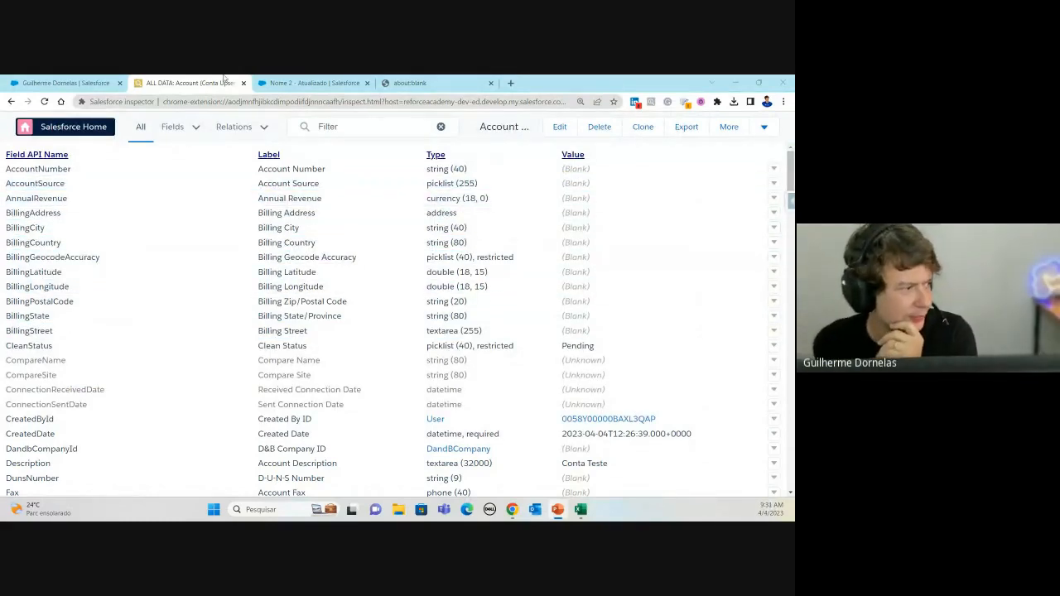
Step: Open the Salesforce inspector extension's details page from the Extensions menu
{"action": "left_click", "coordinate": [66, 82]}
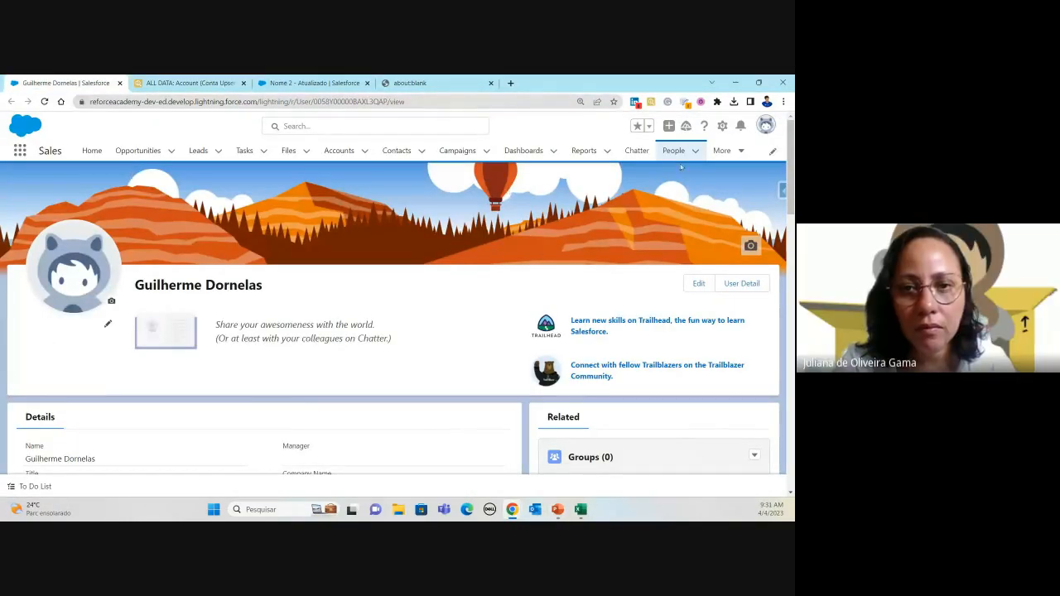
{"action": "left_click", "coordinate": [718, 103]}
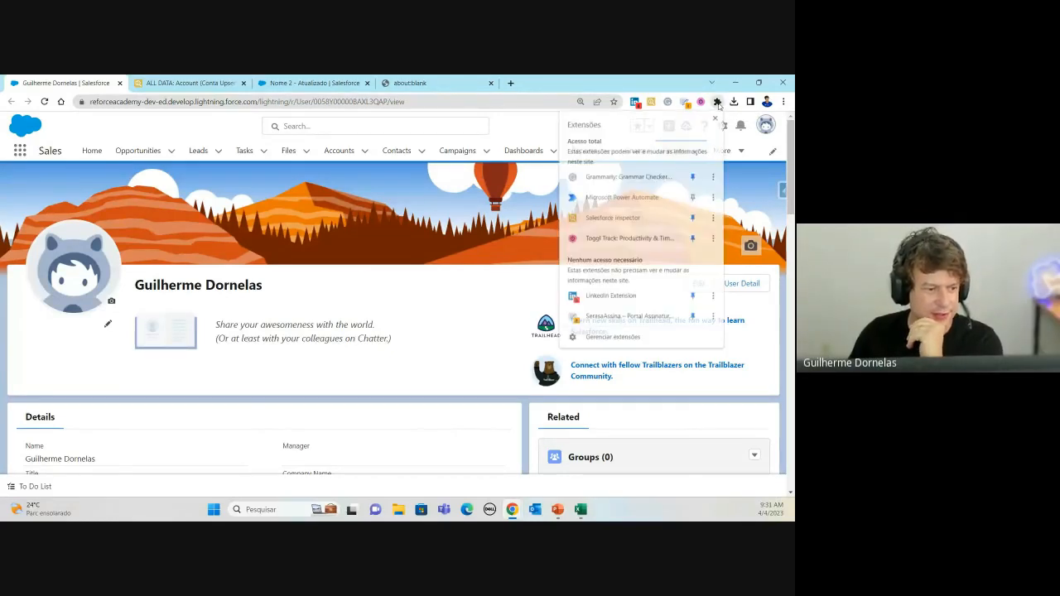
{"action": "left_click", "coordinate": [712, 218]}
{"action": "left_click", "coordinate": [710, 220]}
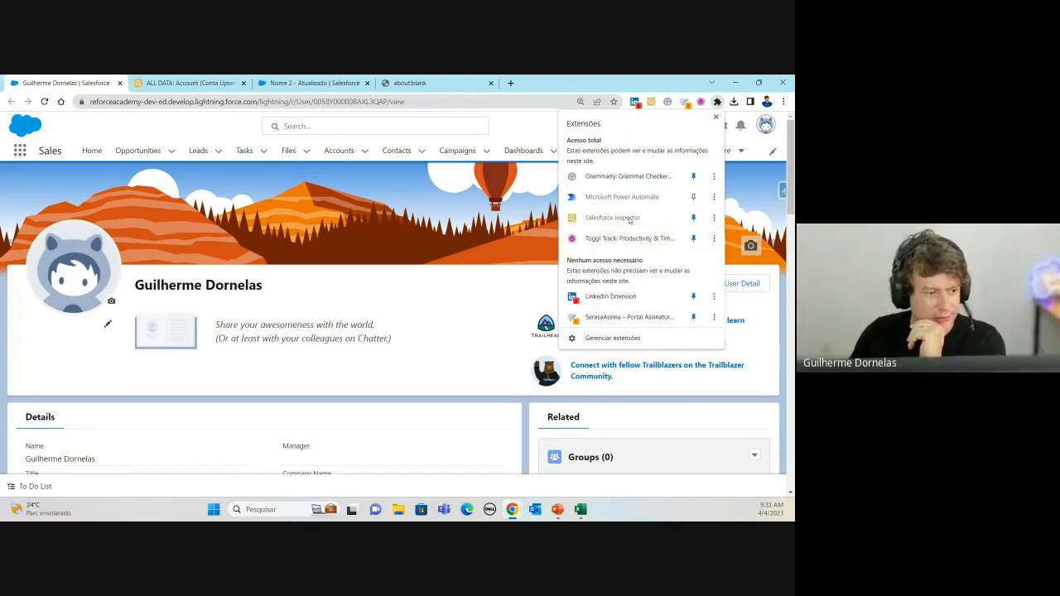
{"action": "left_click", "coordinate": [712, 222]}
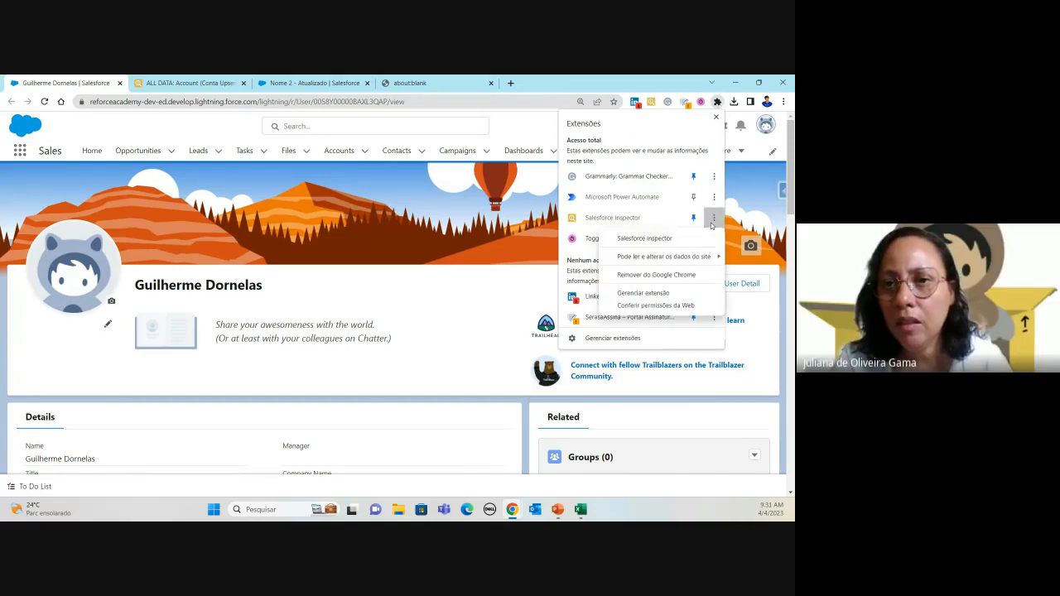
{"action": "left_click", "coordinate": [643, 294]}
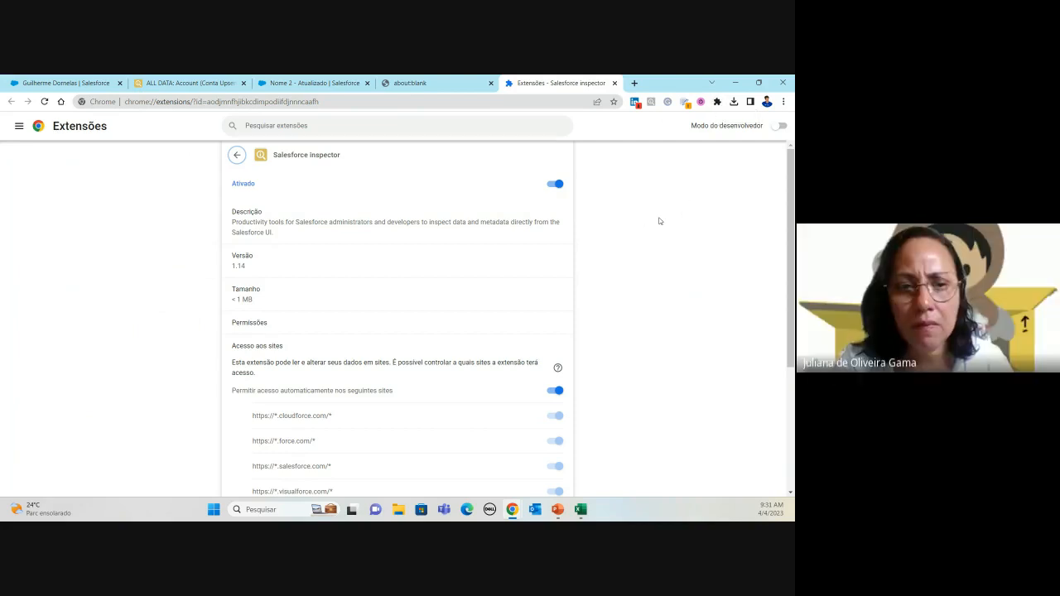
Step: Load the sorenkrabbe/Chrome-Salesforce-inspector GitHub repository in the extension details tab
{"action": "left_click", "coordinate": [323, 82]}
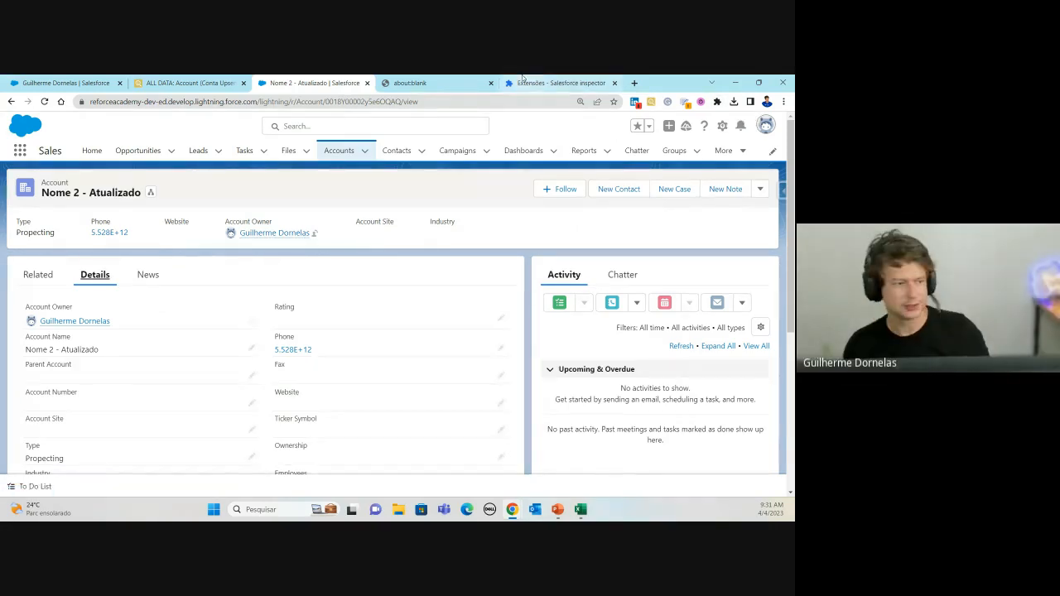
{"action": "left_click", "coordinate": [431, 79]}
{"action": "left_click", "coordinate": [555, 82]}
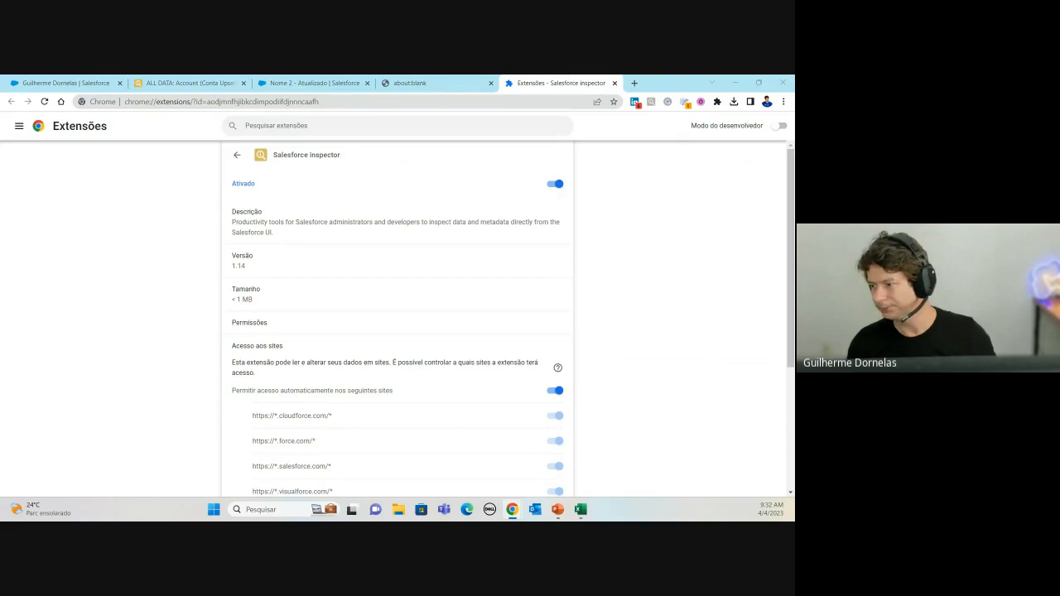
{"action": "left_click", "coordinate": [284, 102]}
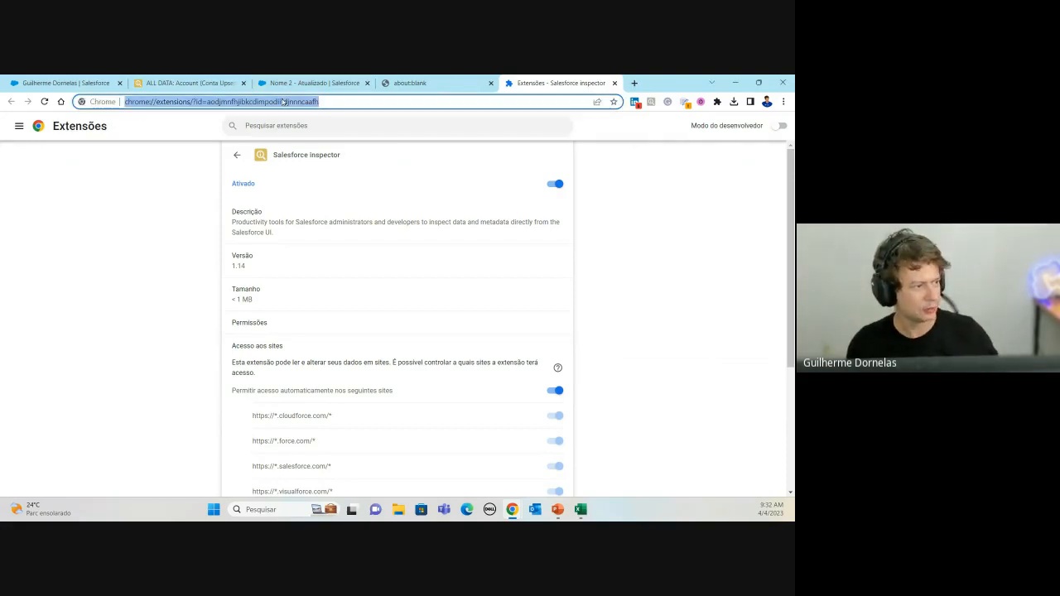
{"action": "type", "text": "https://github.com/sorenkrabbe/Chrome-Salesforce-inspector"}
{"action": "key", "text": "Return"}
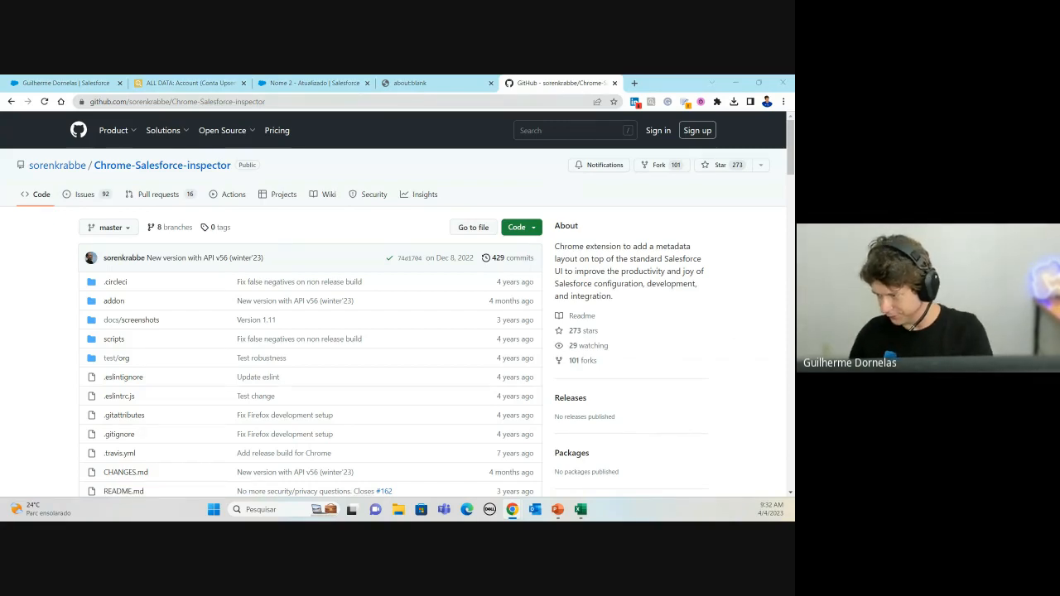
Step: Follow the README Installation section's Add to Chrome link to the Web Store listing
{"action": "scroll", "coordinate": [246, 278], "scroll_direction": "down", "scroll_amount": 1}
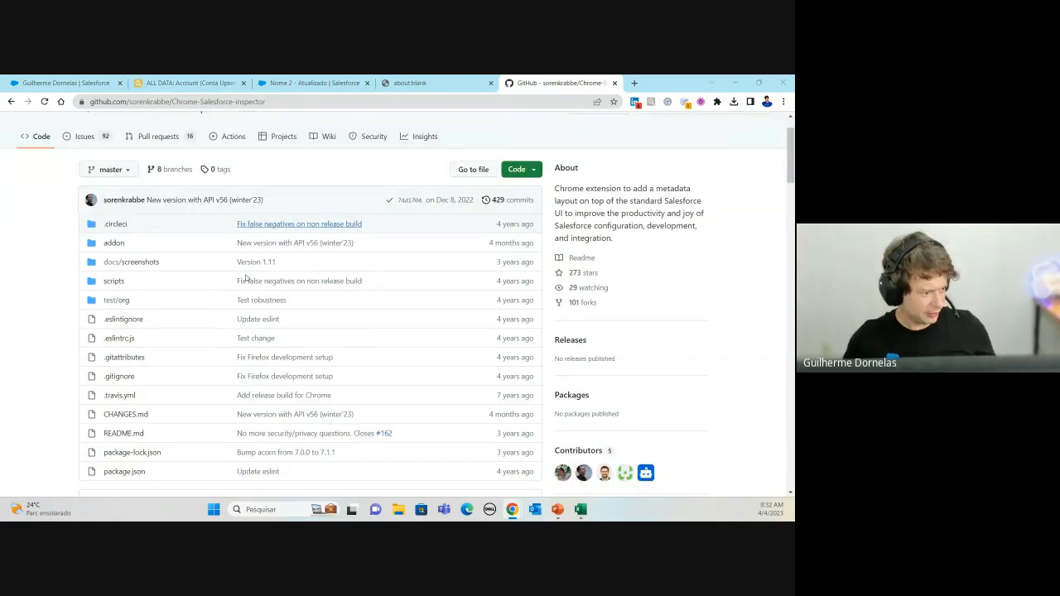
{"action": "scroll", "coordinate": [305, 275], "scroll_direction": "down", "scroll_amount": 1}
{"action": "scroll", "coordinate": [498, 152], "scroll_direction": "up", "scroll_amount": 2}
{"action": "scroll", "coordinate": [560, 373], "scroll_direction": "down", "scroll_amount": 8}
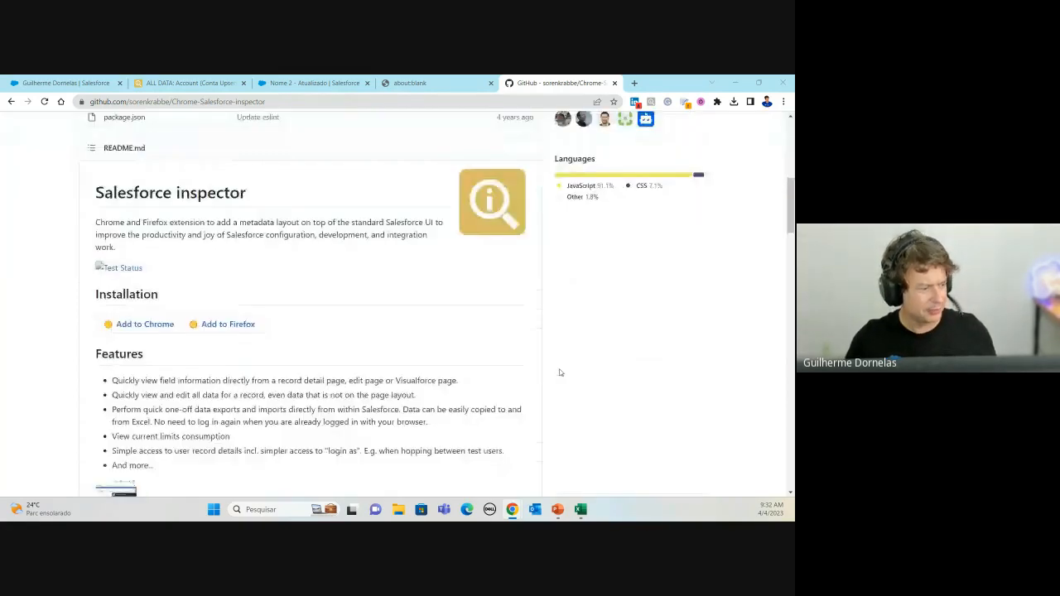
{"action": "scroll", "coordinate": [558, 301], "scroll_direction": "up", "scroll_amount": 2}
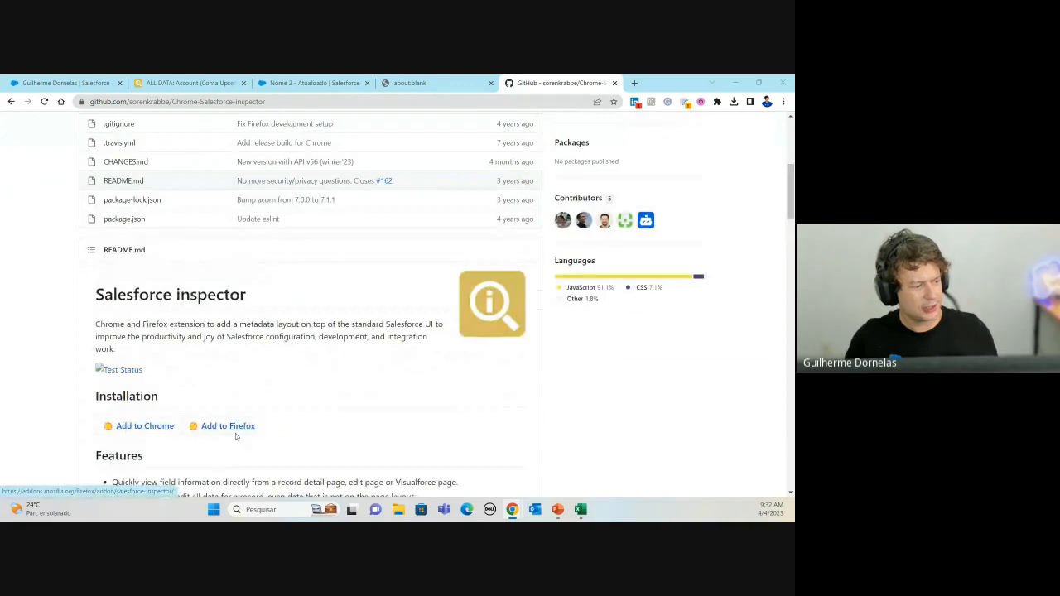
{"action": "scroll", "coordinate": [246, 433], "scroll_direction": "up", "scroll_amount": 6}
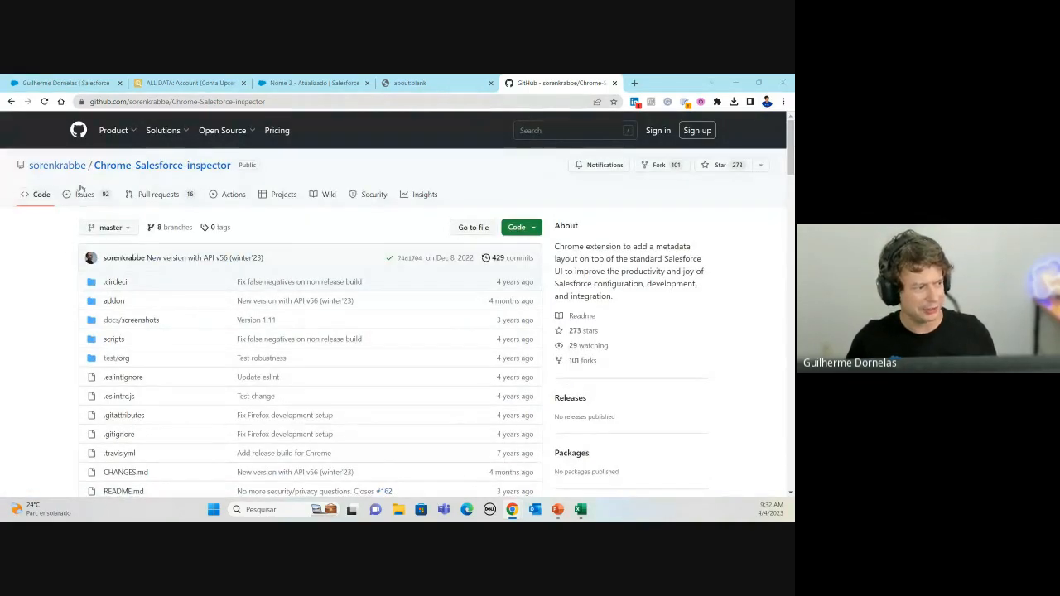
{"action": "scroll", "coordinate": [322, 236], "scroll_direction": "down", "scroll_amount": 3}
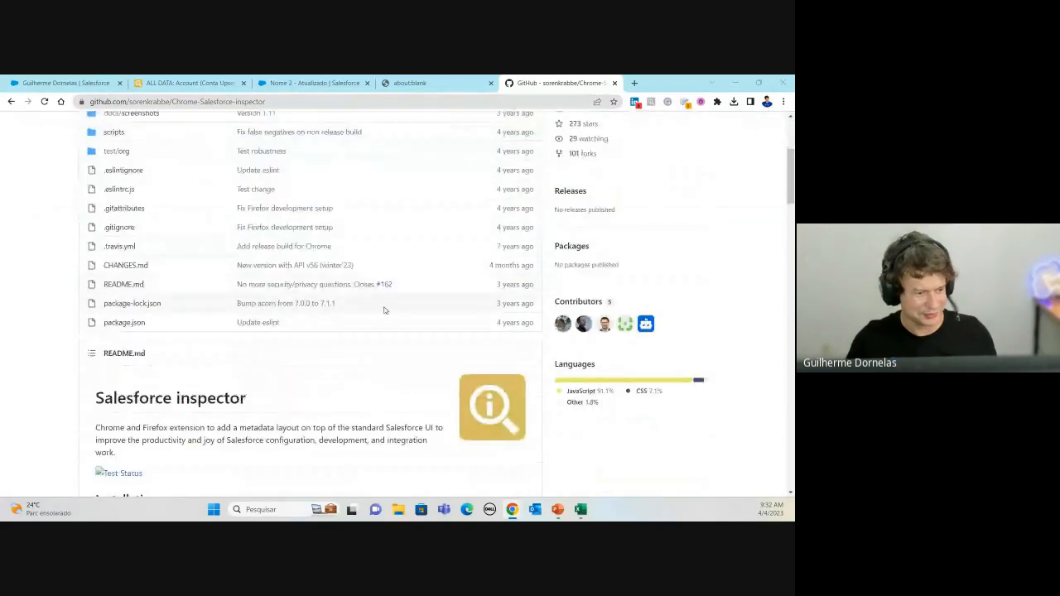
{"action": "scroll", "coordinate": [372, 346], "scroll_direction": "down", "scroll_amount": 2}
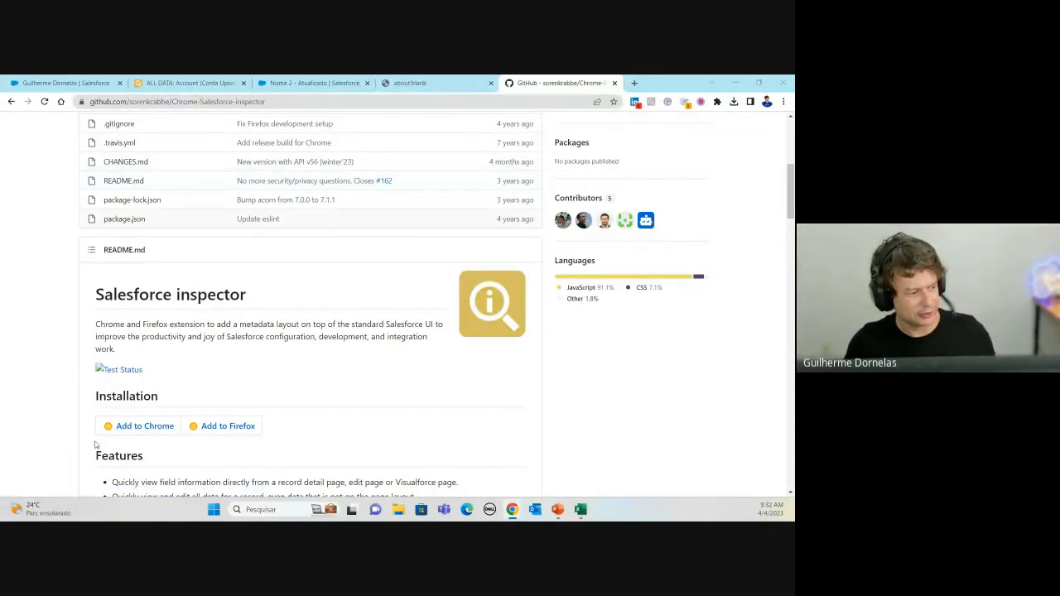
{"action": "left_click", "coordinate": [125, 427]}
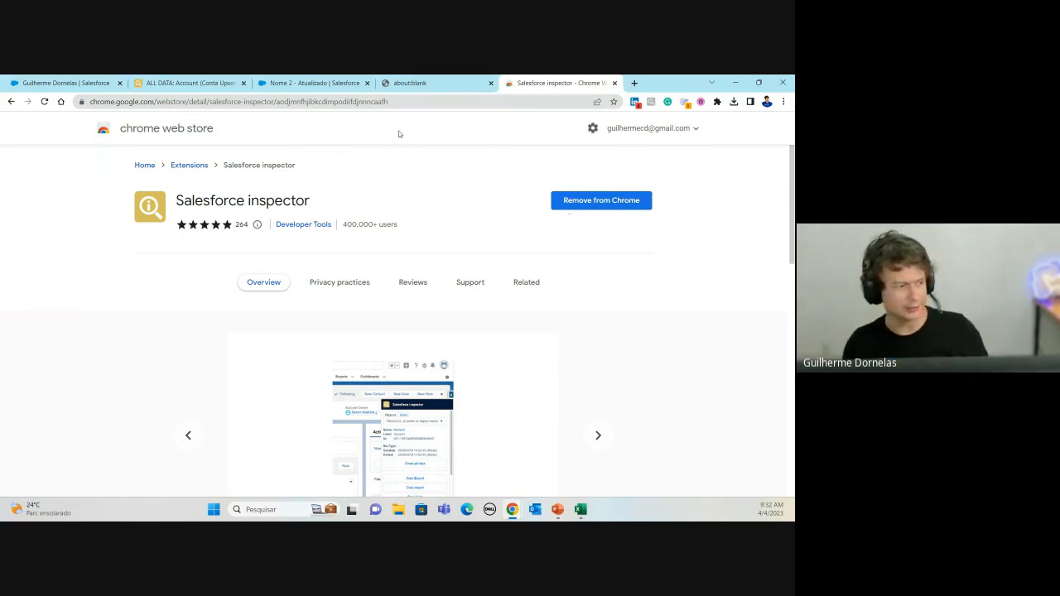
Step: Switch to the Nome 2 - Atualizado tab and bring the 'productivity' presentation back maximized
{"action": "left_click", "coordinate": [307, 84]}
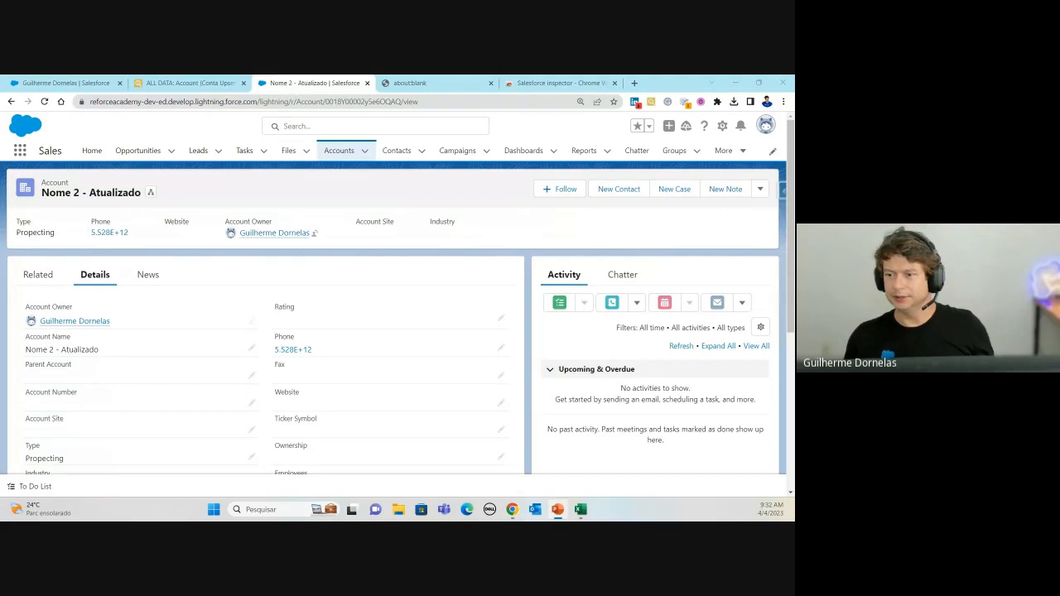
{"action": "left_click_drag", "start_coordinate": [793, 236], "coordinate": [455, 154]}
{"action": "double_click", "coordinate": [455, 155]}
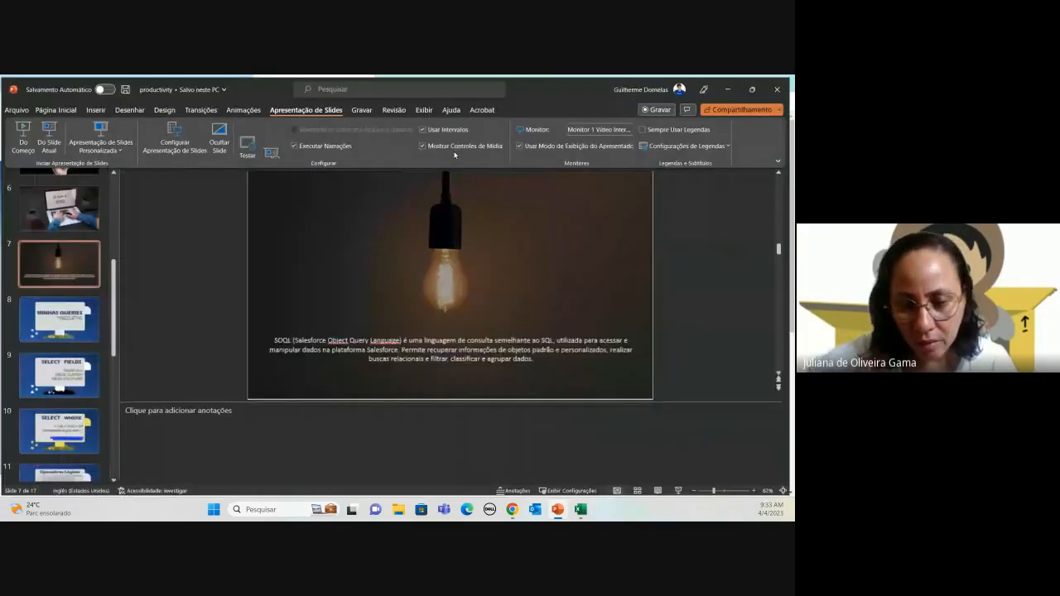
Step: Present from slide 7 through MINHAS QUERIES PREDILETAS to SELECT FIELDS, then end the slideshow
{"action": "left_click", "coordinate": [48, 143]}
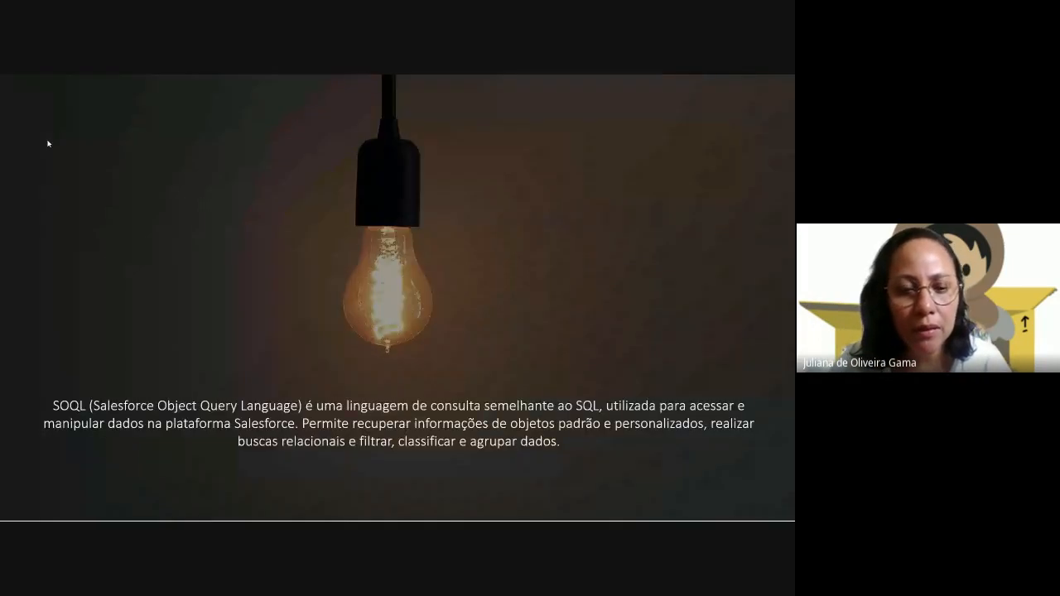
{"action": "left_click", "coordinate": [576, 235]}
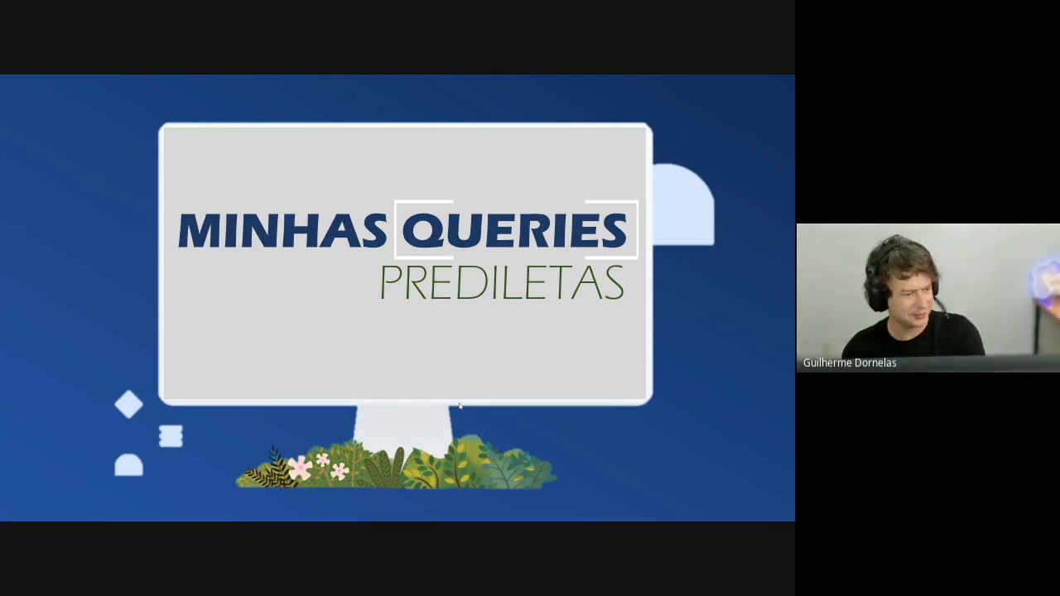
{"action": "left_click", "coordinate": [389, 352]}
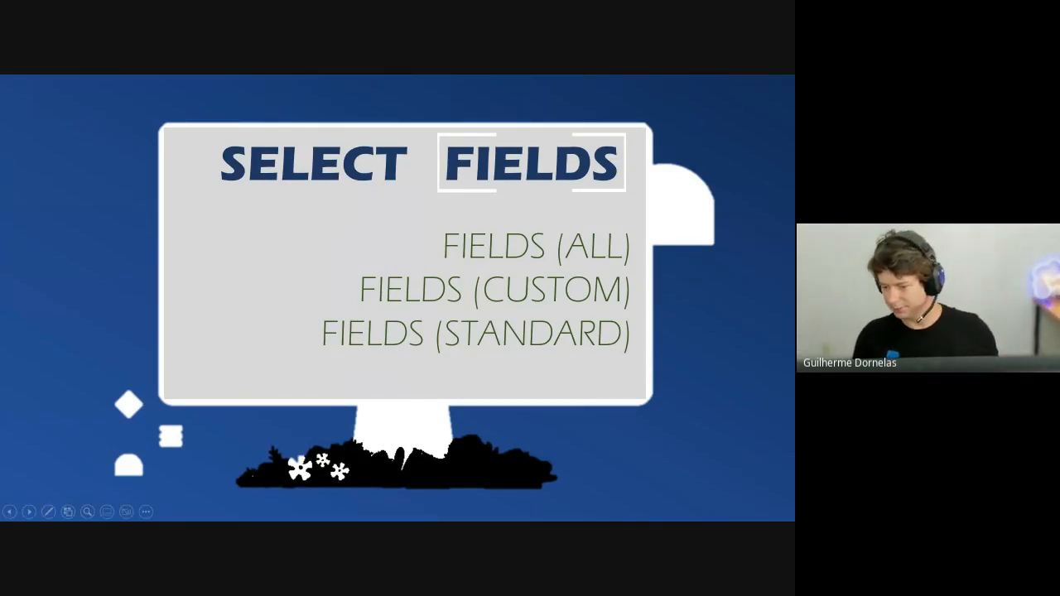
{"action": "key", "text": "super+d"}
{"action": "key", "text": "super+d"}
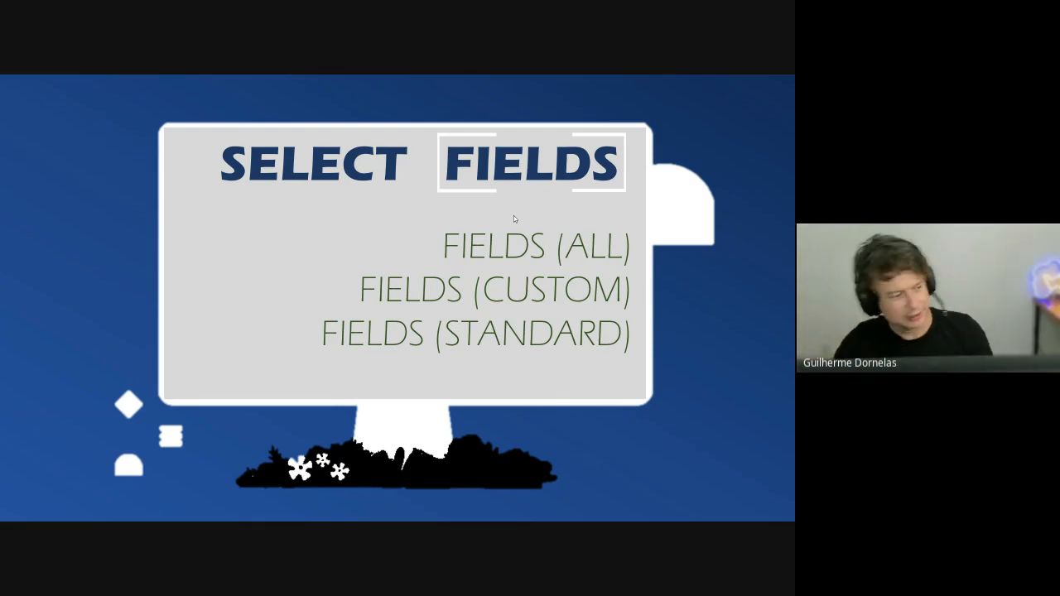
{"action": "key", "text": "Escape"}
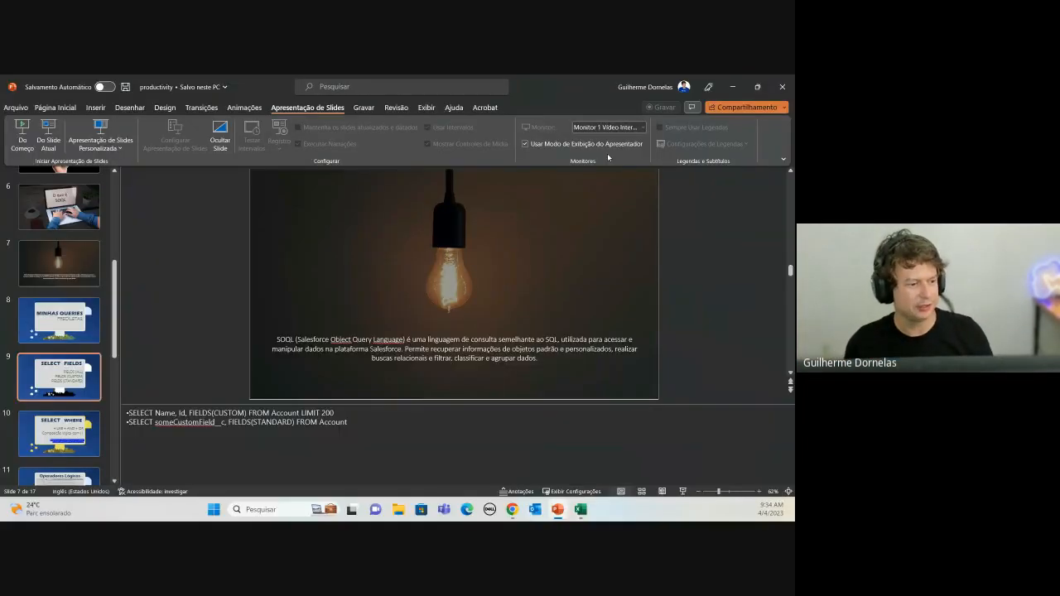
Step: Switch to the browser and open Salesforce Inspector's Data Export page
{"action": "key", "text": "alt+Tab"}
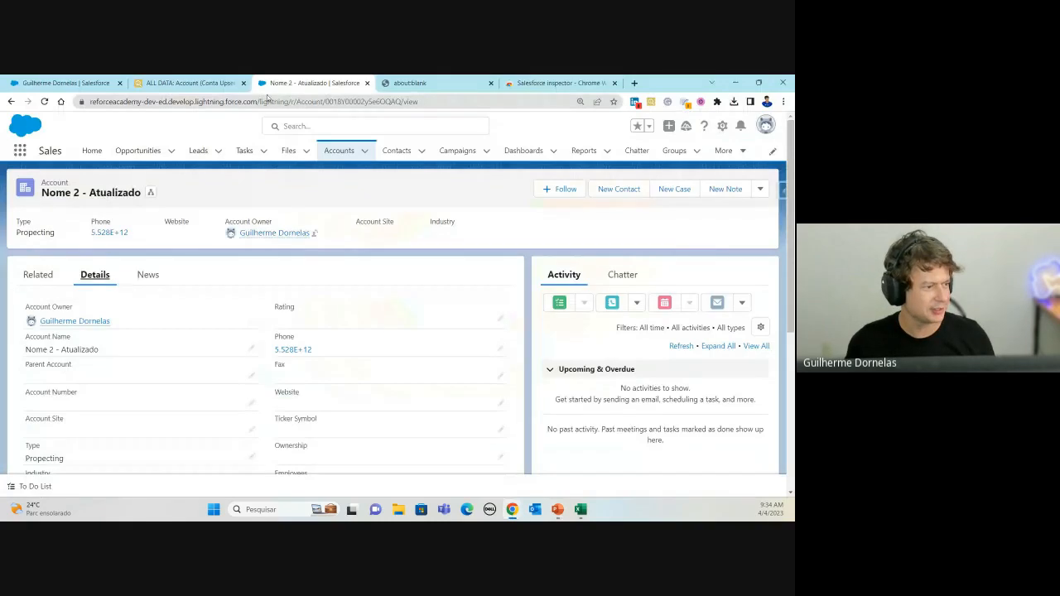
{"action": "left_click", "coordinate": [781, 190]}
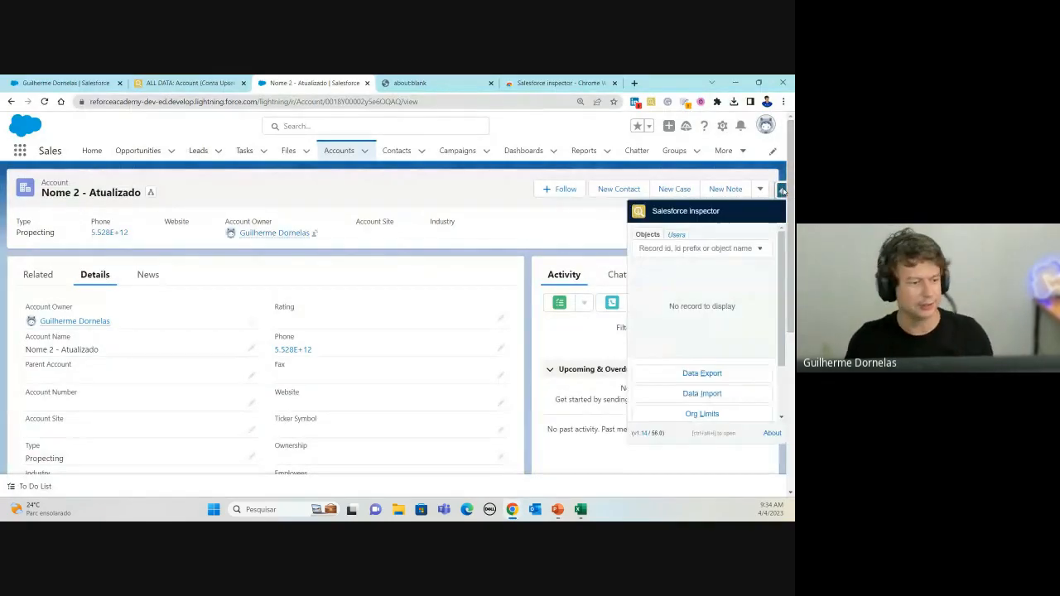
{"action": "left_click", "coordinate": [789, 194]}
{"action": "left_click", "coordinate": [782, 191]}
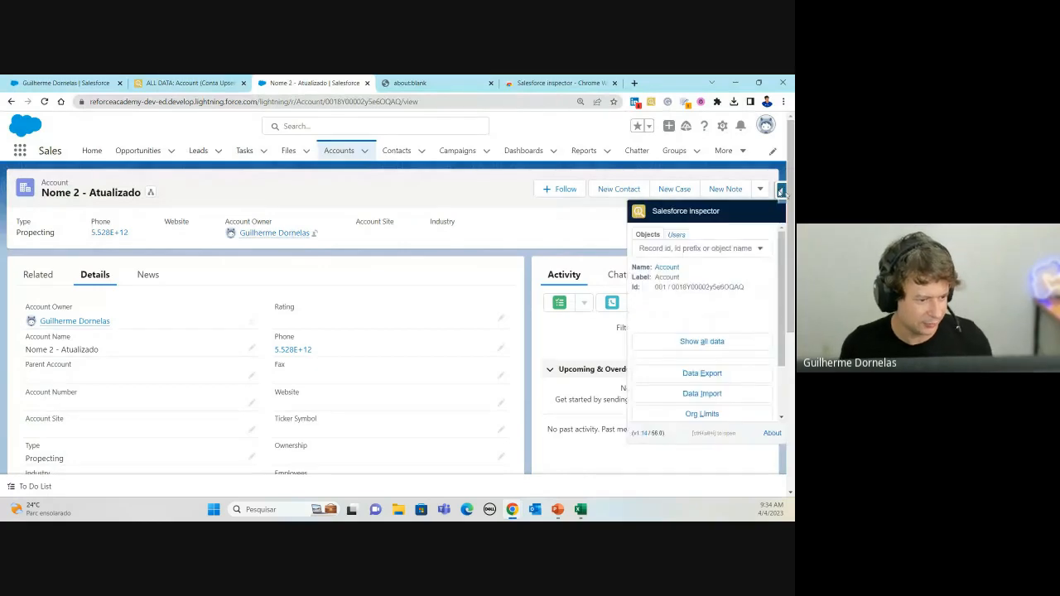
{"action": "left_click", "coordinate": [701, 374]}
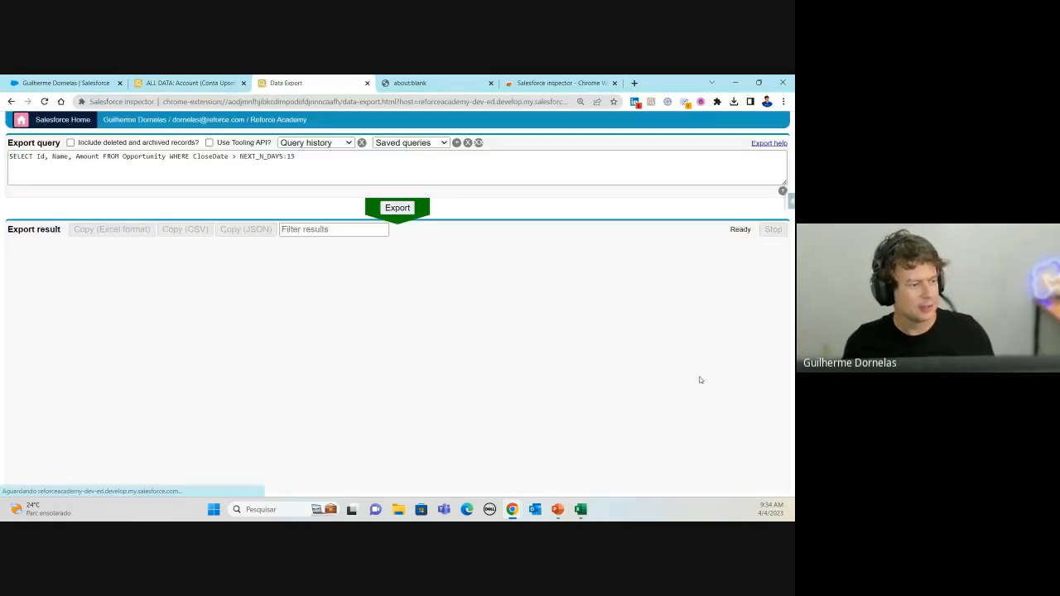
Step: Delete the old Opportunity NEXT_N_DAYS:15 query from the query box
{"action": "left_click", "coordinate": [356, 159]}
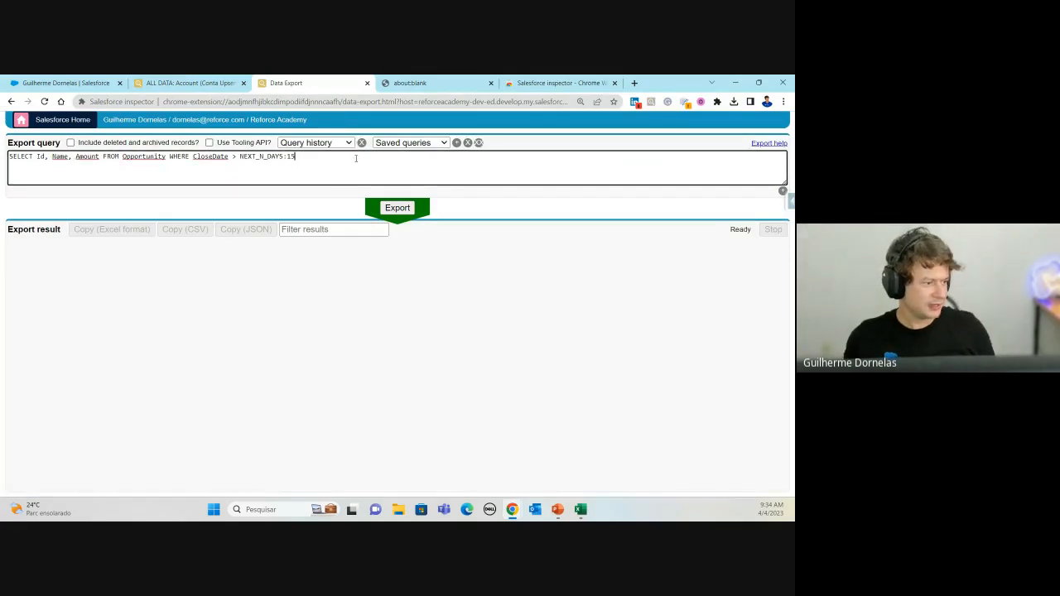
{"action": "key", "text": "ctrl+a"}
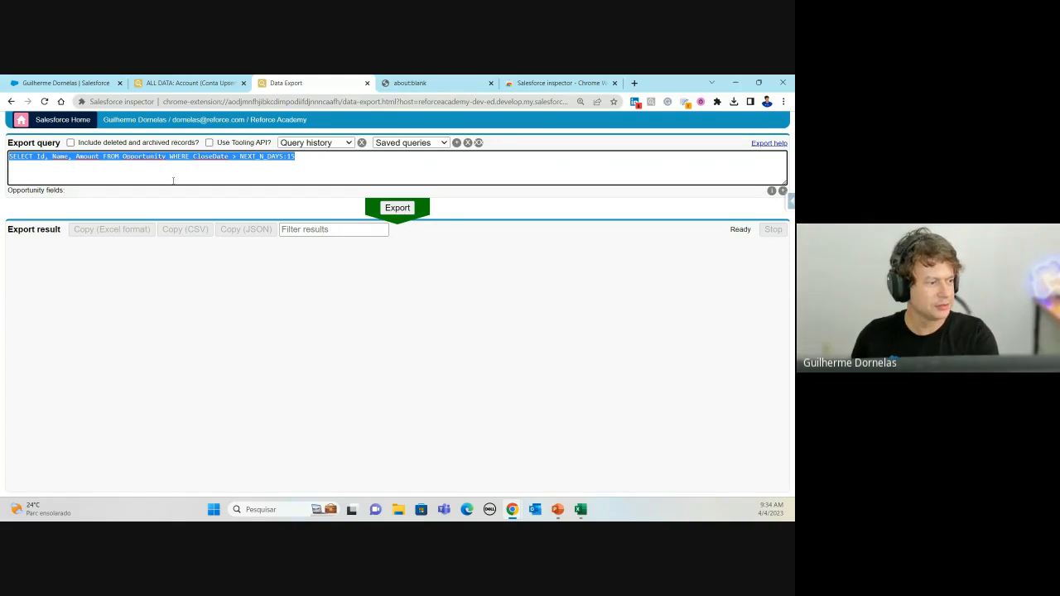
{"action": "key", "text": "BackSpace"}
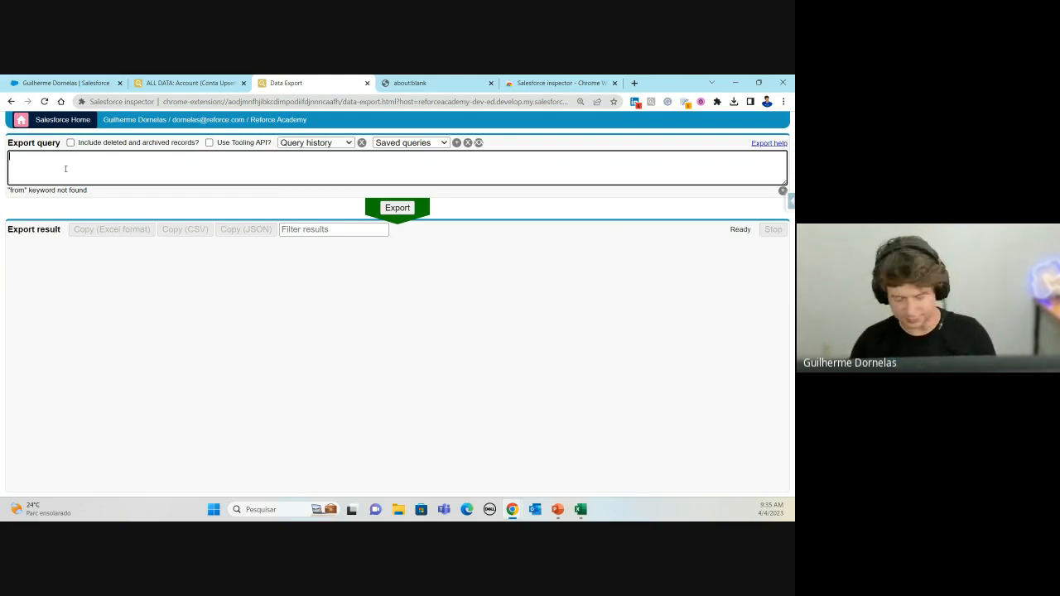
Step: Write the query SELECT name FROM opportunity on two lines
{"action": "type", "text": "SELECT"}
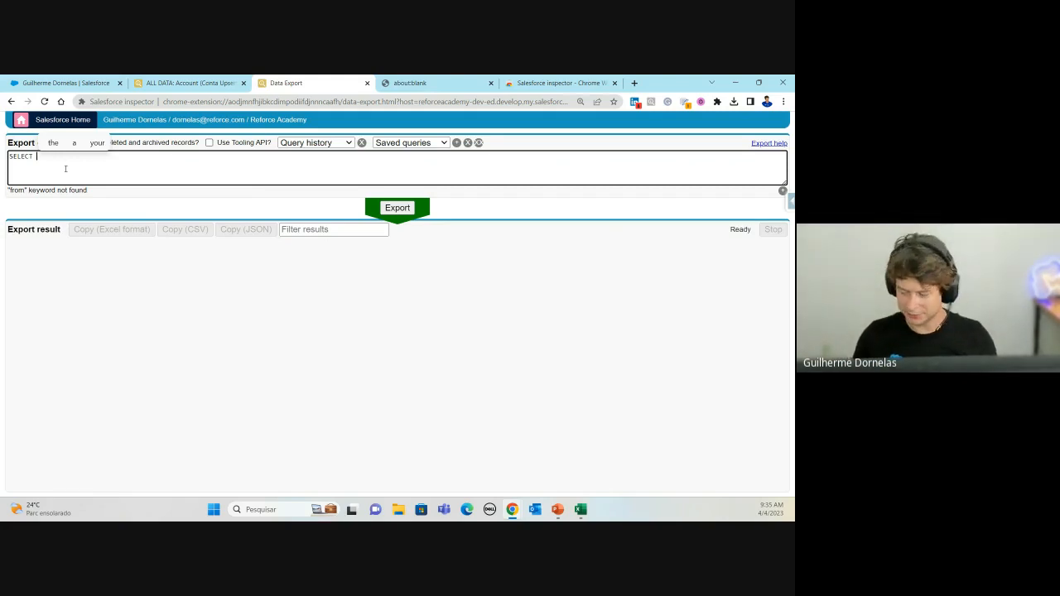
{"action": "key", "text": "Return"}
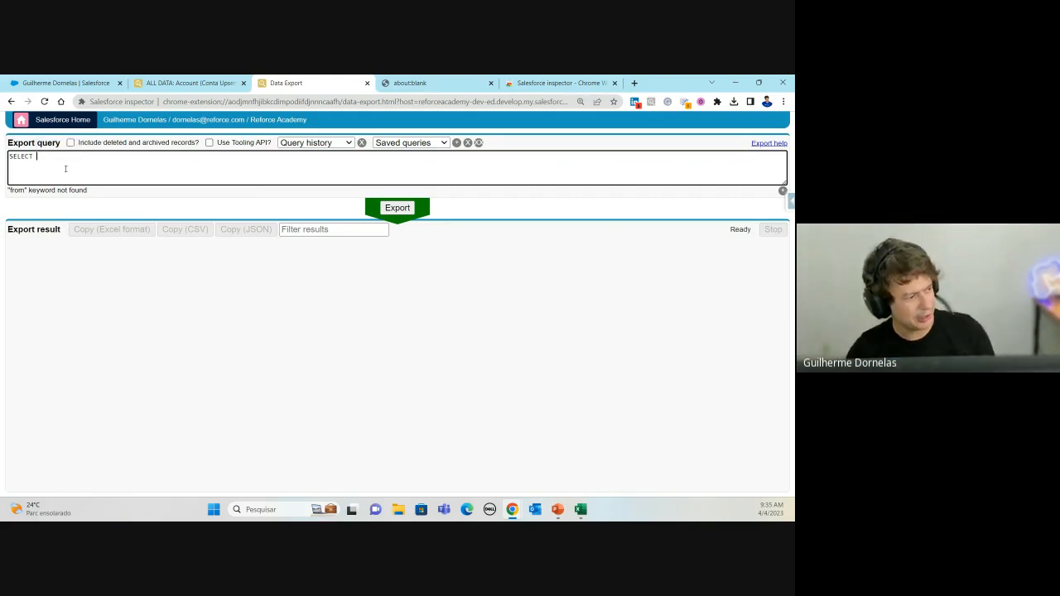
{"action": "type", "text": "FROM"}
{"action": "key", "text": "BackSpace"}
{"action": "key", "text": "BackSpace"}
{"action": "key", "text": "BackSpace"}
{"action": "key", "text": "BackSpace"}
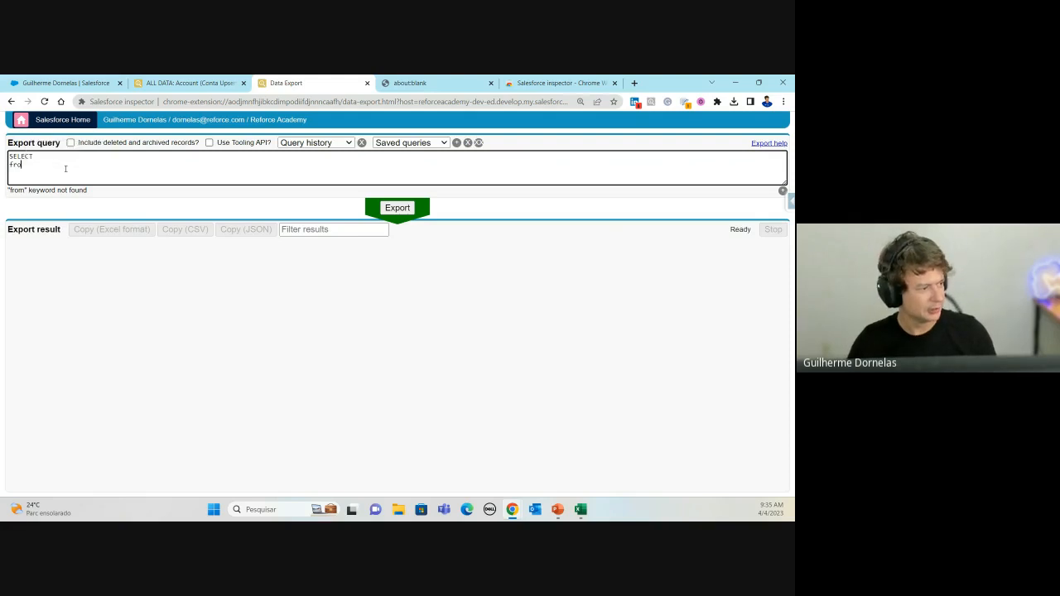
{"action": "type", "text": "FROM"}
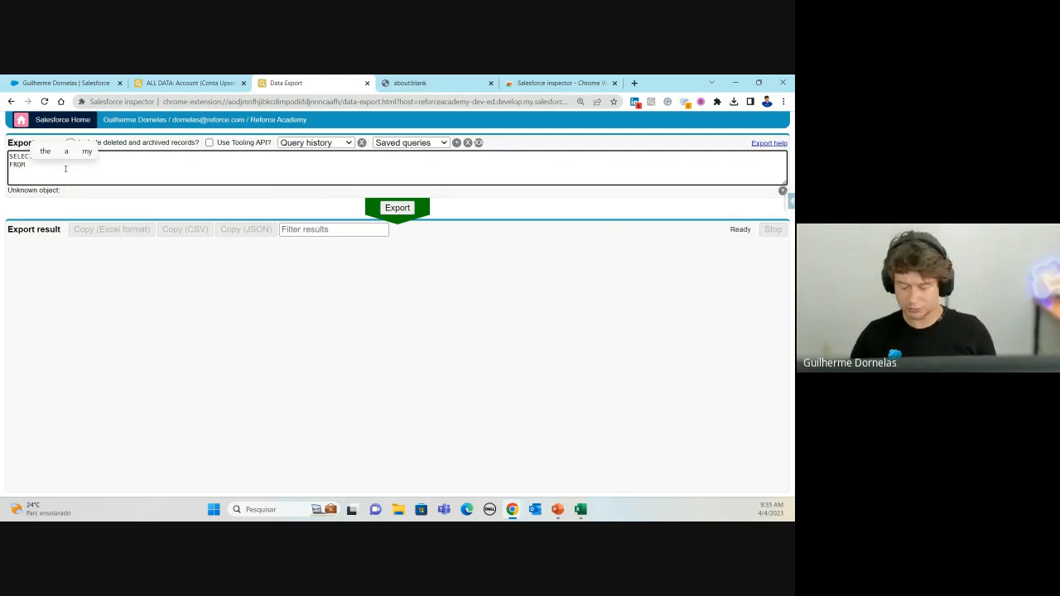
{"action": "type", "text": "o"}
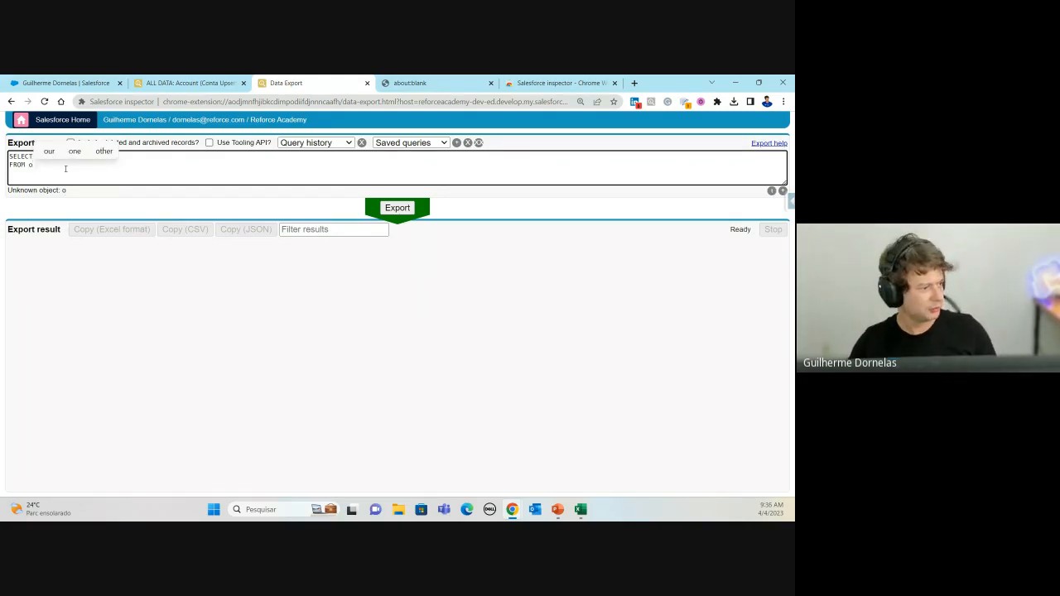
{"action": "type", "text": "pportuni"}
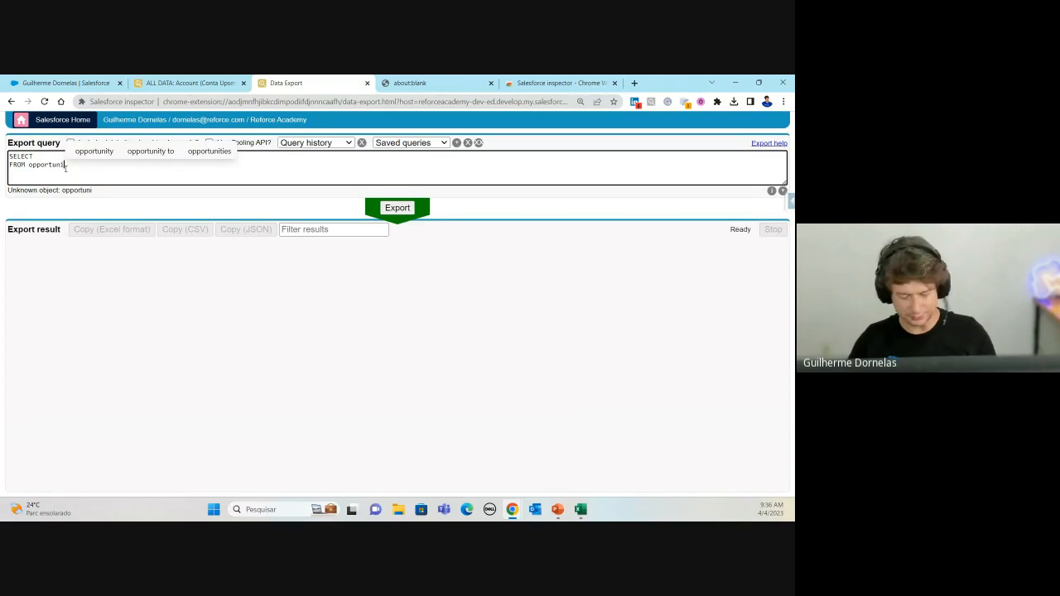
{"action": "type", "text": "ty"}
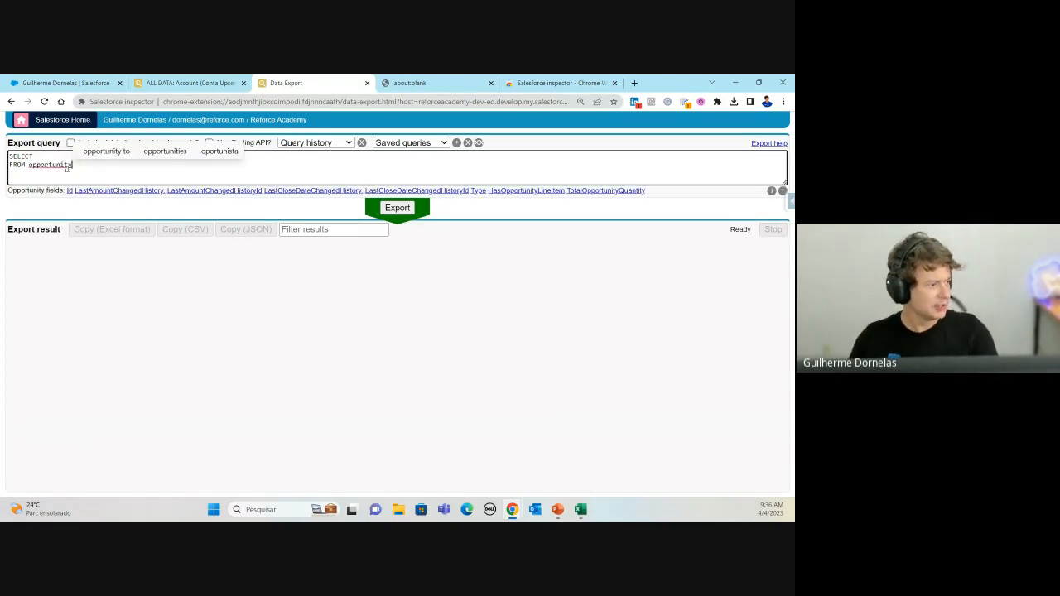
{"action": "left_click", "coordinate": [38, 157]}
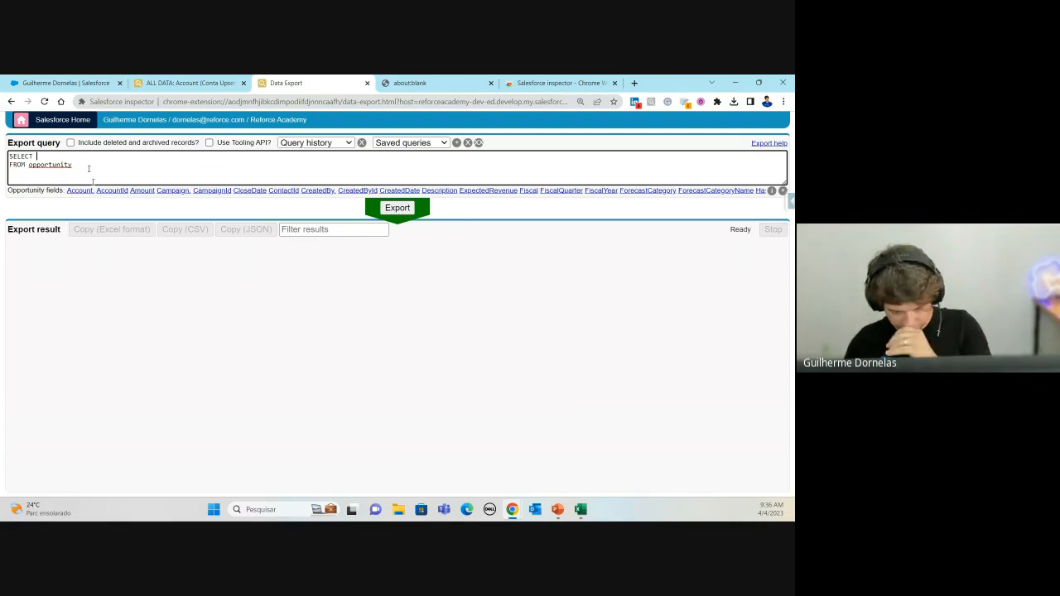
{"action": "type", "text": "name"}
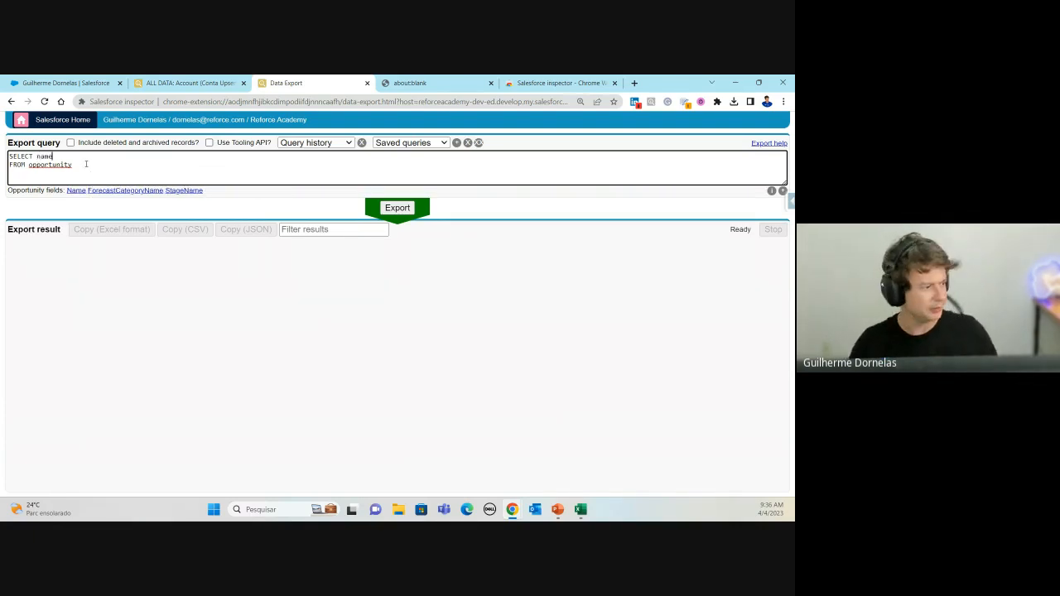
{"action": "left_click", "coordinate": [81, 165]}
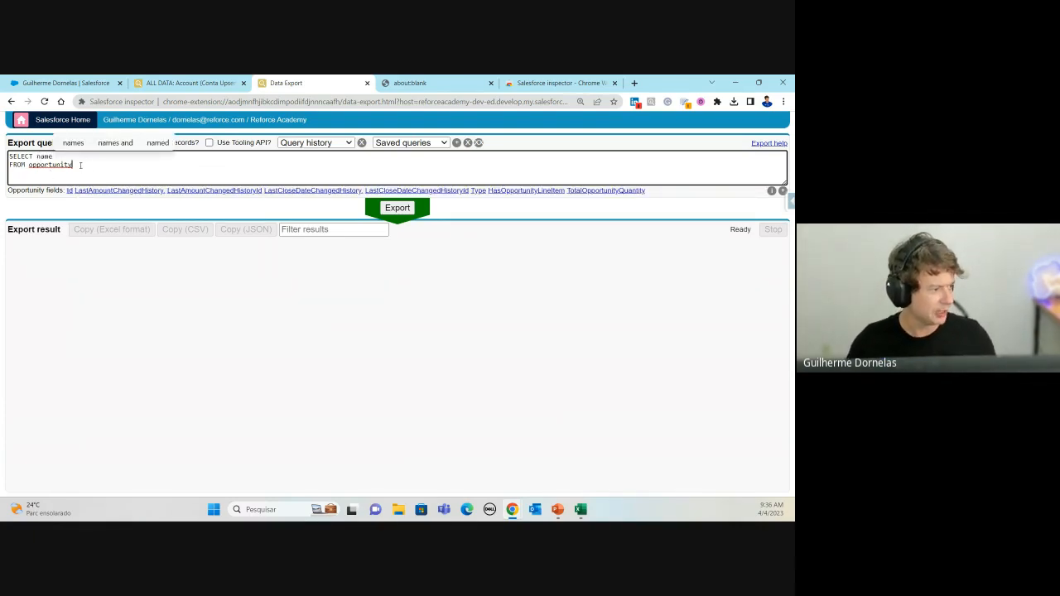
{"action": "left_click", "coordinate": [37, 157]}
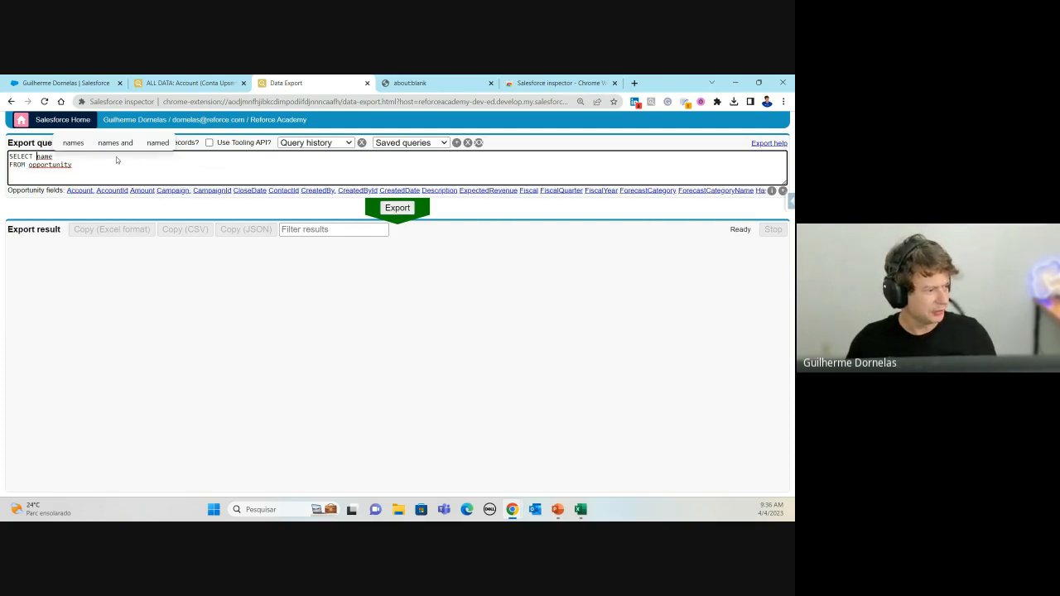
Step: Run the query to list 35 opportunity names, then place the caret after name
{"action": "left_click", "coordinate": [397, 208]}
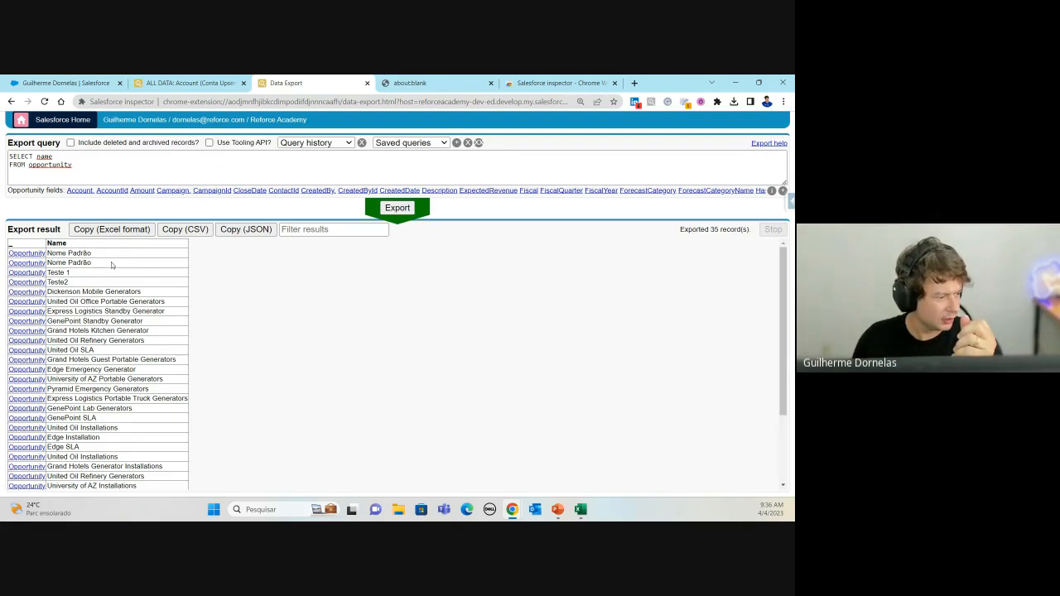
{"action": "scroll", "coordinate": [106, 267], "scroll_direction": "down", "scroll_amount": 3}
{"action": "scroll", "coordinate": [84, 358], "scroll_direction": "up", "scroll_amount": 3}
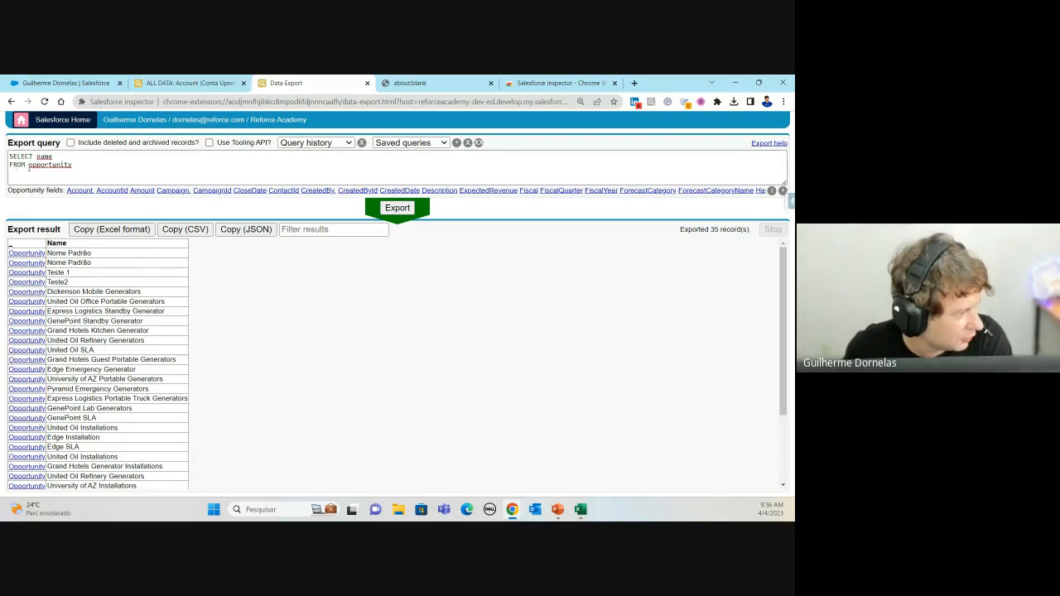
{"action": "left_click", "coordinate": [28, 167]}
{"action": "left_click_drag", "start_coordinate": [28, 167], "coordinate": [74, 167]}
{"action": "left_click", "coordinate": [77, 171]}
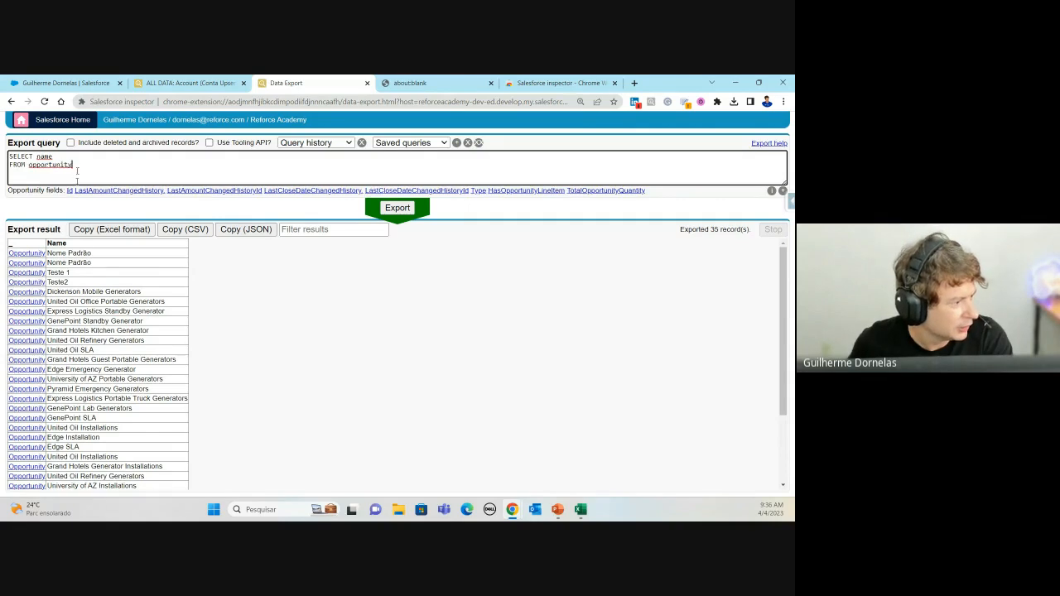
{"action": "left_click", "coordinate": [62, 157]}
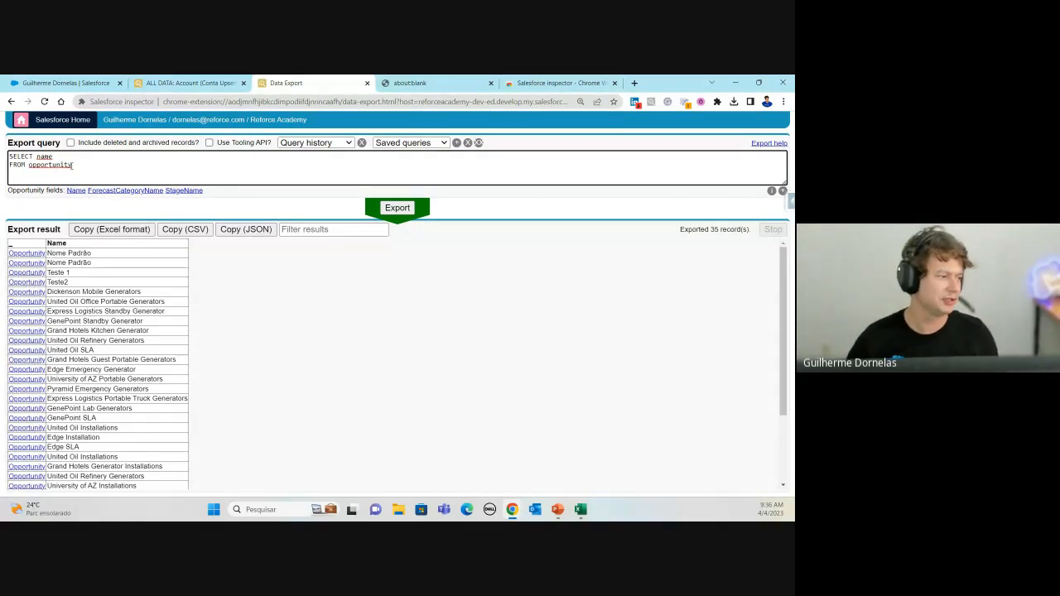
Step: Add AccountId, Amount and CloseDate after name and rerun the export
{"action": "type", "text": ","}
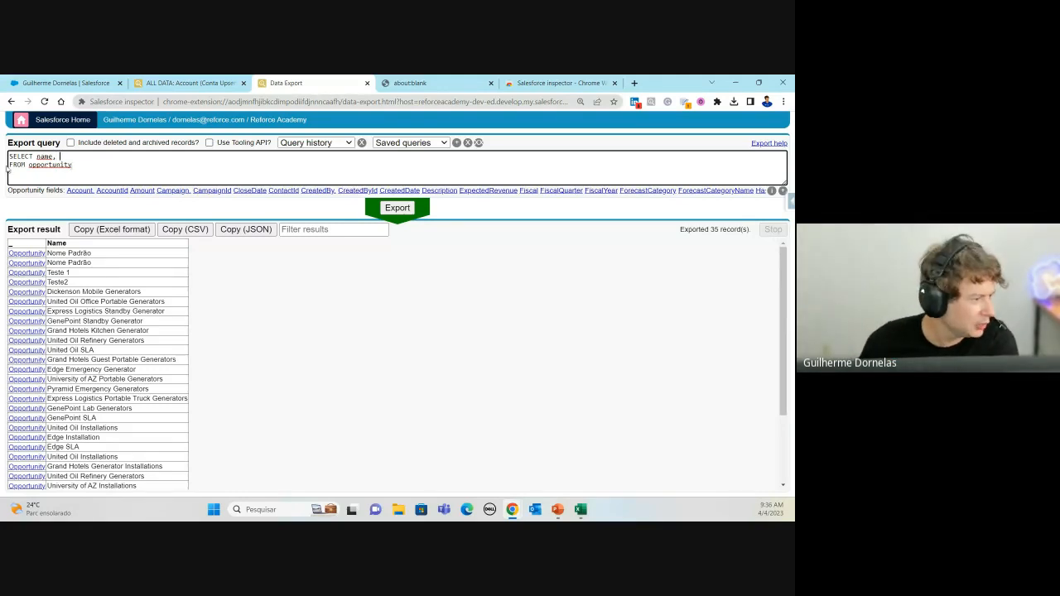
{"action": "left_click", "coordinate": [112, 191]}
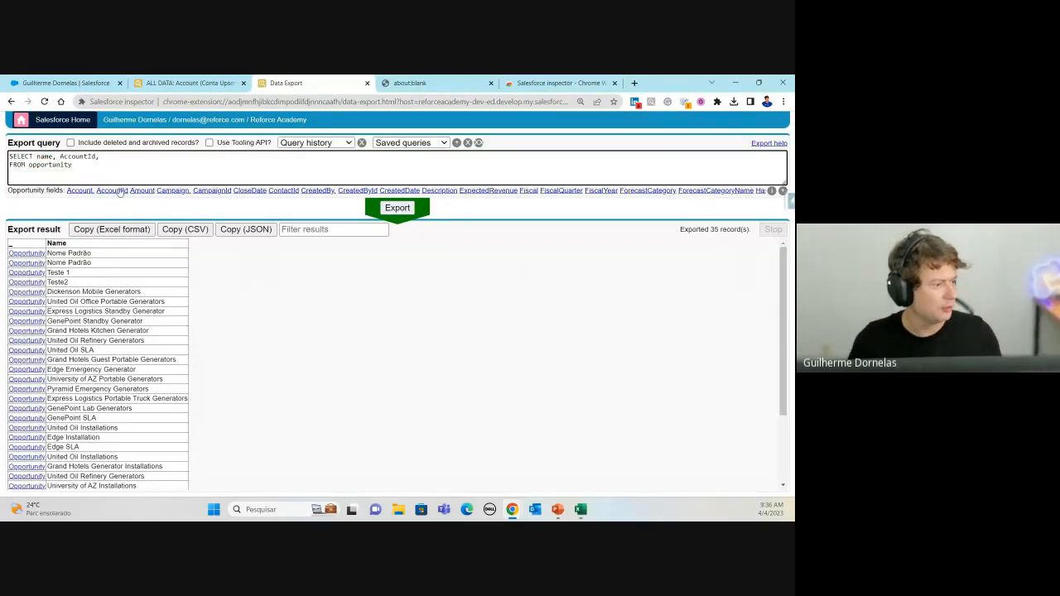
{"action": "left_click", "coordinate": [135, 193]}
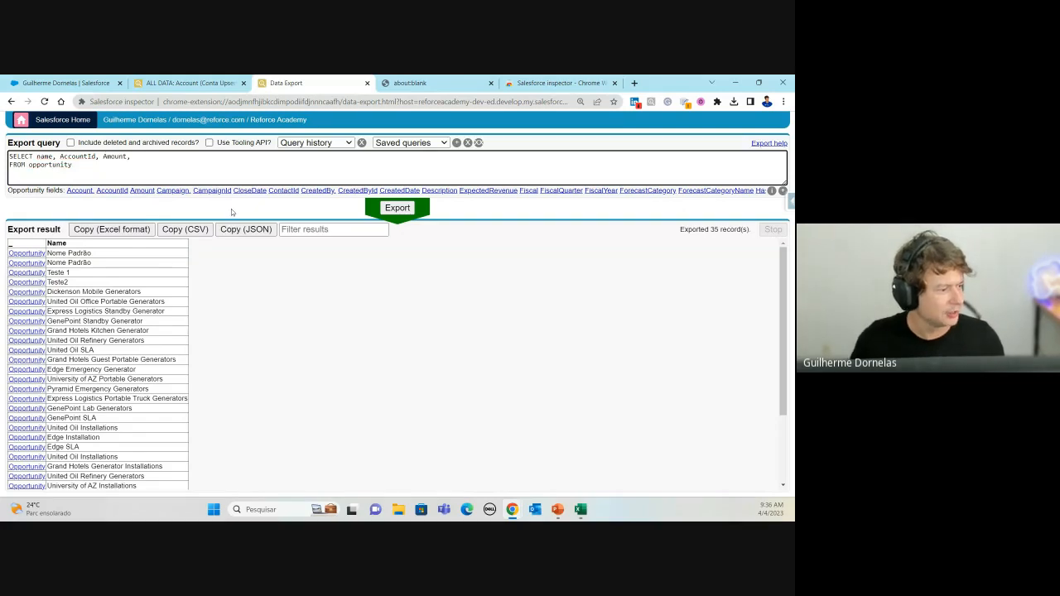
{"action": "left_click", "coordinate": [249, 191]}
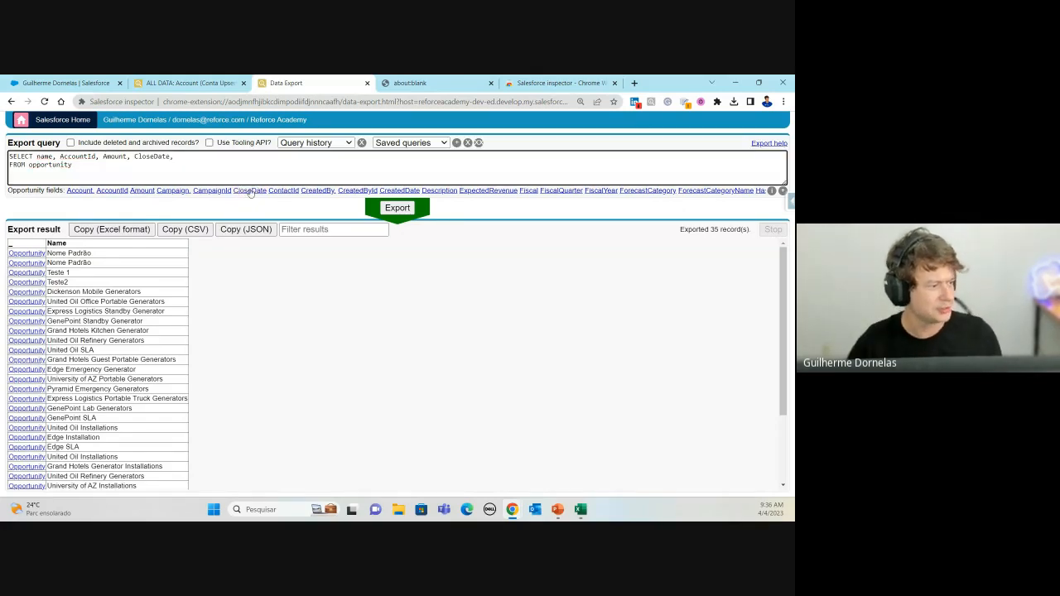
{"action": "key", "text": "BackSpace"}
{"action": "key", "text": "BackSpace"}
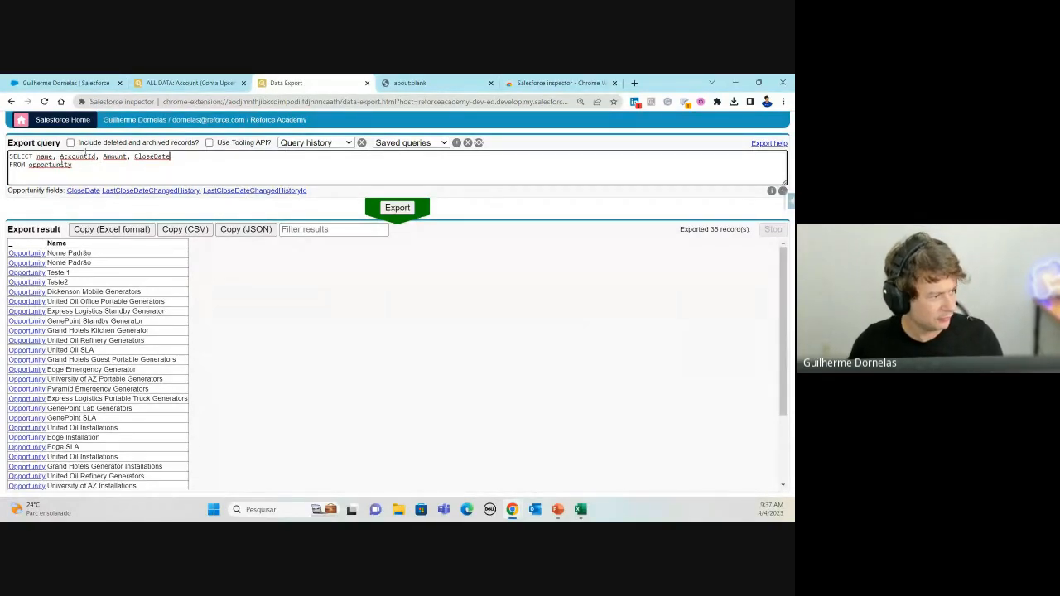
{"action": "left_click", "coordinate": [398, 209]}
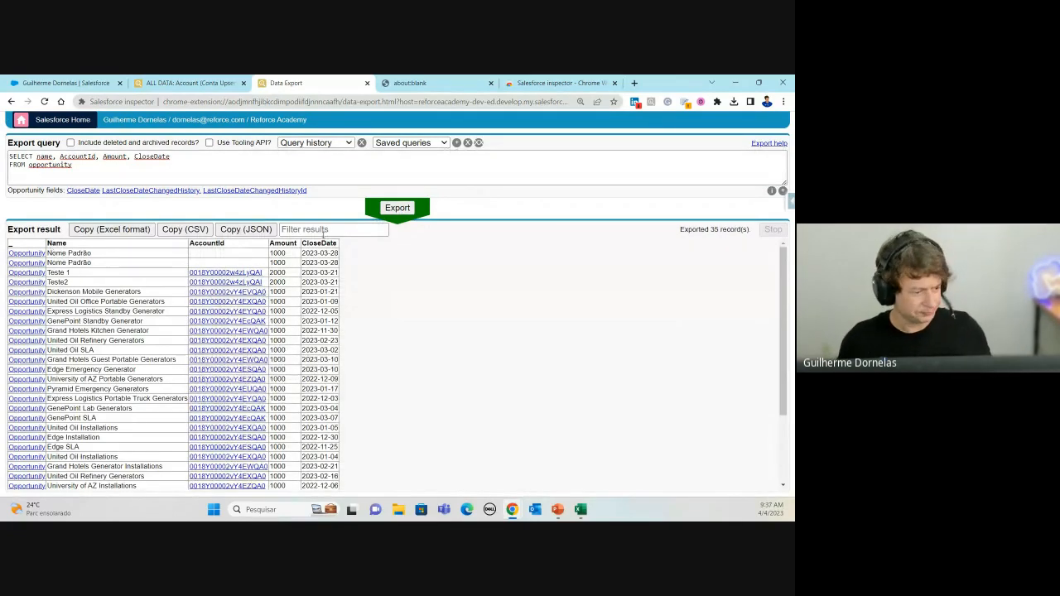
{"action": "scroll", "coordinate": [402, 312], "scroll_direction": "down", "scroll_amount": 3}
{"action": "scroll", "coordinate": [492, 307], "scroll_direction": "up", "scroll_amount": 3}
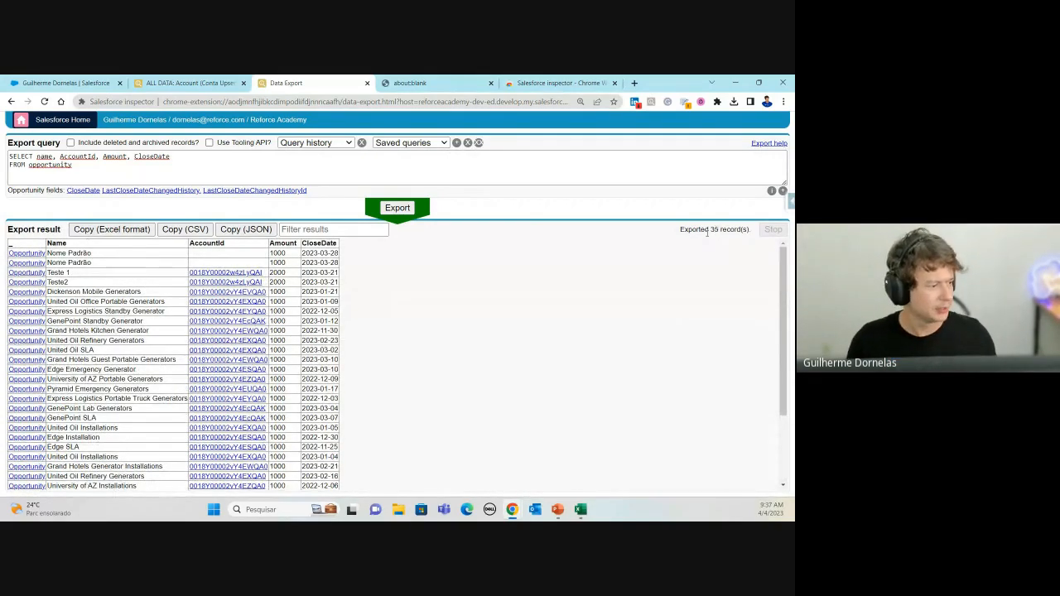
Step: Copy the results in Excel format and paste them into a new sheet Planilha4
{"action": "left_click", "coordinate": [104, 230]}
{"action": "key", "text": "alt+Tab"}
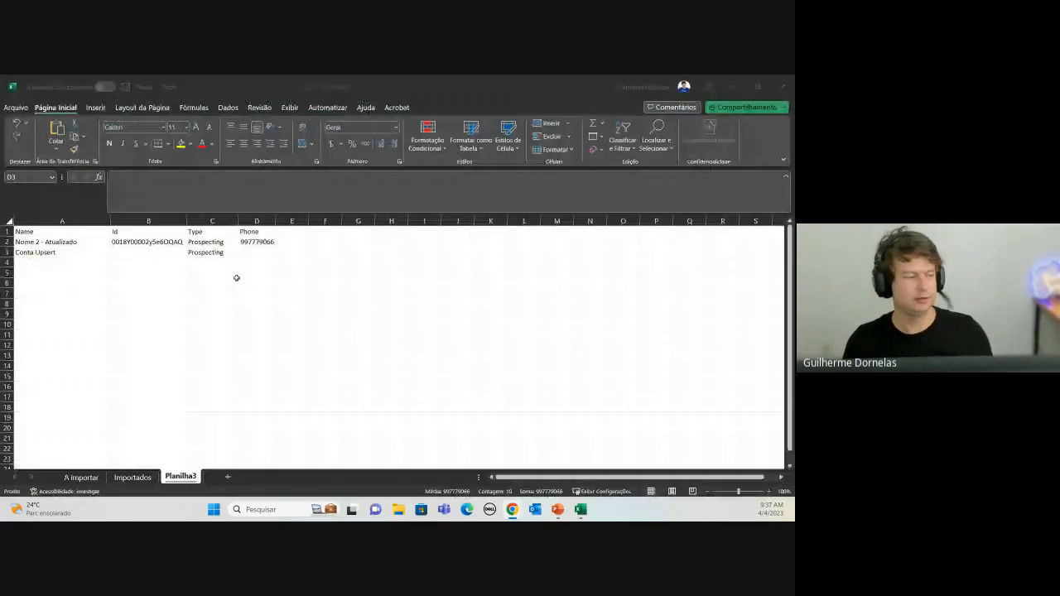
{"action": "left_click", "coordinate": [16, 108]}
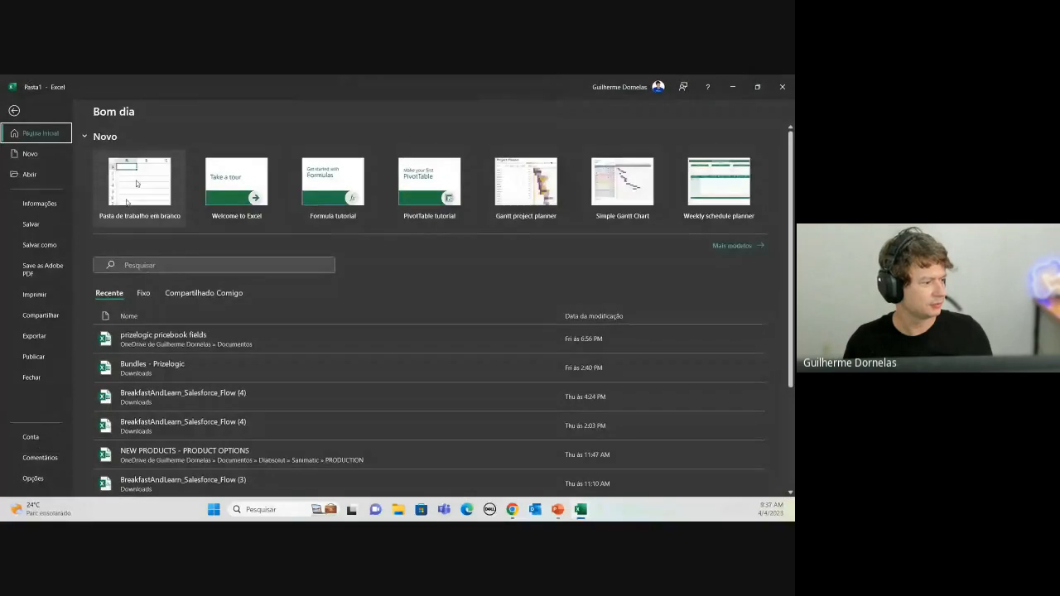
{"action": "key", "text": "Escape"}
{"action": "key", "text": "shift+F11"}
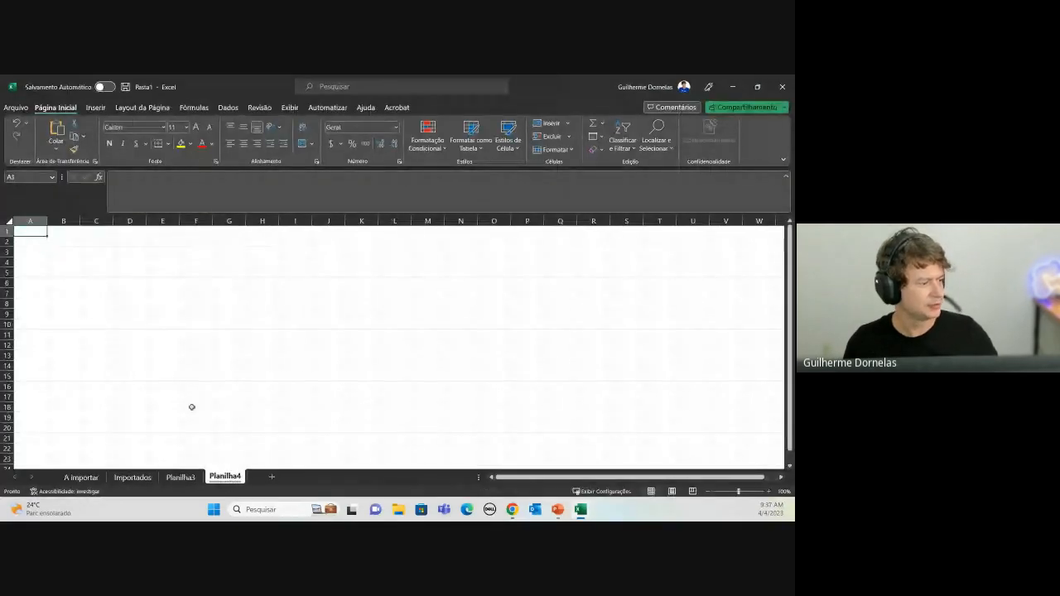
{"action": "key", "text": "ctrl+v"}
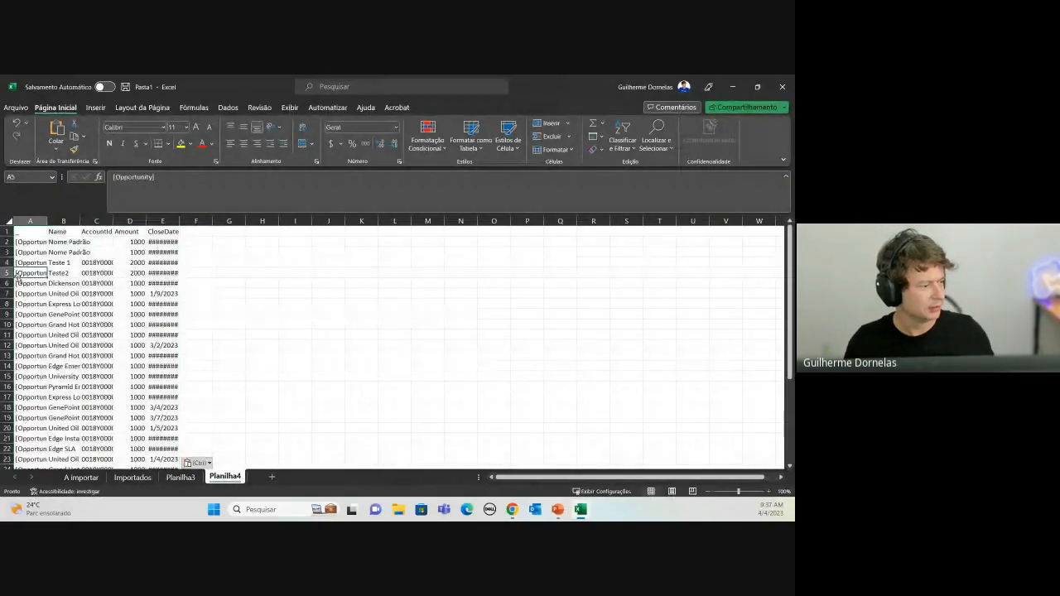
{"action": "key", "text": "alt+Tab"}
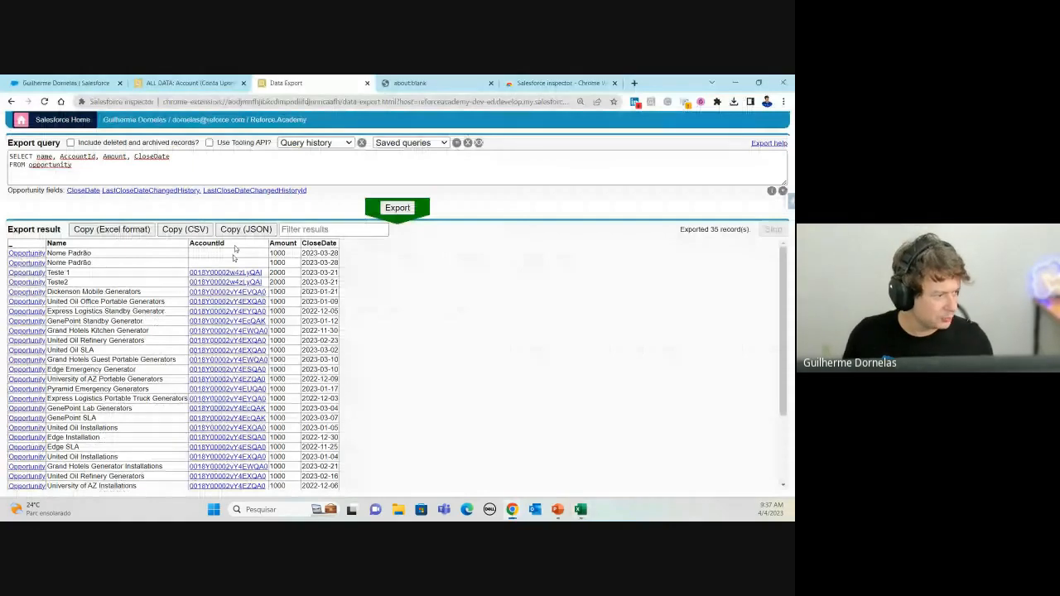
{"action": "key", "text": "alt+Tab"}
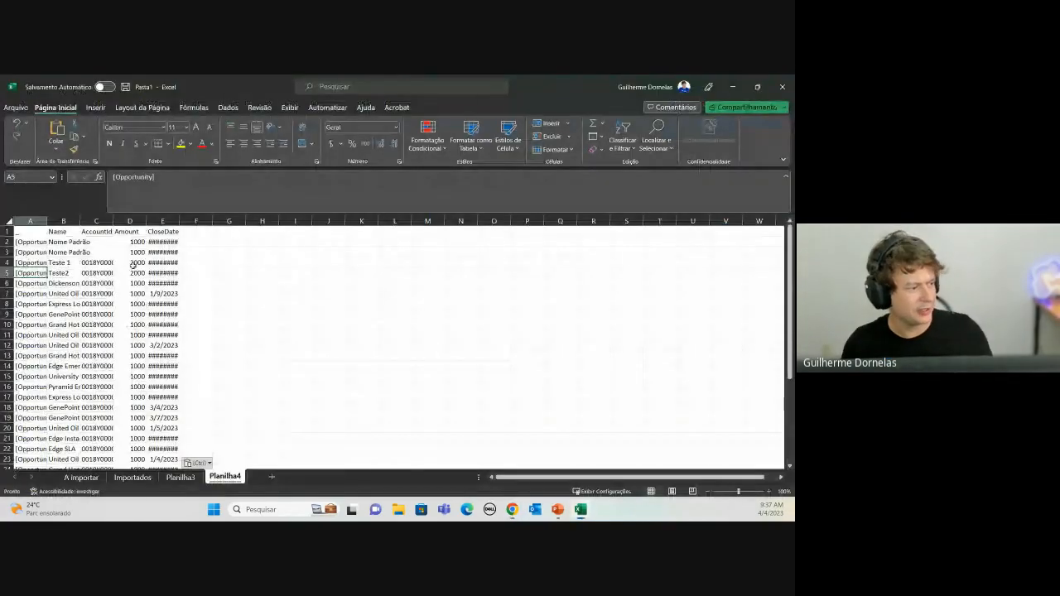
Step: Auto-fit columns A through E to their contents
{"action": "left_click", "coordinate": [134, 264]}
{"action": "left_click_drag", "start_coordinate": [32, 221], "coordinate": [179, 222]}
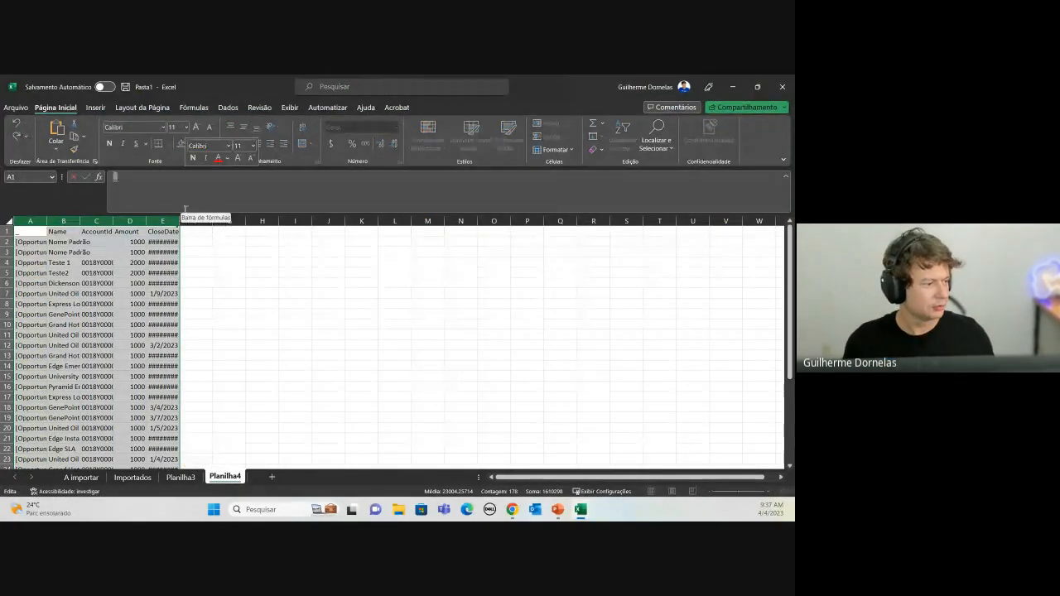
{"action": "double_click", "coordinate": [180, 221]}
{"action": "left_click", "coordinate": [120, 255]}
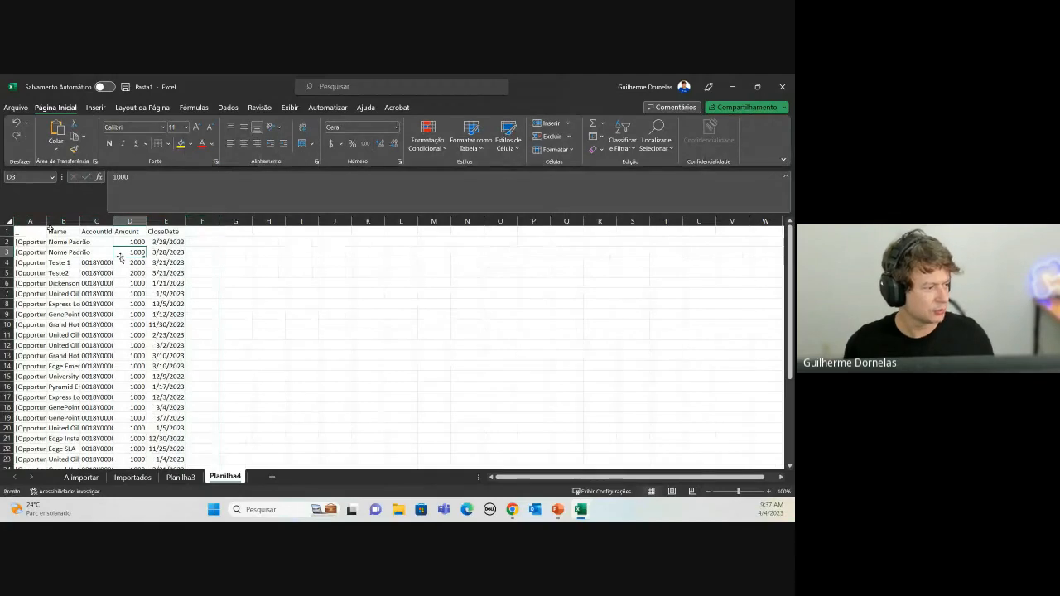
{"action": "left_click_drag", "start_coordinate": [30, 221], "coordinate": [170, 215]}
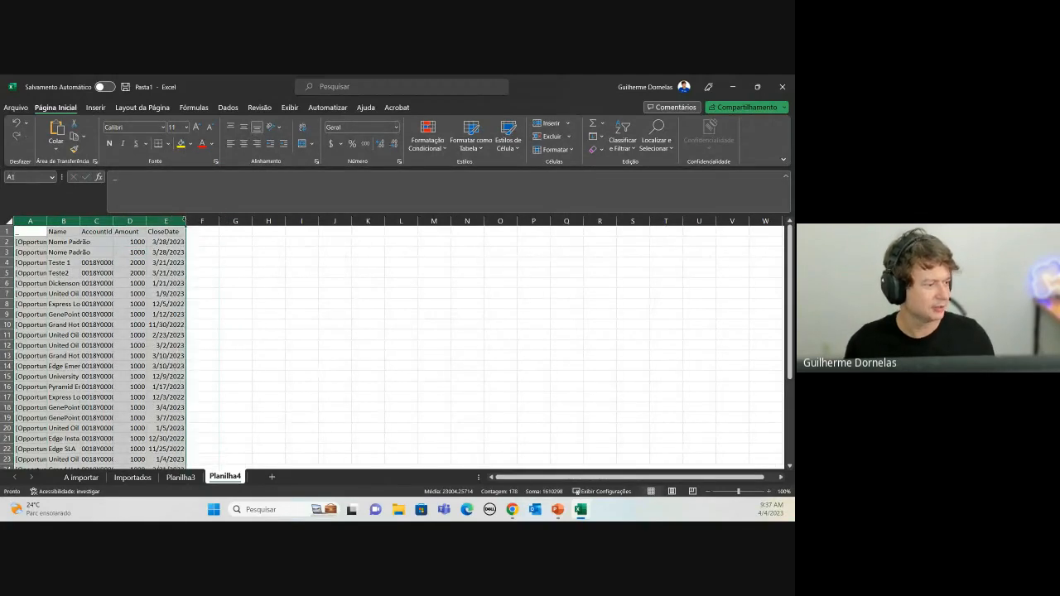
{"action": "double_click", "coordinate": [185, 220]}
{"action": "left_click", "coordinate": [159, 324]}
Step: Check the extent of the pasted rows with arrow keys, then return to the Data Export page
{"action": "key", "text": "Down"}
{"action": "key", "text": "Down"}
{"action": "key", "text": "Down"}
{"action": "key", "text": "Down"}
{"action": "key", "text": "Down"}
{"action": "key", "text": "Down"}
{"action": "key", "text": "Down"}
{"action": "key", "text": "Down"}
{"action": "key", "text": "Down"}
{"action": "key", "text": "Down"}
{"action": "key", "text": "Down"}
{"action": "key", "text": "Down"}
{"action": "key", "text": "Down"}
{"action": "key", "text": "Down"}
{"action": "key", "text": "Down"}
{"action": "key", "text": "Down"}
{"action": "key", "text": "Down"}
{"action": "key", "text": "Down"}
{"action": "key", "text": "Down"}
{"action": "key", "text": "Down"}
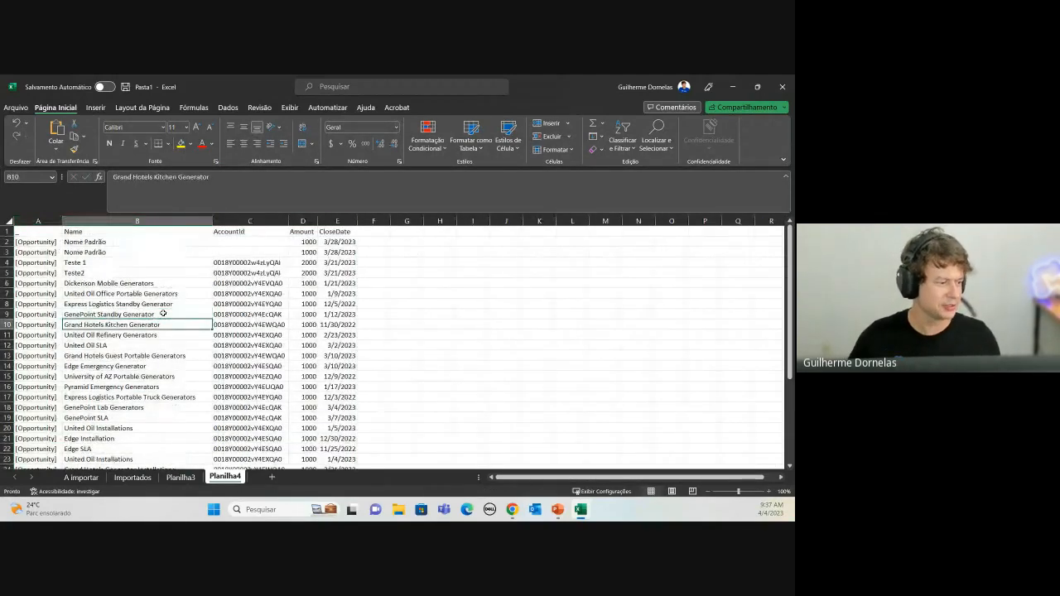
{"action": "key", "text": "Up"}
{"action": "key", "text": "Right"}
{"action": "key", "text": "Down"}
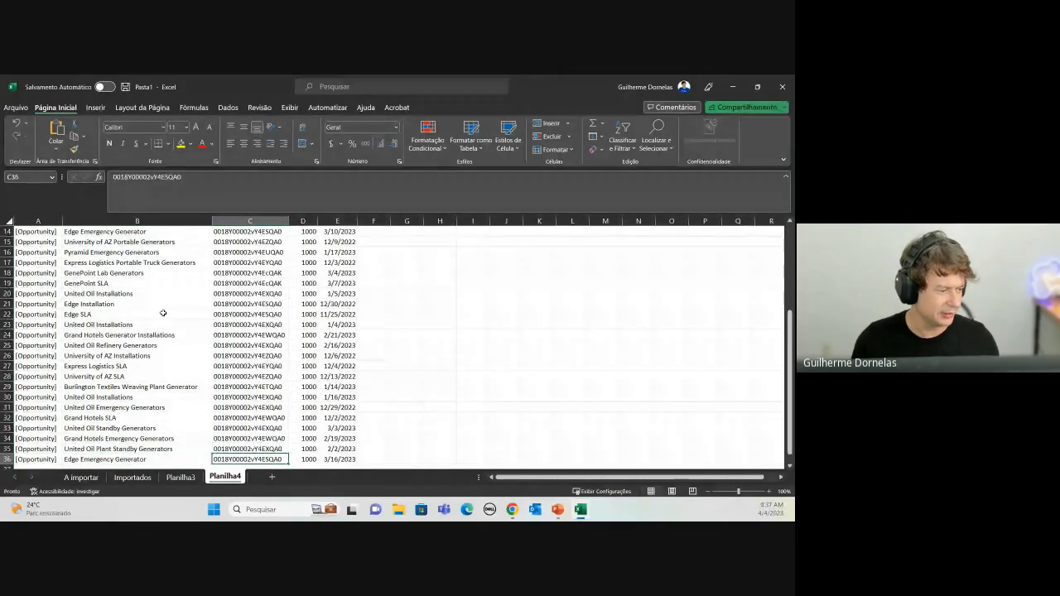
{"action": "key", "text": "Up"}
{"action": "key", "text": "ctrl+Up"}
{"action": "key", "text": "Up"}
{"action": "key", "text": "Up"}
{"action": "key", "text": "Left"}
{"action": "key", "text": "Left"}
{"action": "key", "text": "Up"}
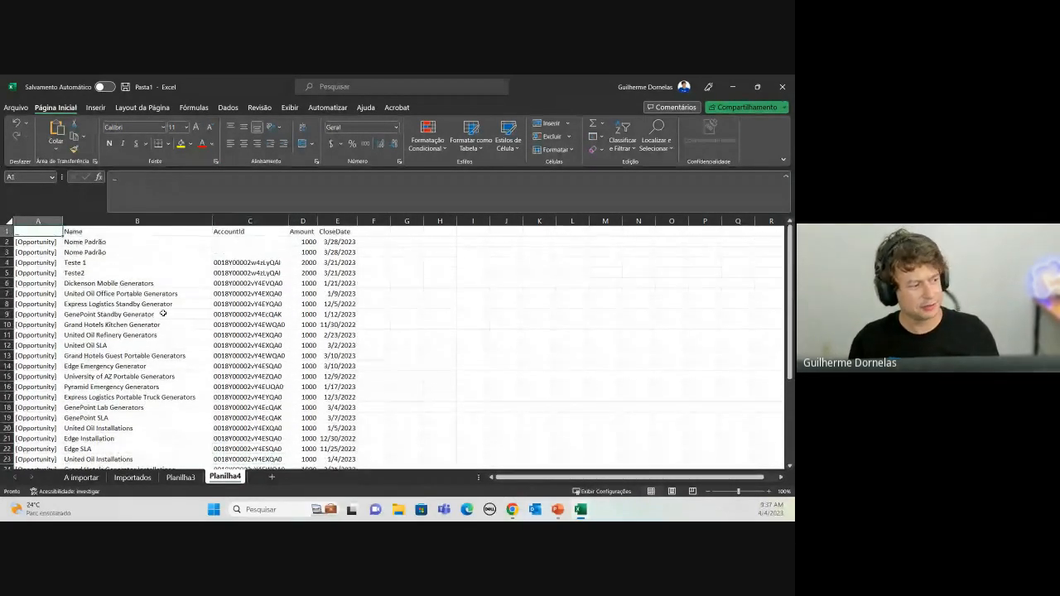
{"action": "key", "text": "Right"}
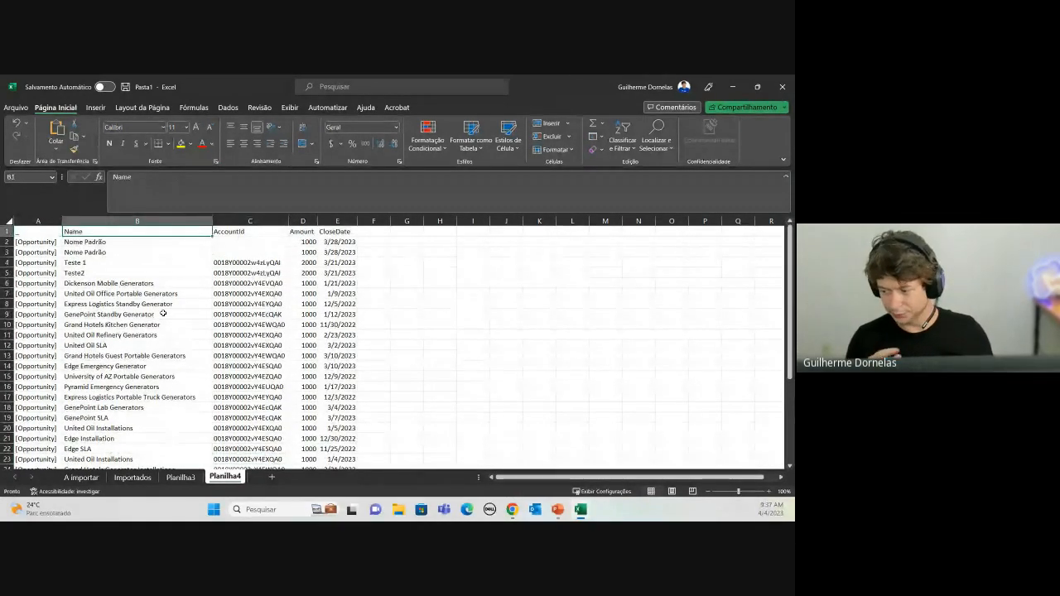
{"action": "key", "text": "alt+Tab"}
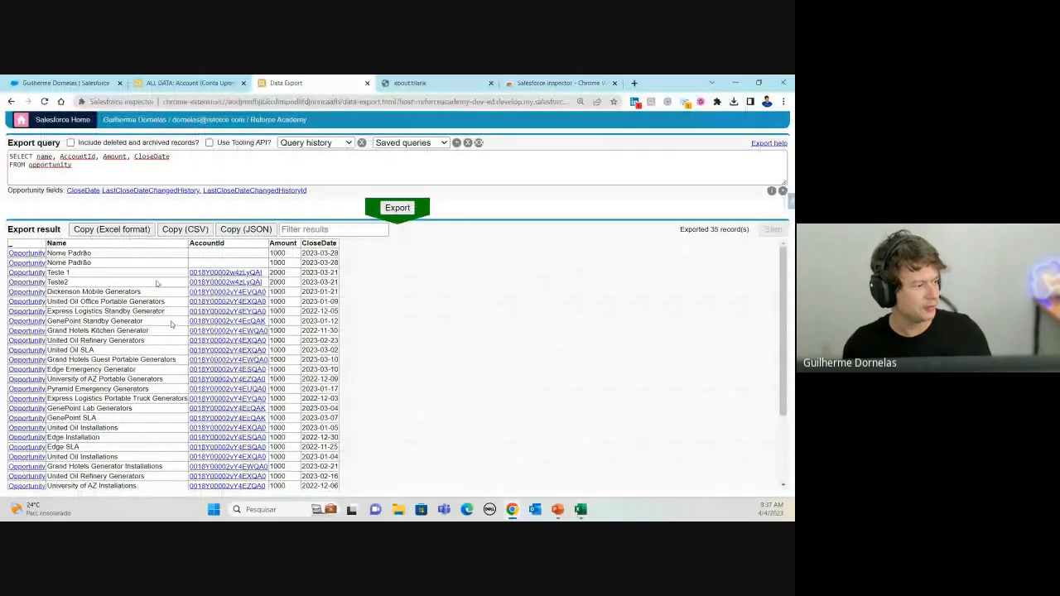
Step: Insert Id before name in the SELECT list, rerun with Ctrl+Enter, and copy the Excel-format results
{"action": "left_click", "coordinate": [37, 164]}
{"action": "left_click", "coordinate": [36, 156]}
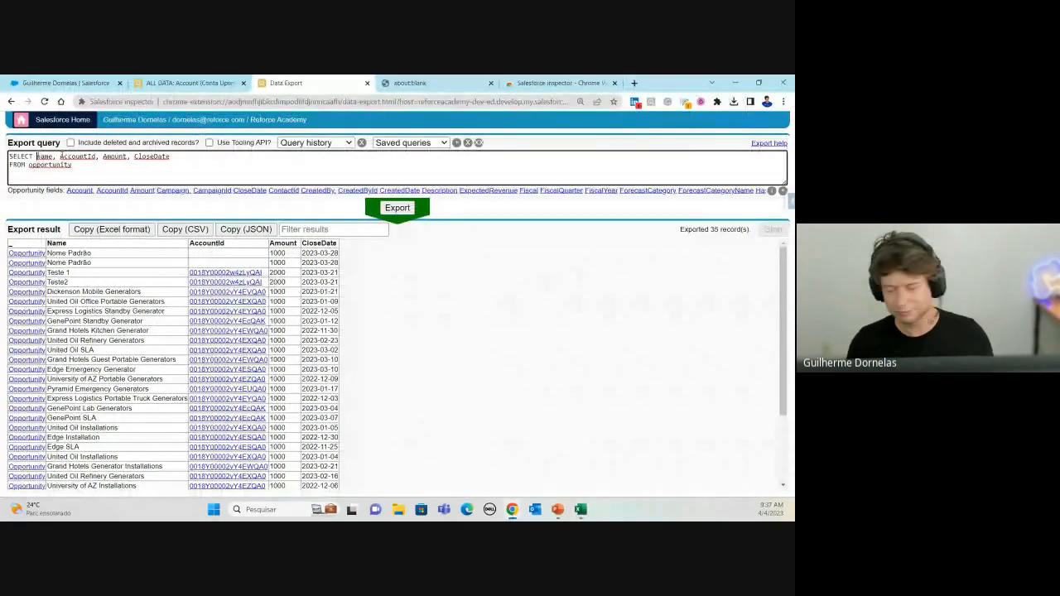
{"action": "type", "text": "Id,"}
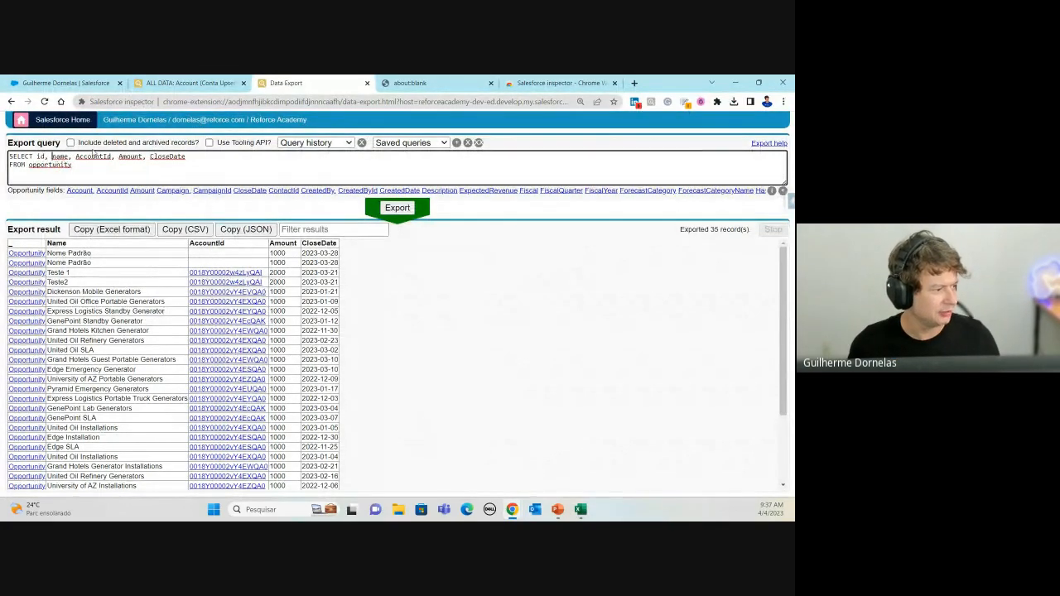
{"action": "left_click", "coordinate": [182, 162]}
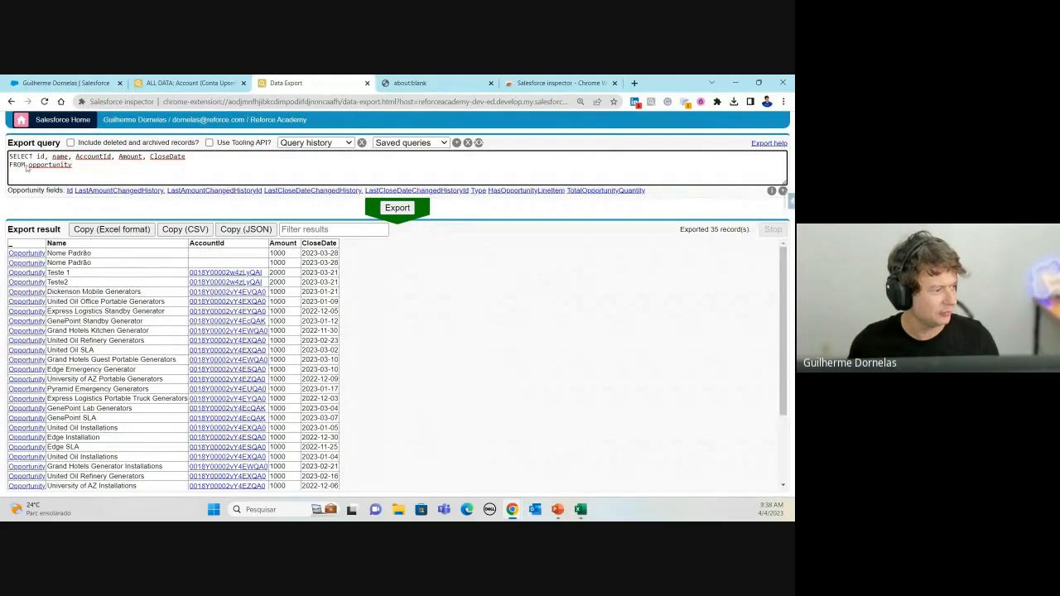
{"action": "key", "text": "ctrl+Return"}
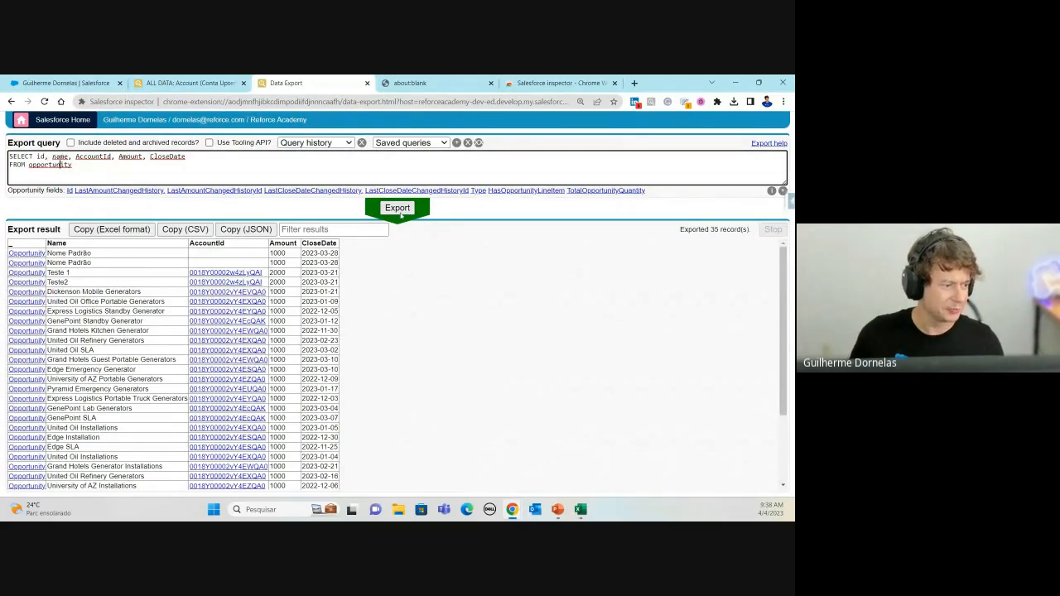
{"action": "left_click", "coordinate": [111, 228]}
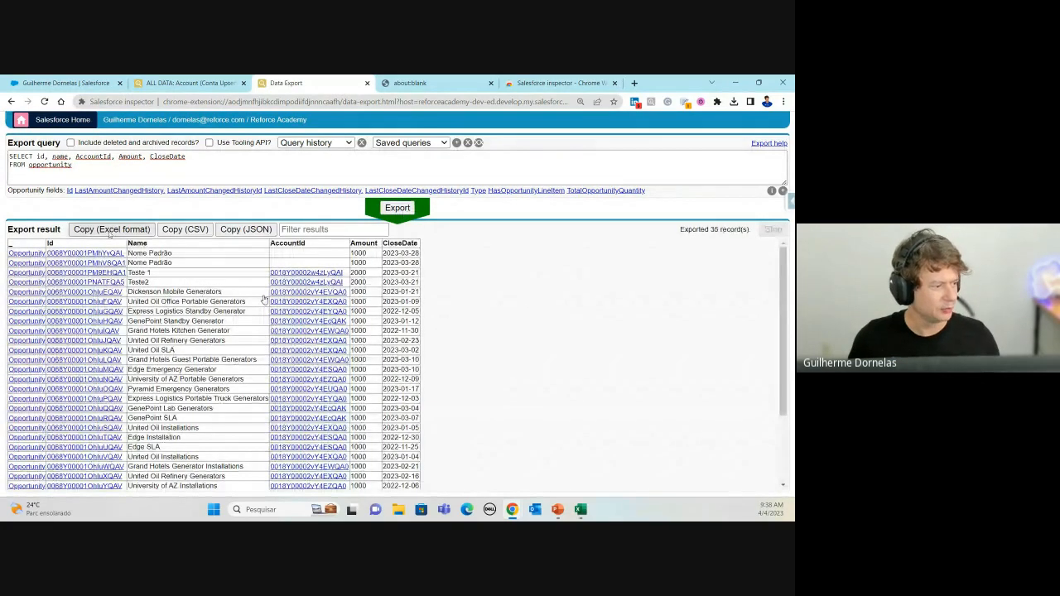
Step: Paste the Opportunity query results with the Id column into cell A1 of Planilha4
{"action": "key", "text": "alt+Tab"}
{"action": "left_click", "coordinate": [37, 231]}
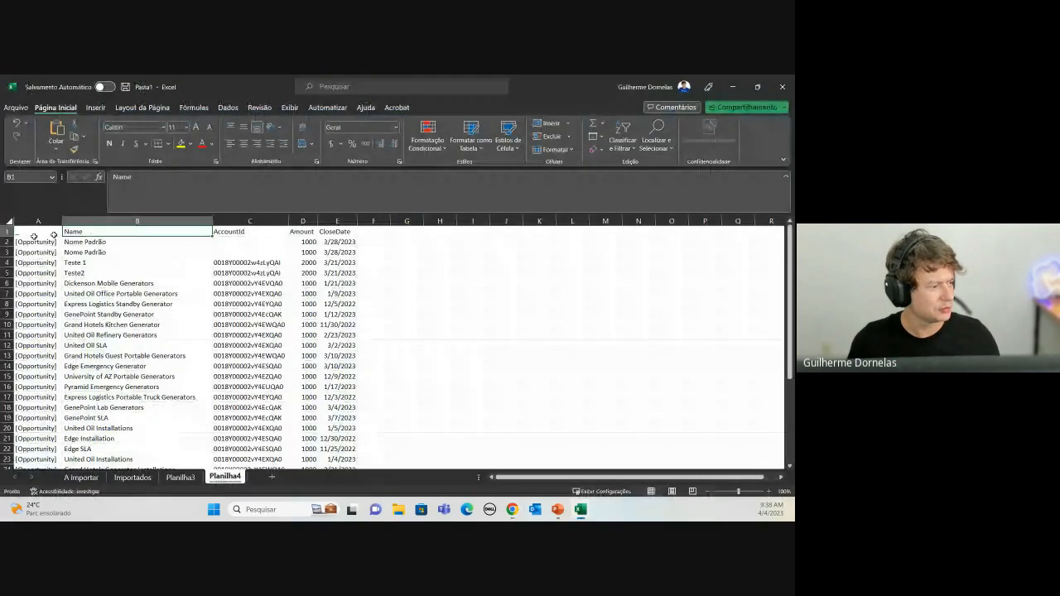
{"action": "key", "text": "ctrl+v"}
{"action": "left_click", "coordinate": [166, 262]}
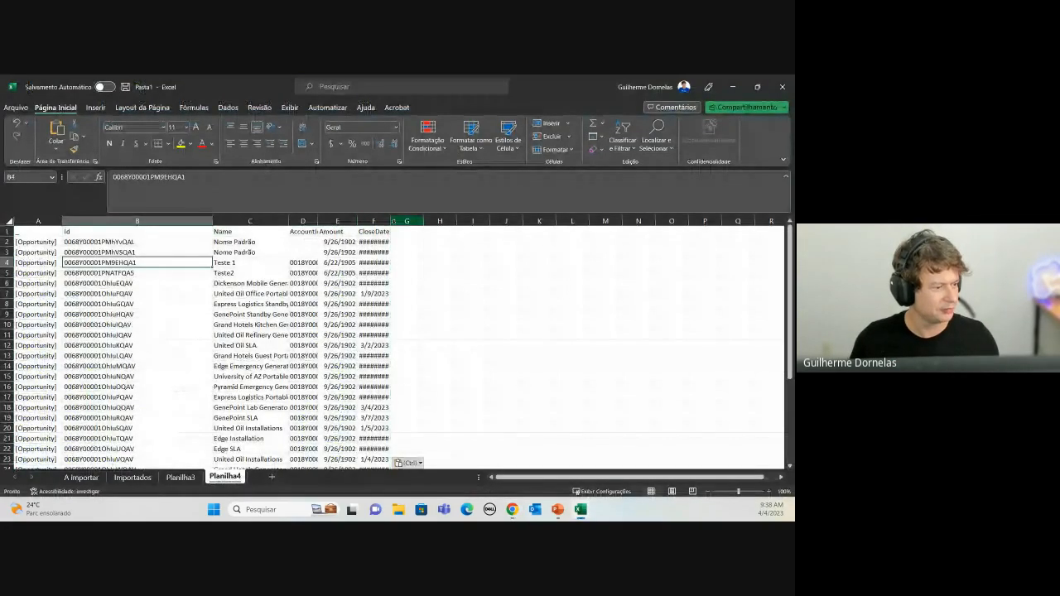
Step: Auto-fit column F for the CloseDate values and columns D:E for AccountId and Amount
{"action": "double_click", "coordinate": [390, 221]}
{"action": "left_click", "coordinate": [396, 282]}
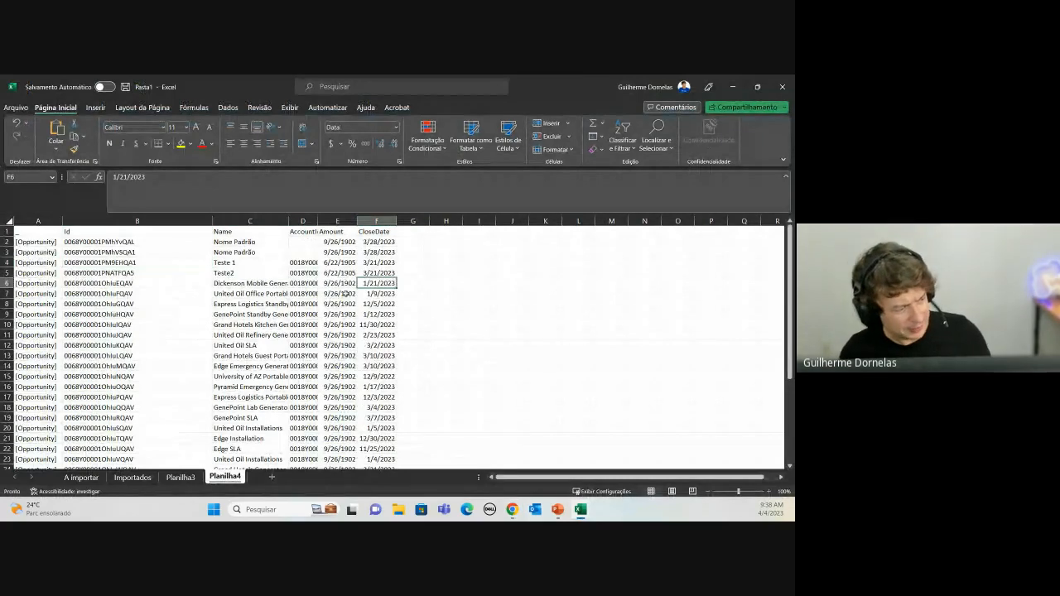
{"action": "scroll", "coordinate": [331, 273], "scroll_direction": "down", "scroll_amount": 10}
{"action": "scroll", "coordinate": [317, 270], "scroll_direction": "up", "scroll_amount": 10}
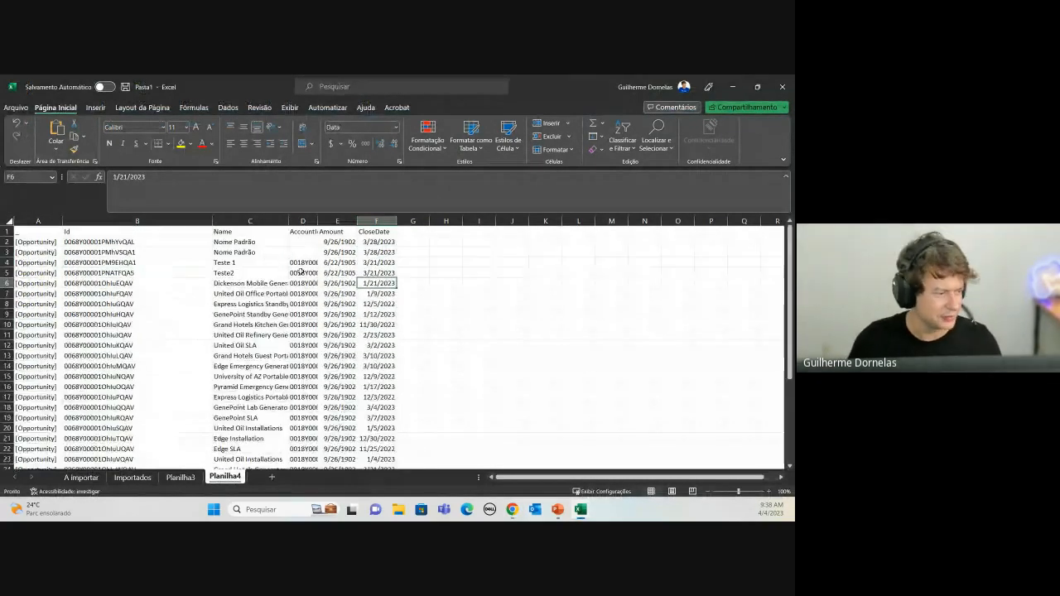
{"action": "left_click_drag", "start_coordinate": [303, 220], "coordinate": [327, 220]}
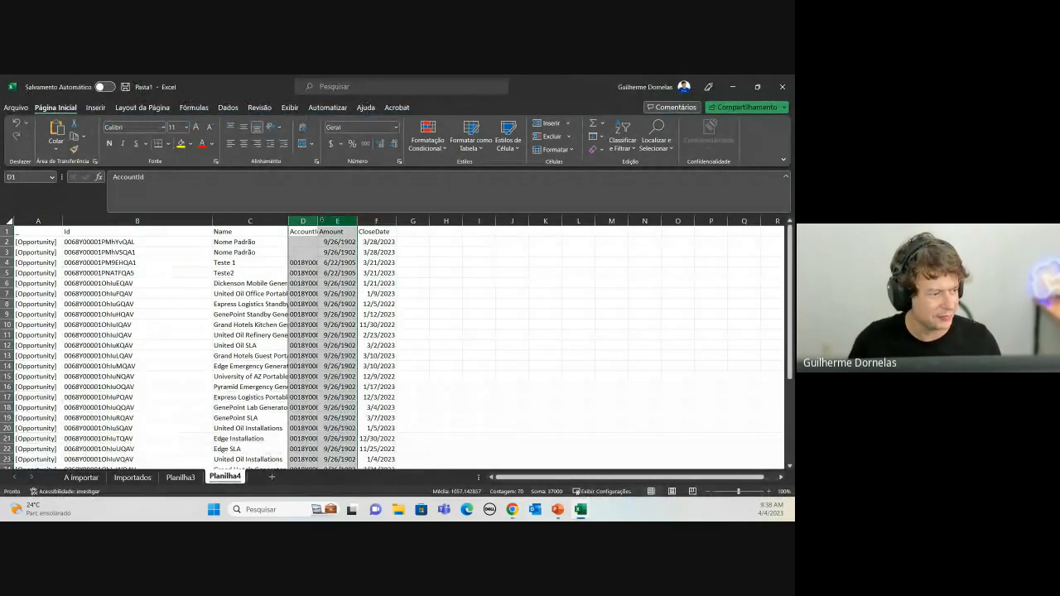
{"action": "double_click", "coordinate": [318, 221]}
{"action": "left_click", "coordinate": [179, 243]}
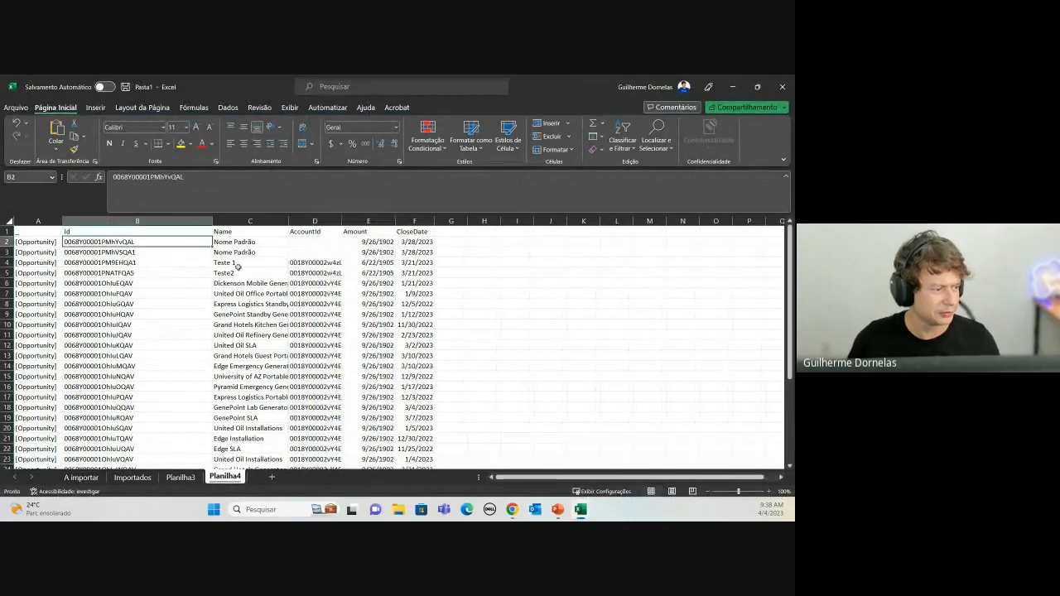
Step: Apply Comma Style to the Amount column so values show thousands separators
{"action": "left_click_drag", "start_coordinate": [252, 245], "coordinate": [261, 250]}
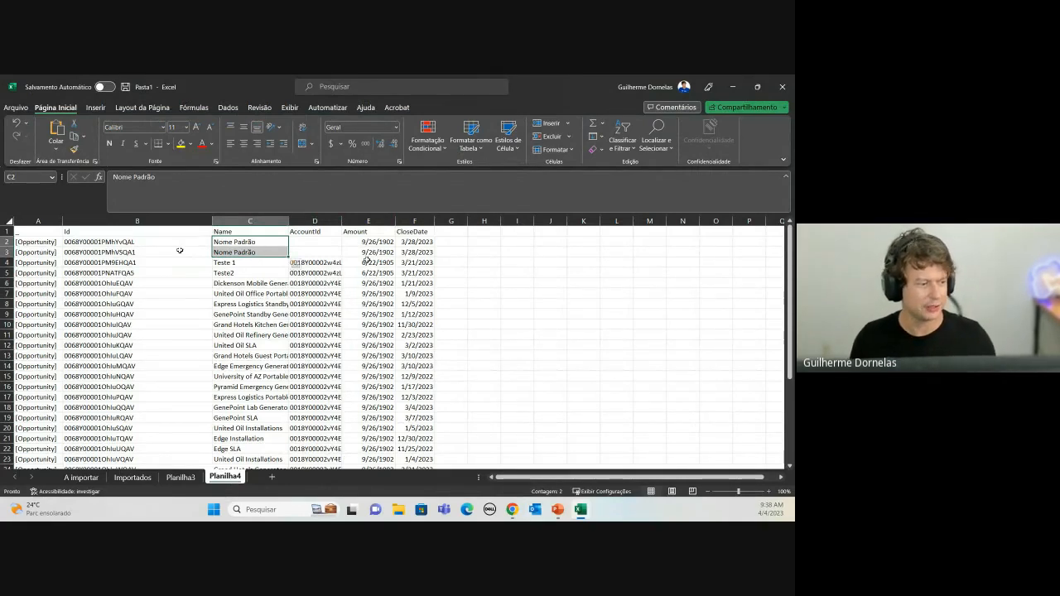
{"action": "left_click", "coordinate": [367, 221]}
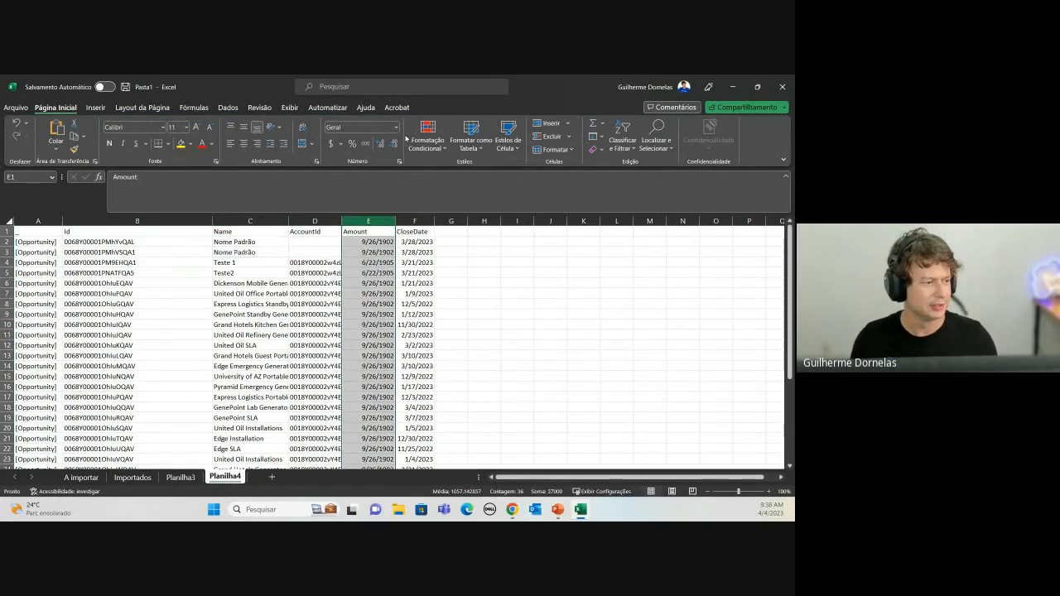
{"action": "left_click", "coordinate": [365, 143]}
{"action": "left_click", "coordinate": [403, 356]}
{"action": "key", "text": "alt+Tab"}
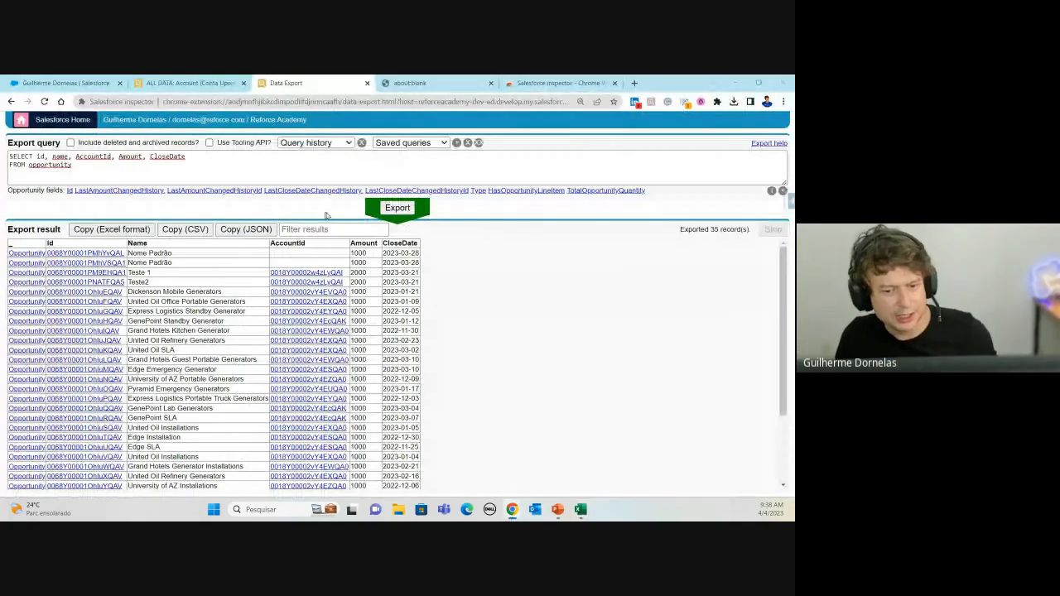
{"action": "key", "text": "alt+Tab"}
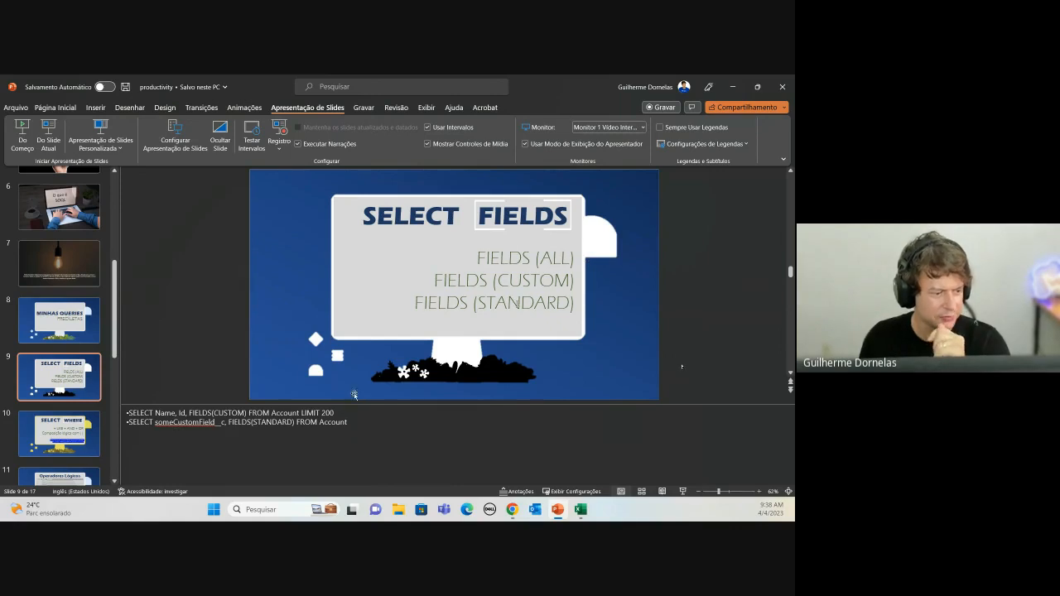
{"action": "key", "text": "alt+Tab"}
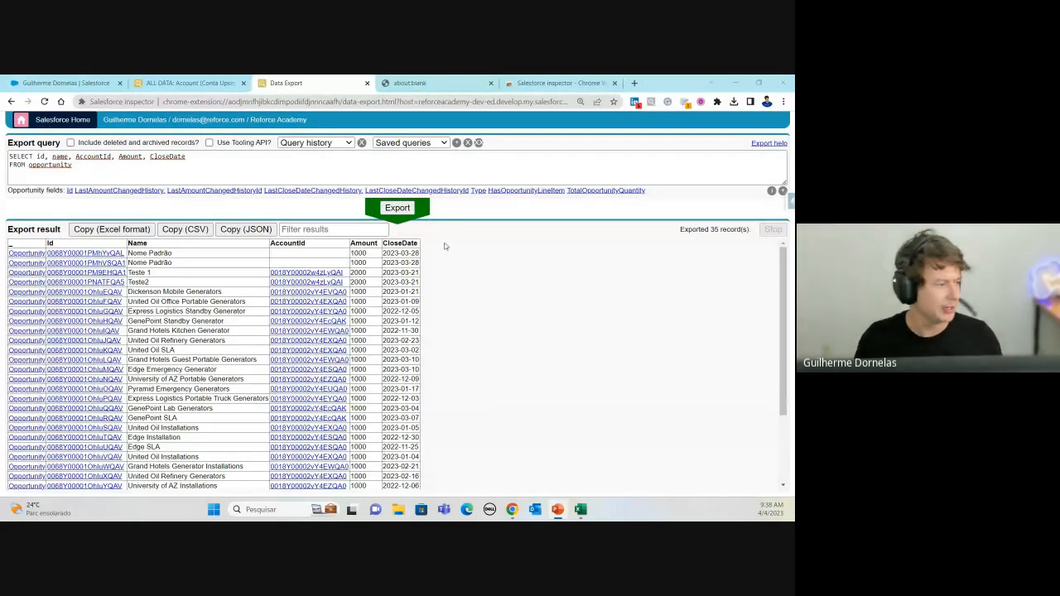
{"action": "left_click", "coordinate": [232, 152]}
Step: Paste the FIELDS(CUSTOM) query and correct its object name to account
{"action": "left_click_drag", "start_coordinate": [117, 170], "coordinate": [3, 142]}
{"action": "type", "text": "SELECT Name, Id, FIELDS(CUSTOM) FROM Account LIMIT 200"}
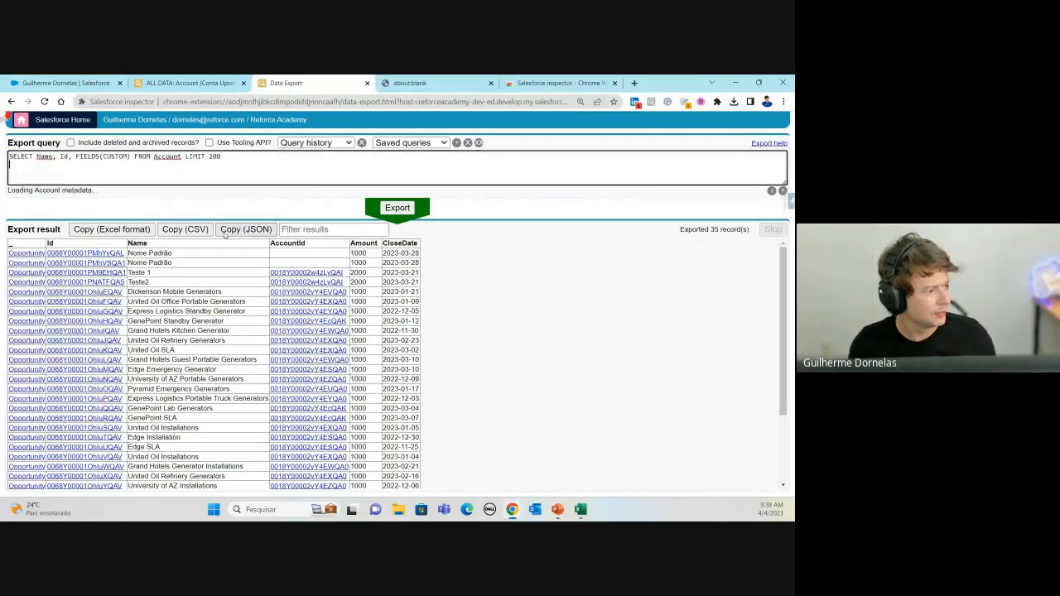
{"action": "left_click", "coordinate": [33, 156]}
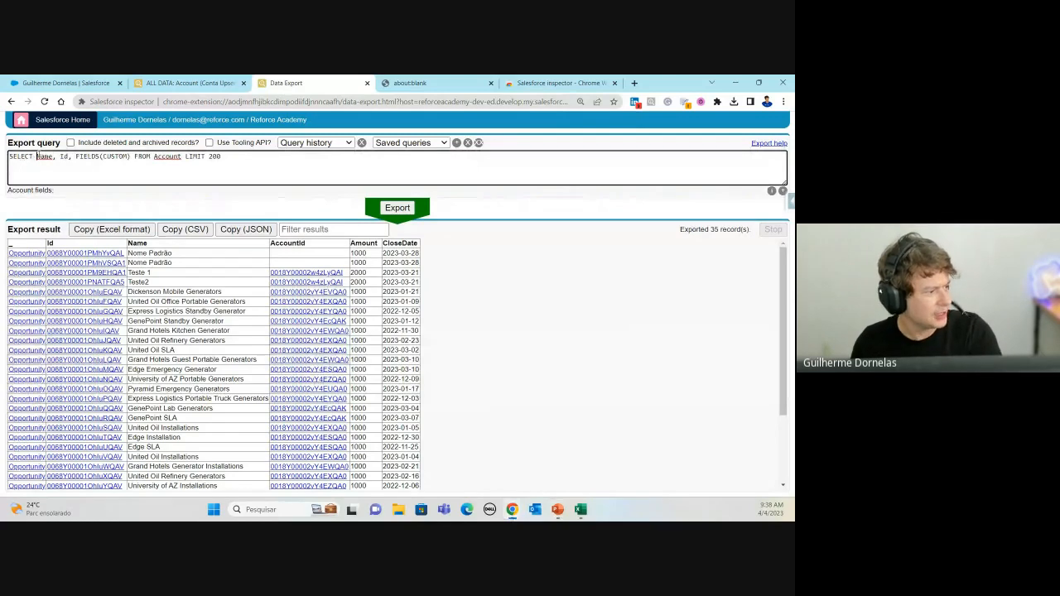
{"action": "left_click", "coordinate": [38, 156]}
{"action": "left_click", "coordinate": [53, 157]}
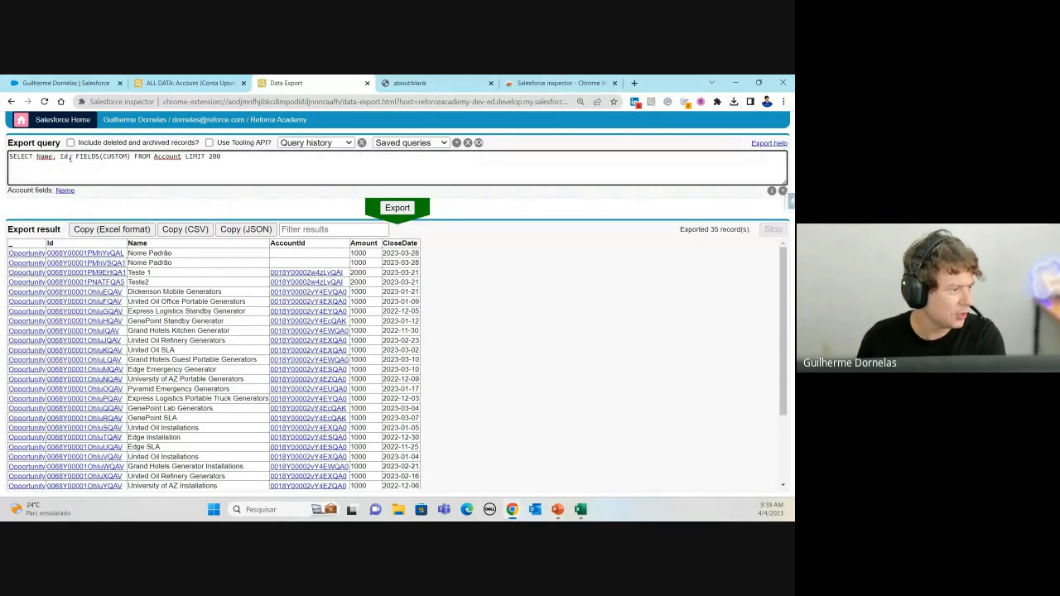
{"action": "double_click", "coordinate": [167, 156]}
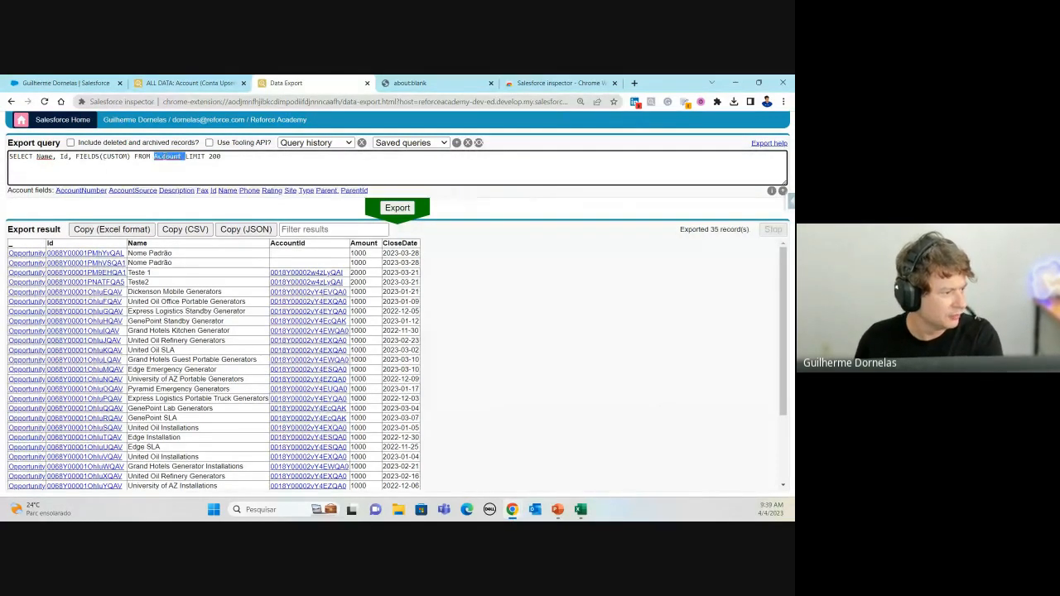
{"action": "type", "text": "oppo"}
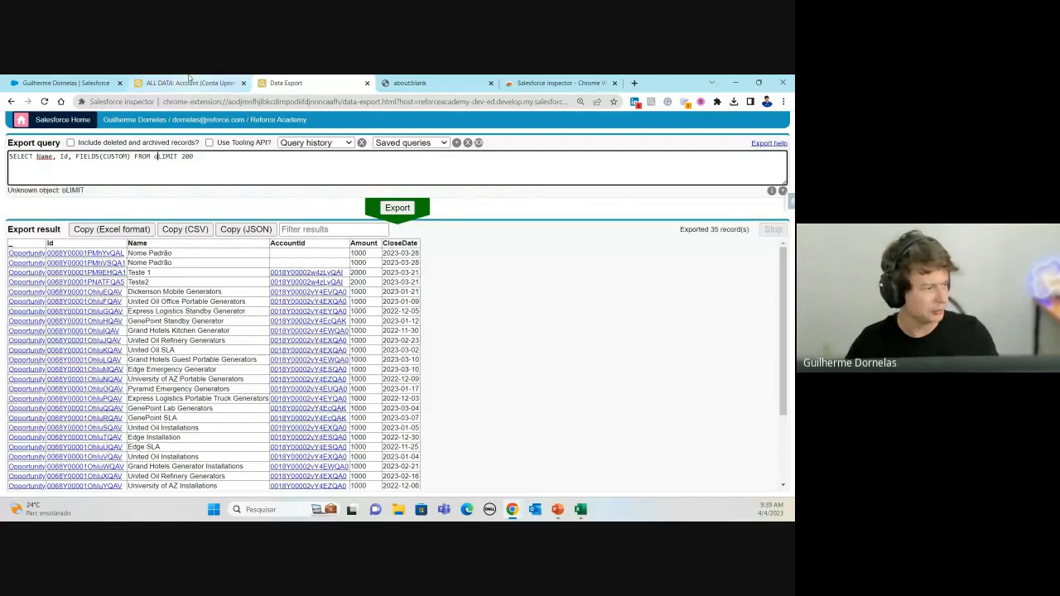
{"action": "type", "text": "rt"}
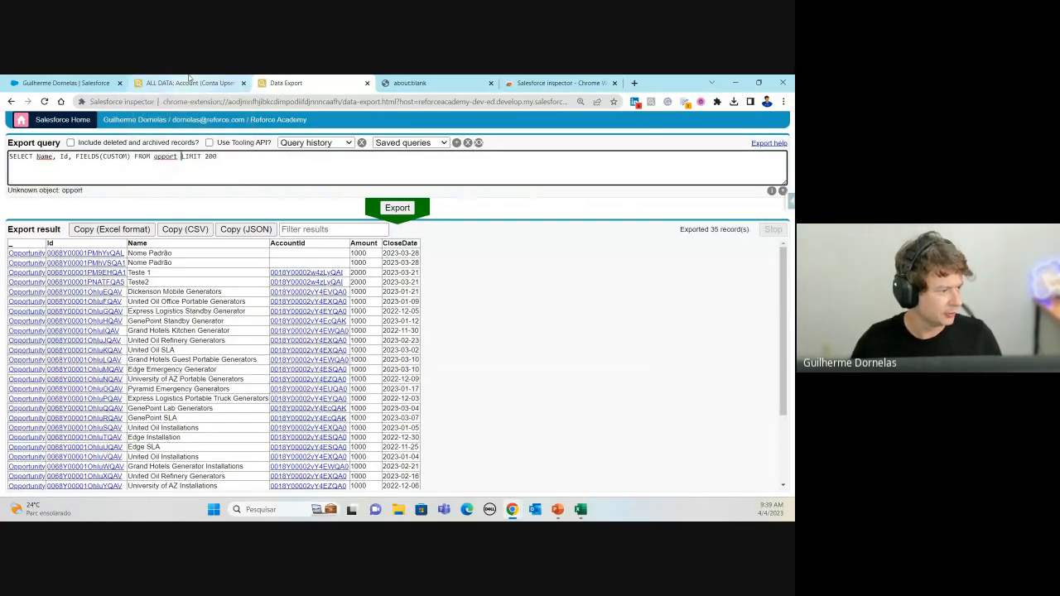
{"action": "key", "text": "BackSpace"}
{"action": "key", "text": "BackSpace"}
{"action": "key", "text": "BackSpace"}
{"action": "key", "text": "BackSpace"}
{"action": "key", "text": "BackSpace"}
{"action": "key", "text": "BackSpace"}
{"action": "type", "text": "accybt"}
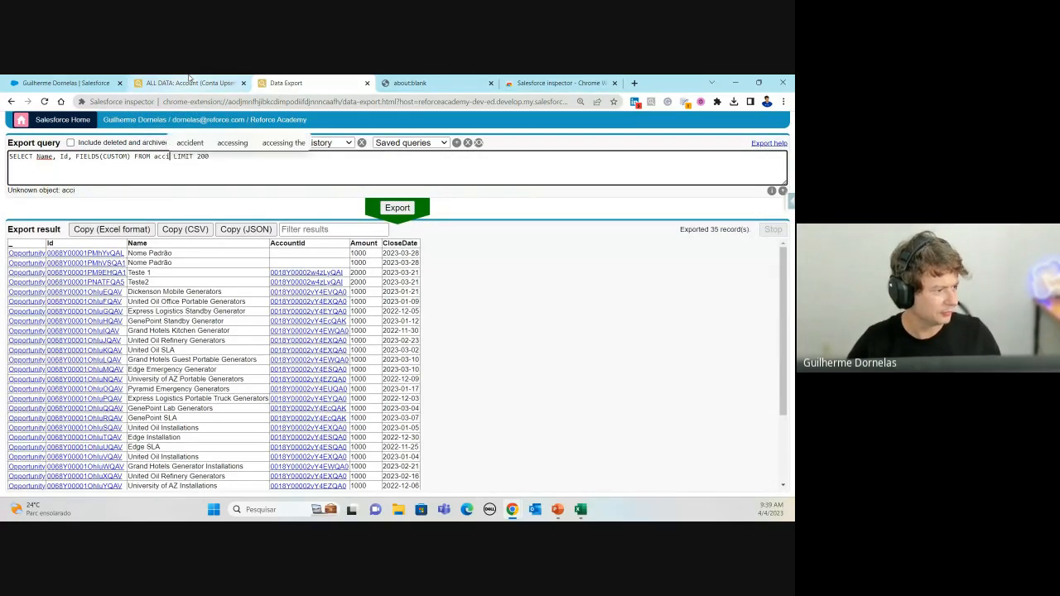
{"action": "key", "text": "BackSpace"}
{"action": "key", "text": "BackSpace"}
{"action": "key", "text": "BackSpace"}
{"action": "type", "text": "ount"}
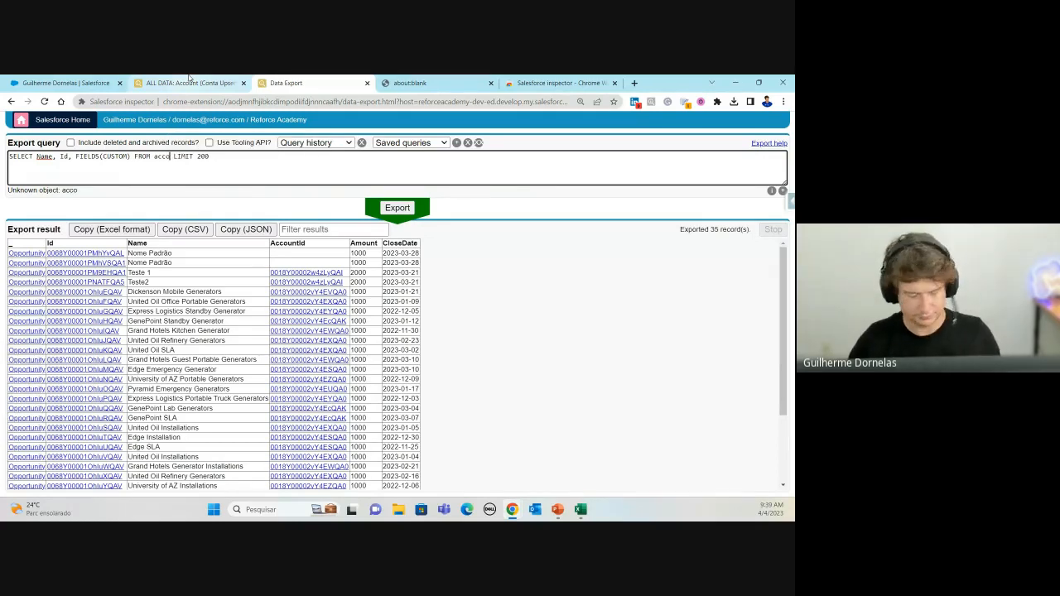
{"action": "left_click", "coordinate": [38, 160]}
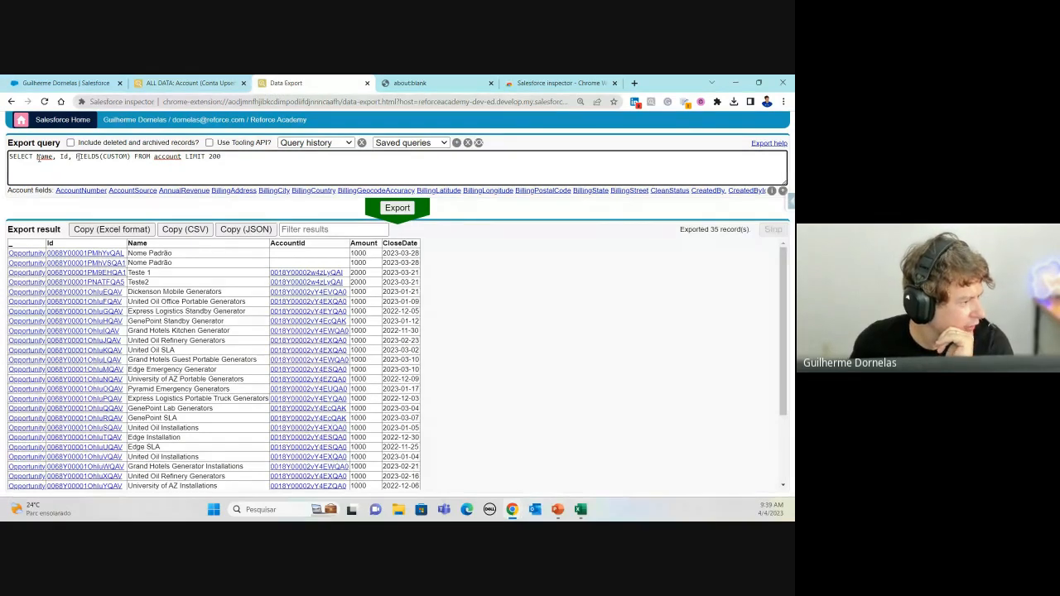
{"action": "left_click", "coordinate": [96, 155]}
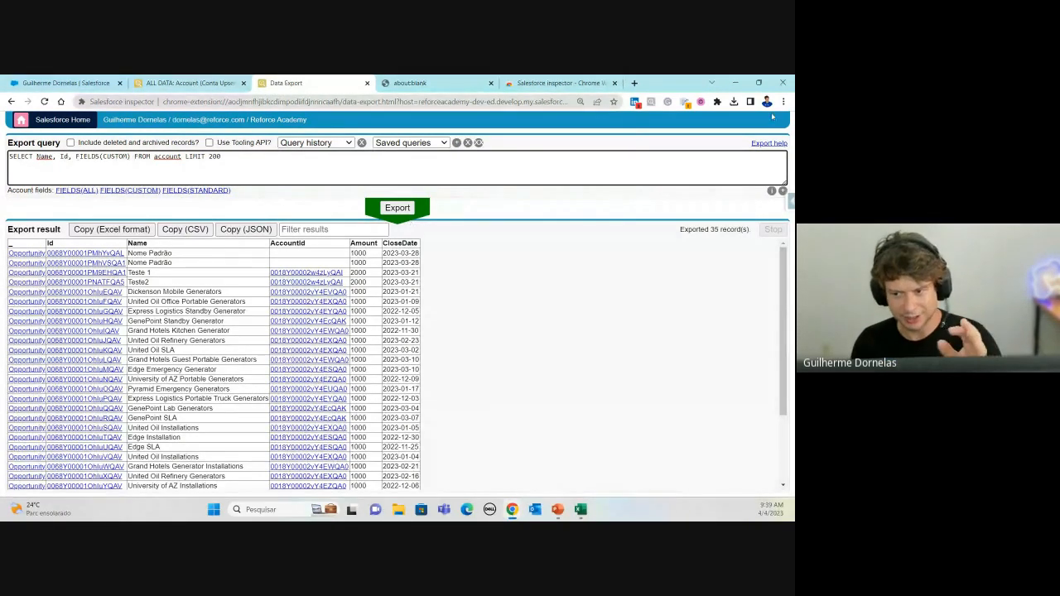
Step: Remove 'Name, Id,' from the SELECT list, leaving only FIELDS(CUSTOM)
{"action": "key", "text": "alt+Tab"}
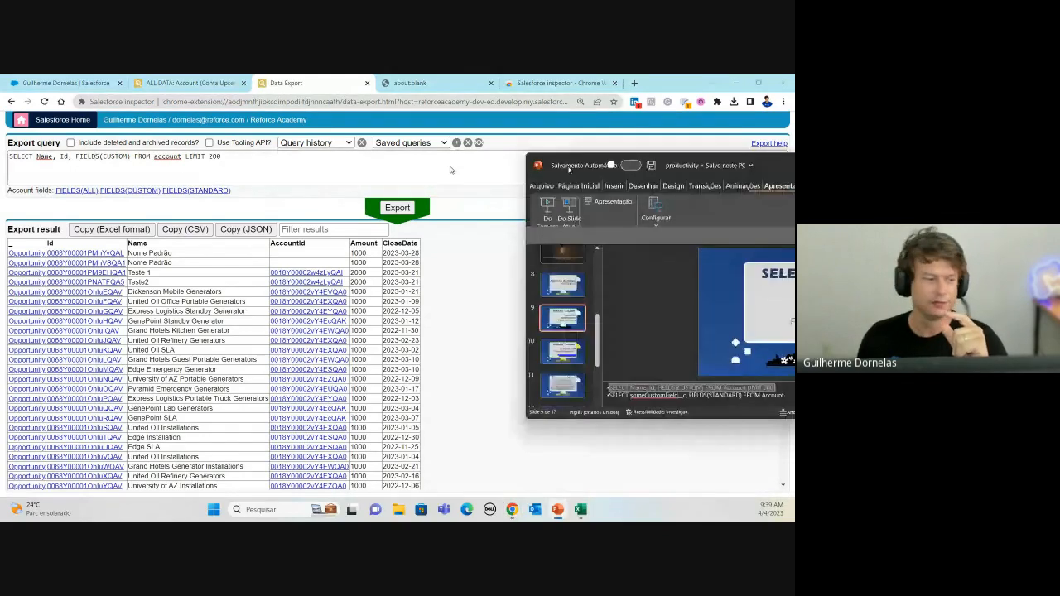
{"action": "left_click_drag", "start_coordinate": [569, 169], "coordinate": [1059, 164]}
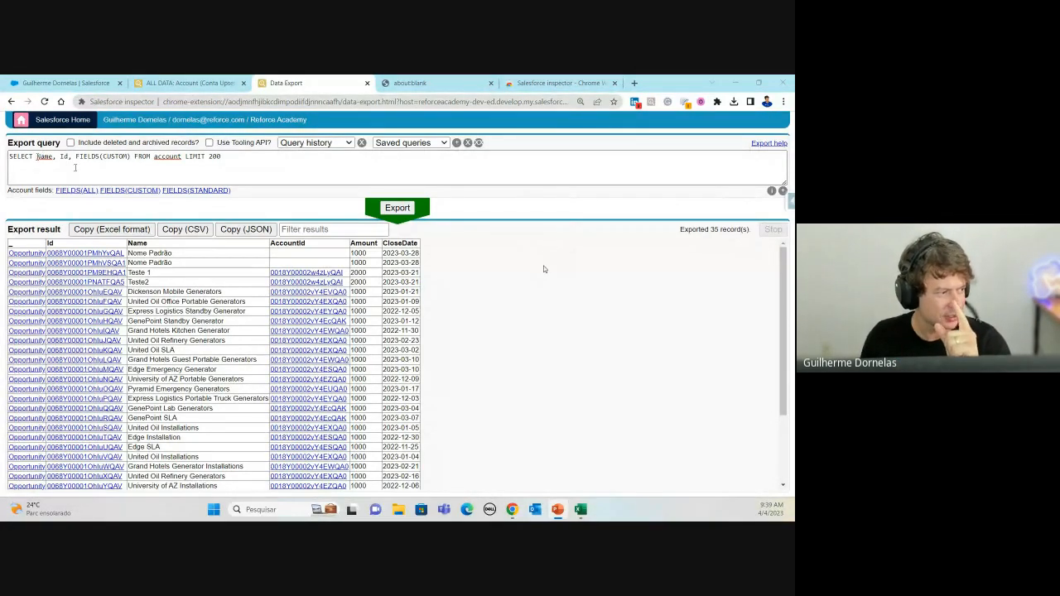
{"action": "left_click_drag", "start_coordinate": [36, 157], "coordinate": [74, 157]}
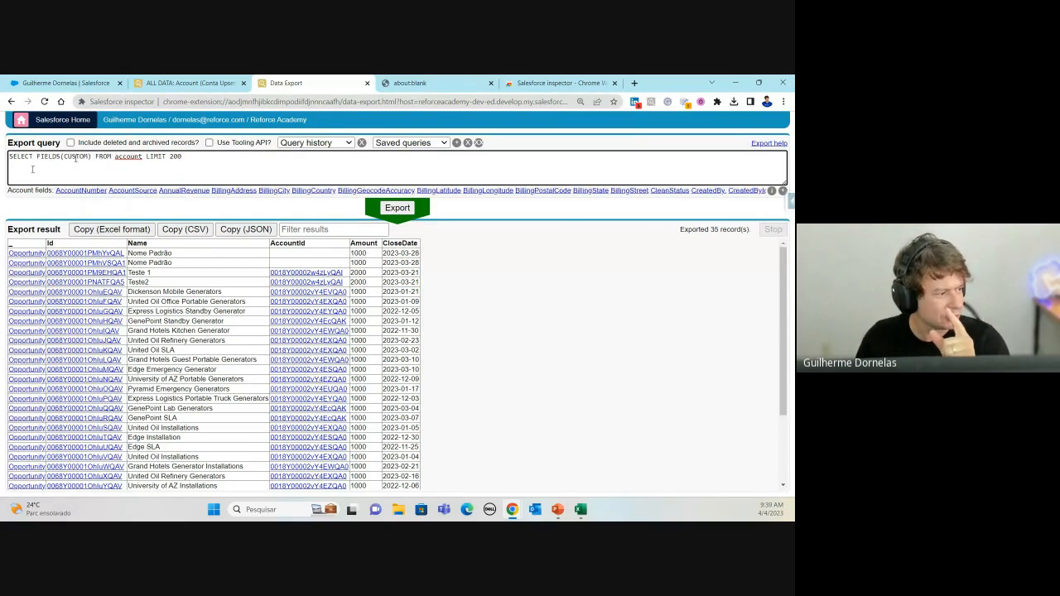
{"action": "left_click", "coordinate": [72, 157]}
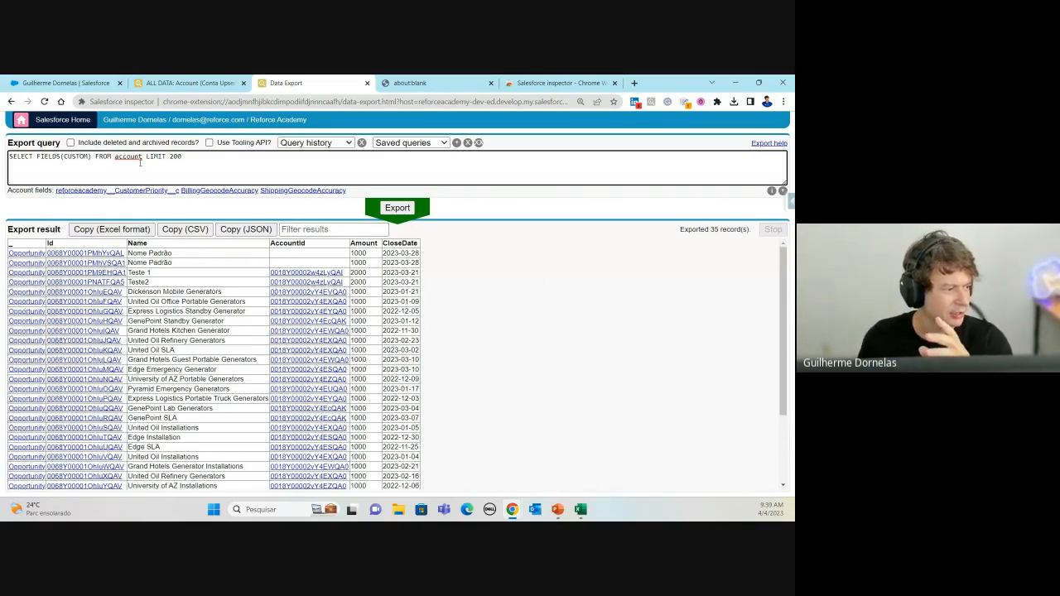
Step: Change LIMIT 200 to LIMIT 10 and export the 10 Account records
{"action": "left_click", "coordinate": [174, 157]}
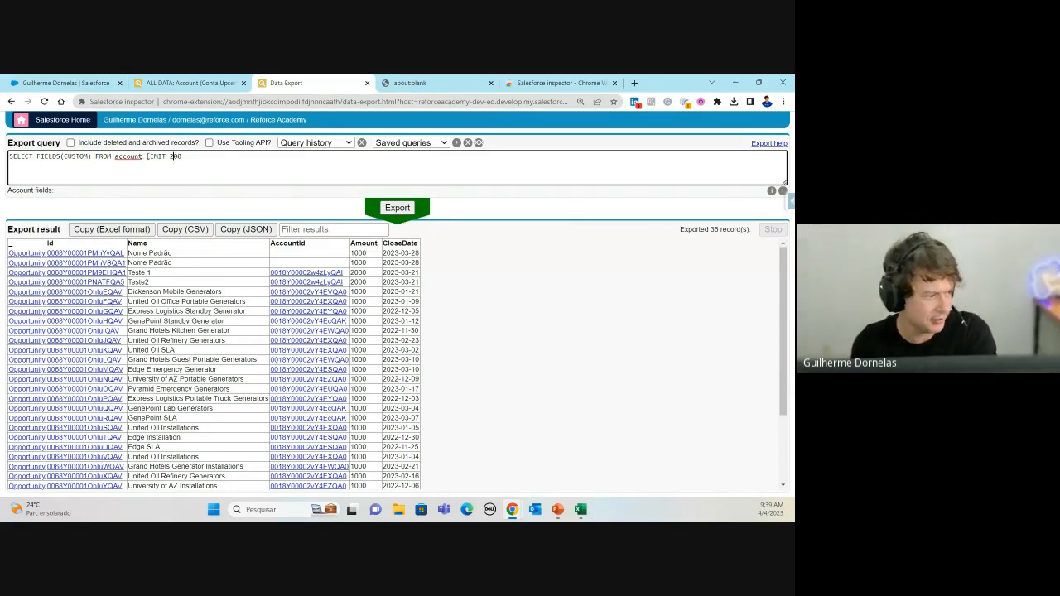
{"action": "left_click_drag", "start_coordinate": [142, 158], "coordinate": [159, 158]}
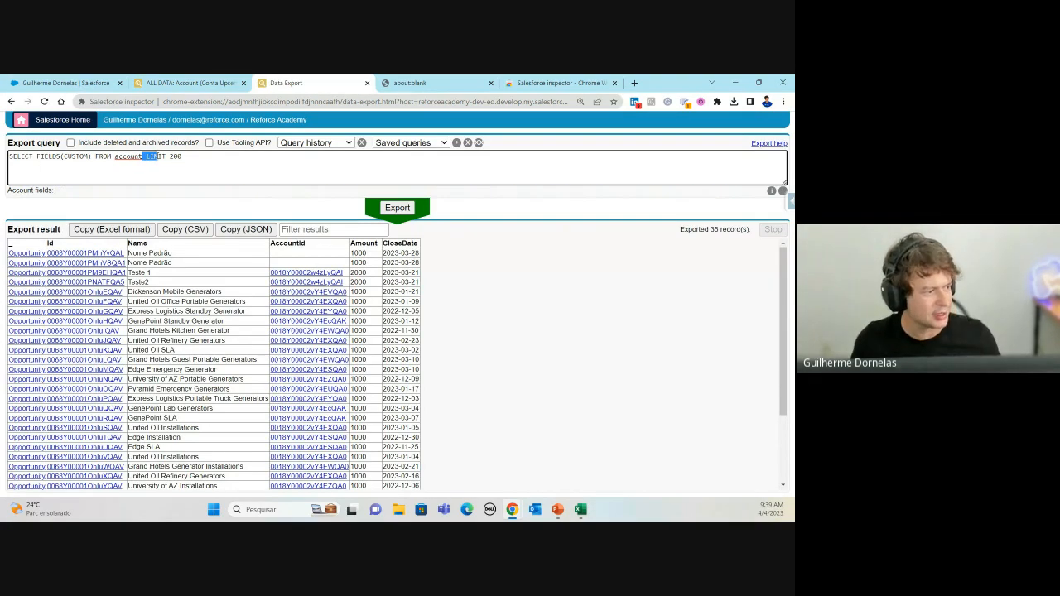
{"action": "double_click", "coordinate": [158, 157]}
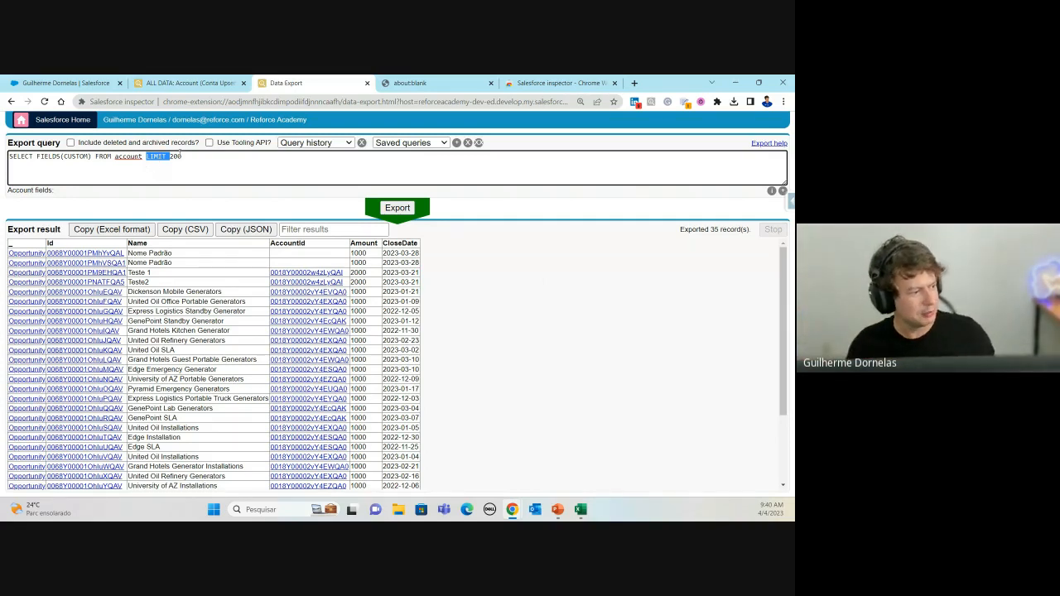
{"action": "left_click", "coordinate": [180, 154]}
{"action": "key", "text": "BackSpace"}
{"action": "key", "text": "BackSpace"}
{"action": "key", "text": "BackSpace"}
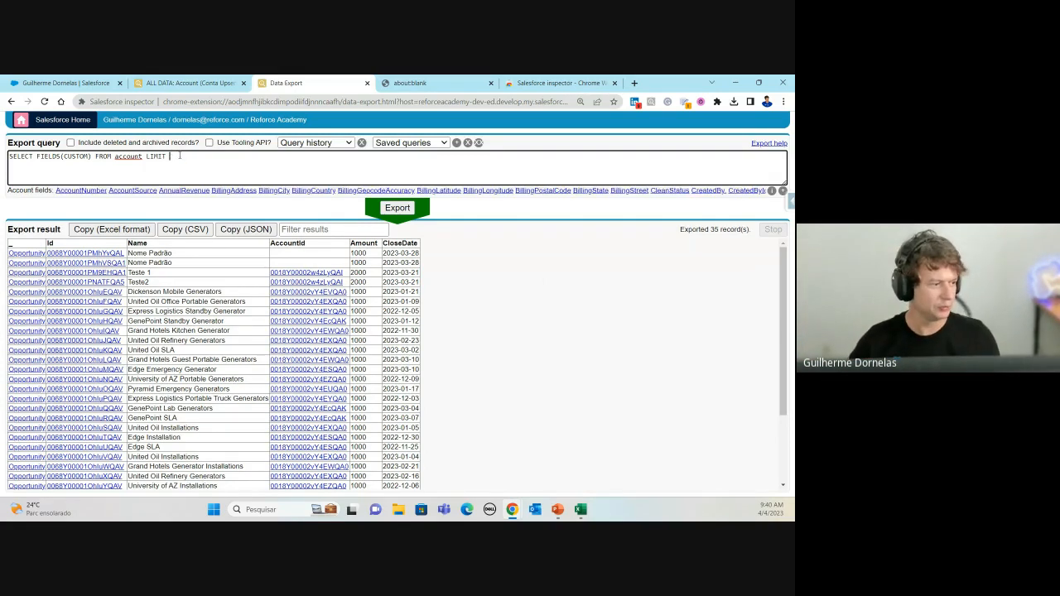
{"action": "type", "text": "10"}
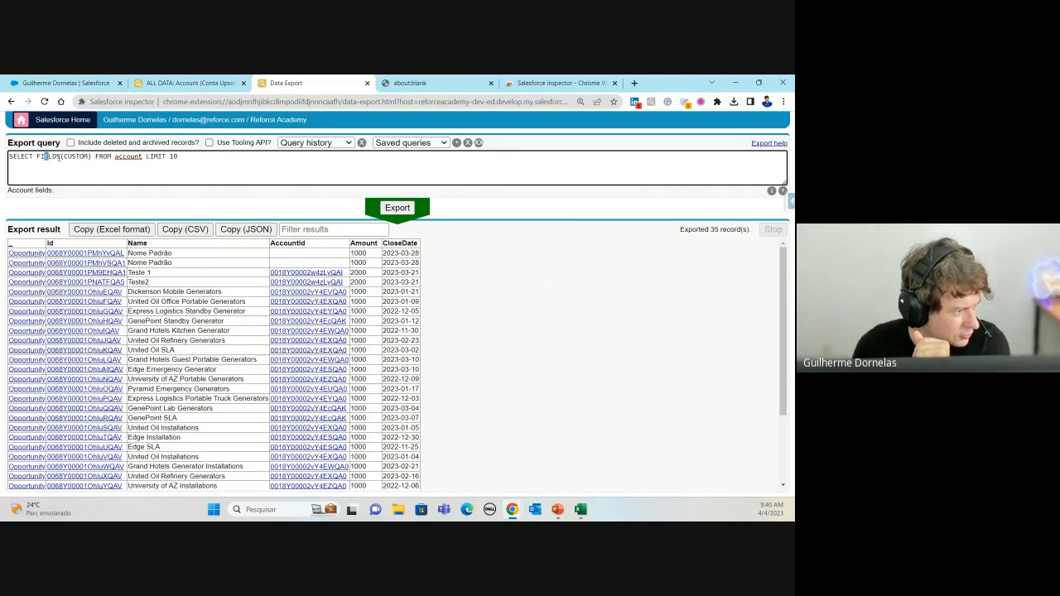
{"action": "left_click", "coordinate": [83, 157]}
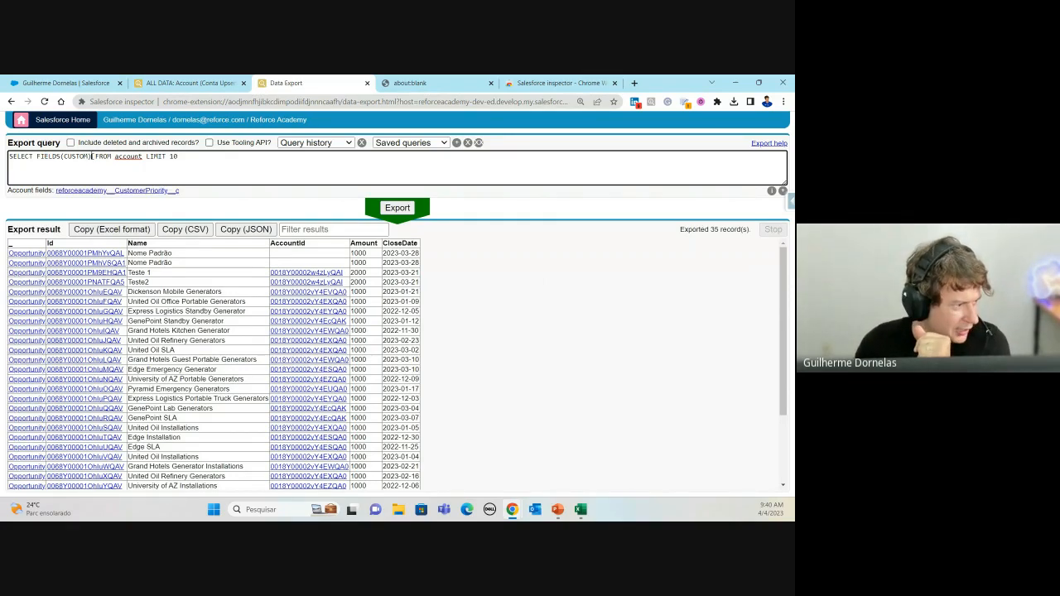
{"action": "left_click", "coordinate": [93, 156]}
{"action": "left_click", "coordinate": [126, 156]}
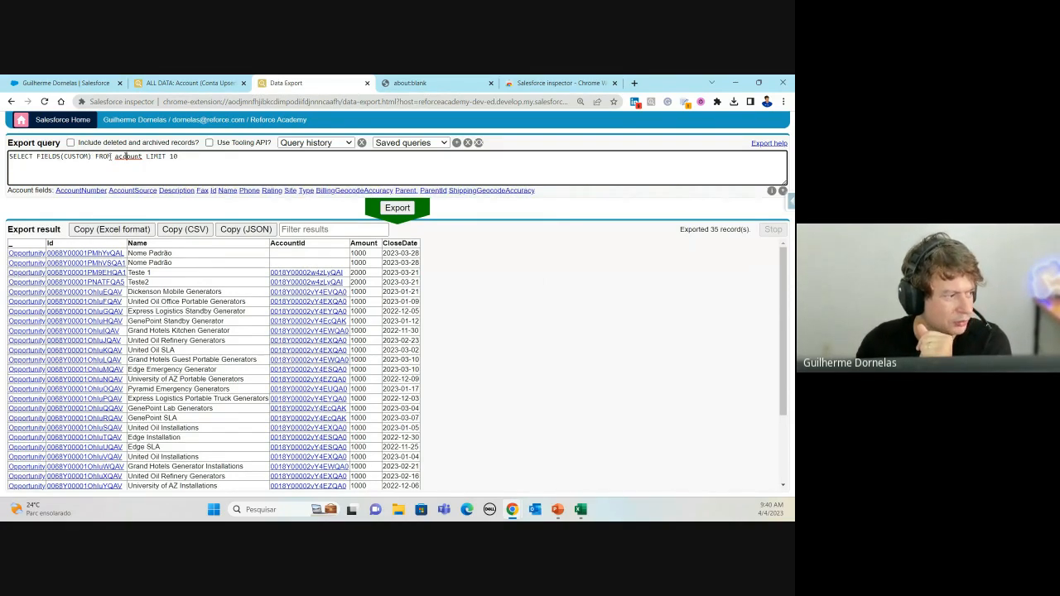
{"action": "left_click", "coordinate": [395, 208]}
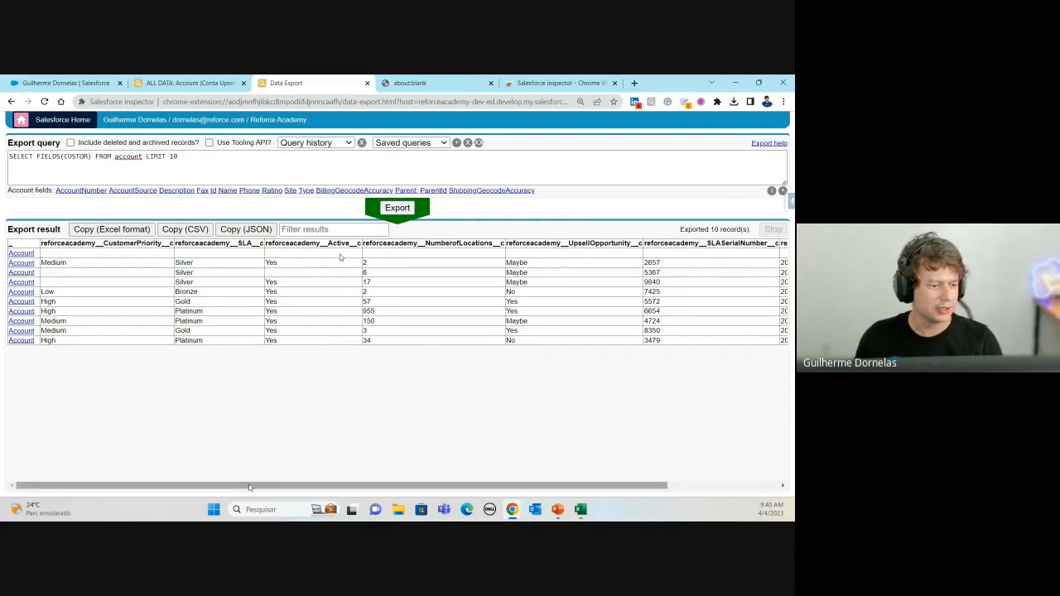
Step: Scroll across the 10 Account result columns, then open the Account object's full field details
{"action": "mouse_move", "coordinate": [249, 487]}
{"action": "left_mouse_down"}
{"action": "mouse_move", "coordinate": [365, 487]}
{"action": "mouse_move", "coordinate": [249, 488]}
{"action": "left_mouse_up"}
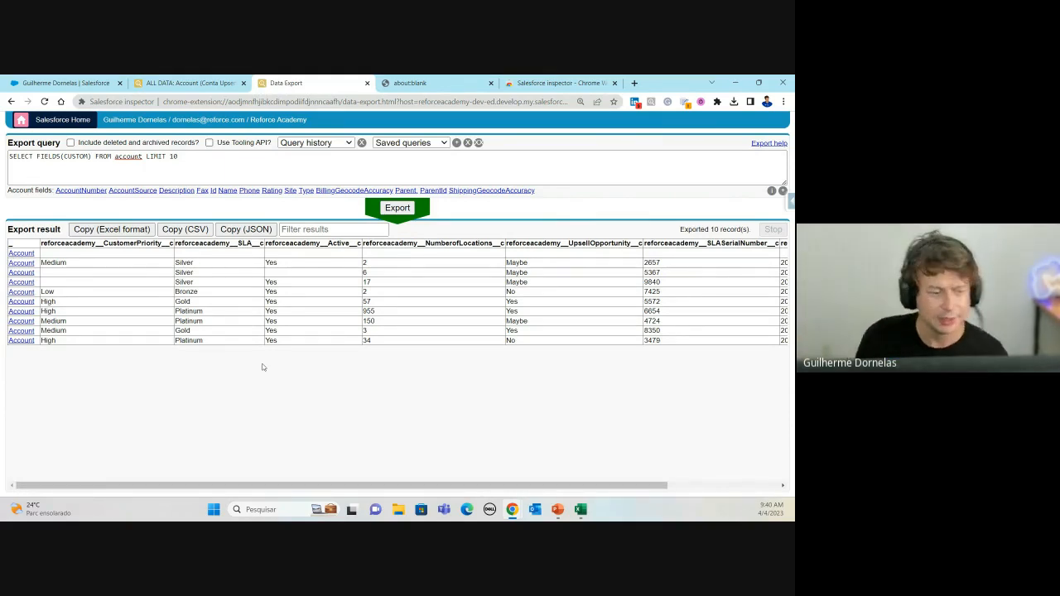
{"action": "left_click", "coordinate": [684, 487]}
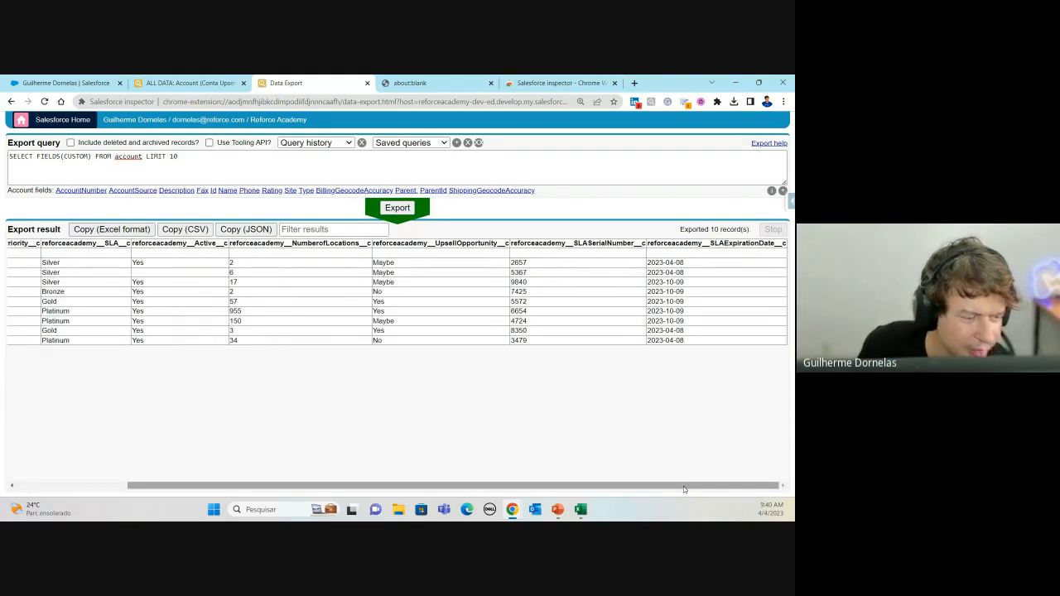
{"action": "left_click_drag", "start_coordinate": [685, 487], "coordinate": [570, 487]}
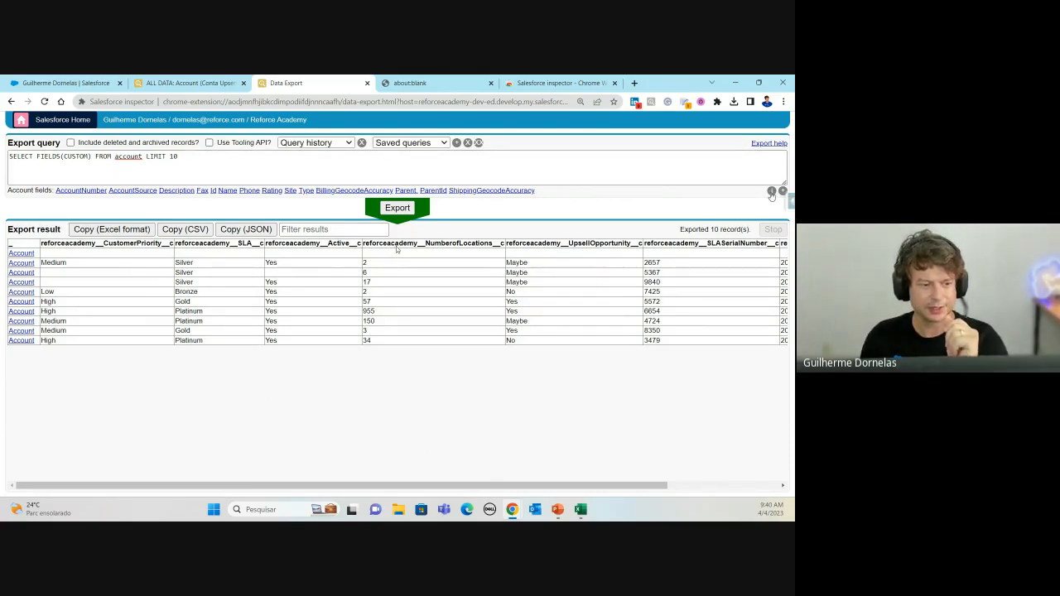
{"action": "left_click", "coordinate": [771, 193]}
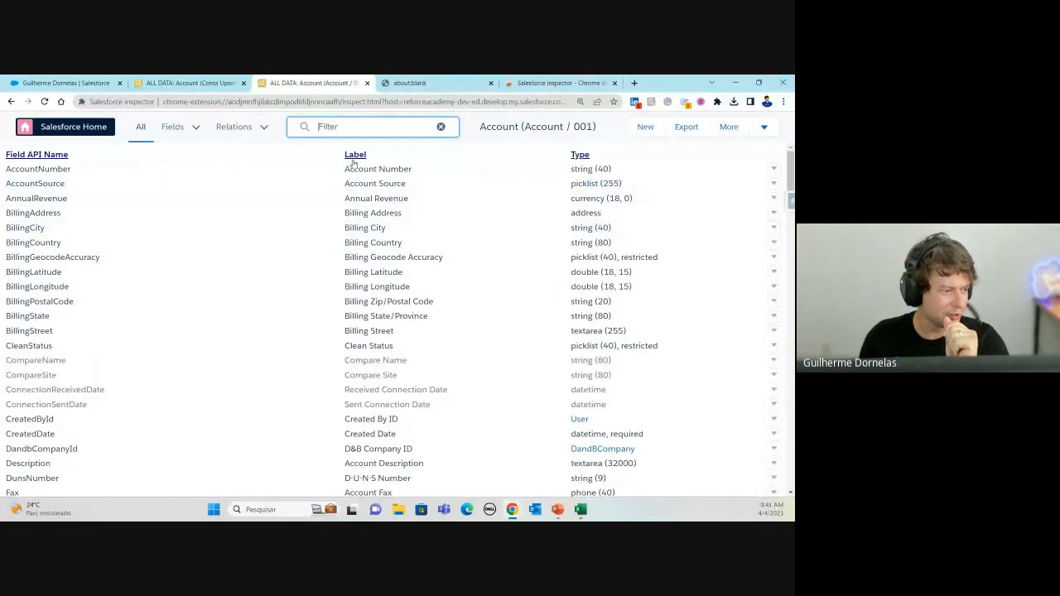
Step: Add the Help text and Description columns to the Account field list
{"action": "left_click", "coordinate": [199, 130]}
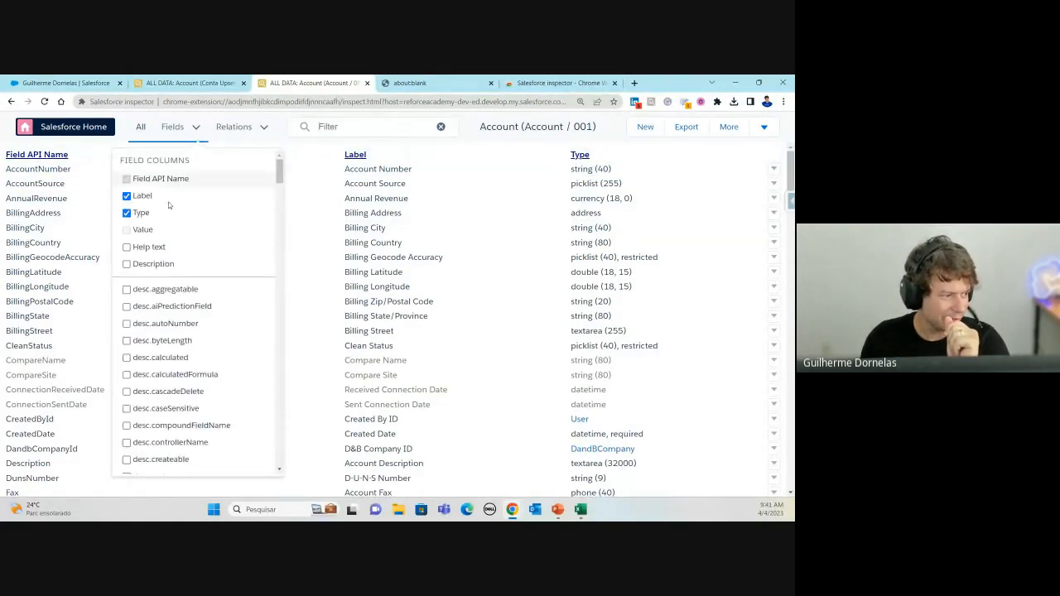
{"action": "left_click", "coordinate": [126, 247]}
{"action": "left_click", "coordinate": [126, 264]}
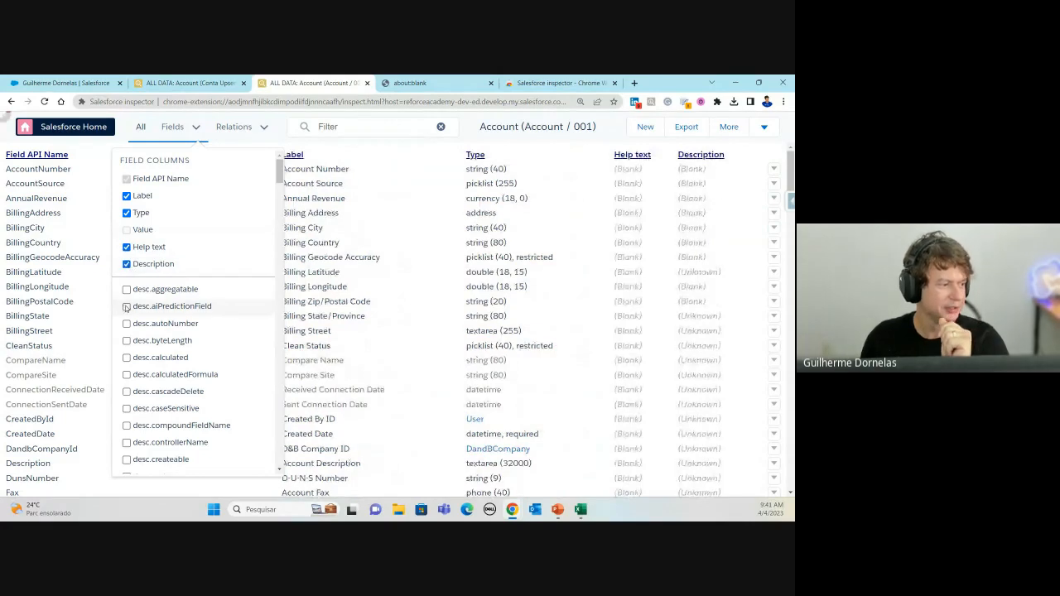
{"action": "scroll", "coordinate": [149, 273], "scroll_direction": "down", "scroll_amount": 5}
{"action": "scroll", "coordinate": [166, 276], "scroll_direction": "down", "scroll_amount": 5}
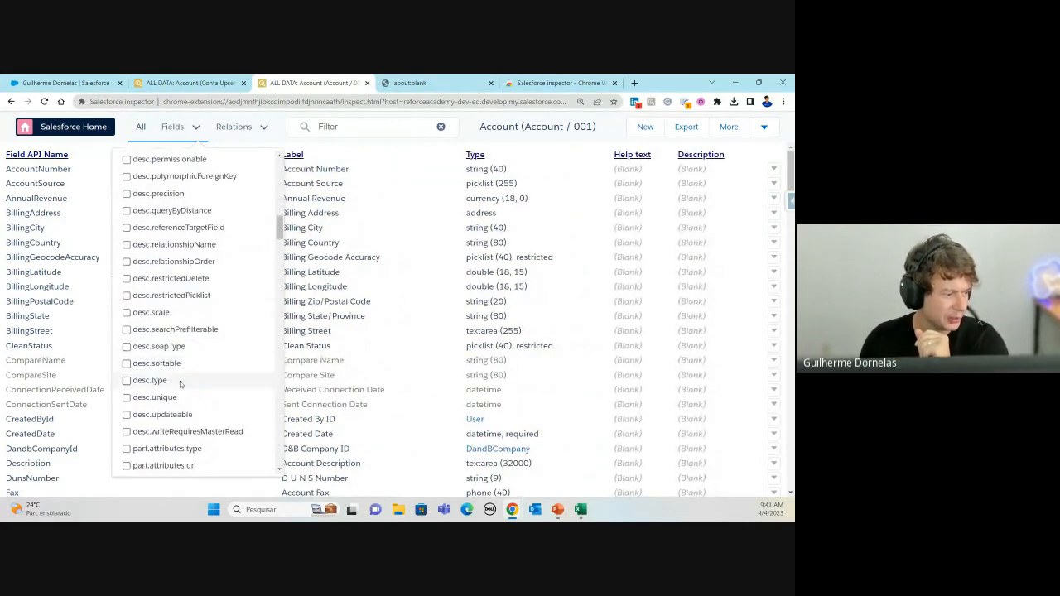
{"action": "scroll", "coordinate": [178, 378], "scroll_direction": "down", "scroll_amount": 5}
{"action": "scroll", "coordinate": [164, 432], "scroll_direction": "up", "scroll_amount": 15}
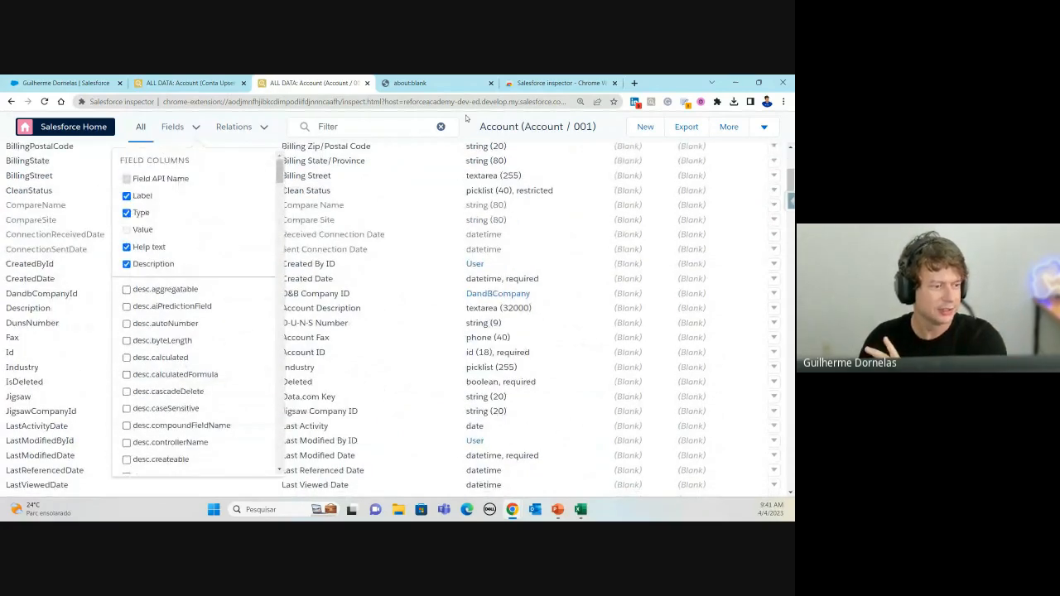
{"action": "double_click", "coordinate": [497, 126]}
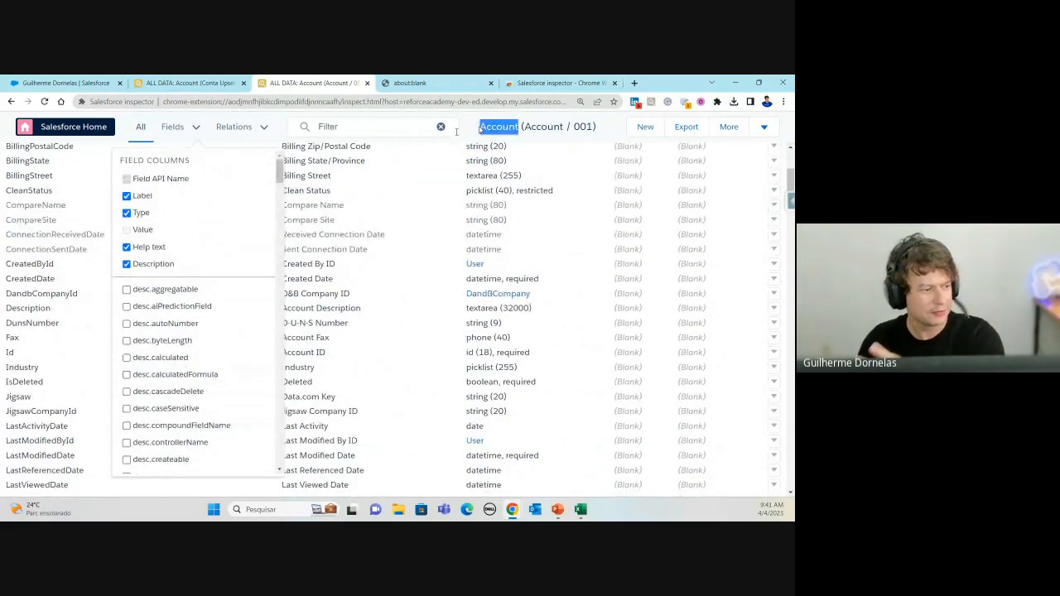
{"action": "left_click", "coordinate": [198, 127]}
{"action": "scroll", "coordinate": [63, 191], "scroll_direction": "up", "scroll_amount": 5}
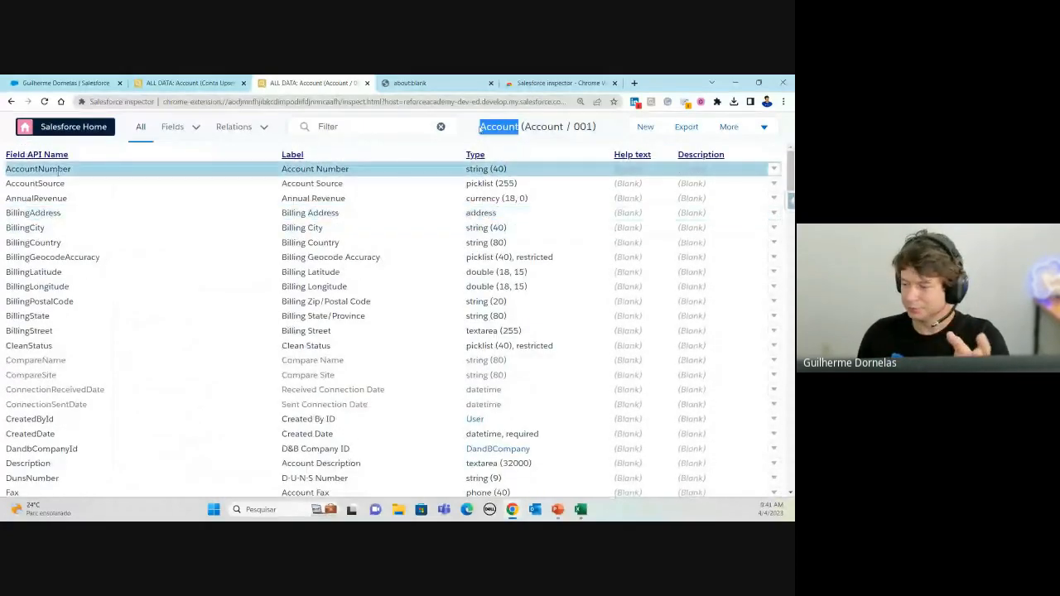
Step: Drag-select the whole Account field table from Field API Name and copy it
{"action": "left_click", "coordinate": [5, 155]}
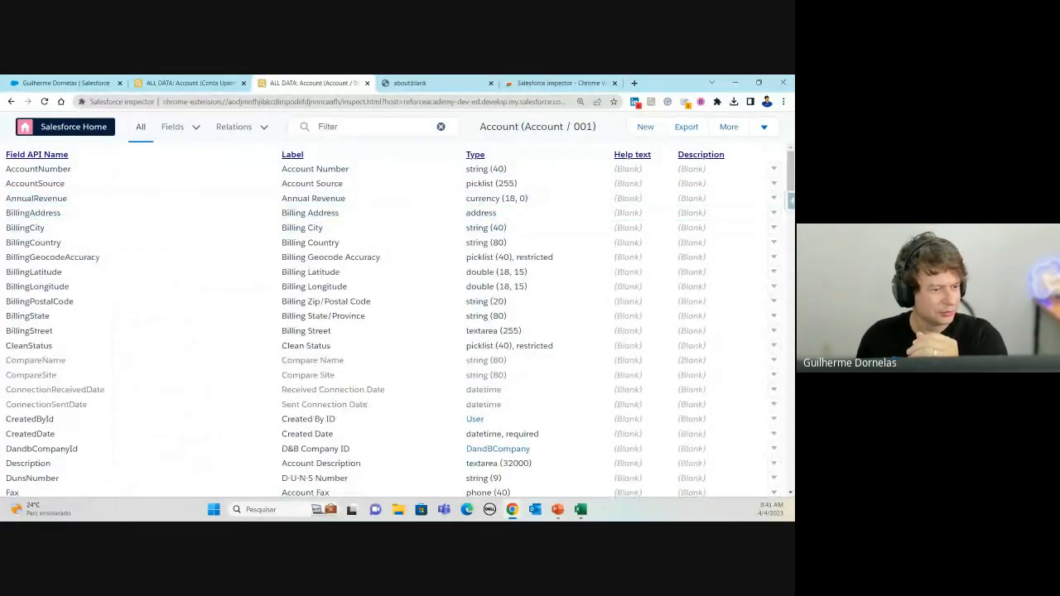
{"action": "left_click_drag", "start_coordinate": [5, 156], "coordinate": [718, 269]}
{"action": "key", "text": "alt+Tab"}
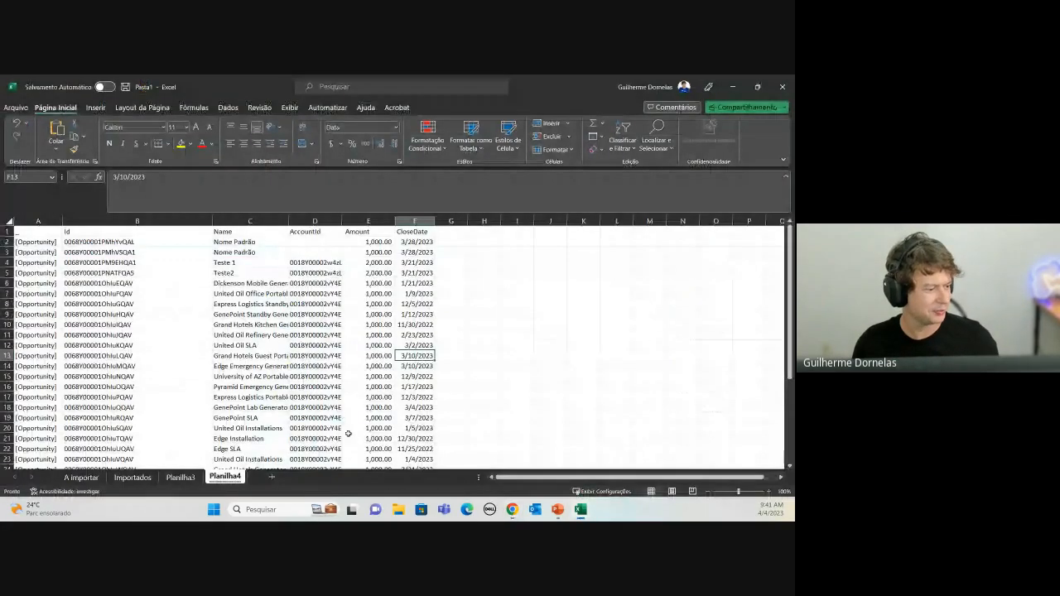
Step: Paste the Account field table into new sheet Planilha5 and widen columns A through G
{"action": "left_click", "coordinate": [271, 476]}
{"action": "key", "text": "ctrl+v"}
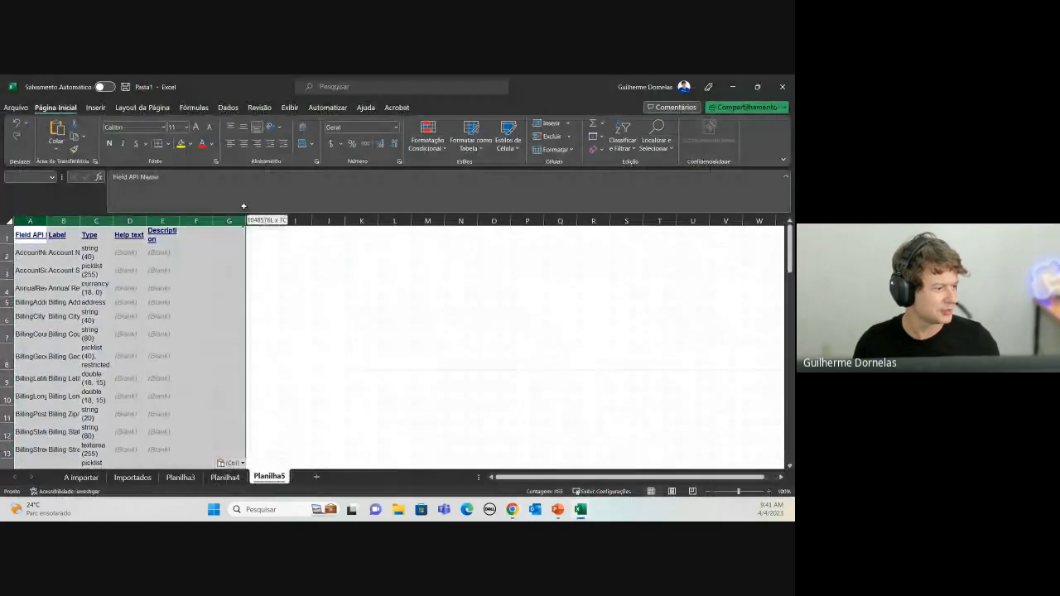
{"action": "left_click_drag", "start_coordinate": [243, 206], "coordinate": [241, 207]}
{"action": "left_click_drag", "start_coordinate": [179, 221], "coordinate": [310, 221]}
Step: Review the pasted Type, Help text, Description and AccountNumber entries
{"action": "left_click", "coordinate": [455, 304]}
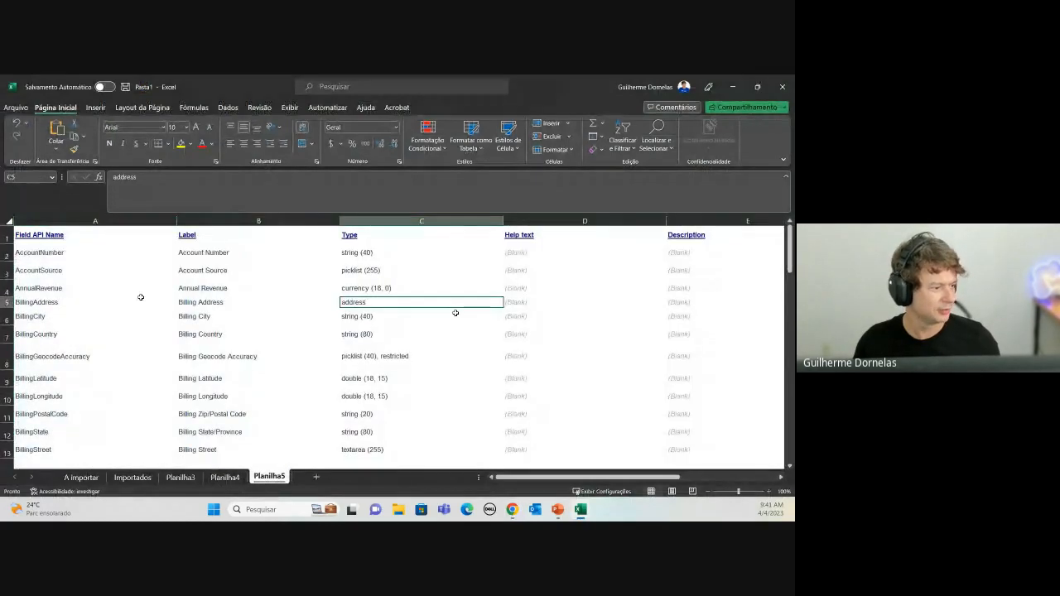
{"action": "left_click", "coordinate": [422, 317]}
{"action": "left_click", "coordinate": [369, 253]}
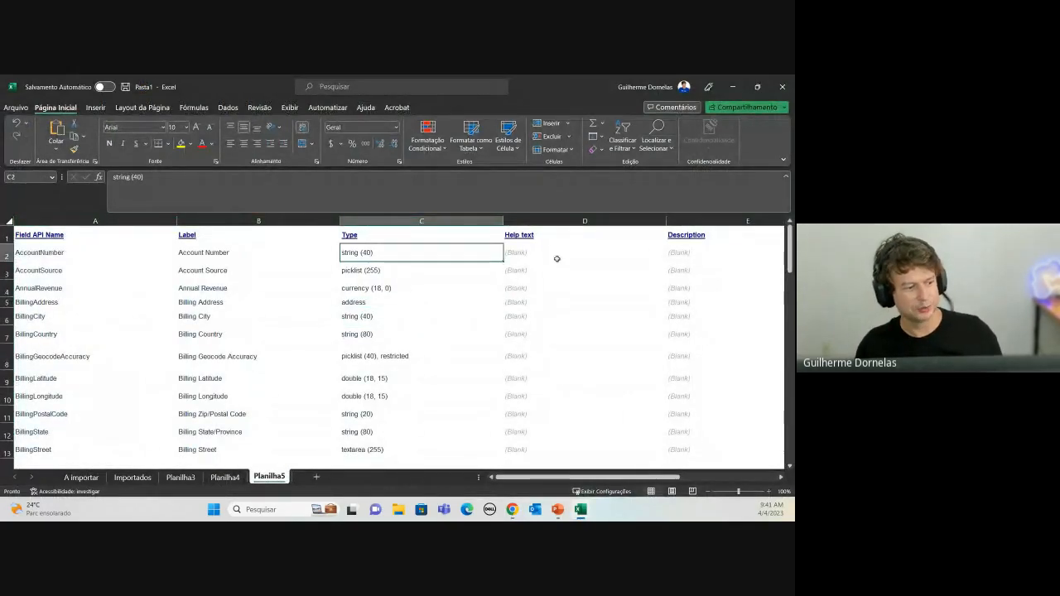
{"action": "left_click", "coordinate": [551, 257]}
{"action": "left_click", "coordinate": [709, 256]}
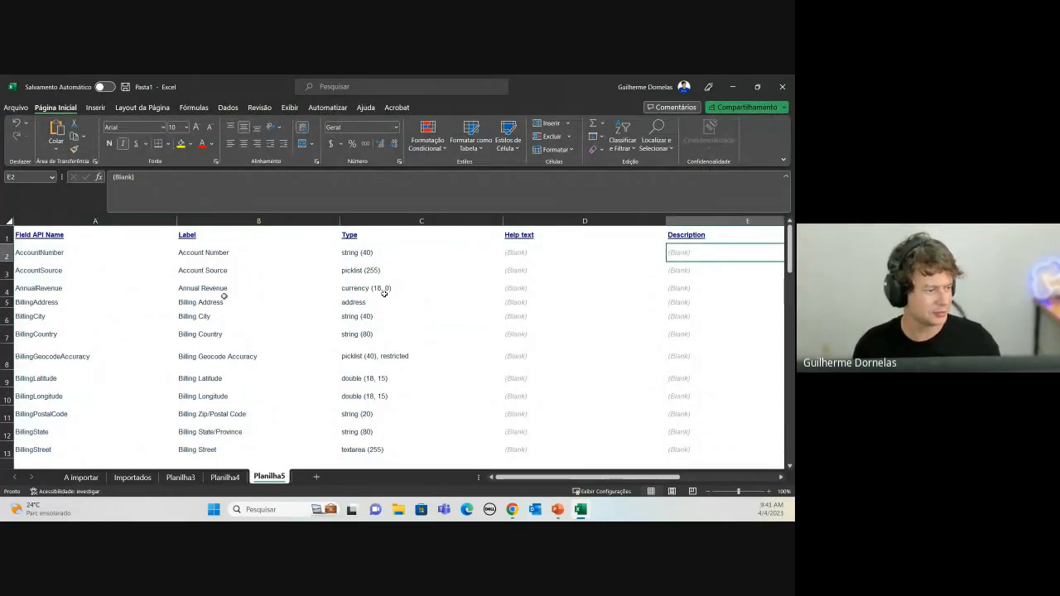
{"action": "left_click", "coordinate": [34, 258]}
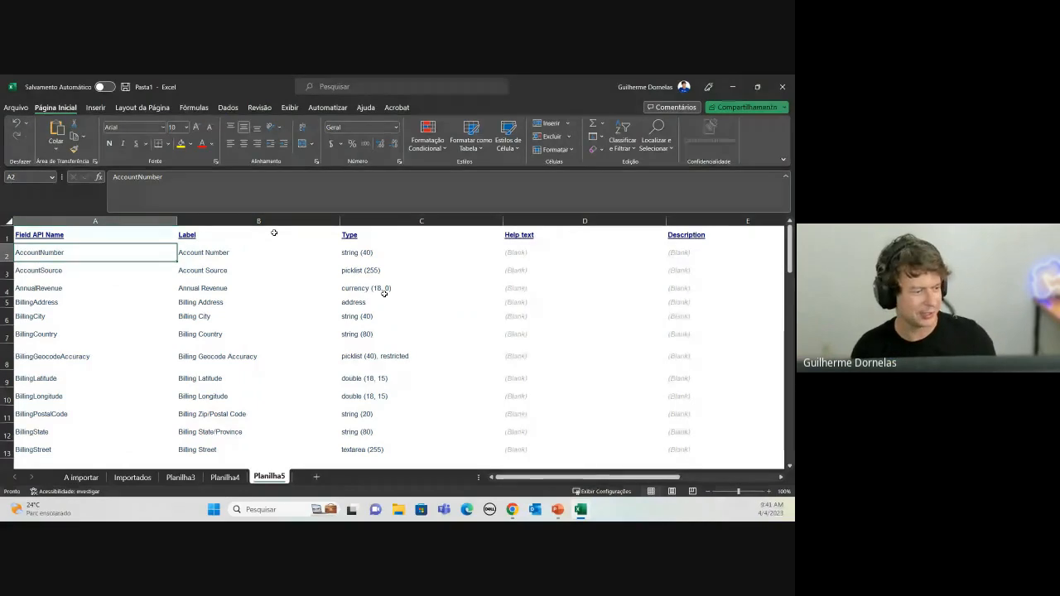
{"action": "key", "text": "alt+Tab"}
{"action": "scroll", "coordinate": [400, 196], "scroll_direction": "up", "scroll_amount": 5}
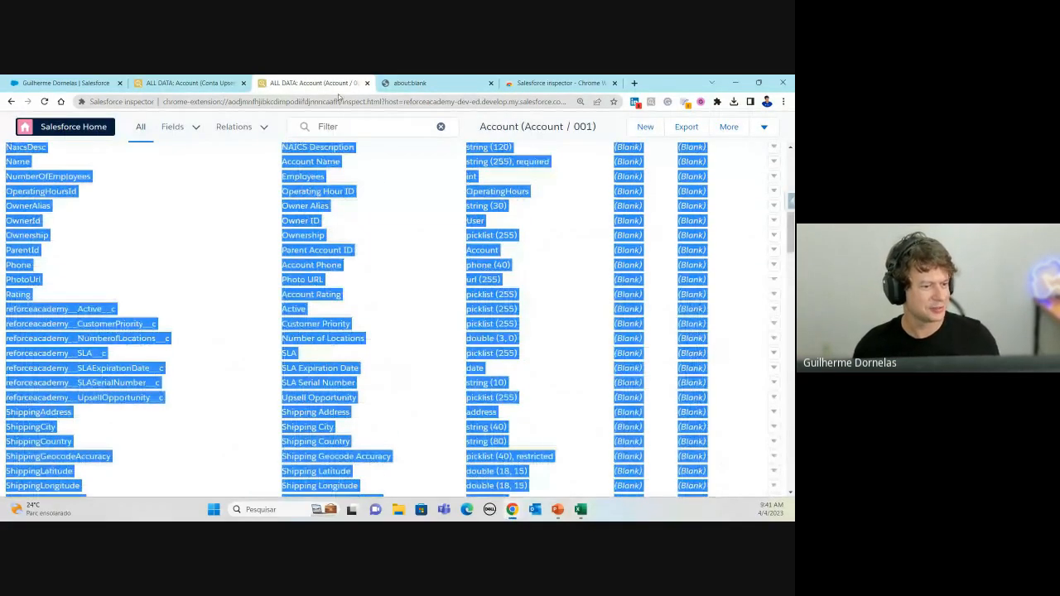
Step: Reopen Data Export and run SELECT FIELDS(CUSTOM) FROM account LIMIT 10
{"action": "left_click", "coordinate": [790, 204]}
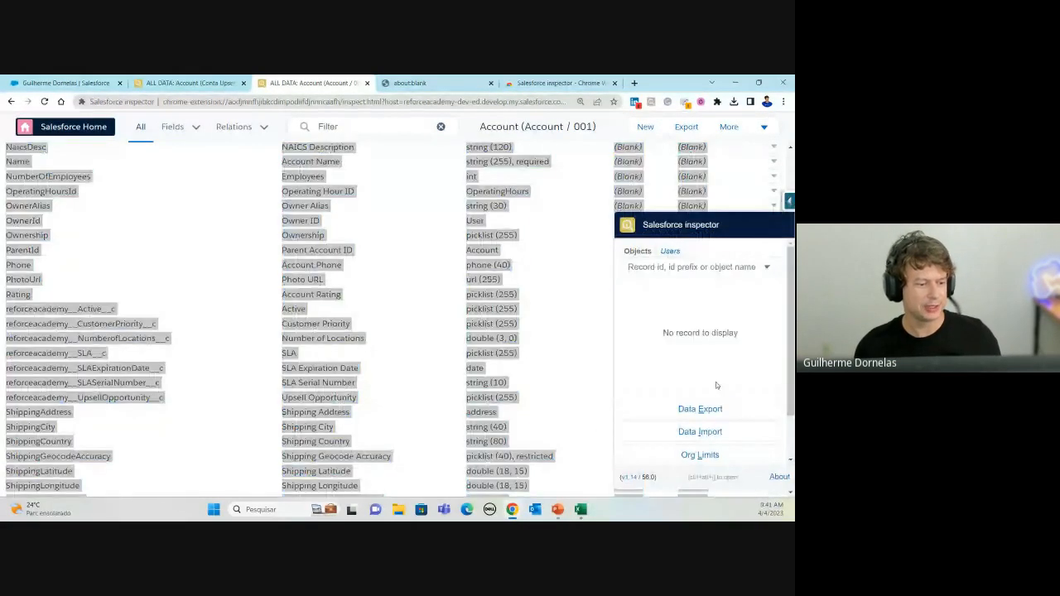
{"action": "left_click", "coordinate": [701, 405]}
{"action": "left_click", "coordinate": [207, 155]}
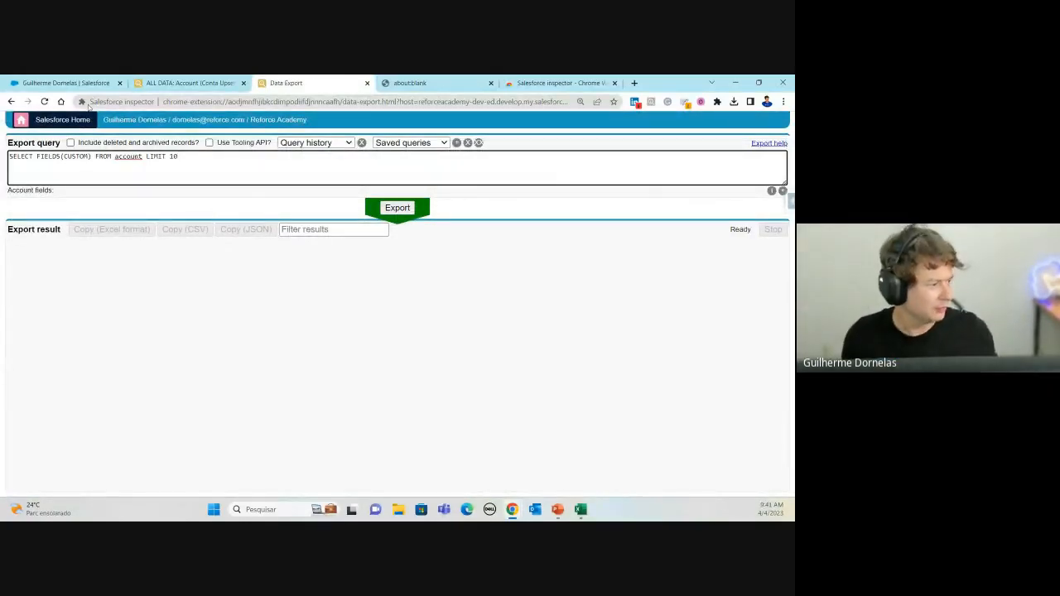
{"action": "left_click", "coordinate": [35, 156]}
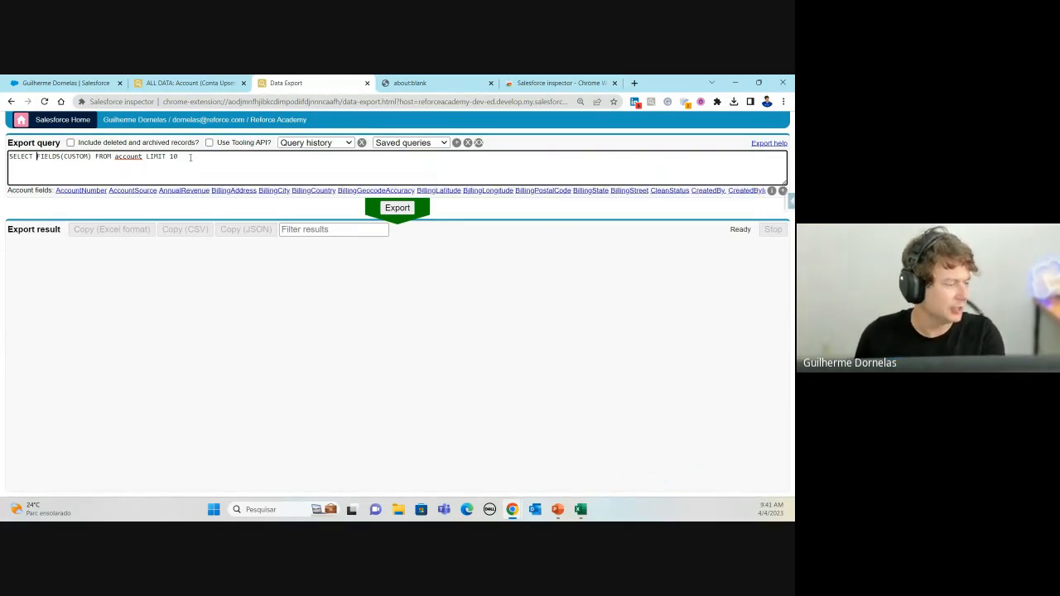
{"action": "left_click_drag", "start_coordinate": [180, 156], "coordinate": [37, 166]}
{"action": "left_click", "coordinate": [43, 157]}
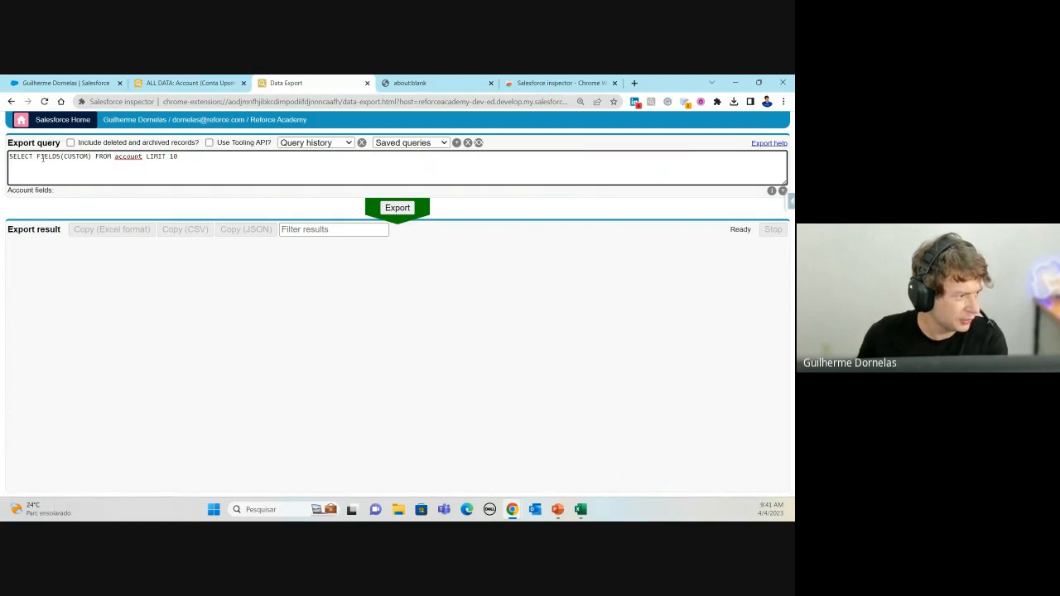
{"action": "left_click", "coordinate": [396, 208]}
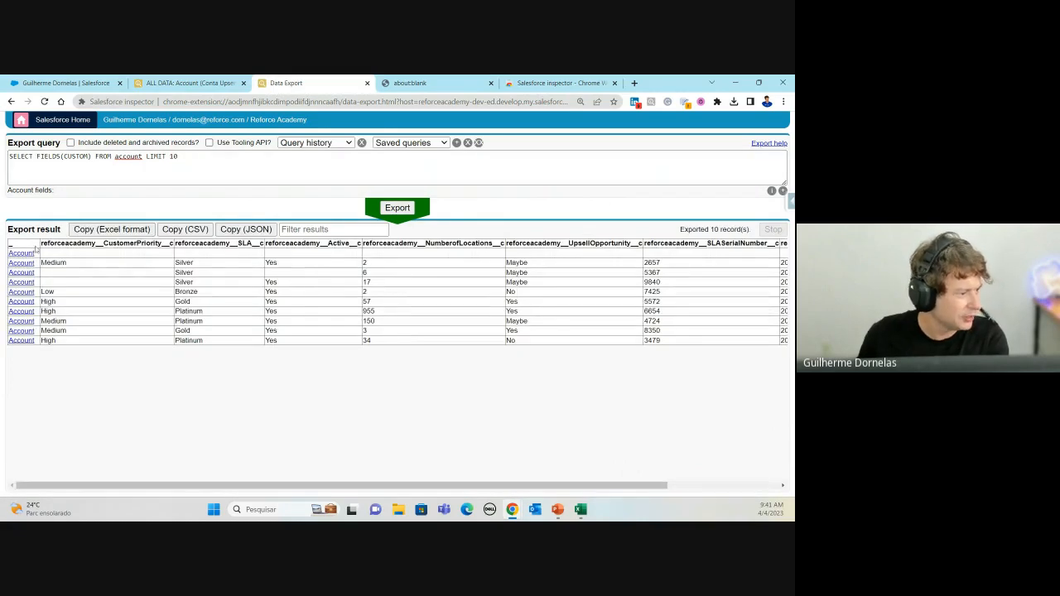
Step: Raise the limit from 10 to 200 and rerun, returning 169 Account records
{"action": "double_click", "coordinate": [173, 157]}
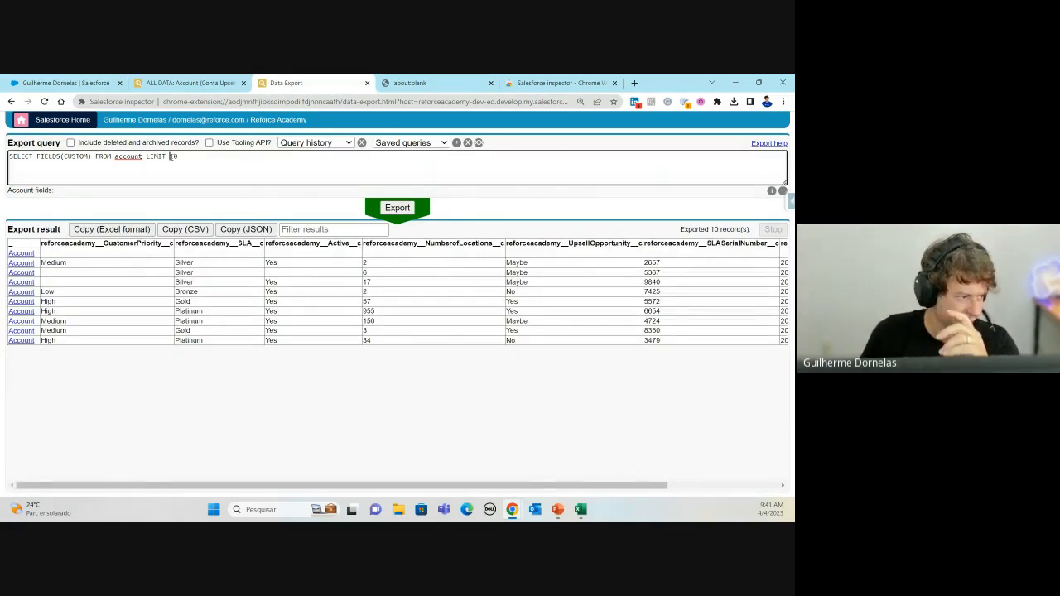
{"action": "type", "text": "200"}
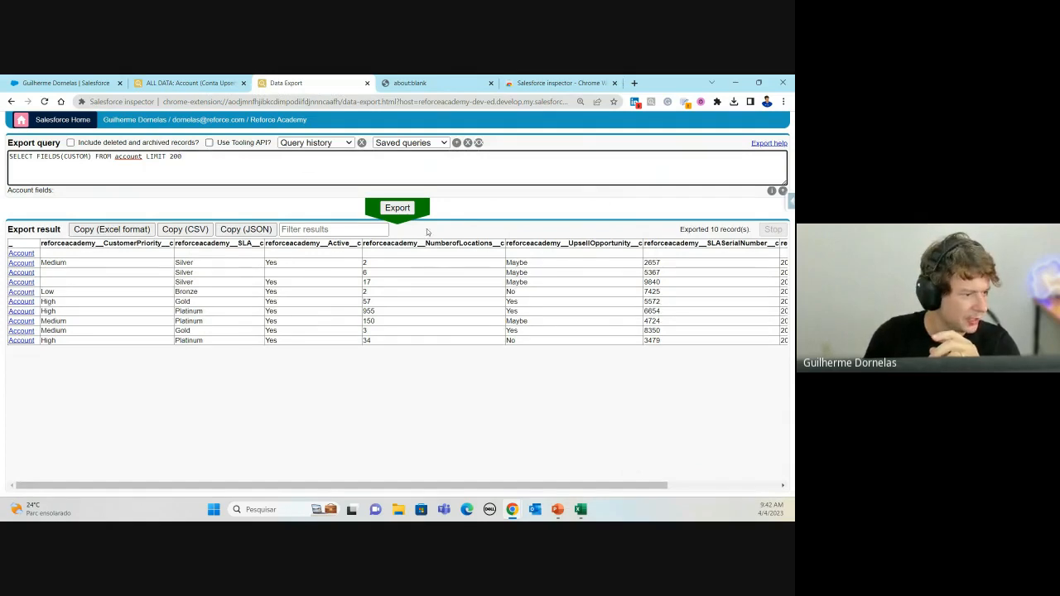
{"action": "left_click", "coordinate": [407, 208]}
{"action": "left_click_drag", "start_coordinate": [452, 487], "coordinate": [57, 419]}
{"action": "left_click", "coordinate": [36, 171]}
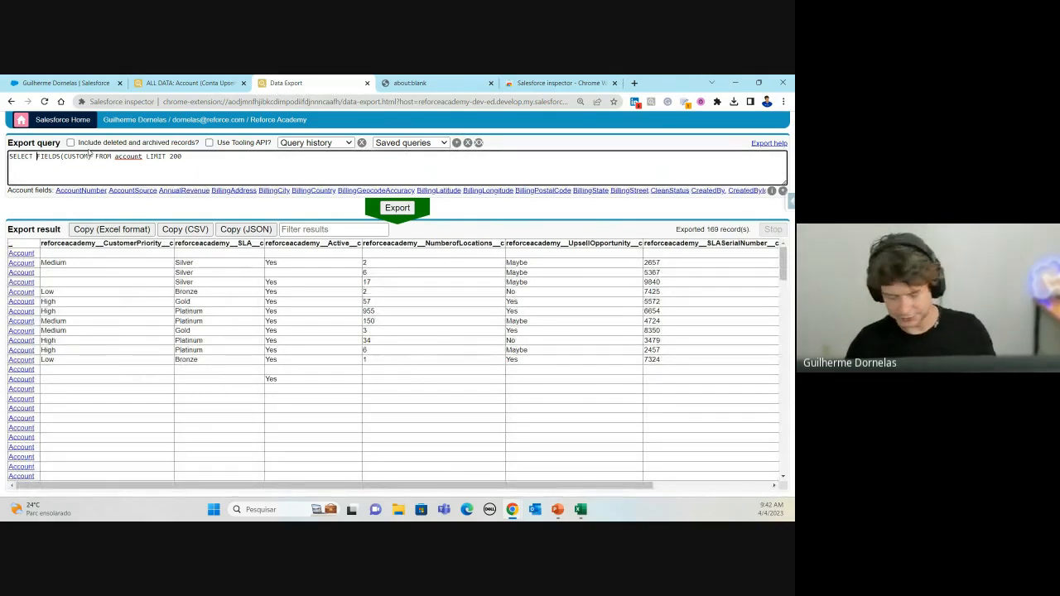
Step: Add id, name and AccountSource before FIELDS(CUSTOM), fix the missing comma, and export
{"action": "type", "text": "id, name"}
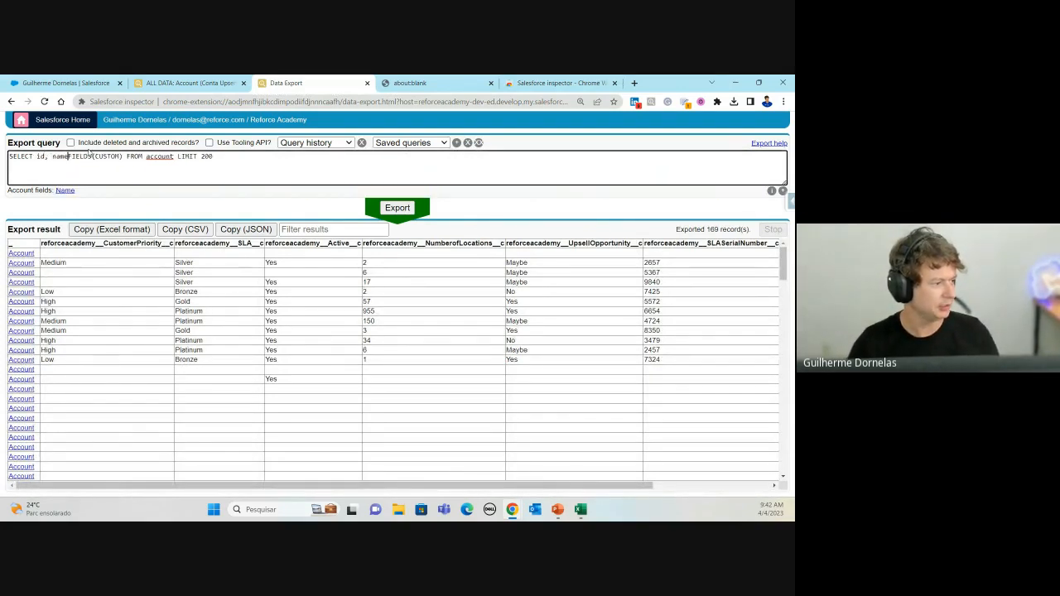
{"action": "type", "text": ","}
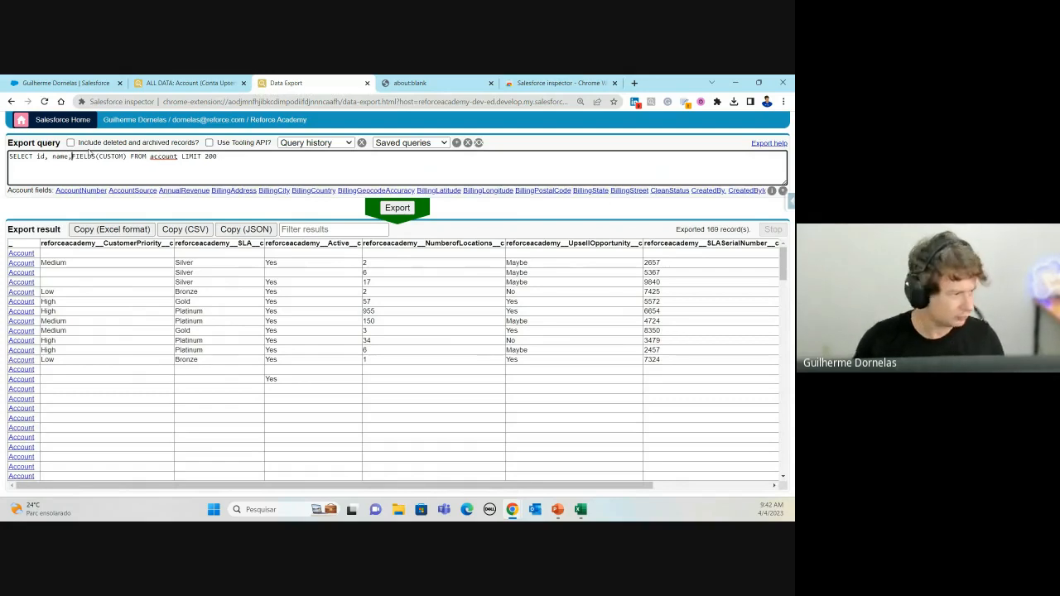
{"action": "left_click", "coordinate": [126, 192]}
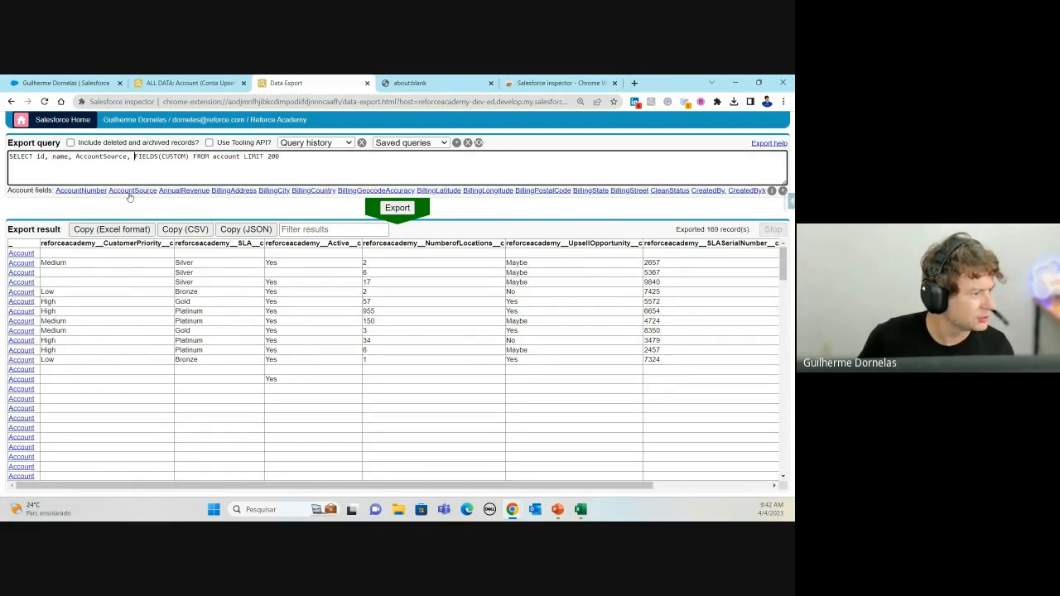
{"action": "key", "text": "Left"}
{"action": "key", "text": "BackSpace"}
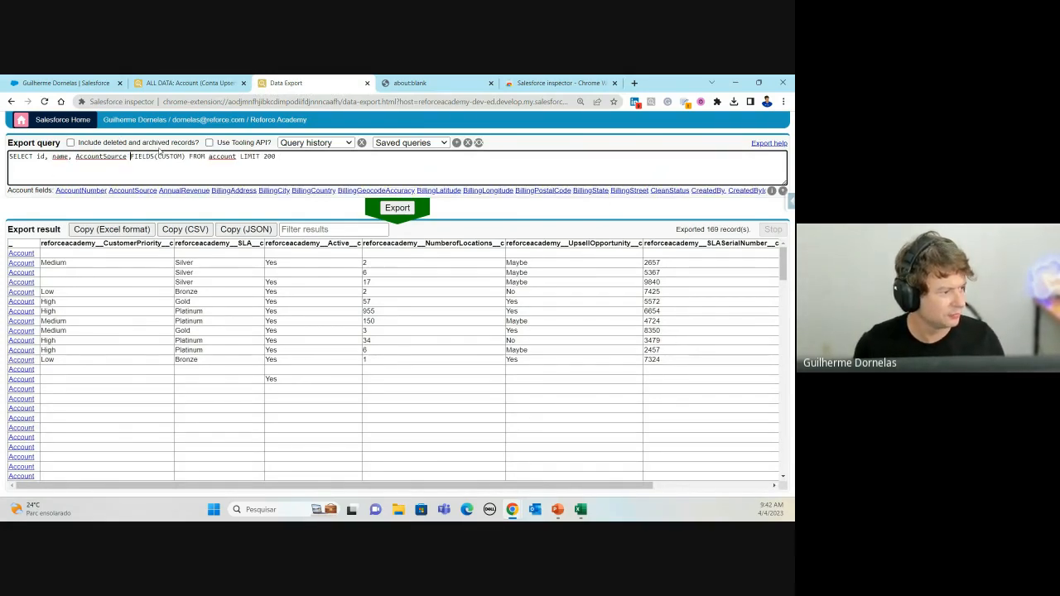
{"action": "left_click", "coordinate": [396, 207]}
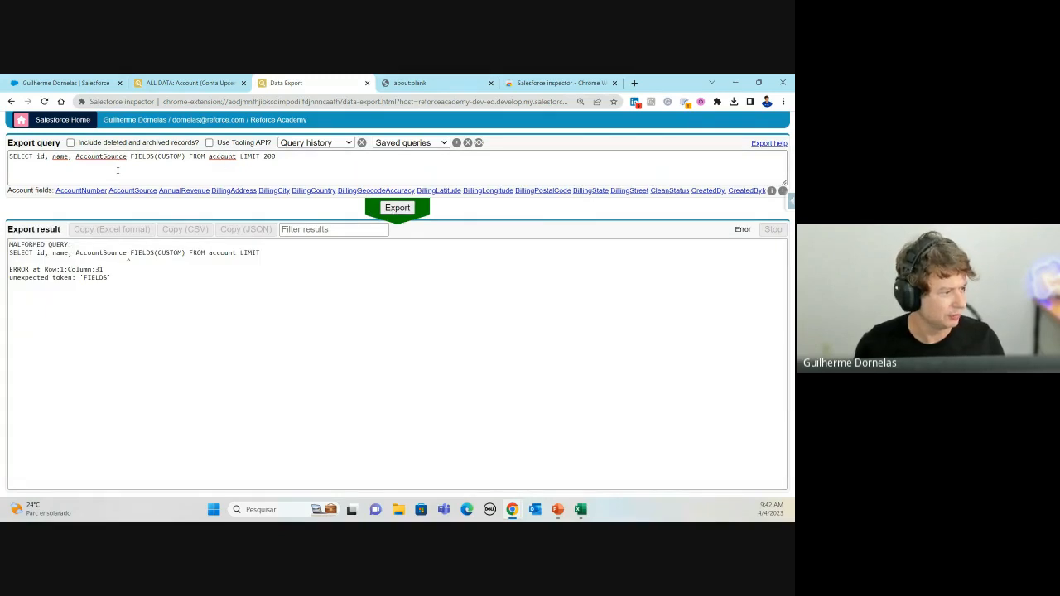
{"action": "left_click_drag", "start_coordinate": [123, 157], "coordinate": [130, 157]}
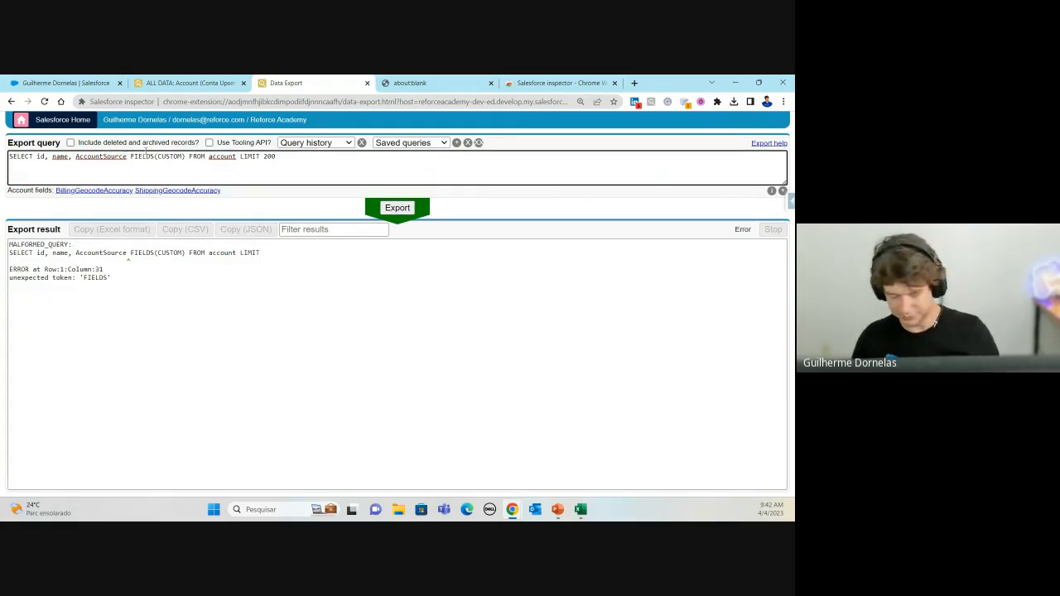
{"action": "type", "text": ","}
{"action": "left_click", "coordinate": [398, 209]}
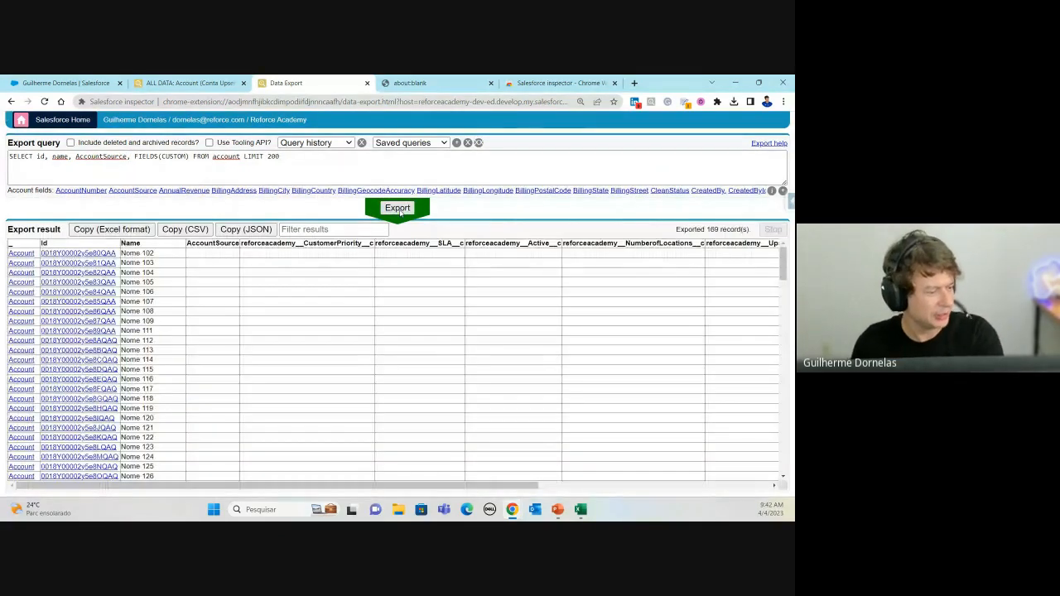
Step: Scroll through the results, then delete the added id, name and AccountSource fields
{"action": "scroll", "coordinate": [637, 462], "scroll_direction": "right", "scroll_amount": 5}
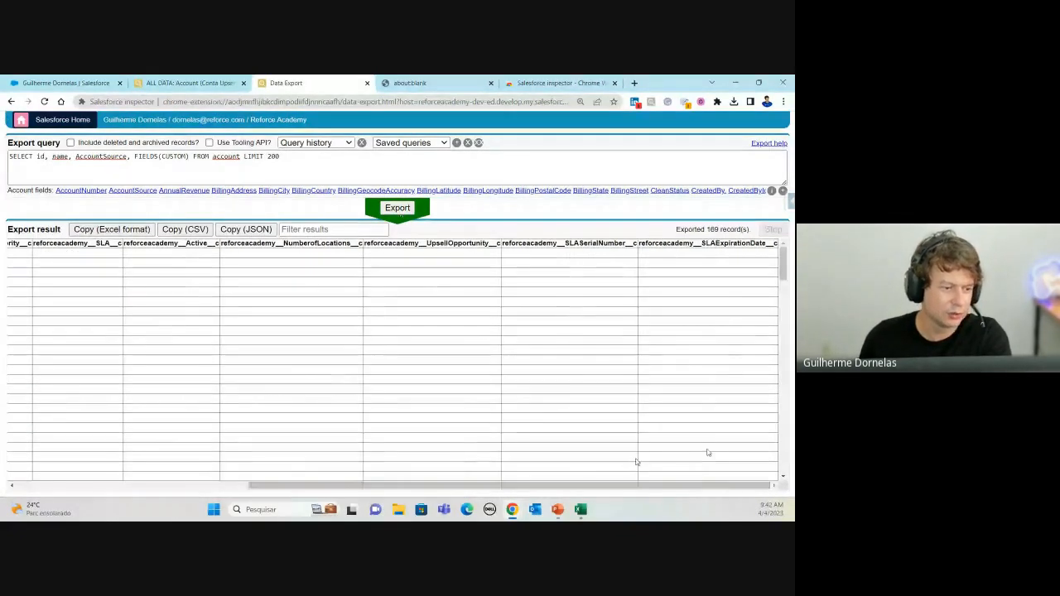
{"action": "left_click_drag", "start_coordinate": [737, 485], "coordinate": [432, 504]}
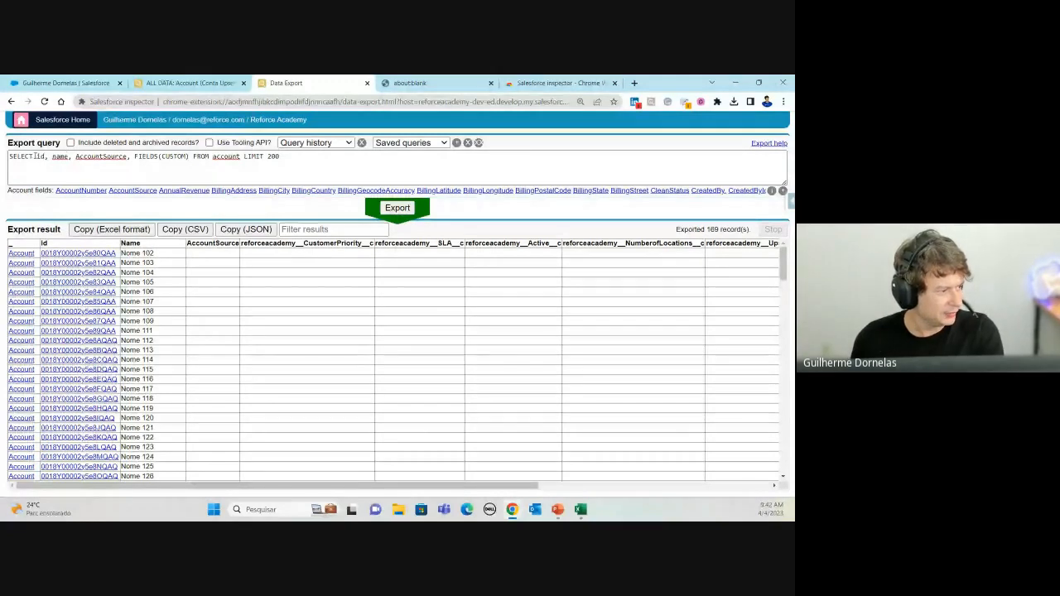
{"action": "left_click_drag", "start_coordinate": [34, 157], "coordinate": [133, 156]}
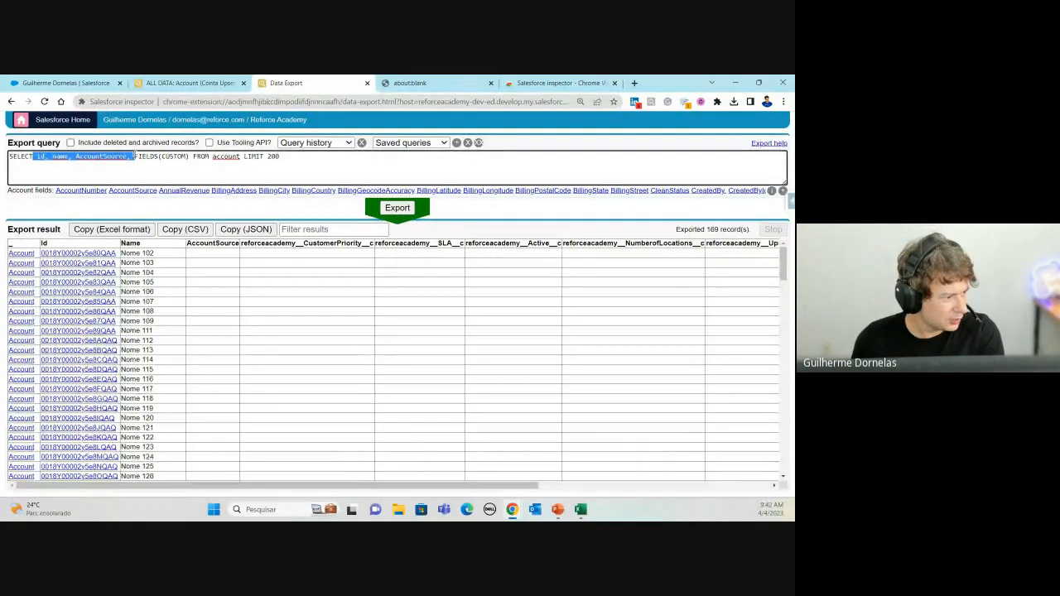
{"action": "key", "text": "BackSpace"}
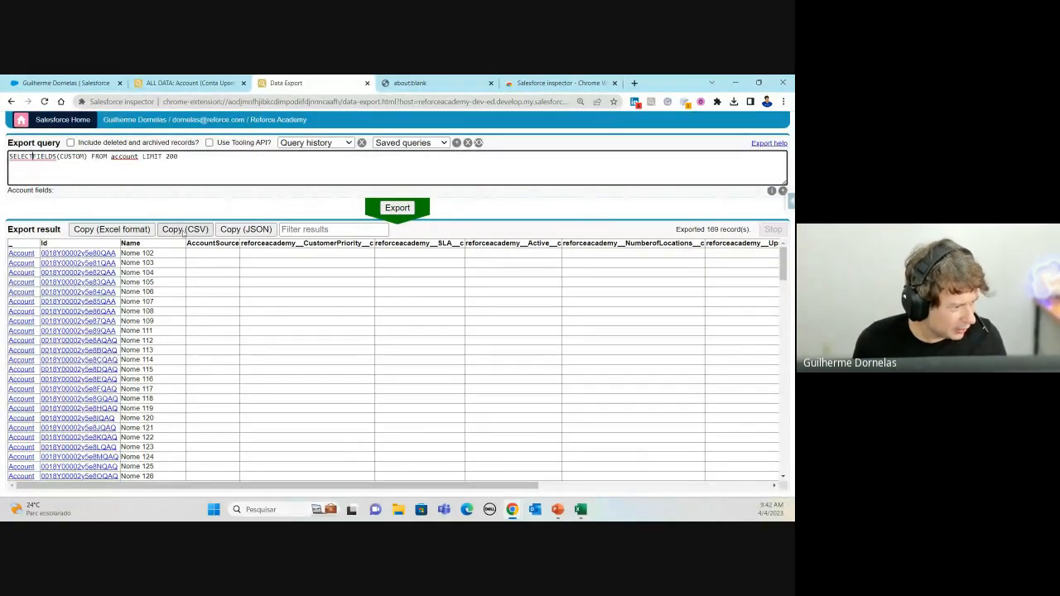
Step: Copy the CustomerPriority column name and switch the query to FIELDS(STANDARD), then export
{"action": "left_click_drag", "start_coordinate": [241, 245], "coordinate": [376, 245]}
{"action": "key", "text": "ctrl+c"}
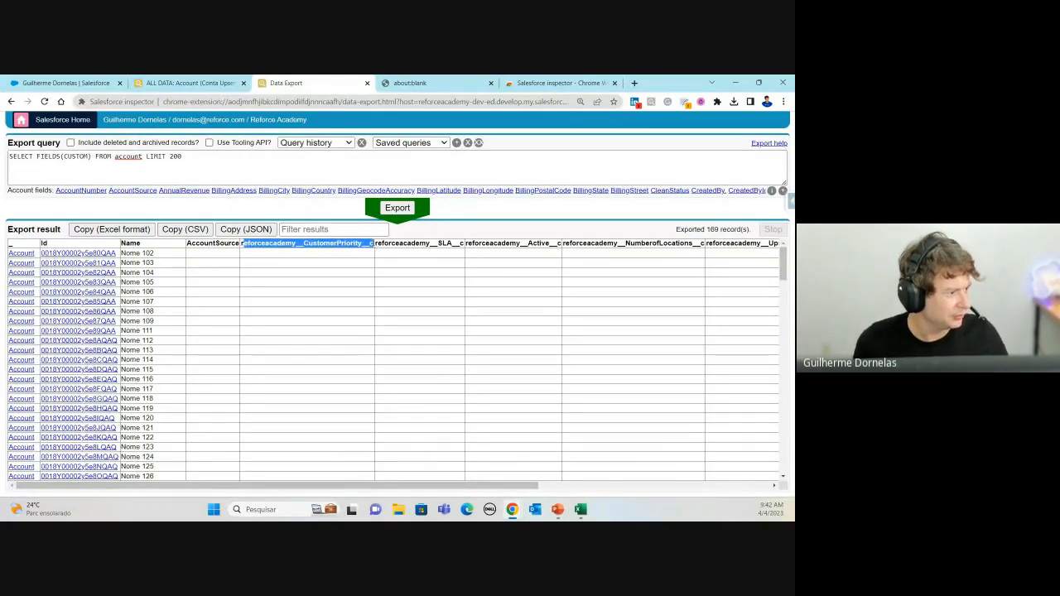
{"action": "left_click", "coordinate": [41, 158]}
{"action": "left_click_drag", "start_coordinate": [40, 158], "coordinate": [78, 157]}
{"action": "left_click", "coordinate": [79, 156]}
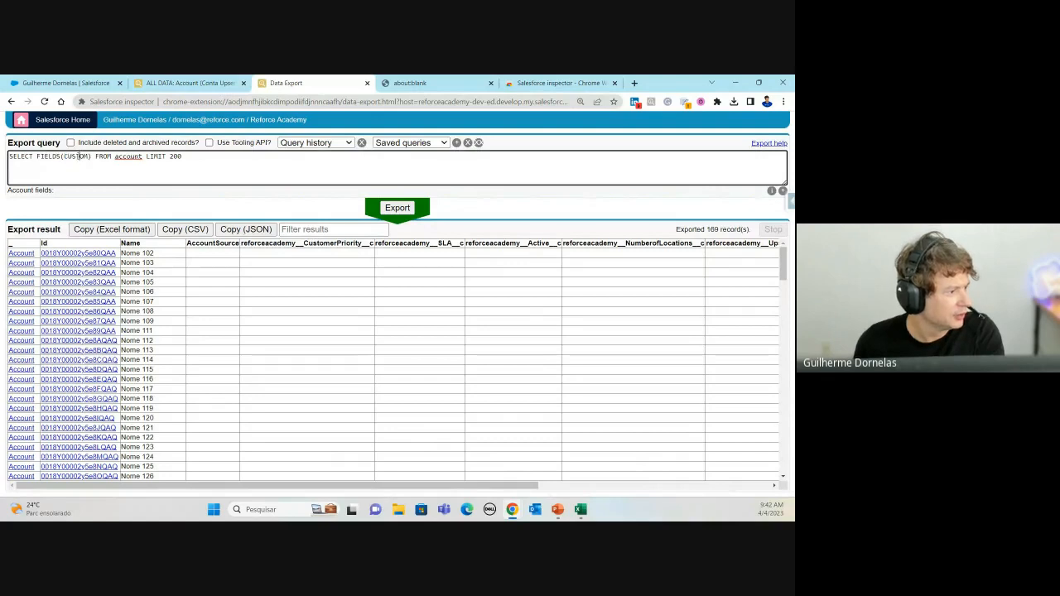
{"action": "double_click", "coordinate": [78, 157]}
{"action": "type", "text": "sta"}
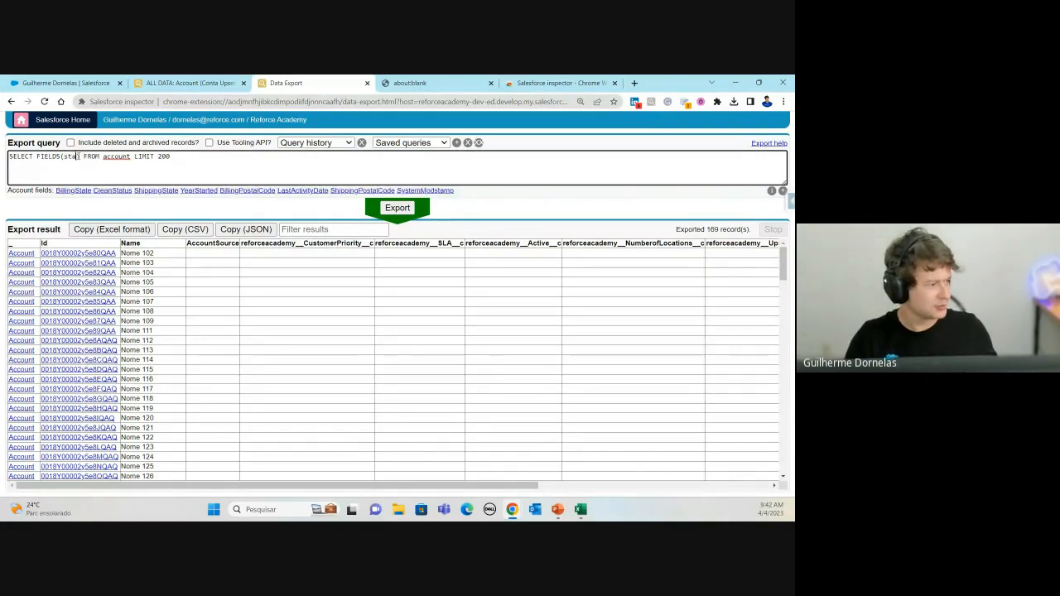
{"action": "type", "text": "r"}
{"action": "key", "text": "BackSpace"}
{"action": "key", "text": "BackSpace"}
{"action": "key", "text": "BackSpace"}
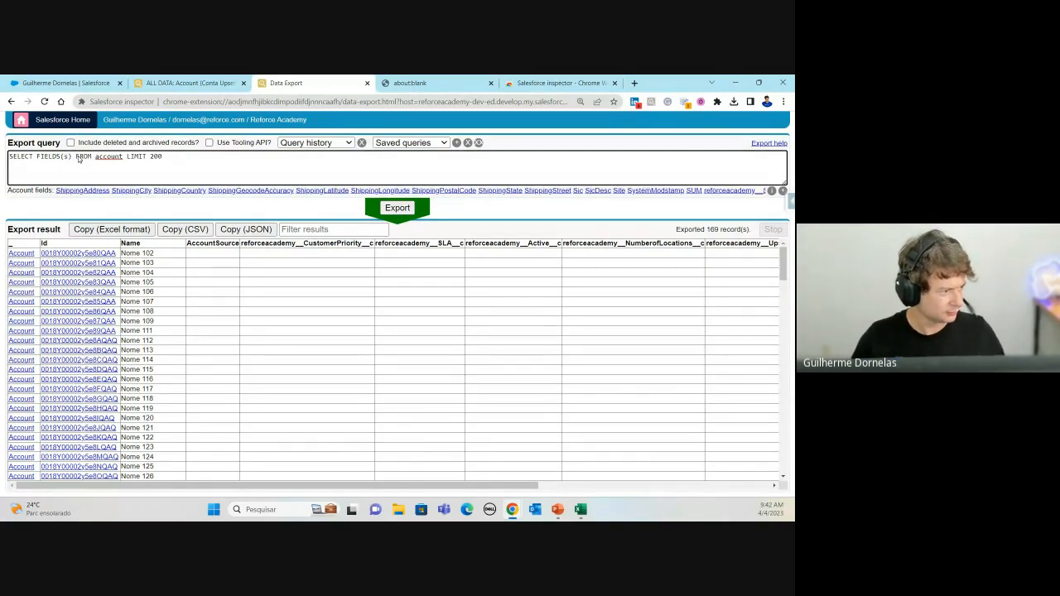
{"action": "key", "text": "BackSpace"}
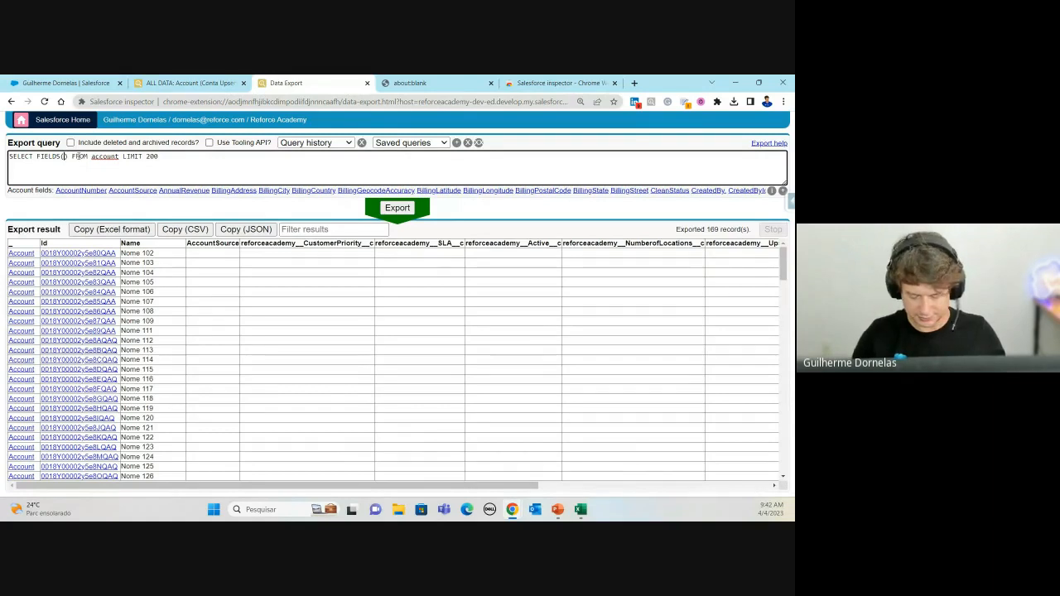
{"action": "type", "text": "STANDARD"}
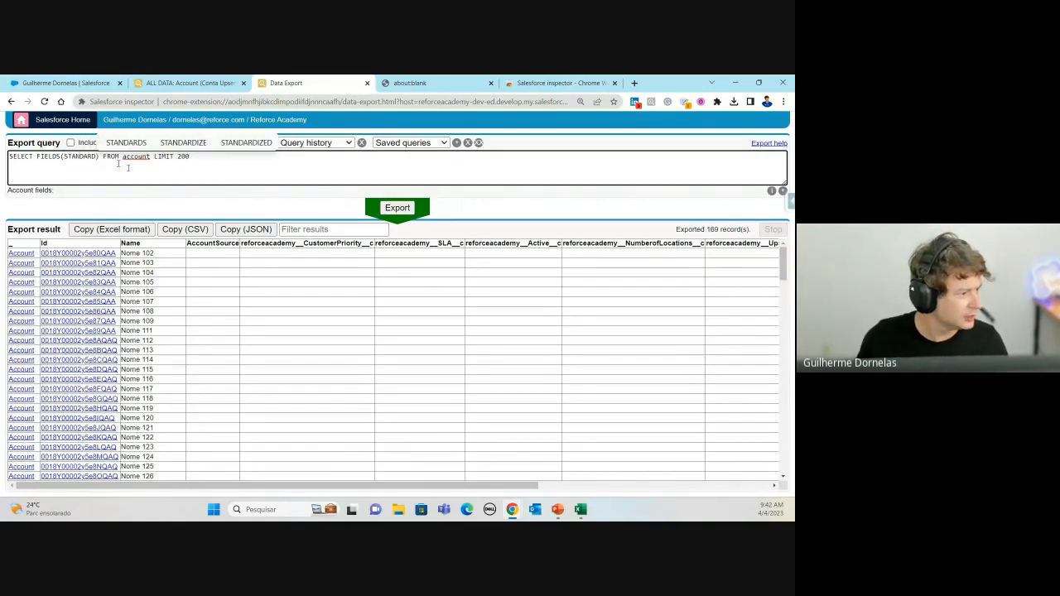
{"action": "left_click", "coordinate": [397, 208]}
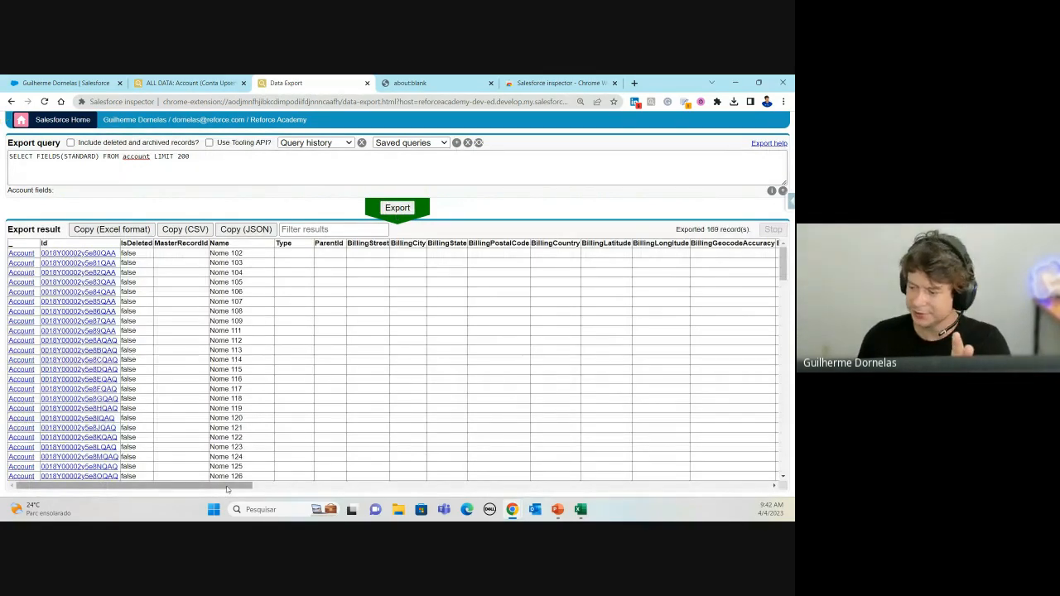
Step: Scroll across standard-field columns such as IsDeleted, Name and BillingCity
{"action": "left_click_drag", "start_coordinate": [329, 484], "coordinate": [778, 469]}
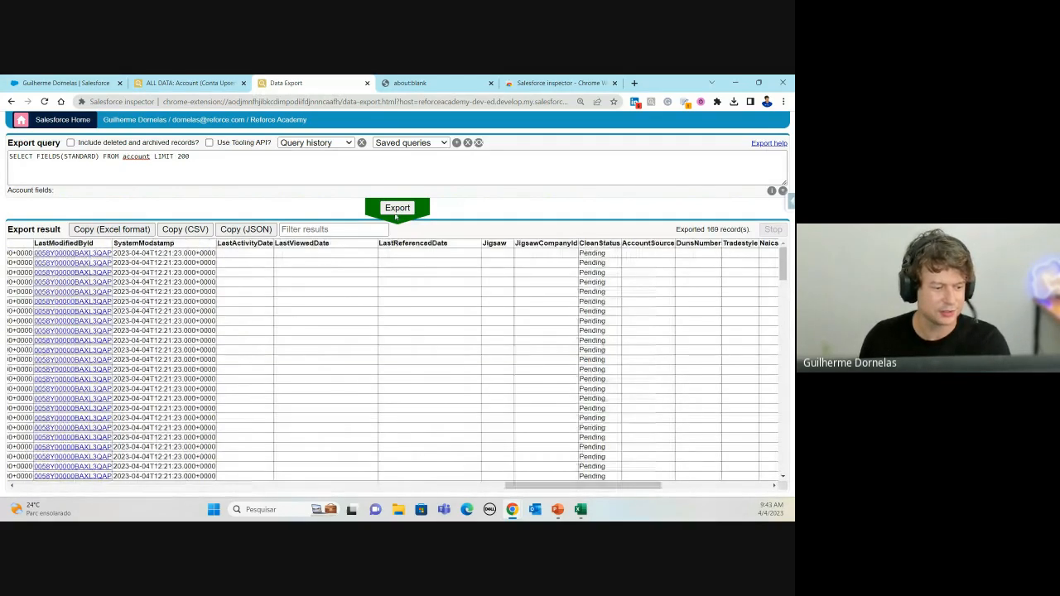
{"action": "left_click_drag", "start_coordinate": [642, 489], "coordinate": [776, 471]}
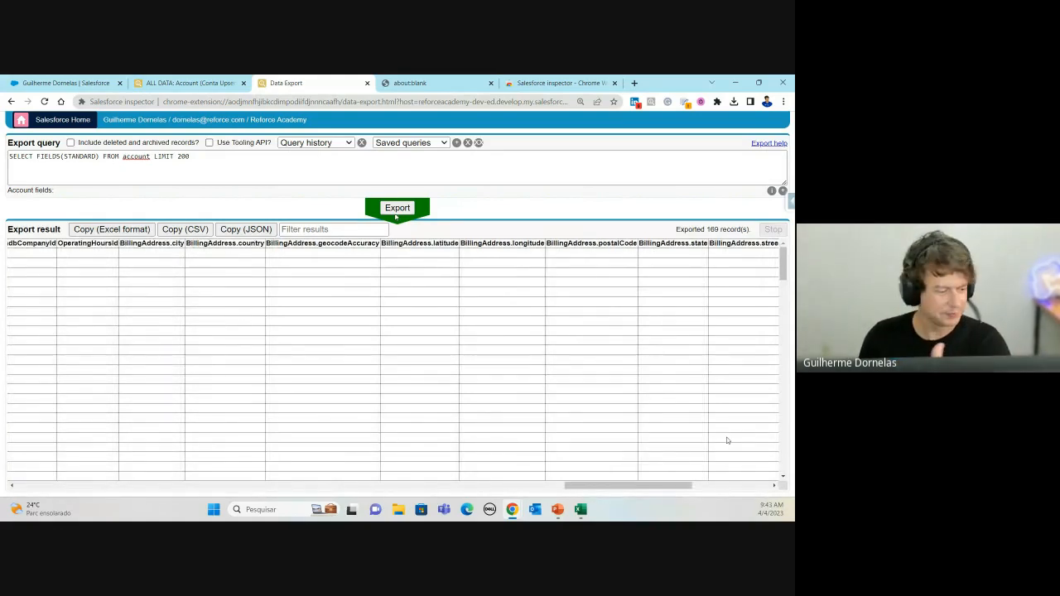
{"action": "scroll", "coordinate": [298, 468], "scroll_direction": "left", "scroll_amount": 10}
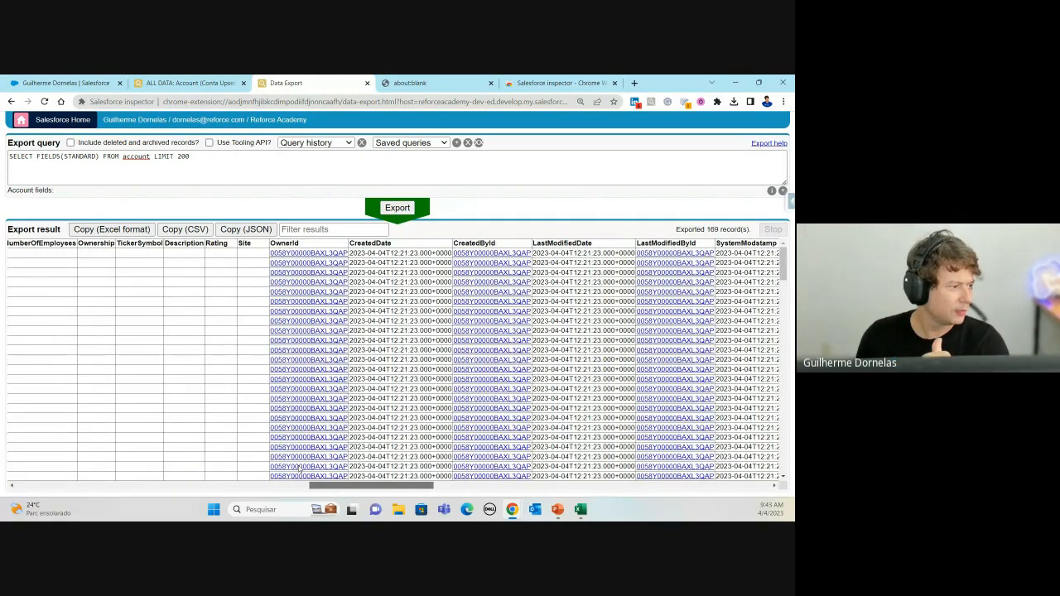
{"action": "scroll", "coordinate": [300, 468], "scroll_direction": "left", "scroll_amount": 5}
{"action": "left_click", "coordinate": [37, 156]}
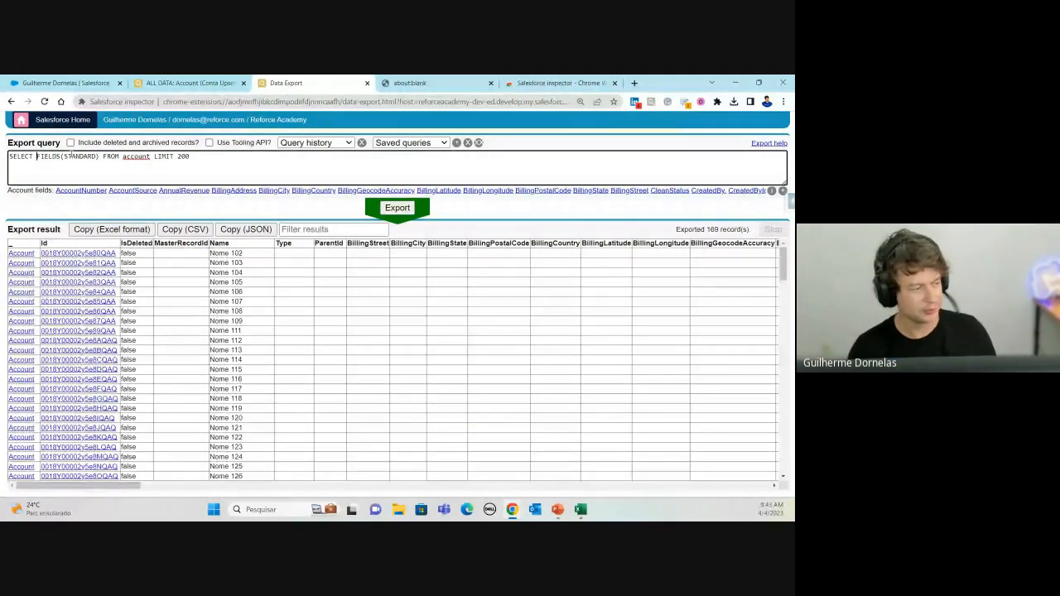
Step: Paste CustomerPriority at the start of the field list and run the Account query
{"action": "key", "text": "ctrl"}
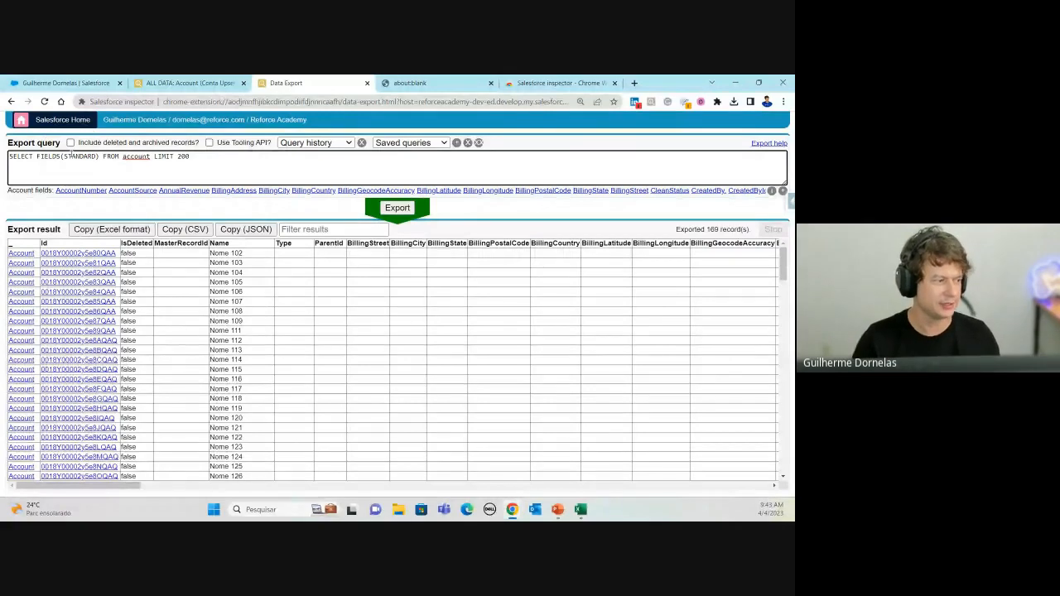
{"action": "key", "text": "ctrl+v"}
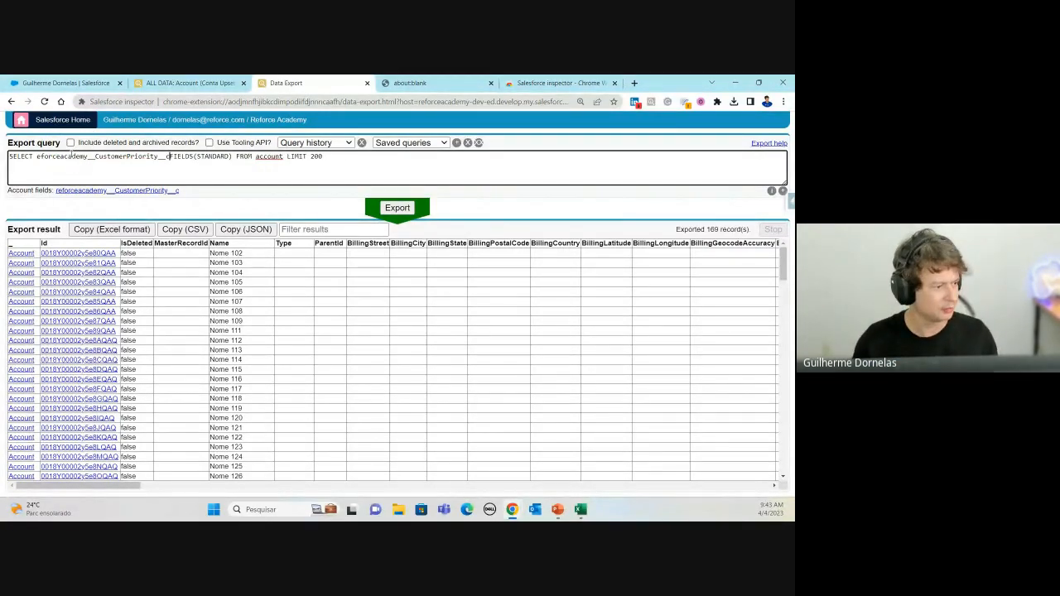
{"action": "type", "text": ","}
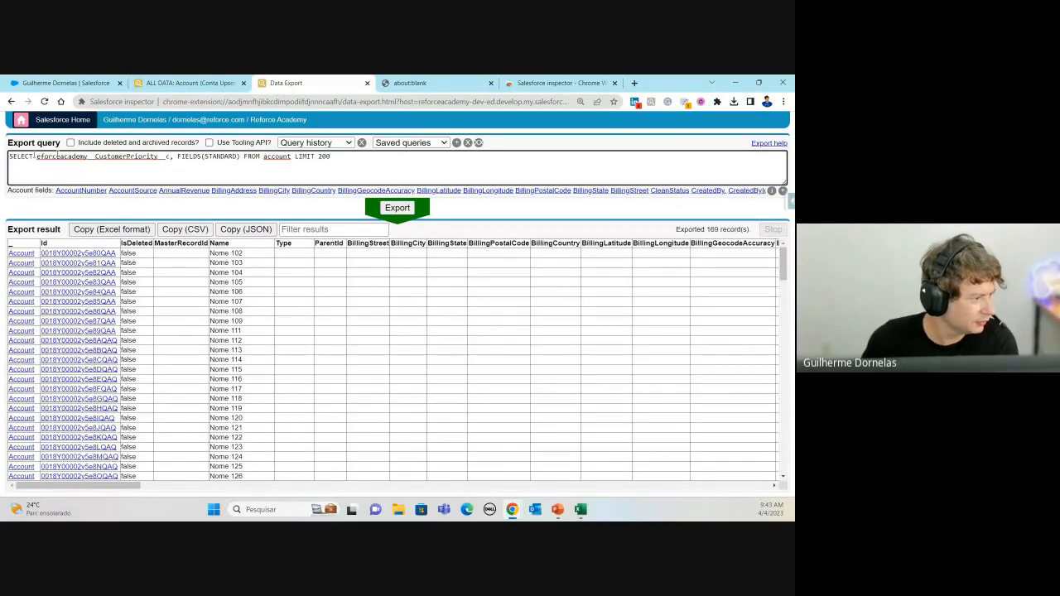
{"action": "key", "text": "BackSpace"}
{"action": "type", "text": "R"}
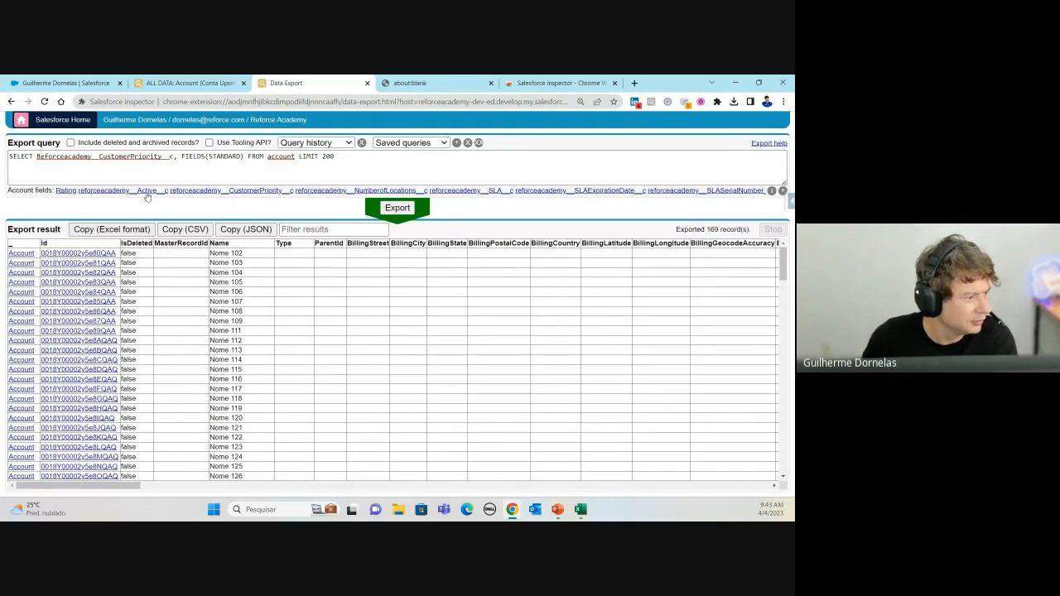
{"action": "left_click", "coordinate": [178, 156]}
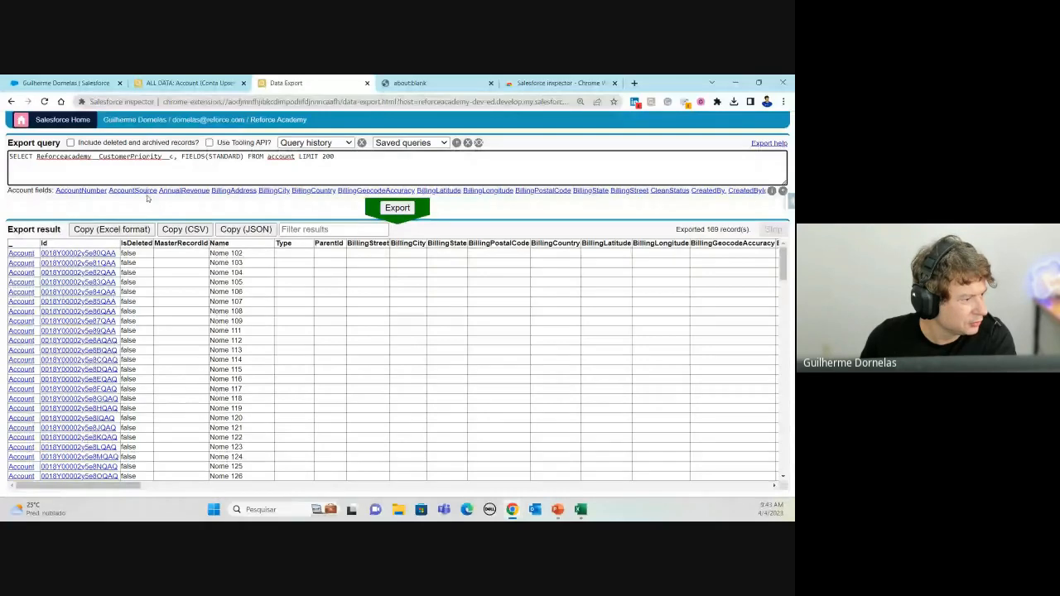
{"action": "left_click", "coordinate": [402, 211]}
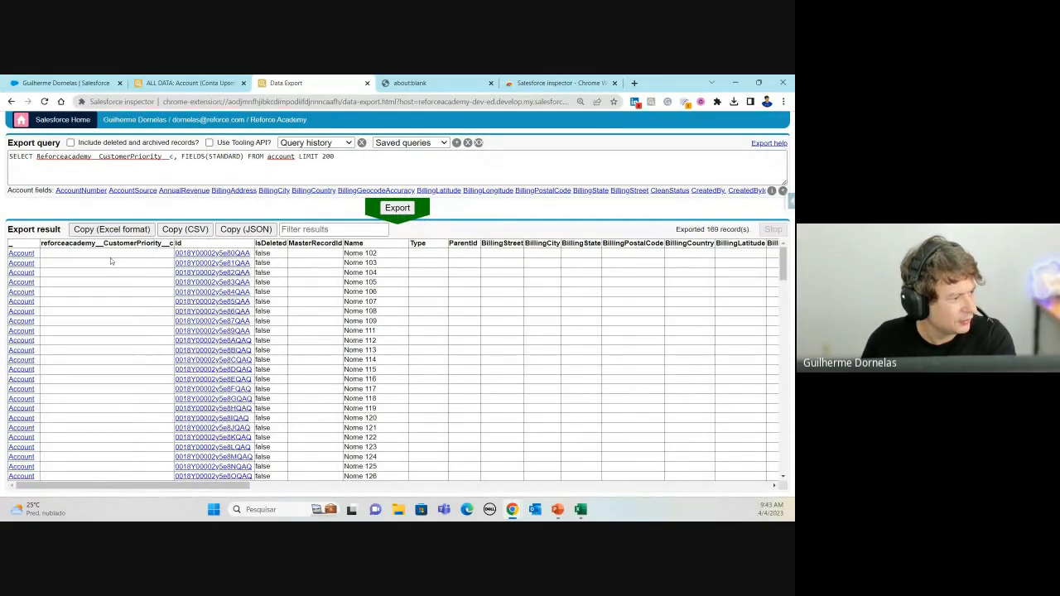
Step: Add NumberofLocations and SLASerialNumber via REF searches, fix the missing comma, and rerun
{"action": "left_click", "coordinate": [175, 157]}
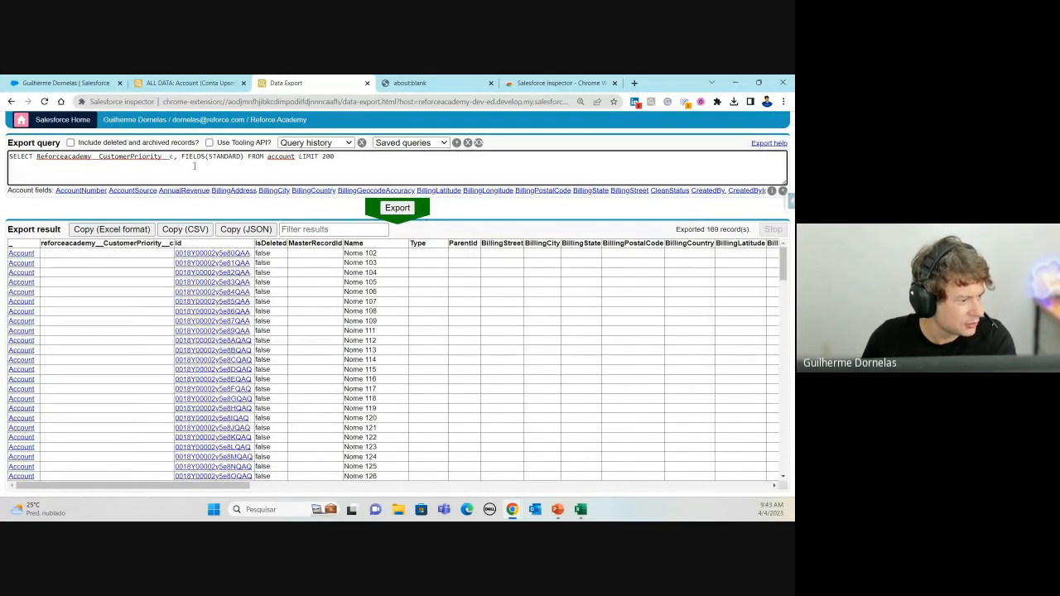
{"action": "type", "text": "REF"}
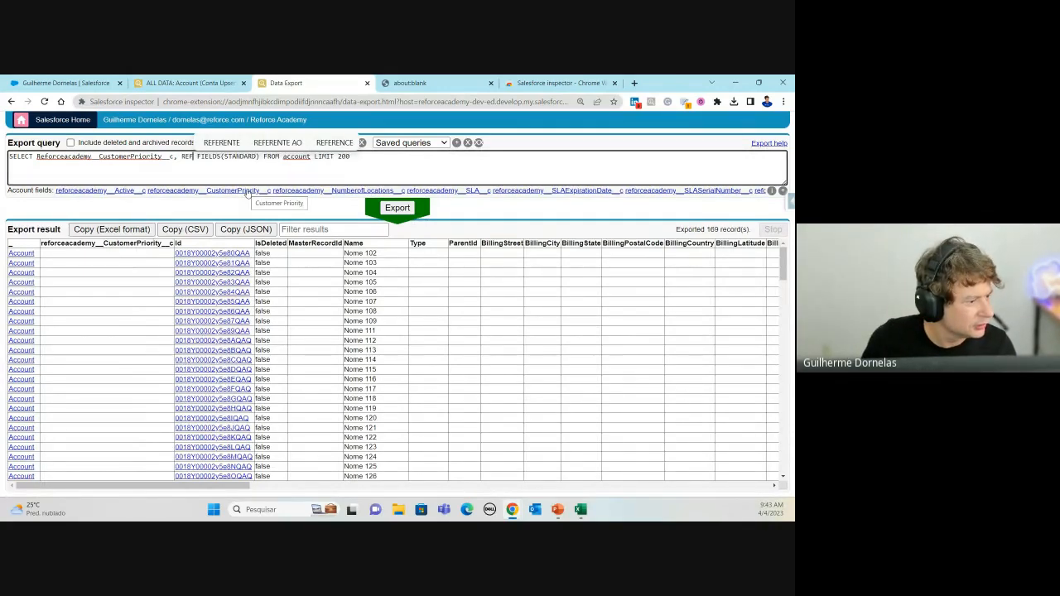
{"action": "left_click", "coordinate": [320, 191]}
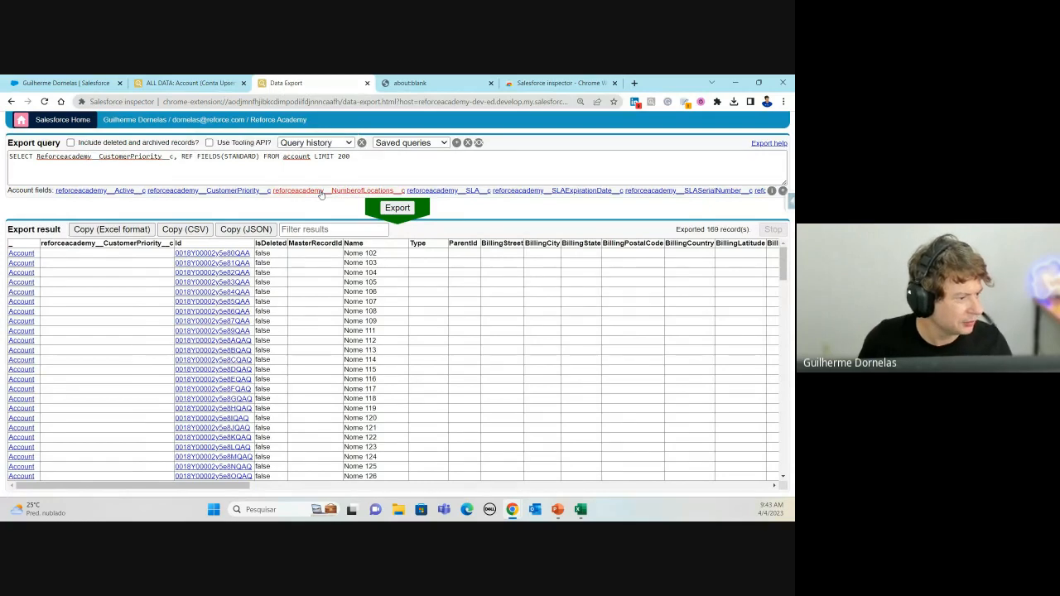
{"action": "type", "text": "RE"}
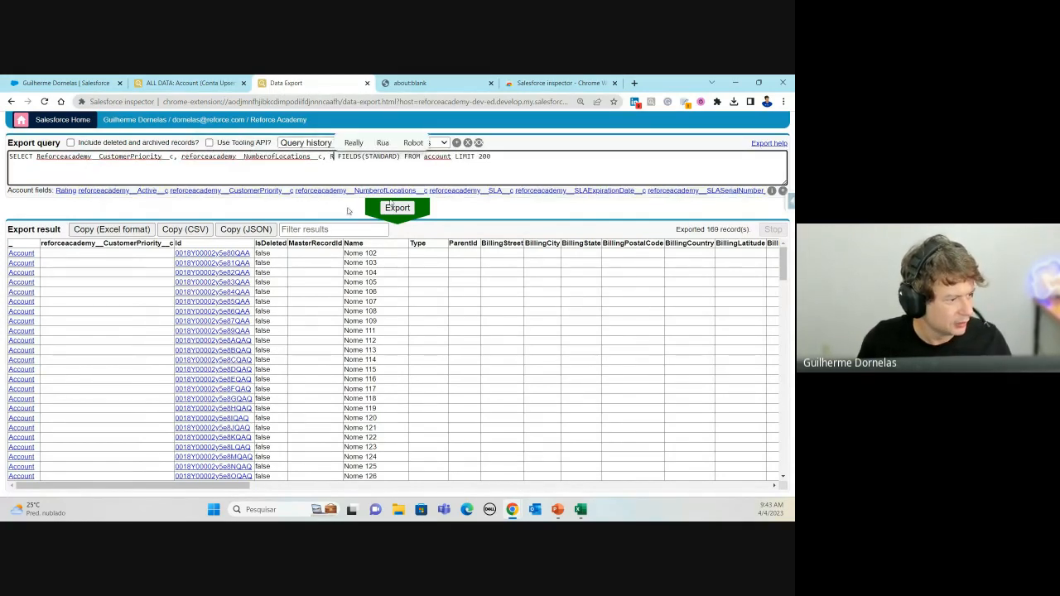
{"action": "type", "text": "F"}
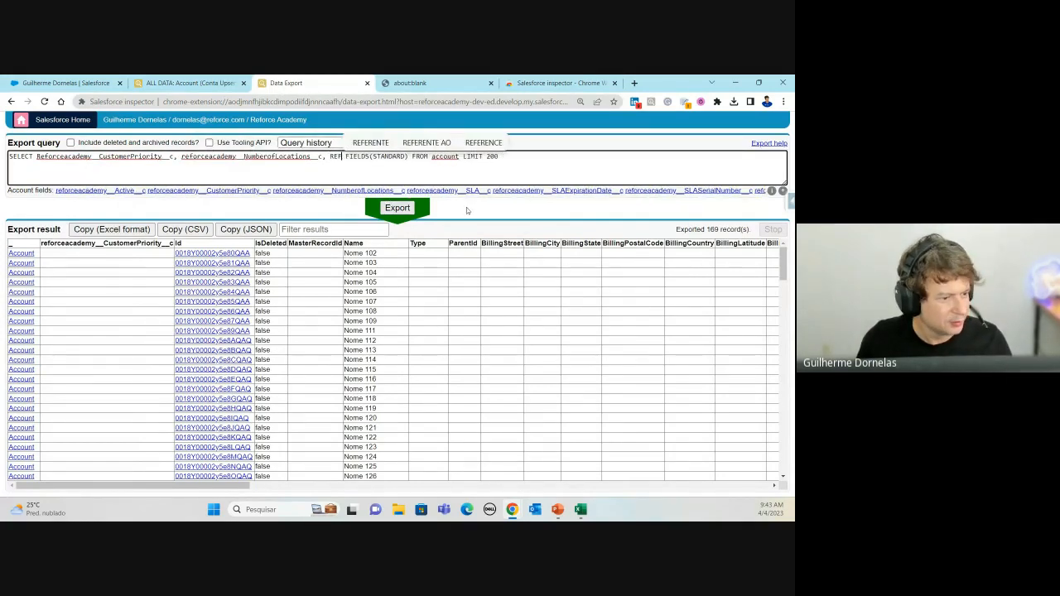
{"action": "left_click", "coordinate": [652, 191]}
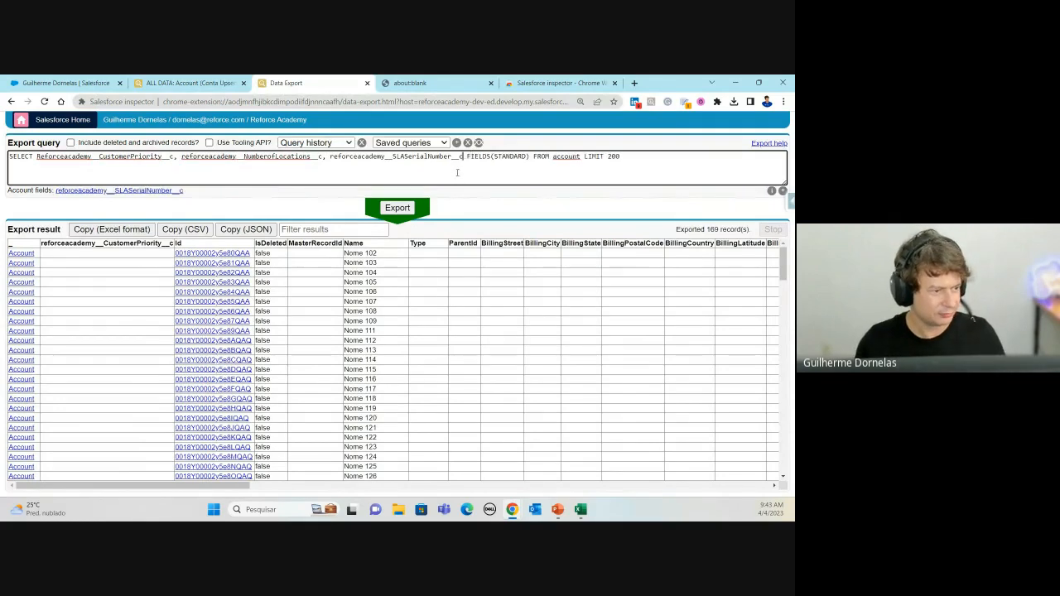
{"action": "left_click", "coordinate": [399, 210]}
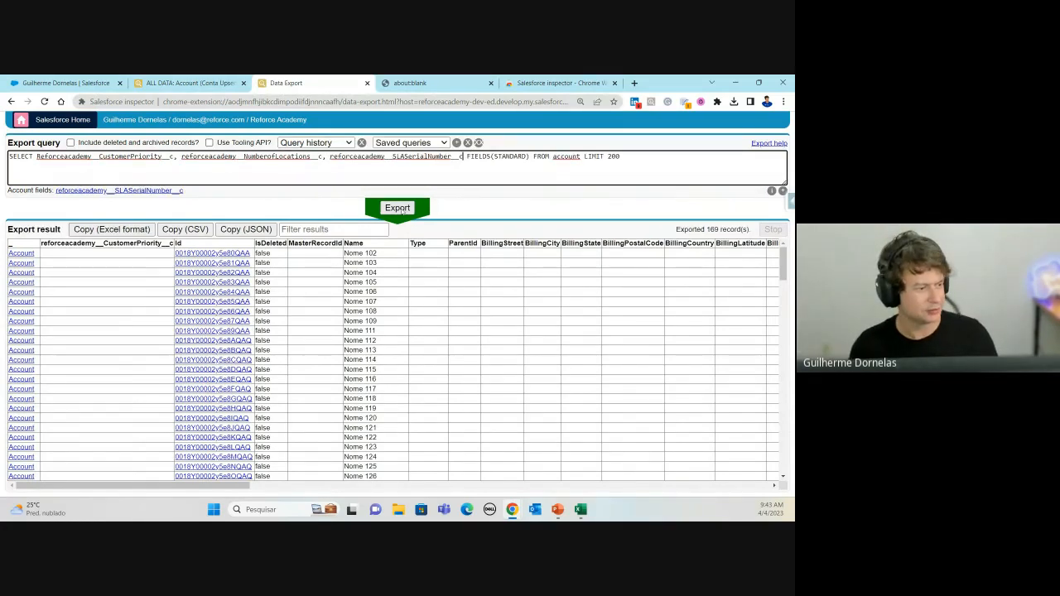
{"action": "left_click", "coordinate": [463, 157]}
{"action": "type", "text": ","}
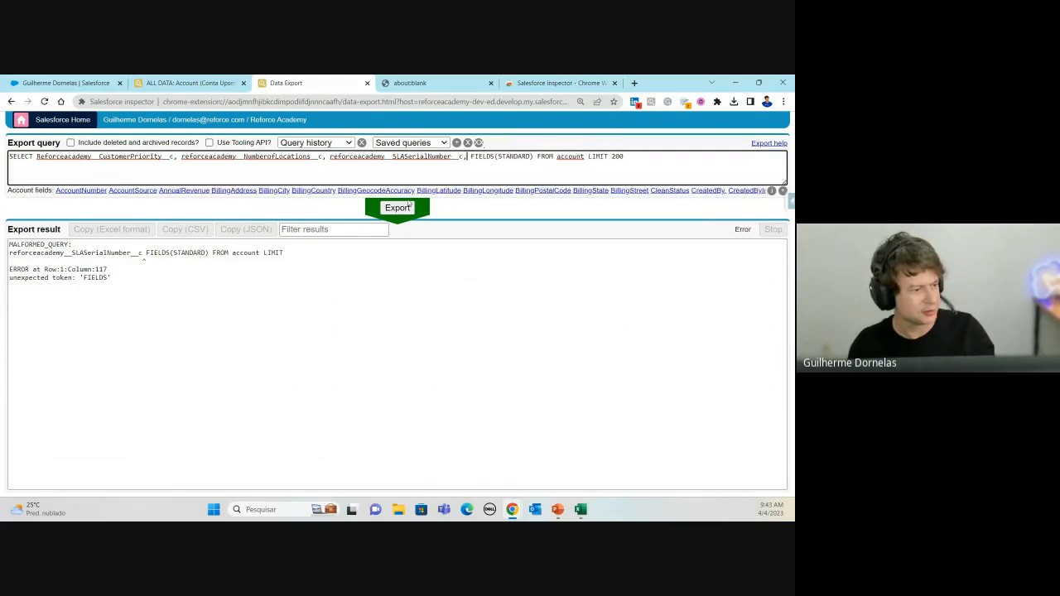
{"action": "left_click", "coordinate": [399, 208]}
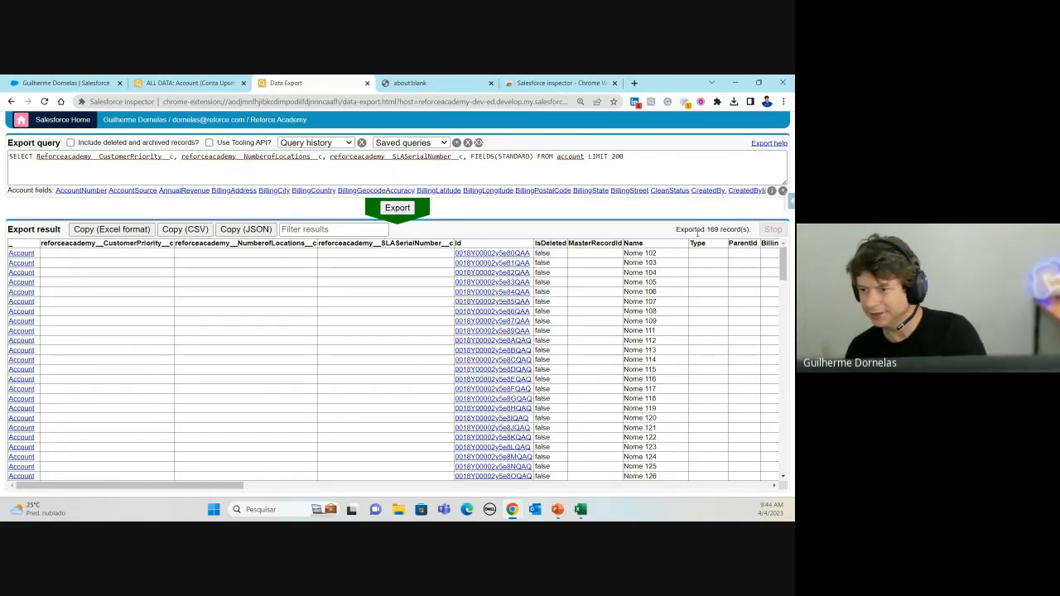
{"action": "key", "text": "alt+Tab"}
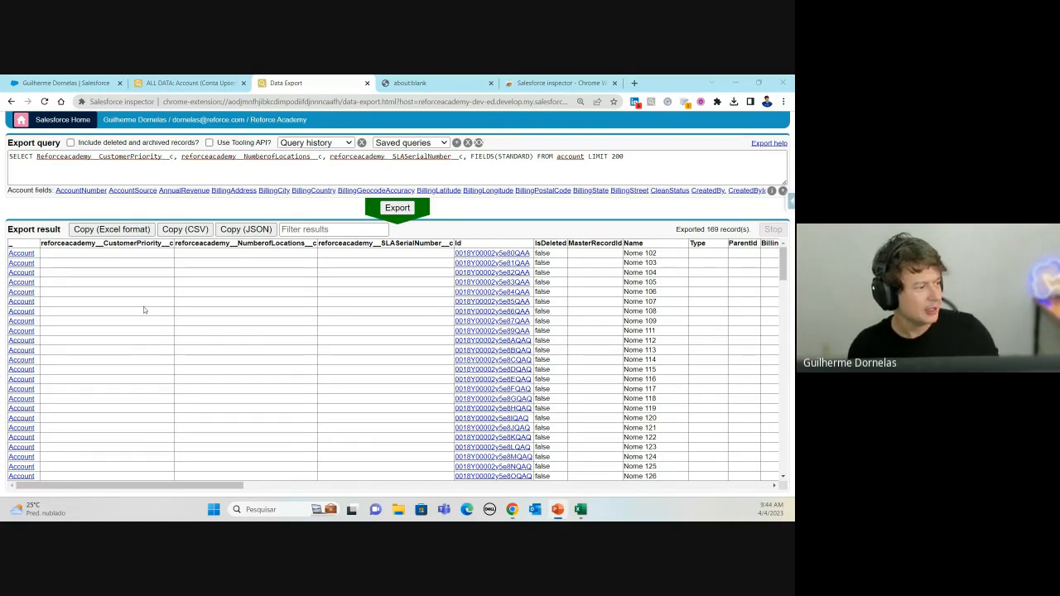
{"action": "left_click", "coordinate": [37, 156]}
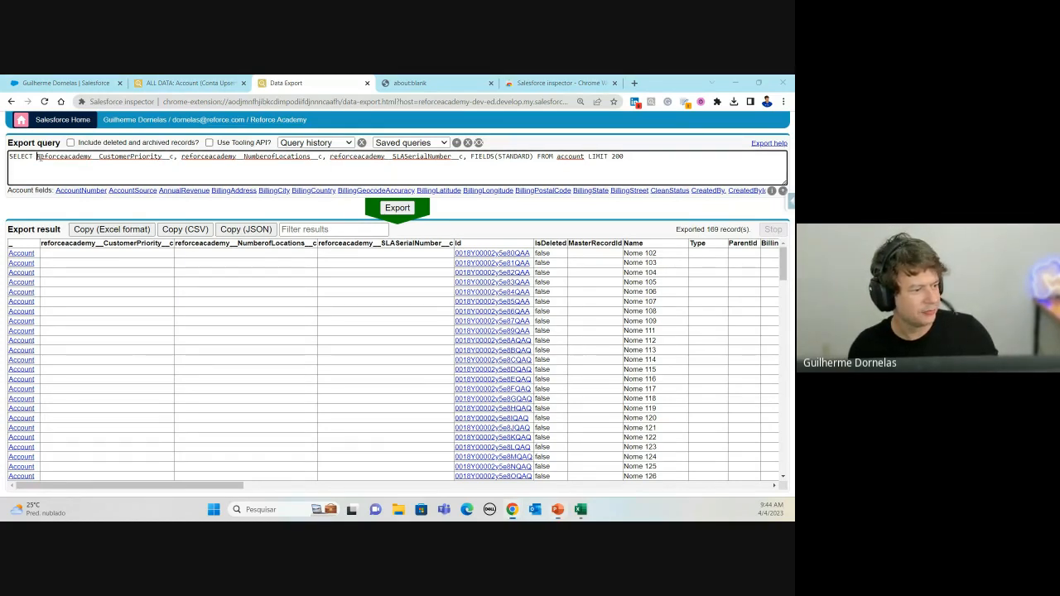
Step: Replace the field list with FIELDS(ALL) and run the Account query
{"action": "left_click_drag", "start_coordinate": [36, 157], "coordinate": [534, 156]}
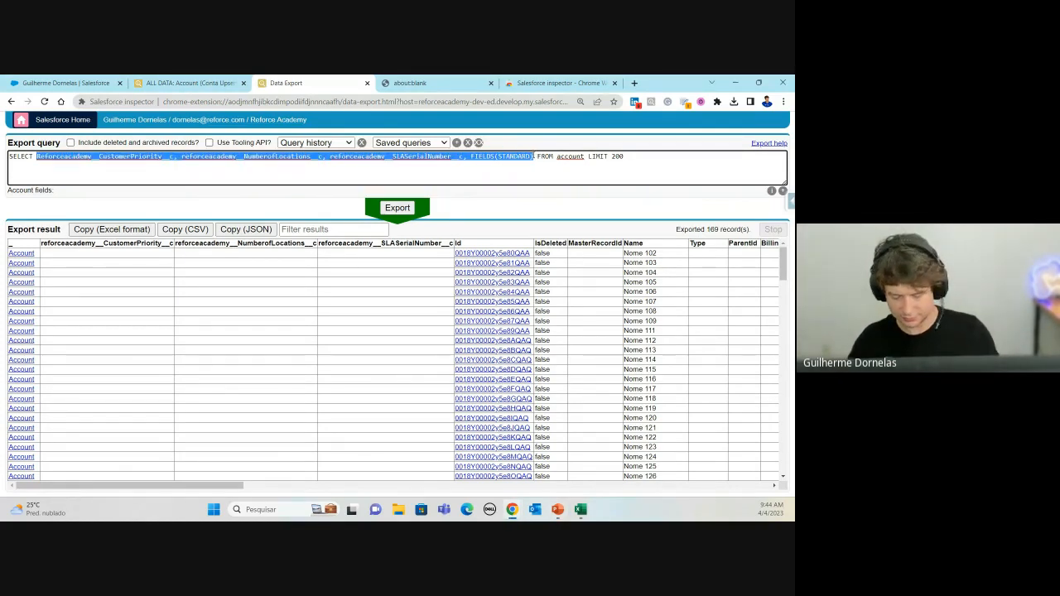
{"action": "type", "text": "fields"}
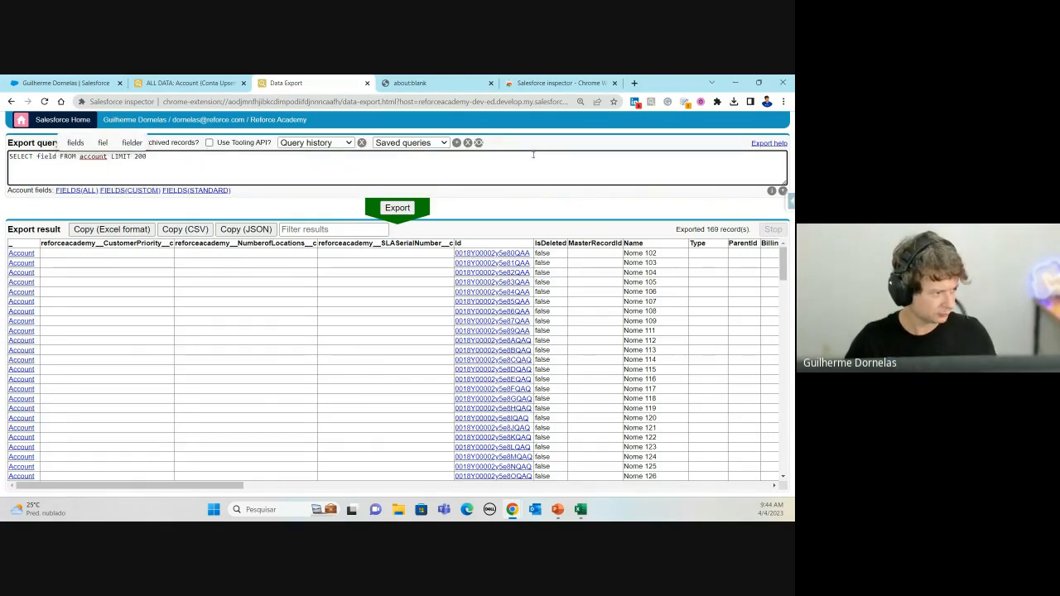
{"action": "left_click", "coordinate": [73, 190]}
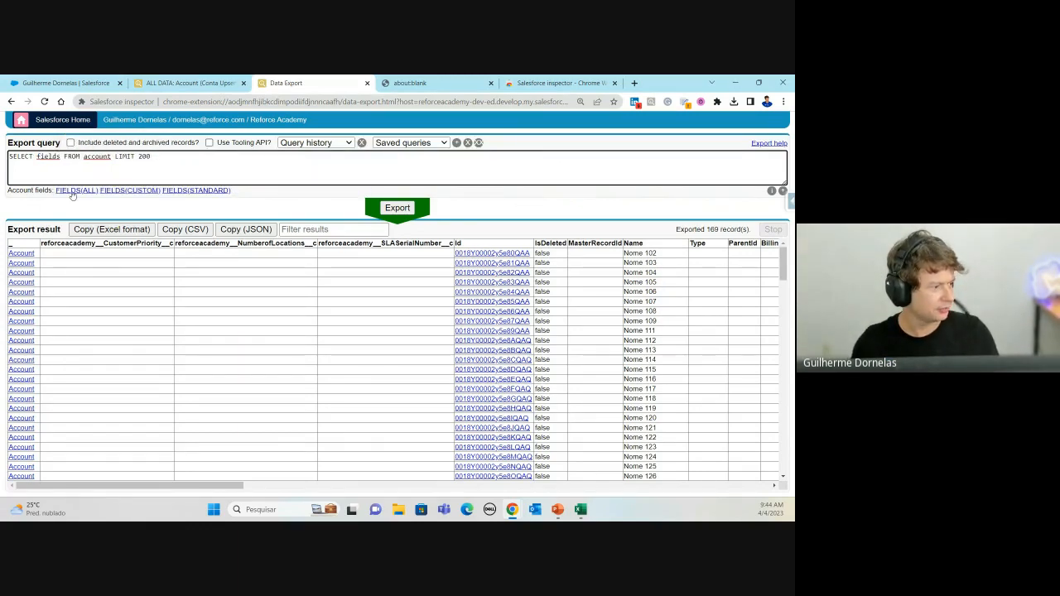
{"action": "left_click", "coordinate": [112, 156]}
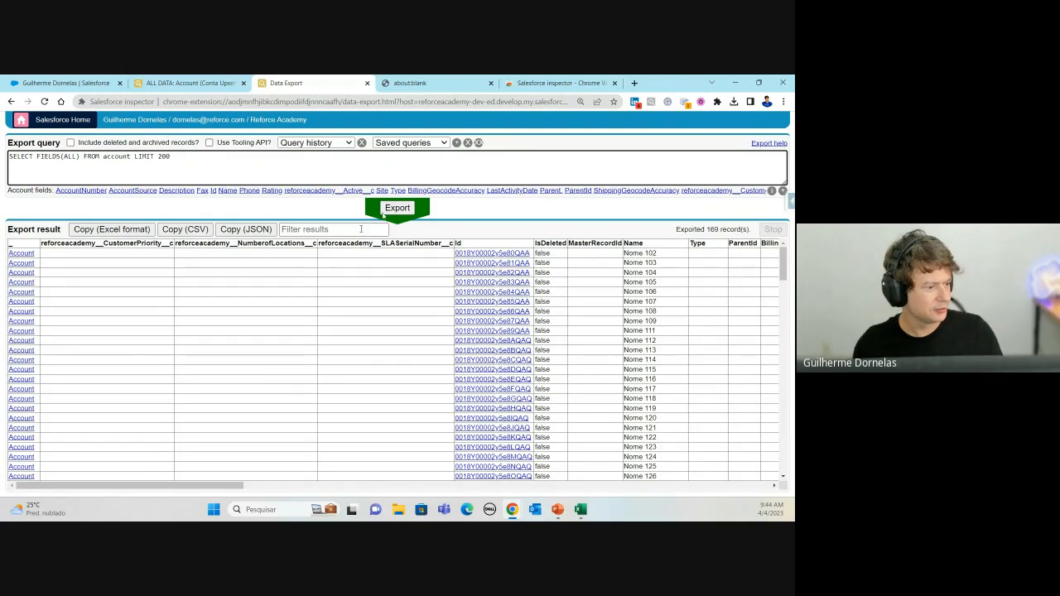
{"action": "left_click", "coordinate": [402, 212]}
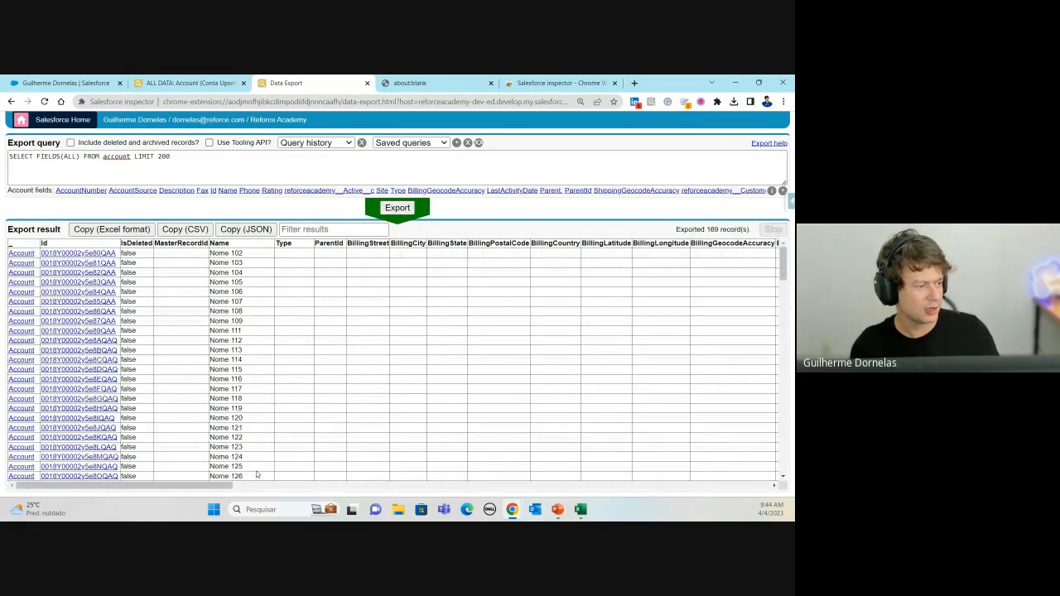
Step: Include deleted and archived records in the 169-record Account results
{"action": "left_click_drag", "start_coordinate": [199, 485], "coordinate": [441, 486]}
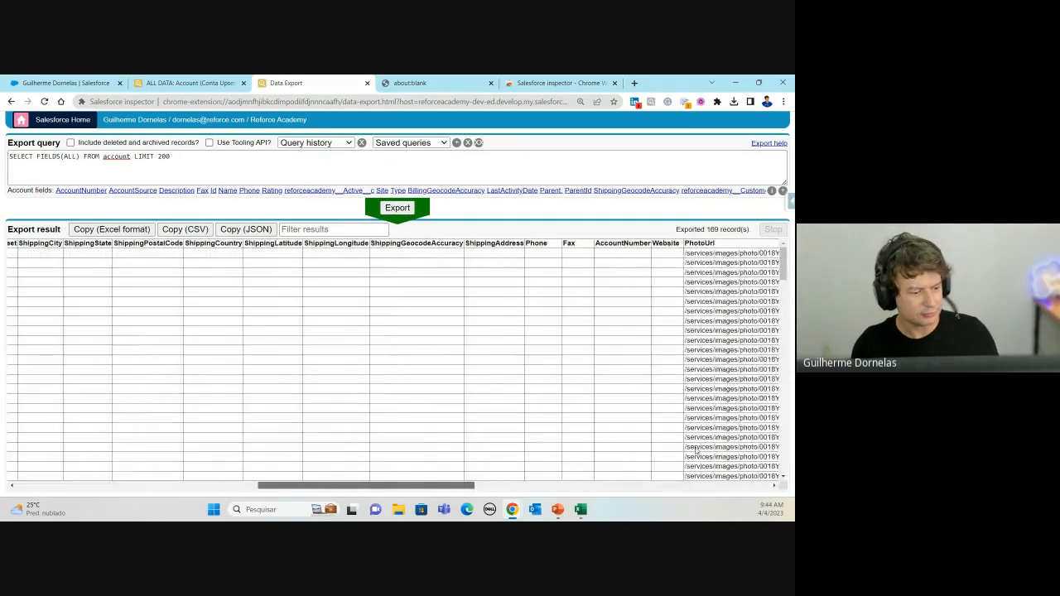
{"action": "left_click_drag", "start_coordinate": [697, 451], "coordinate": [59, 203]}
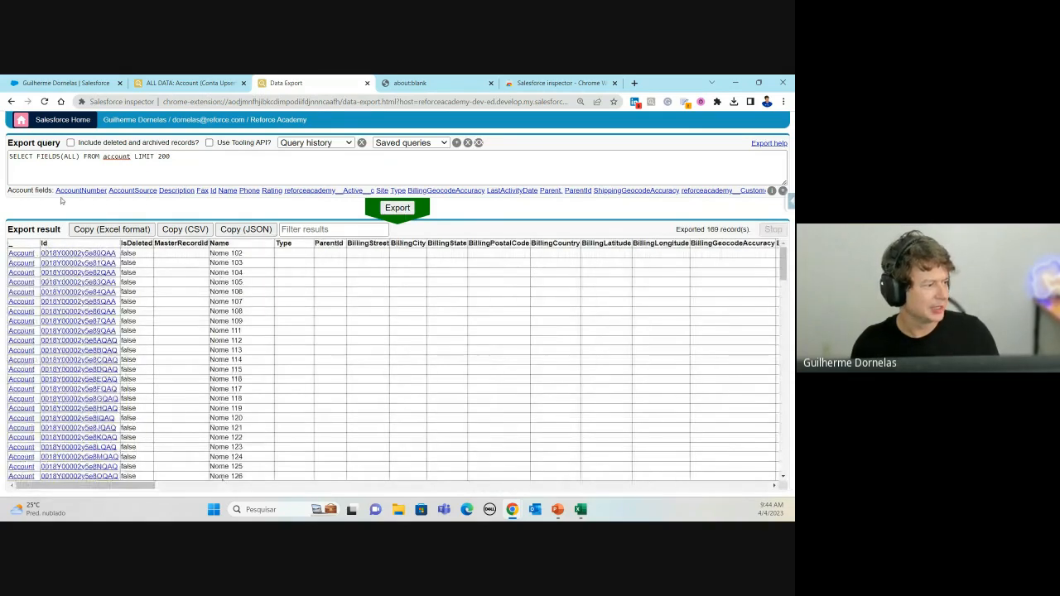
{"action": "left_click", "coordinate": [70, 143]}
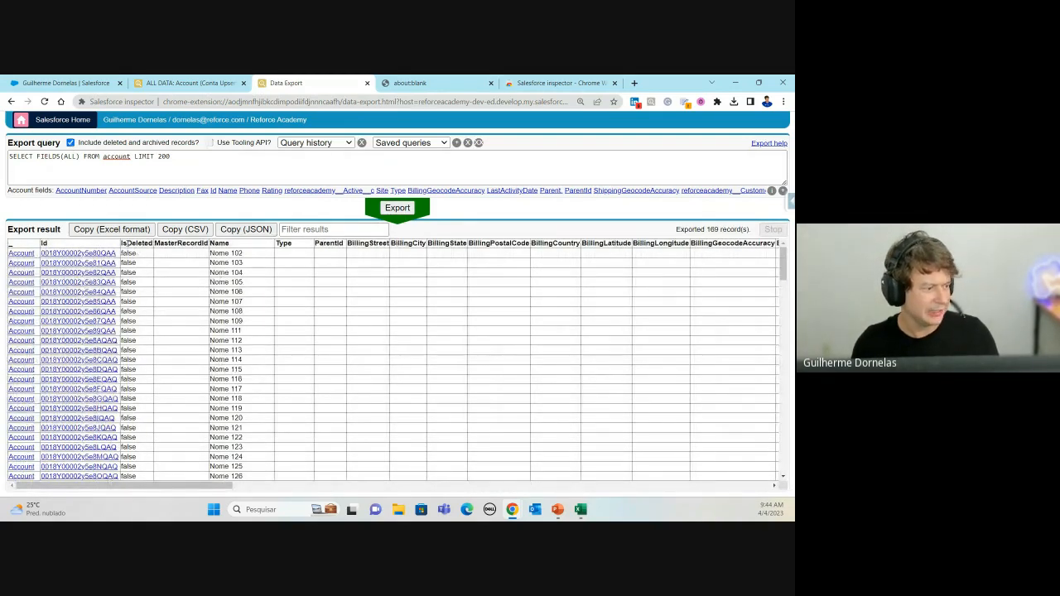
{"action": "scroll", "coordinate": [158, 324], "scroll_direction": "down", "scroll_amount": 10}
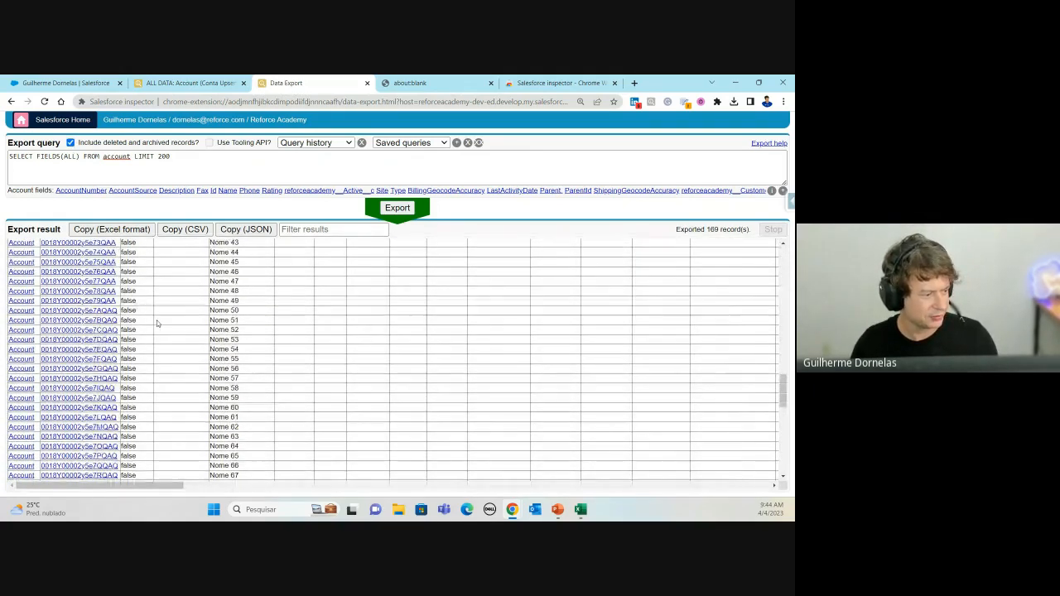
{"action": "scroll", "coordinate": [158, 324], "scroll_direction": "up", "scroll_amount": 10}
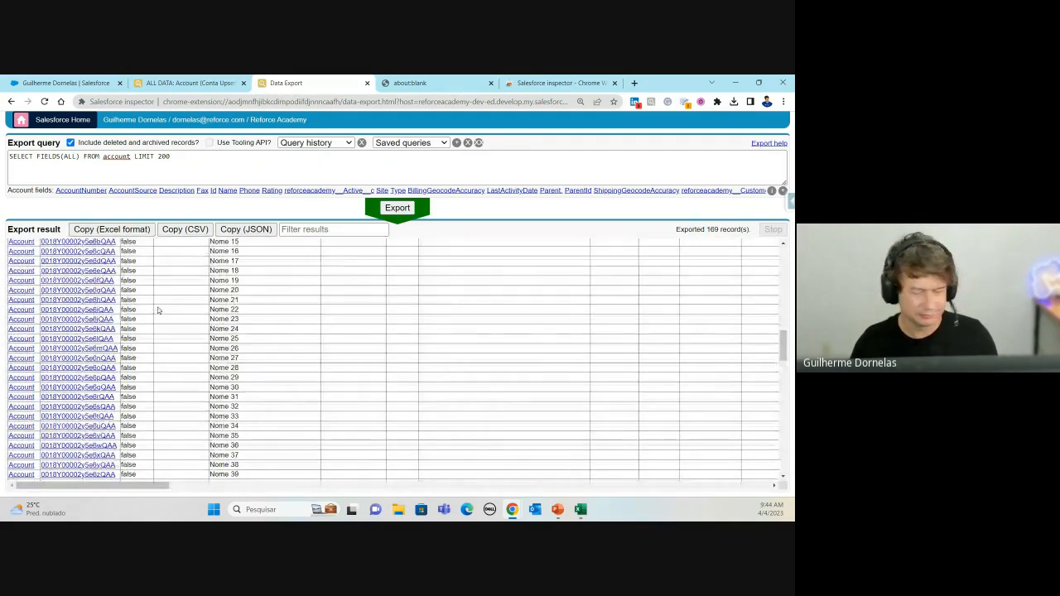
{"action": "scroll", "coordinate": [156, 307], "scroll_direction": "up", "scroll_amount": 15}
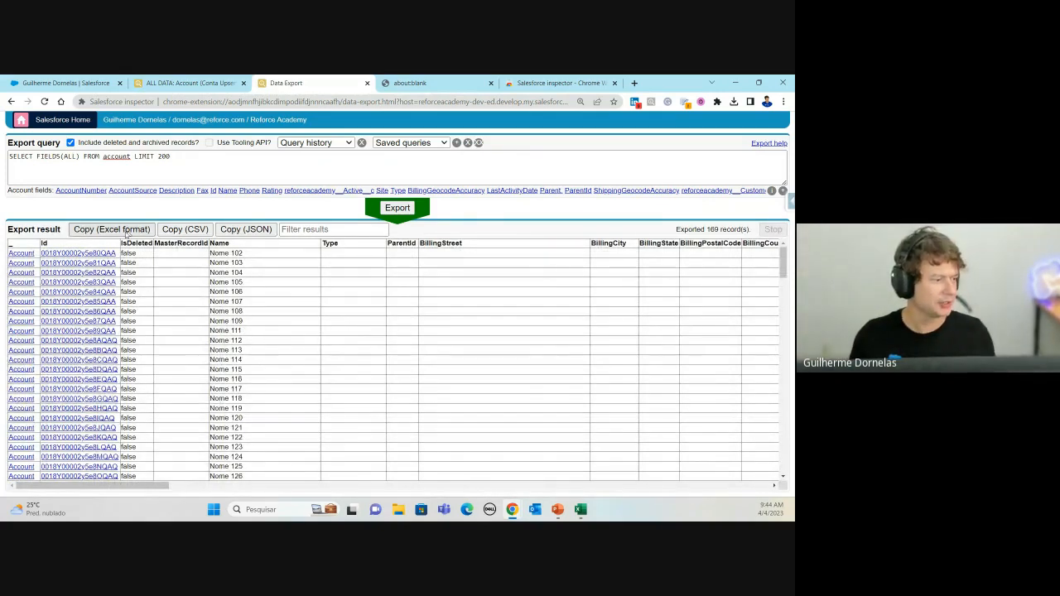
Step: Copy the results in Excel format and return to the Excel workbook
{"action": "key", "text": "alt+Tab"}
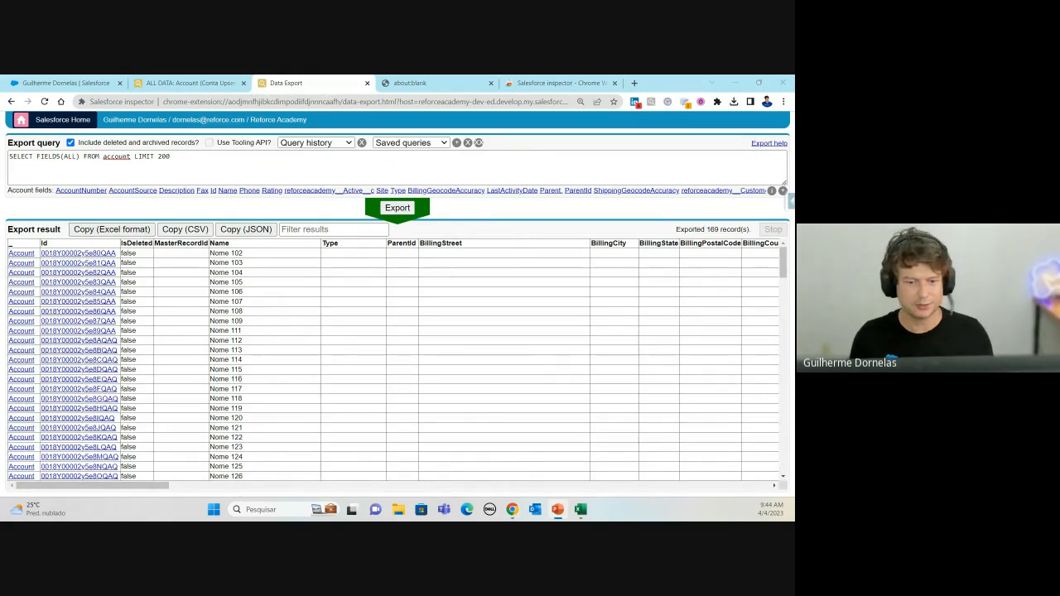
{"action": "left_click", "coordinate": [370, 270]}
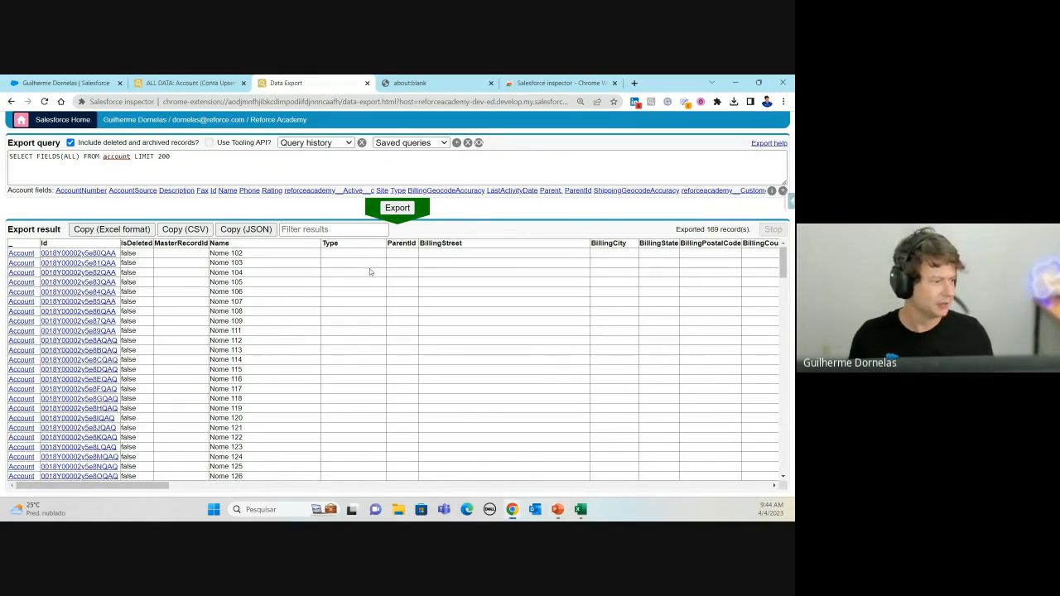
{"action": "left_click", "coordinate": [146, 231]}
{"action": "key", "text": "alt+Tab"}
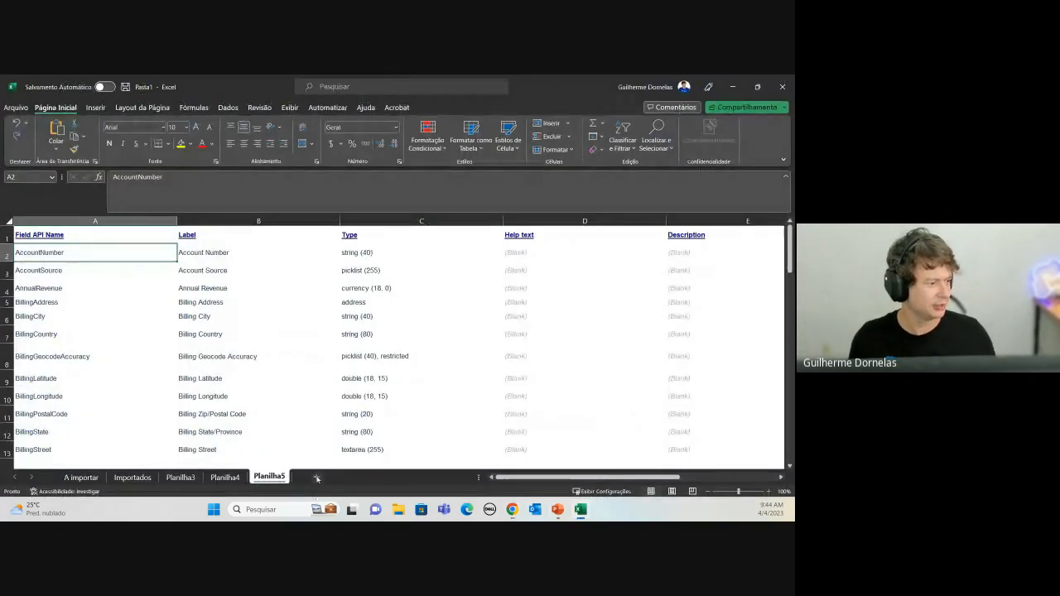
Step: Paste the Account results into a new sheet and copy the header row of field names
{"action": "left_click", "coordinate": [317, 479]}
{"action": "key", "text": "ctrl+v"}
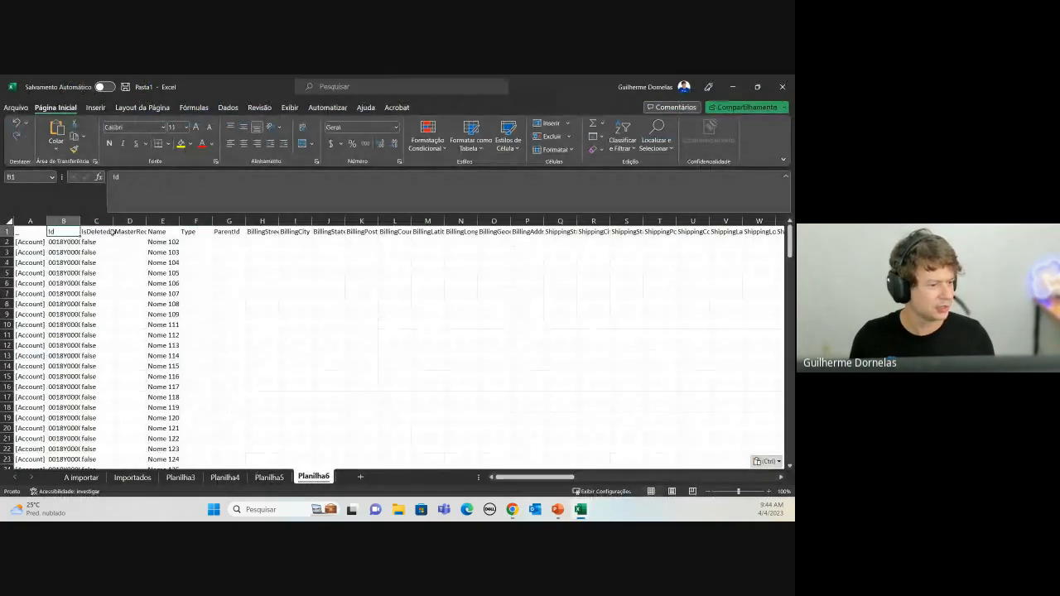
{"action": "key", "text": "ctrl+shift+Right"}
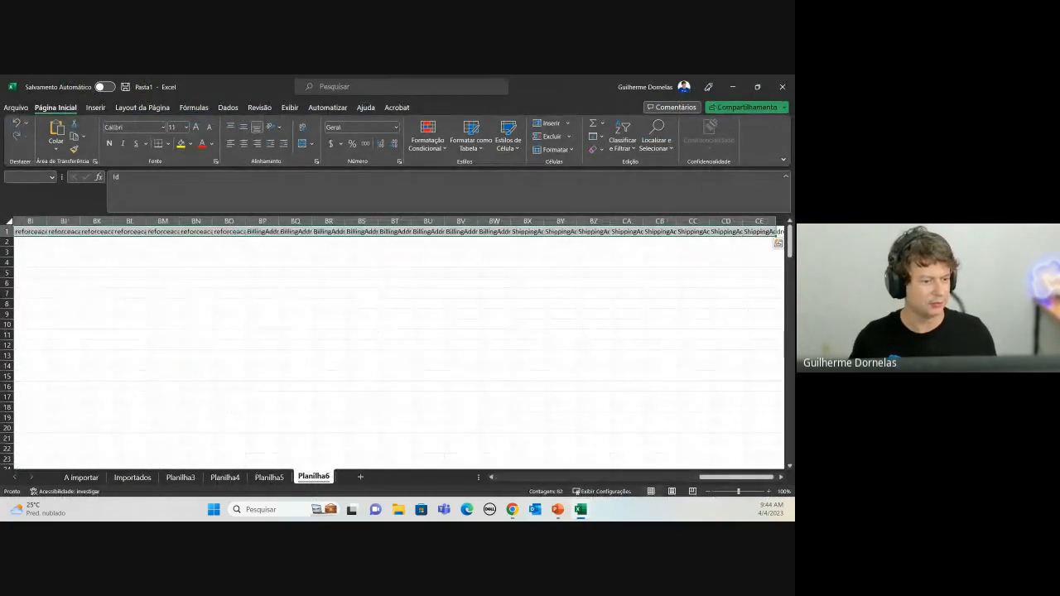
{"action": "key", "text": "ctrl+c"}
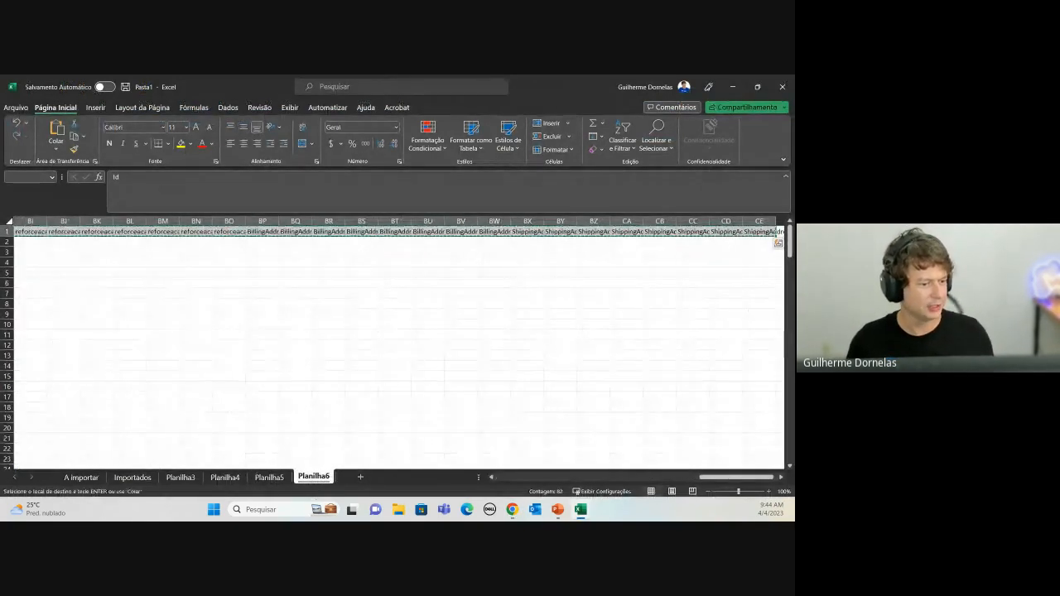
Step: On another new sheet, paste the field names as transposed values down column A and autofit it
{"action": "left_click", "coordinate": [360, 478]}
{"action": "right_click", "coordinate": [30, 237]}
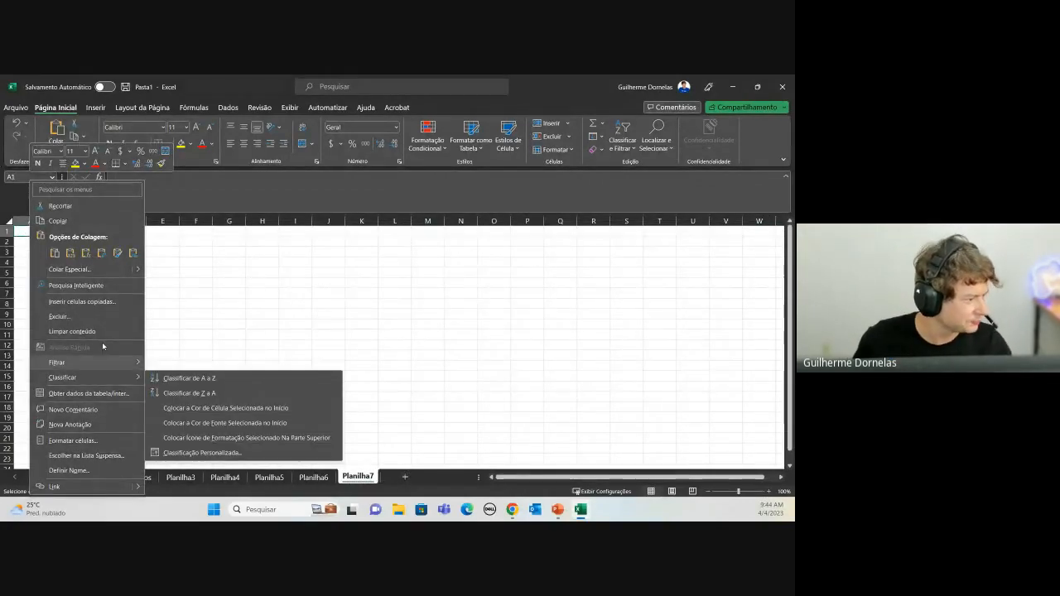
{"action": "left_click", "coordinate": [85, 268]}
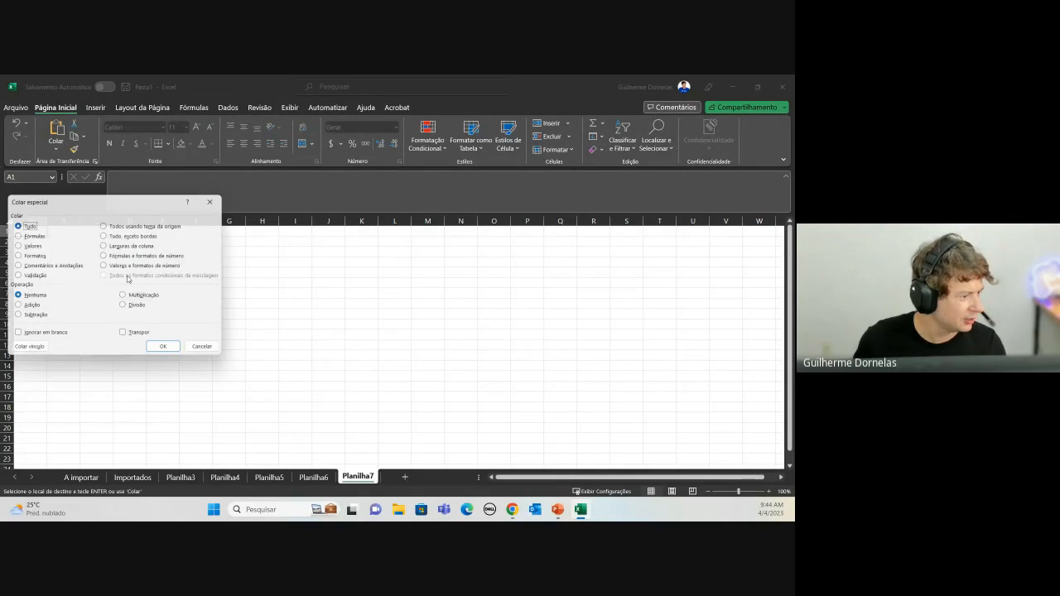
{"action": "left_click", "coordinate": [126, 336]}
{"action": "left_click", "coordinate": [25, 247]}
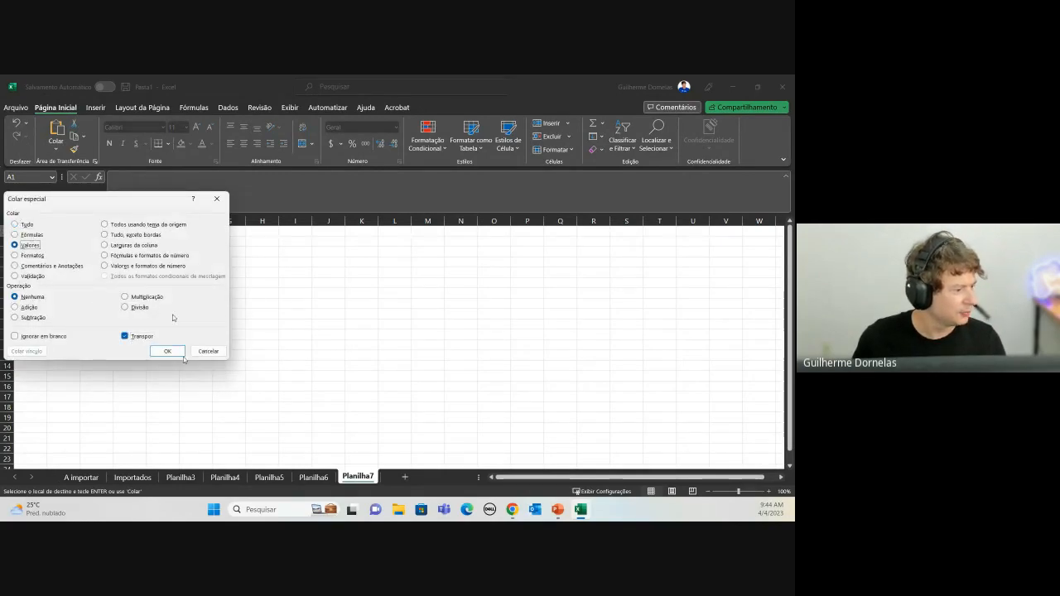
{"action": "left_click", "coordinate": [167, 351]}
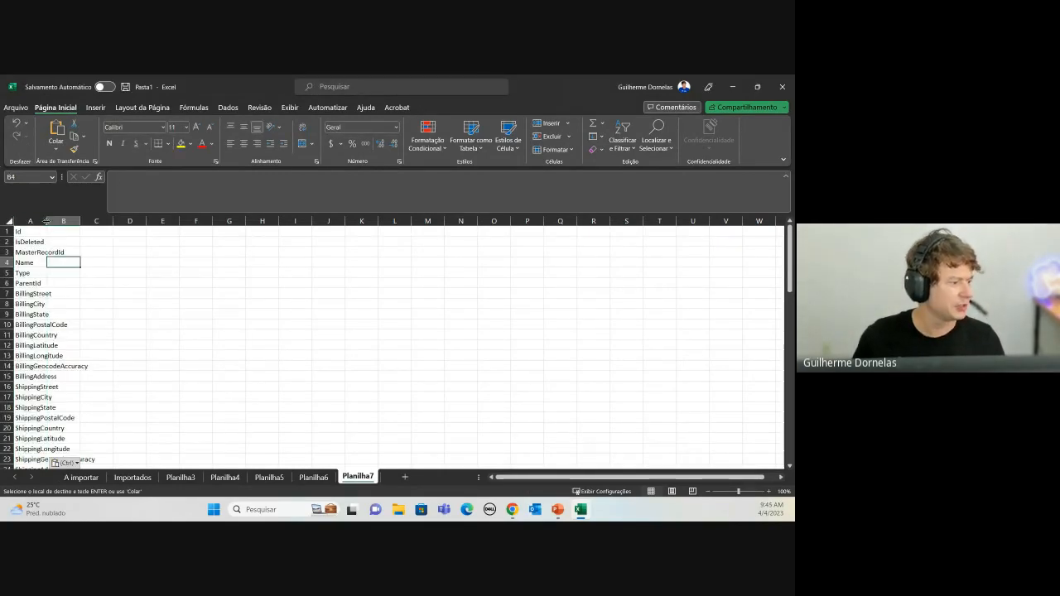
{"action": "double_click", "coordinate": [47, 220]}
{"action": "left_click", "coordinate": [179, 301]}
{"action": "scroll", "coordinate": [132, 336], "scroll_direction": "down", "scroll_amount": 4}
{"action": "scroll", "coordinate": [131, 337], "scroll_direction": "up", "scroll_amount": 4}
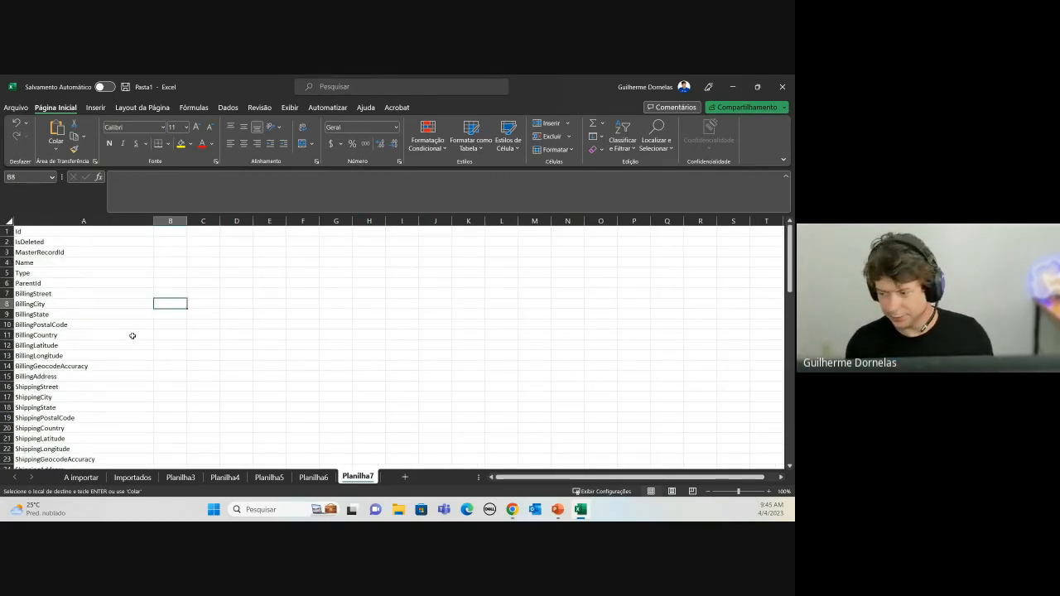
Step: Recopy the export results in Excel format and bring PowerPoint over the browser
{"action": "key", "text": "alt+Tab"}
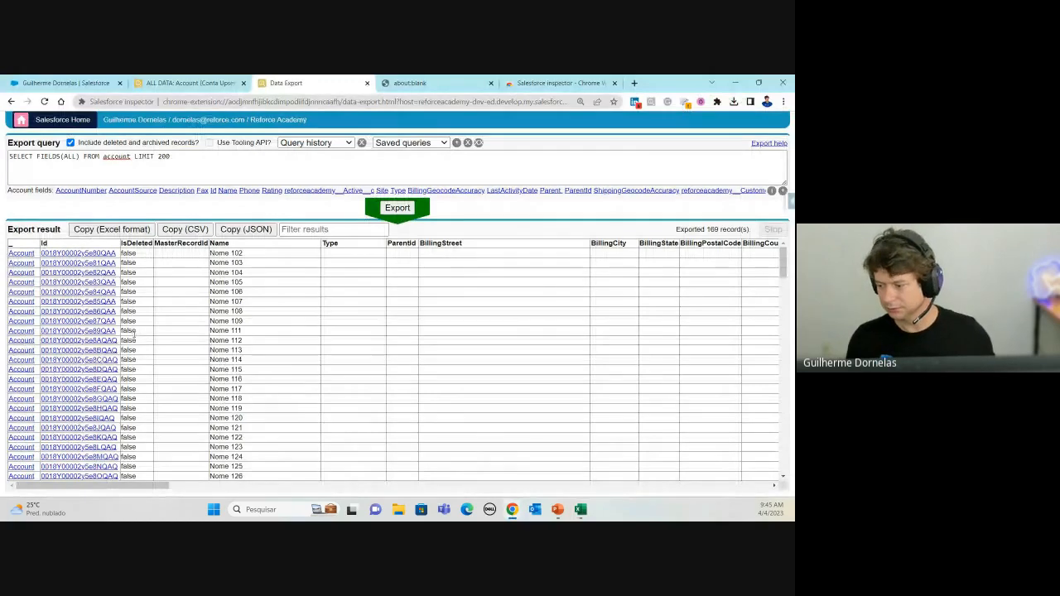
{"action": "left_click", "coordinate": [120, 231]}
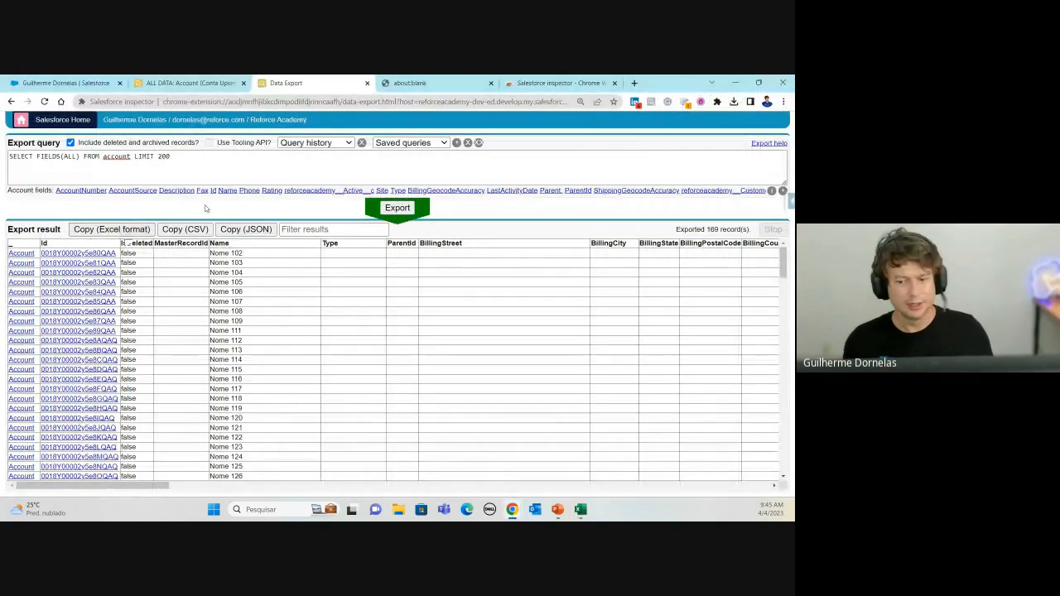
{"action": "left_click_drag", "start_coordinate": [795, 113], "coordinate": [351, 113]}
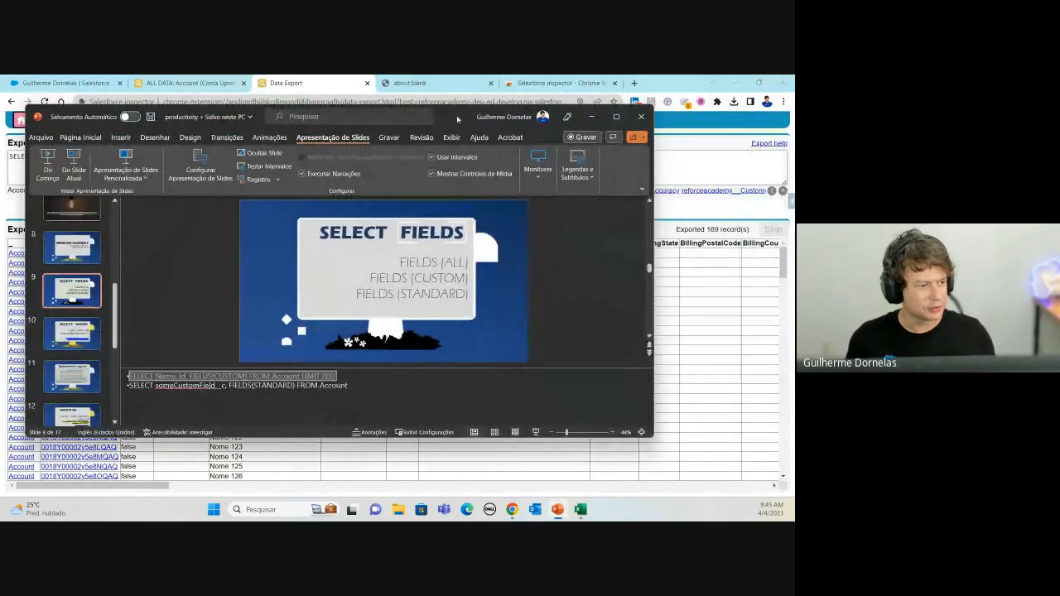
Step: Present the slides from SELECT FIELDS to SELECT WHERE, then return to Salesforce Inspector
{"action": "double_click", "coordinate": [458, 118]}
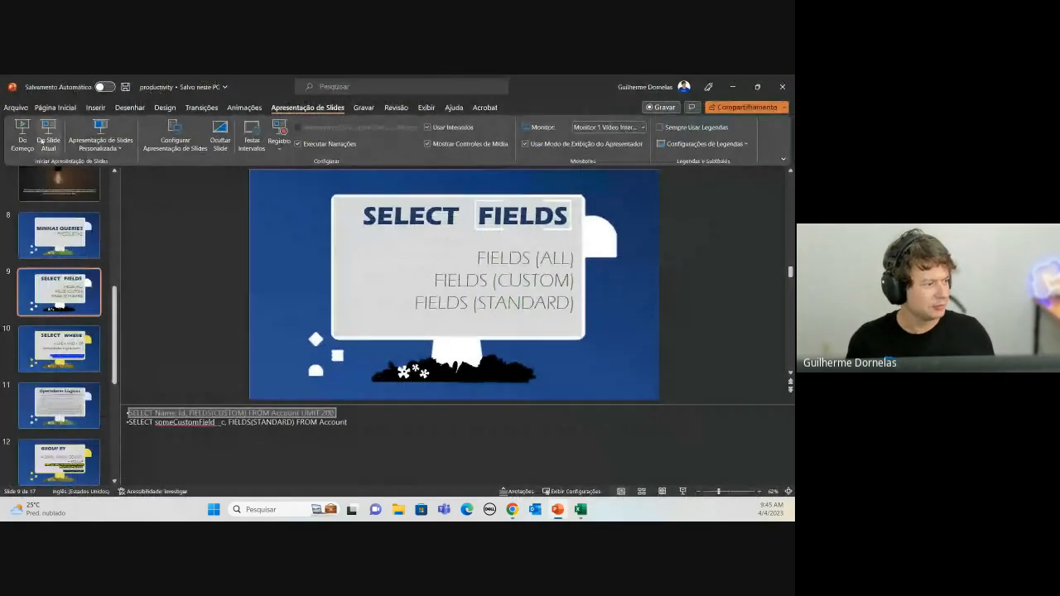
{"action": "left_click", "coordinate": [42, 136]}
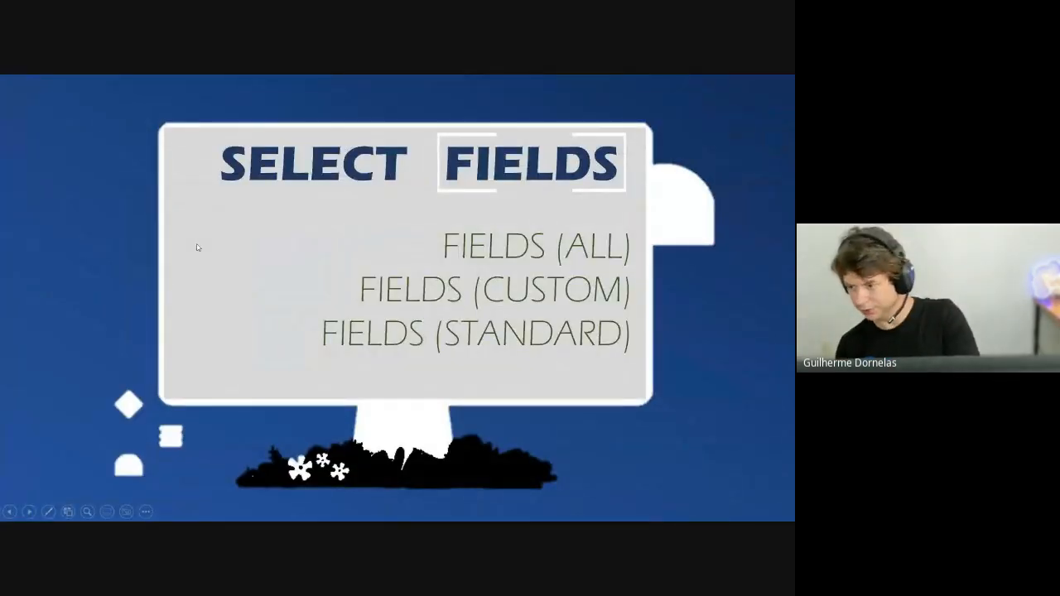
{"action": "key", "text": "Right"}
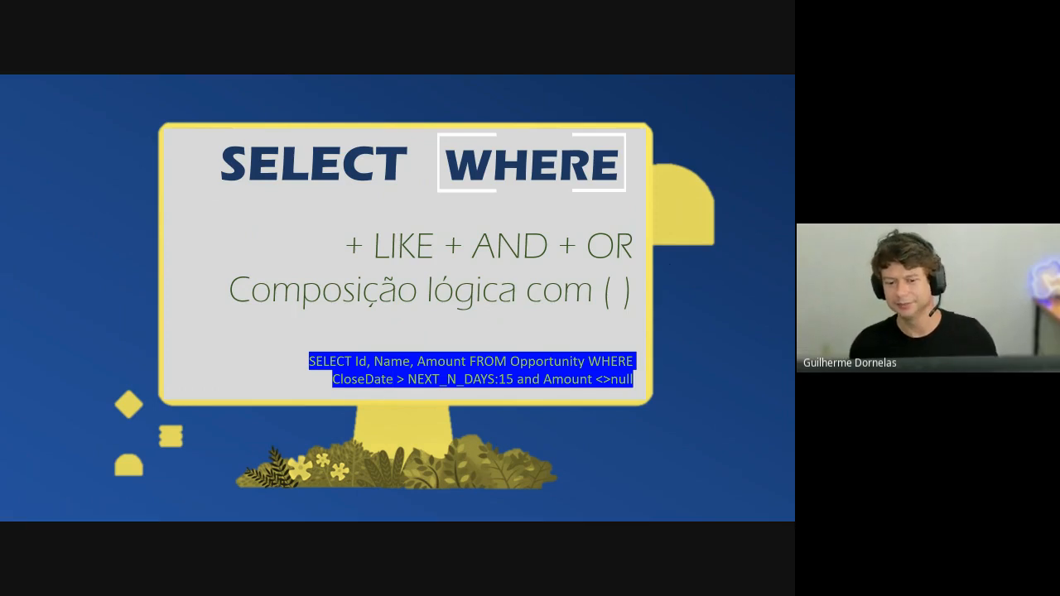
{"action": "key", "text": "Escape"}
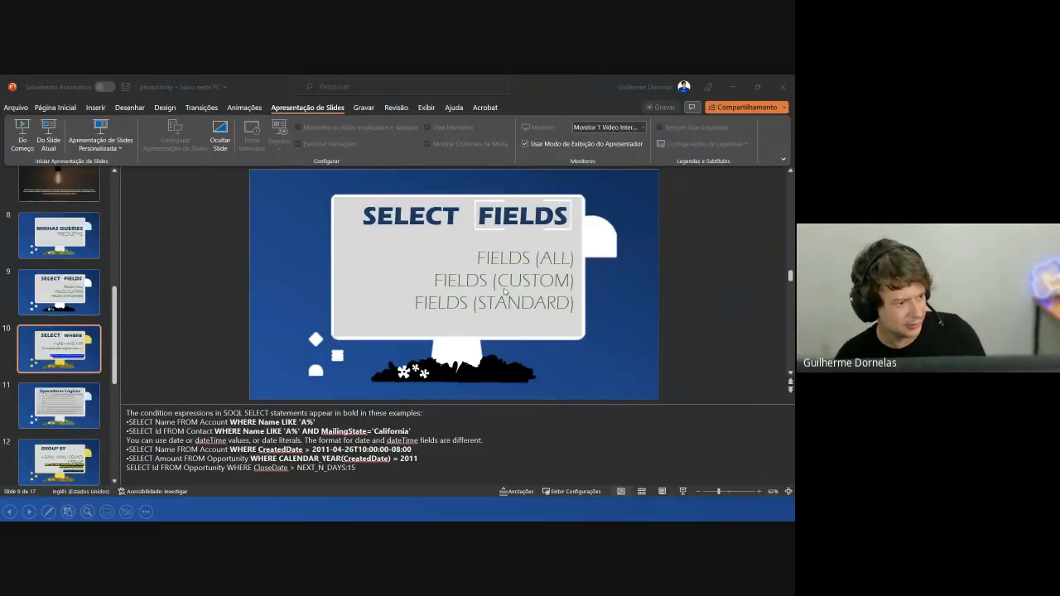
{"action": "key", "text": "alt+Tab"}
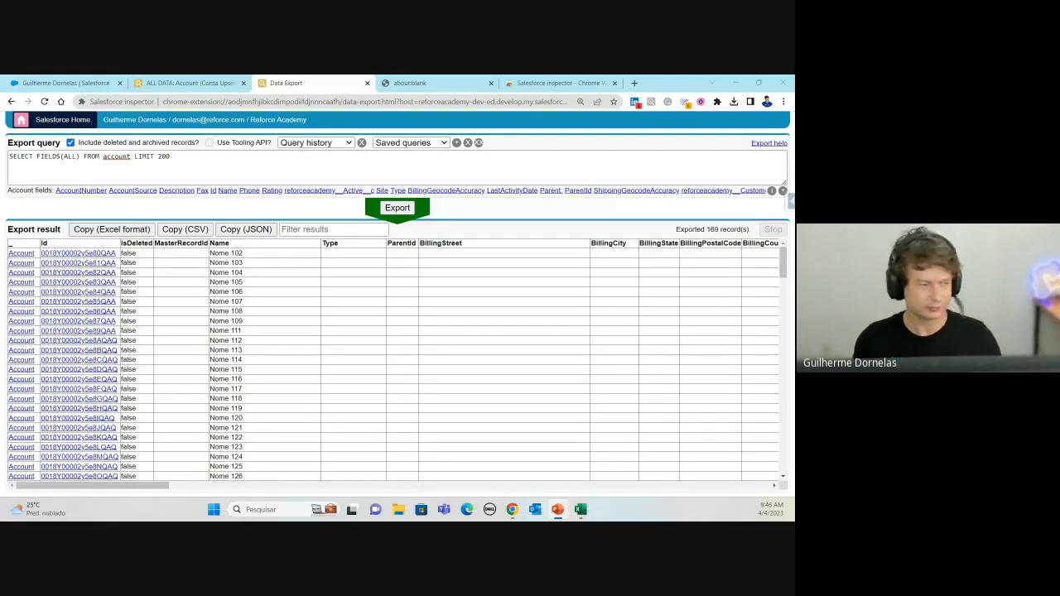
{"action": "left_click", "coordinate": [198, 179]}
{"action": "key", "text": "ctrl+a"}
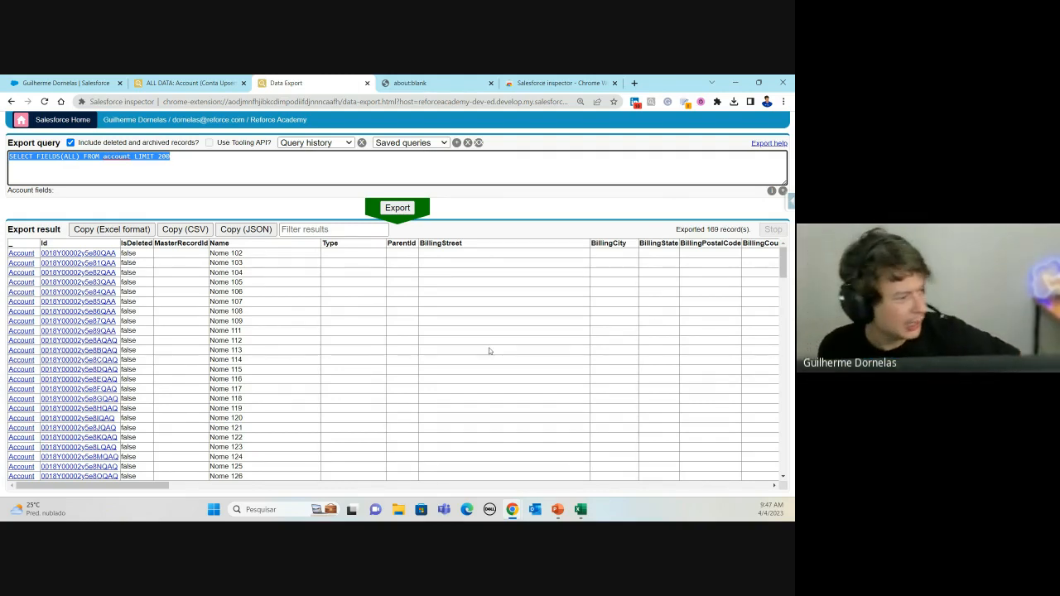
Step: Untick Include deleted and archived records, toggling Use Tooling API on and back off
{"action": "left_click", "coordinate": [218, 153]}
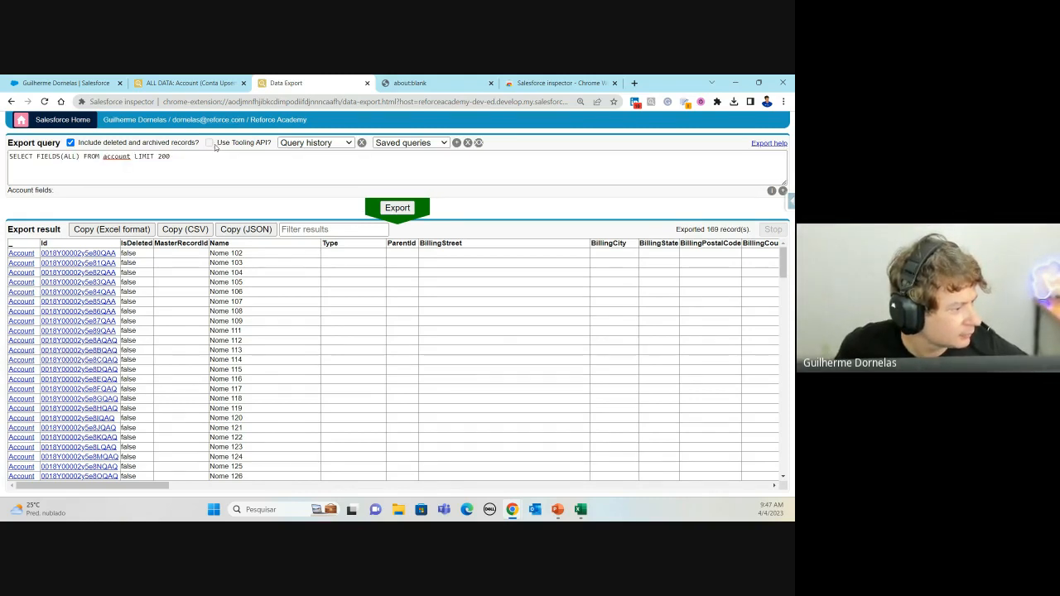
{"action": "left_click", "coordinate": [71, 142]}
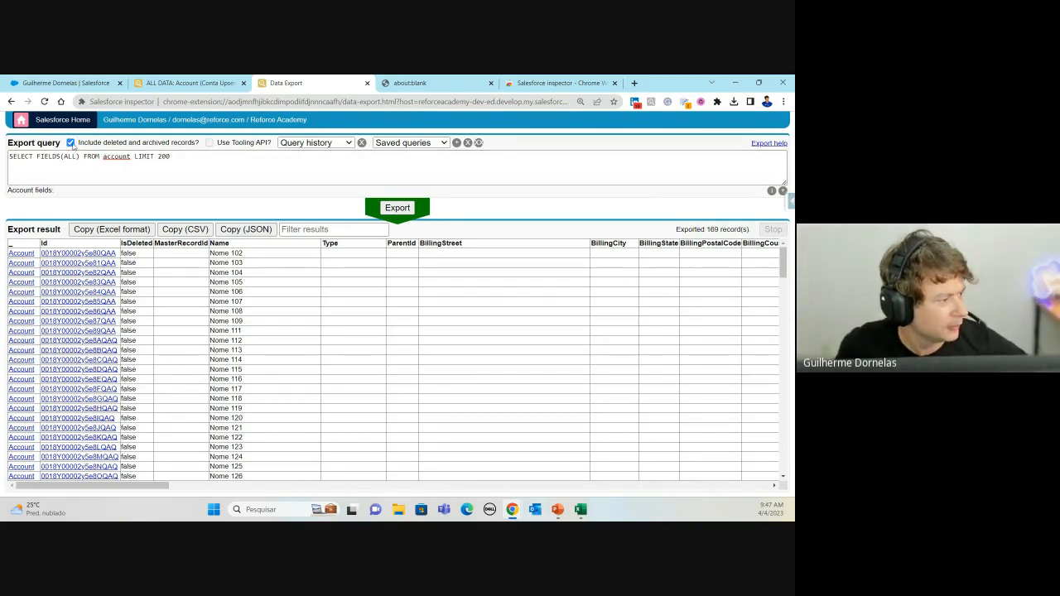
{"action": "left_click", "coordinate": [209, 143]}
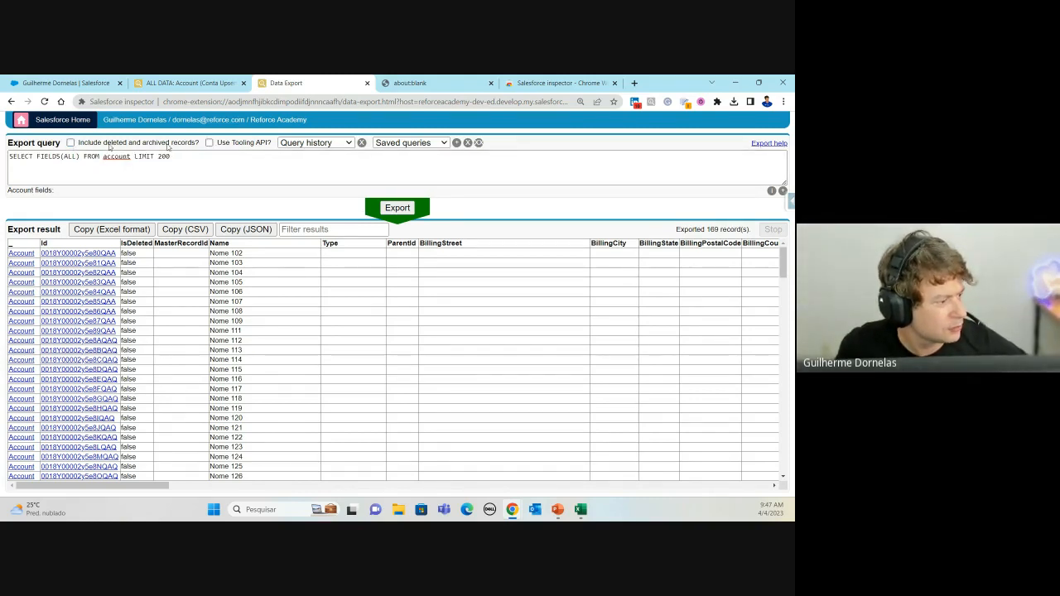
{"action": "left_click", "coordinate": [210, 143]}
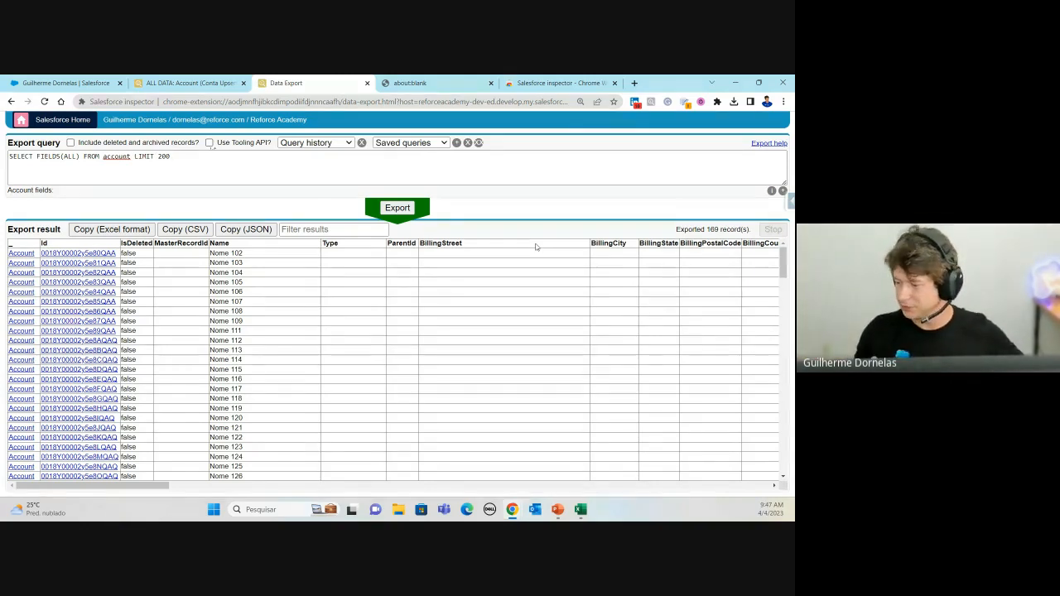
Step: Delete everything after SELECT in the query box
{"action": "left_click", "coordinate": [242, 176]}
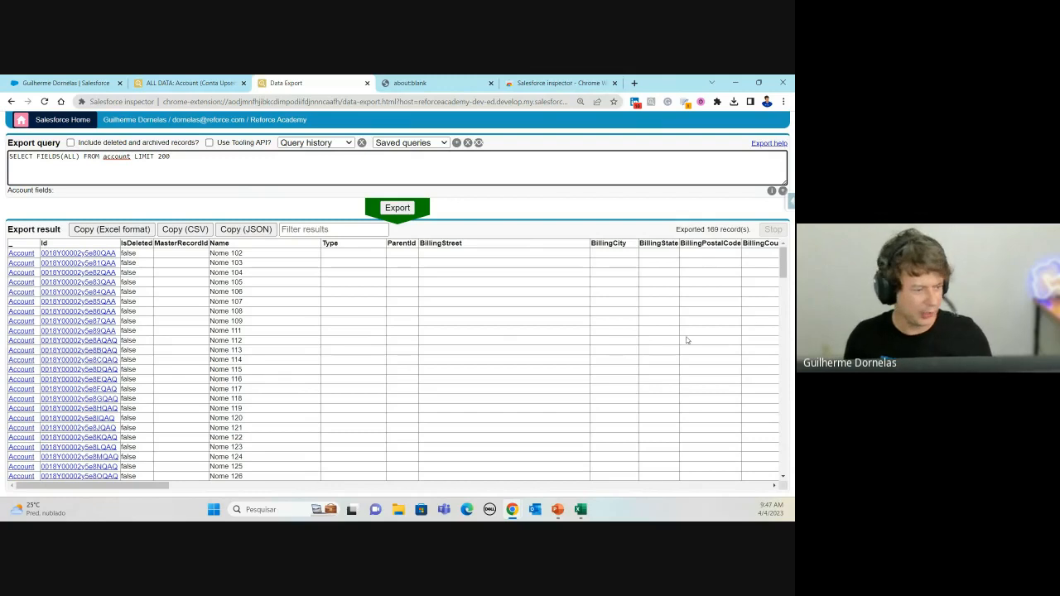
{"action": "key", "text": "alt+Tab"}
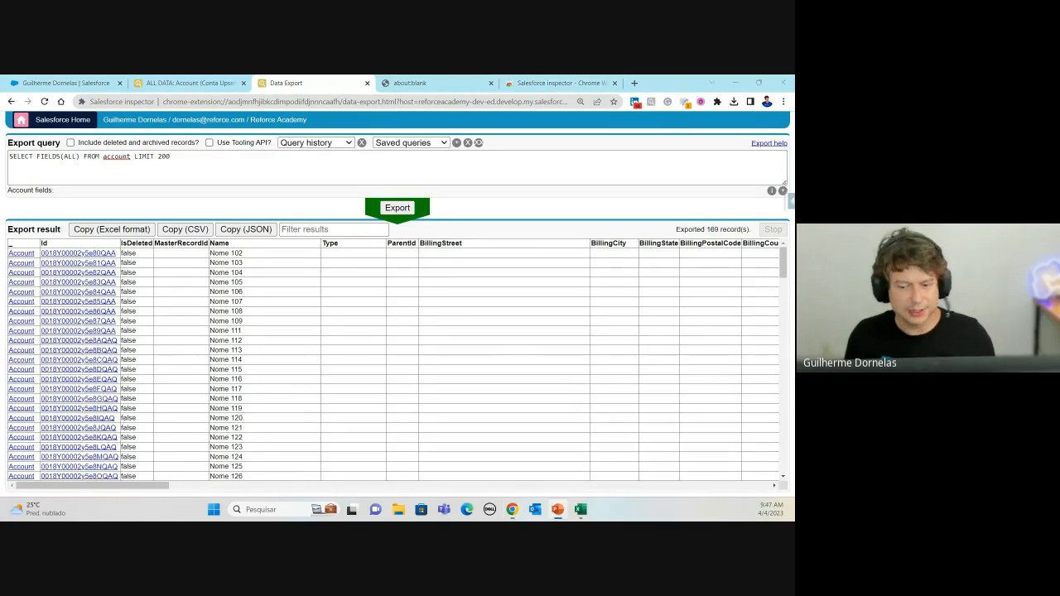
{"action": "left_click", "coordinate": [111, 156]}
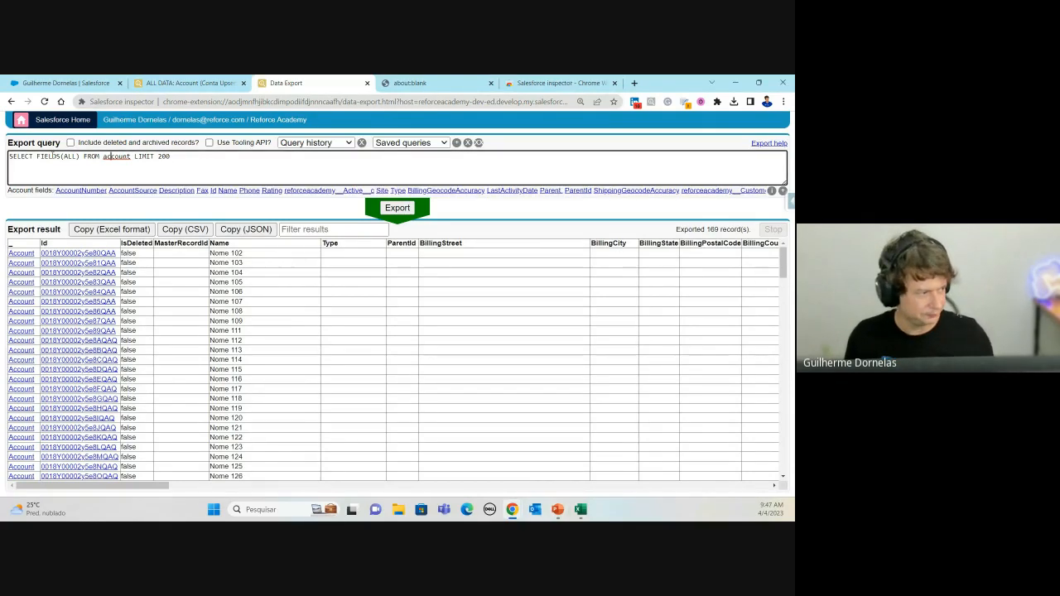
{"action": "left_click_drag", "start_coordinate": [37, 156], "coordinate": [457, 159]}
{"action": "key", "text": "BackSpace"}
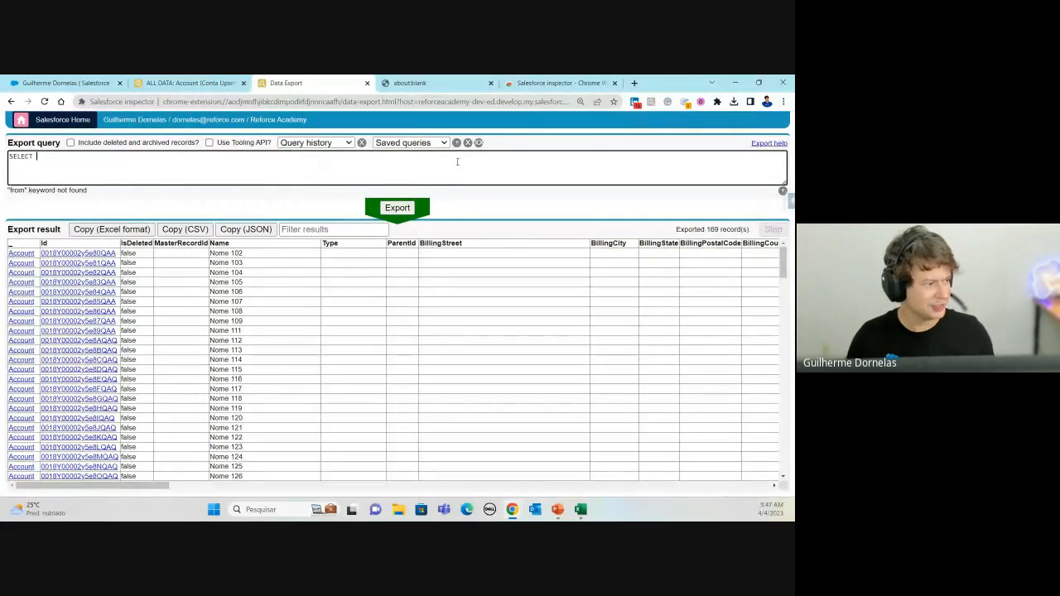
Step: Write SELECT Name and FROM Account on separate lines of the query
{"action": "key", "text": "ctrl+a"}
{"action": "type", "text": "SELECT"}
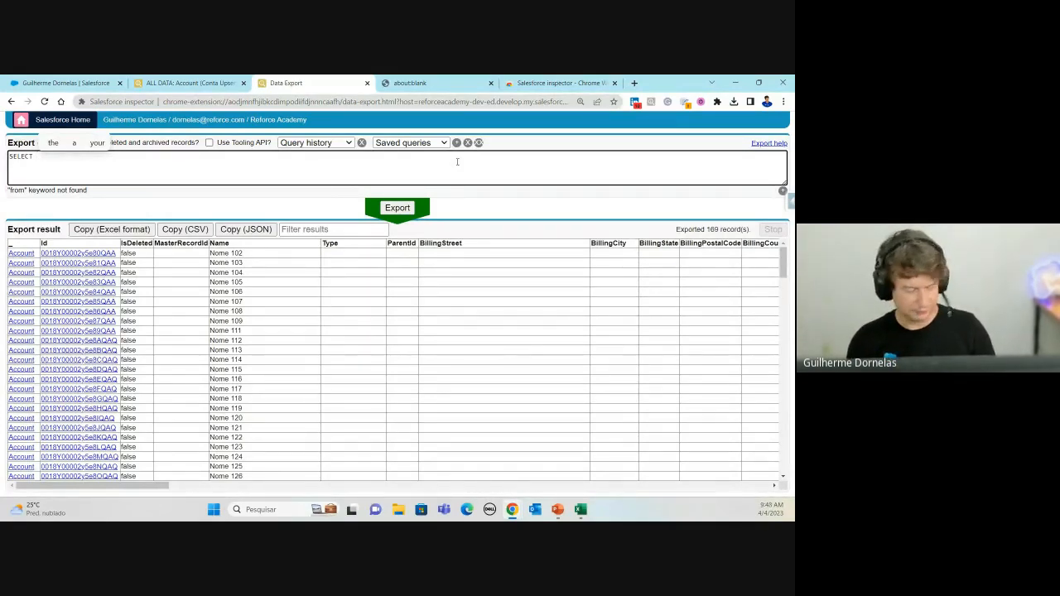
{"action": "type", "text": "Na"}
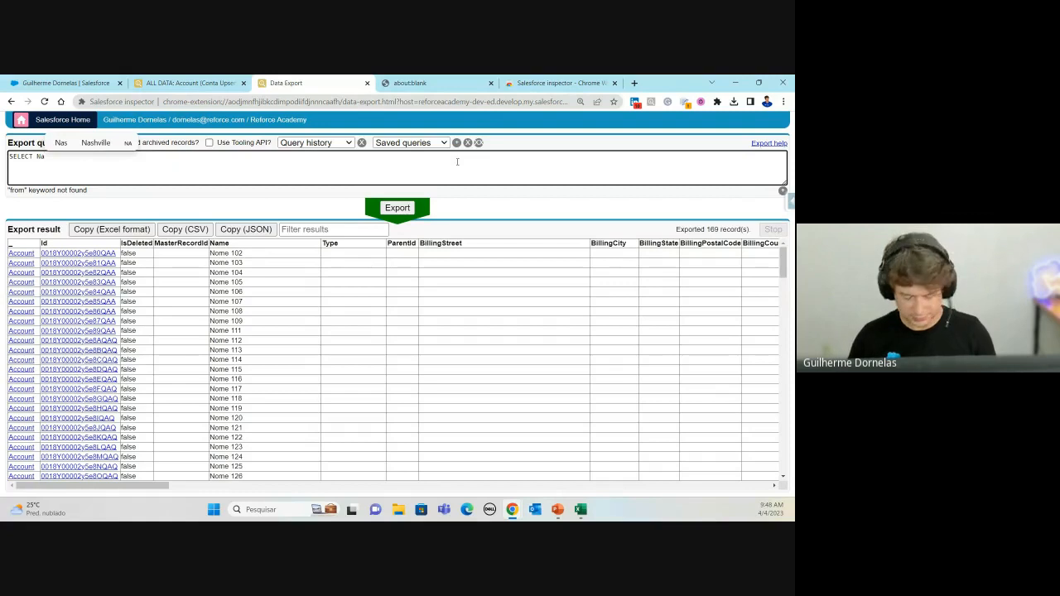
{"action": "type", "text": "me "}
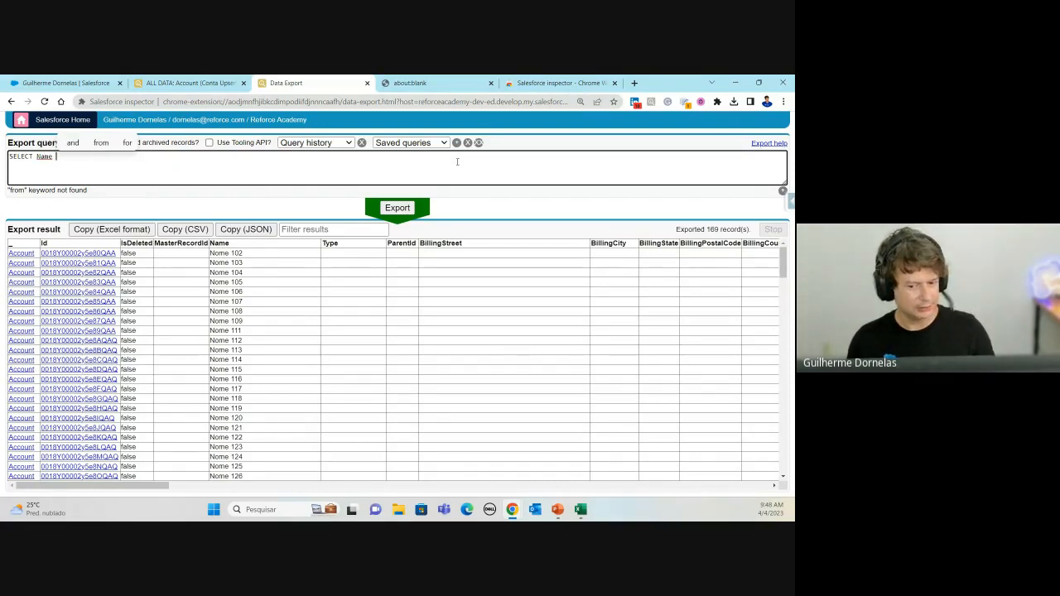
{"action": "type", "text": "F"}
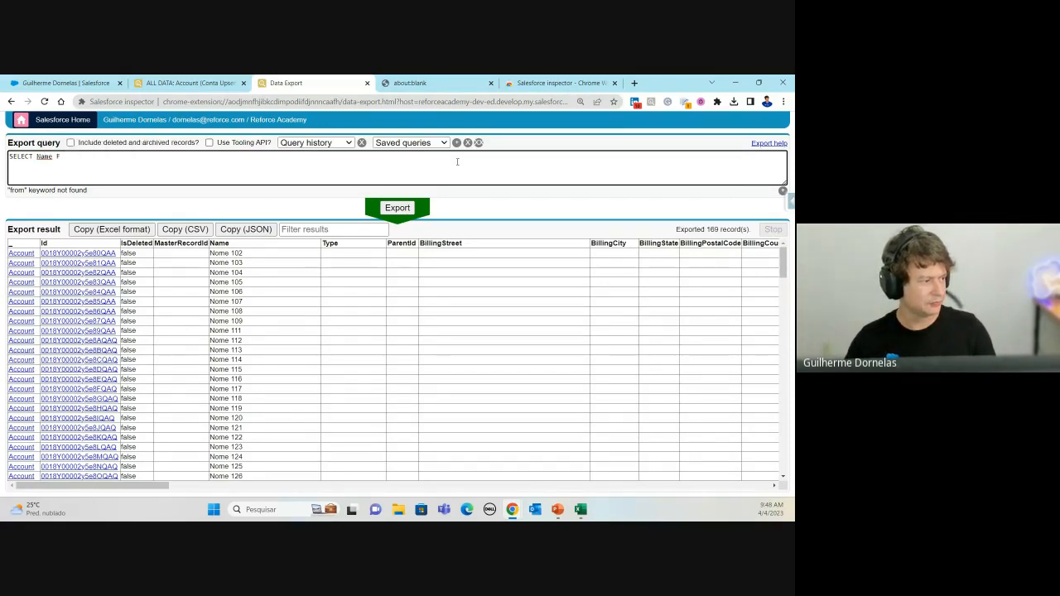
{"action": "key", "text": "BackSpace"}
{"action": "key", "text": "Return"}
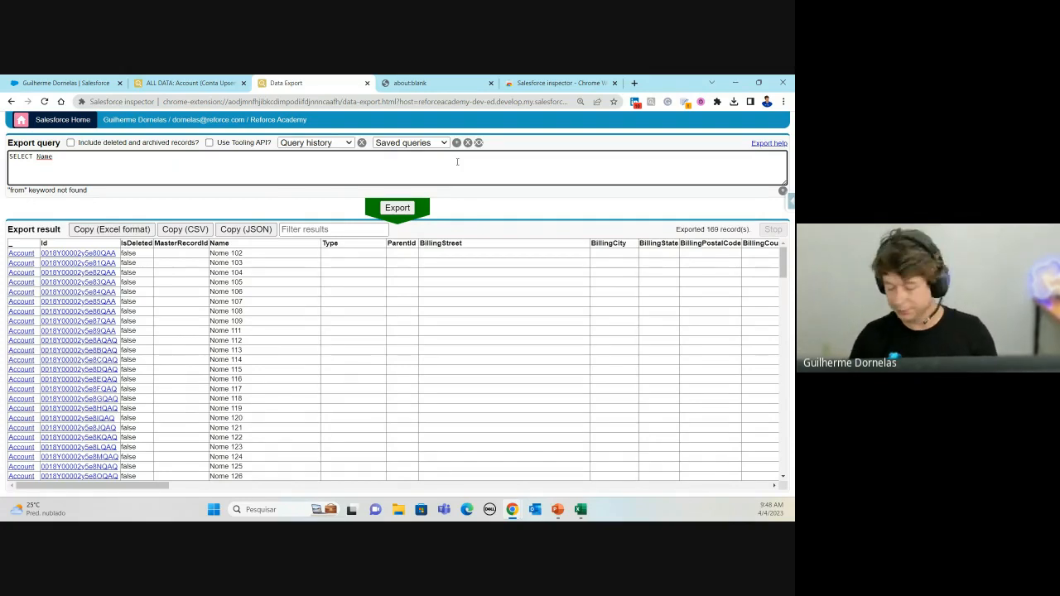
{"action": "type", "text": "FROM"}
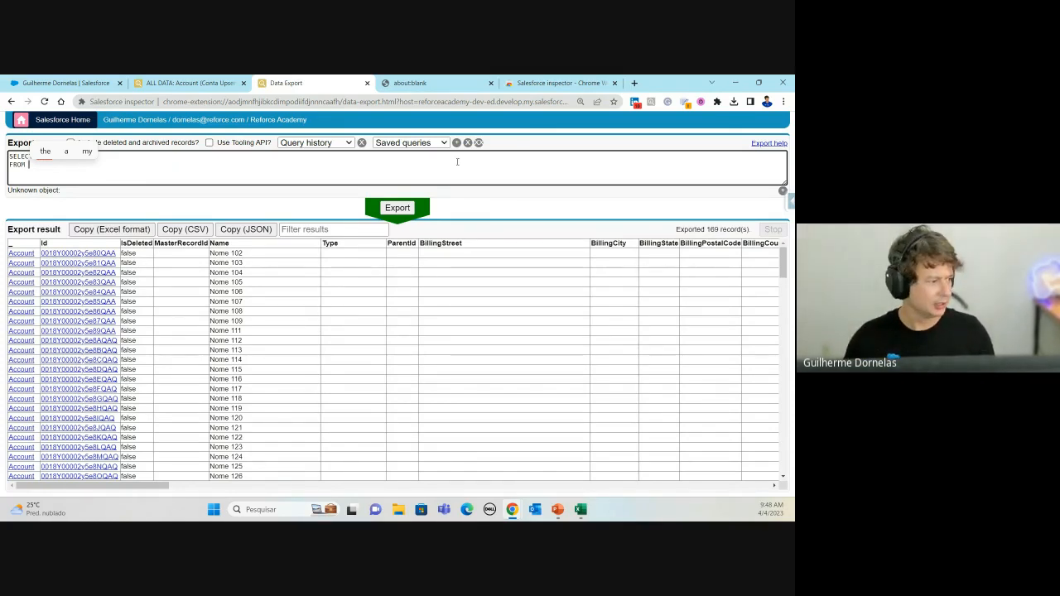
{"action": "type", "text": "Ac"}
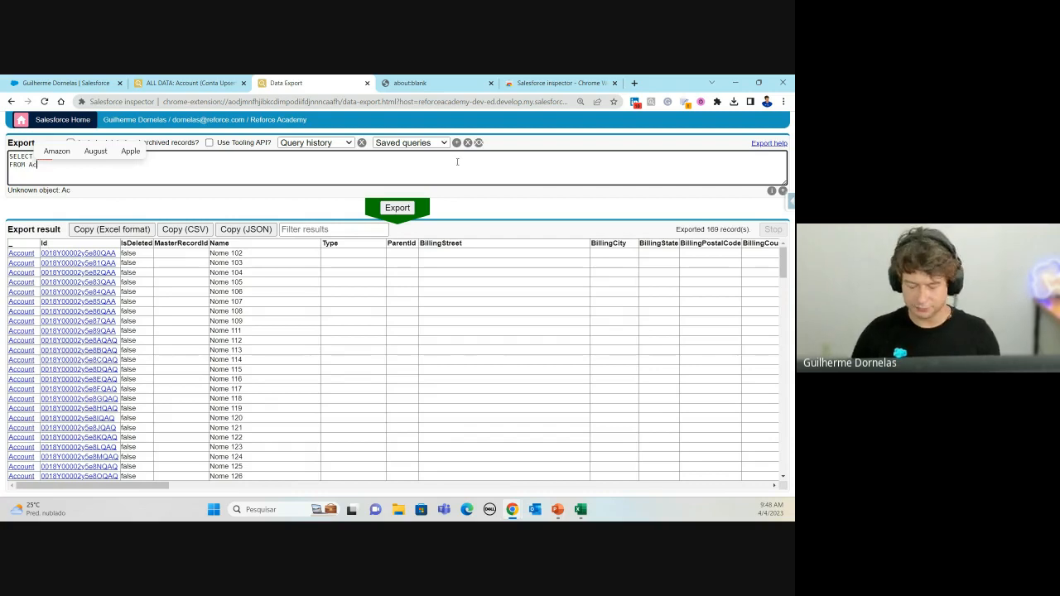
{"action": "type", "text": "count"}
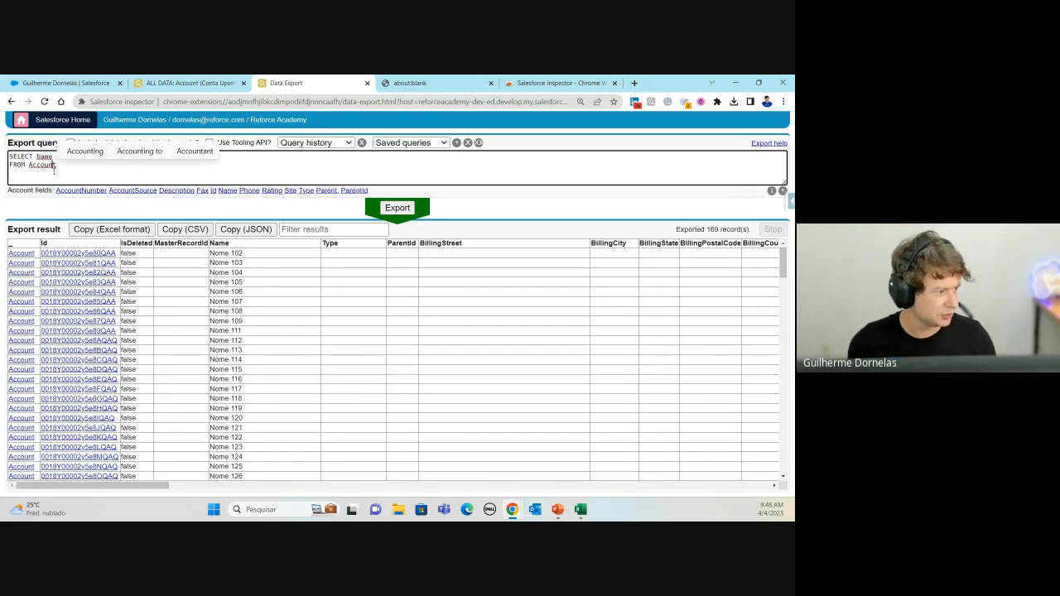
{"action": "key", "text": "BackSpace"}
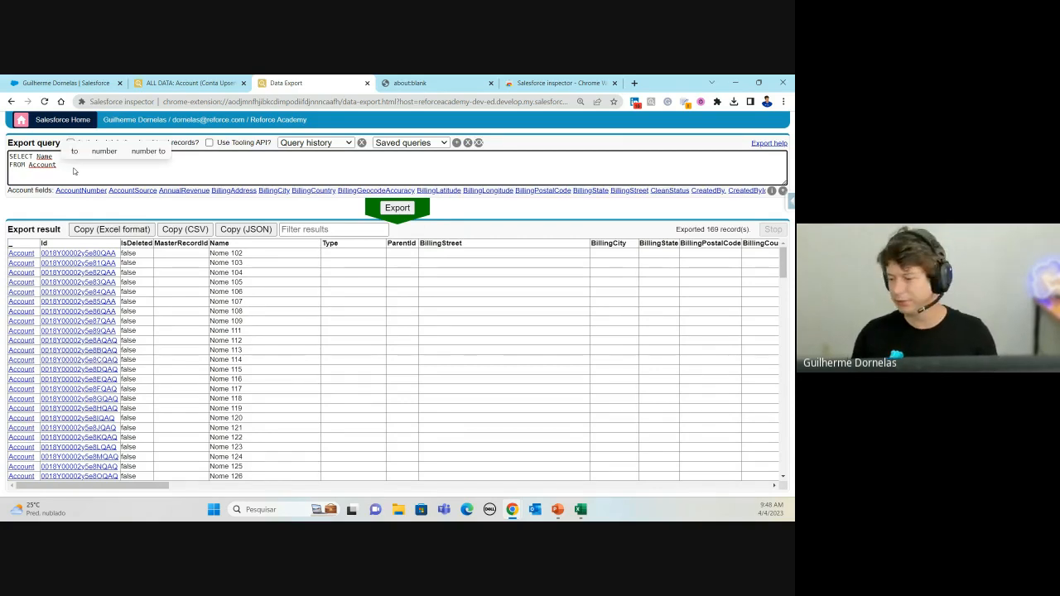
{"action": "key", "text": "Return"}
Step: Start the WHERE clause with the Name field
{"action": "type", "text": "WHERE"}
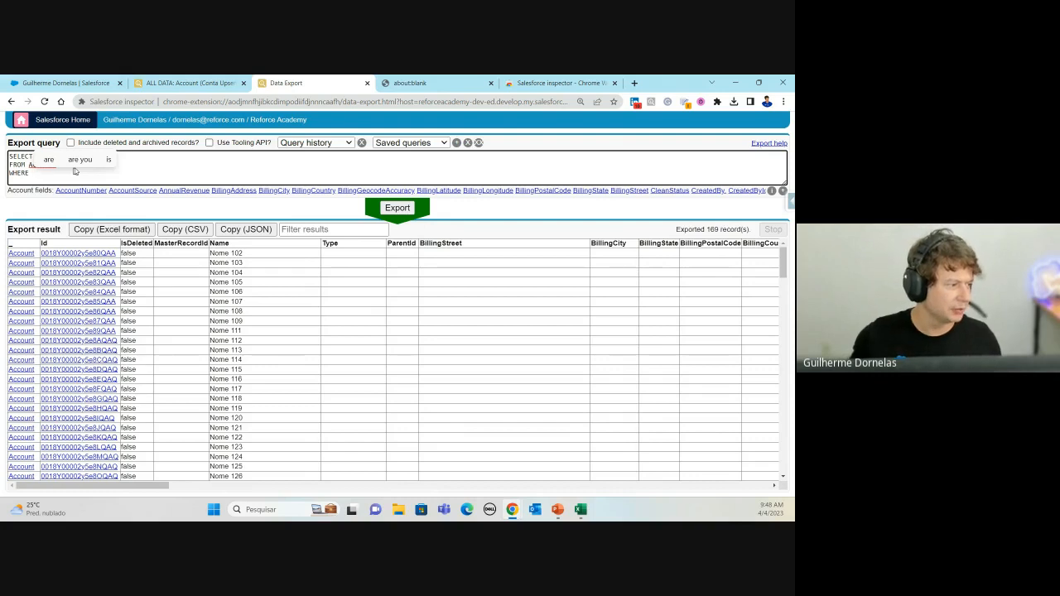
{"action": "left_click", "coordinate": [17, 165]}
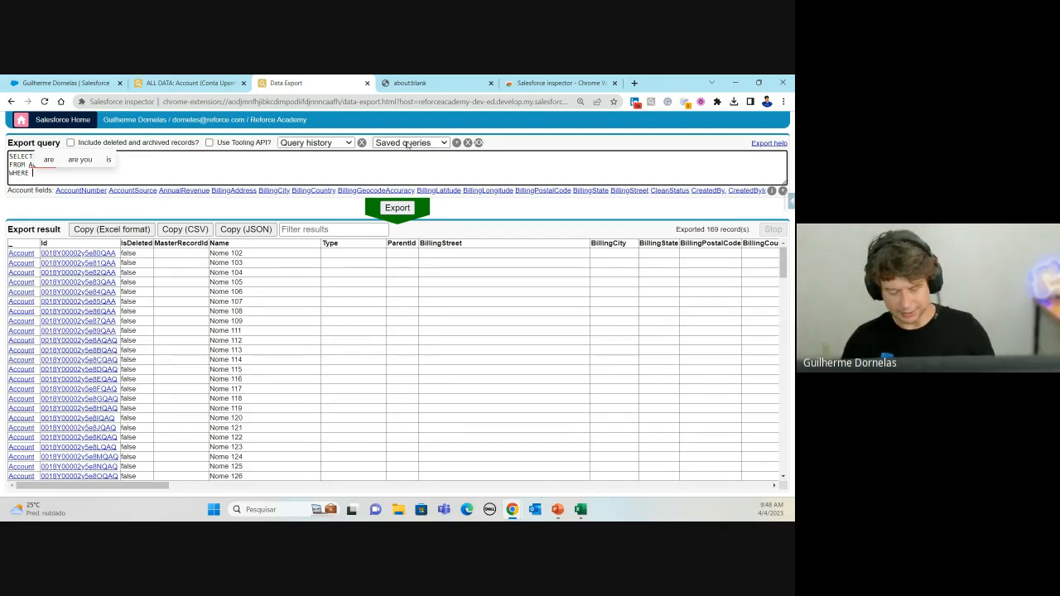
{"action": "type", "text": "N"}
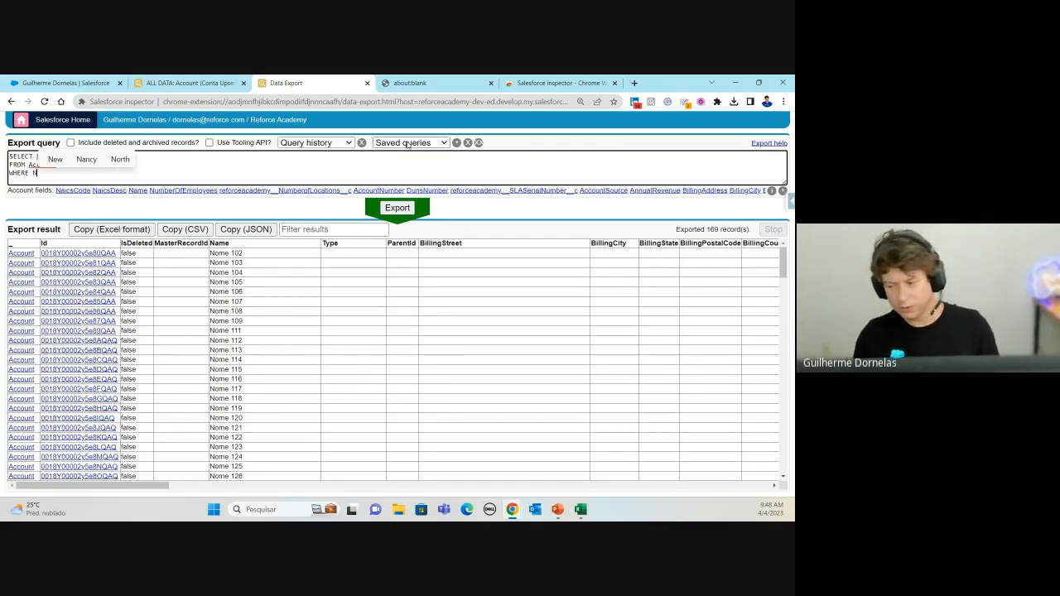
{"action": "type", "text": "ame"}
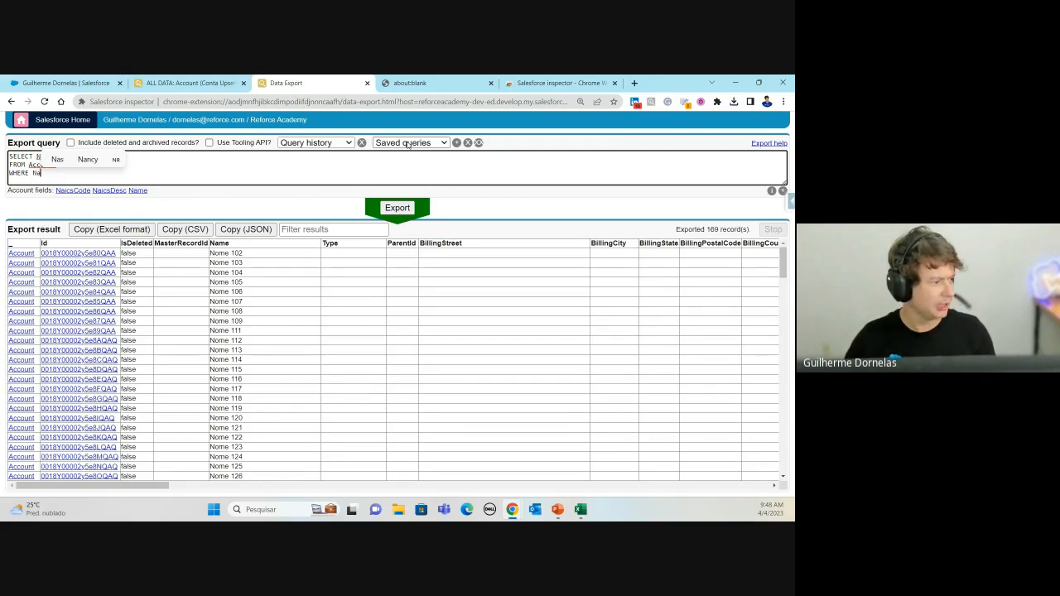
{"action": "left_click", "coordinate": [66, 191]}
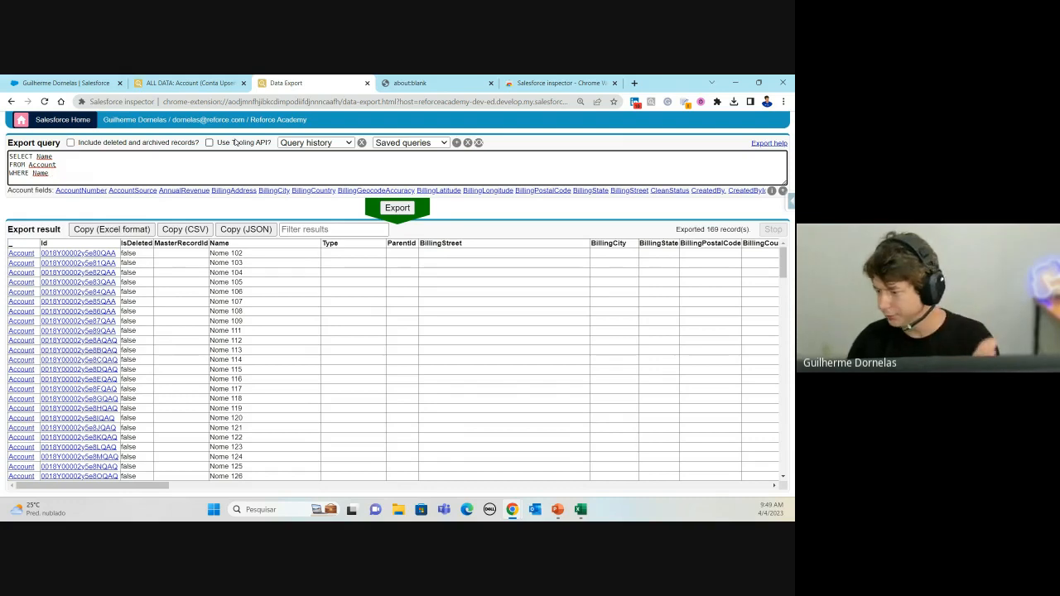
Step: Begin the filter as Name LIKE 'p
{"action": "type", "text": "LIKE"}
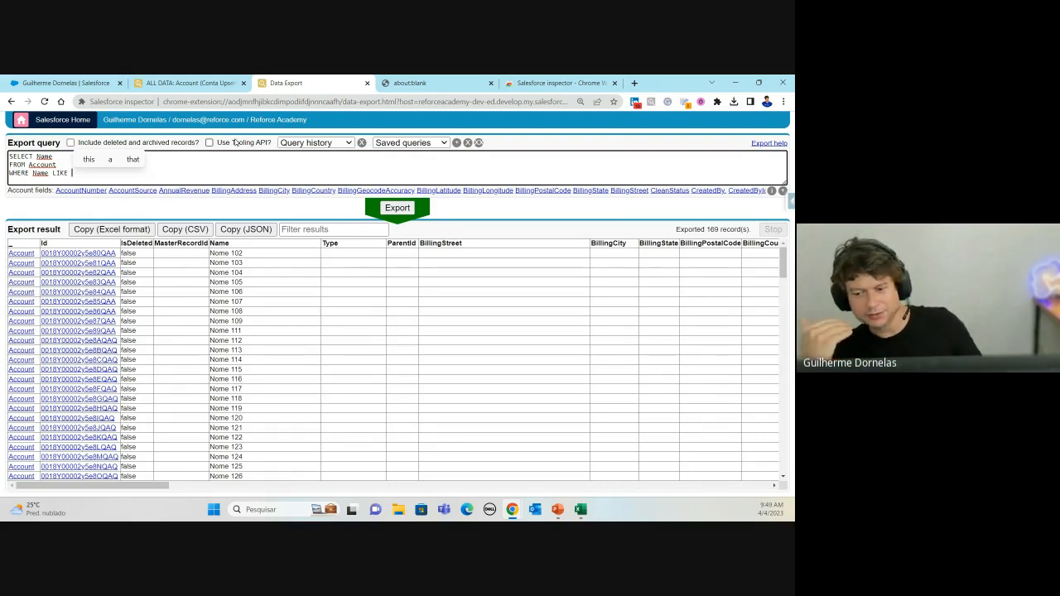
{"action": "type", "text": "'"}
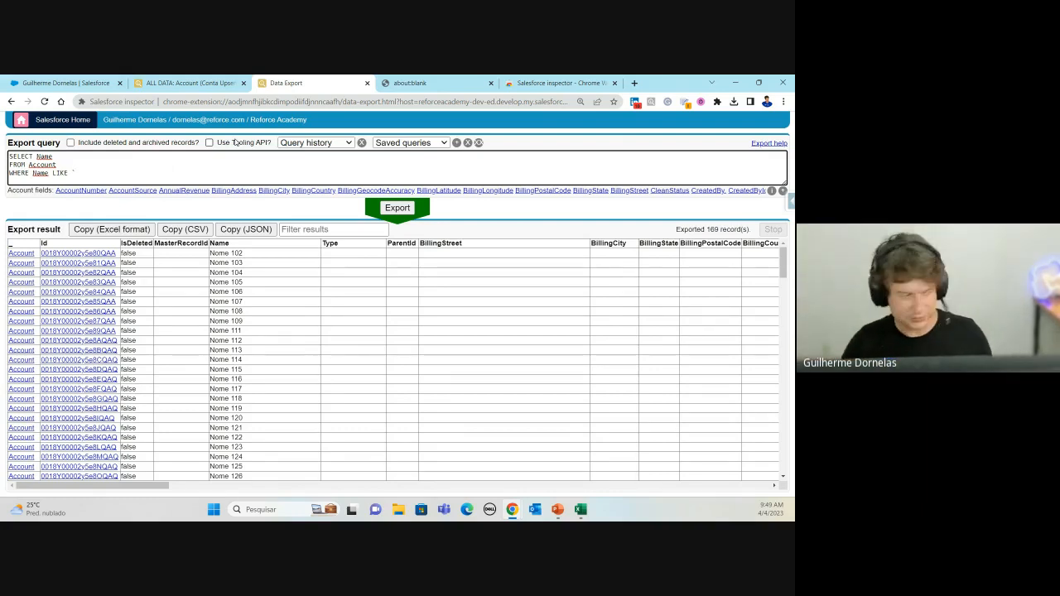
{"action": "key", "text": "BackSpace"}
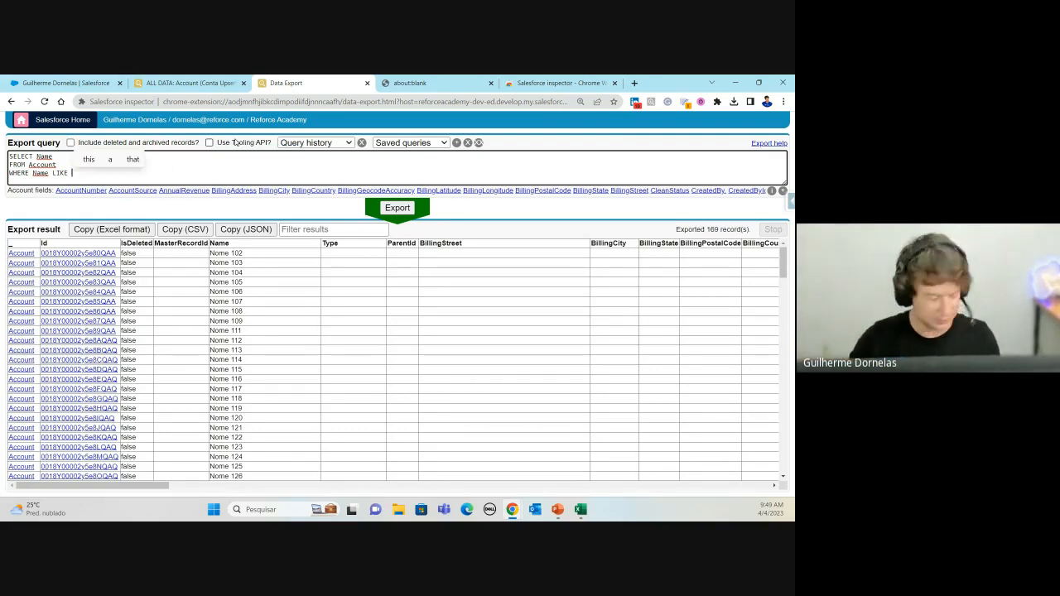
{"action": "type", "text": "'"}
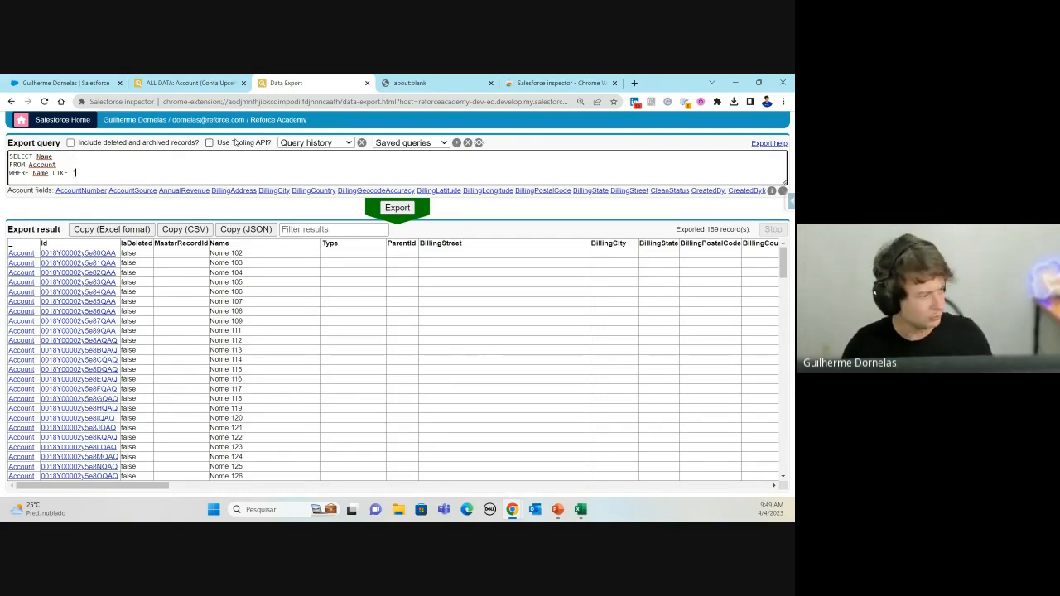
{"action": "type", "text": "p"}
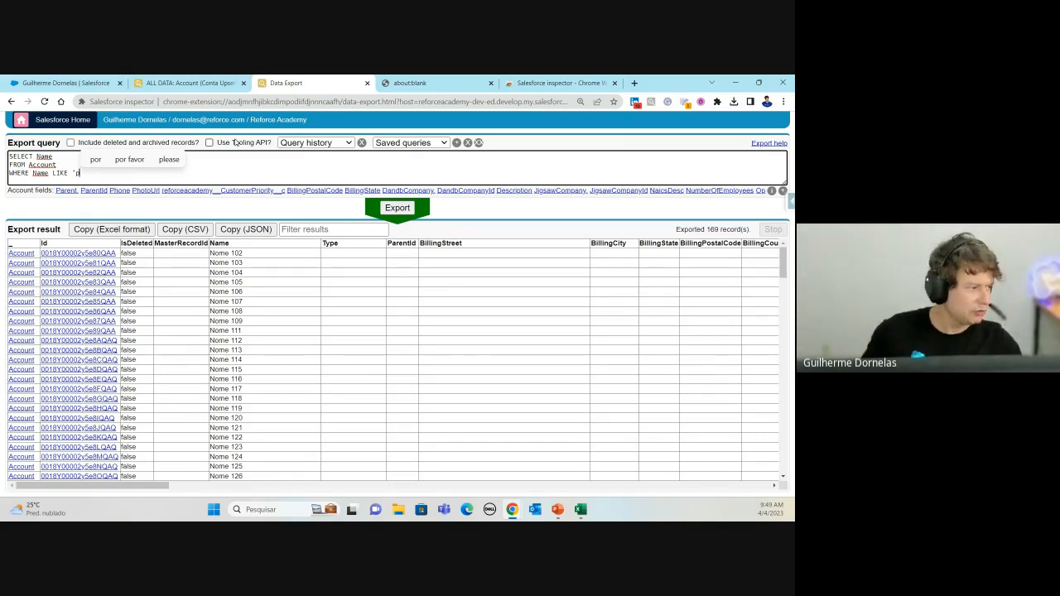
Step: Add ID and CreatedDate to the SELECT field list
{"action": "left_click", "coordinate": [51, 156]}
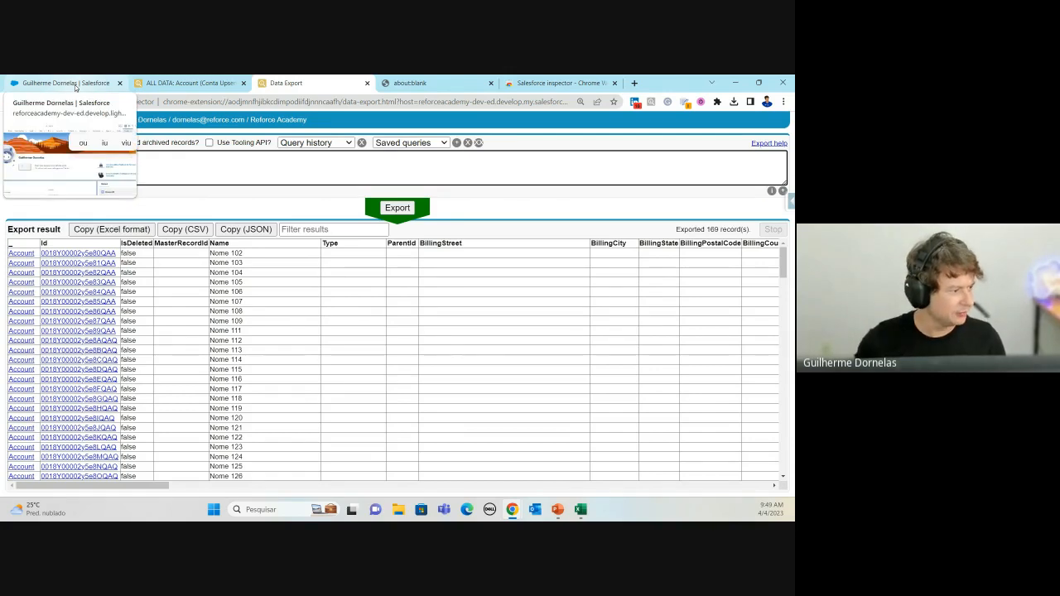
{"action": "type", "text": ", iu"}
{"action": "key", "text": "BackSpace"}
{"action": "type", "text": "D"}
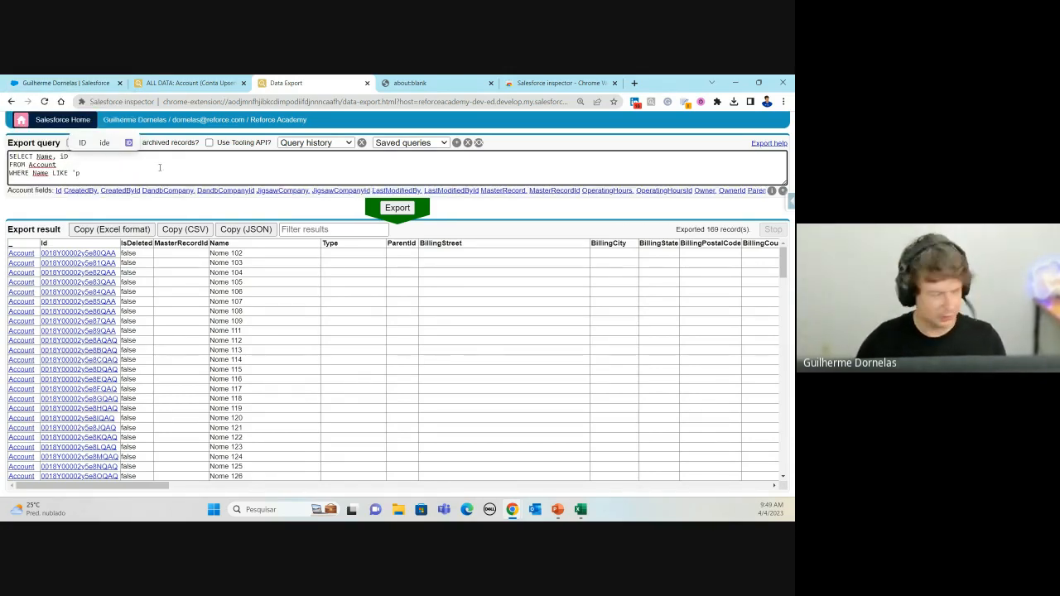
{"action": "type", "text": ", CRE"}
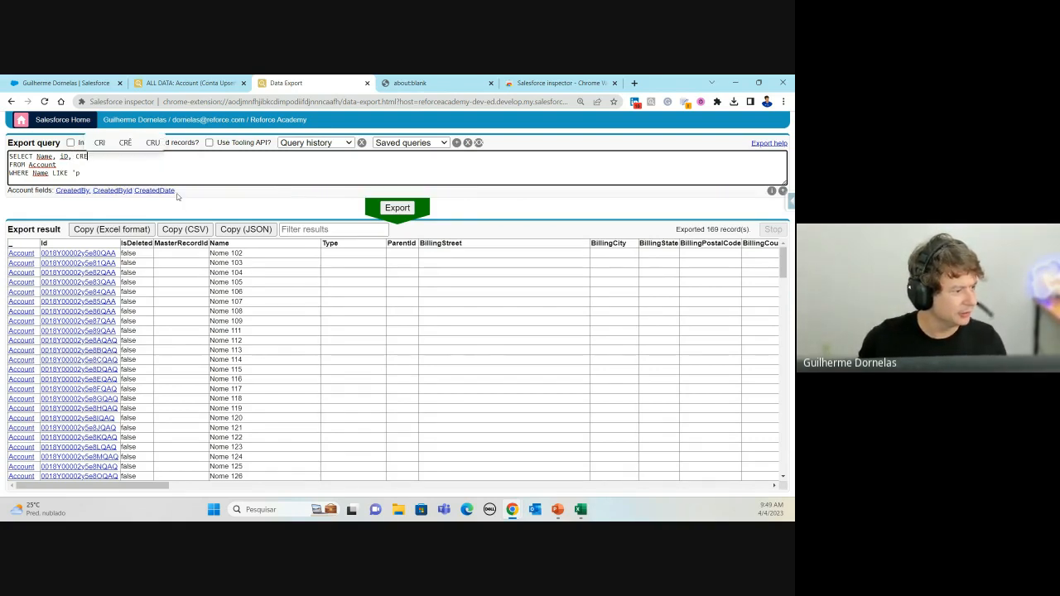
{"action": "left_click", "coordinate": [155, 191]}
{"action": "key", "text": "BackSpace"}
{"action": "key", "text": "BackSpace"}
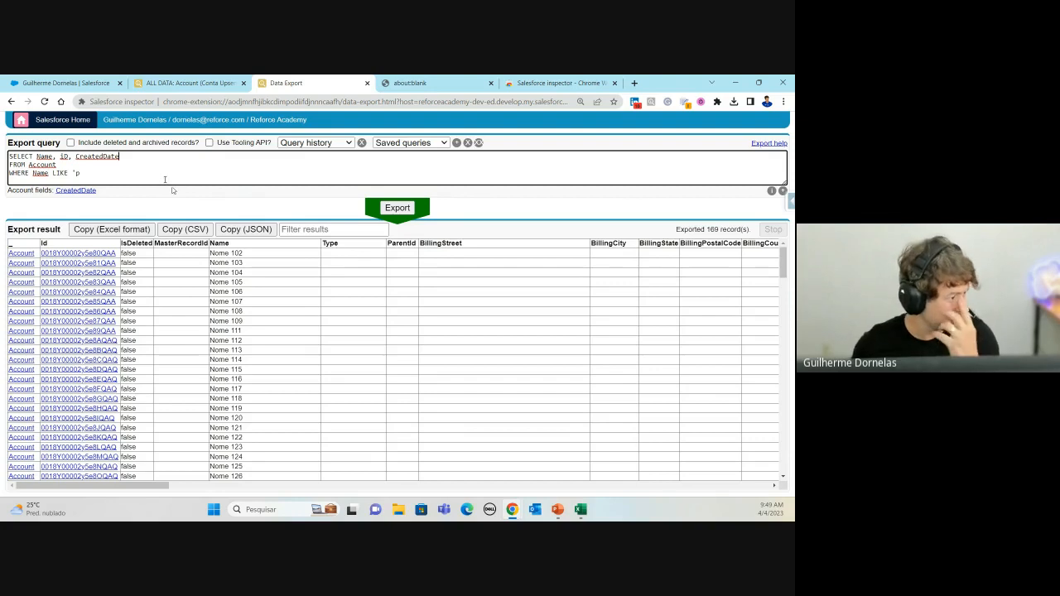
Step: Finish the pattern as LIKE 'p%' and run the query
{"action": "left_click", "coordinate": [45, 167]}
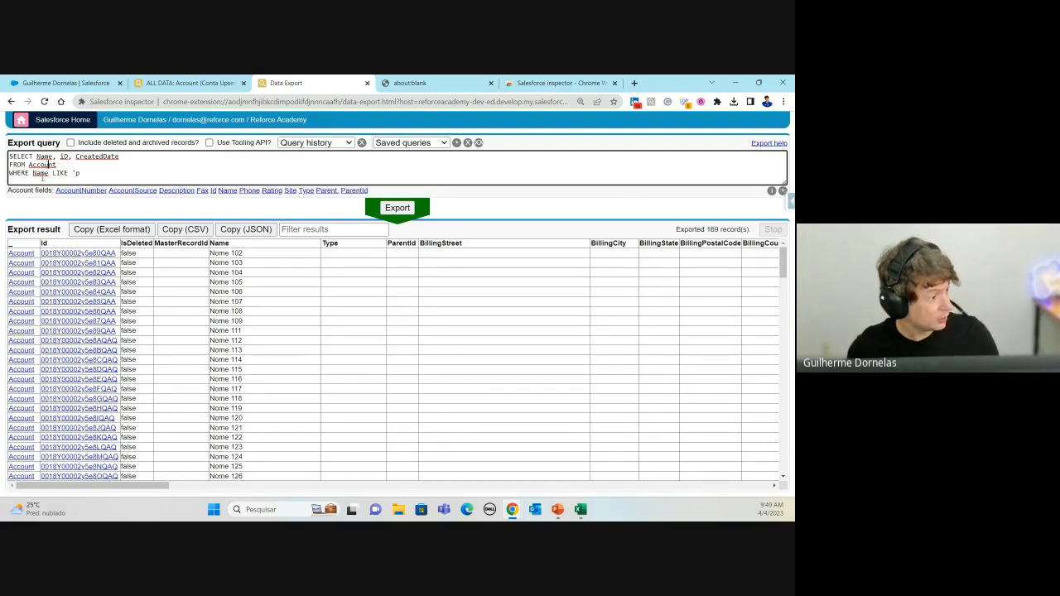
{"action": "left_click", "coordinate": [80, 172]}
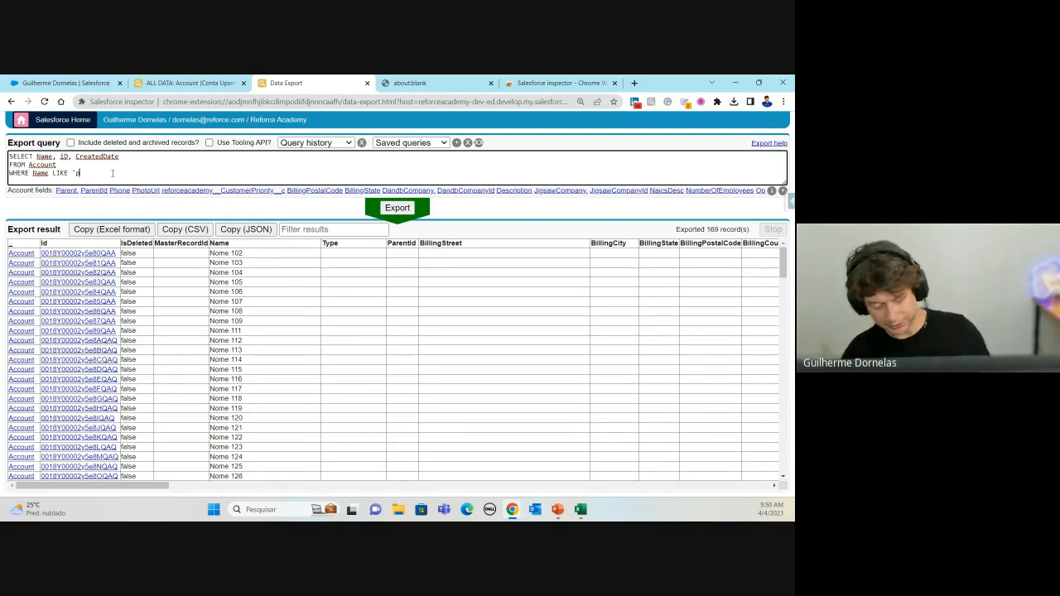
{"action": "type", "text": "%"}
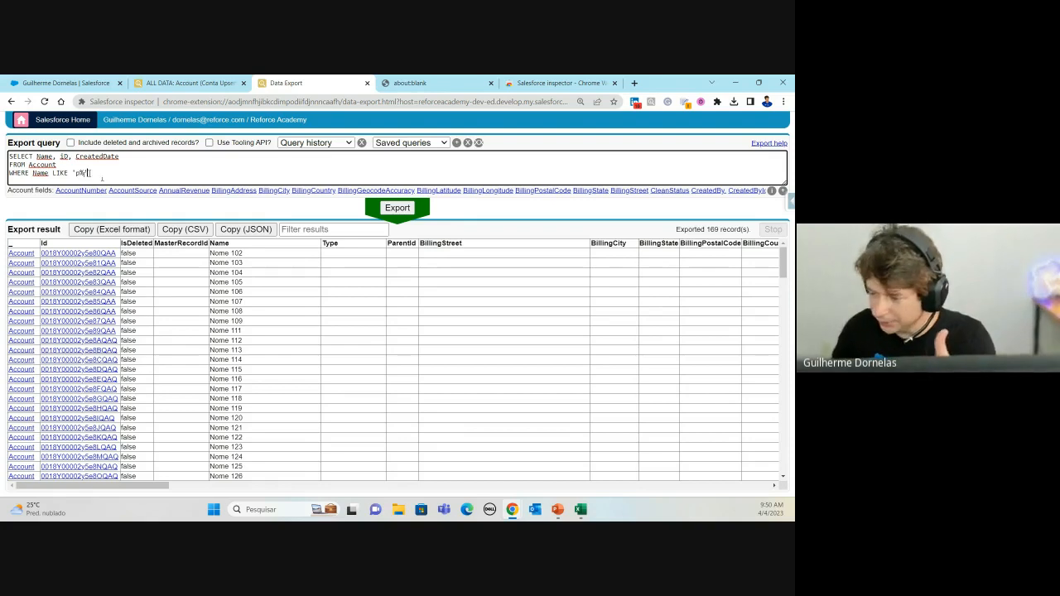
{"action": "left_click", "coordinate": [397, 209]}
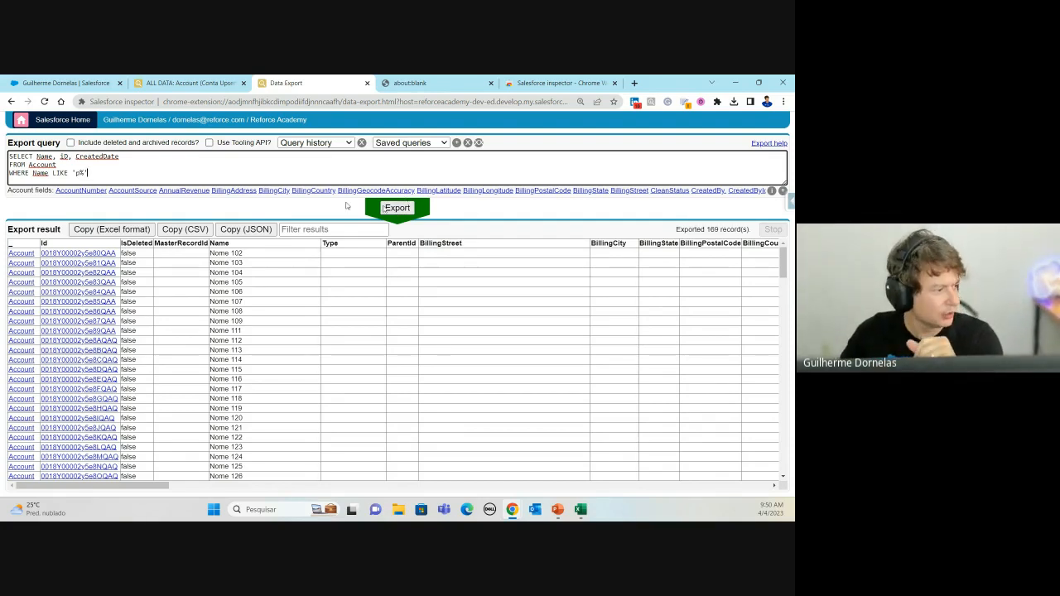
Step: Run the LIKE 'p%' query, returning only Pyramid Construction Inc
{"action": "left_click", "coordinate": [404, 210]}
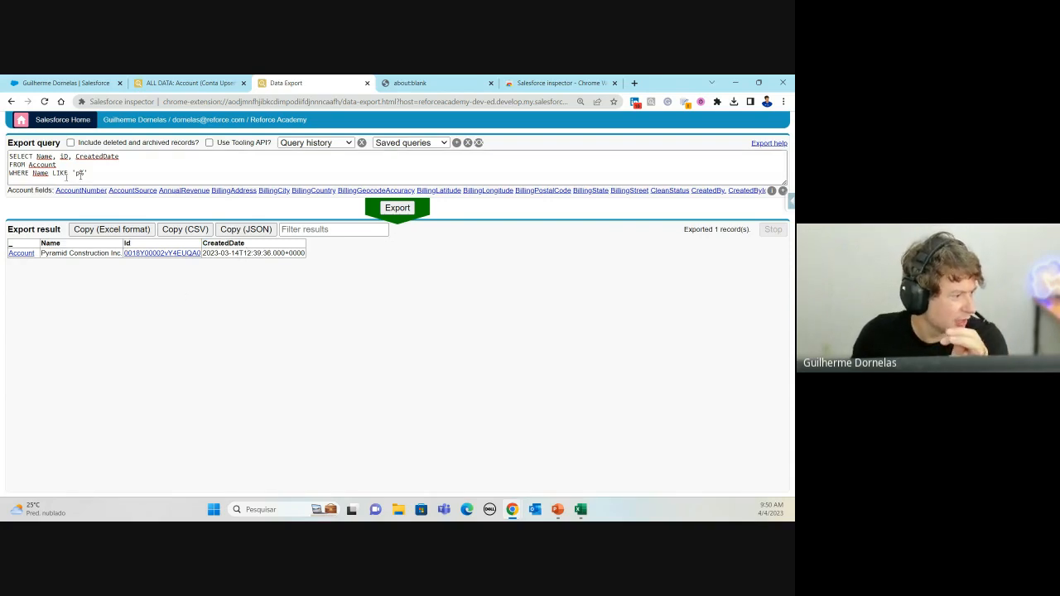
{"action": "left_click", "coordinate": [80, 172]}
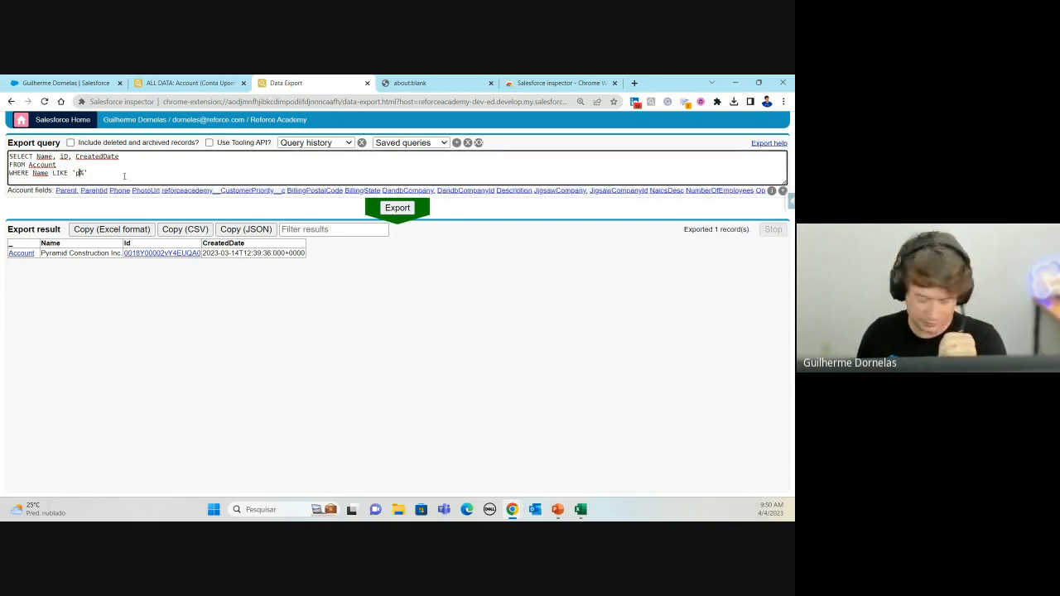
Step: Try the pattern 'A%', then switch to 'b%' to return Burlington Textiles Corp of America
{"action": "key", "text": "BackSpace"}
{"action": "type", "text": "A"}
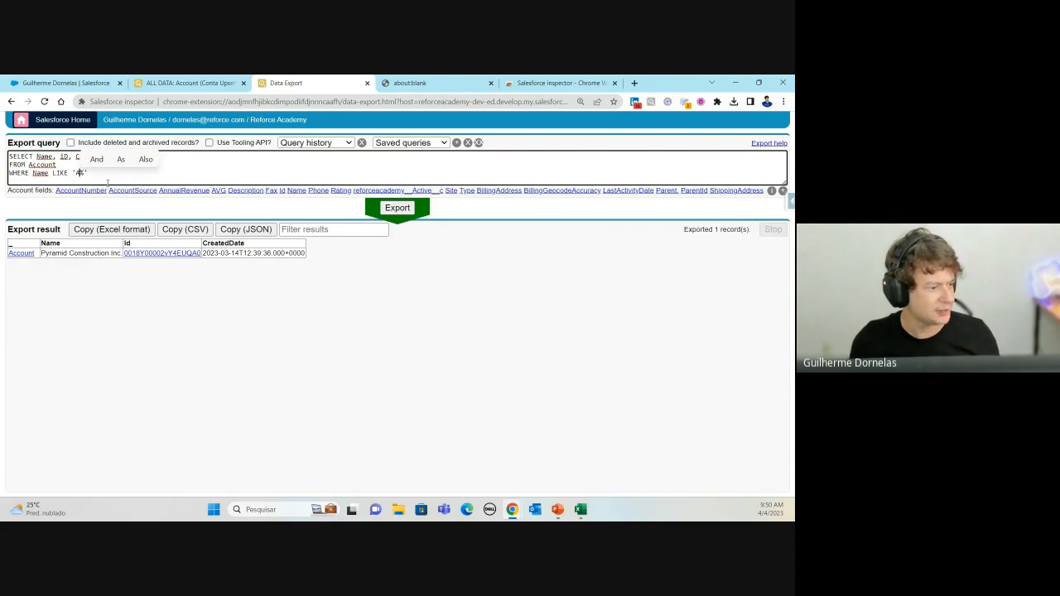
{"action": "left_click", "coordinate": [399, 208]}
{"action": "left_click", "coordinate": [79, 170]}
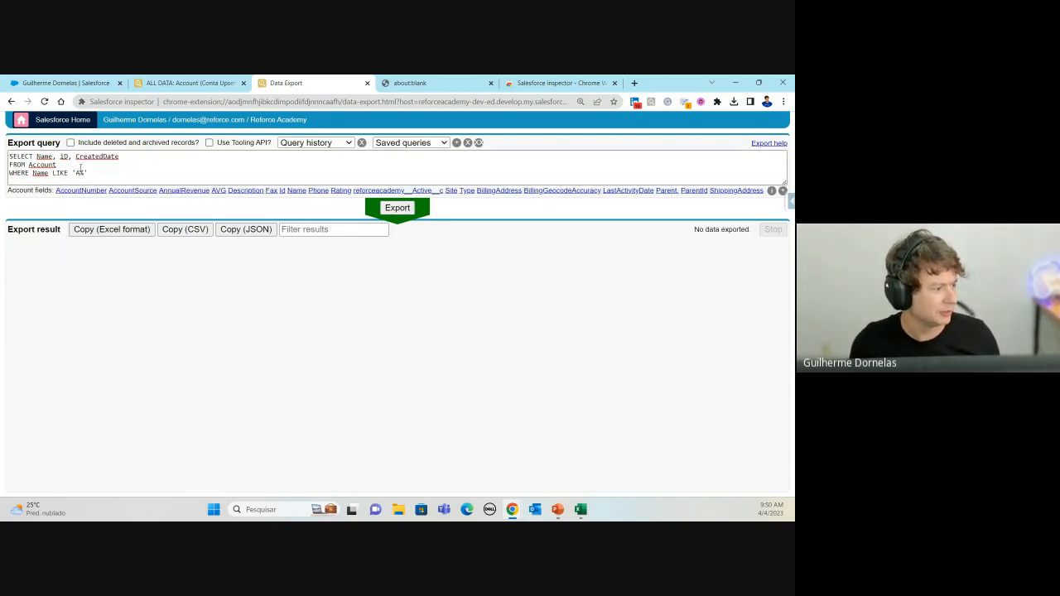
{"action": "left_click", "coordinate": [80, 168]}
{"action": "left_click", "coordinate": [79, 173]}
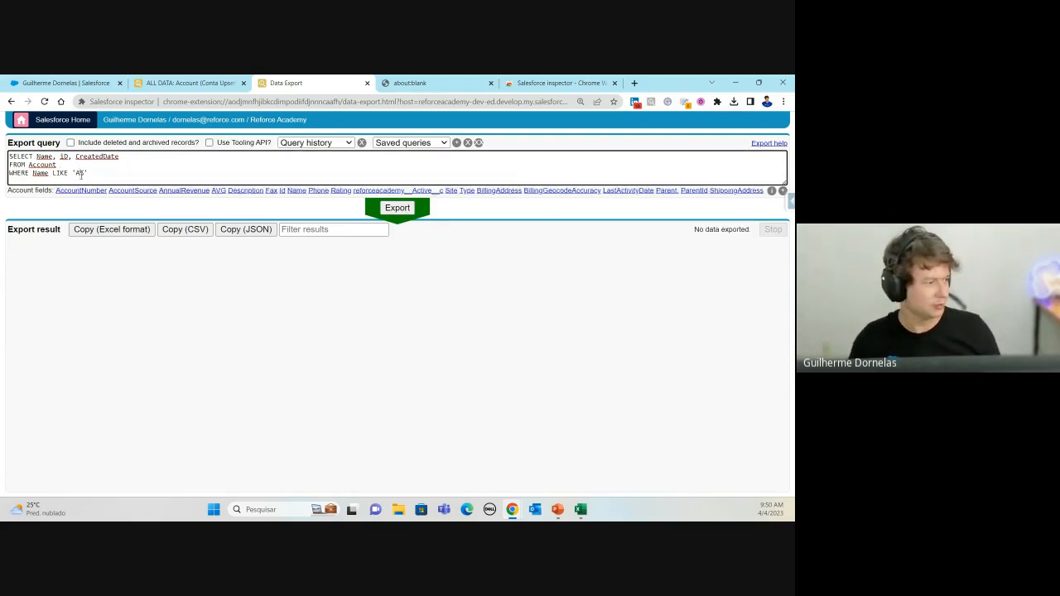
{"action": "key", "text": "BackSpace"}
{"action": "type", "text": "b"}
{"action": "left_click", "coordinate": [398, 208]}
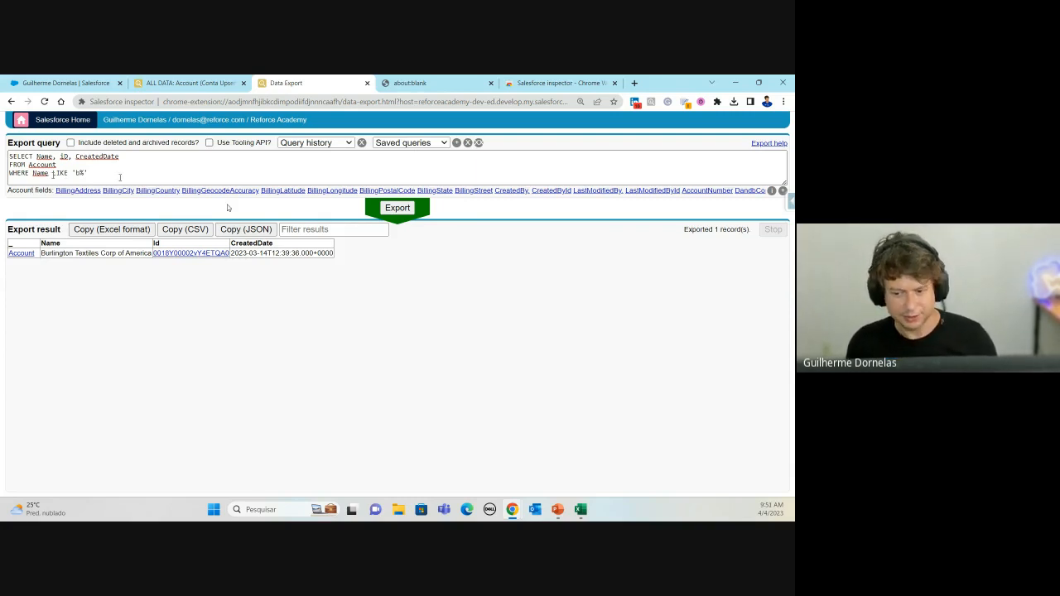
{"action": "left_click", "coordinate": [94, 163]}
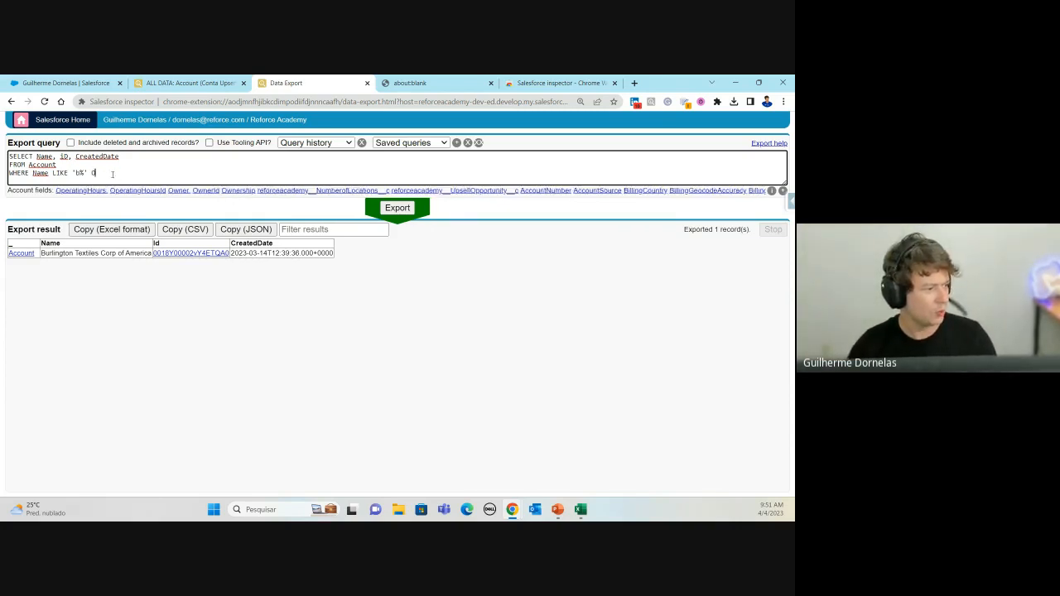
Step: Append OR 'p%' to the filter, run it, then swap OR for AND and rerun
{"action": "type", "text": "OR "}
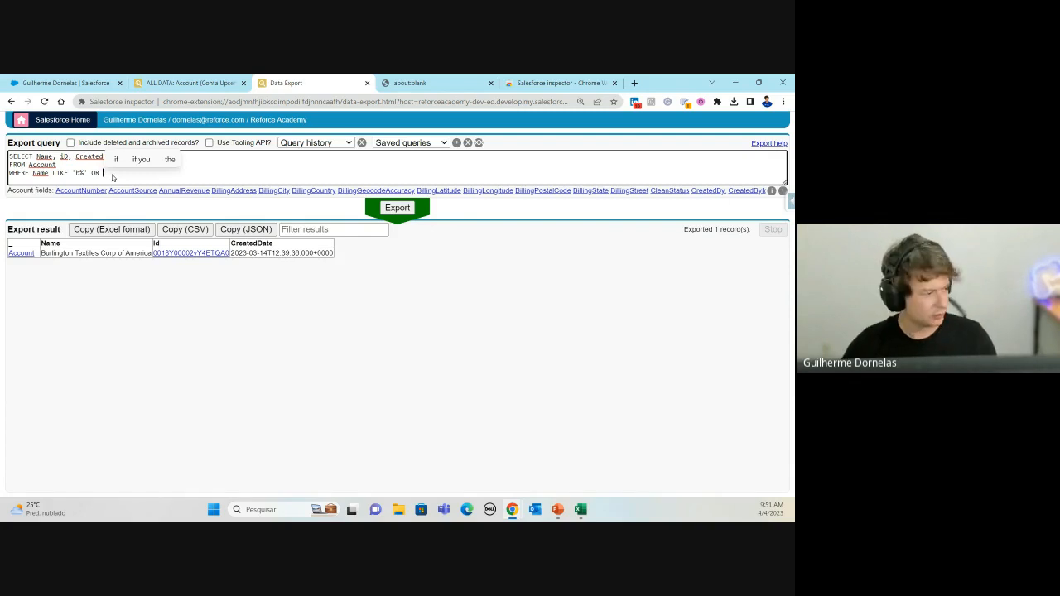
{"action": "type", "text": "'"}
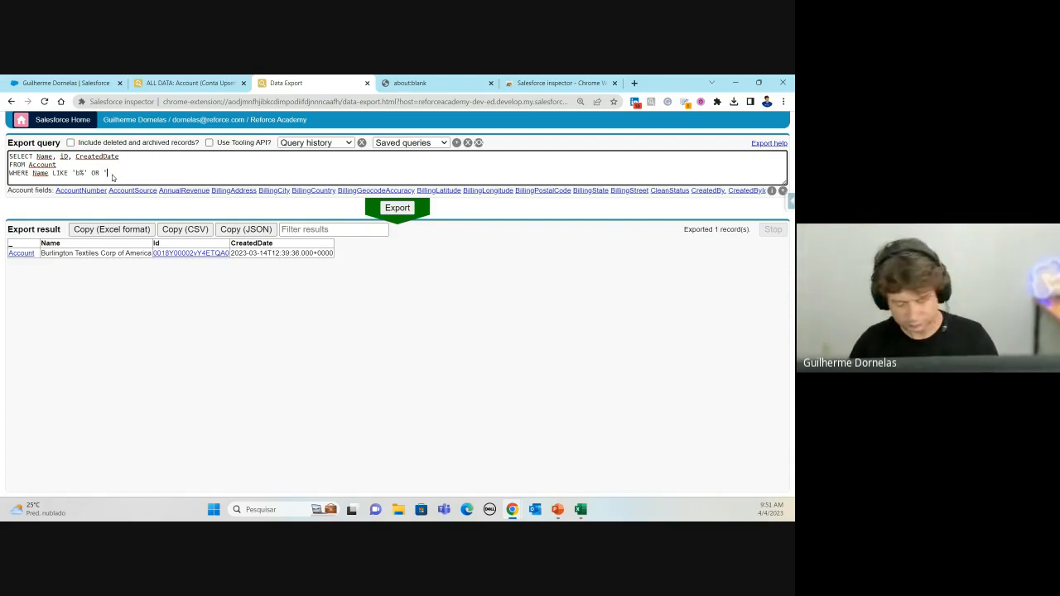
{"action": "type", "text": "p"}
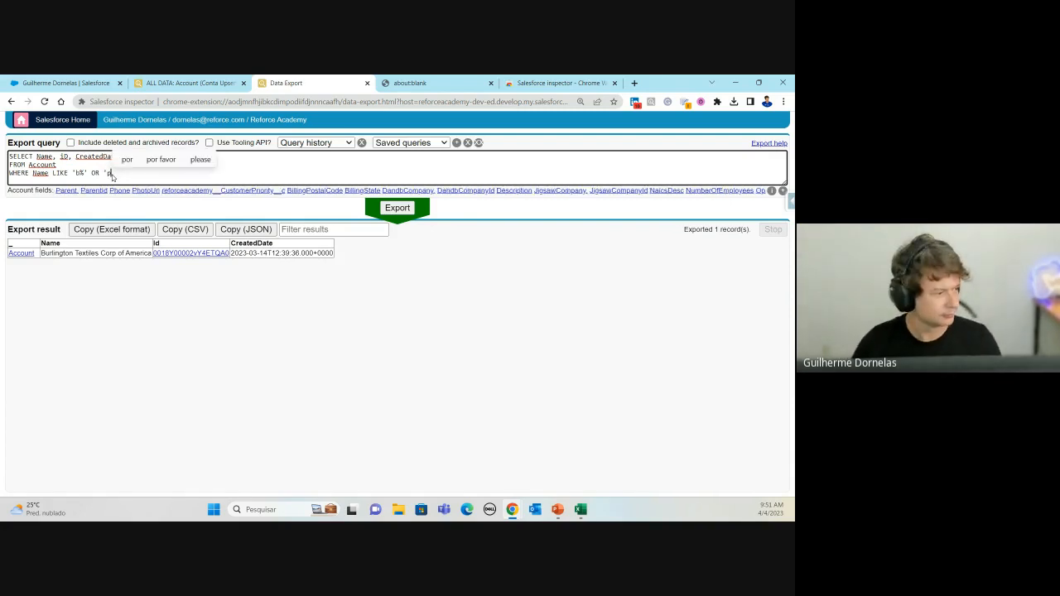
{"action": "type", "text": "%'"}
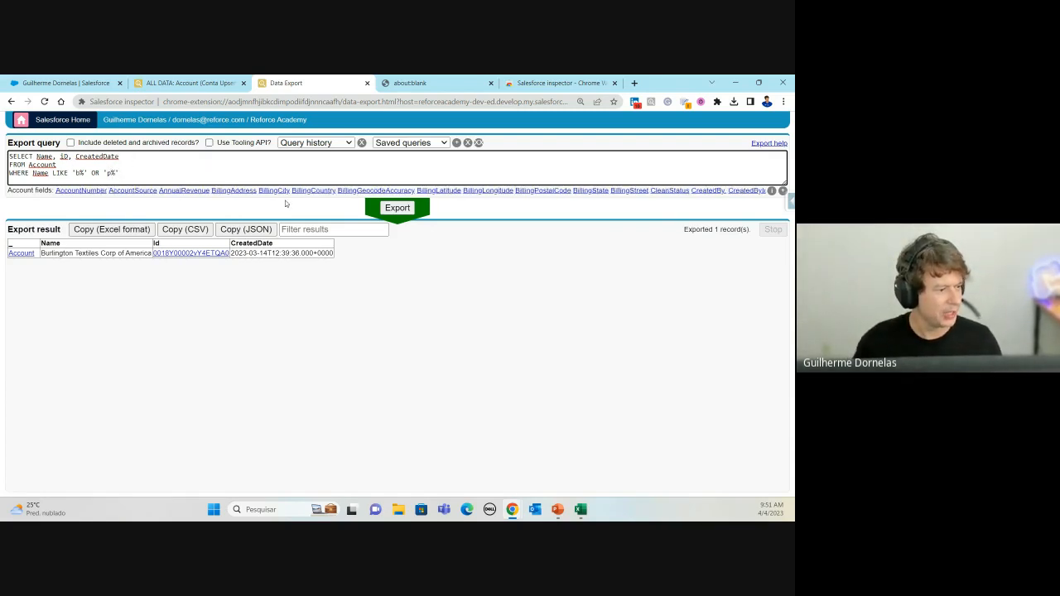
{"action": "left_click", "coordinate": [388, 210]}
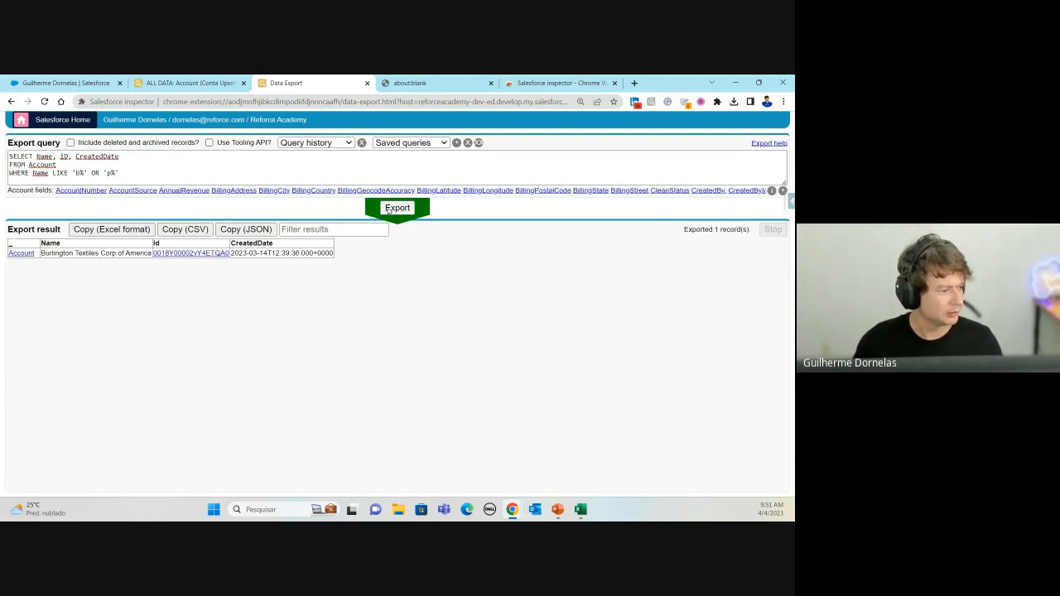
{"action": "left_click", "coordinate": [132, 172]}
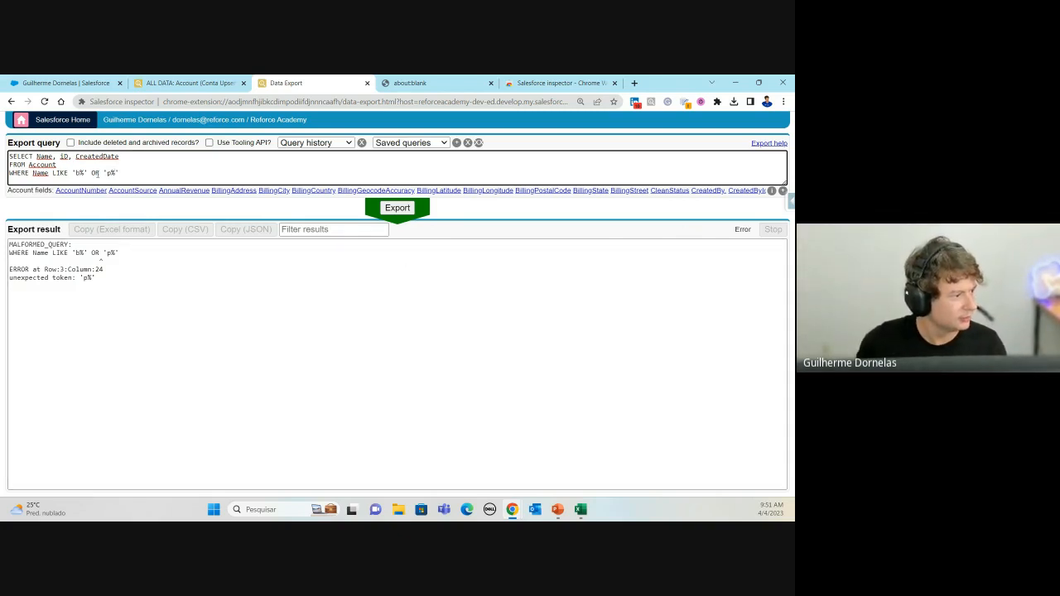
{"action": "double_click", "coordinate": [96, 172]}
{"action": "type", "text": "AND"}
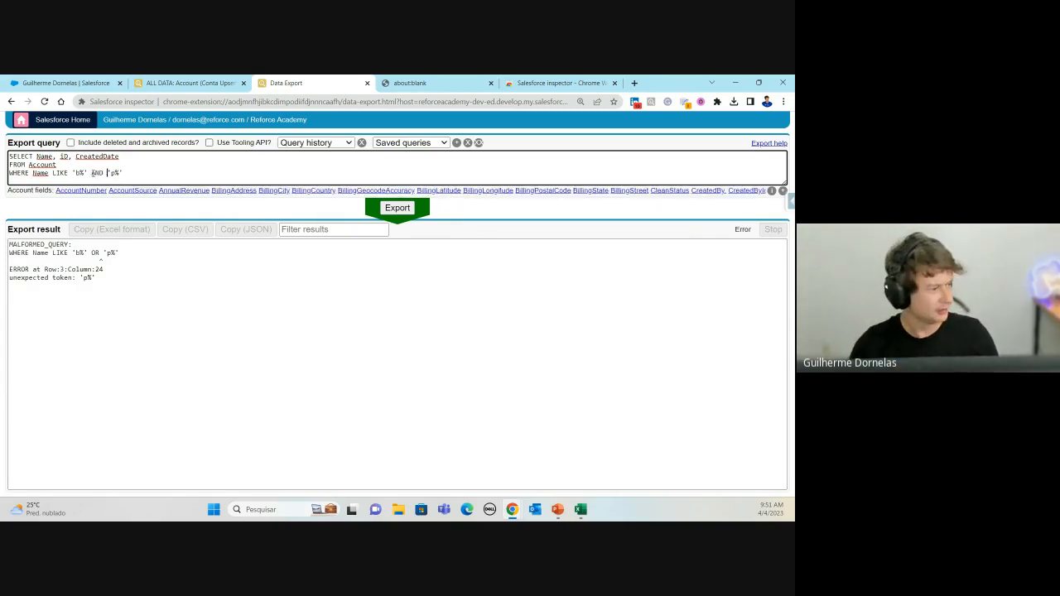
{"action": "left_click", "coordinate": [393, 209]}
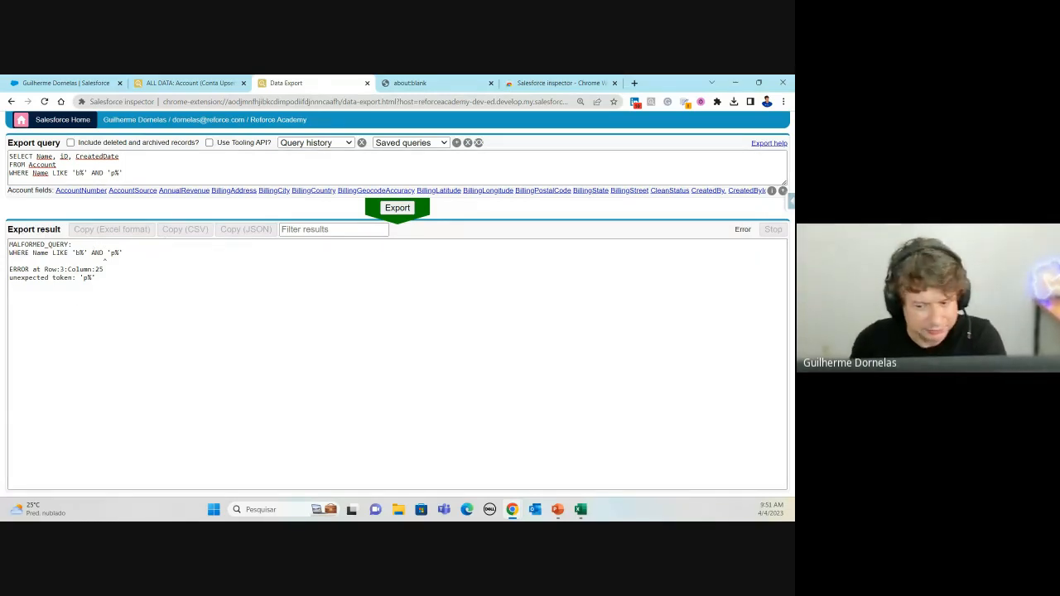
Step: Complete the second condition as NAME LIKE 'p%', run it, then change AND to OR
{"action": "key", "text": "alt+Tab"}
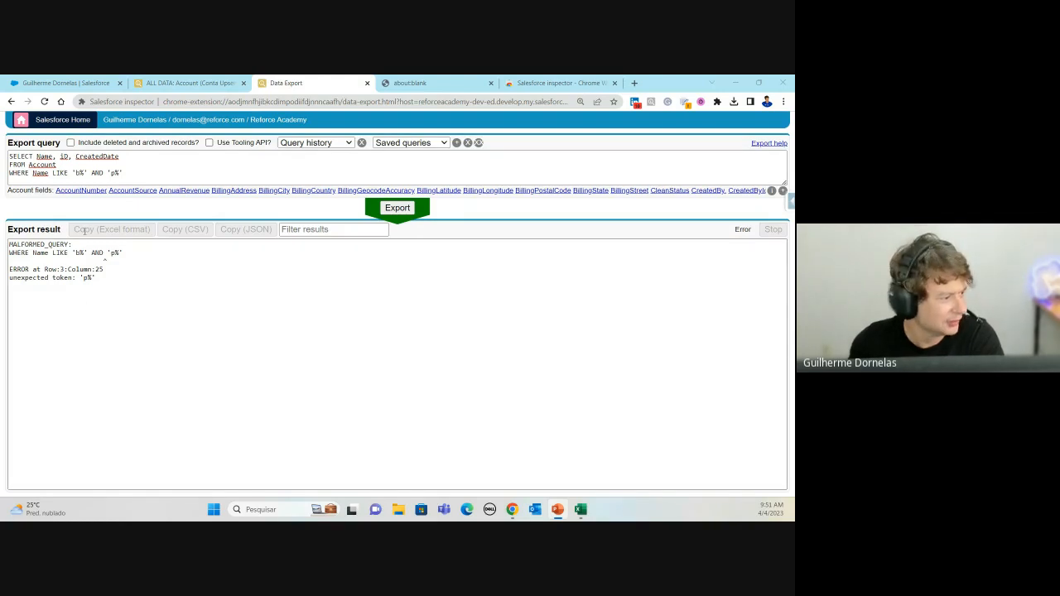
{"action": "left_click", "coordinate": [103, 172]}
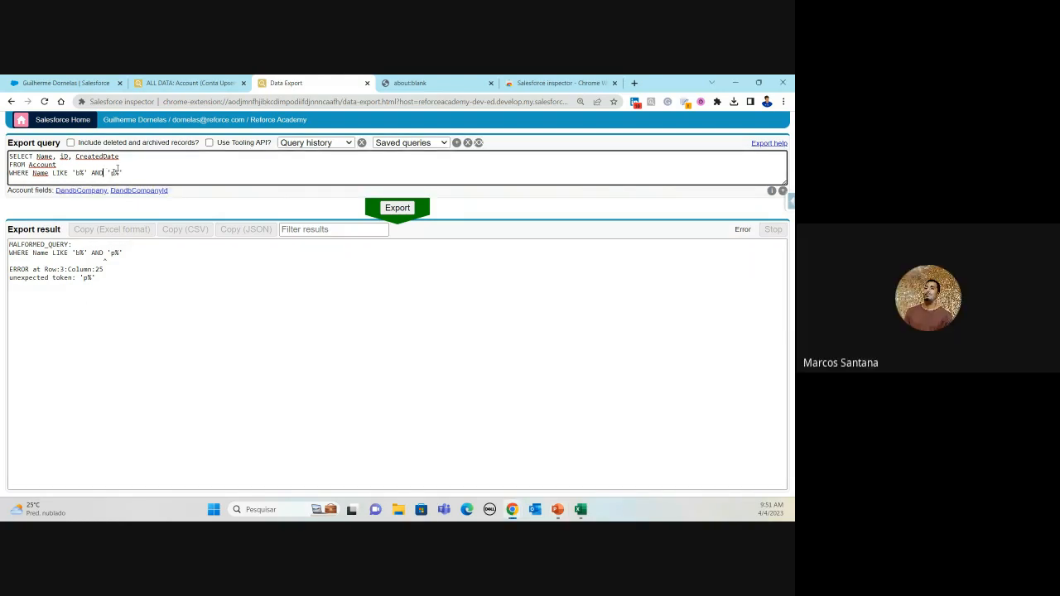
{"action": "type", "text": "NA"}
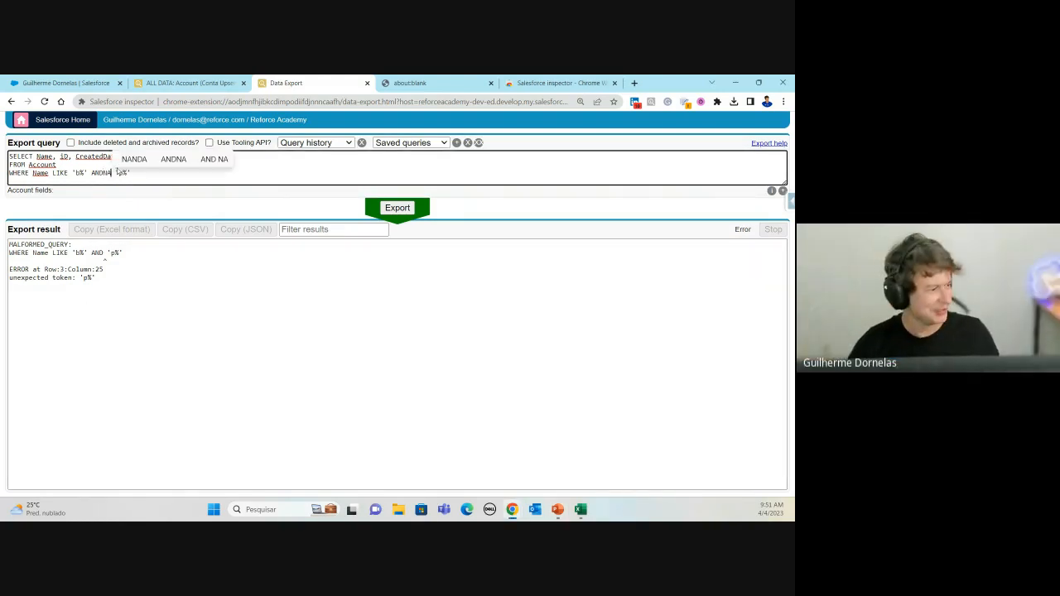
{"action": "key", "text": "BackSpace"}
{"action": "key", "text": "BackSpace"}
{"action": "type", "text": "NAME "}
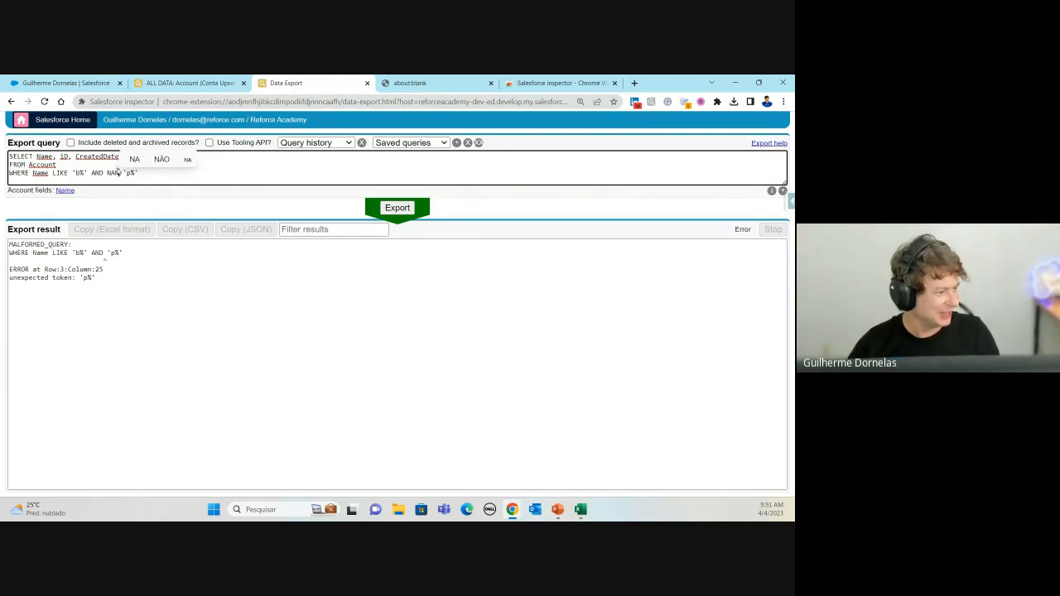
{"action": "type", "text": "LIKE"}
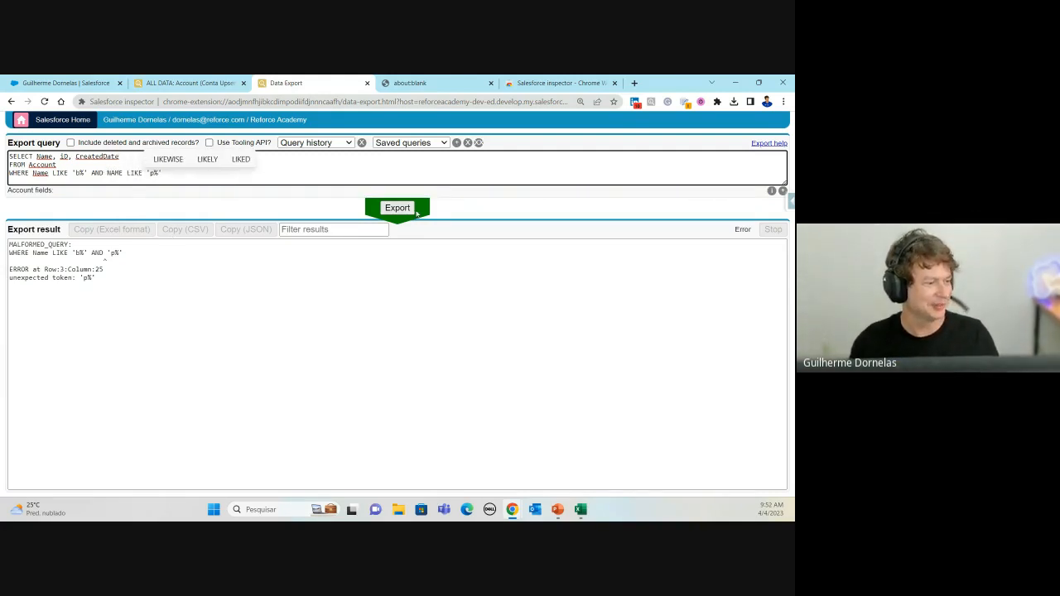
{"action": "left_click", "coordinate": [396, 208]}
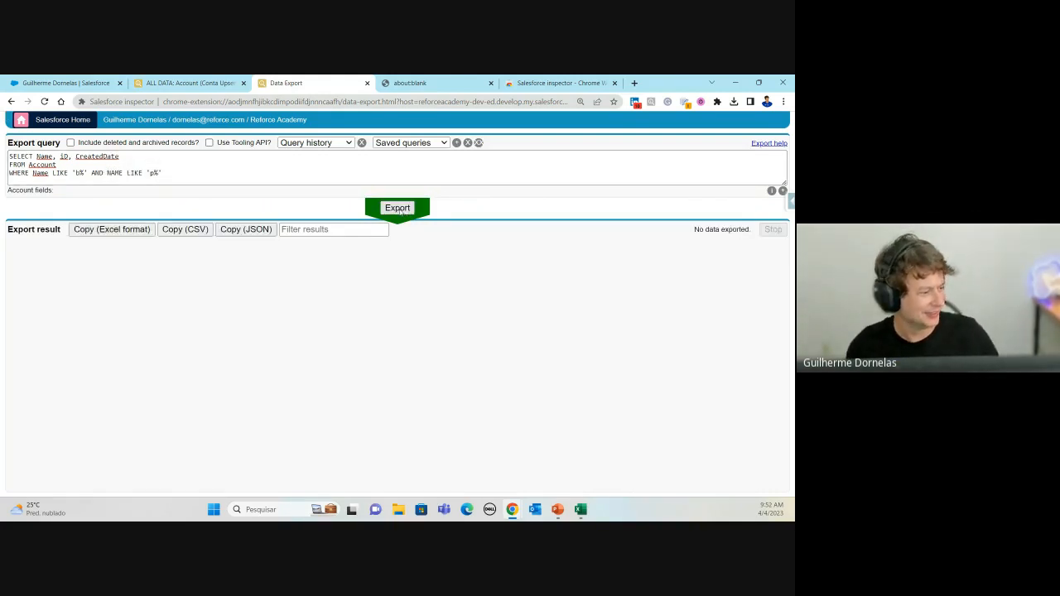
{"action": "left_click", "coordinate": [155, 172]}
{"action": "double_click", "coordinate": [98, 173]}
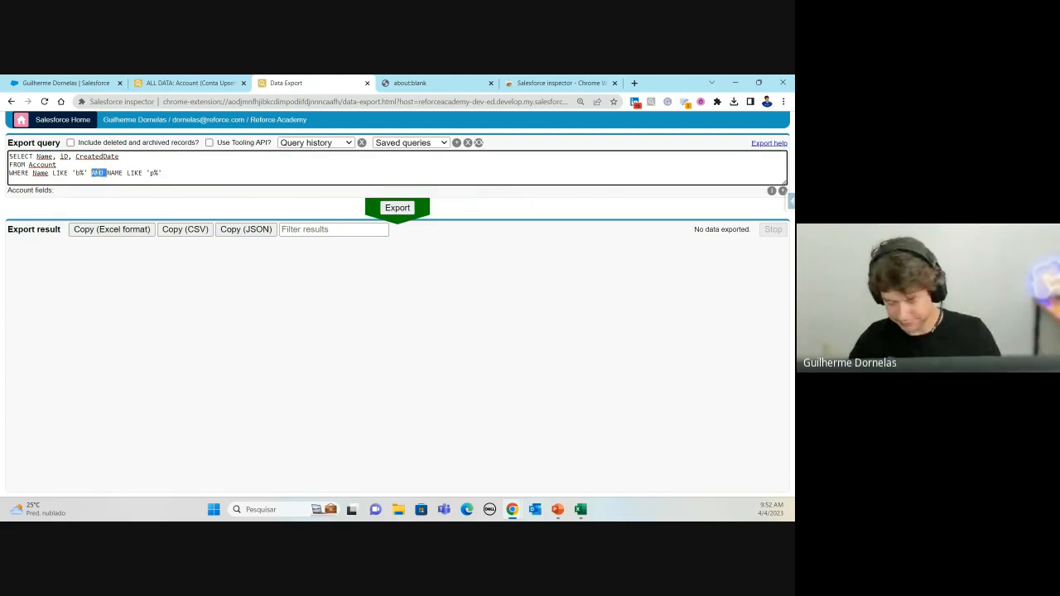
{"action": "type", "text": "OR"}
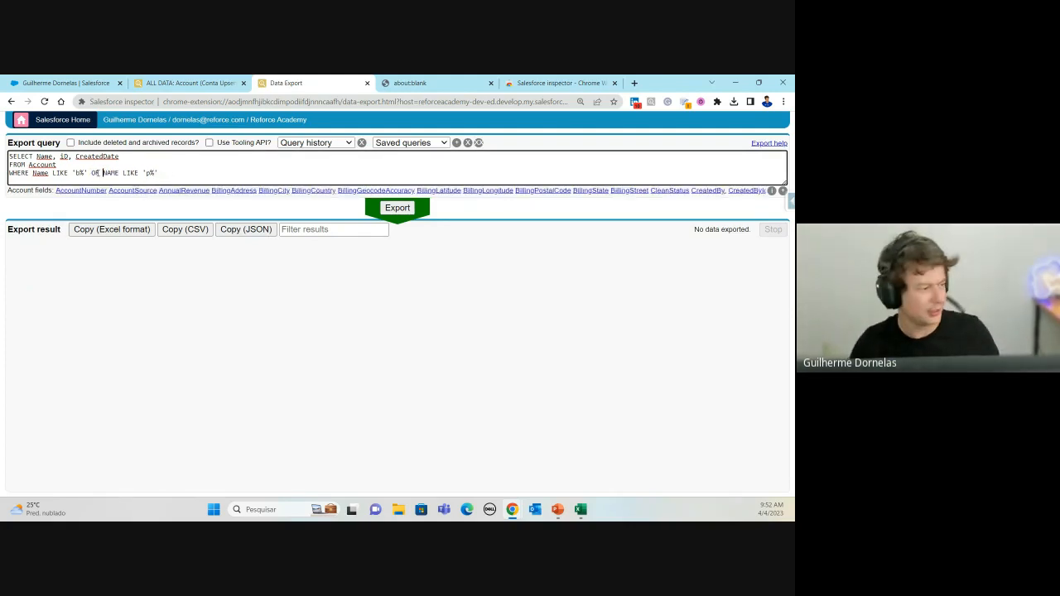
Step: Run the OR query returning two Accounts and highlight the NAME LIKE 'p%' condition
{"action": "left_click", "coordinate": [390, 217]}
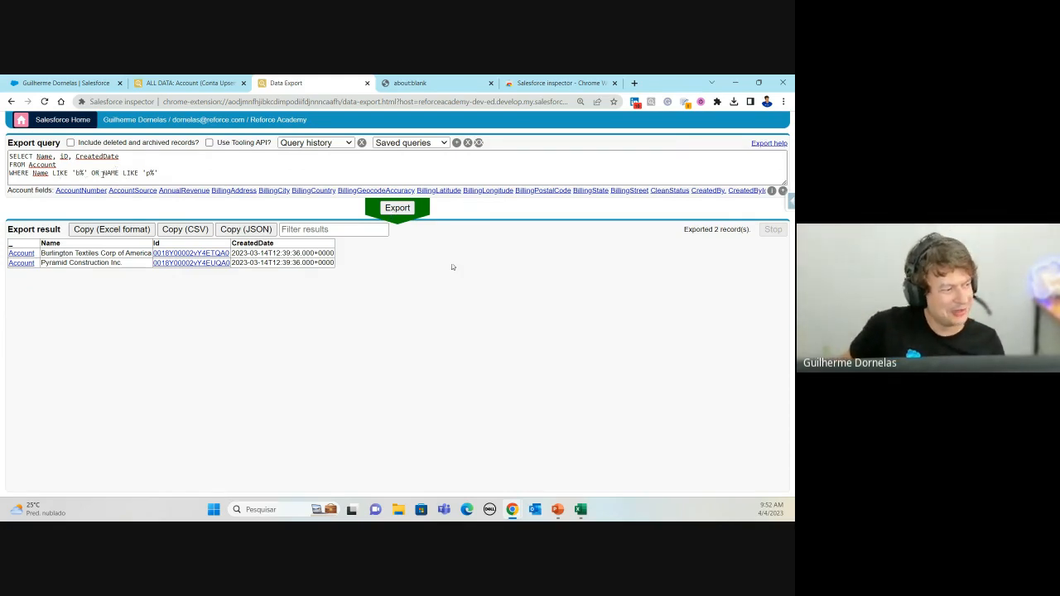
{"action": "double_click", "coordinate": [121, 172]}
{"action": "left_click_drag", "start_coordinate": [122, 173], "coordinate": [158, 172]}
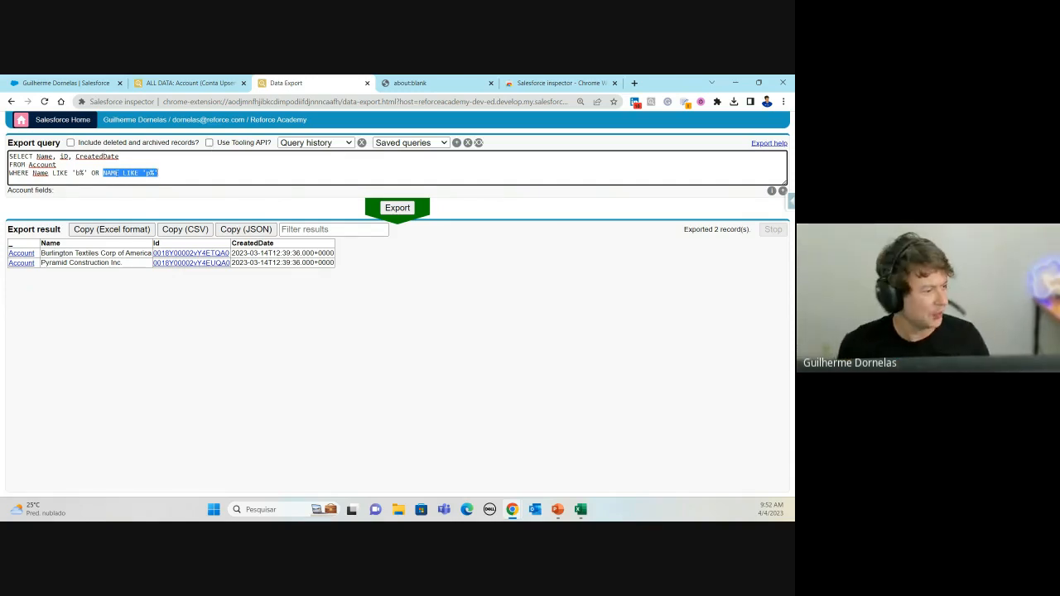
{"action": "left_click", "coordinate": [116, 172]}
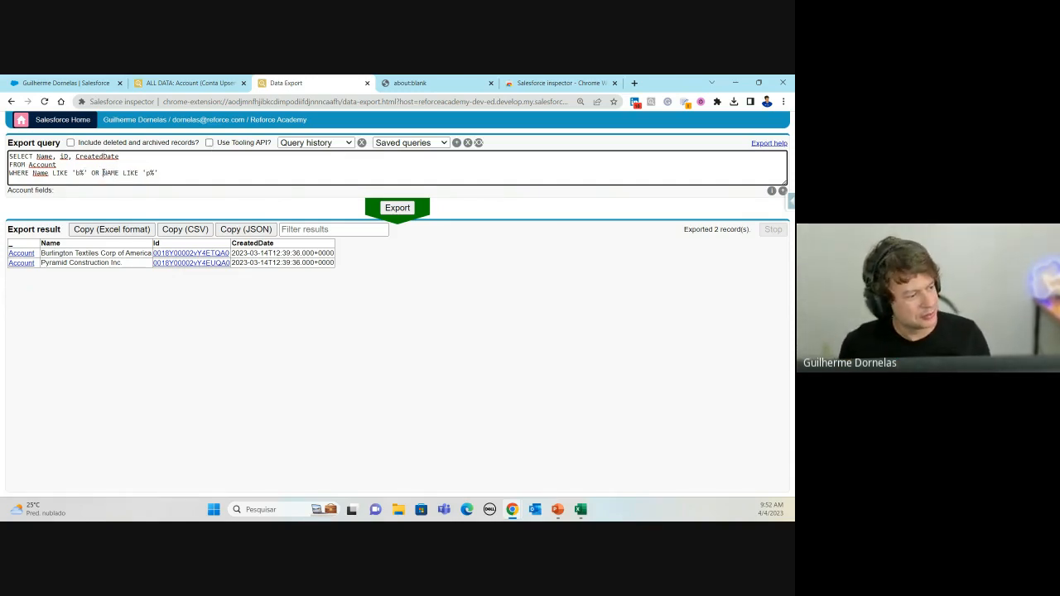
{"action": "left_click", "coordinate": [103, 173]}
{"action": "left_click", "coordinate": [184, 177]}
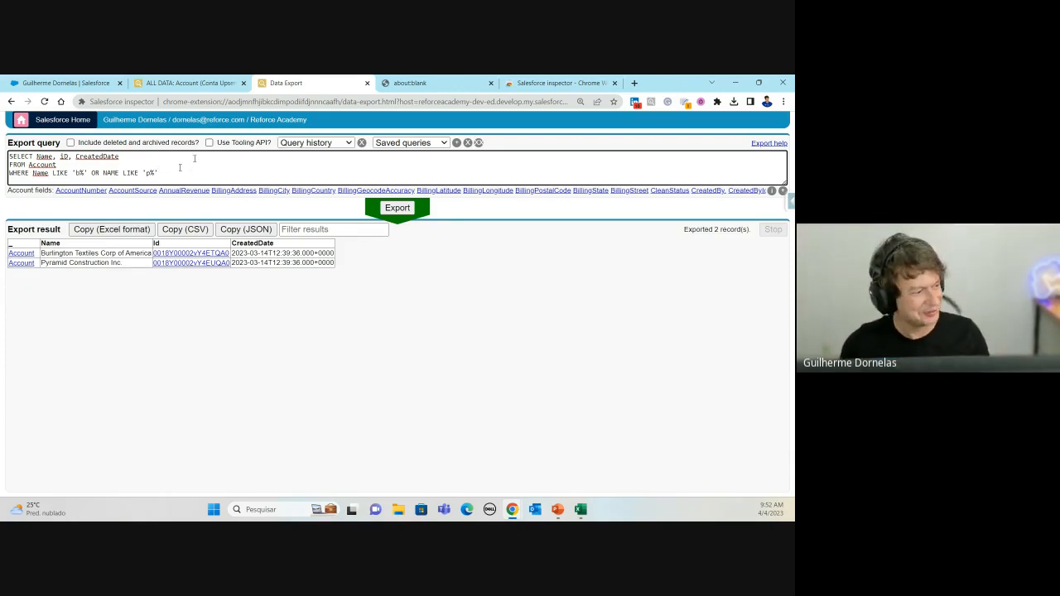
{"action": "double_click", "coordinate": [171, 175]}
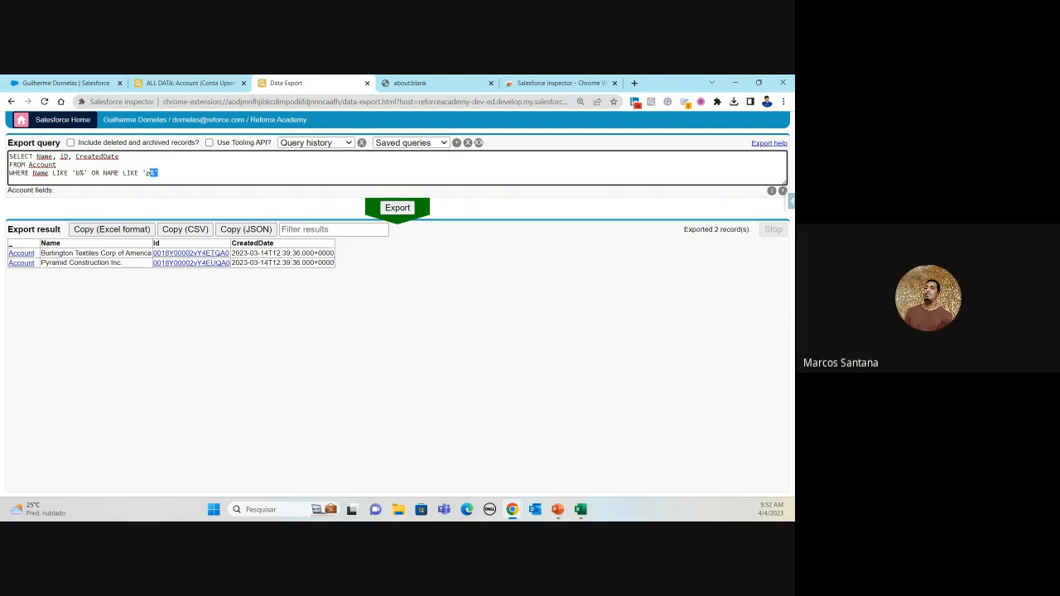
{"action": "left_click", "coordinate": [268, 199]}
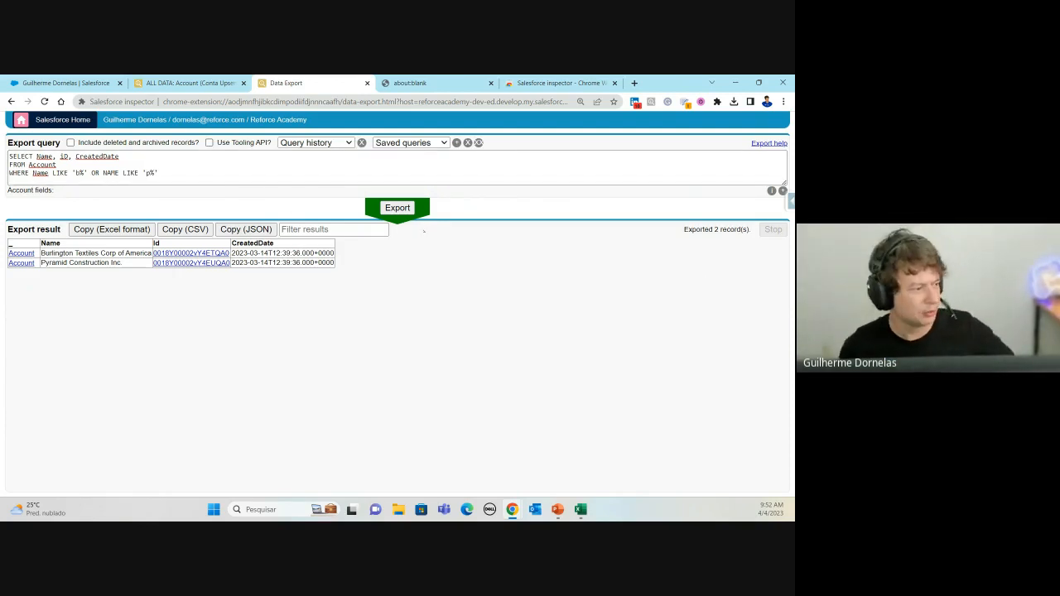
{"action": "double_click", "coordinate": [59, 172]}
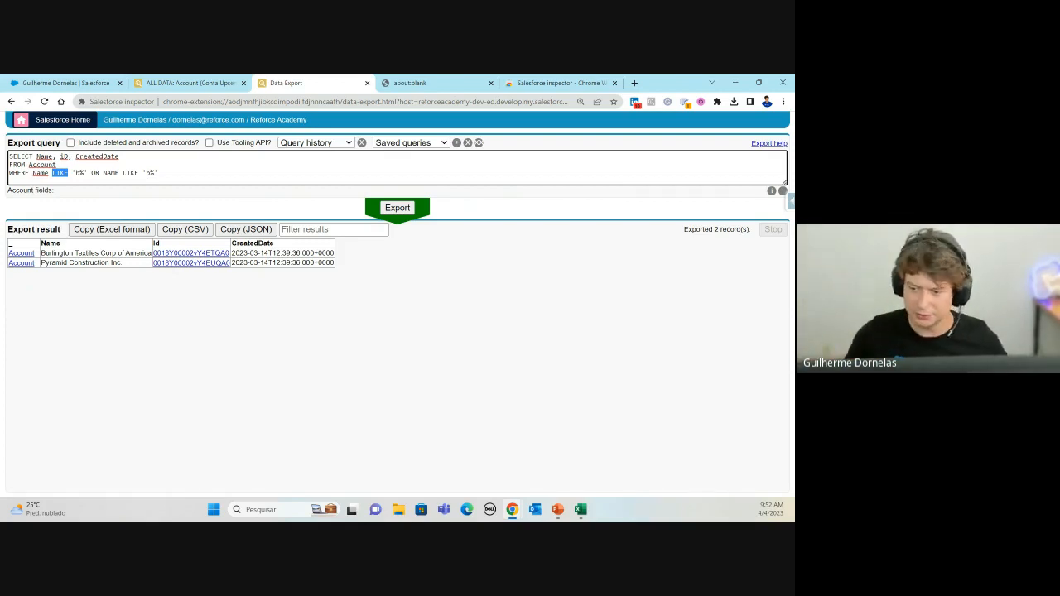
Step: Replace the query with SELECT Id FROM Opportunity WHERE CloseDate > NEXT_N_DAYS:15
{"action": "key", "text": "alt+Tab"}
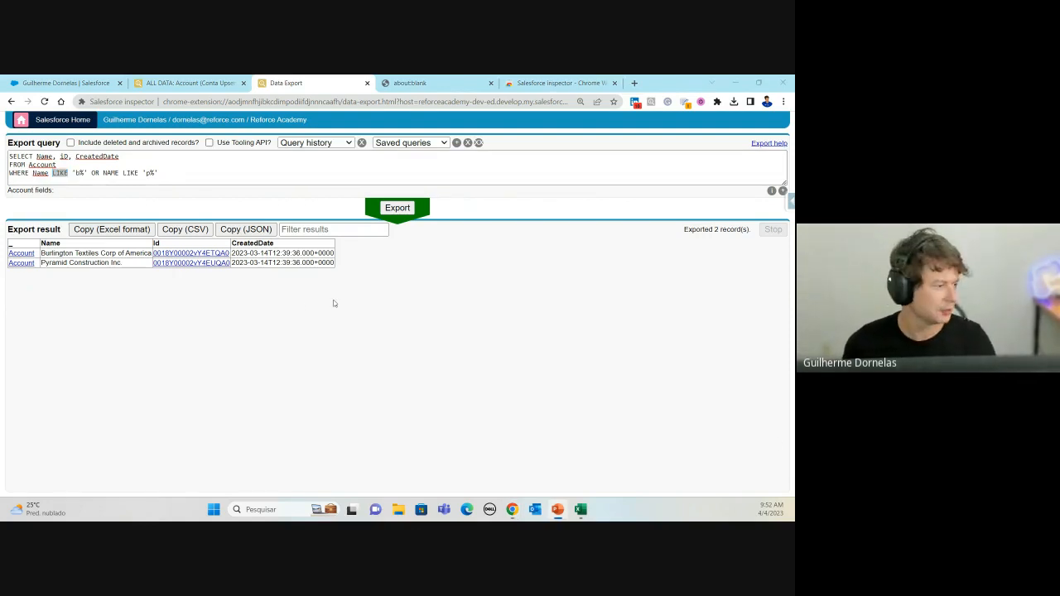
{"action": "key", "text": "ctrl+a"}
{"action": "type", "text": "SELECT Id FROM Opportunity WHERE CloseDate > NEXT_N_DAYS:15"}
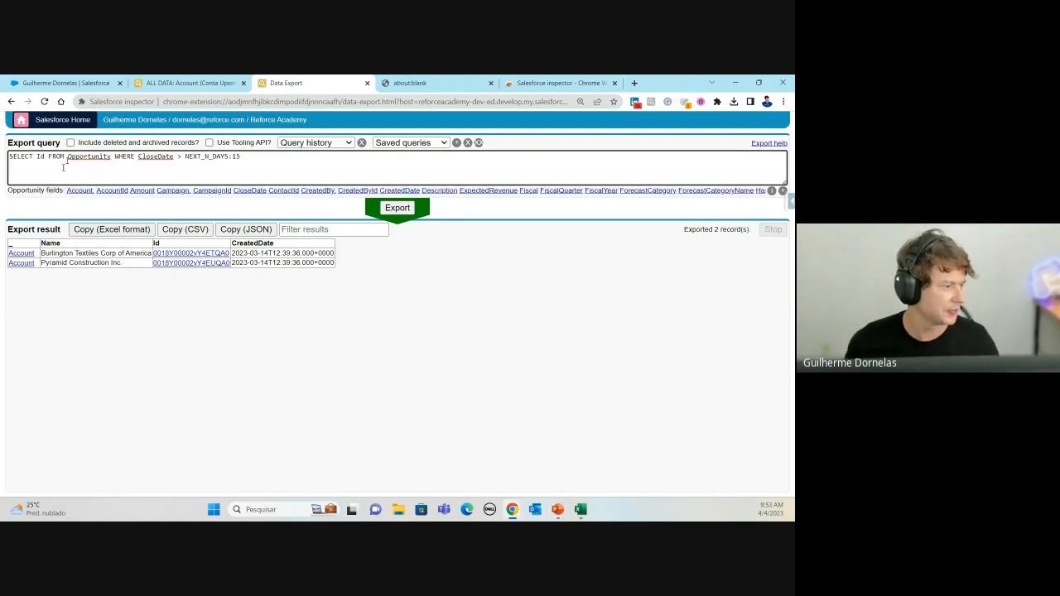
Step: Add NAME and Amount after Id in the Opportunity query's SELECT list
{"action": "key", "text": "BackSpace"}
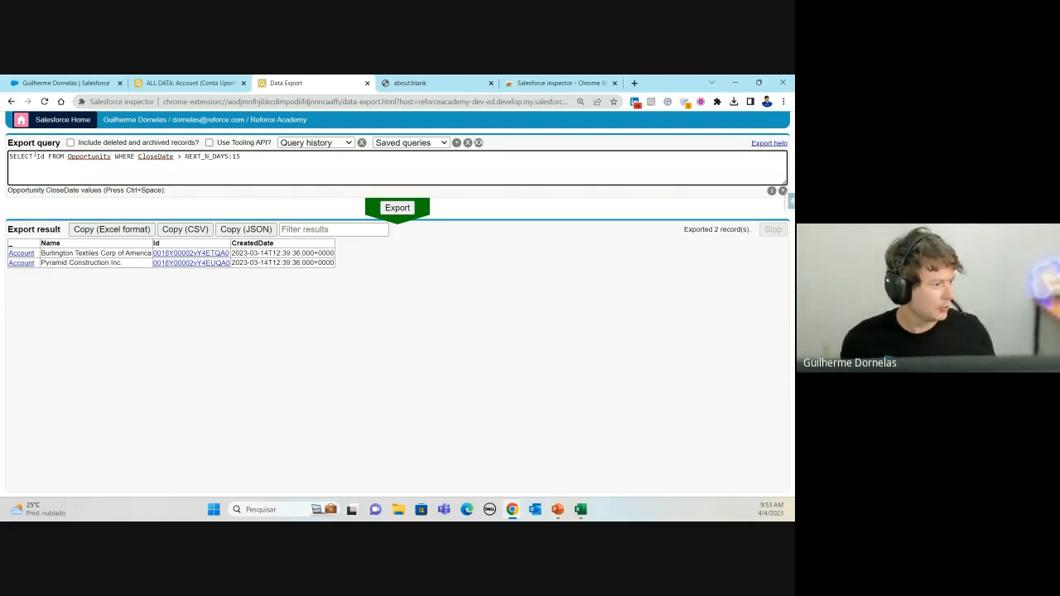
{"action": "left_click", "coordinate": [41, 156]}
{"action": "type", "text": ", NAME"}
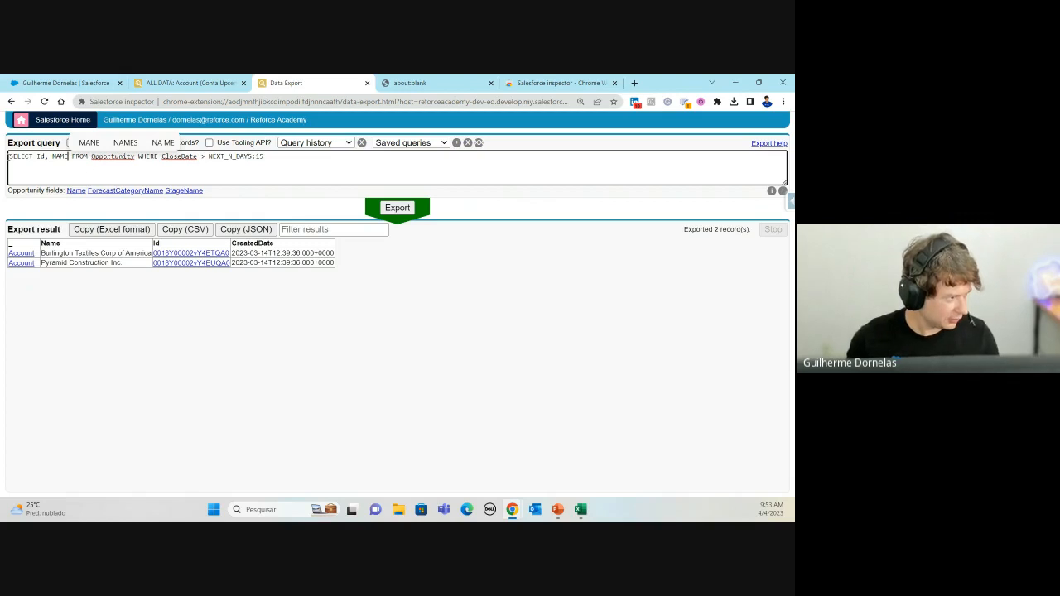
{"action": "type", "text": ", amoun"}
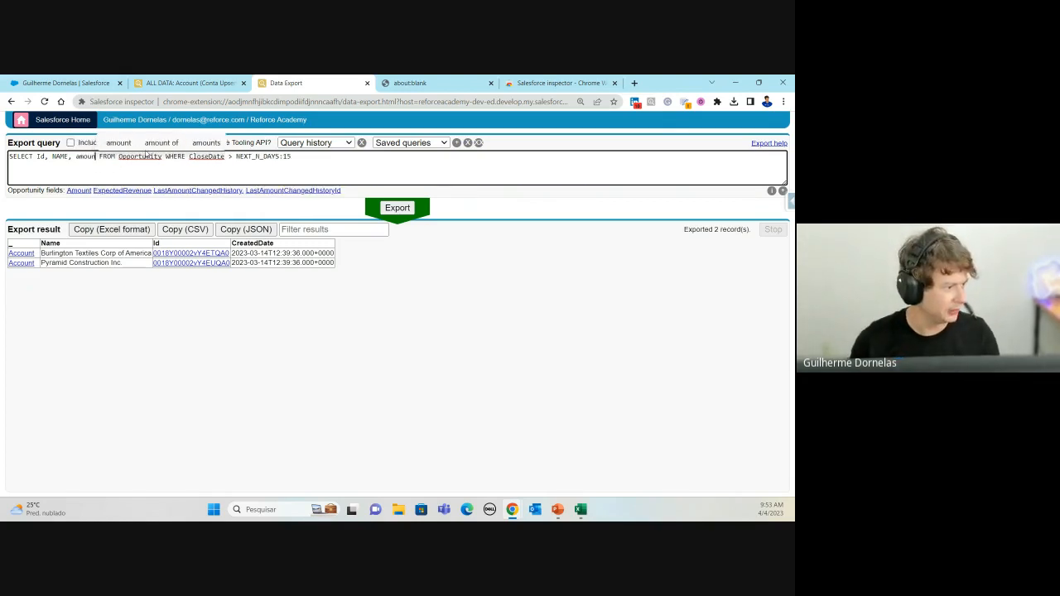
{"action": "left_click", "coordinate": [80, 190]}
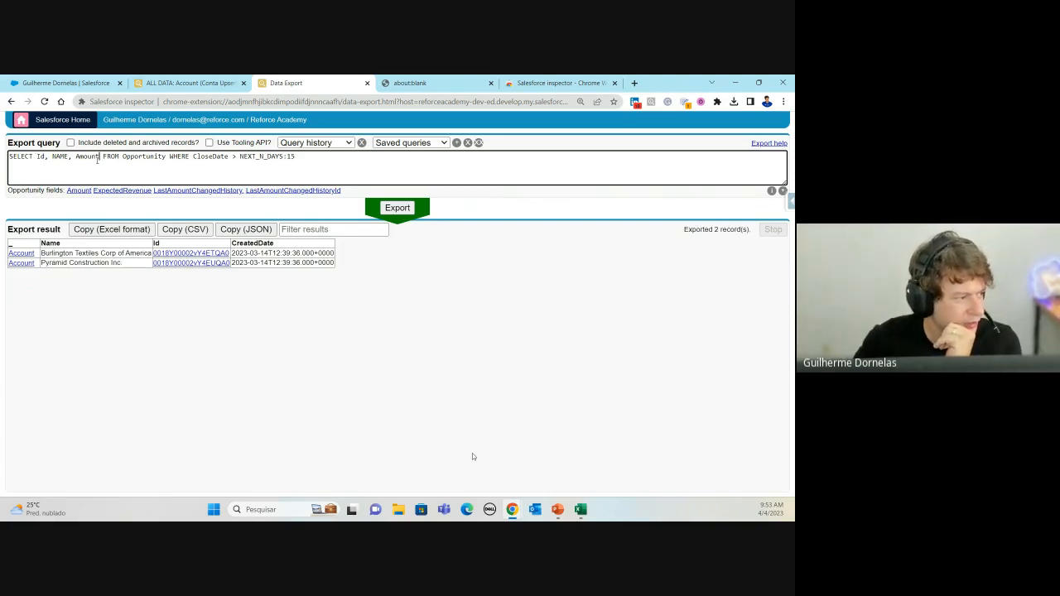
Step: Break the query onto three lines, with FROM and WHERE each starting a new line
{"action": "left_click", "coordinate": [107, 171]}
{"action": "key", "text": "Return"}
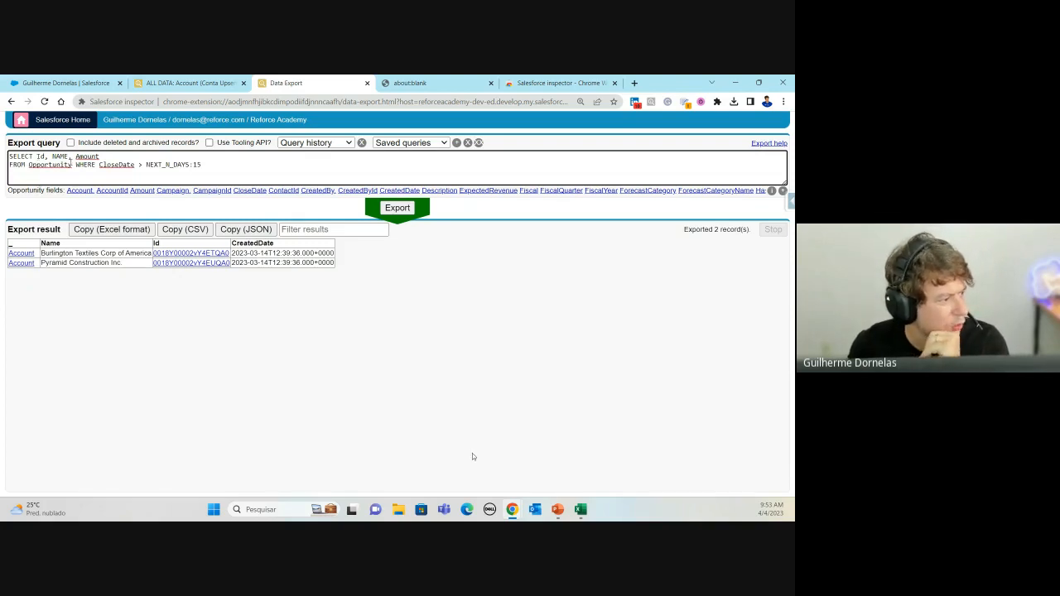
{"action": "left_click", "coordinate": [71, 163]}
{"action": "key", "text": "Right"}
{"action": "key", "text": "Return"}
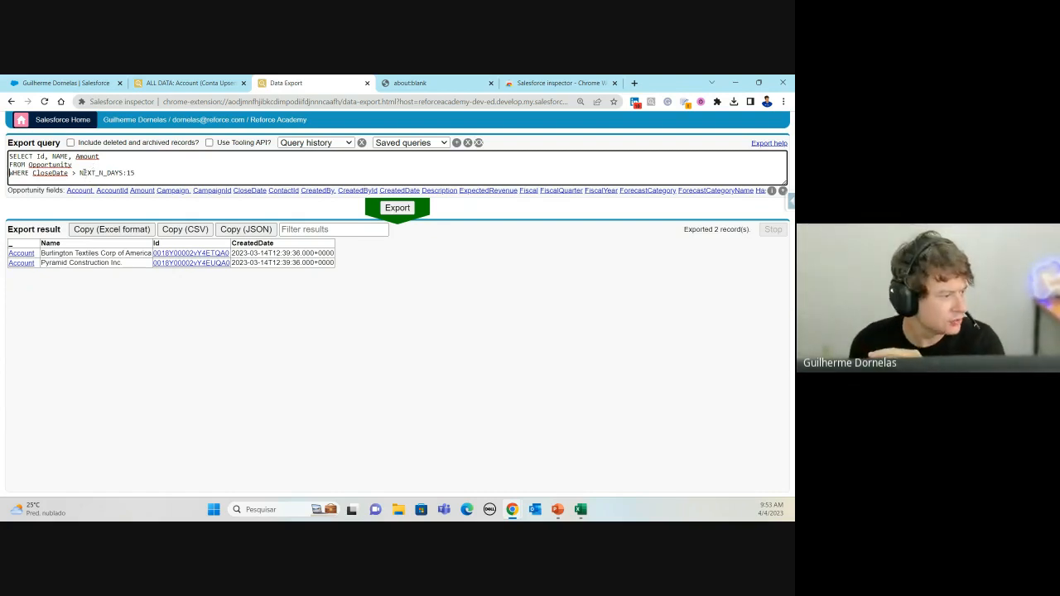
Step: Run the Opportunity query with CloseDate > NEXT_N_DAYS:15; it returns no data
{"action": "left_click", "coordinate": [83, 172]}
{"action": "left_click", "coordinate": [79, 172]}
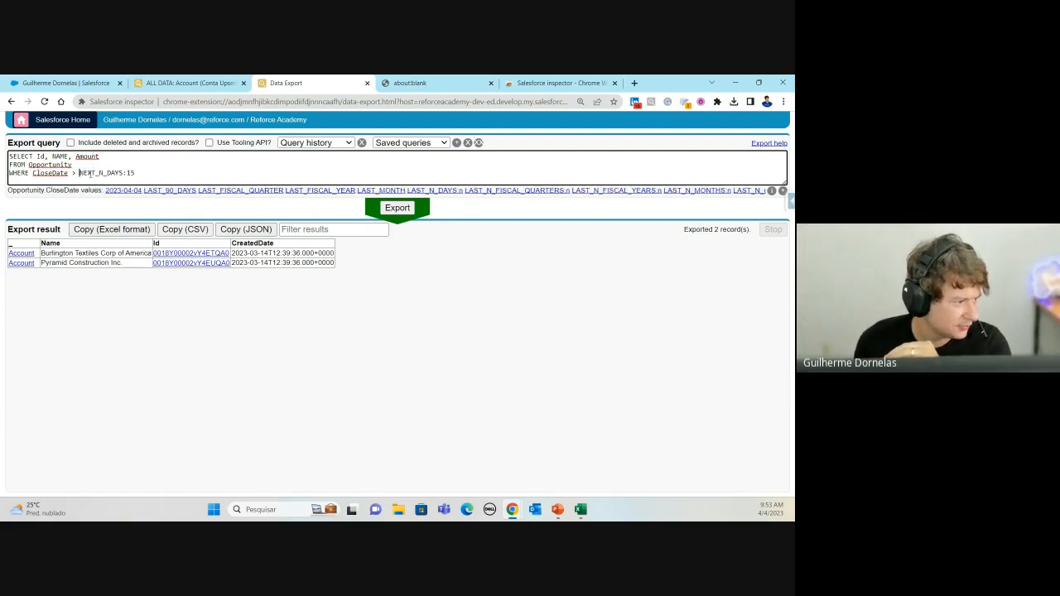
{"action": "left_click", "coordinate": [121, 172]}
{"action": "left_click", "coordinate": [126, 172]}
{"action": "left_click", "coordinate": [132, 173]}
{"action": "left_click", "coordinate": [127, 173]}
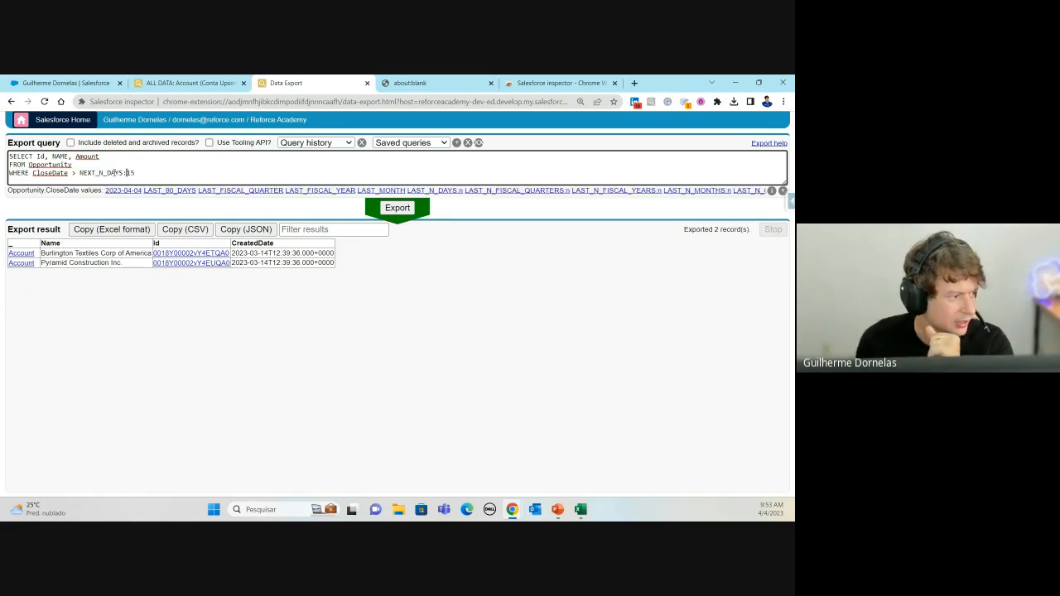
{"action": "left_click", "coordinate": [115, 173]}
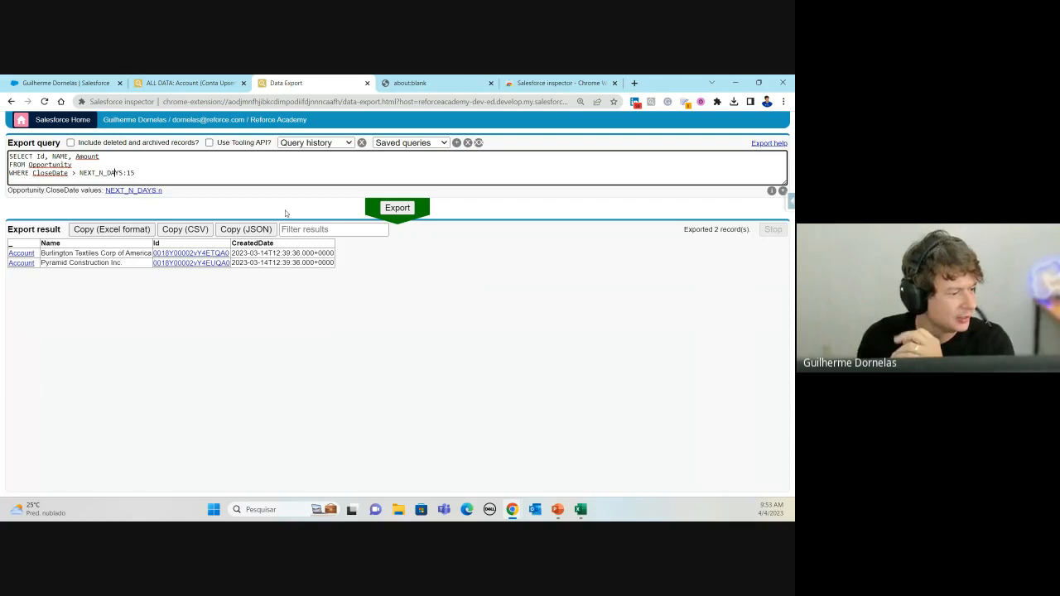
{"action": "left_click", "coordinate": [397, 208]}
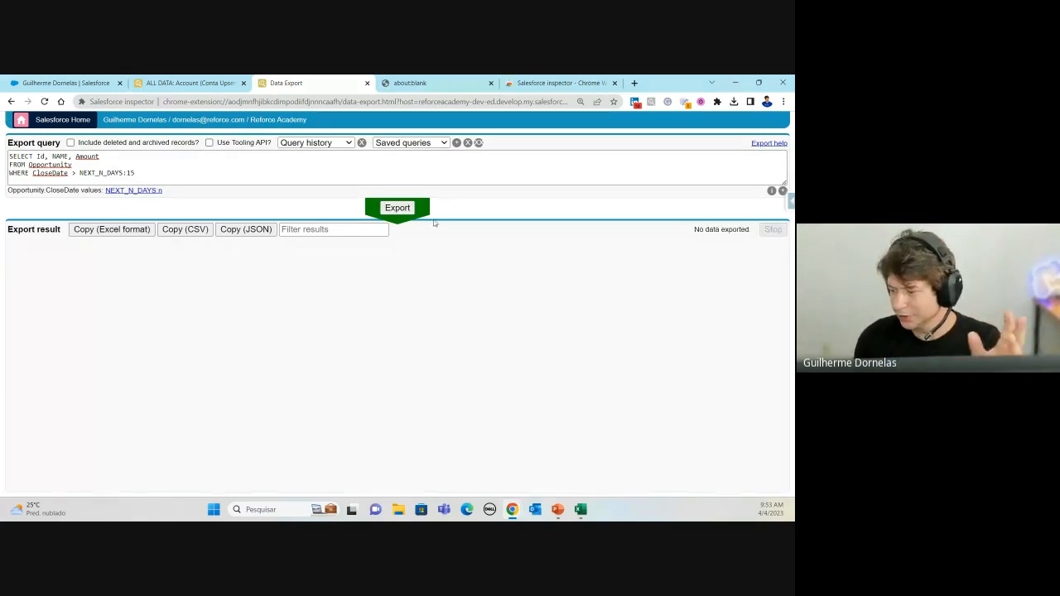
Step: Widen the Opportunity query's date filter from NEXT_N_DAYS:15 to NEXT_N_DAYS:1000
{"action": "left_click", "coordinate": [208, 172]}
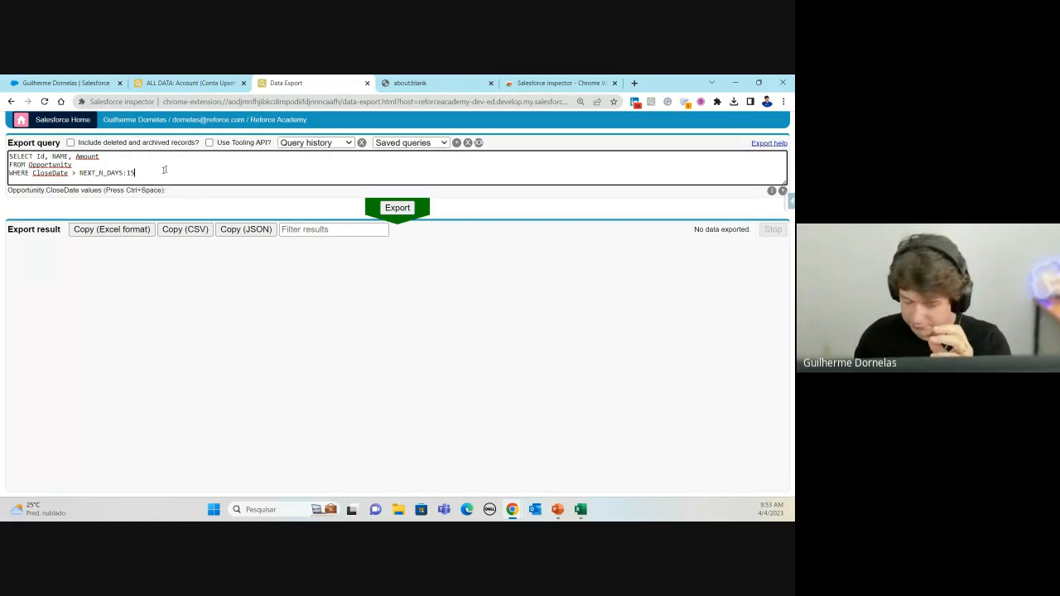
{"action": "key", "text": "BackSpace"}
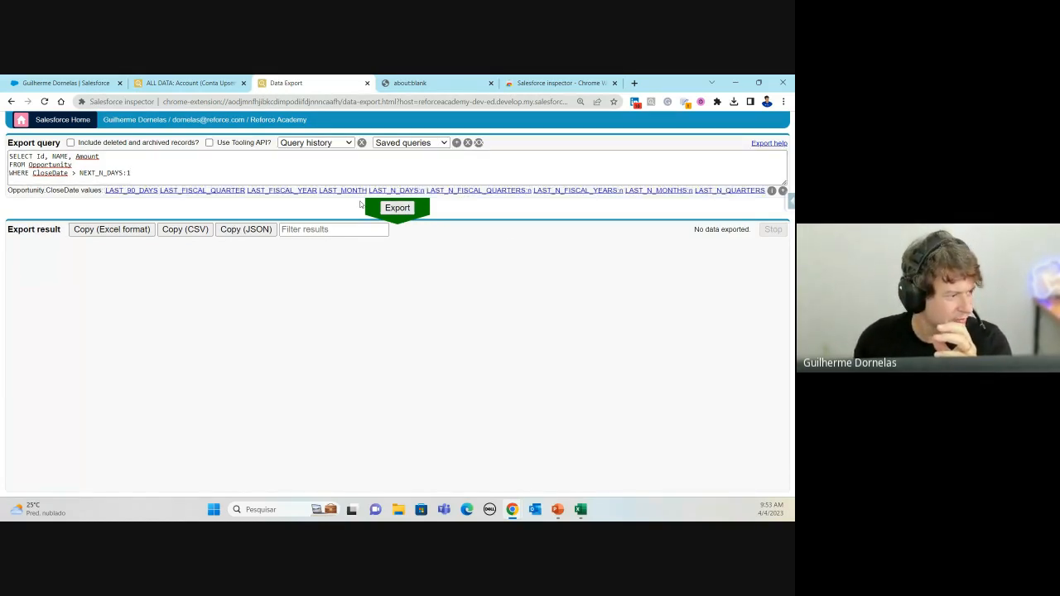
{"action": "left_click", "coordinate": [149, 171]}
{"action": "type", "text": "000"}
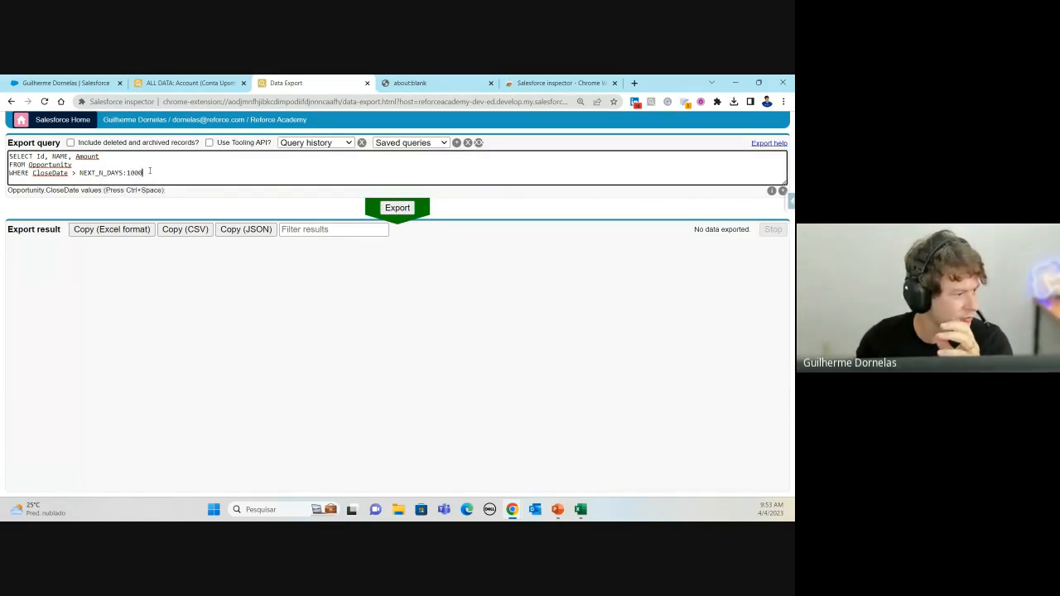
{"action": "left_click", "coordinate": [152, 171]}
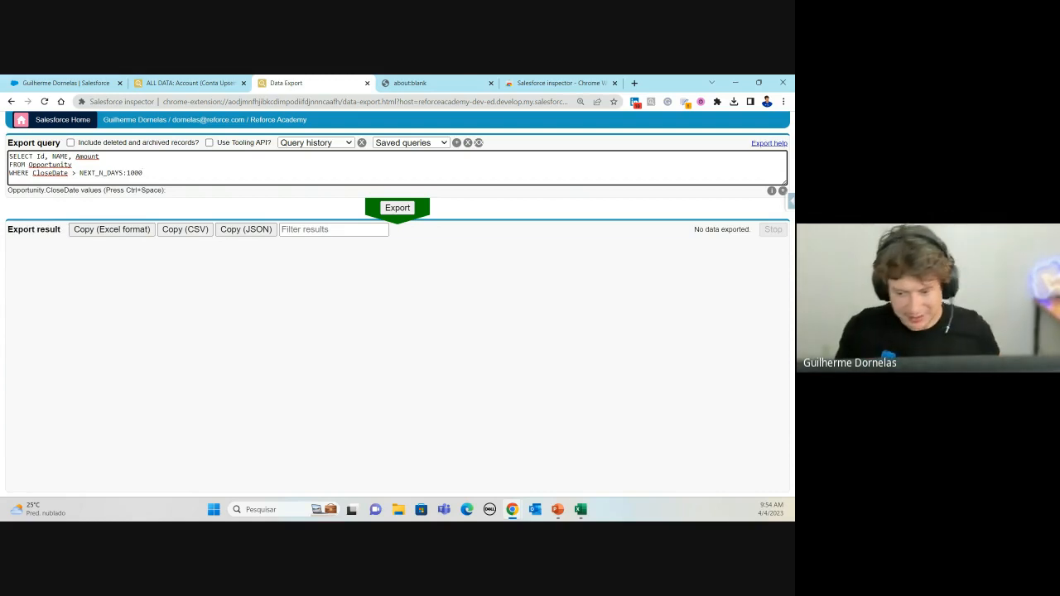
Step: Bring PowerPoint over the browser and present slide 11, Operadores Lógicos
{"action": "key", "text": "alt+Tab"}
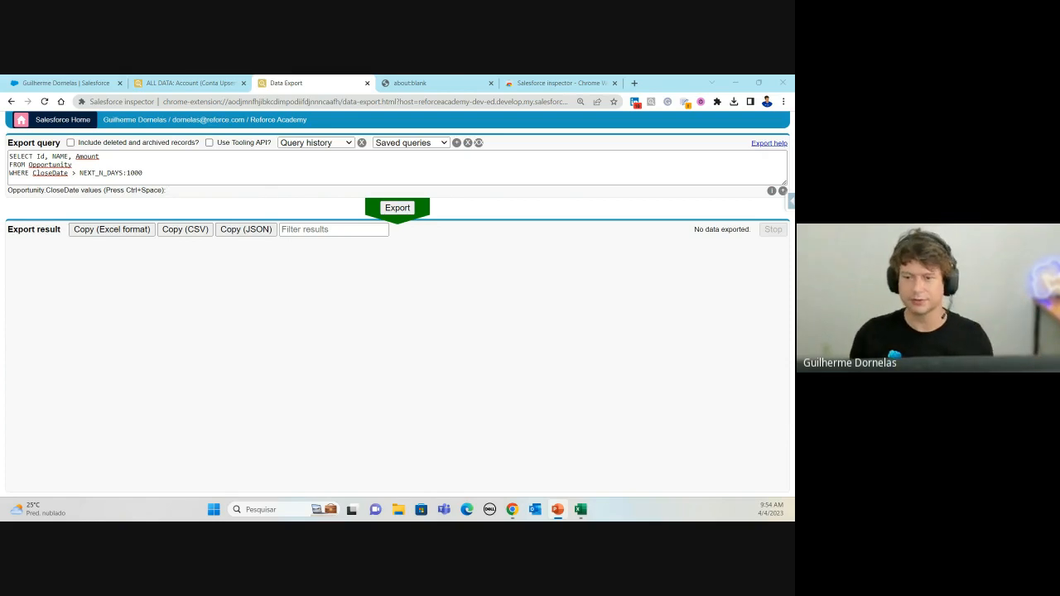
{"action": "left_click_drag", "start_coordinate": [794, 116], "coordinate": [416, 165]}
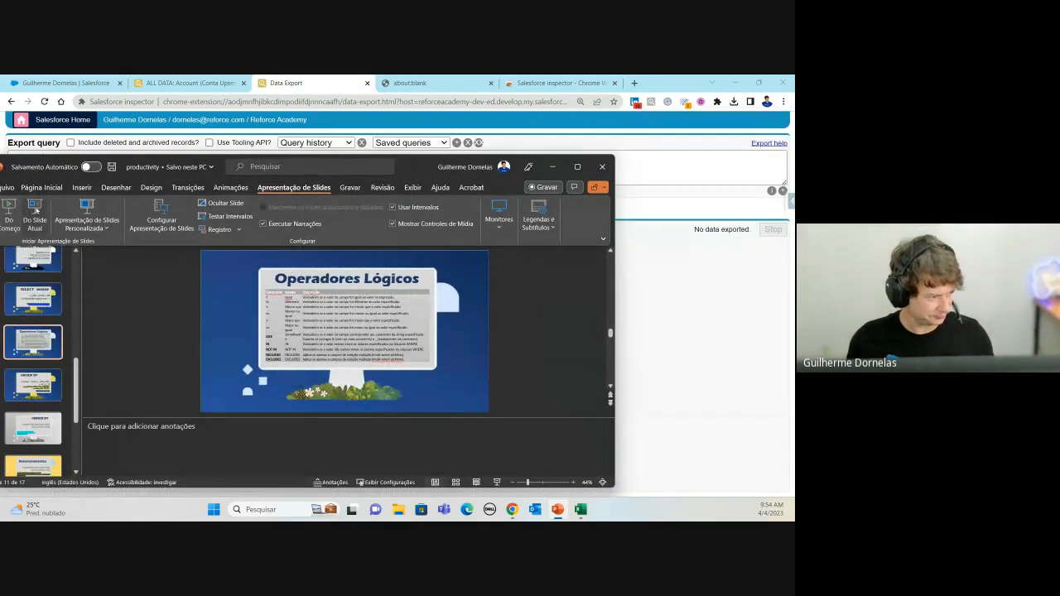
{"action": "left_click", "coordinate": [36, 214]}
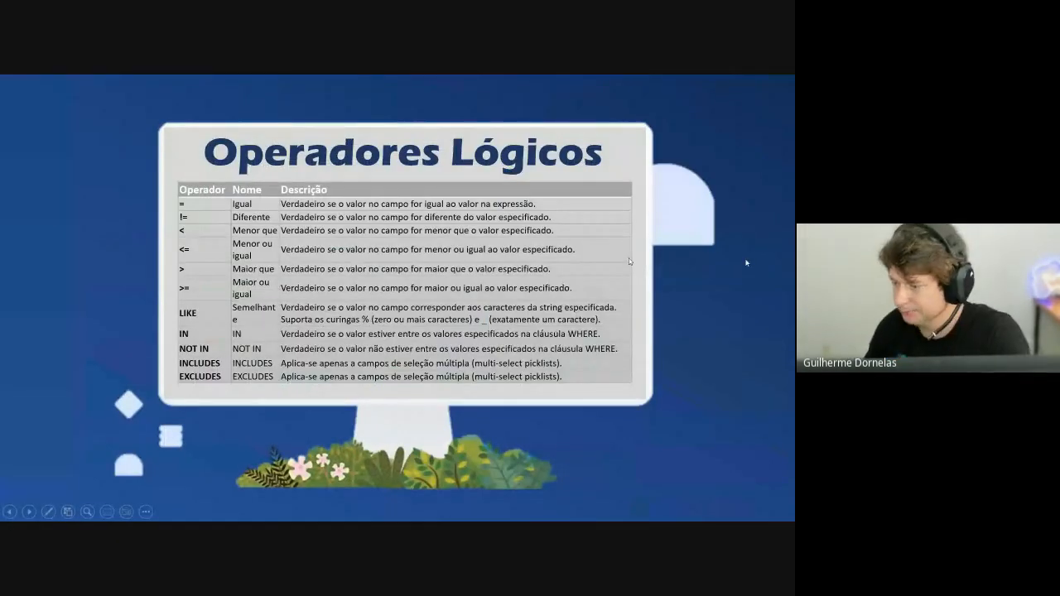
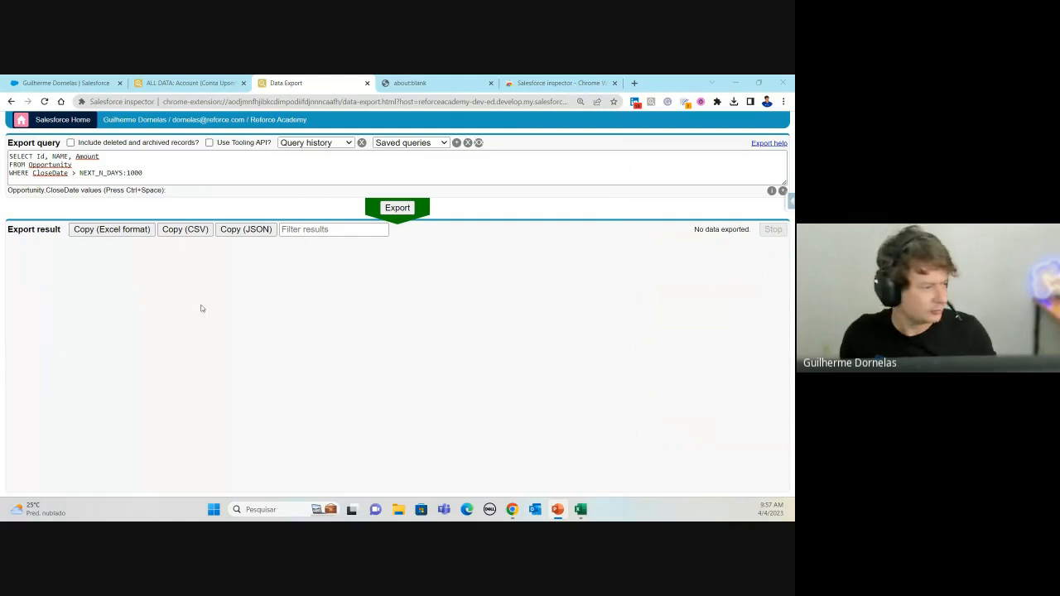
Step: Replace the Opportunity query with SELECT Type, Industry, count(name) Qtd from Account GROUP BY ROLLUP (type,industry)
{"action": "left_click_drag", "start_coordinate": [161, 173], "coordinate": [2, 137]}
{"action": "type", "text": "SELECT Type, Industry, count(name) Qtd from Account GROUP BY ROLLUP (type,industry)"}
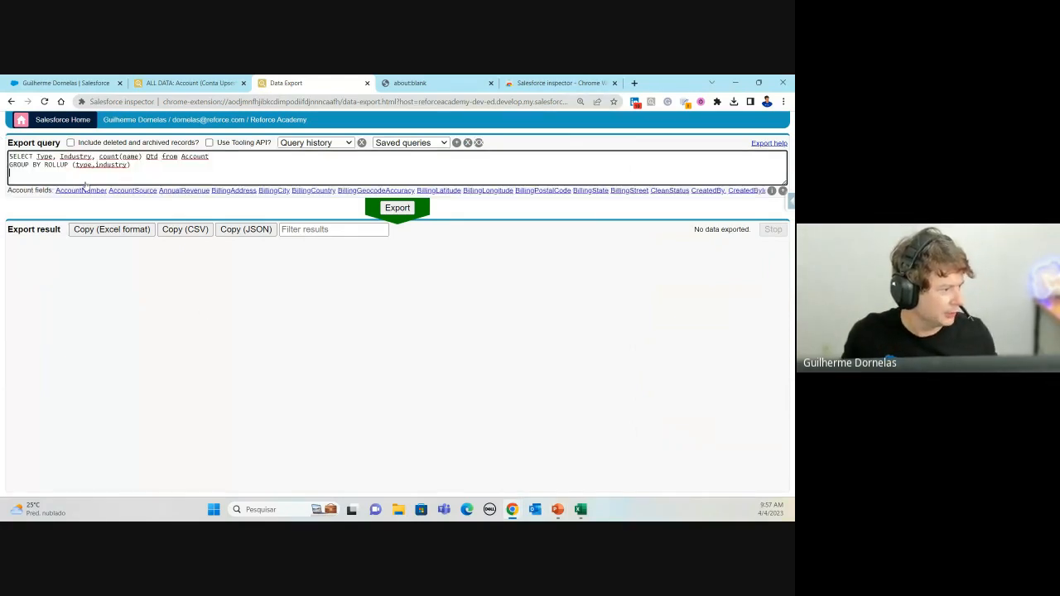
Step: Rename the count(name) alias from Qtd to Quantidade
{"action": "left_click", "coordinate": [46, 156]}
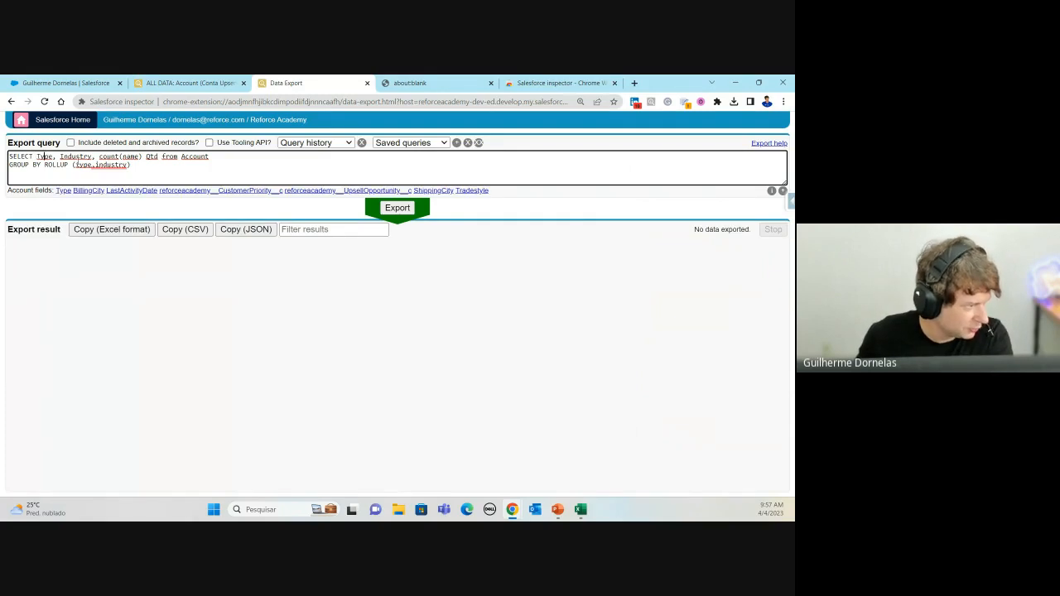
{"action": "left_click", "coordinate": [76, 156]}
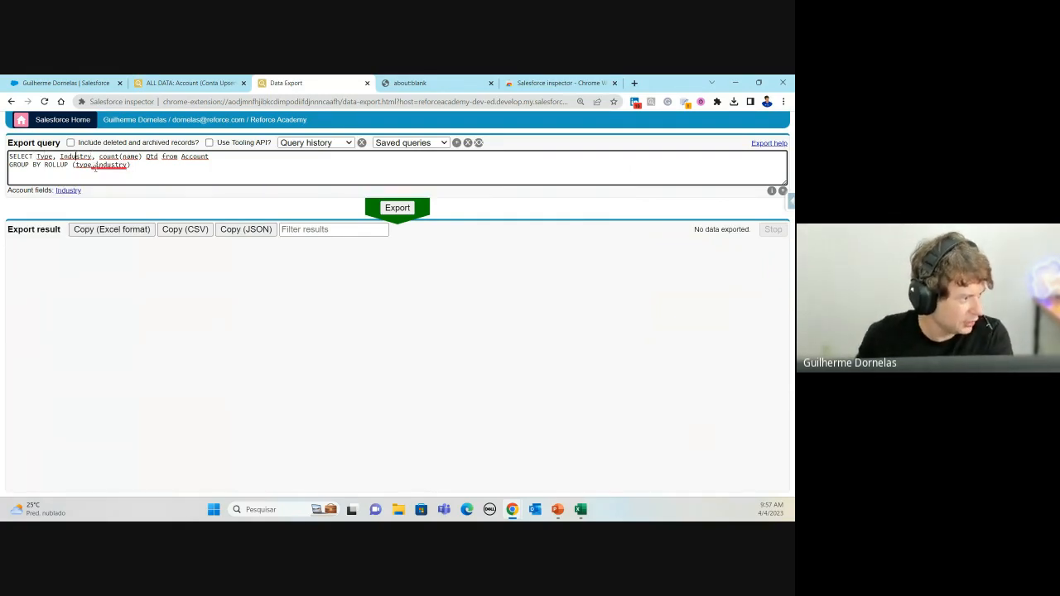
{"action": "left_click", "coordinate": [97, 156]}
{"action": "left_click_drag", "start_coordinate": [99, 156], "coordinate": [145, 157]}
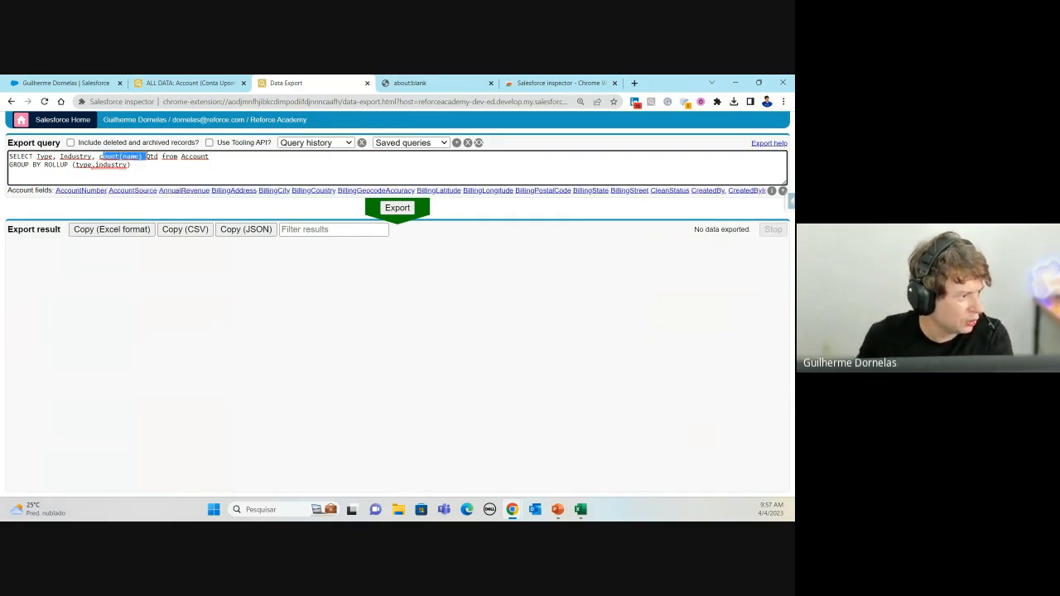
{"action": "left_click", "coordinate": [134, 156]}
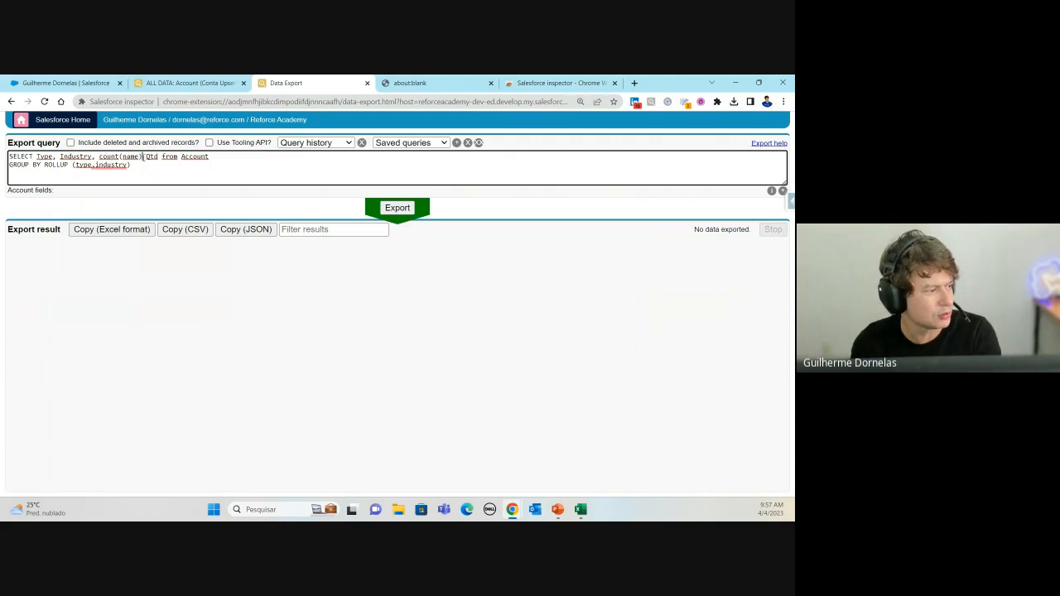
{"action": "mouse_move", "coordinate": [142, 156]}
{"action": "left_mouse_down"}
{"action": "mouse_move", "coordinate": [100, 156]}
{"action": "mouse_move", "coordinate": [158, 156]}
{"action": "left_mouse_up"}
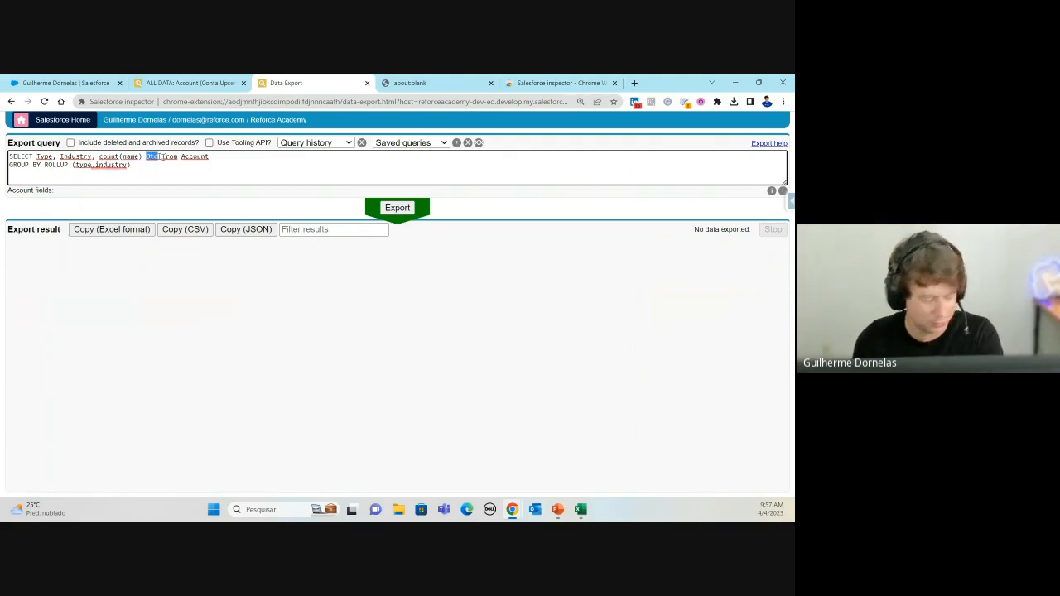
{"action": "type", "text": "Quantida"}
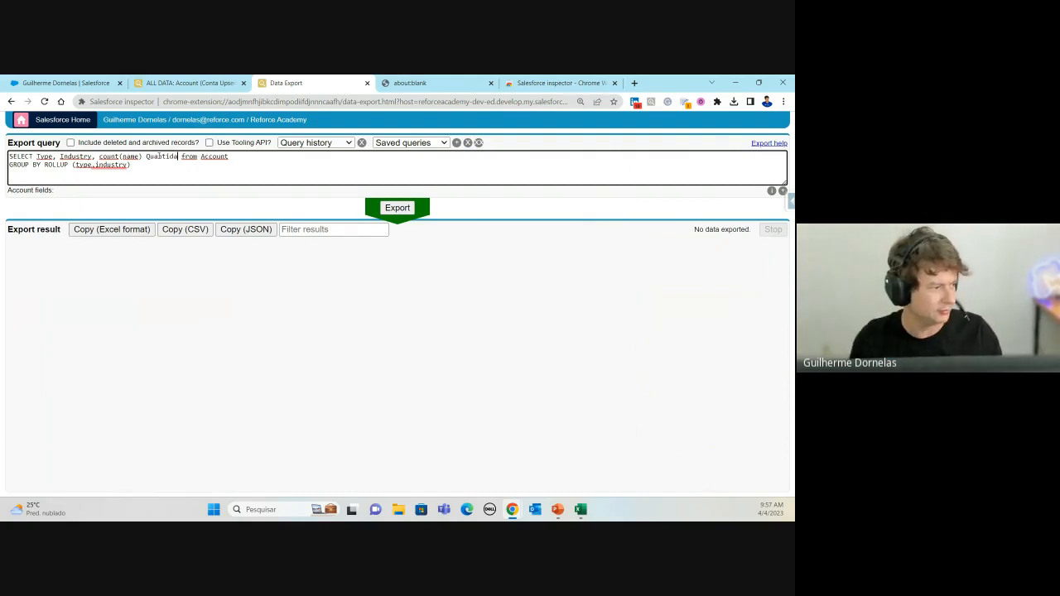
{"action": "type", "text": "de"}
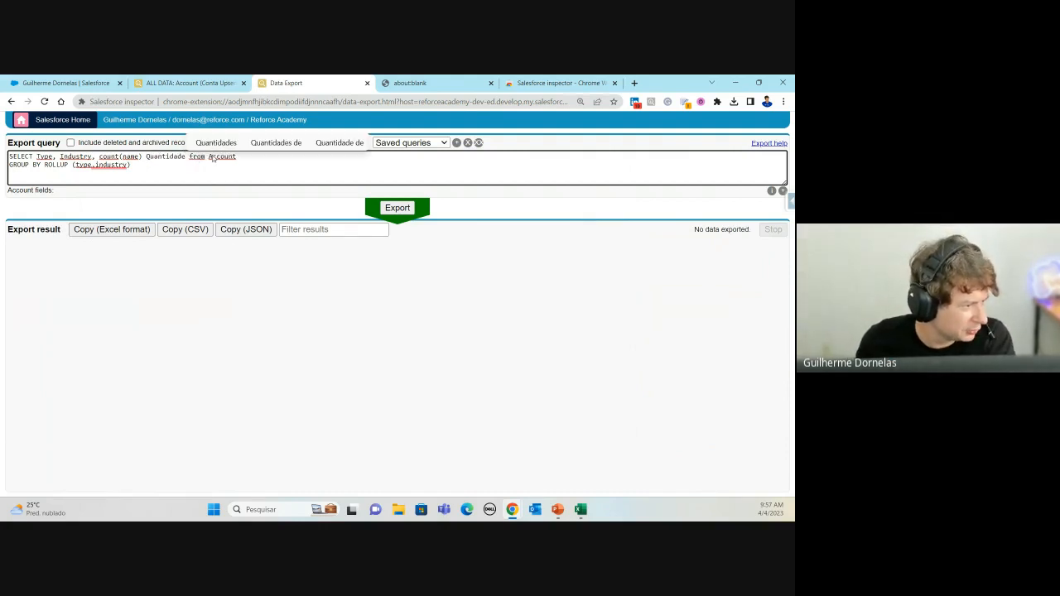
{"action": "left_click", "coordinate": [198, 159]}
Step: Move FROM Account onto its own line and run the export, returning 16 aggregate records
{"action": "double_click", "coordinate": [202, 156]}
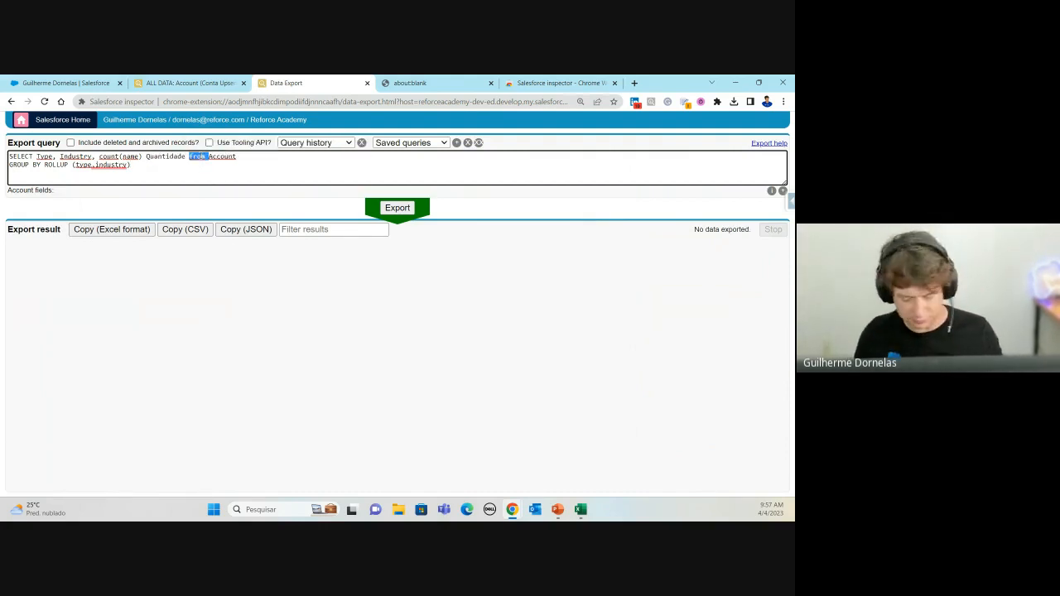
{"action": "type", "text": "FROM"}
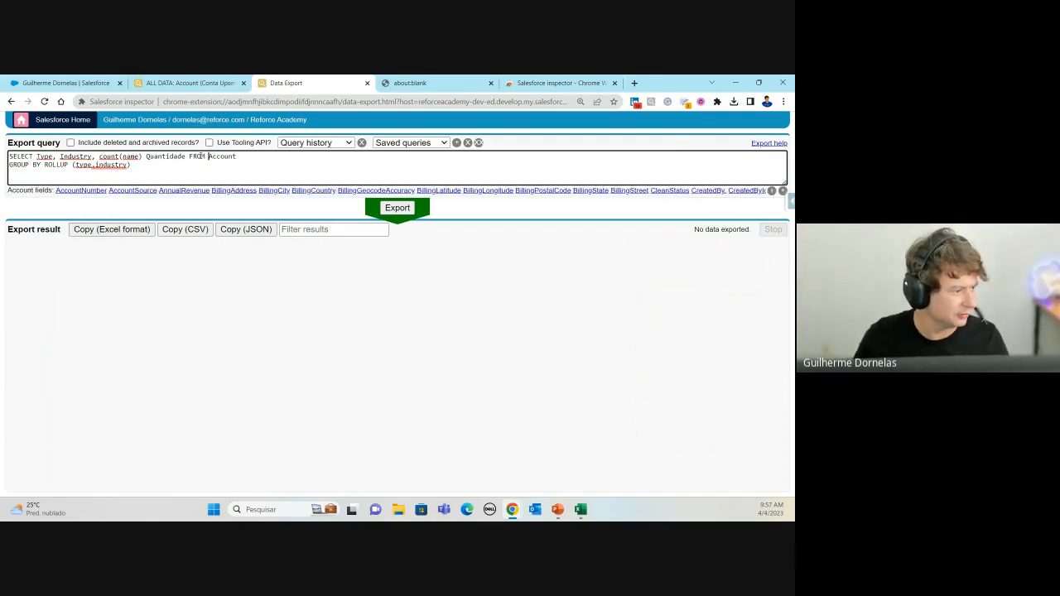
{"action": "key", "text": "Left"}
{"action": "key", "text": "Left"}
{"action": "key", "text": "Left"}
{"action": "key", "text": "Left"}
{"action": "key", "text": "Left"}
{"action": "key", "text": "Return"}
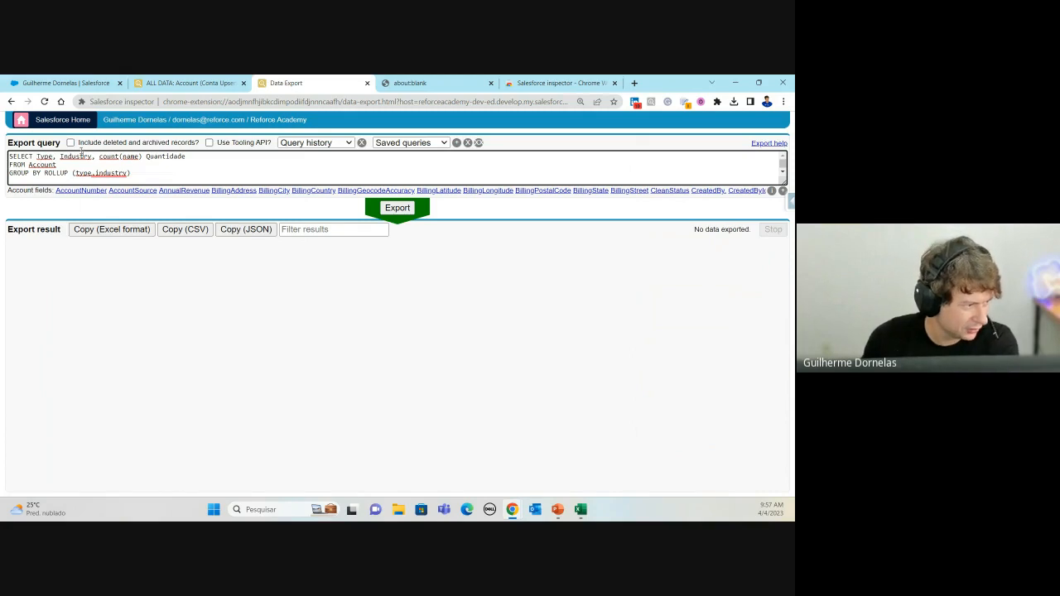
{"action": "left_click", "coordinate": [134, 169]}
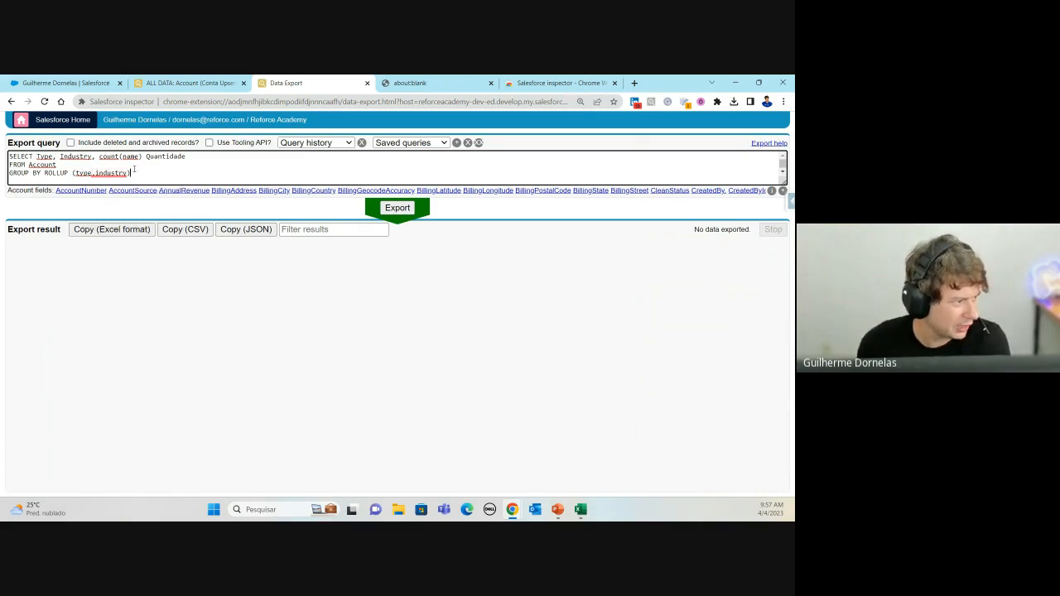
{"action": "left_click", "coordinate": [398, 210]}
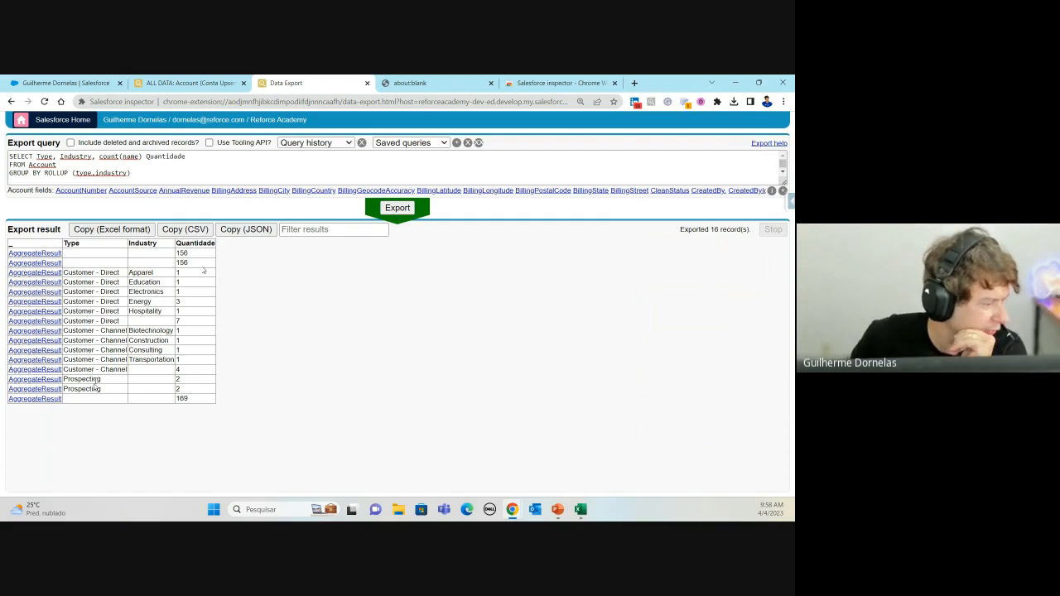
{"action": "left_click_drag", "start_coordinate": [77, 379], "coordinate": [194, 384]}
{"action": "left_click", "coordinate": [193, 384]}
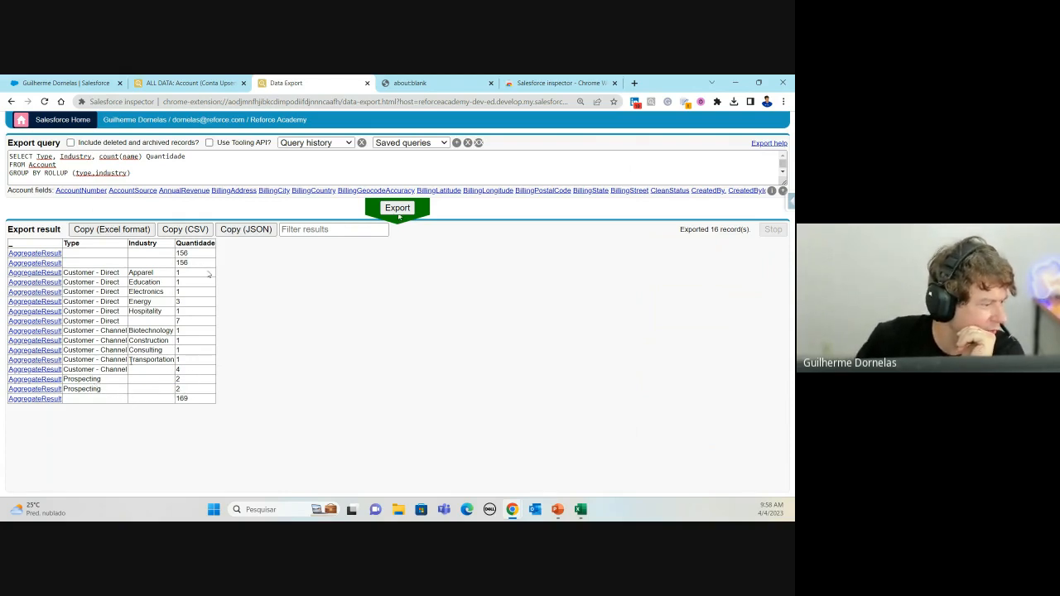
{"action": "left_click_drag", "start_coordinate": [64, 330], "coordinate": [184, 355]}
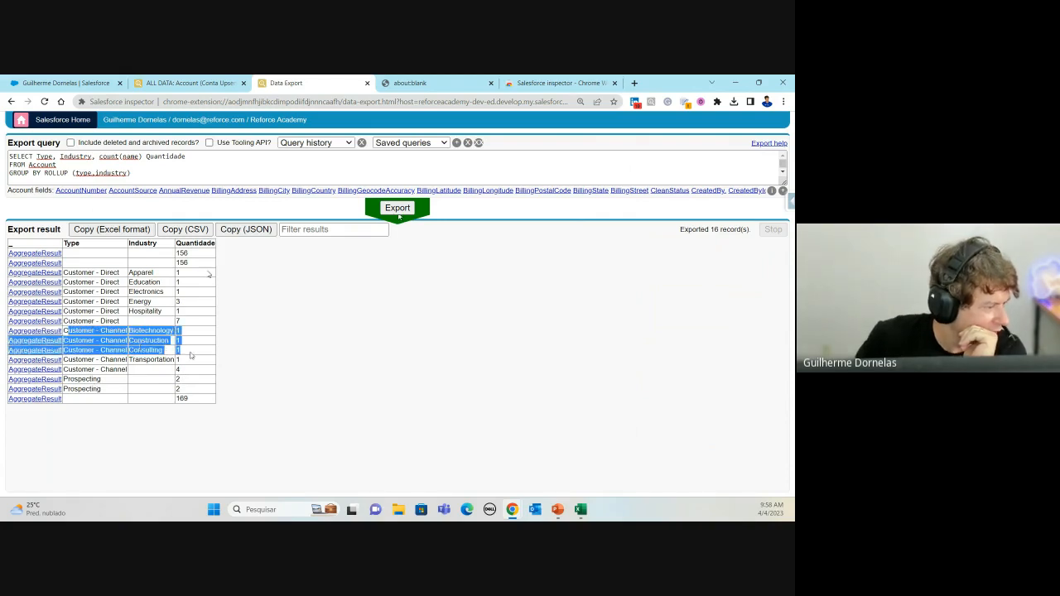
{"action": "left_click", "coordinate": [191, 356]}
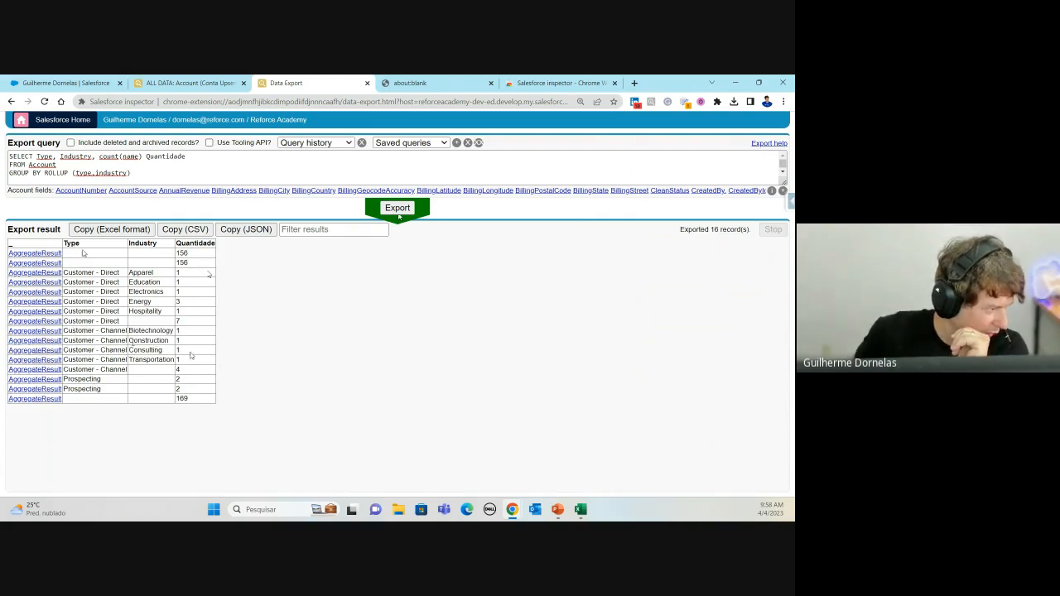
{"action": "left_click", "coordinate": [79, 173]}
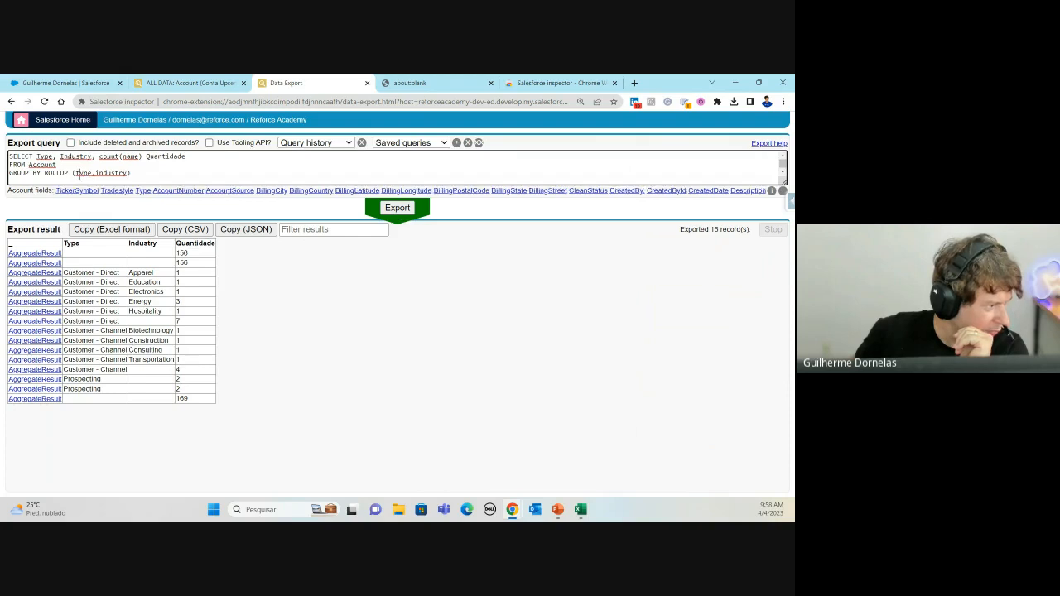
{"action": "left_click", "coordinate": [107, 173]}
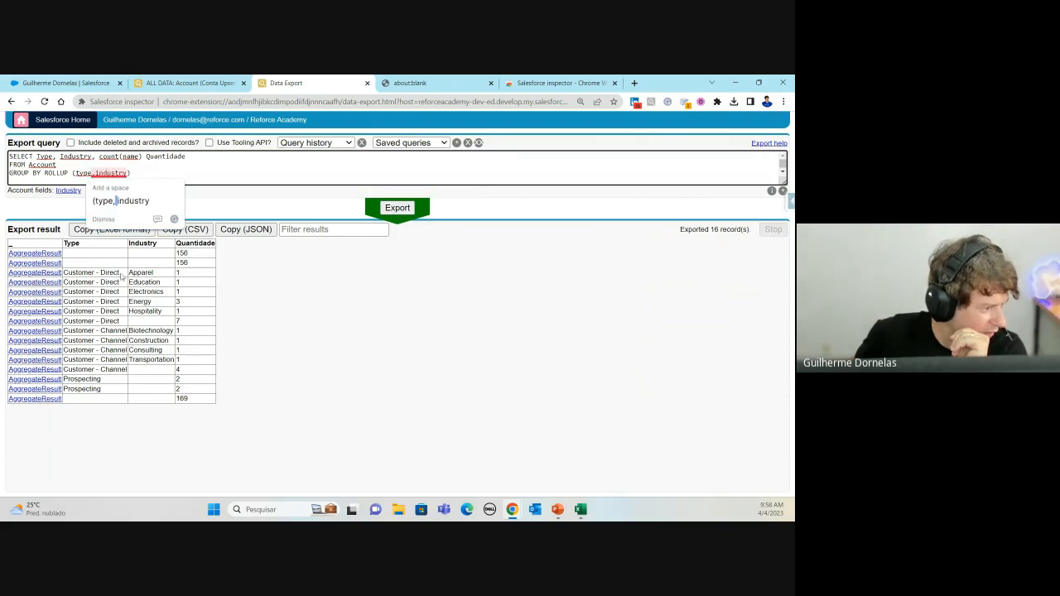
{"action": "left_click", "coordinate": [83, 330]}
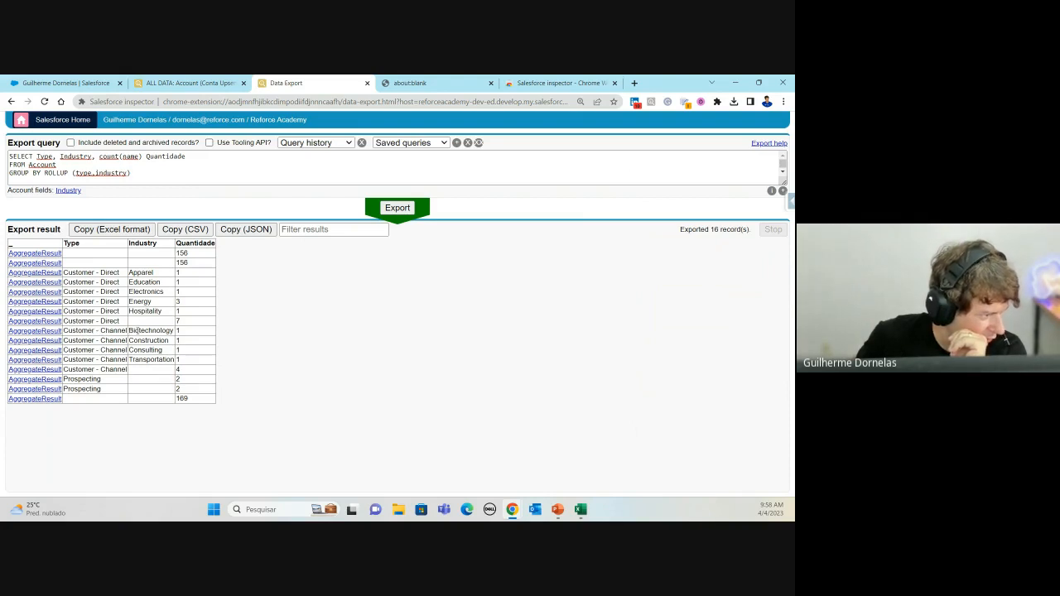
{"action": "left_click_drag", "start_coordinate": [143, 331], "coordinate": [176, 332]}
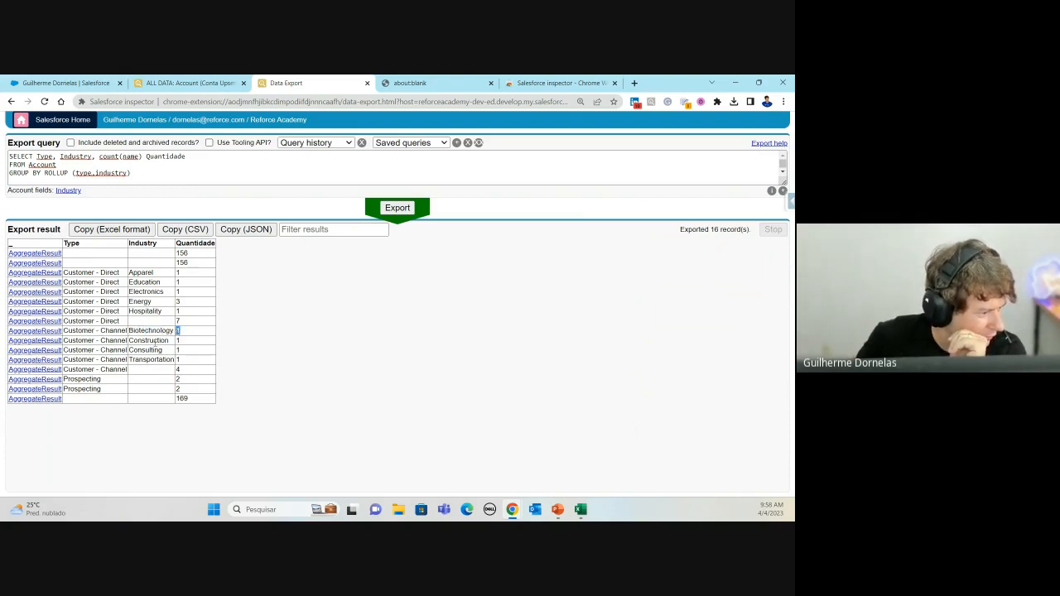
{"action": "left_click_drag", "start_coordinate": [100, 340], "coordinate": [82, 351]}
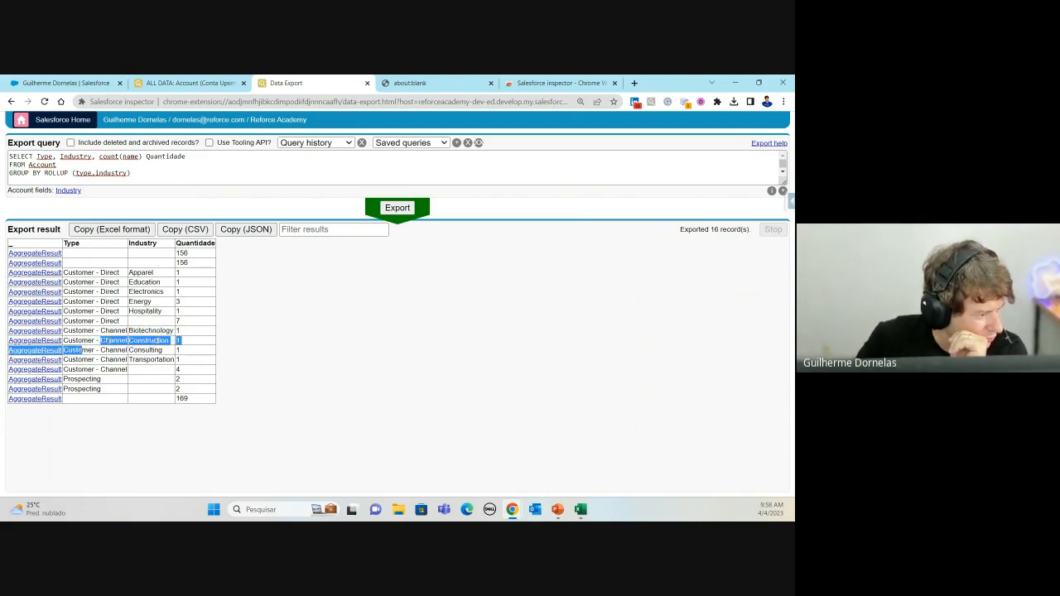
{"action": "left_click", "coordinate": [189, 345]}
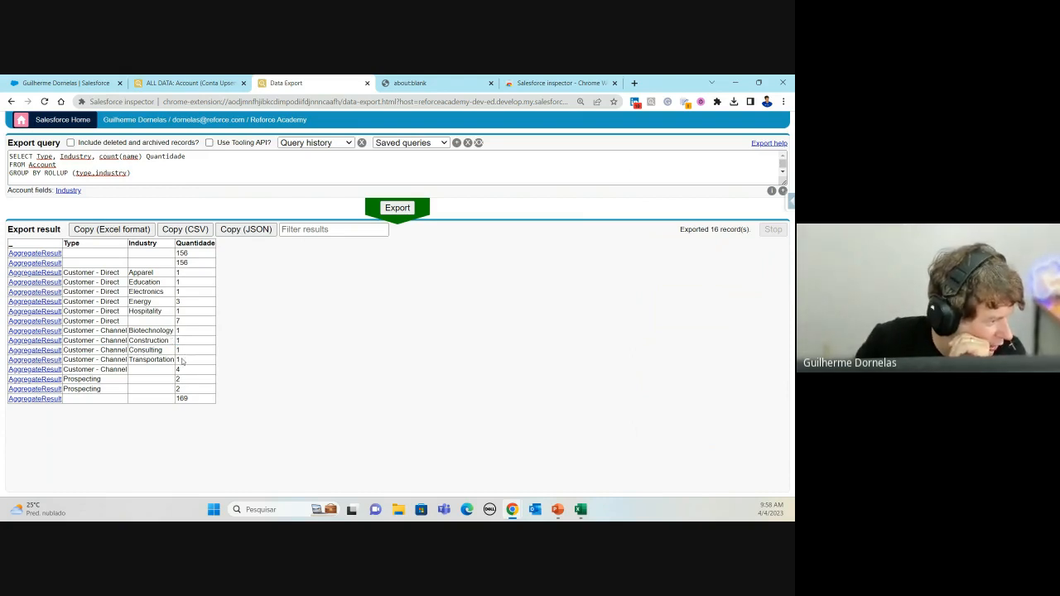
{"action": "left_click_drag", "start_coordinate": [185, 361], "coordinate": [41, 340]}
{"action": "left_click", "coordinate": [194, 356]}
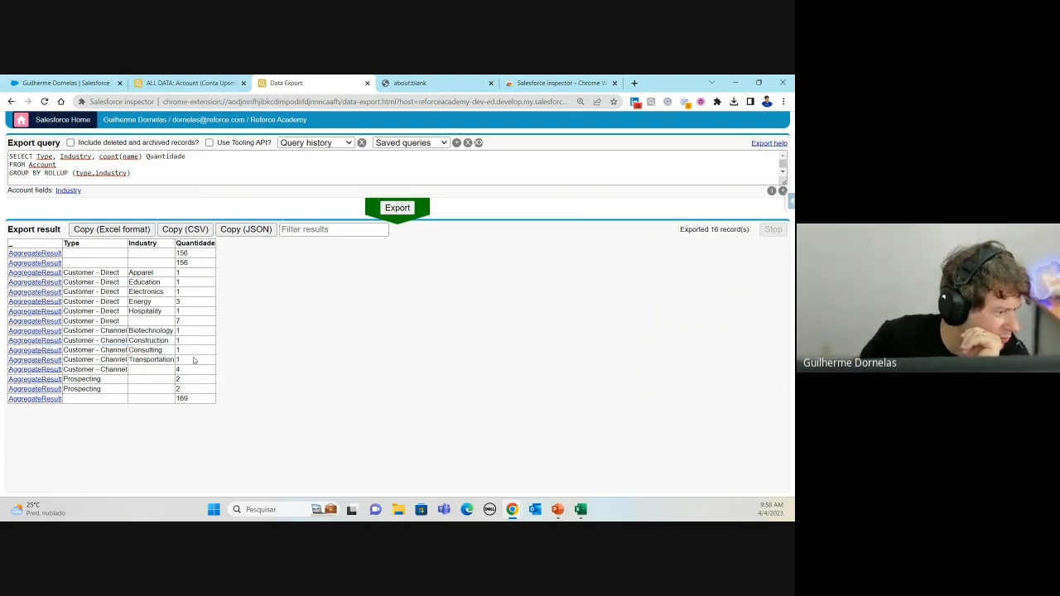
{"action": "left_click_drag", "start_coordinate": [192, 373], "coordinate": [11, 369]}
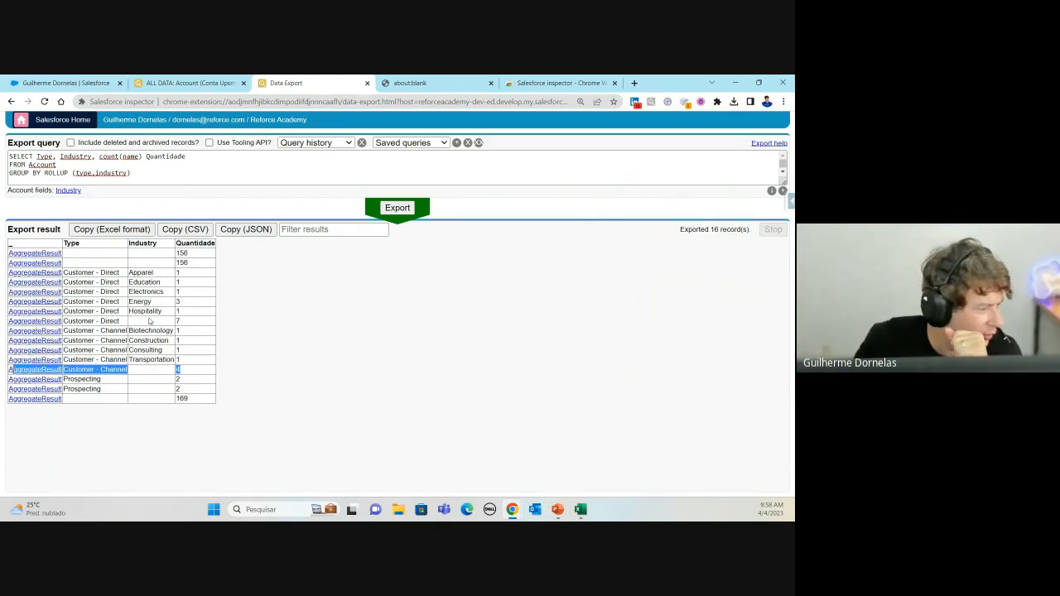
{"action": "left_click_drag", "start_coordinate": [64, 275], "coordinate": [156, 278]}
{"action": "left_click", "coordinate": [193, 278]}
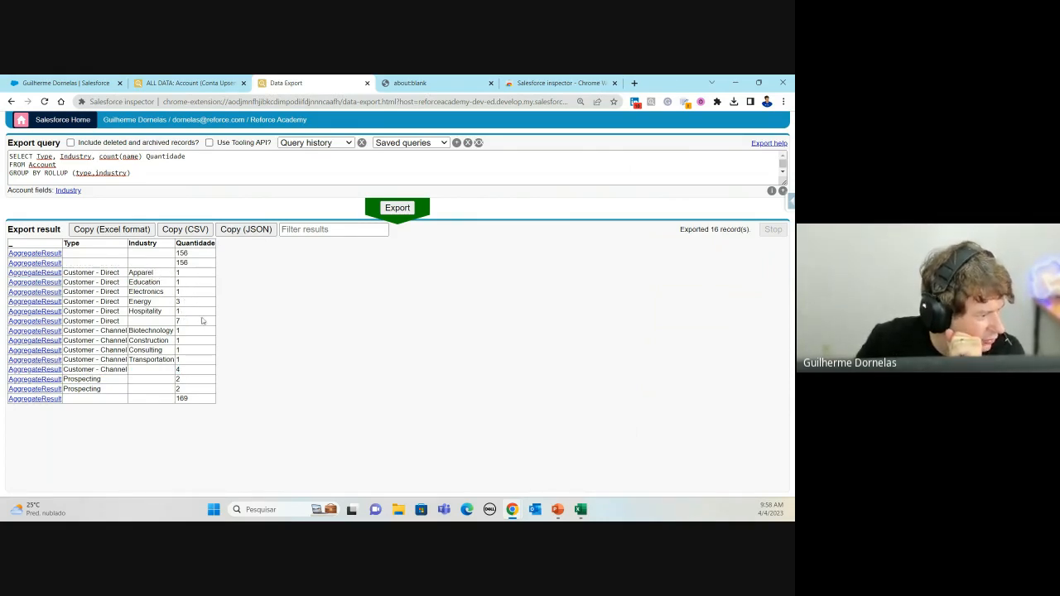
{"action": "left_click_drag", "start_coordinate": [202, 321], "coordinate": [98, 321]}
{"action": "left_click", "coordinate": [111, 255]}
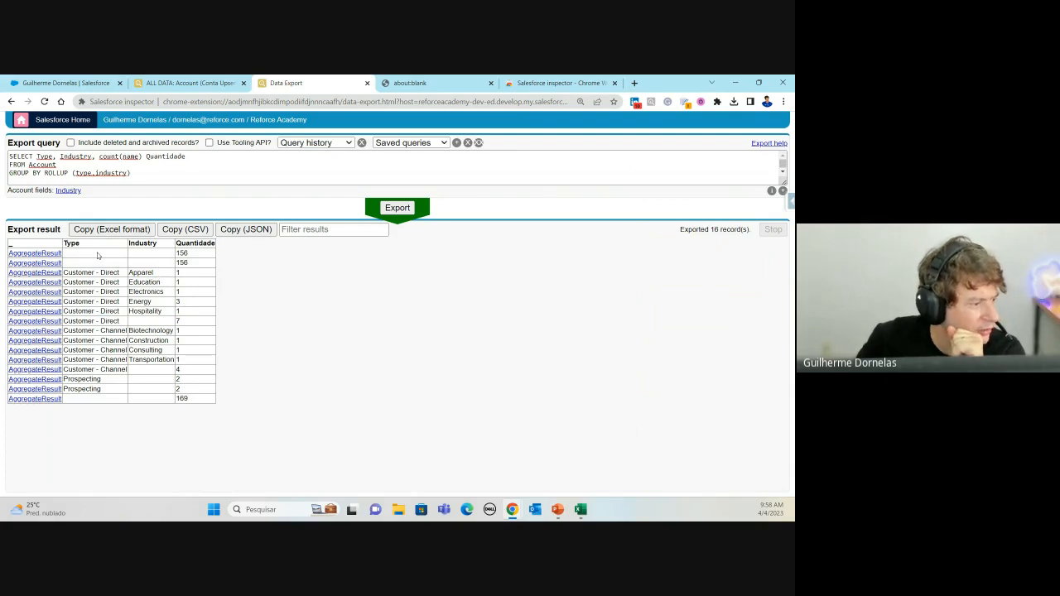
{"action": "left_click_drag", "start_coordinate": [99, 256], "coordinate": [196, 260]}
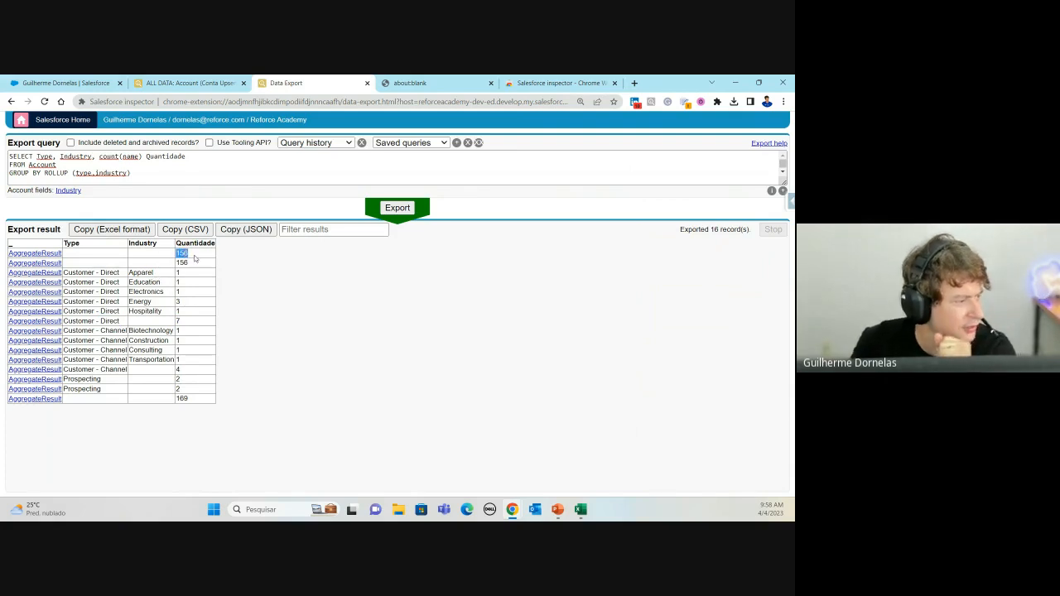
{"action": "left_click", "coordinate": [87, 171]}
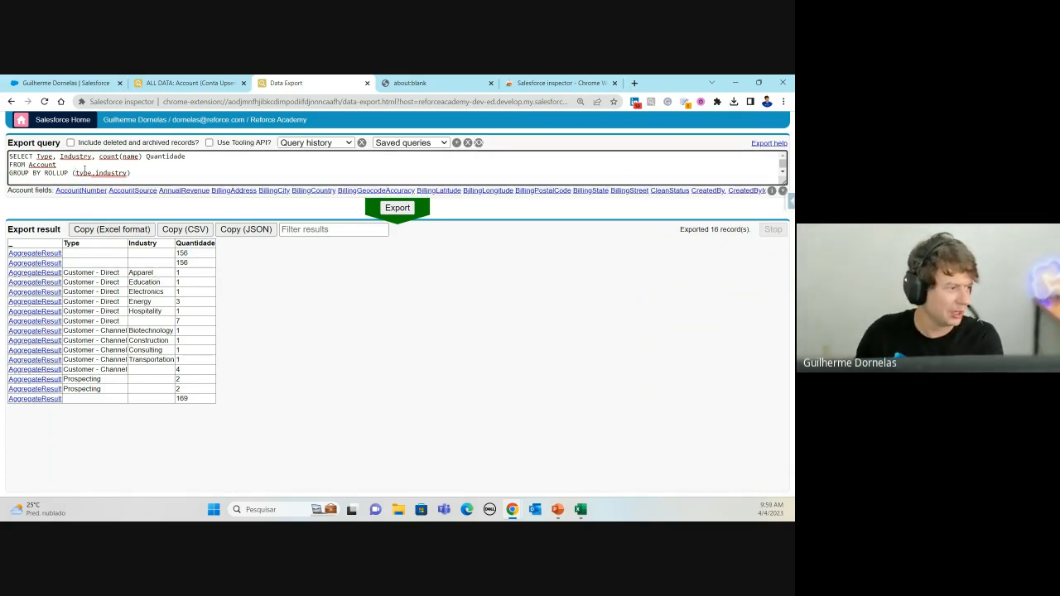
Step: Regroup the rollup as (industry, TYPE), rerun it for 22 records, then bring PowerPoint over the browser
{"action": "double_click", "coordinate": [84, 173]}
{"action": "key", "text": "Delete"}
{"action": "key", "text": "Delete"}
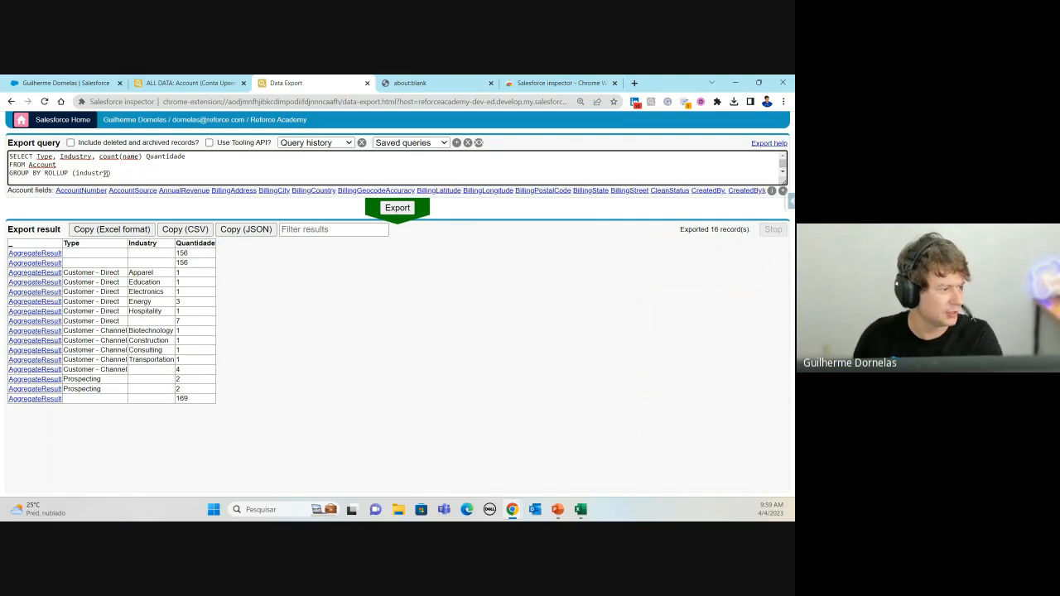
{"action": "left_click", "coordinate": [106, 173]}
{"action": "type", "text": ", TYPE"}
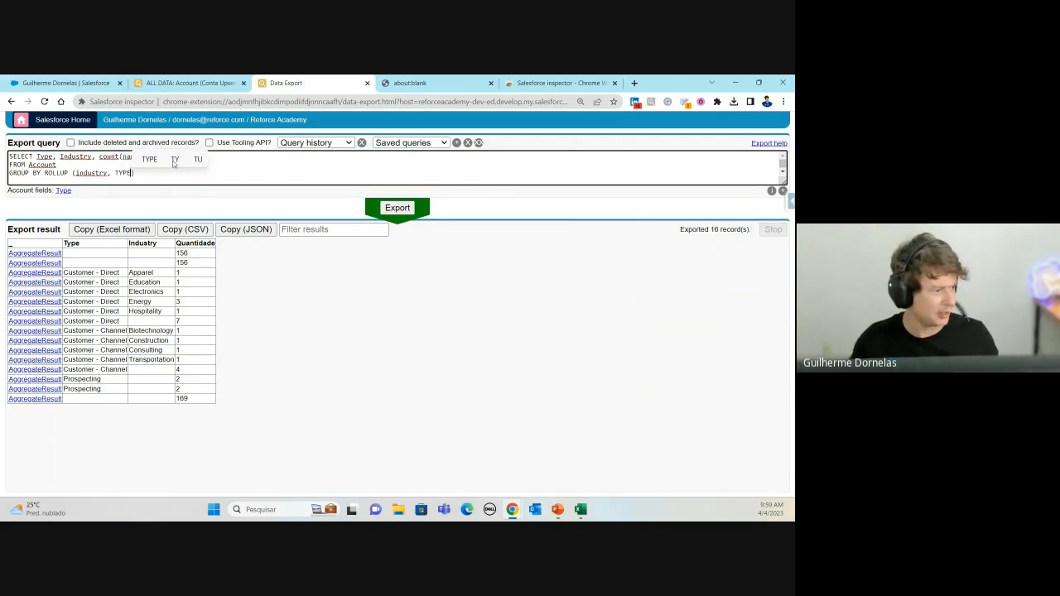
{"action": "left_click", "coordinate": [413, 217]}
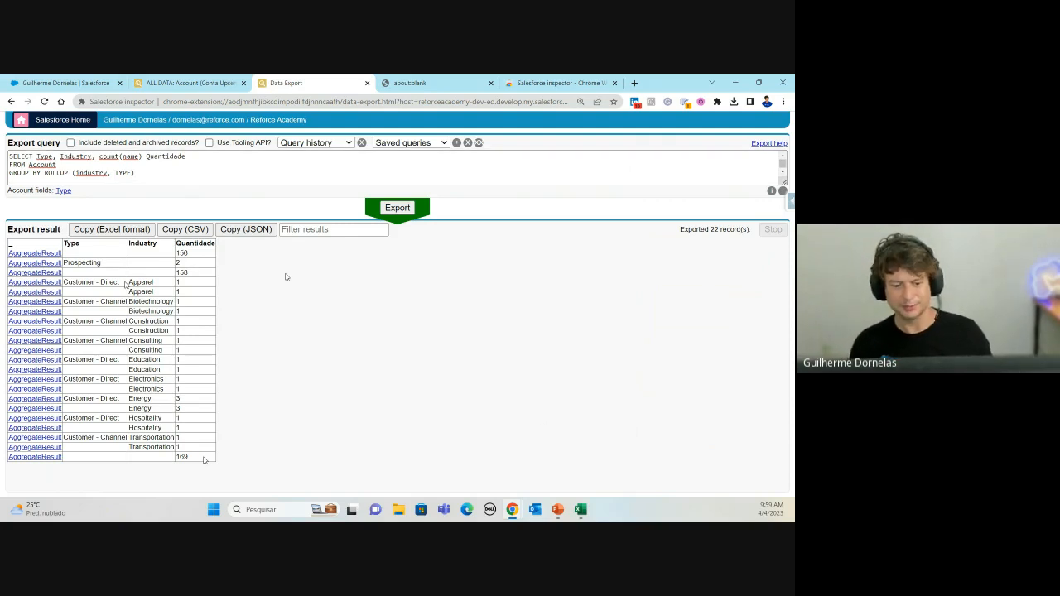
{"action": "key", "text": "alt+Tab"}
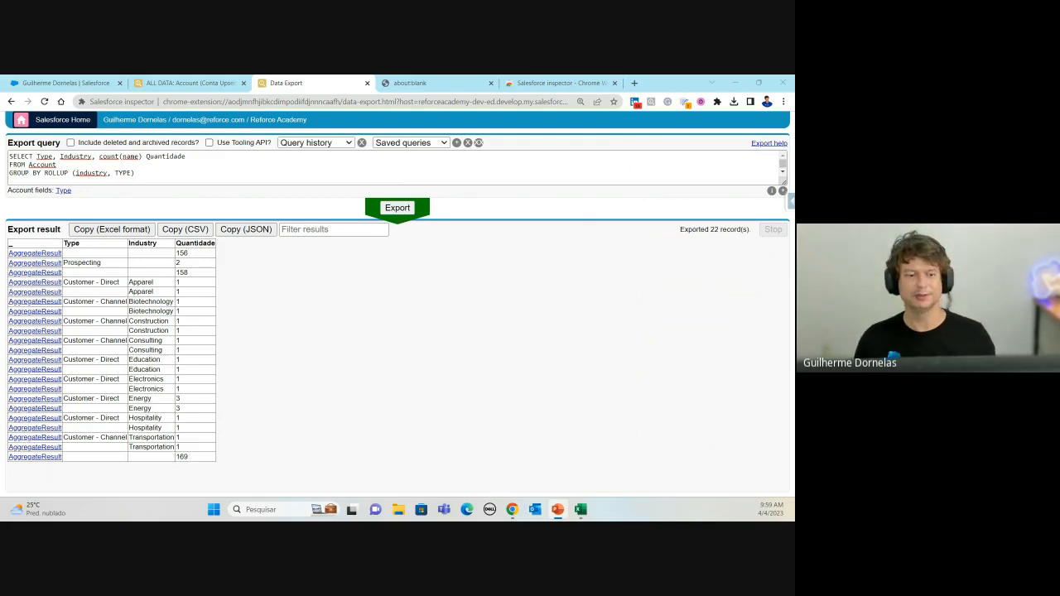
{"action": "mouse_move", "coordinate": [2, 79]}
{"action": "left_mouse_down"}
{"action": "mouse_move", "coordinate": [225, 77]}
{"action": "mouse_move", "coordinate": [283, 141]}
{"action": "left_mouse_up"}
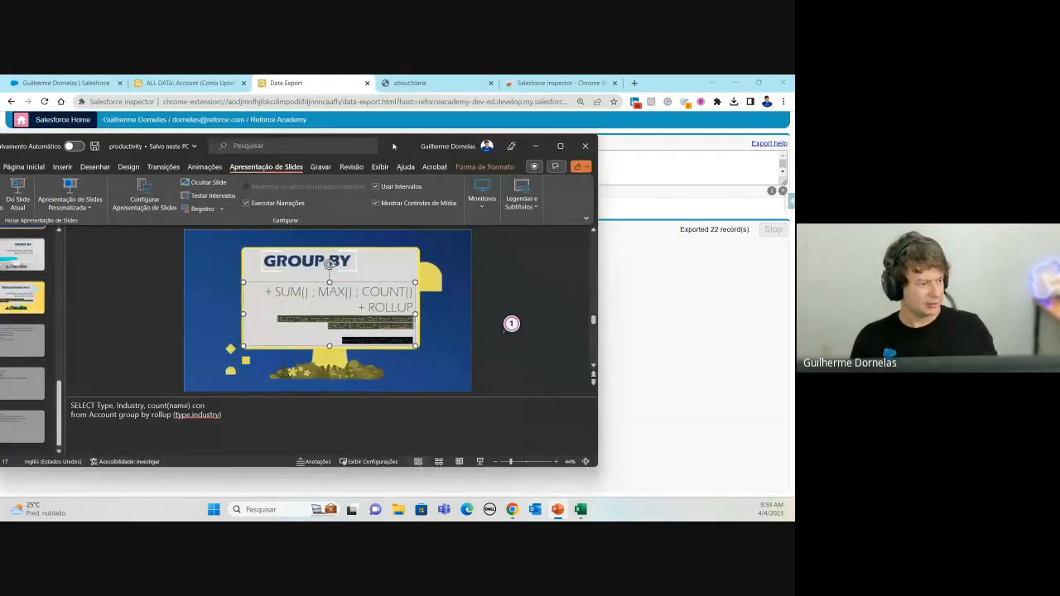
Step: Maximize PowerPoint on slide 13 and highlight the ORDER BY syntax words ASC, DESC, NULLS FIRST and LAST
{"action": "double_click", "coordinate": [392, 146]}
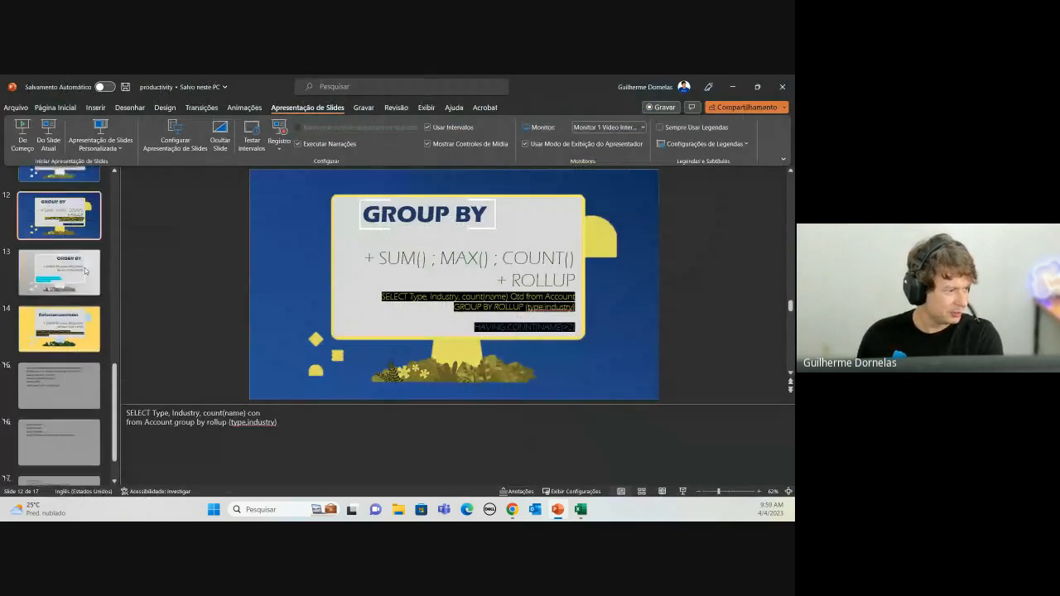
{"action": "left_click", "coordinate": [85, 270]}
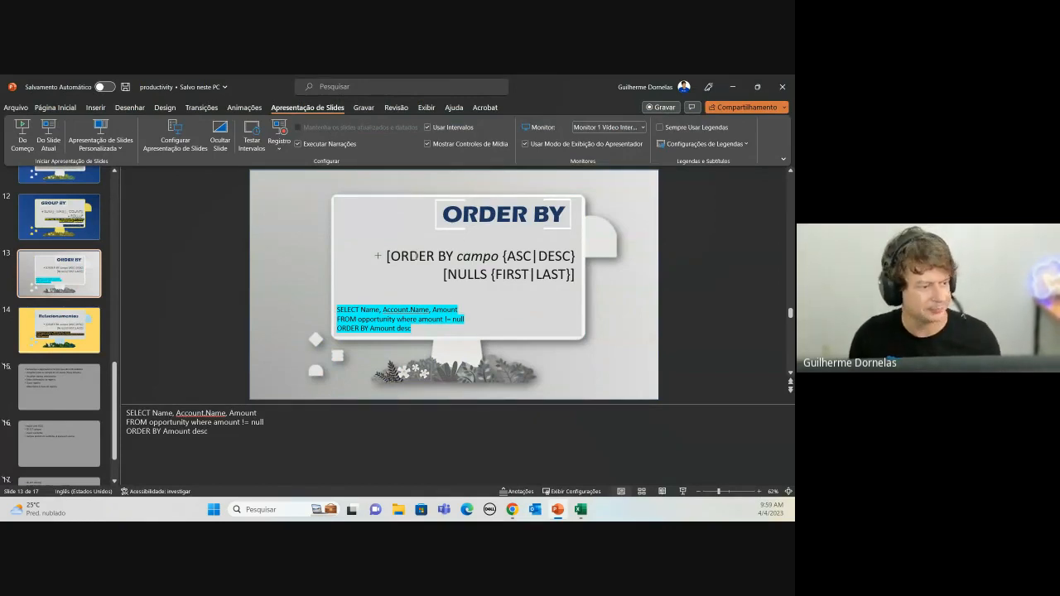
{"action": "left_click", "coordinate": [471, 258]}
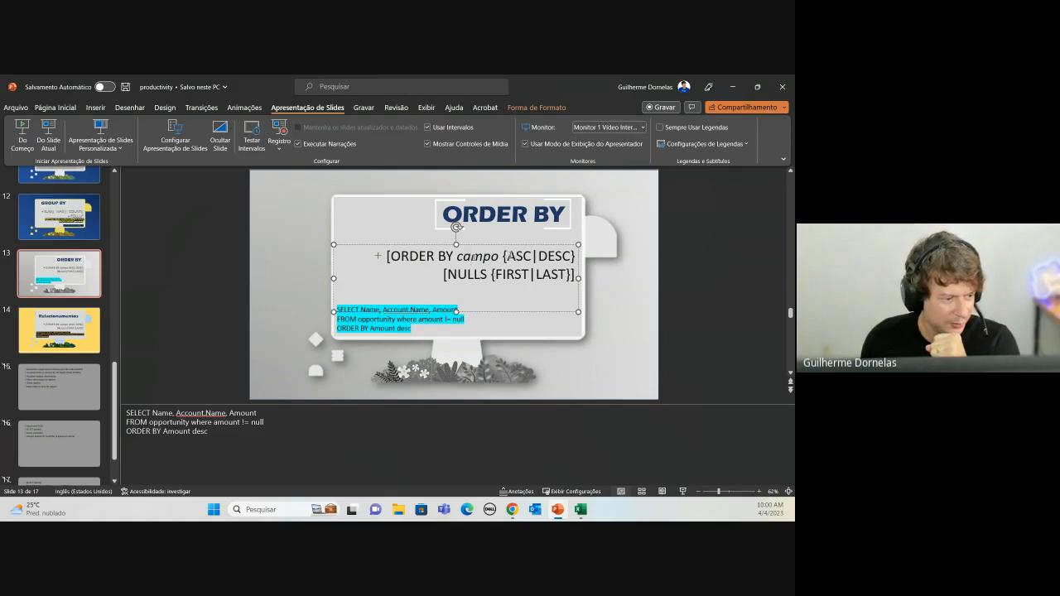
{"action": "left_click_drag", "start_coordinate": [507, 257], "coordinate": [575, 257]}
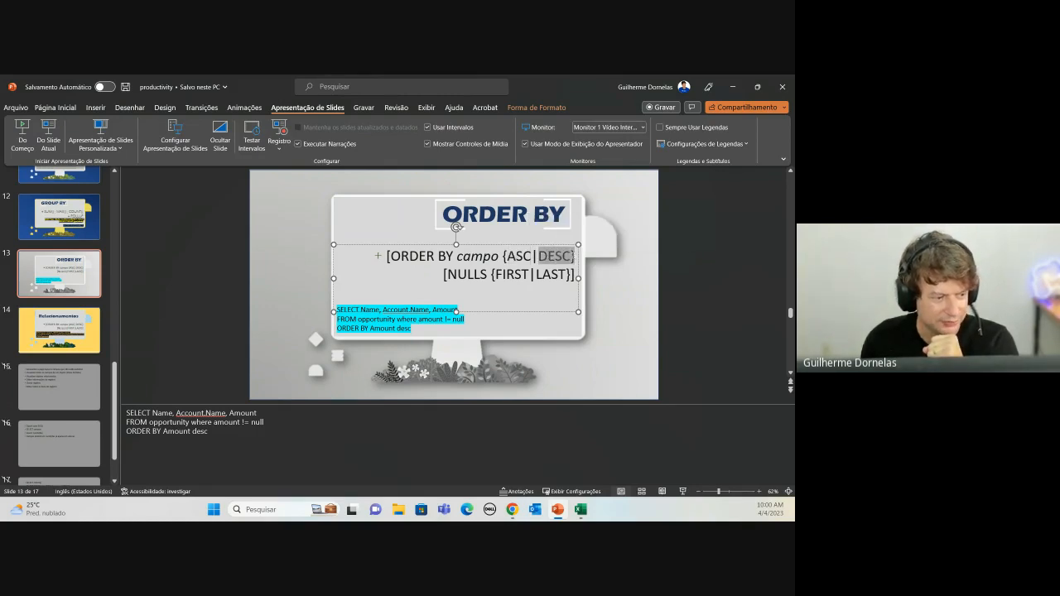
{"action": "left_click", "coordinate": [560, 273]}
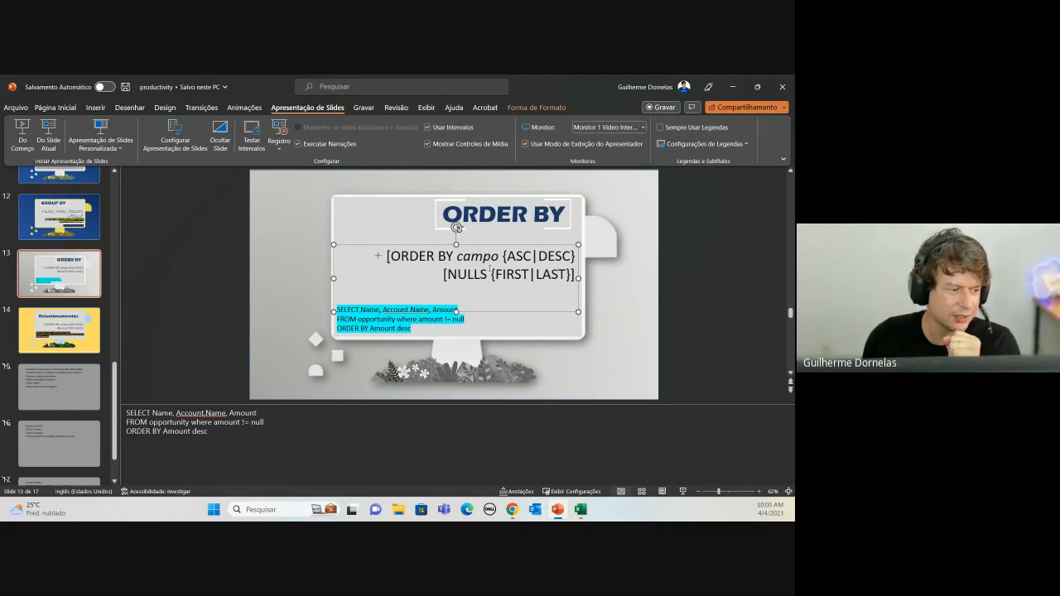
{"action": "left_click_drag", "start_coordinate": [456, 274], "coordinate": [491, 275]}
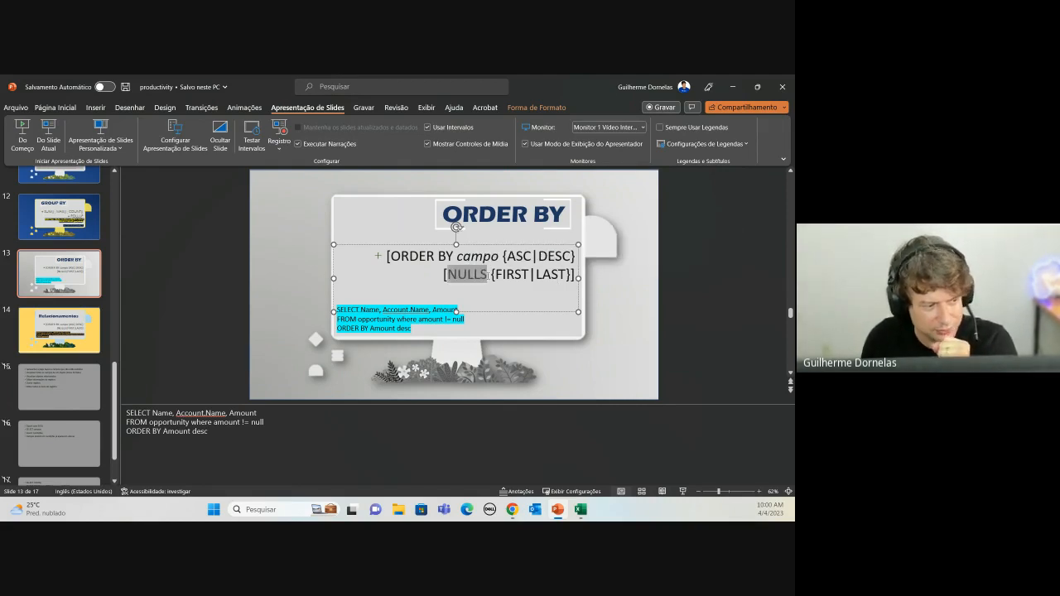
{"action": "double_click", "coordinate": [476, 257]}
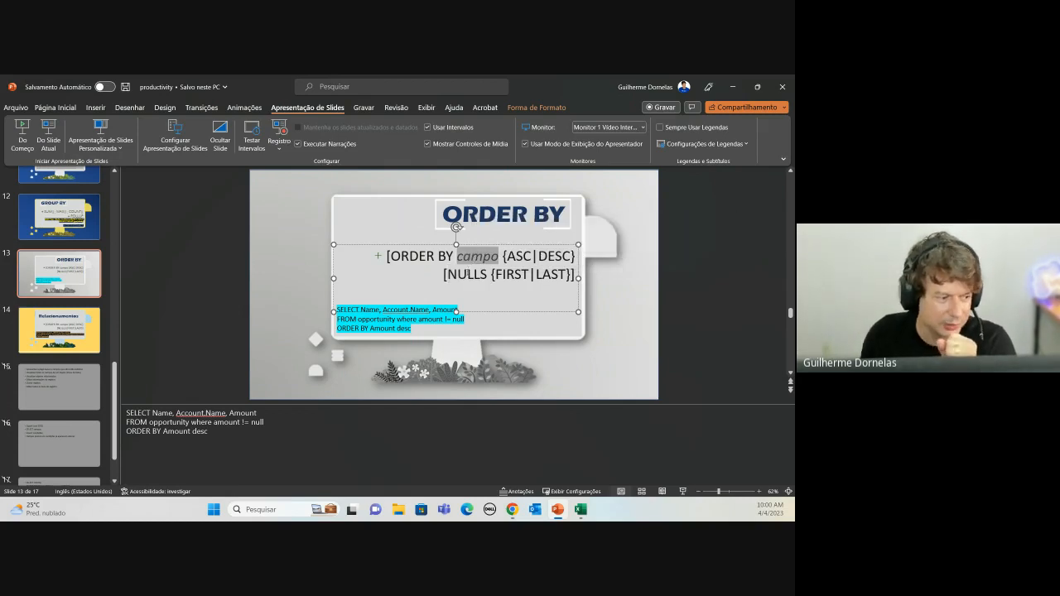
{"action": "double_click", "coordinate": [468, 273]}
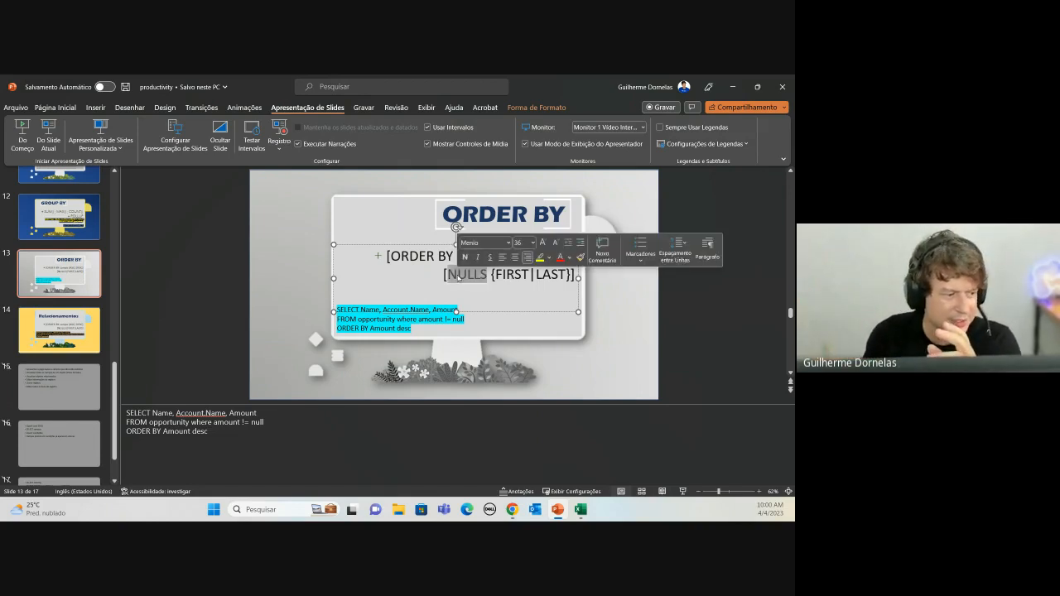
{"action": "left_click", "coordinate": [507, 276]}
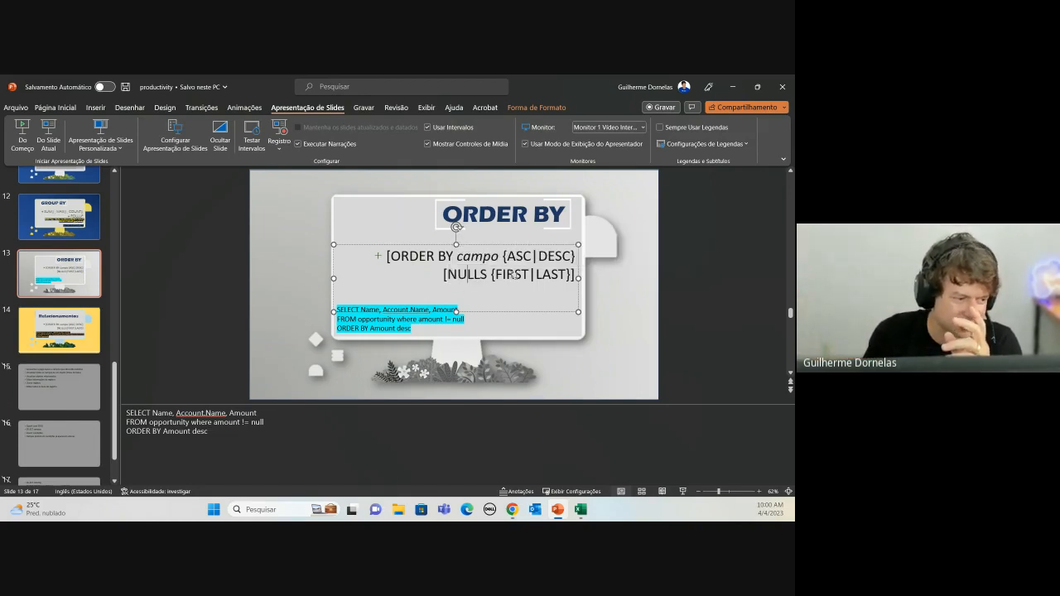
{"action": "double_click", "coordinate": [511, 276]}
{"action": "left_click", "coordinate": [550, 275]}
{"action": "double_click", "coordinate": [550, 275]}
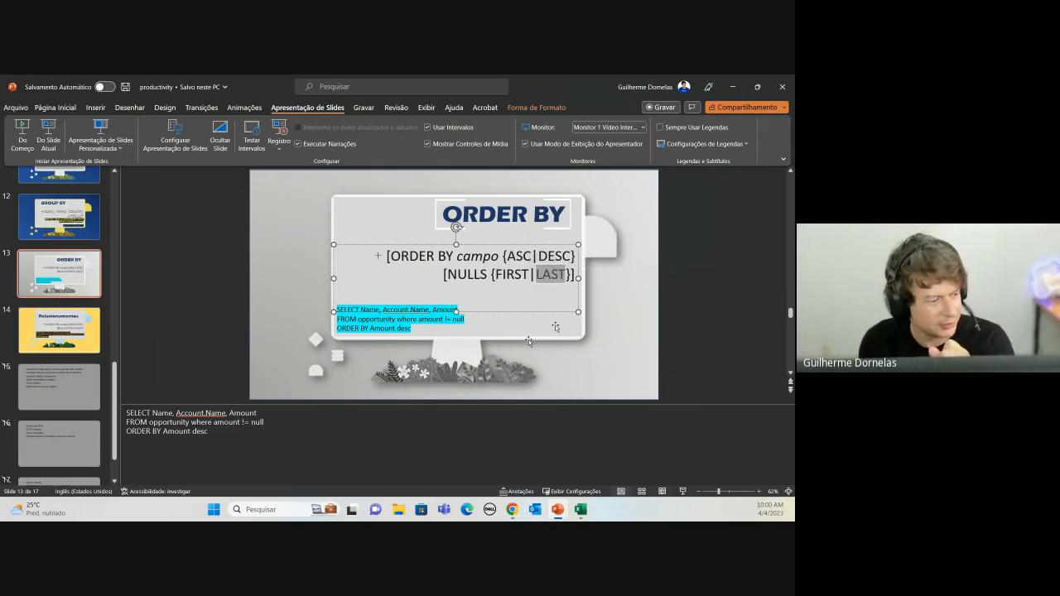
Step: Copy the three-line ORDER BY example query and return to the browser
{"action": "left_click_drag", "start_coordinate": [556, 327], "coordinate": [337, 309]}
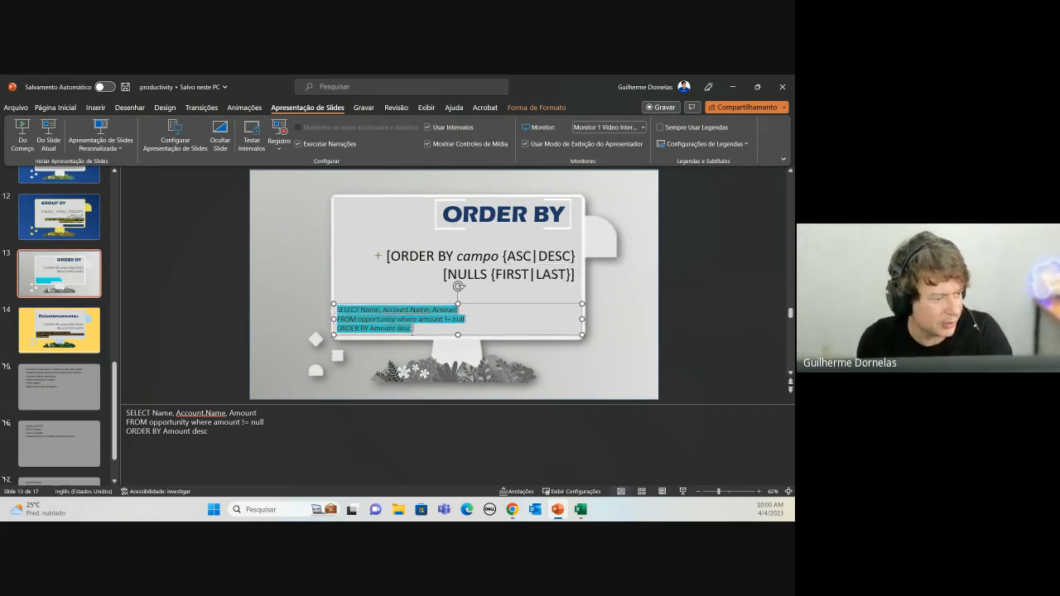
{"action": "key", "text": "ctrl+c"}
{"action": "key", "text": "alt+Tab"}
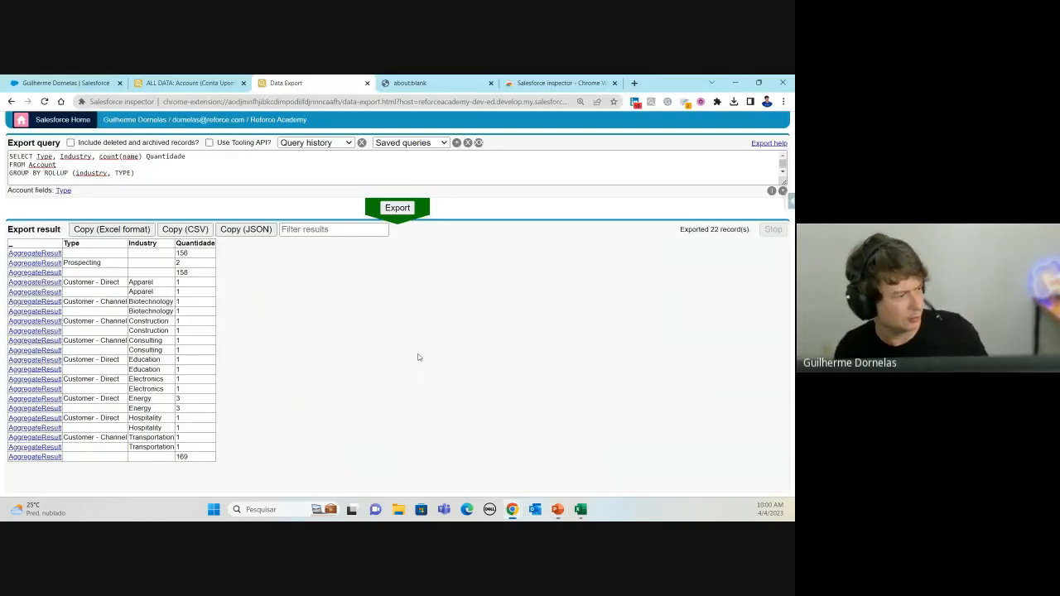
Step: Replace the rollup query with the copied Opportunity query selecting Name, Account.Name and Amount
{"action": "key", "text": "ctrl+a"}
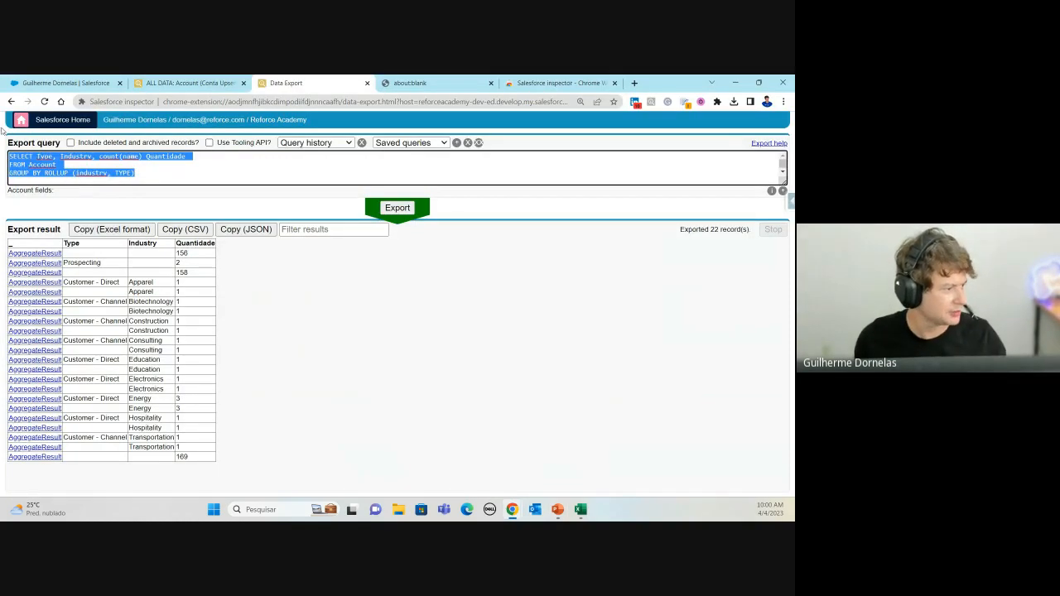
{"action": "key", "text": "ctrl+v"}
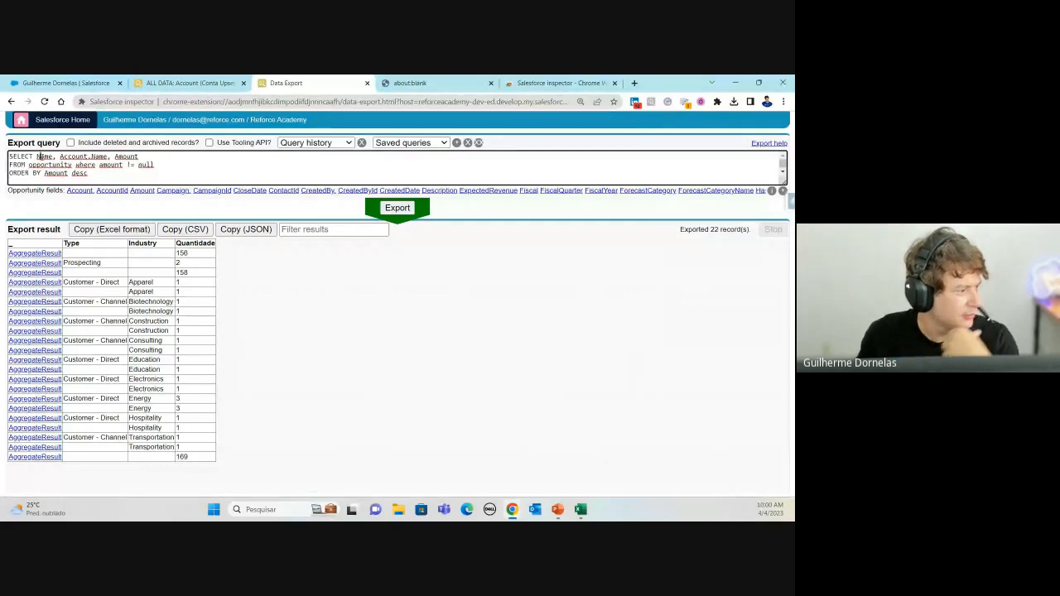
{"action": "left_click", "coordinate": [40, 157]}
{"action": "left_click", "coordinate": [86, 156]}
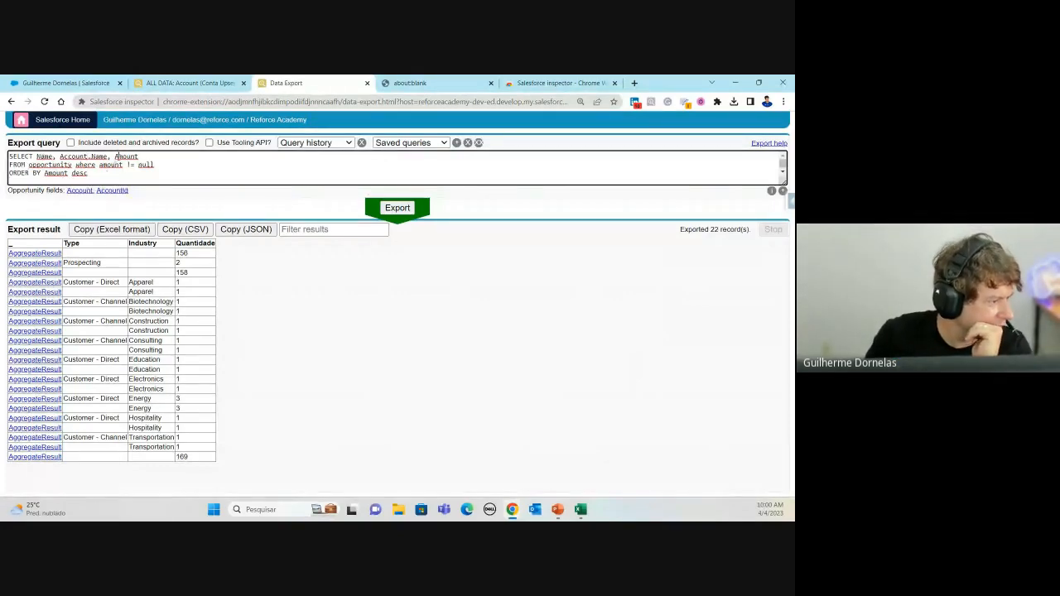
{"action": "left_click", "coordinate": [116, 157]}
{"action": "left_click", "coordinate": [139, 156]}
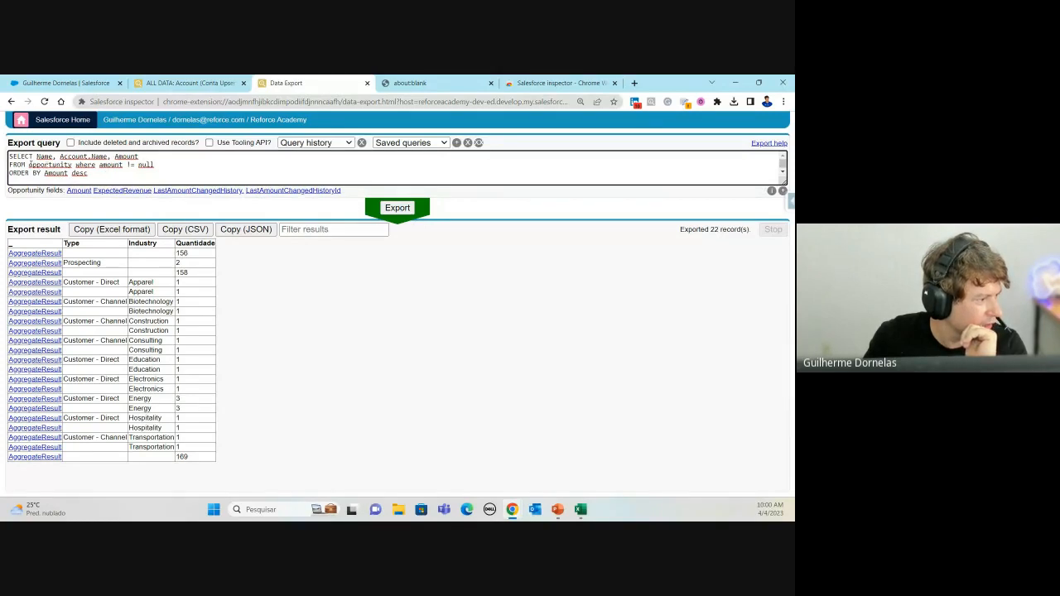
Step: Put the WHERE clause on its own line, retyped as uppercase WHERE
{"action": "double_click", "coordinate": [80, 164]}
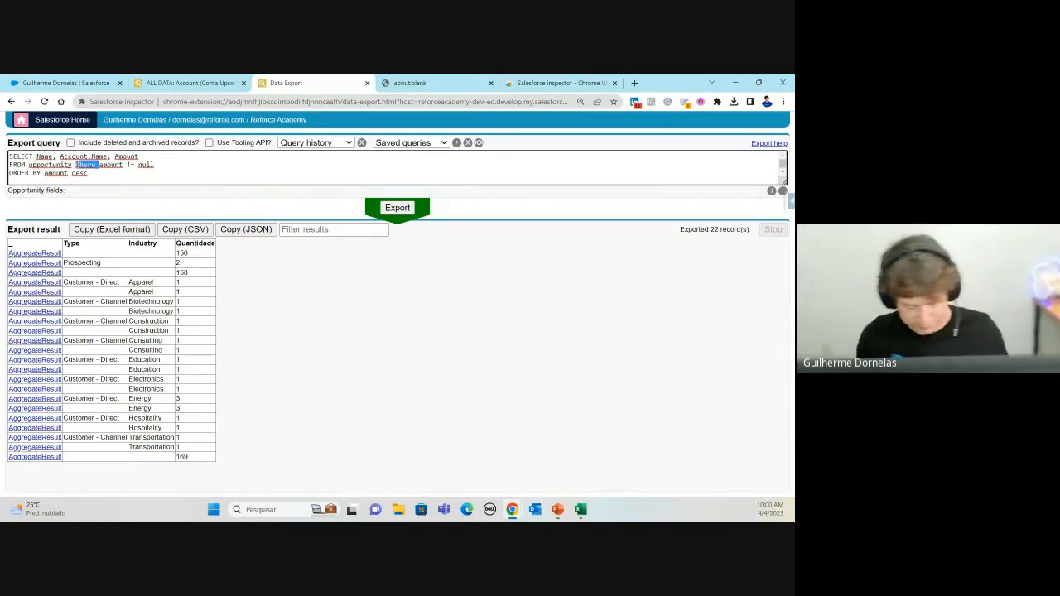
{"action": "type", "text": "Where"}
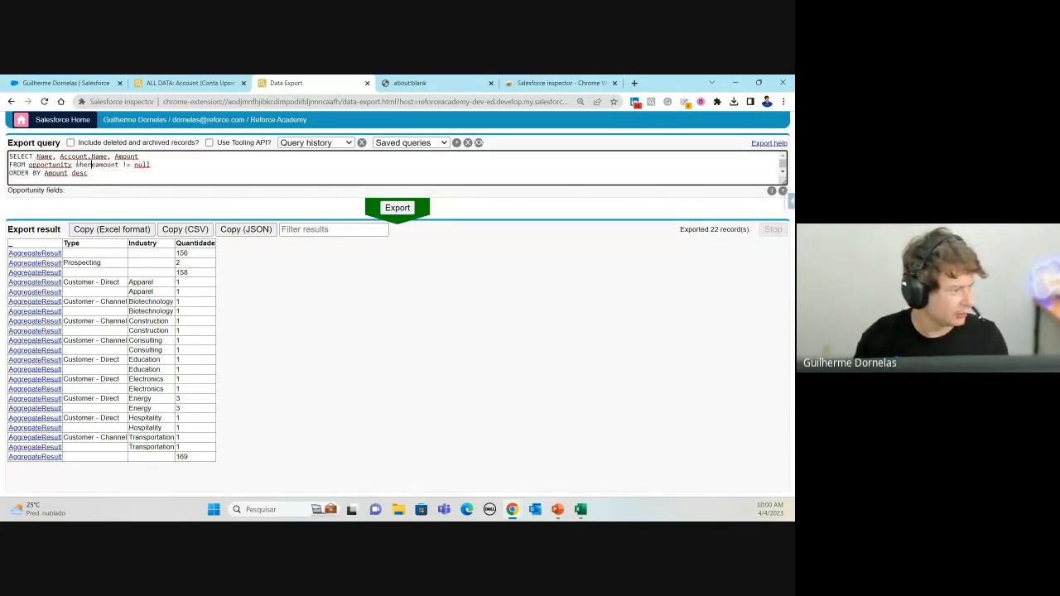
{"action": "left_click", "coordinate": [78, 164]}
{"action": "key", "text": "Return"}
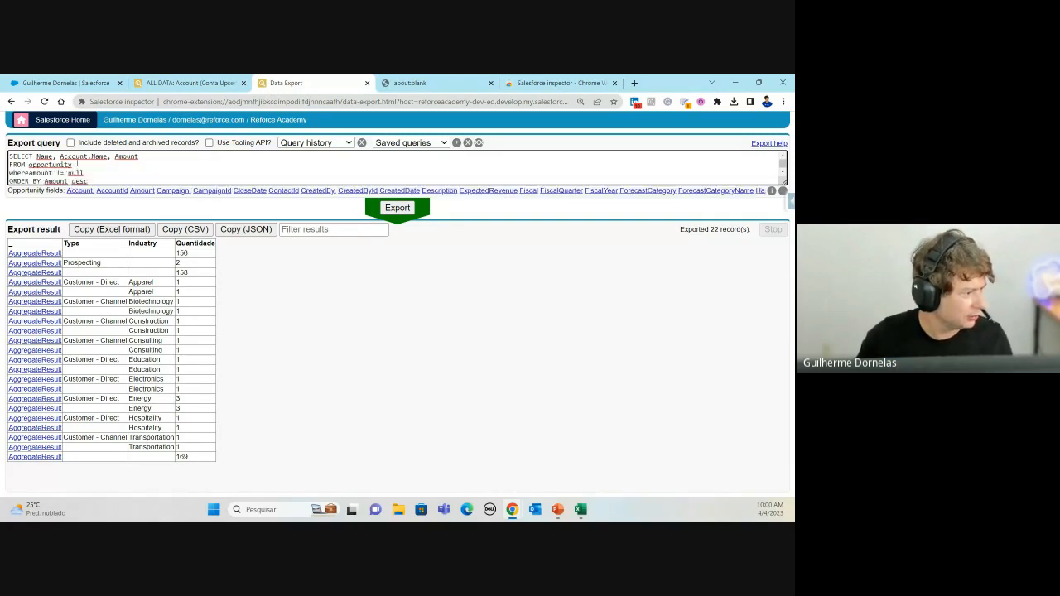
{"action": "key", "text": "Delete"}
{"action": "key", "text": "Delete"}
{"action": "key", "text": "Delete"}
{"action": "key", "text": "Delete"}
{"action": "key", "text": "Delete"}
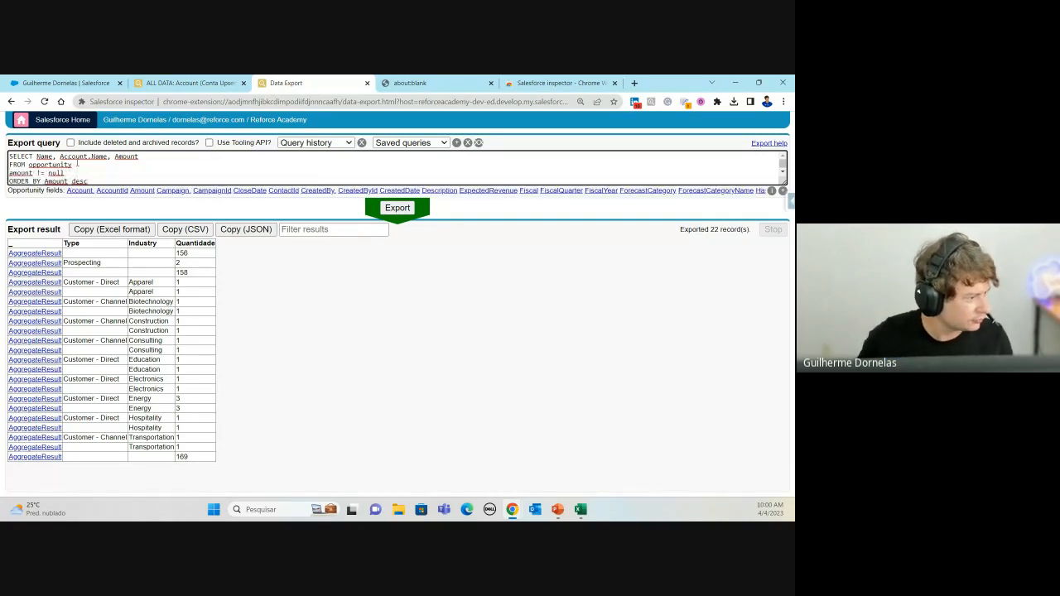
{"action": "type", "text": "W"}
{"action": "key", "text": "BackSpace"}
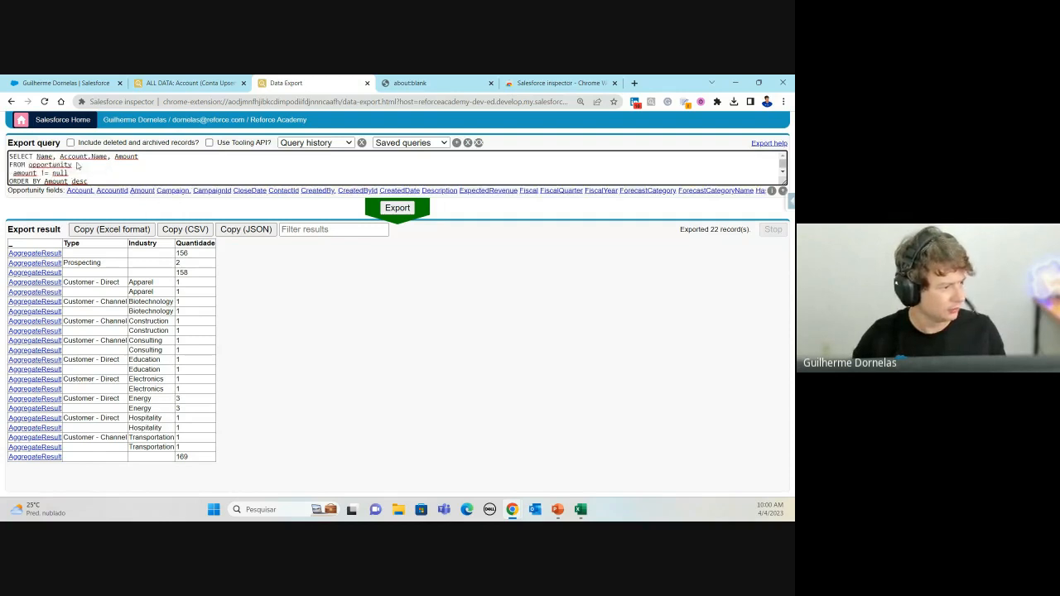
{"action": "type", "text": "WHERE"}
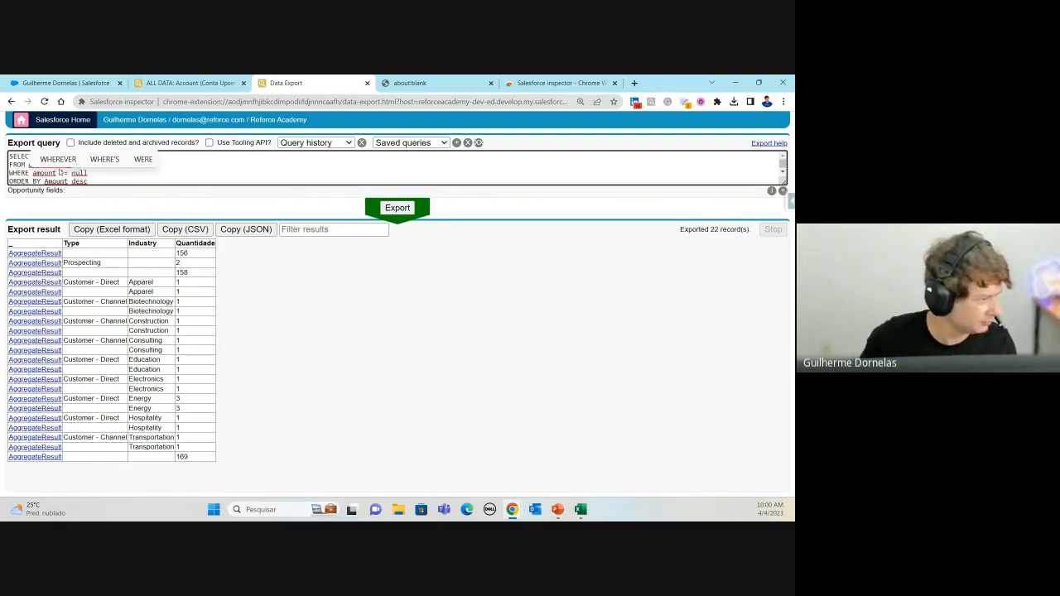
{"action": "left_click", "coordinate": [45, 181]}
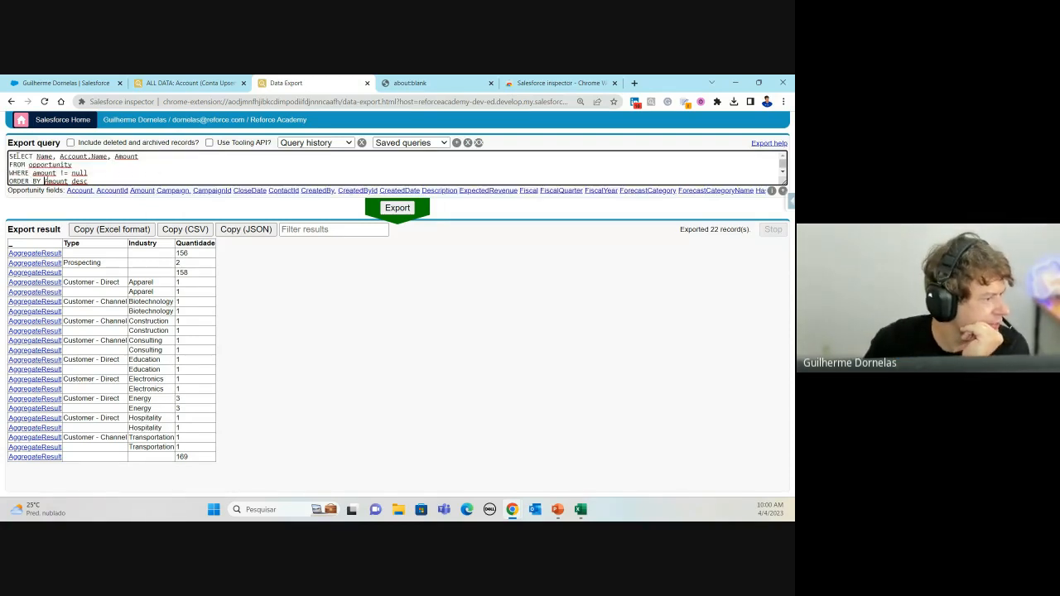
Step: Walk through the SELECT, FROM, amount != null and ORDER BY parts, then export the 35 records
{"action": "left_click", "coordinate": [17, 157]}
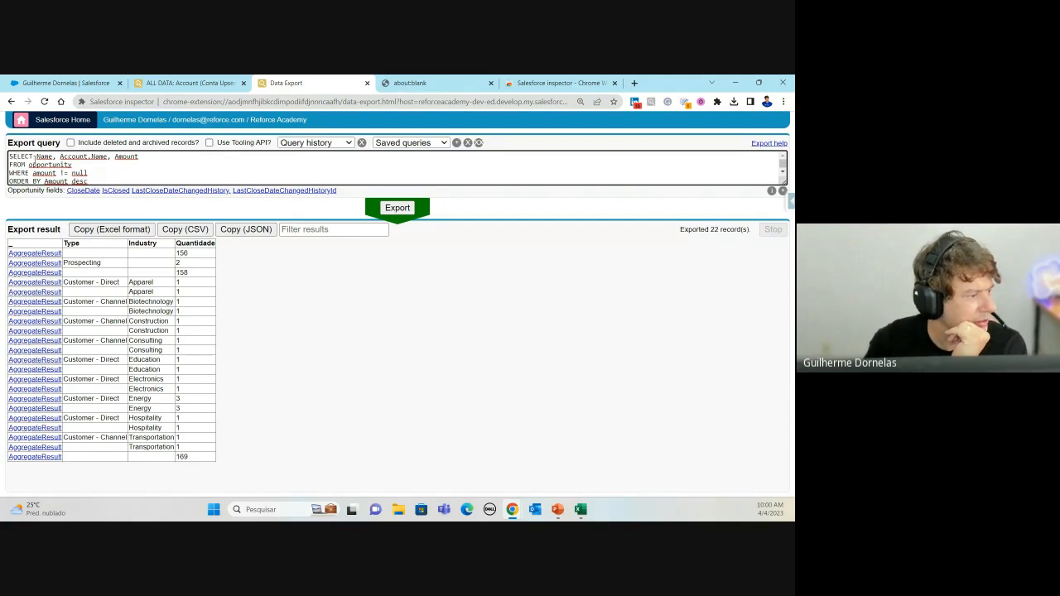
{"action": "left_click_drag", "start_coordinate": [35, 156], "coordinate": [140, 157]}
{"action": "left_click", "coordinate": [141, 158]}
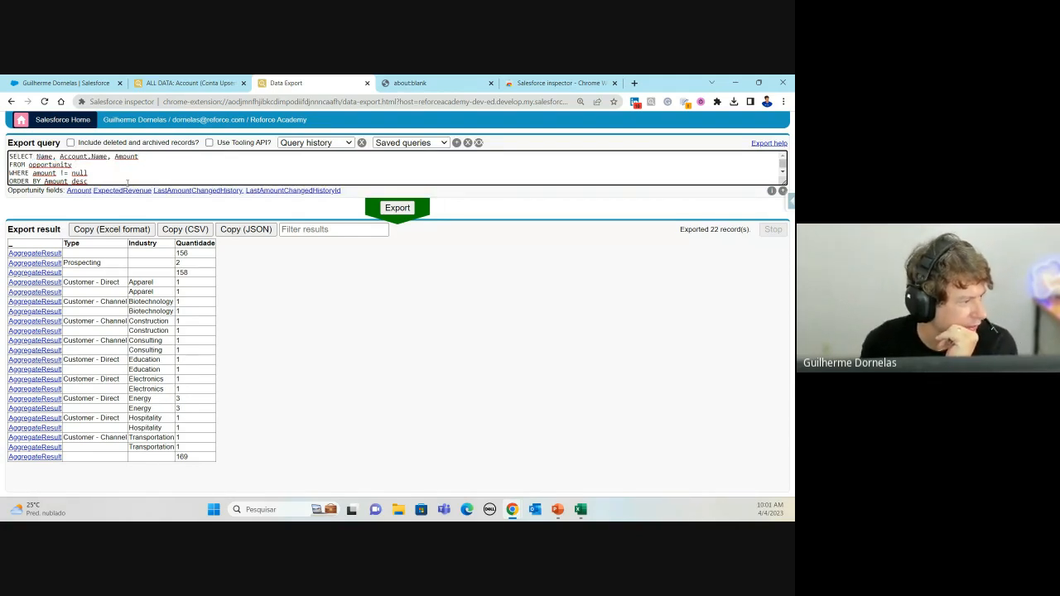
{"action": "double_click", "coordinate": [18, 165]}
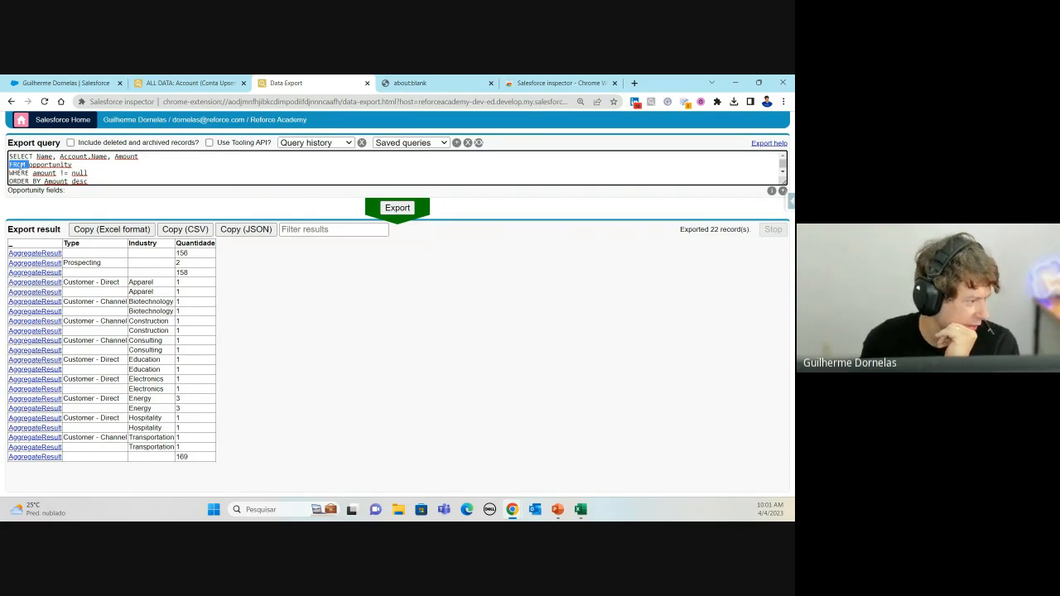
{"action": "double_click", "coordinate": [46, 165]}
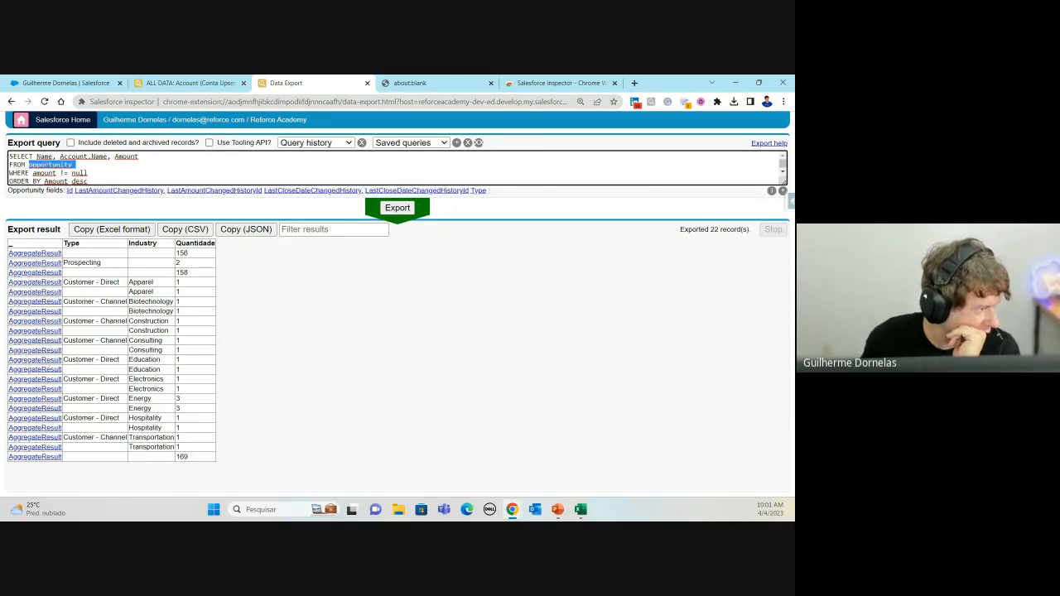
{"action": "double_click", "coordinate": [18, 180]}
{"action": "left_click", "coordinate": [43, 173]}
{"action": "double_click", "coordinate": [58, 173]}
{"action": "left_click", "coordinate": [81, 173]}
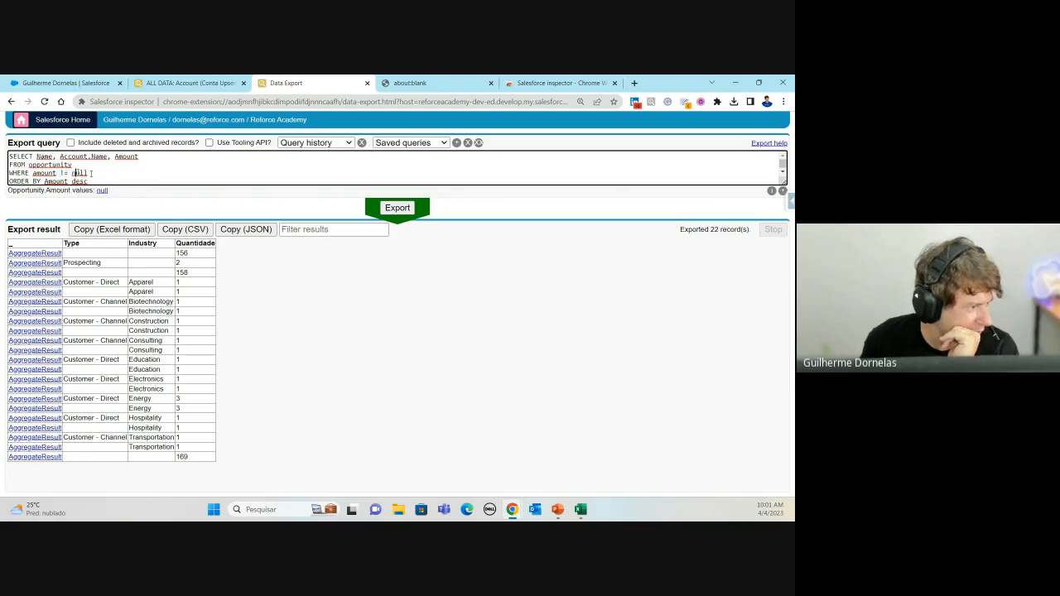
{"action": "double_click", "coordinate": [94, 174]}
{"action": "scroll", "coordinate": [95, 173], "scroll_direction": "down", "scroll_amount": 1}
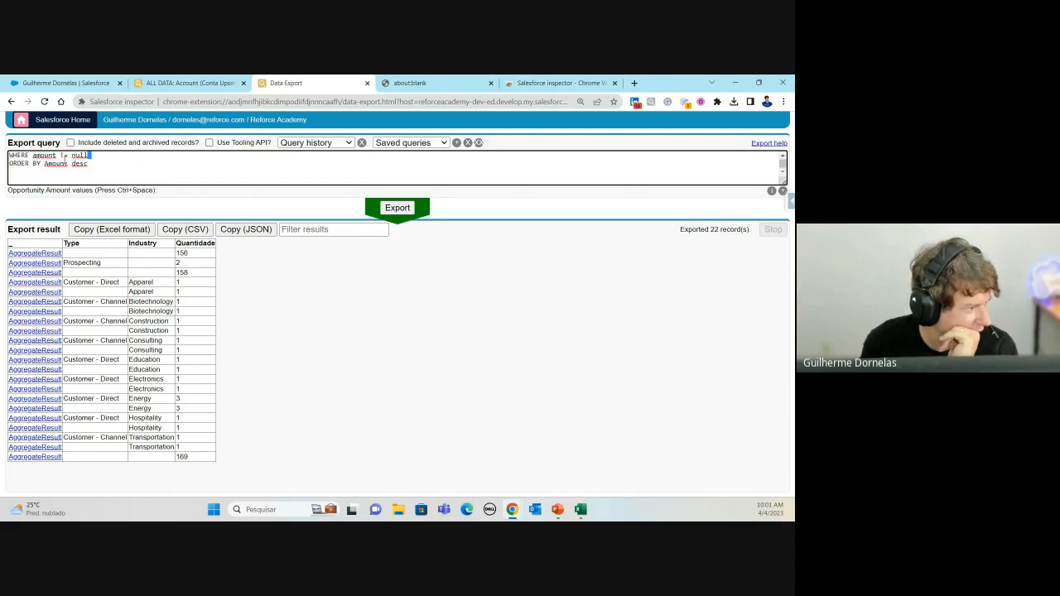
{"action": "left_click", "coordinate": [23, 169]}
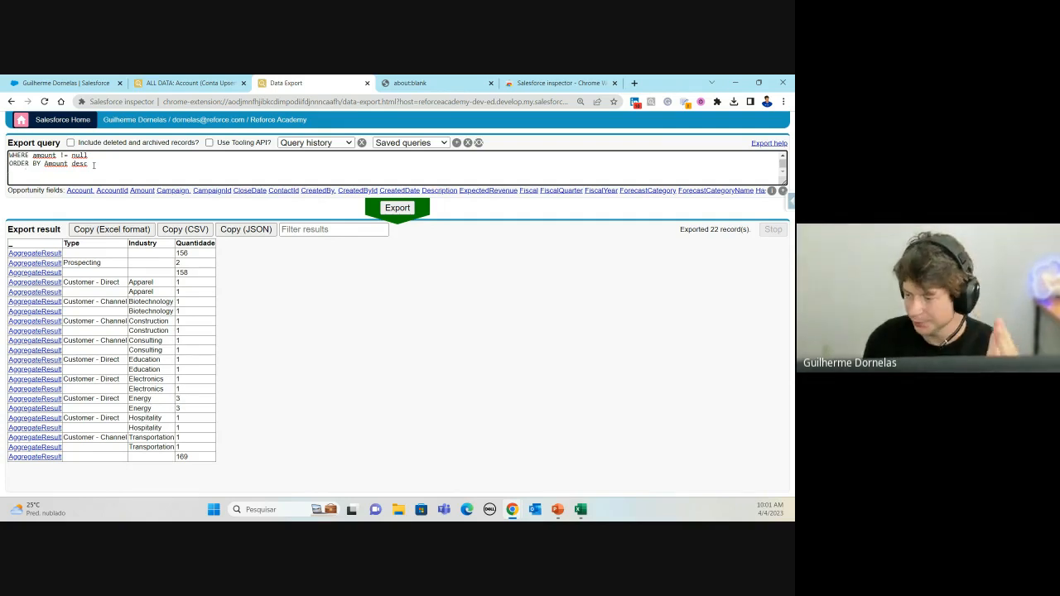
{"action": "scroll", "coordinate": [157, 155], "scroll_direction": "up", "scroll_amount": 1}
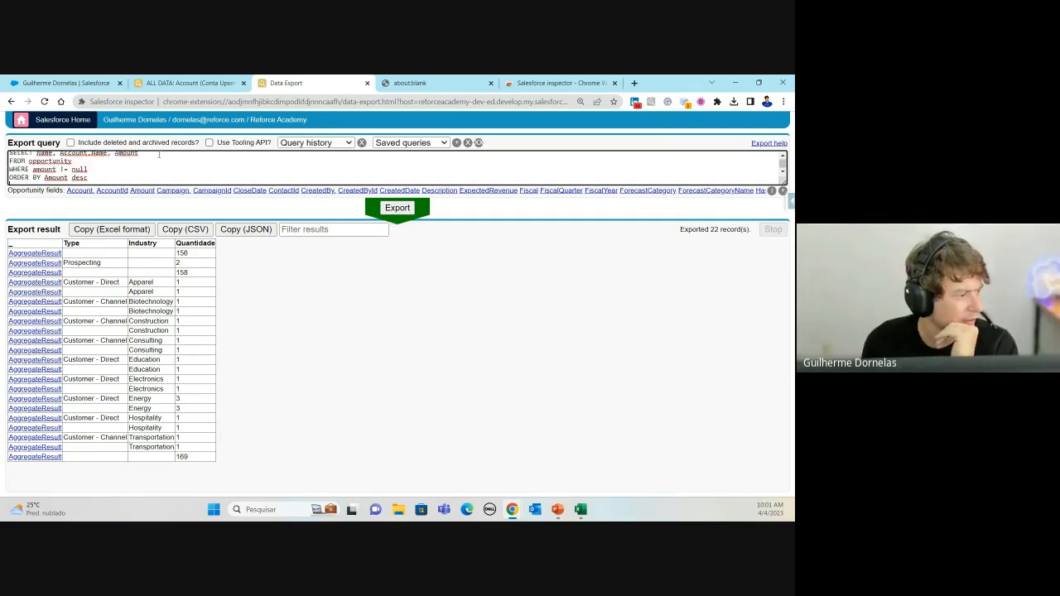
{"action": "left_click", "coordinate": [406, 208]}
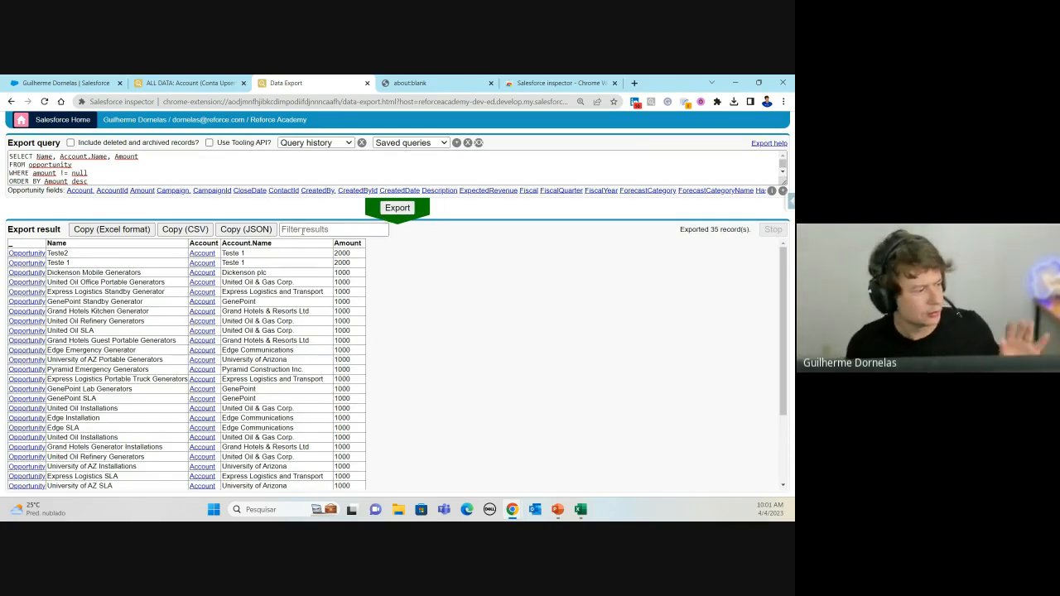
Step: Append CloseDate after Amount in the SELECT list and rerun, showing a CloseDate column
{"action": "left_click", "coordinate": [127, 164]}
{"action": "scroll", "coordinate": [127, 164], "scroll_direction": "down", "scroll_amount": 1}
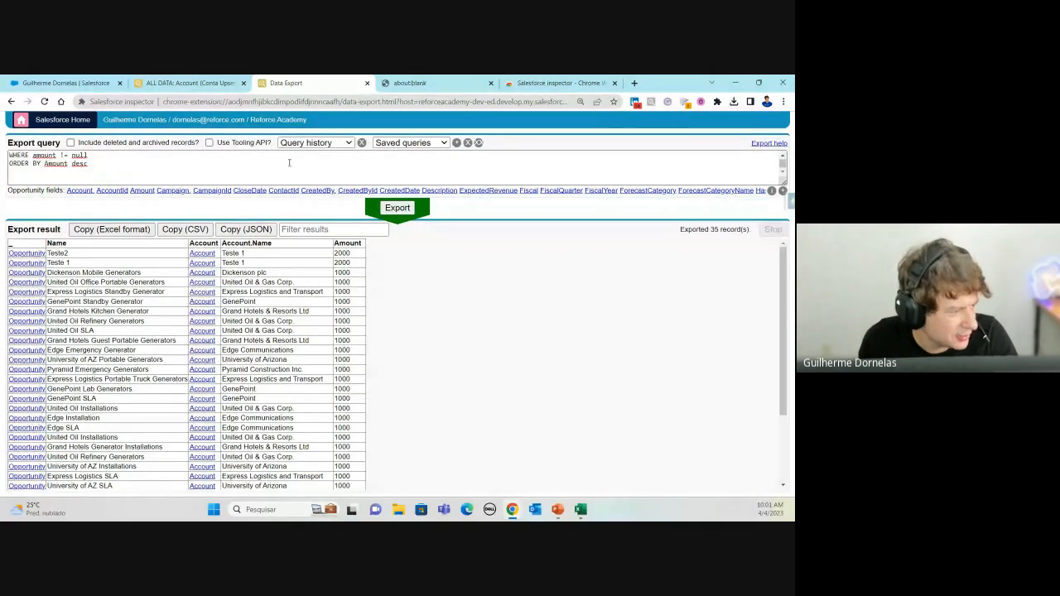
{"action": "scroll", "coordinate": [290, 163], "scroll_direction": "up", "scroll_amount": 1}
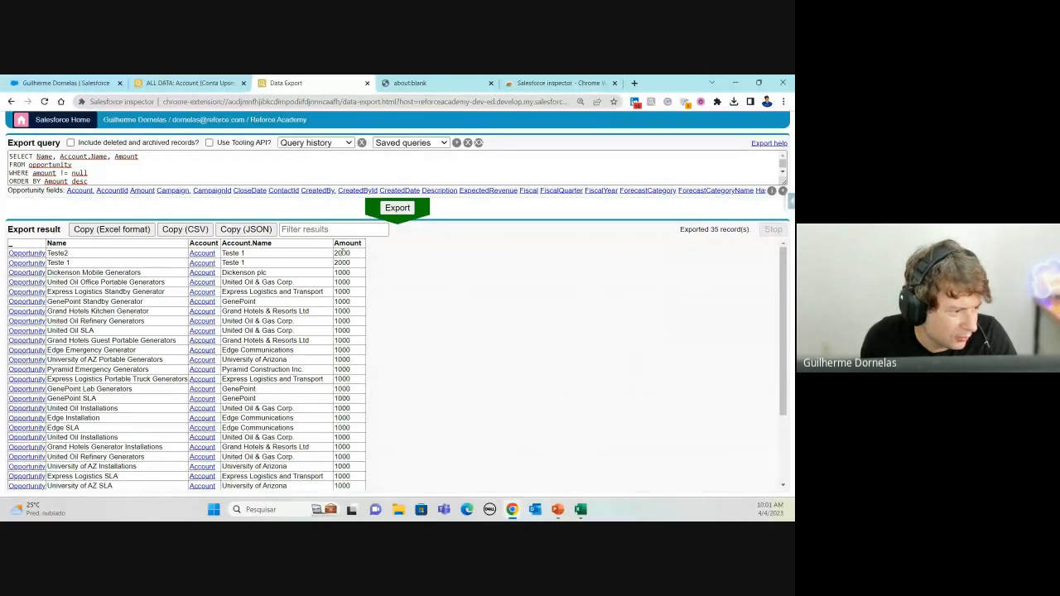
{"action": "left_click_drag", "start_coordinate": [342, 253], "coordinate": [357, 297]}
{"action": "left_click", "coordinate": [357, 296]}
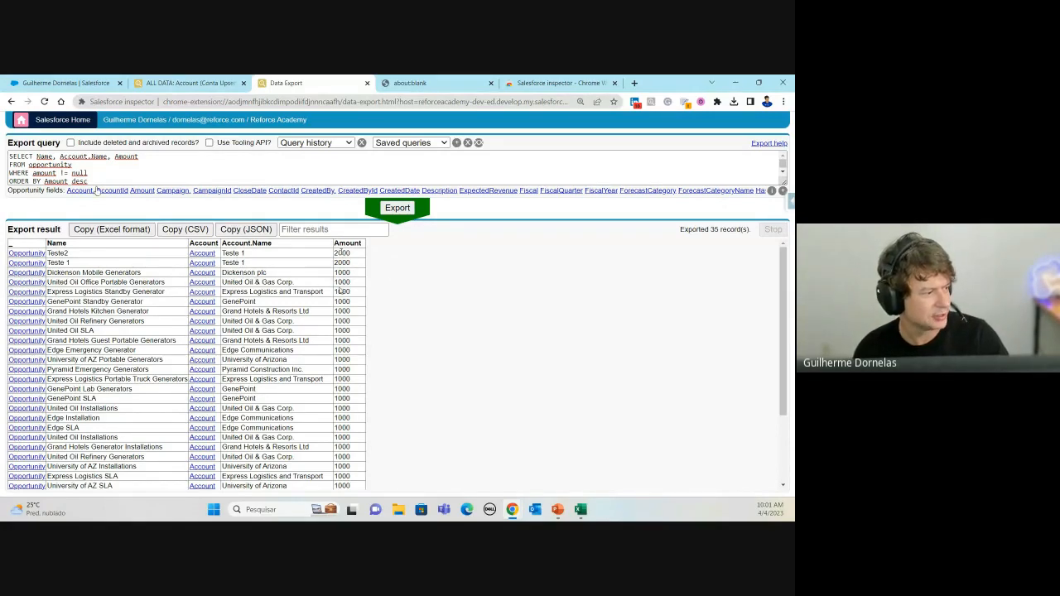
{"action": "left_click_drag", "start_coordinate": [36, 157], "coordinate": [62, 156]}
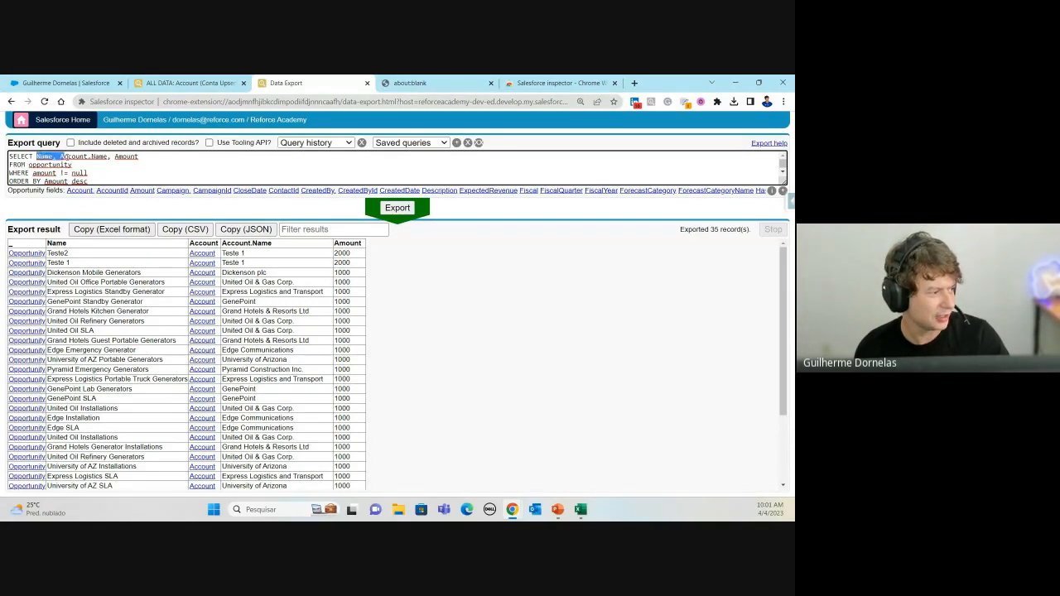
{"action": "left_click", "coordinate": [150, 155]}
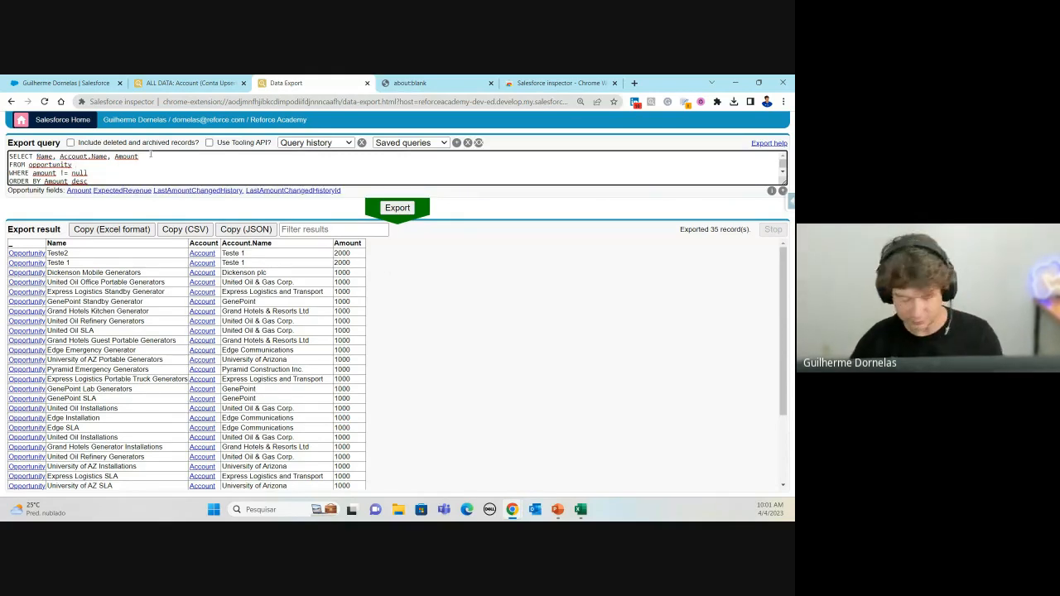
{"action": "type", "text": ", CLOS"}
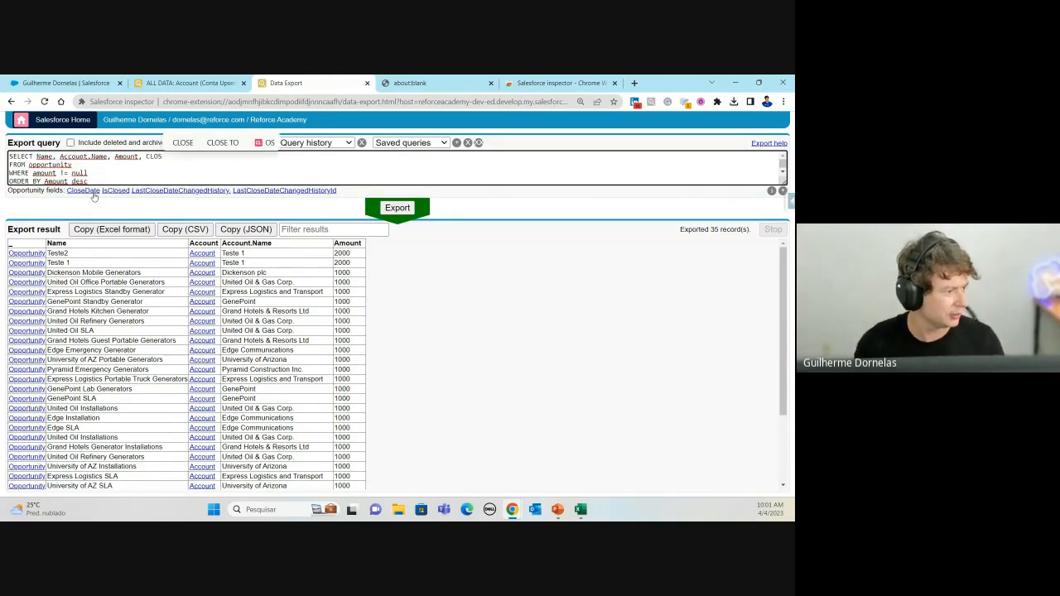
{"action": "left_click", "coordinate": [92, 193]}
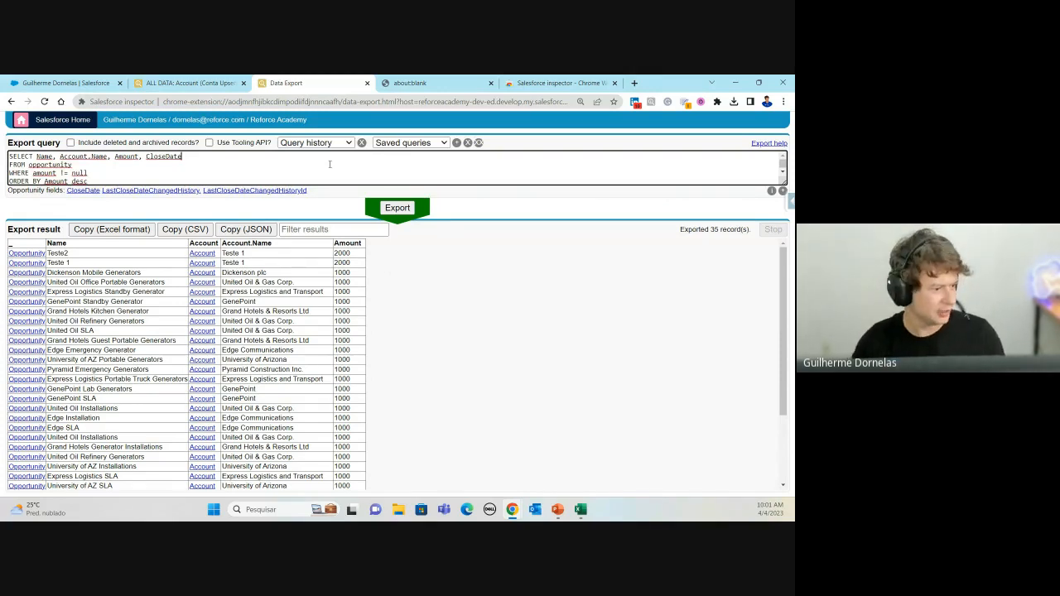
{"action": "left_click", "coordinate": [397, 208]}
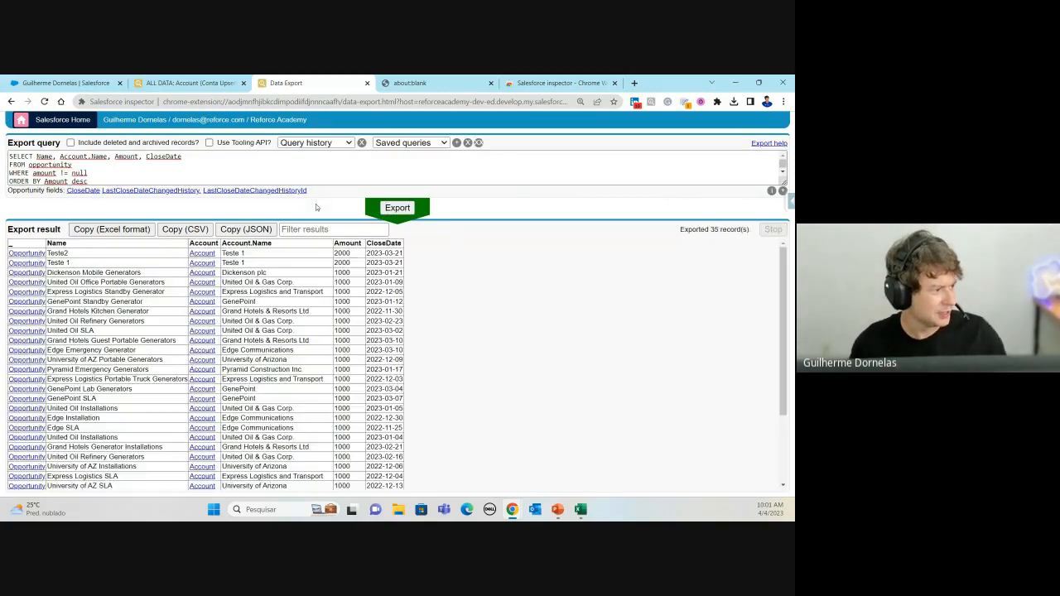
{"action": "left_click", "coordinate": [61, 172]}
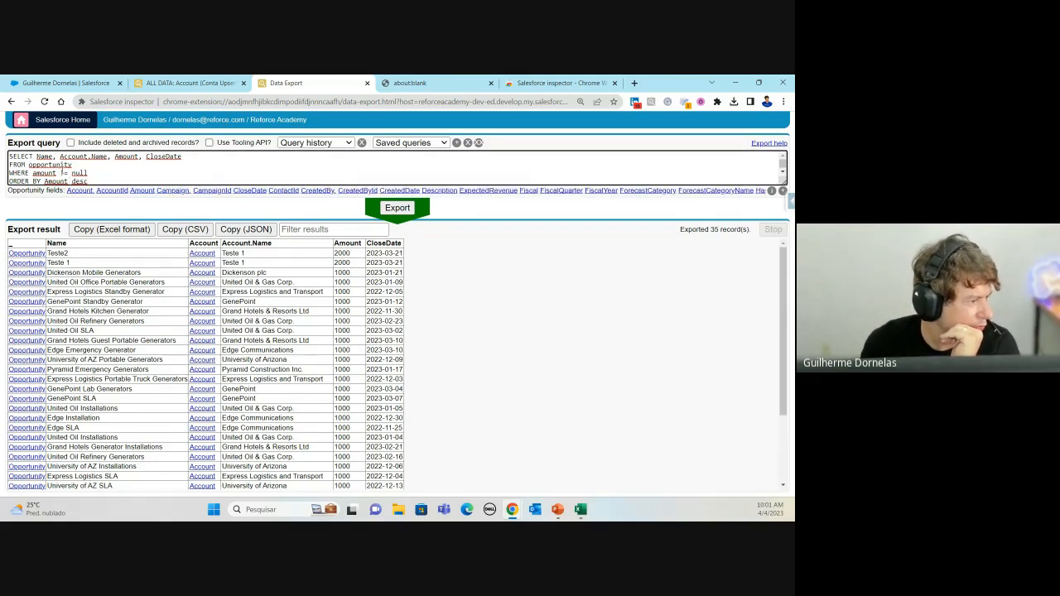
{"action": "double_click", "coordinate": [62, 172]}
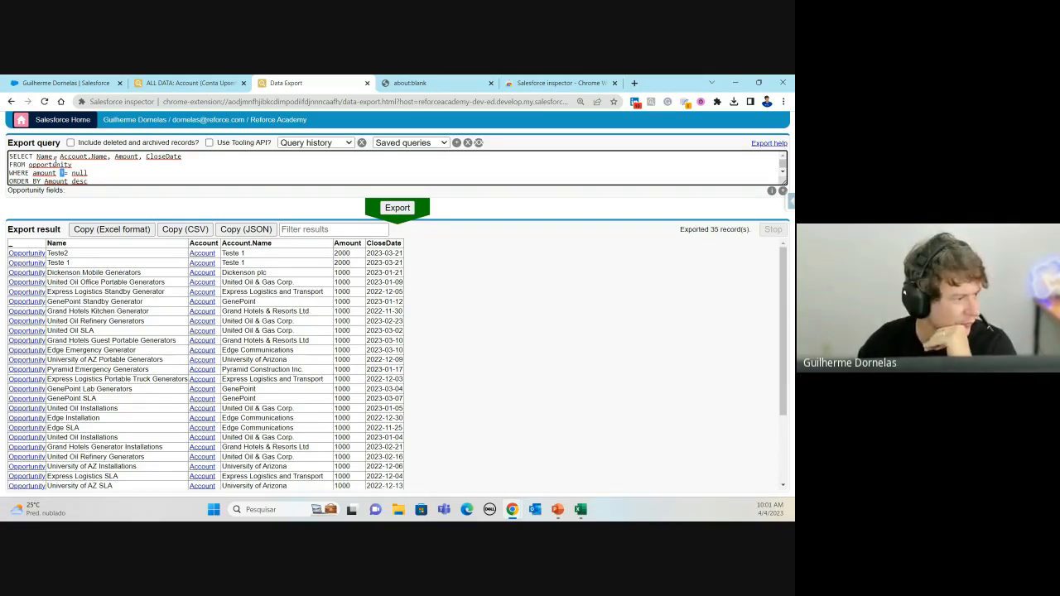
{"action": "key", "text": "BackSpace"}
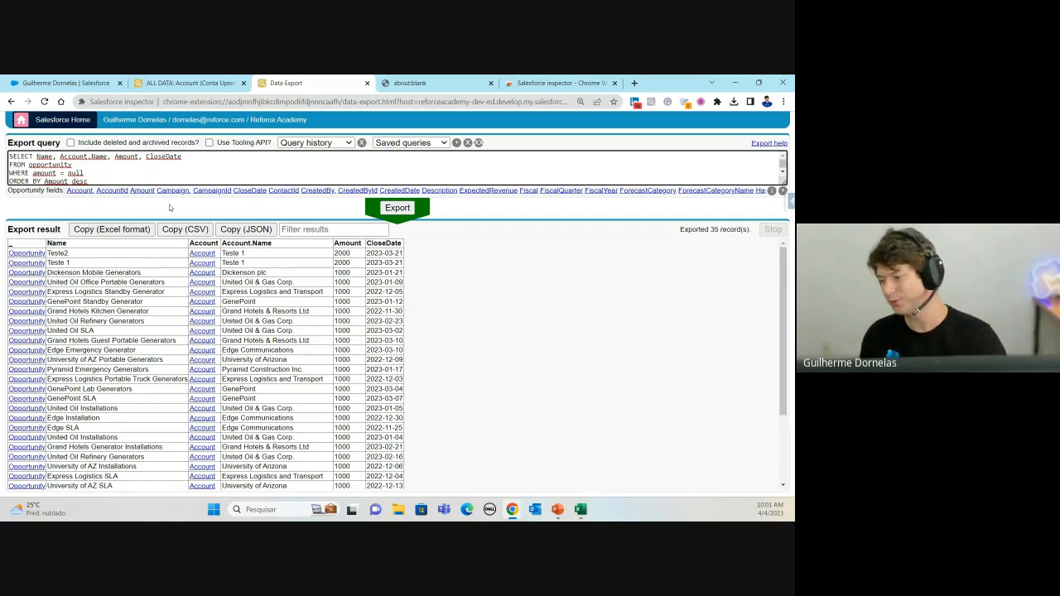
{"action": "scroll", "coordinate": [63, 181], "scroll_direction": "down", "scroll_amount": 1}
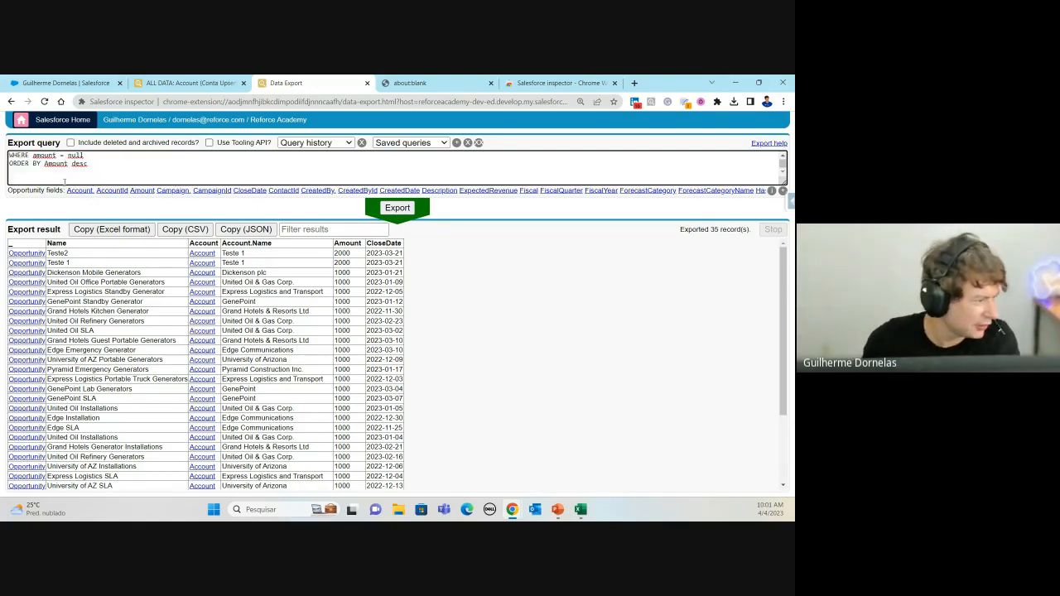
{"action": "left_click_drag", "start_coordinate": [94, 166], "coordinate": [9, 164]}
{"action": "key", "text": "BackSpace"}
{"action": "key", "text": "BackSpace"}
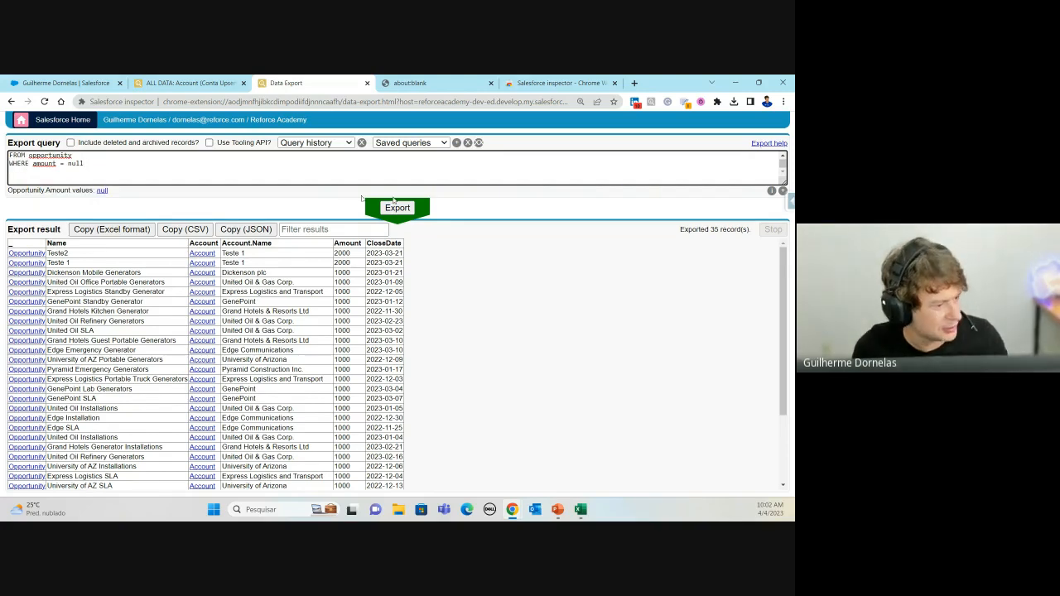
{"action": "key", "text": "ctrl+Return"}
{"action": "scroll", "coordinate": [178, 175], "scroll_direction": "up", "scroll_amount": 1}
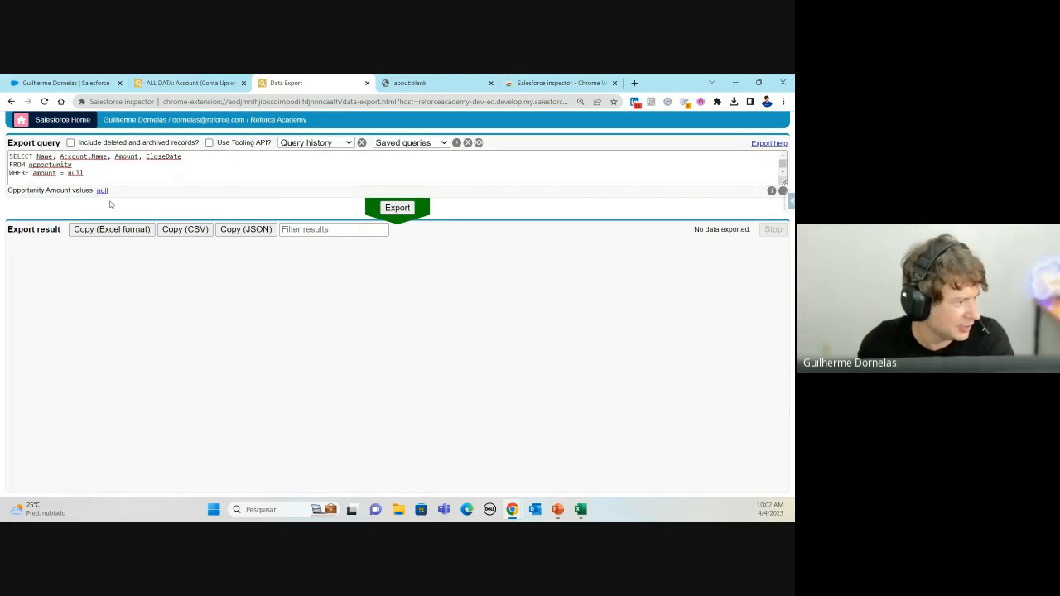
{"action": "key", "text": "ctrl+z"}
{"action": "key", "text": "ctrl+z"}
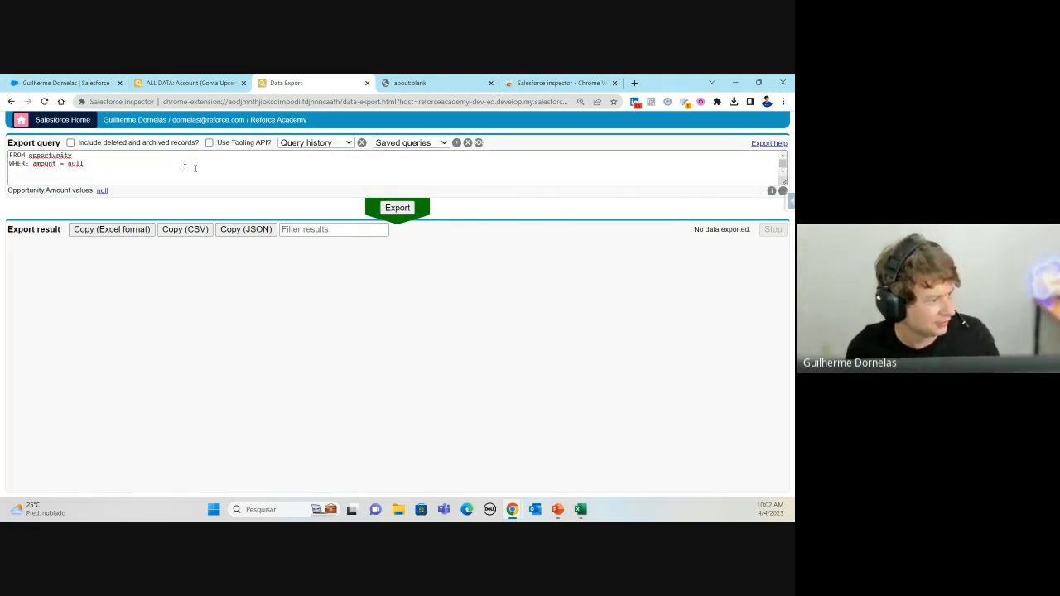
{"action": "left_click", "coordinate": [118, 180]}
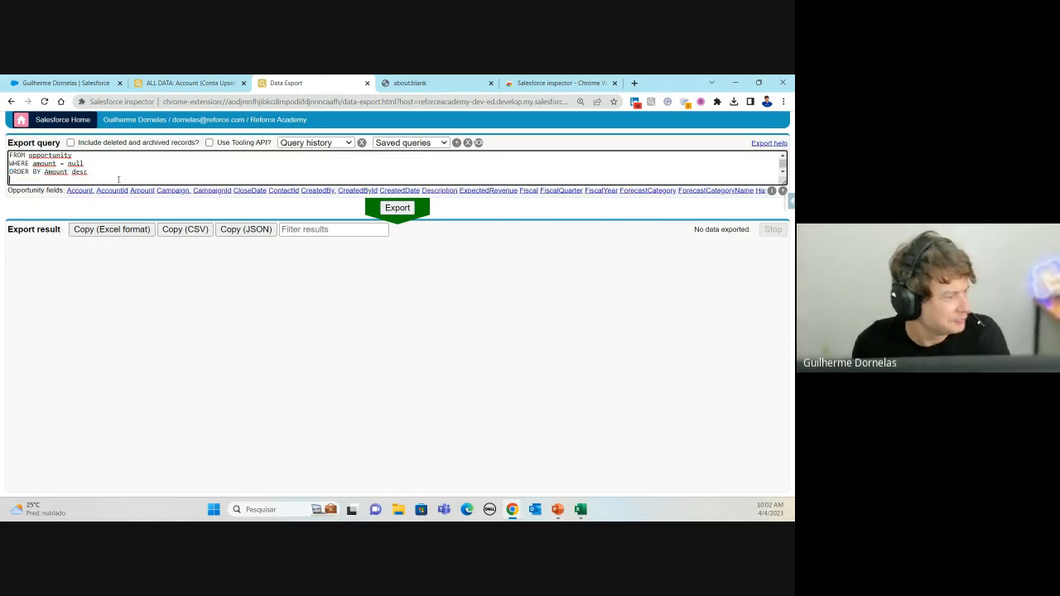
{"action": "left_click", "coordinate": [42, 164]}
{"action": "left_click", "coordinate": [70, 164]}
{"action": "scroll", "coordinate": [115, 174], "scroll_direction": "up", "scroll_amount": 1}
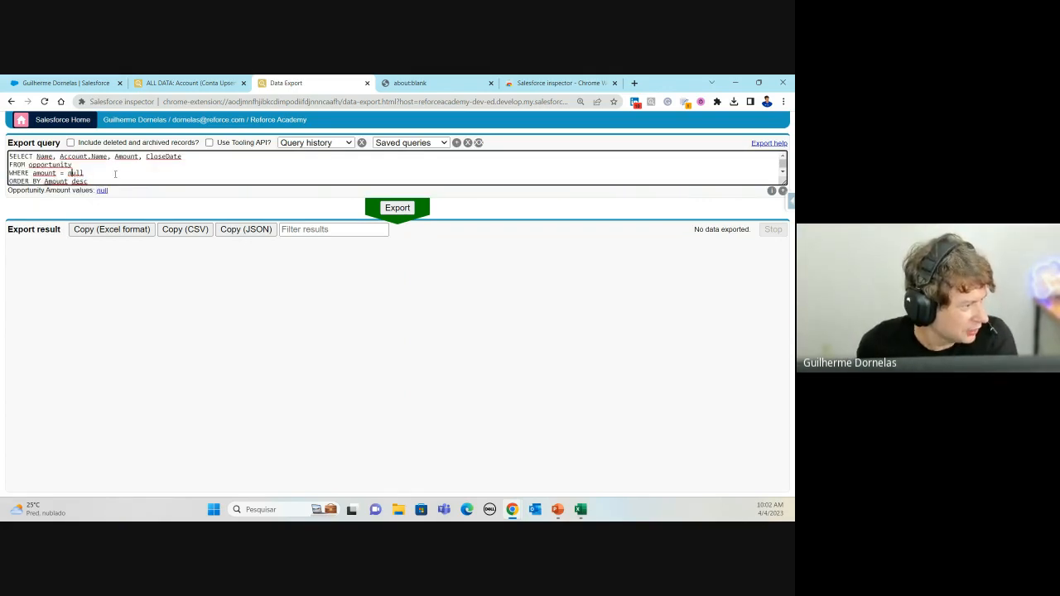
{"action": "left_click", "coordinate": [62, 173]}
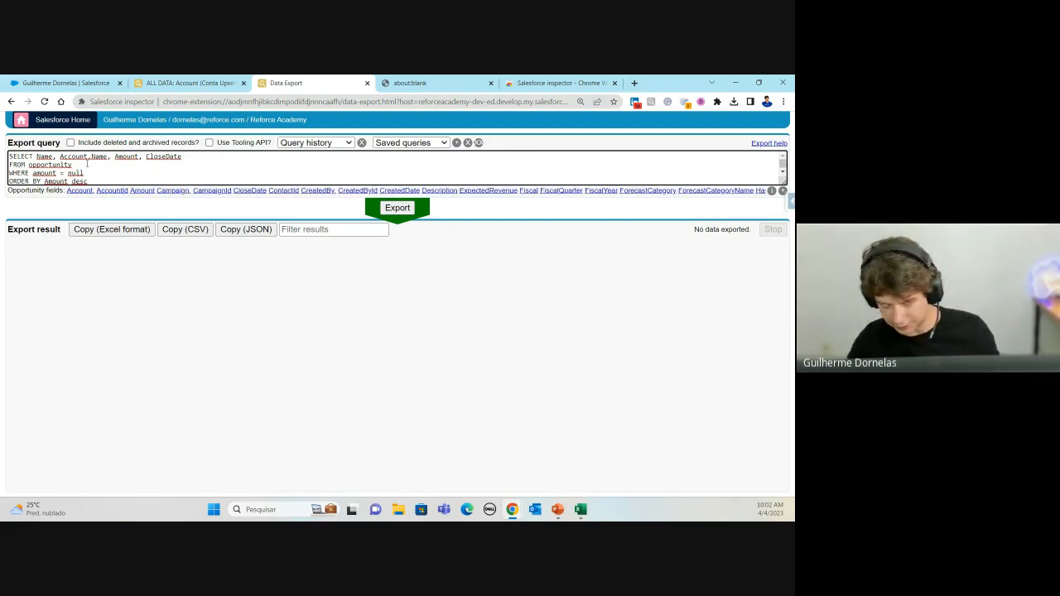
{"action": "key", "text": "BackSpace"}
{"action": "type", "text": "<>"}
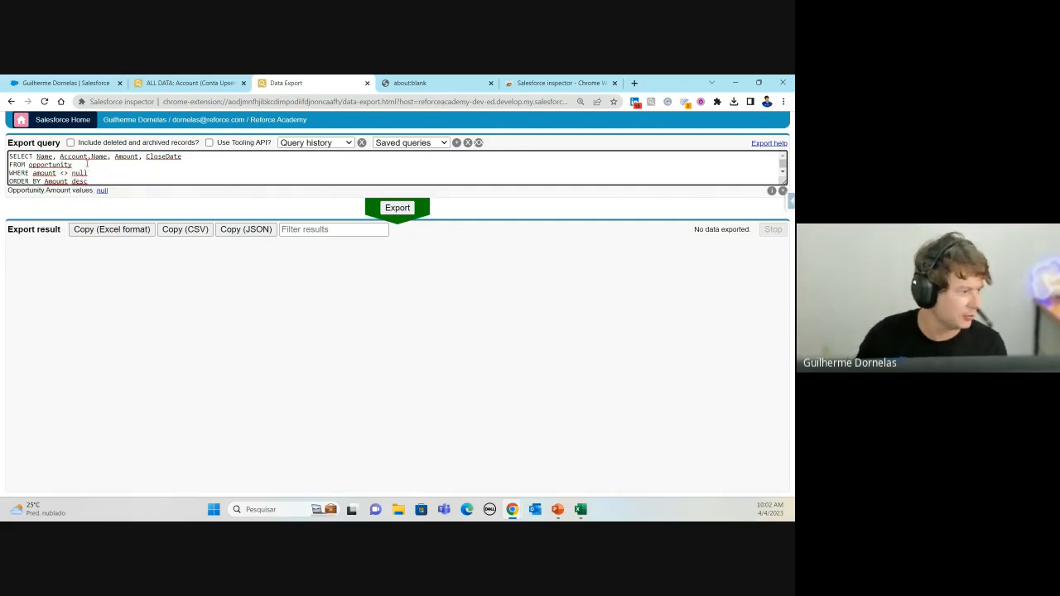
{"action": "left_click", "coordinate": [398, 208]}
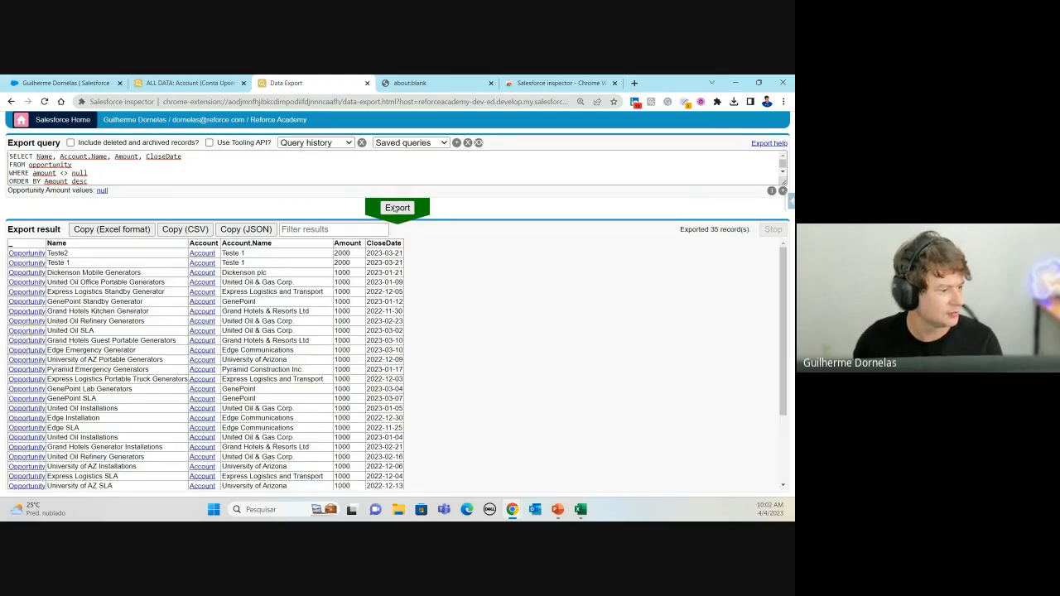
{"action": "scroll", "coordinate": [334, 358], "scroll_direction": "down", "scroll_amount": 2}
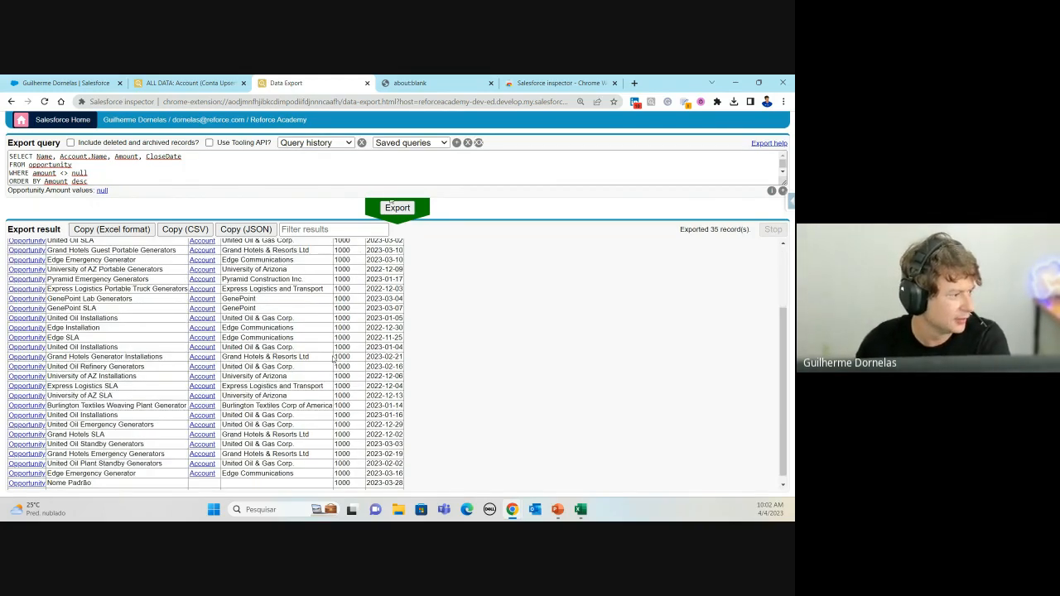
{"action": "scroll", "coordinate": [334, 359], "scroll_direction": "up", "scroll_amount": 2}
{"action": "left_click", "coordinate": [74, 173]}
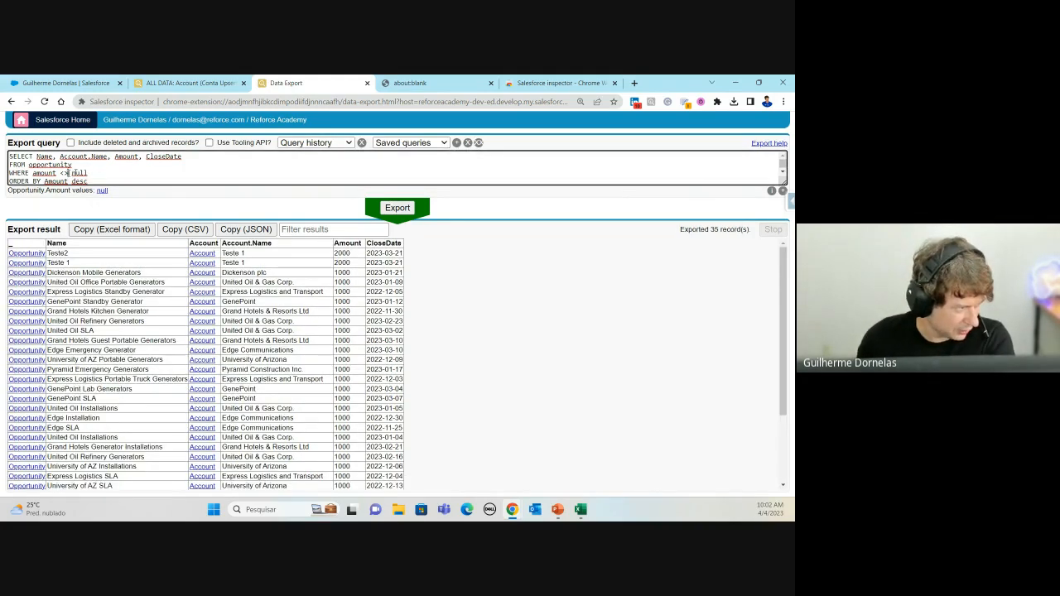
{"action": "key", "text": "BackSpace"}
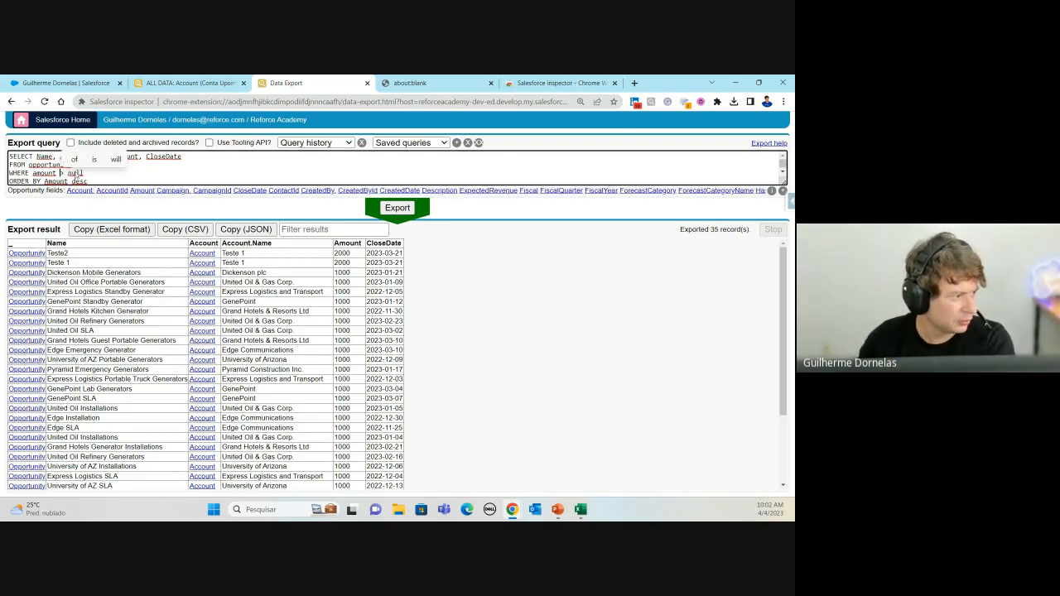
{"action": "scroll", "coordinate": [244, 409], "scroll_direction": "down", "scroll_amount": 1}
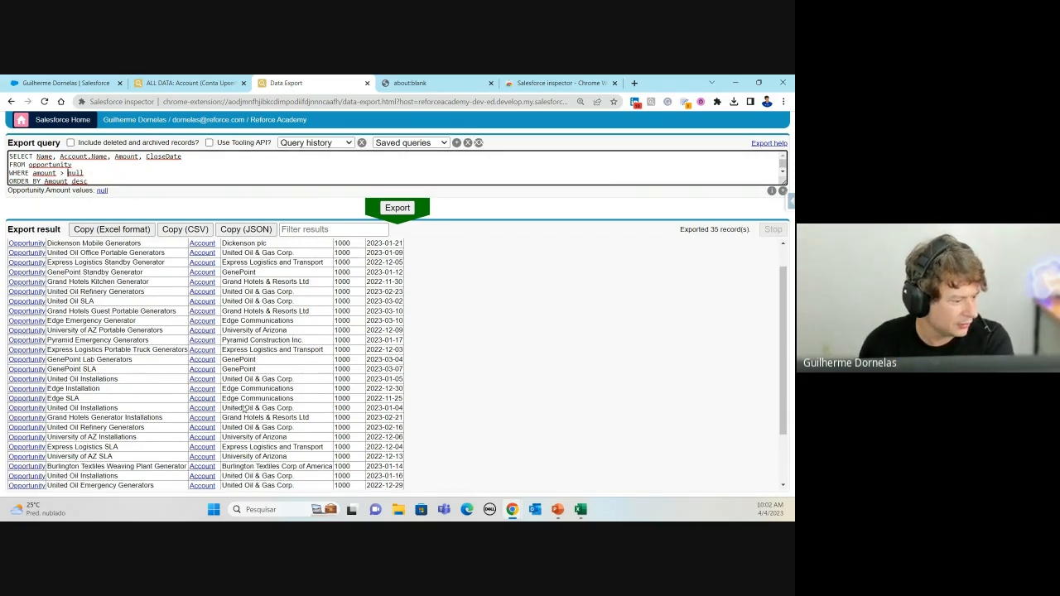
{"action": "scroll", "coordinate": [318, 251], "scroll_direction": "up", "scroll_amount": 1}
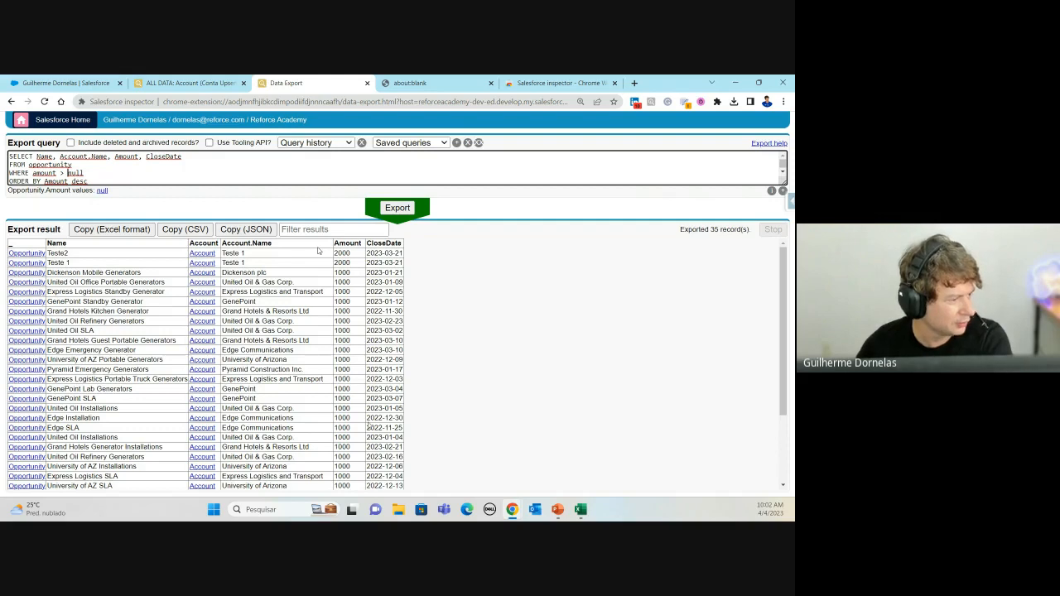
{"action": "type", "text": "1"}
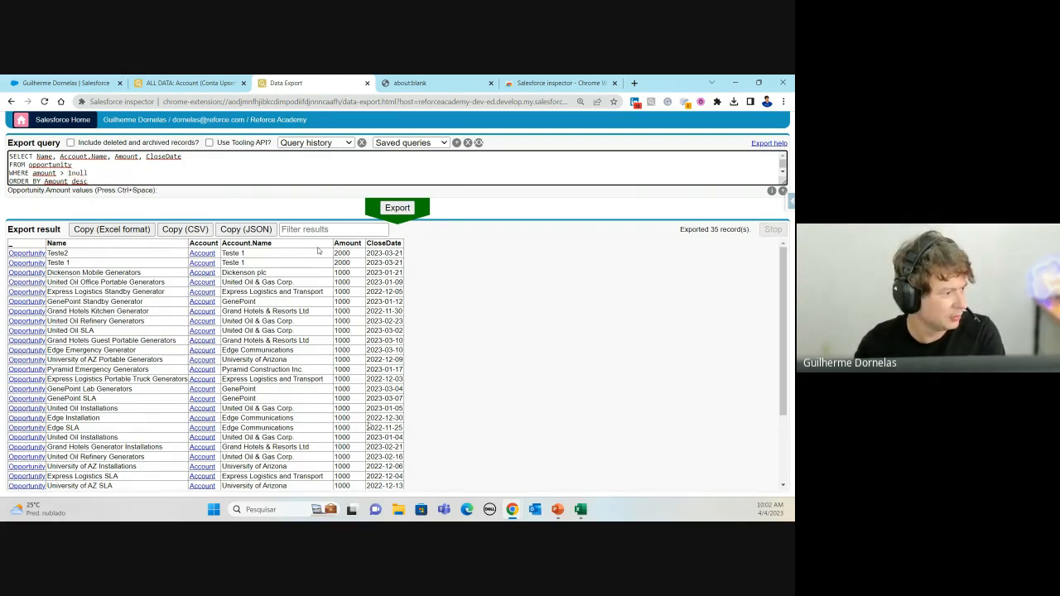
{"action": "type", "text": "000"}
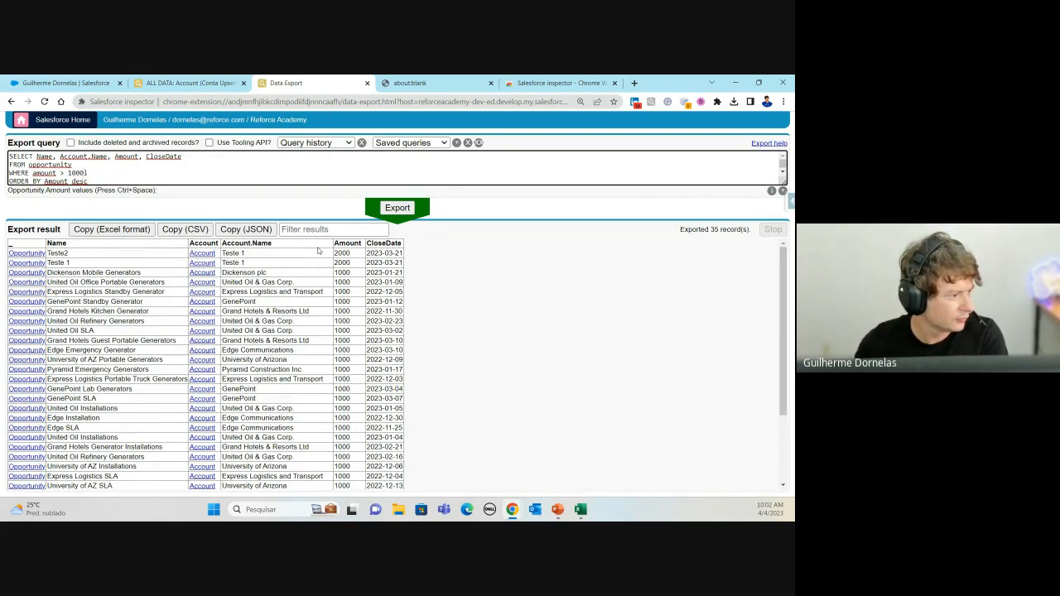
{"action": "key", "text": "Delete"}
{"action": "left_click", "coordinate": [401, 211]}
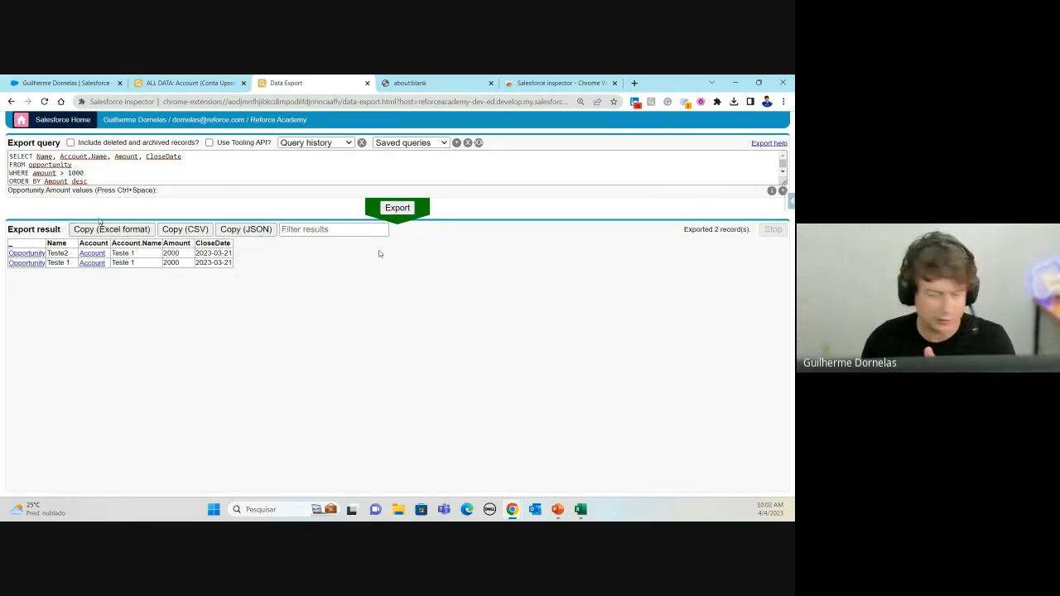
{"action": "scroll", "coordinate": [106, 167], "scroll_direction": "down", "scroll_amount": 1}
{"action": "scroll", "coordinate": [83, 168], "scroll_direction": "up", "scroll_amount": 1}
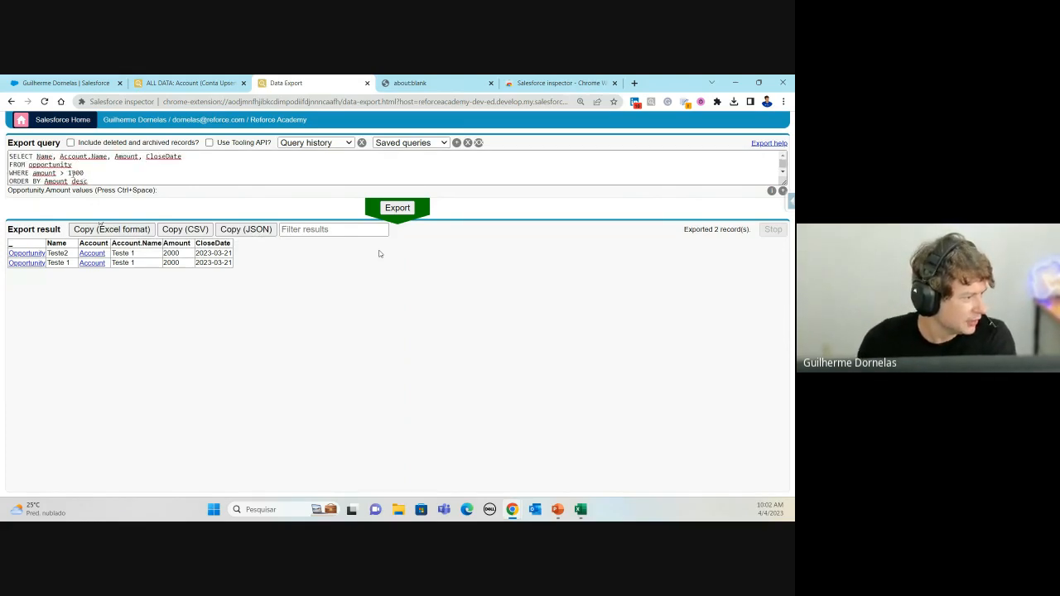
{"action": "left_click", "coordinate": [62, 172]}
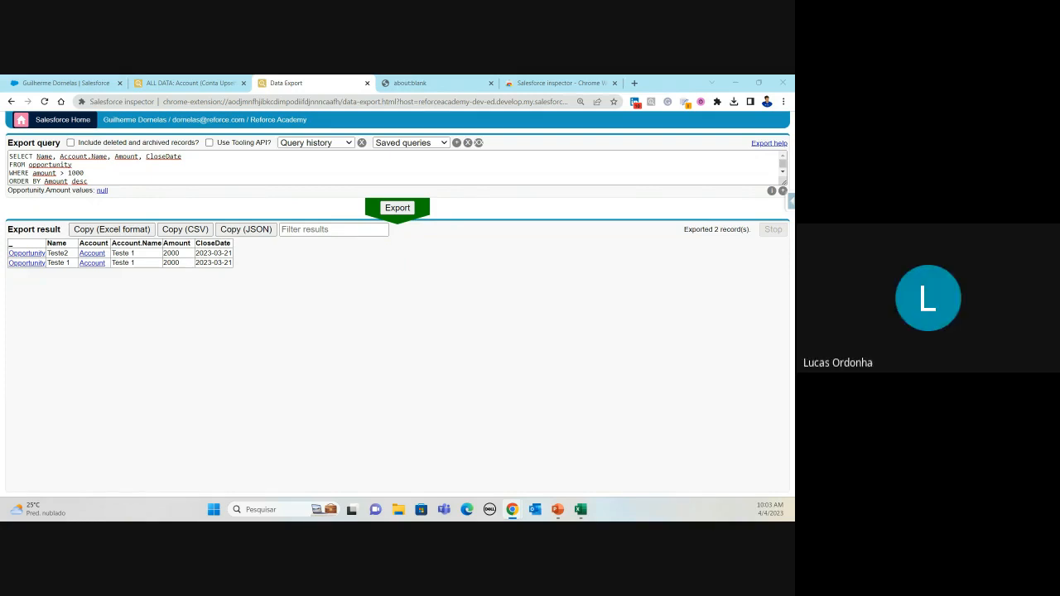
Step: Change the filter to amount >= 1000 and rerun the export
{"action": "left_click", "coordinate": [152, 169]}
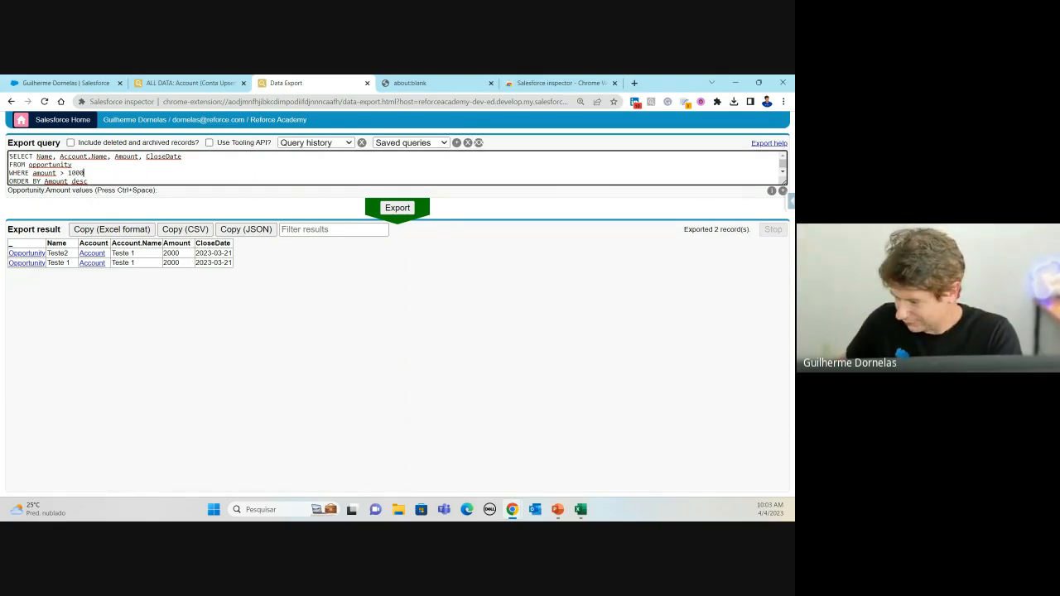
{"action": "left_click", "coordinate": [66, 172]}
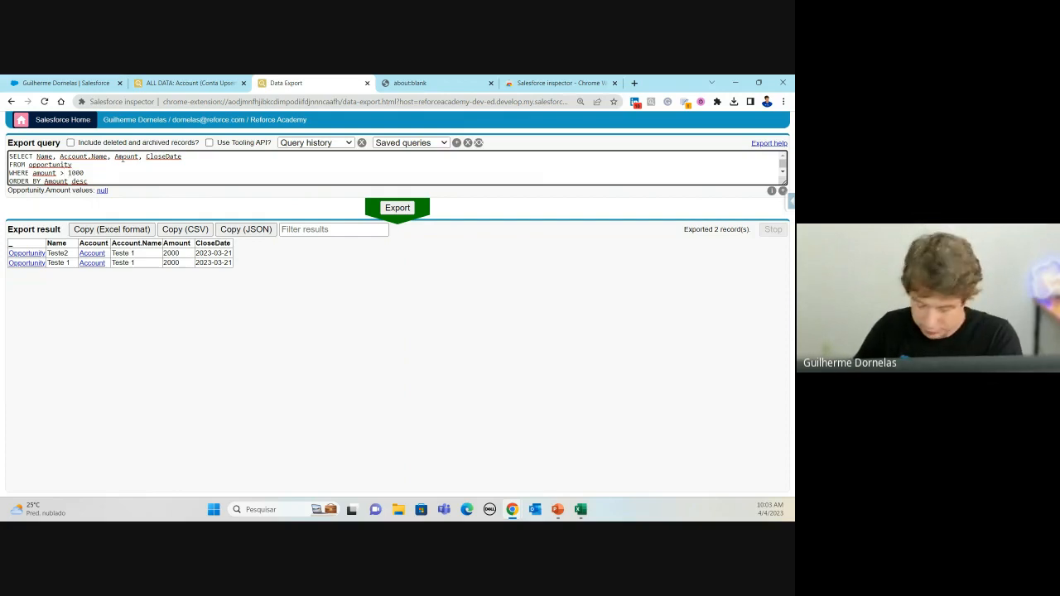
{"action": "type", "text": "="}
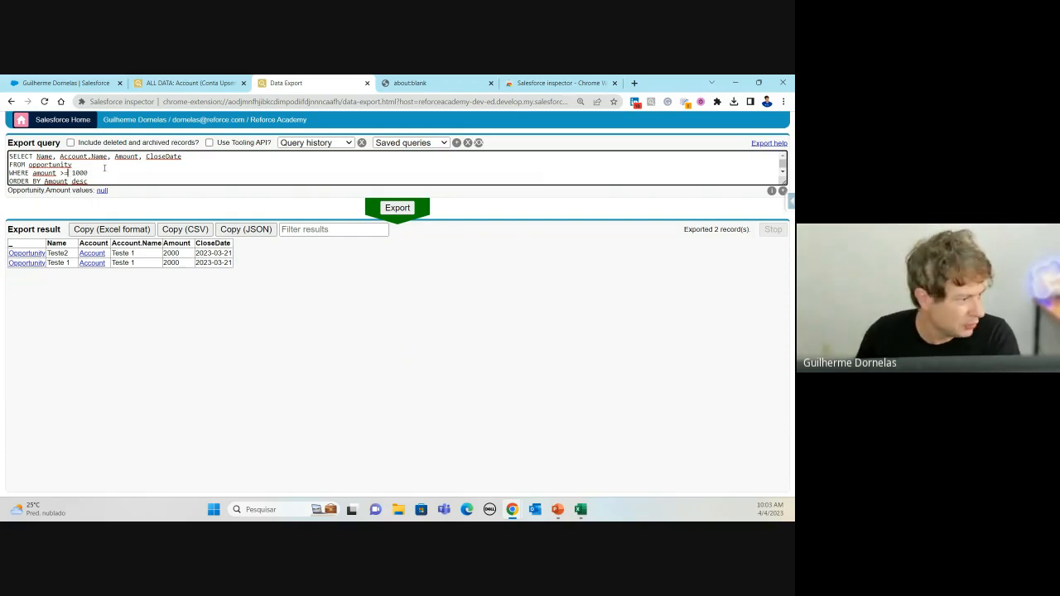
{"action": "left_click", "coordinate": [412, 214]}
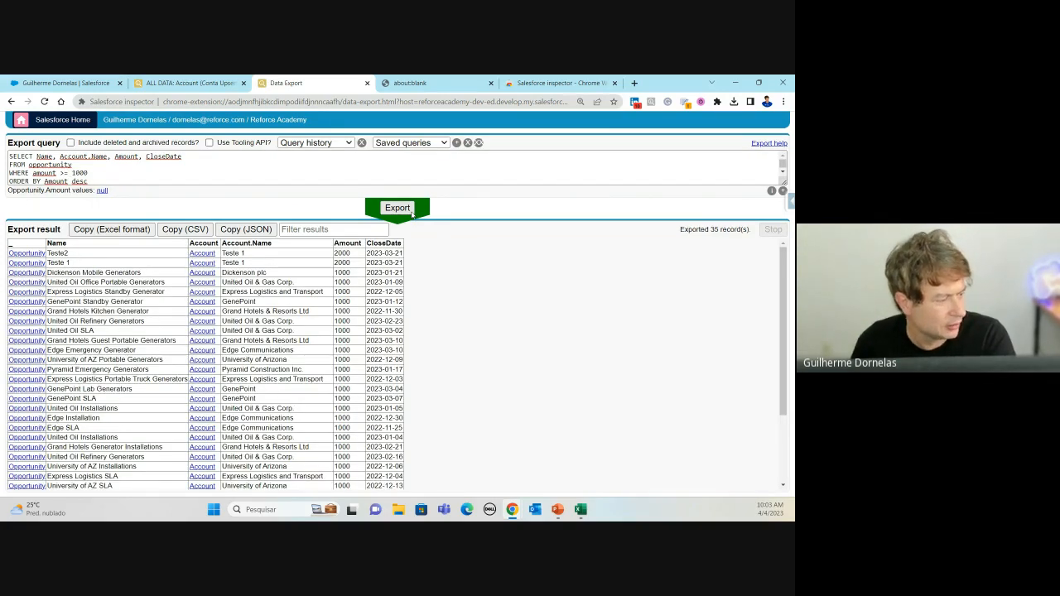
Step: Switch the sort from desc to asc and rerun, listing amounts from 1000 up to 2000
{"action": "left_click", "coordinate": [96, 181]}
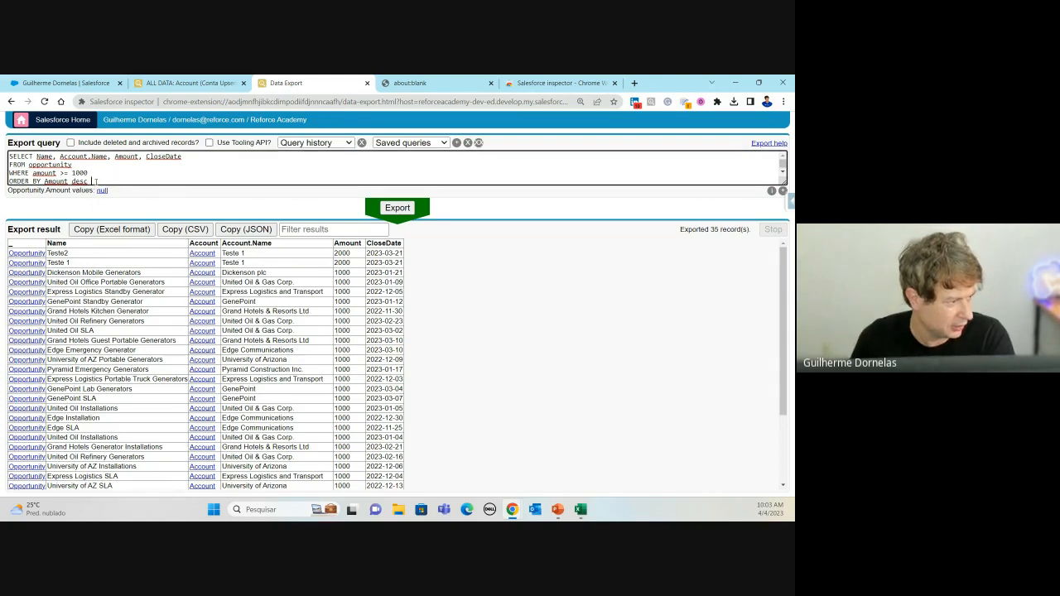
{"action": "scroll", "coordinate": [96, 181], "scroll_direction": "down", "scroll_amount": 1}
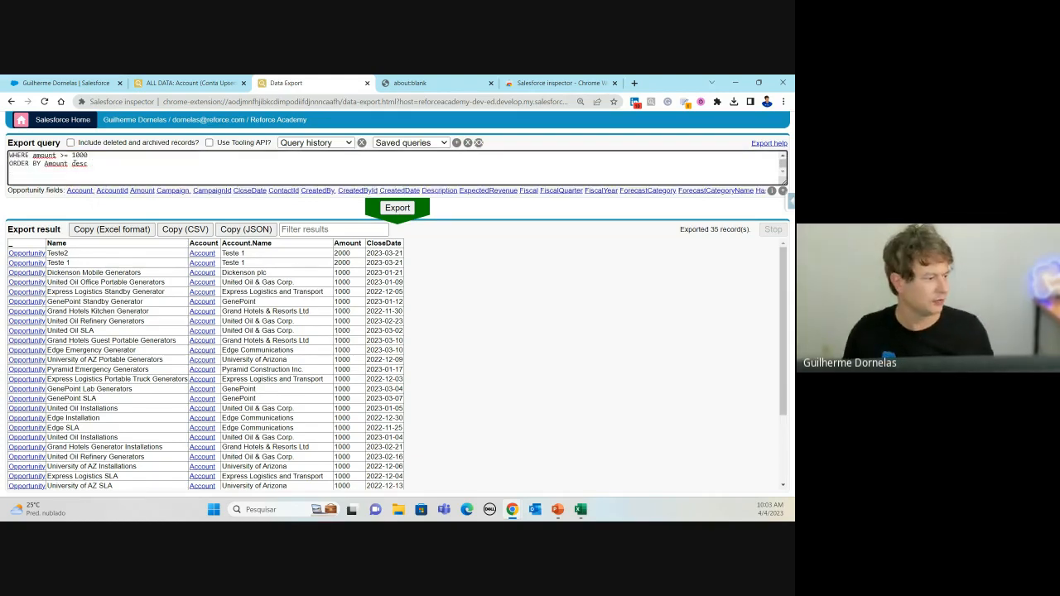
{"action": "scroll", "coordinate": [77, 164], "scroll_direction": "up", "scroll_amount": 1}
{"action": "double_click", "coordinate": [80, 180]}
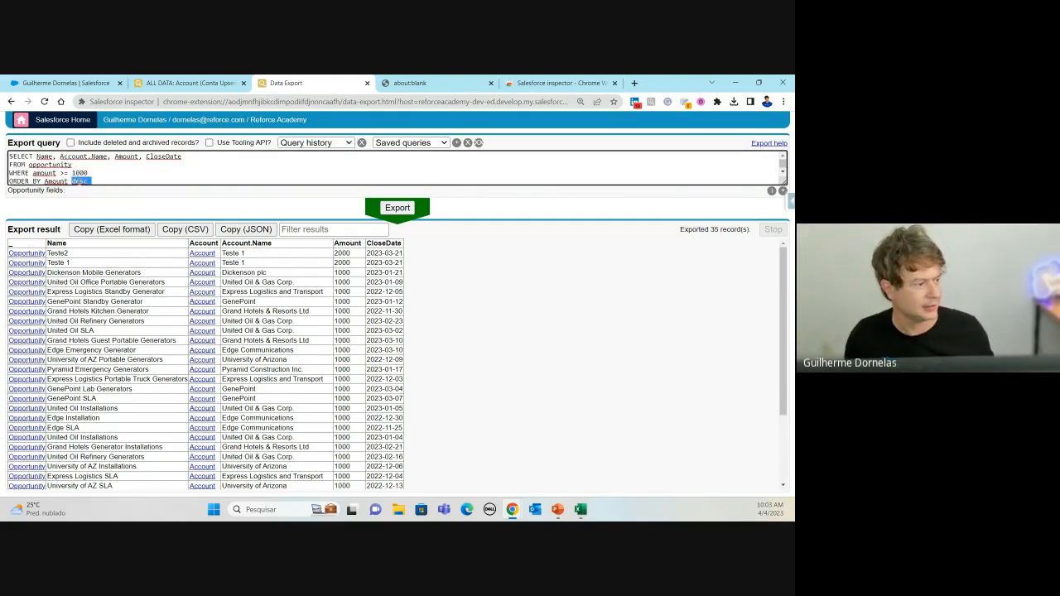
{"action": "type", "text": "asc"}
{"action": "left_click", "coordinate": [397, 208]}
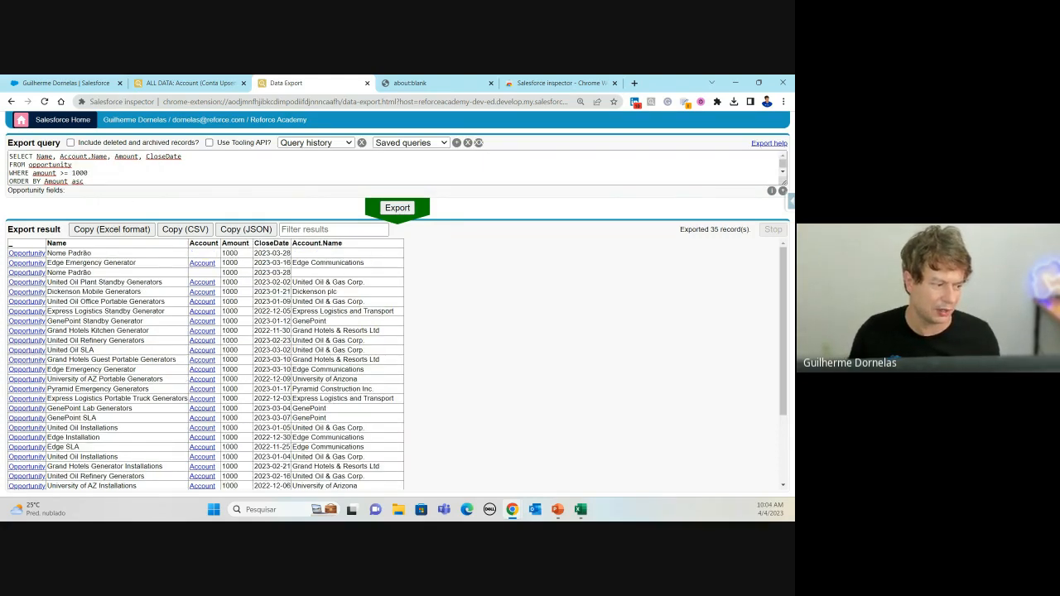
{"action": "scroll", "coordinate": [241, 487], "scroll_direction": "down", "scroll_amount": 5}
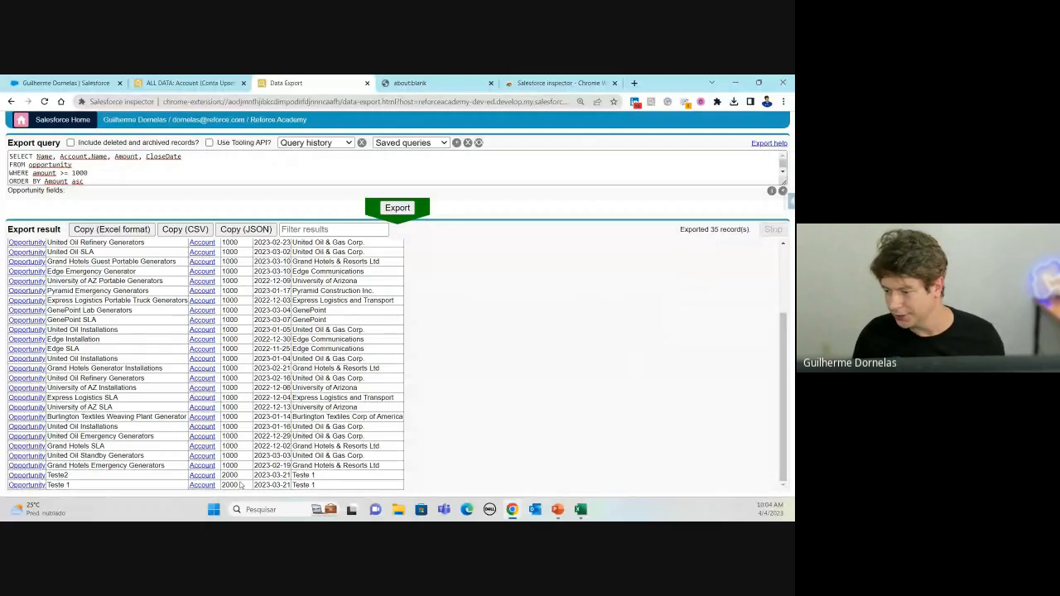
{"action": "scroll", "coordinate": [241, 487], "scroll_direction": "up", "scroll_amount": 5}
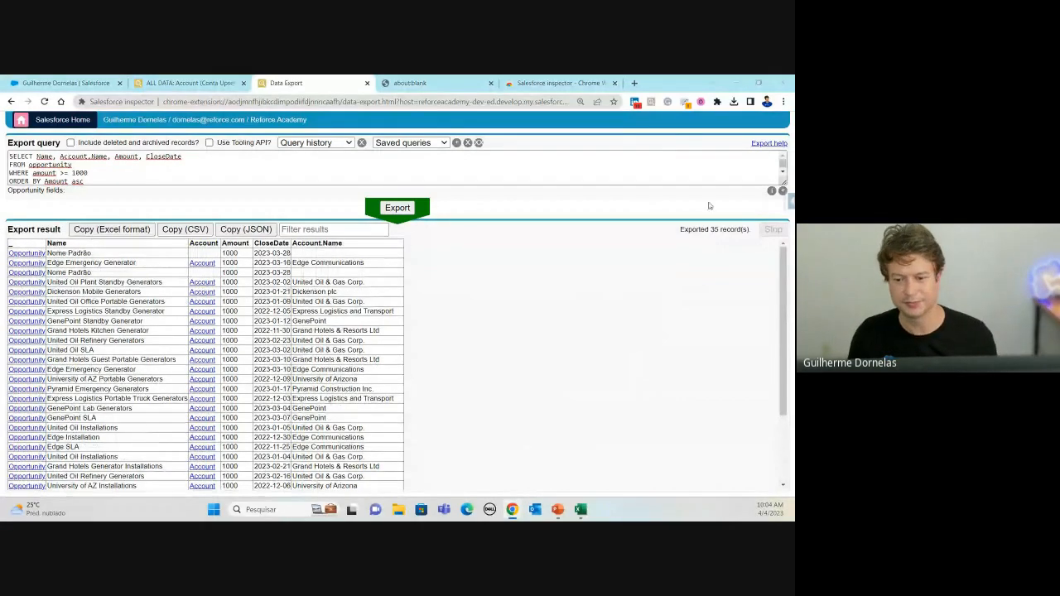
{"action": "key", "text": "alt+Tab"}
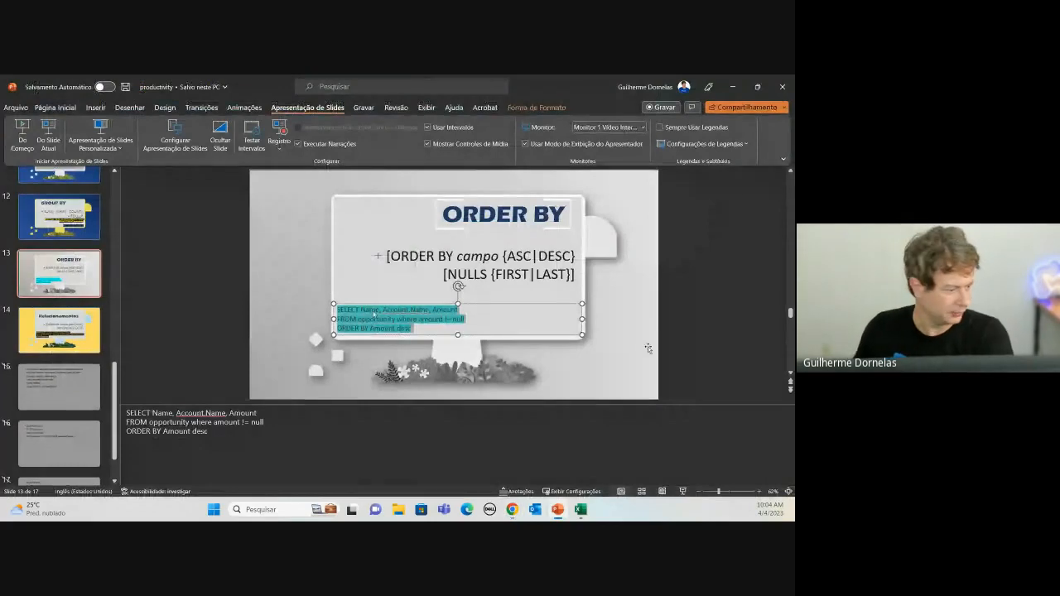
Step: Go to slide 14, Relacionamentos, and move PowerPoint aside to reveal Chrome
{"action": "left_click", "coordinate": [61, 323]}
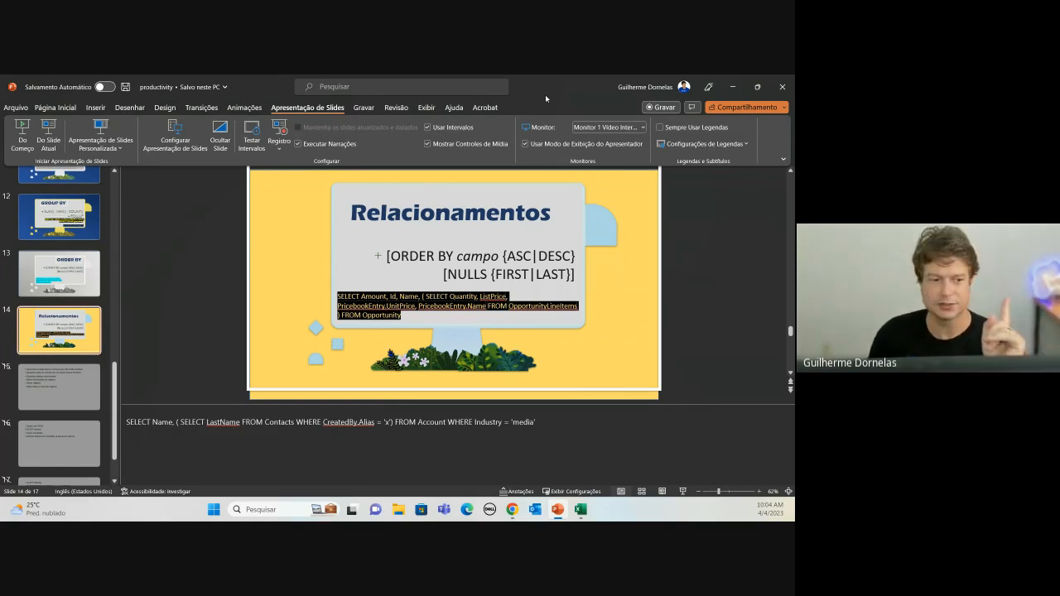
{"action": "left_click_drag", "start_coordinate": [546, 99], "coordinate": [795, 174]}
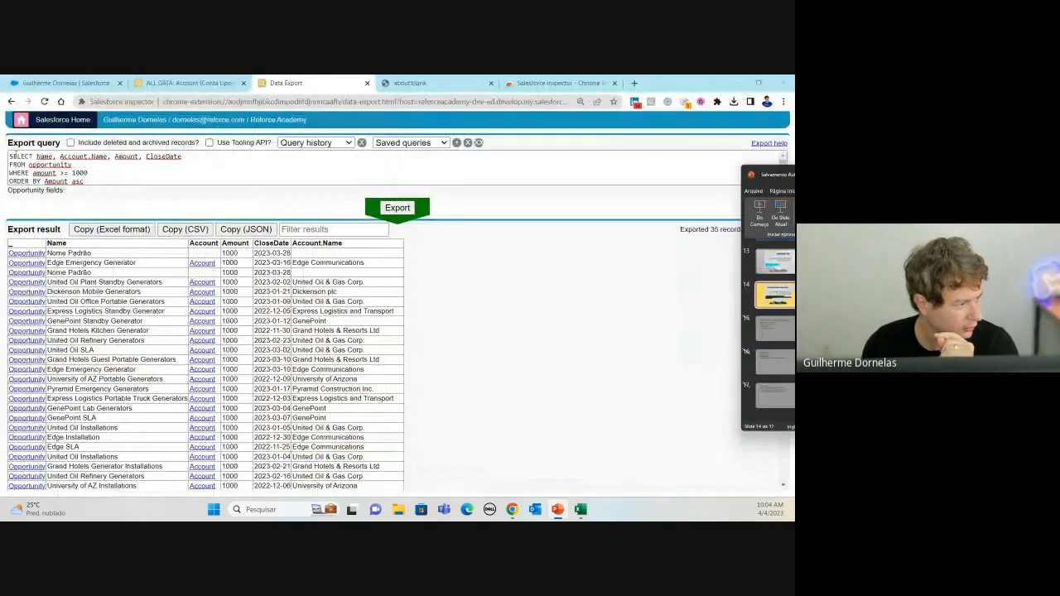
Step: Delete the WHERE and ORDER BY lines and remove Account.Name from the SELECT list
{"action": "scroll", "coordinate": [98, 182], "scroll_direction": "down", "scroll_amount": 1}
{"action": "scroll", "coordinate": [99, 182], "scroll_direction": "up", "scroll_amount": 1}
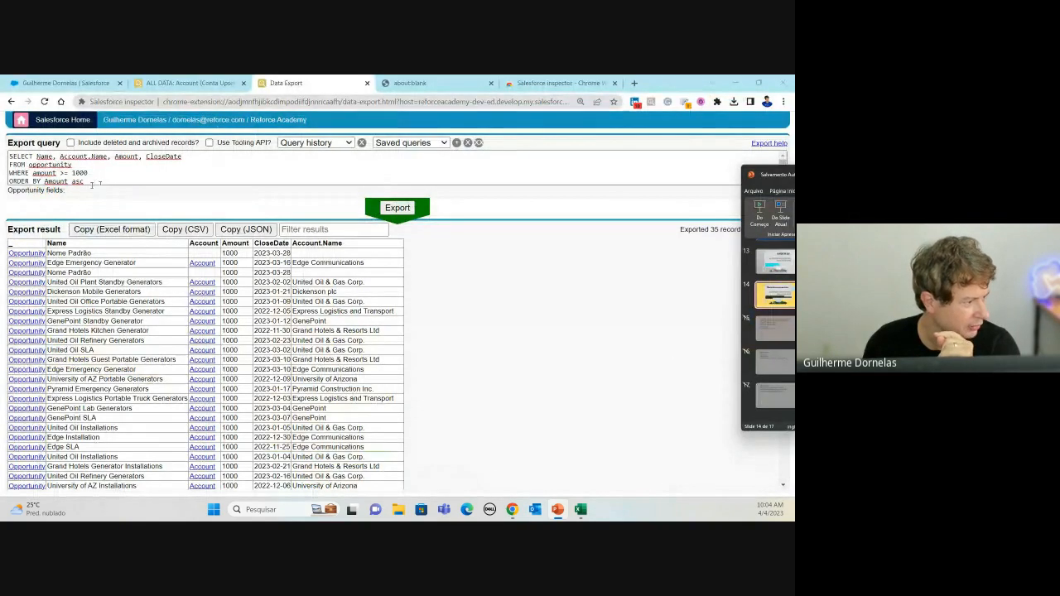
{"action": "left_click_drag", "start_coordinate": [91, 184], "coordinate": [5, 168]}
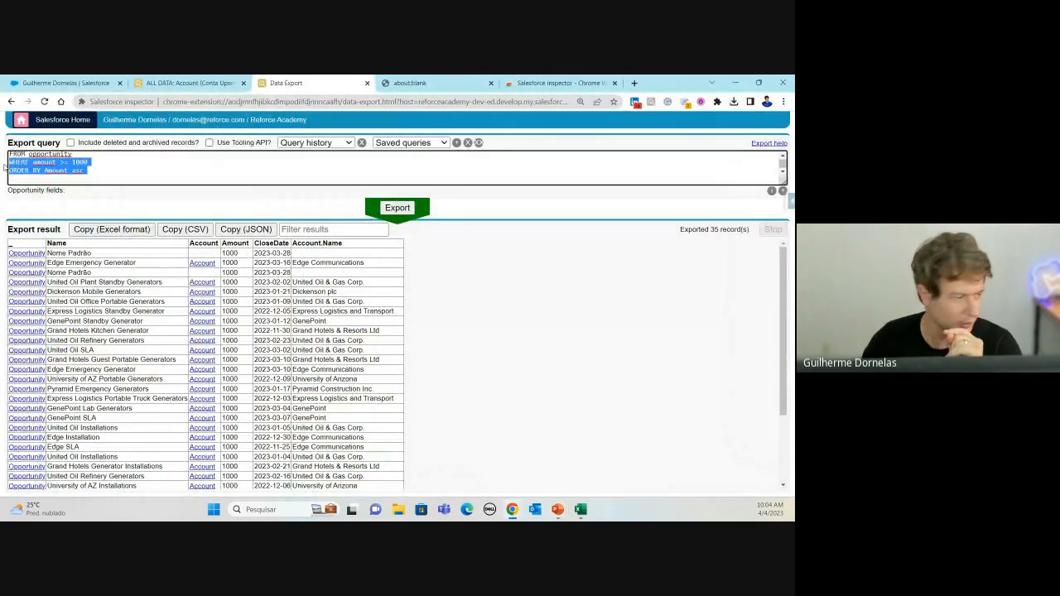
{"action": "key", "text": "BackSpace"}
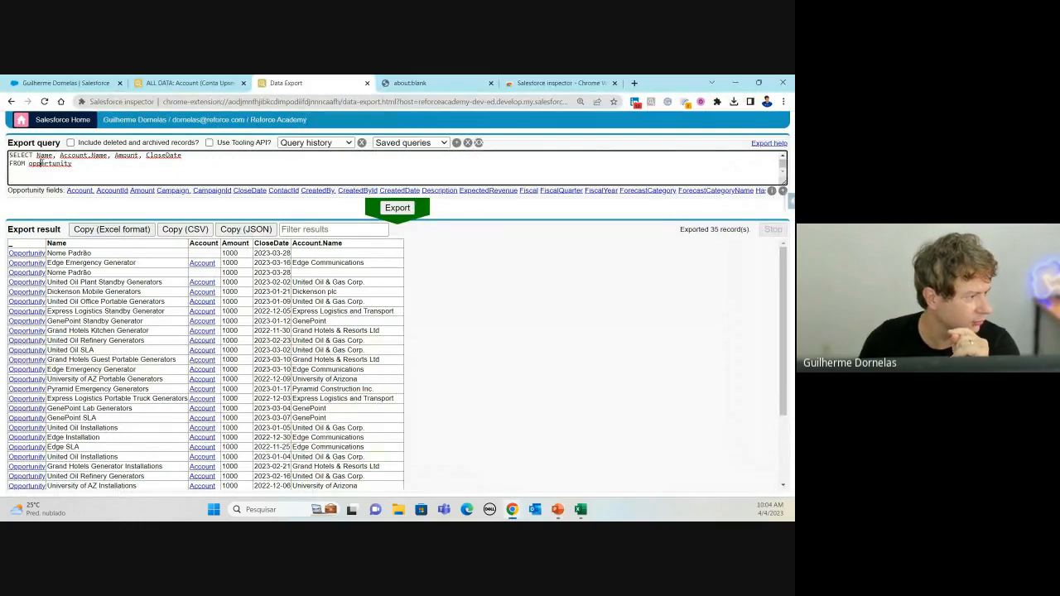
{"action": "left_click", "coordinate": [42, 163]}
{"action": "left_click", "coordinate": [72, 155]}
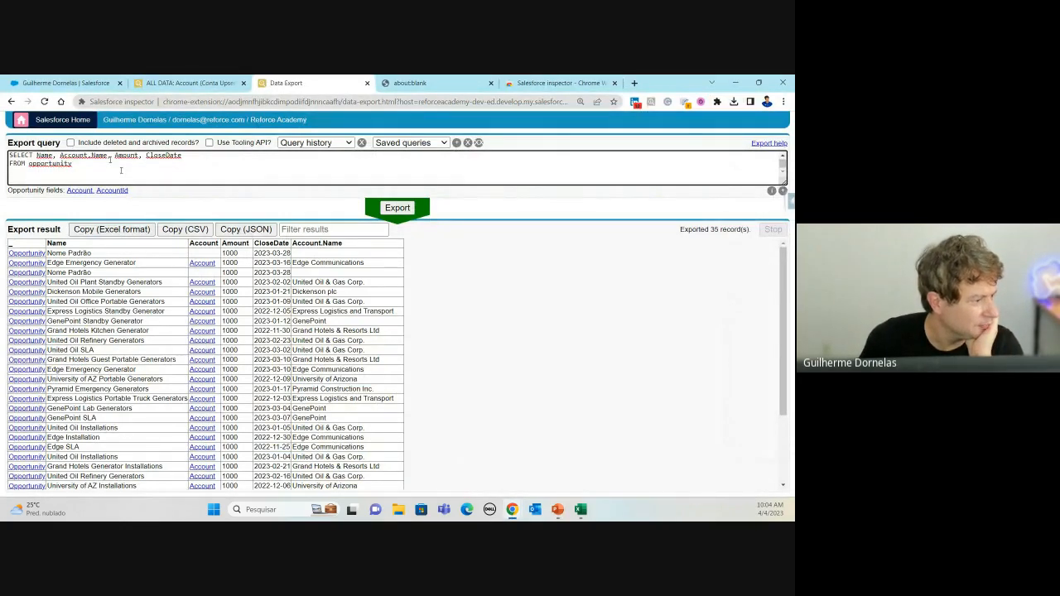
{"action": "left_click_drag", "start_coordinate": [108, 157], "coordinate": [57, 164]}
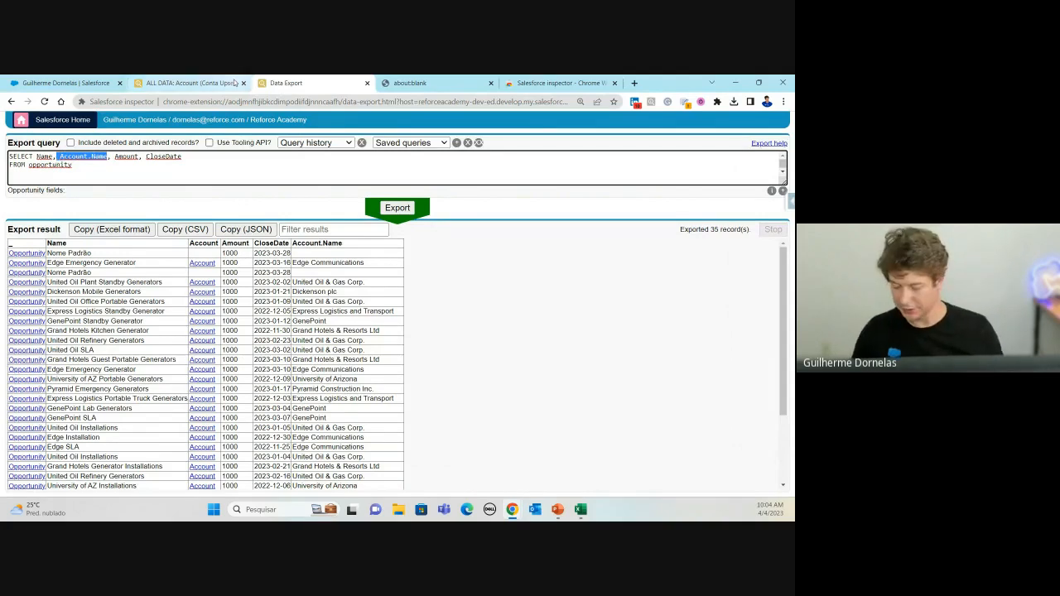
{"action": "key", "text": "Delete"}
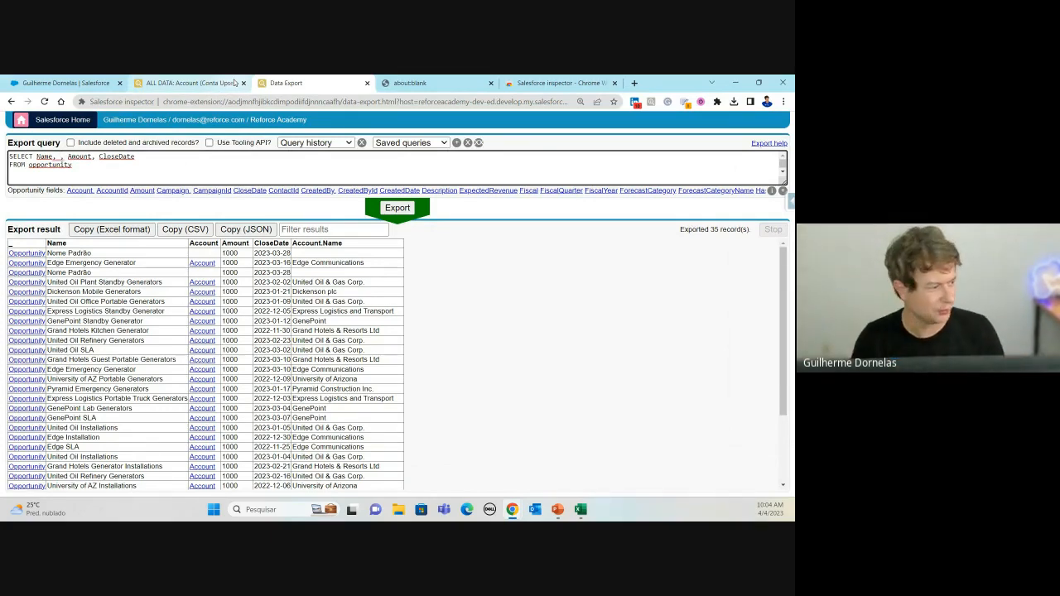
Step: Re-add Account.Name to the field list using the Account autocomplete
{"action": "type", "text": ",ACC"}
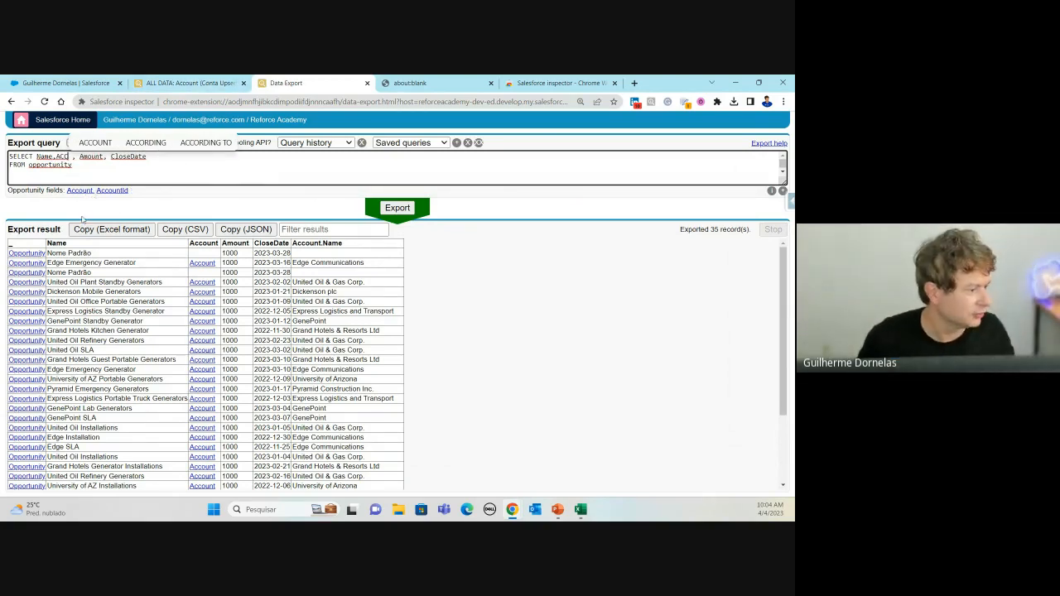
{"action": "key", "text": "ctrl+plus"}
{"action": "key", "text": "ctrl+plus"}
{"action": "key", "text": "ctrl+plus"}
{"action": "key", "text": "ctrl+plus"}
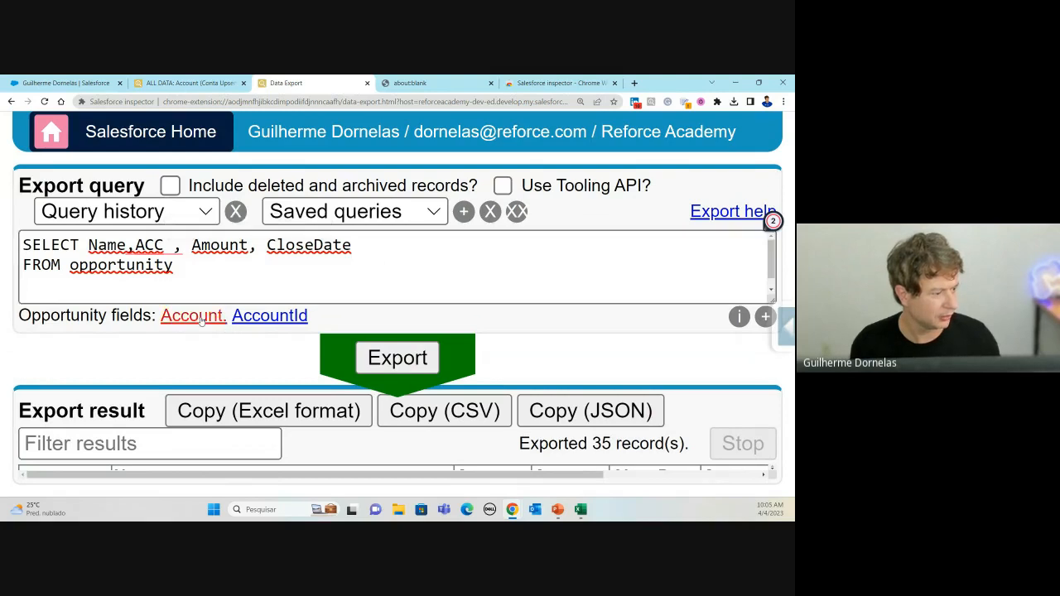
{"action": "left_click", "coordinate": [204, 318]}
{"action": "key", "text": "ctrl+minus"}
{"action": "key", "text": "ctrl+minus"}
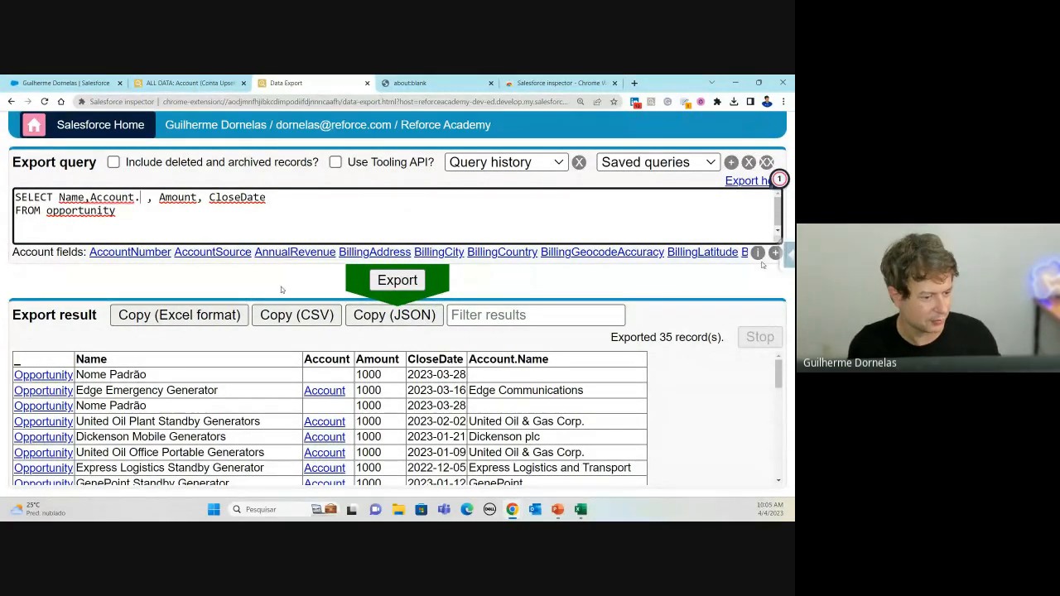
{"action": "left_click", "coordinate": [774, 253]}
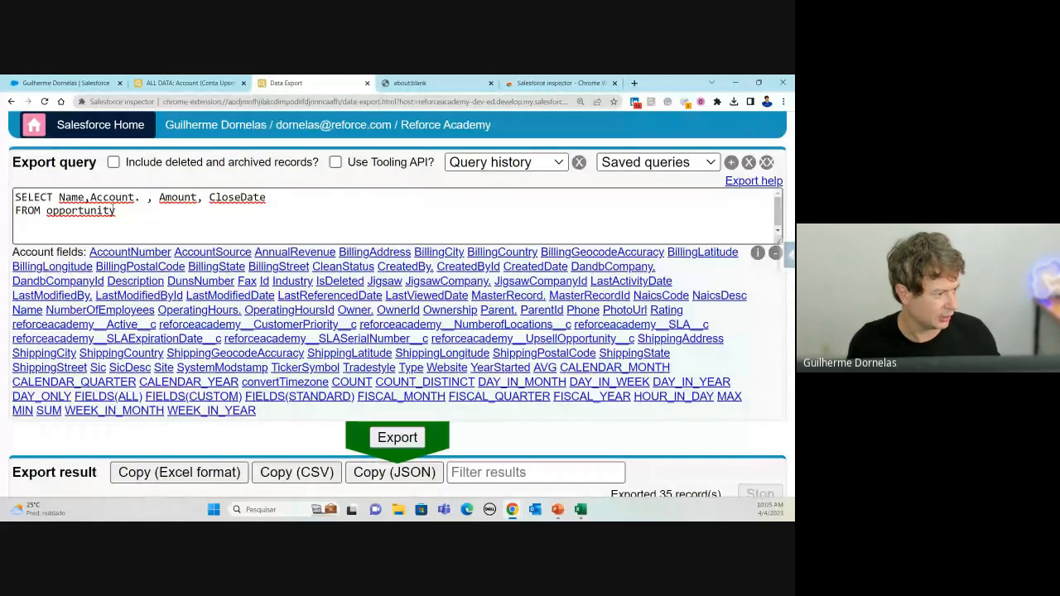
{"action": "left_click", "coordinate": [141, 197]}
{"action": "type", "text": "nAME"}
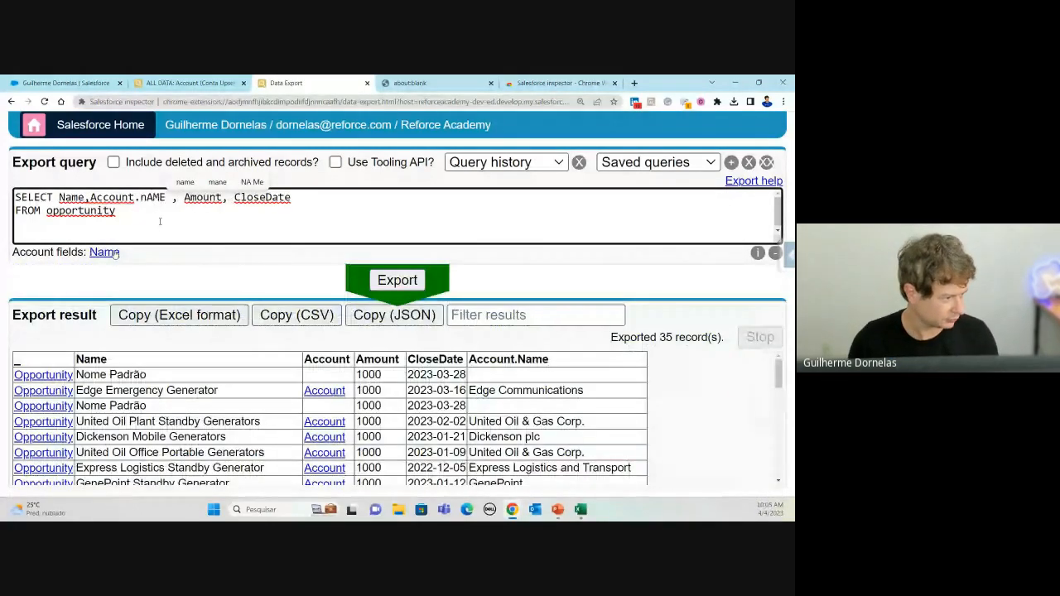
{"action": "key", "text": "ctrl+space"}
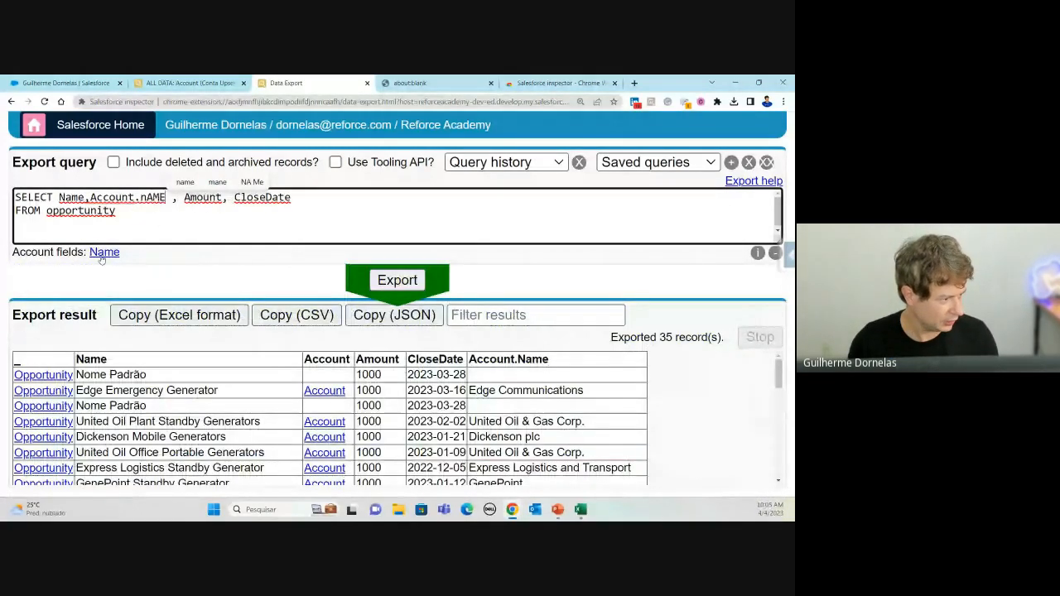
Step: Add Account.LastModifiedDate to the fields and rerun the export for 35 records
{"action": "type", "text": "ACCO"}
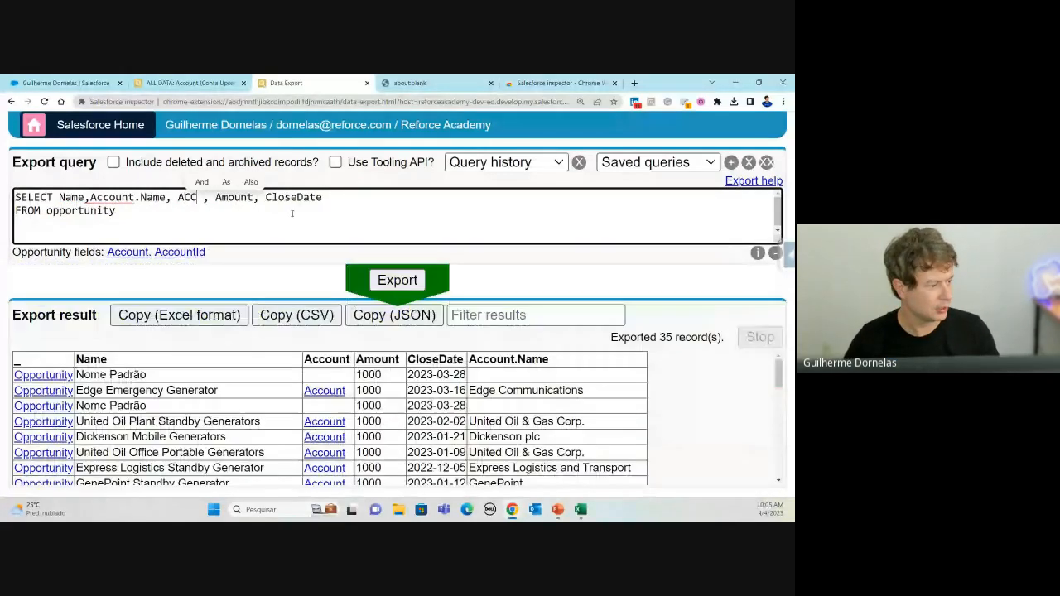
{"action": "left_click", "coordinate": [133, 252]}
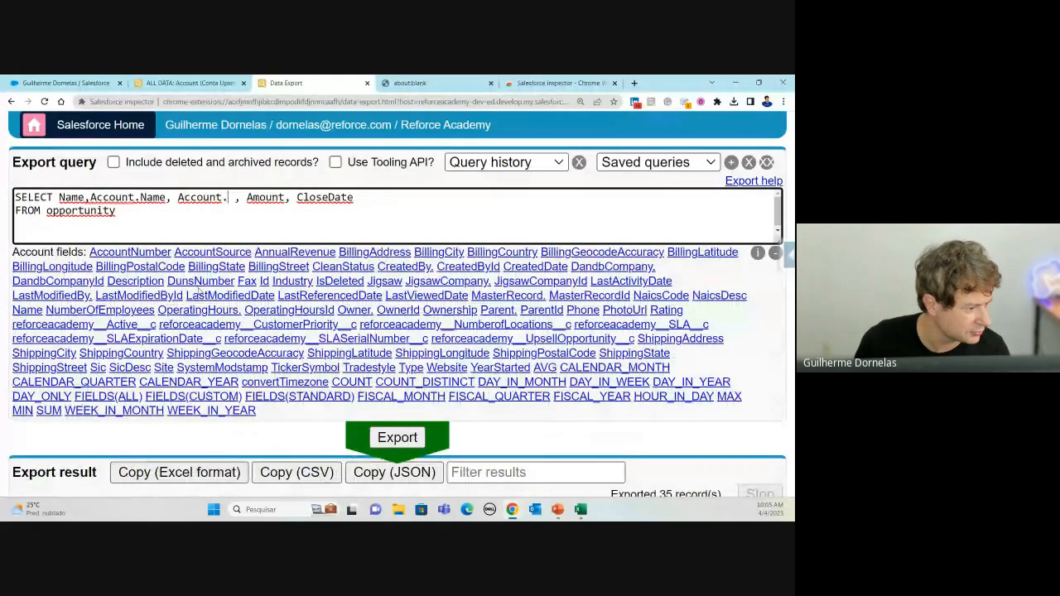
{"action": "left_click", "coordinate": [197, 295]}
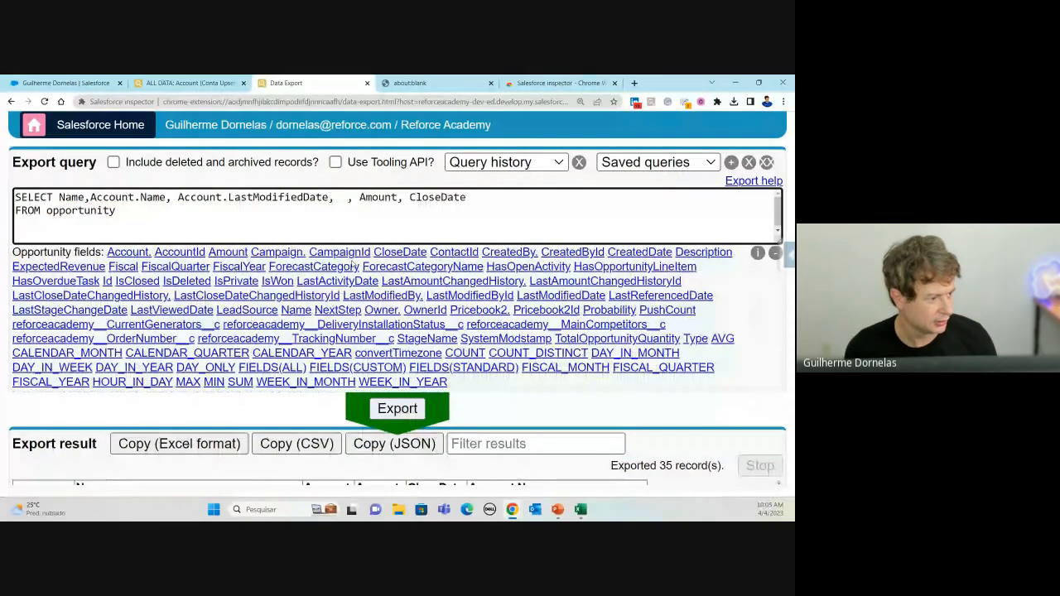
{"action": "key", "text": "BackSpace"}
{"action": "key", "text": "BackSpace"}
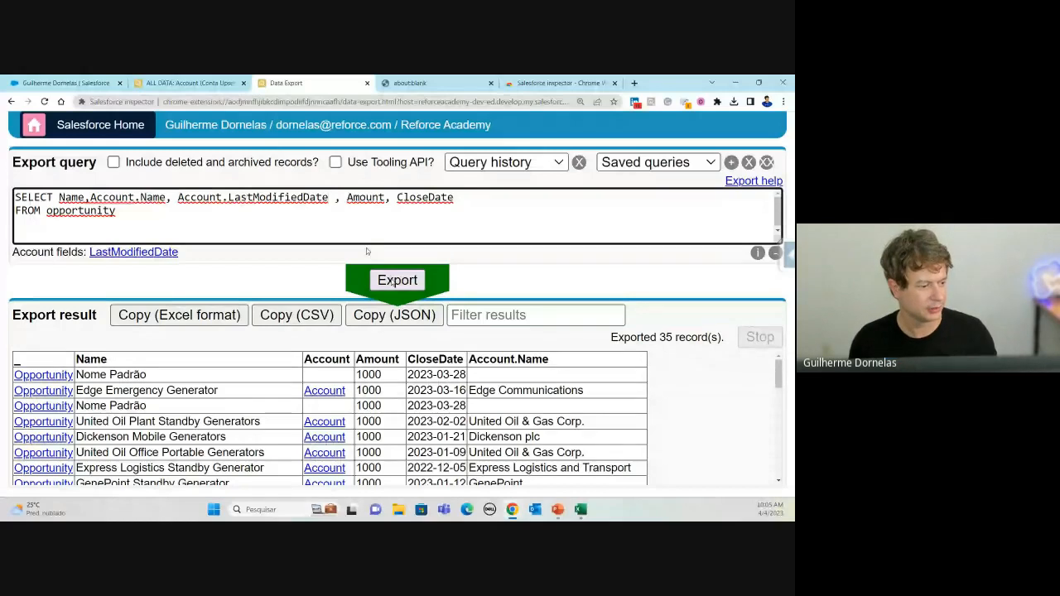
{"action": "left_click", "coordinate": [398, 280]}
{"action": "scroll", "coordinate": [524, 463], "scroll_direction": "down", "scroll_amount": 1}
{"action": "scroll", "coordinate": [523, 472], "scroll_direction": "up", "scroll_amount": 1}
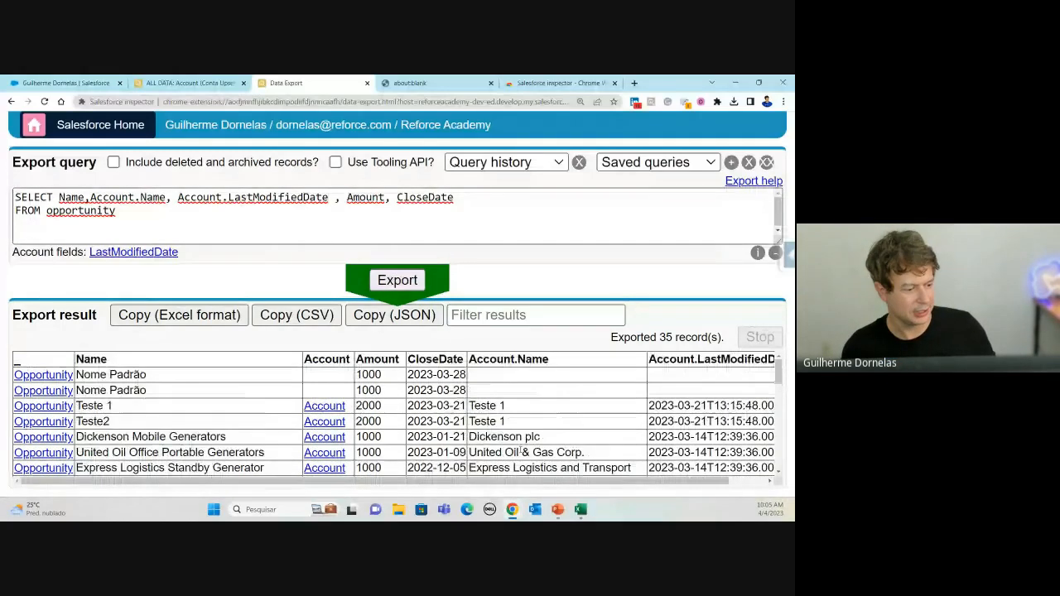
Step: Point out the Account.Name and Account.LastModifiedDate columns and the Teste 1 row in the results
{"action": "key", "text": "ctrl+minus"}
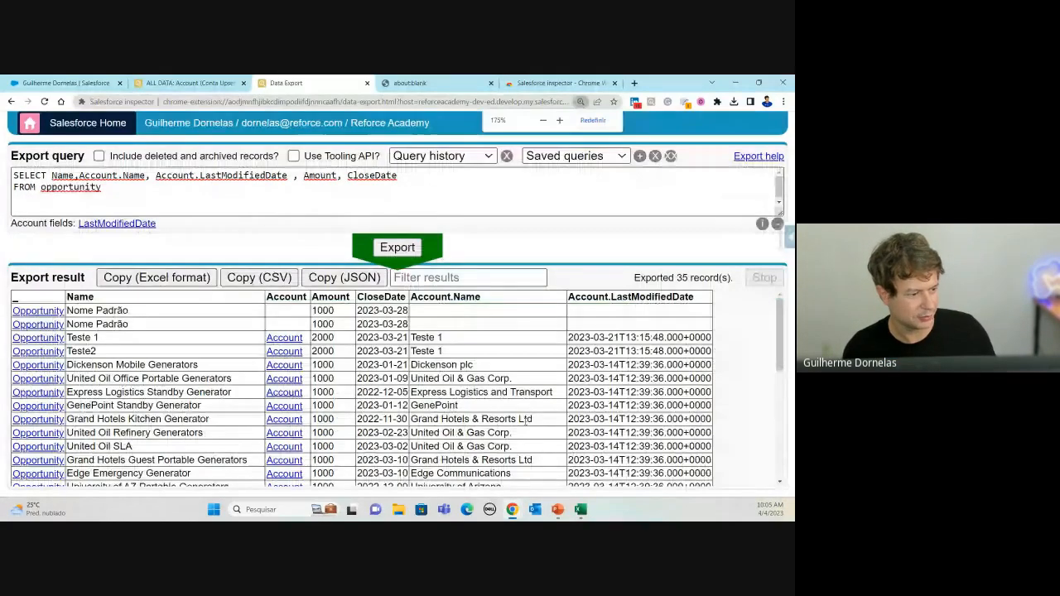
{"action": "left_click_drag", "start_coordinate": [416, 298], "coordinate": [477, 298]}
{"action": "left_click_drag", "start_coordinate": [573, 296], "coordinate": [697, 310]}
{"action": "left_click", "coordinate": [633, 313]}
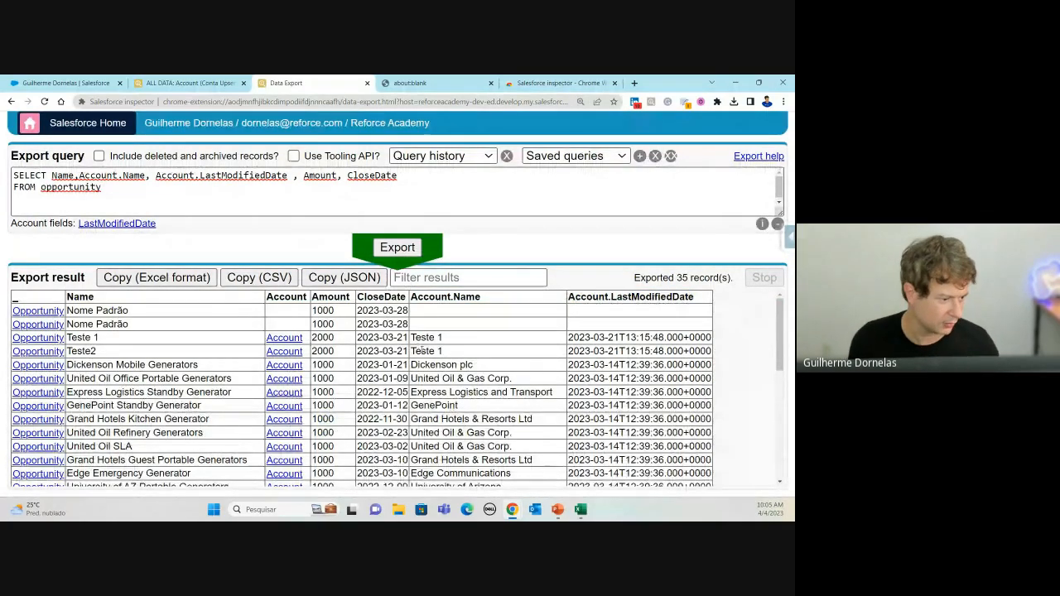
{"action": "left_click_drag", "start_coordinate": [420, 339], "coordinate": [530, 336]}
{"action": "left_click", "coordinate": [613, 348]}
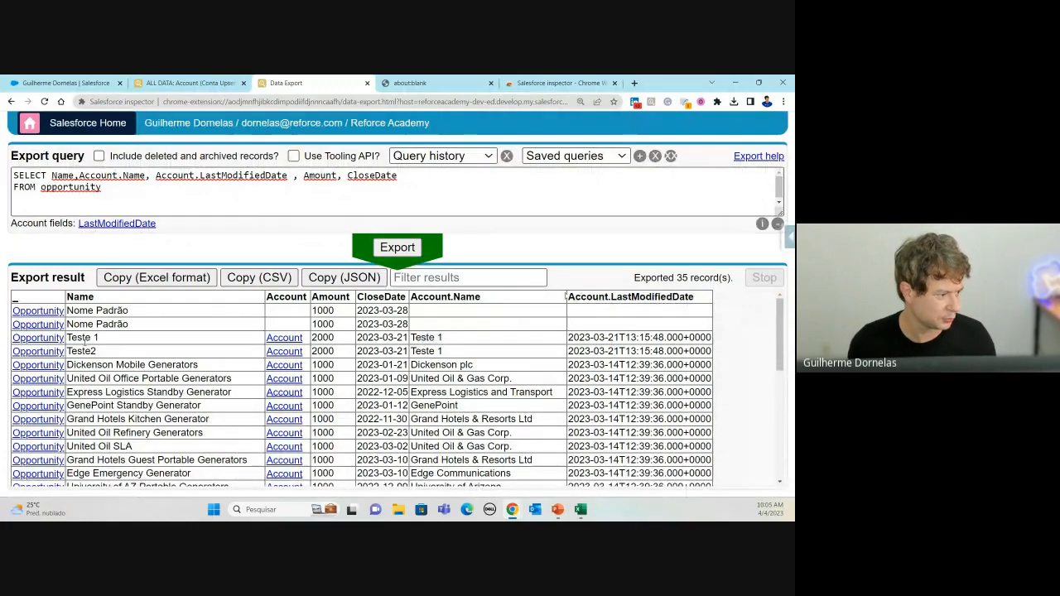
{"action": "left_click", "coordinate": [138, 192]}
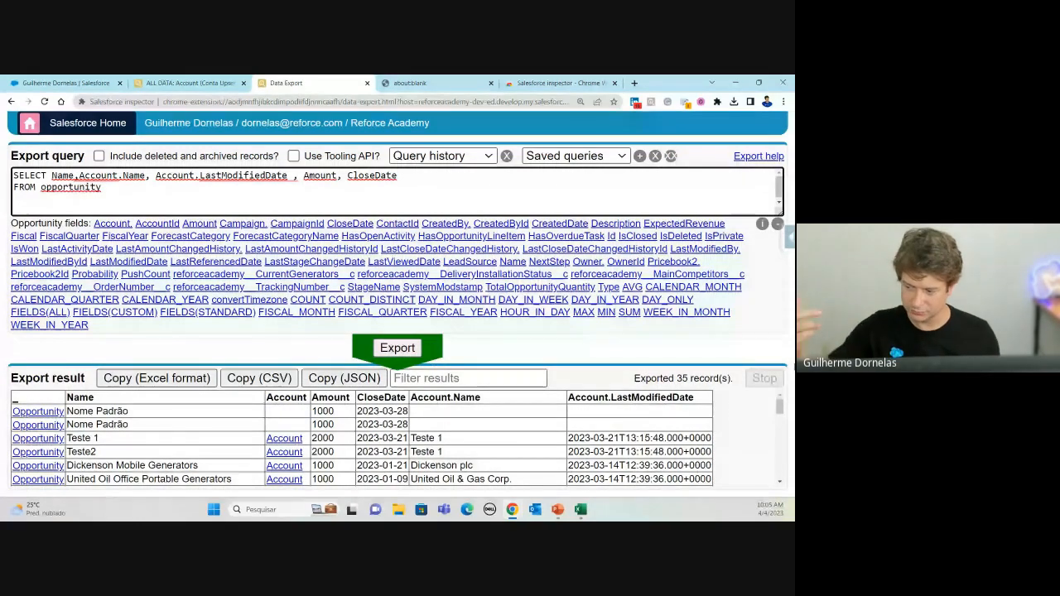
{"action": "key", "text": "alt+Tab"}
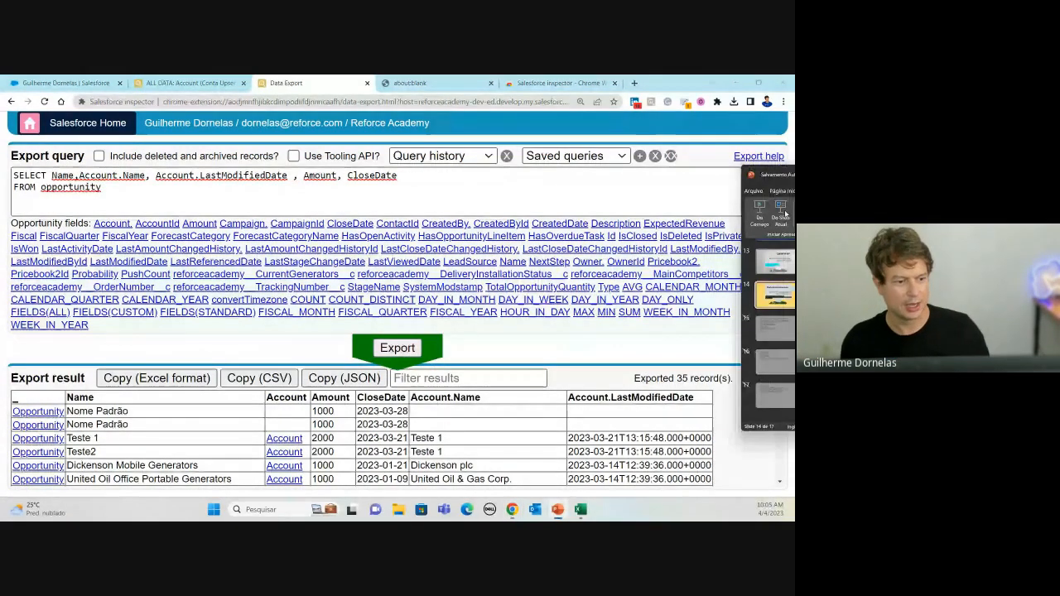
Step: Maximize PowerPoint on slide 14 and copy the Contacts-from-Account subquery line from the notes
{"action": "left_click_drag", "start_coordinate": [717, 179], "coordinate": [478, 176]}
{"action": "double_click", "coordinate": [479, 176]}
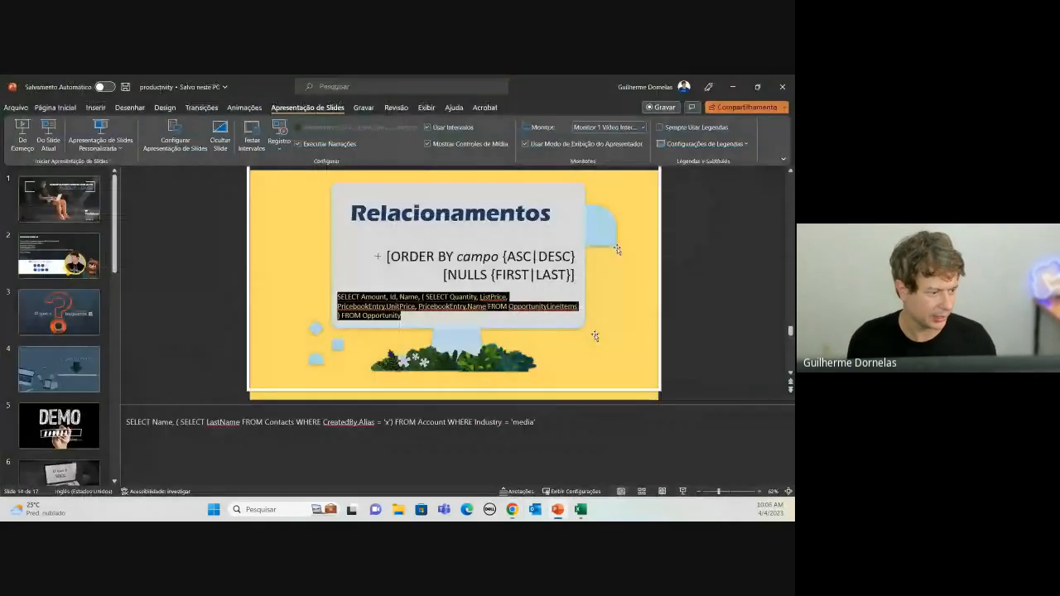
{"action": "triple_click", "coordinate": [213, 427]}
{"action": "key", "text": "ctrl+c"}
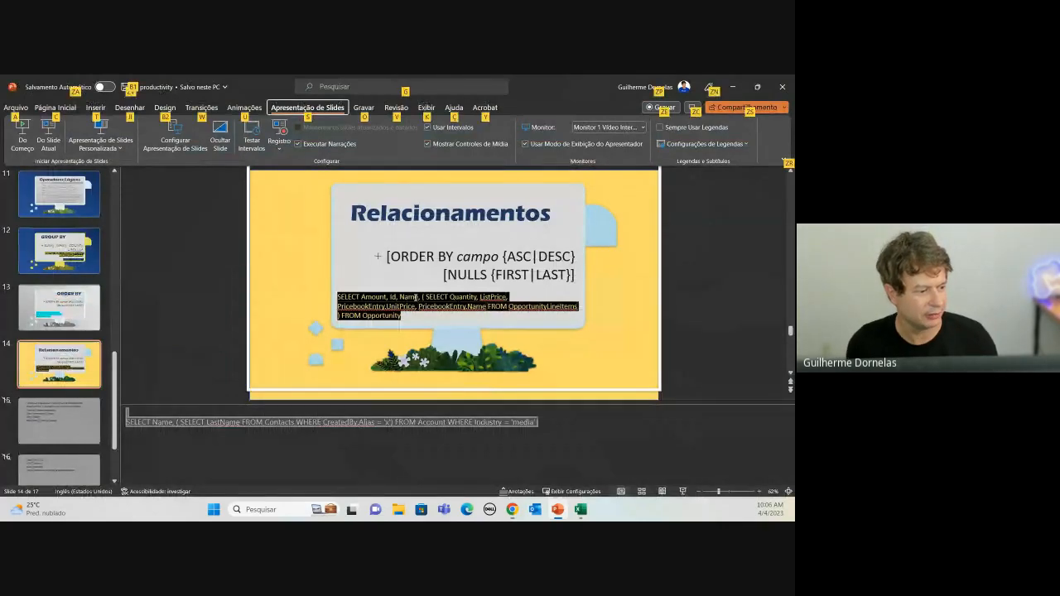
{"action": "key", "text": "alt+Tab"}
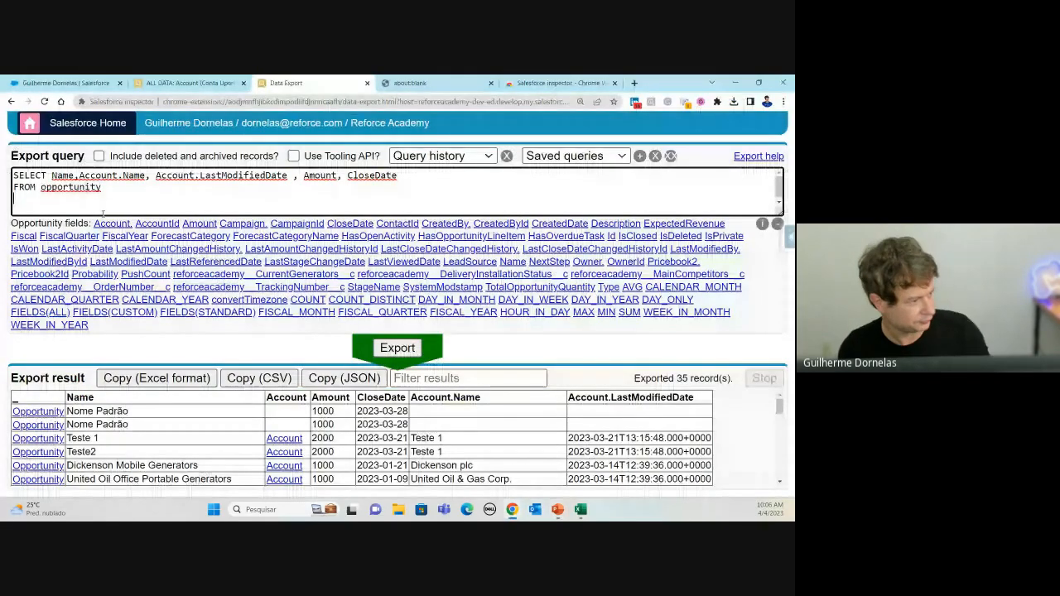
Step: Paste the Account–Contacts subquery, split it onto lines, and delete the WHERE Industry = 'media' filter
{"action": "key", "text": "ctrl+a"}
{"action": "key", "text": "ctrl+v"}
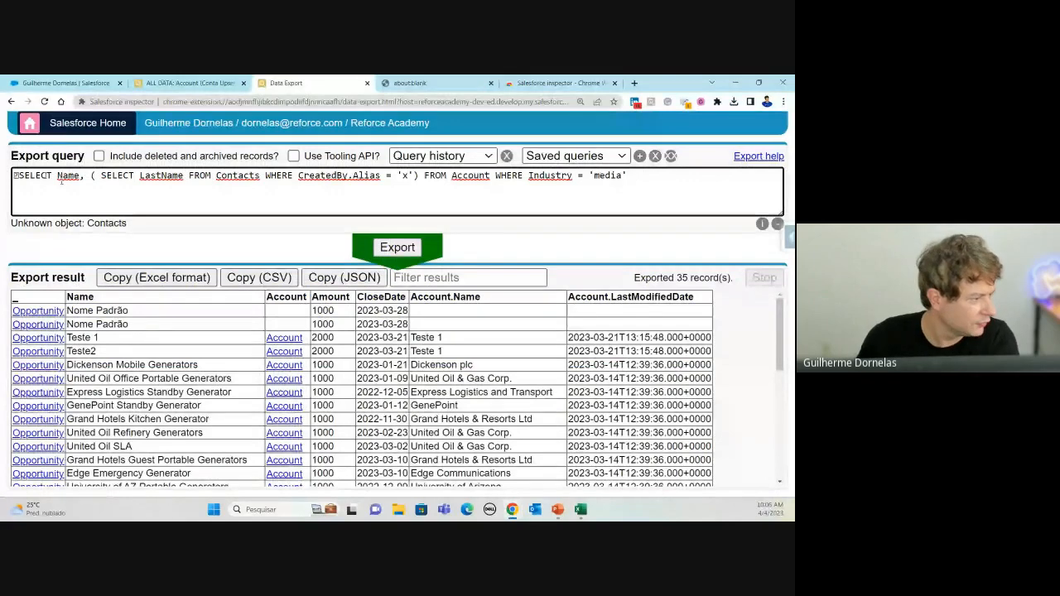
{"action": "left_click", "coordinate": [18, 176]}
{"action": "key", "text": "BackSpace"}
{"action": "left_click", "coordinate": [420, 175]}
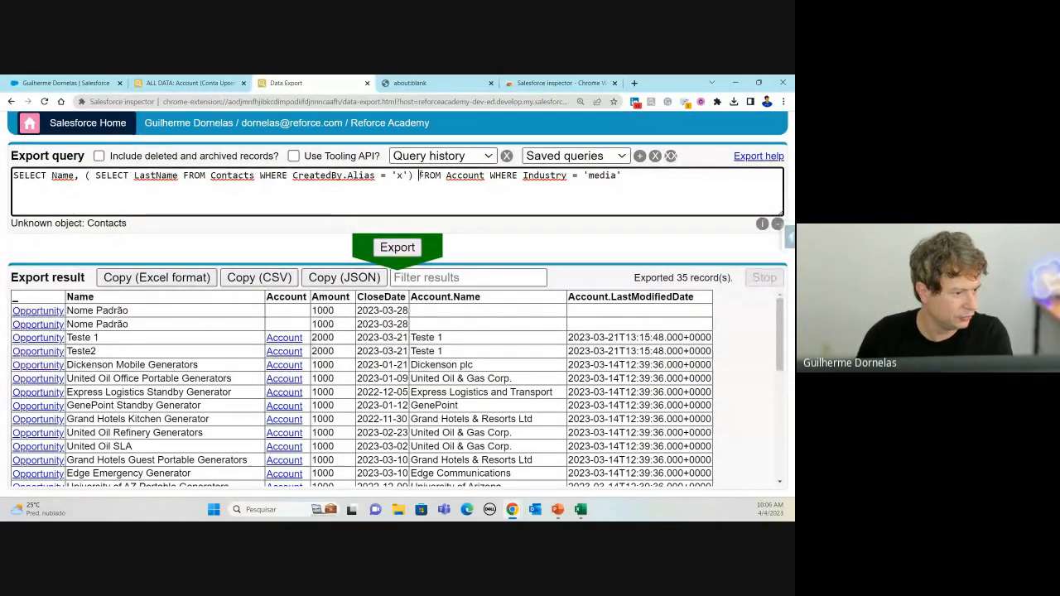
{"action": "key", "text": "Return"}
{"action": "left_click", "coordinate": [82, 187]}
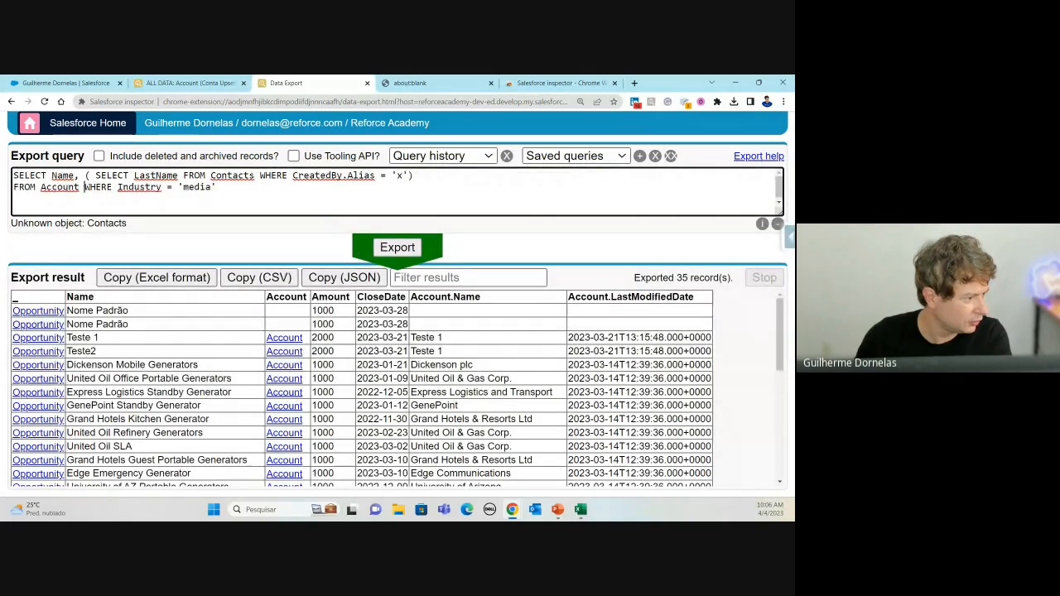
{"action": "key", "text": "Return"}
{"action": "left_click_drag", "start_coordinate": [147, 199], "coordinate": [6, 204]}
{"action": "key", "text": "BackSpace"}
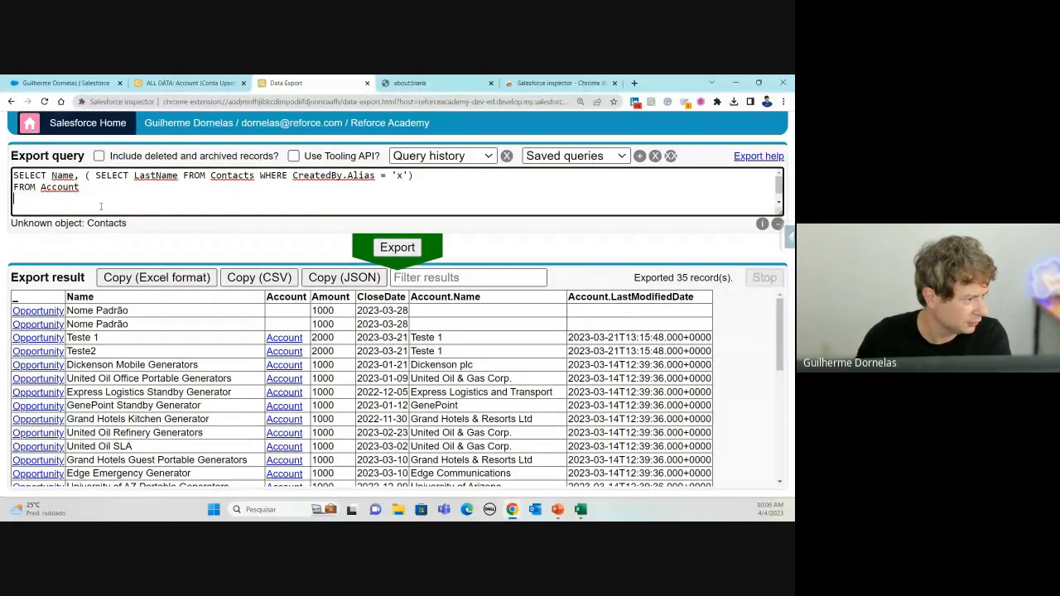
{"action": "key", "text": "BackSpace"}
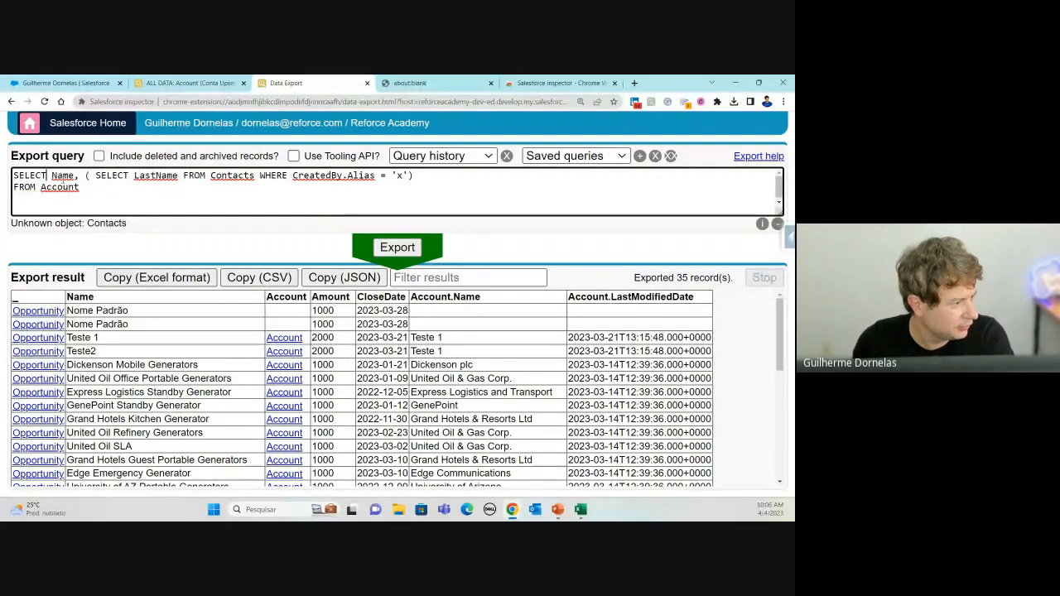
Step: Add ID after Name, remove the CreatedBy.Alias filter from the subquery, and run the export
{"action": "type", "text": "ID"}
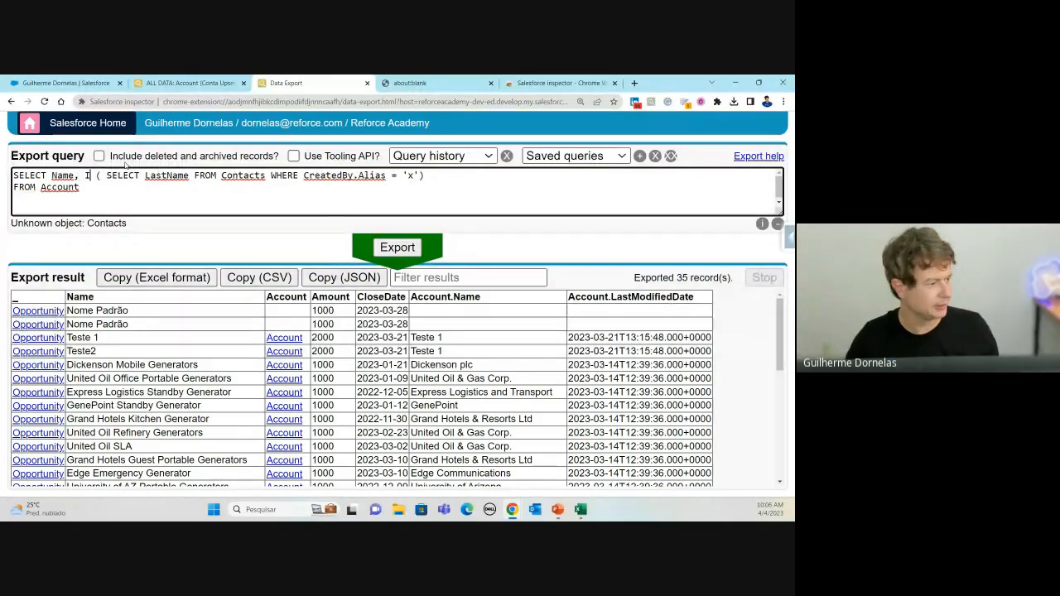
{"action": "left_click", "coordinate": [109, 191]}
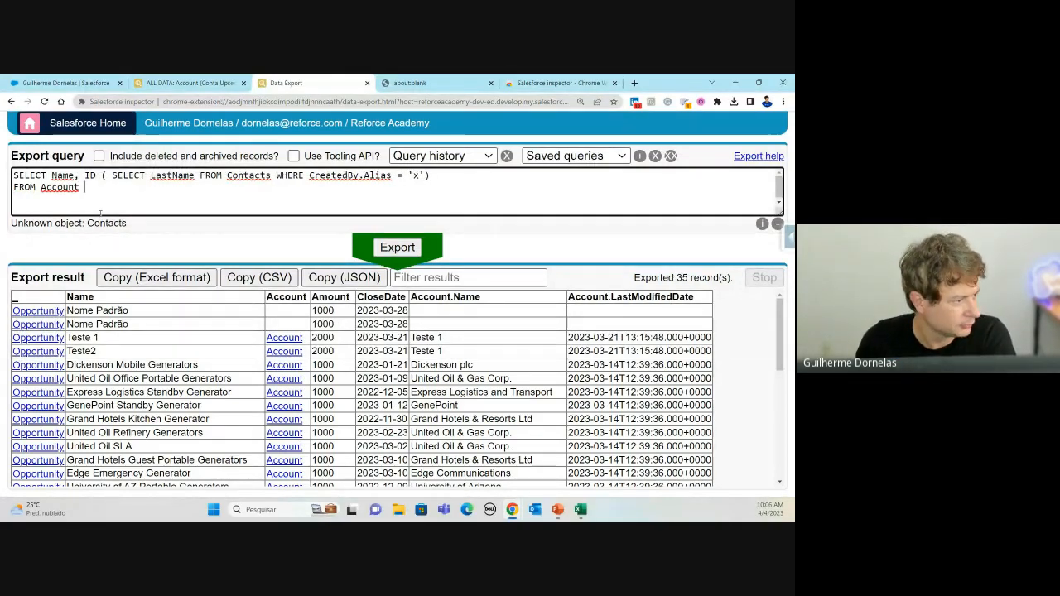
{"action": "left_click", "coordinate": [106, 177]}
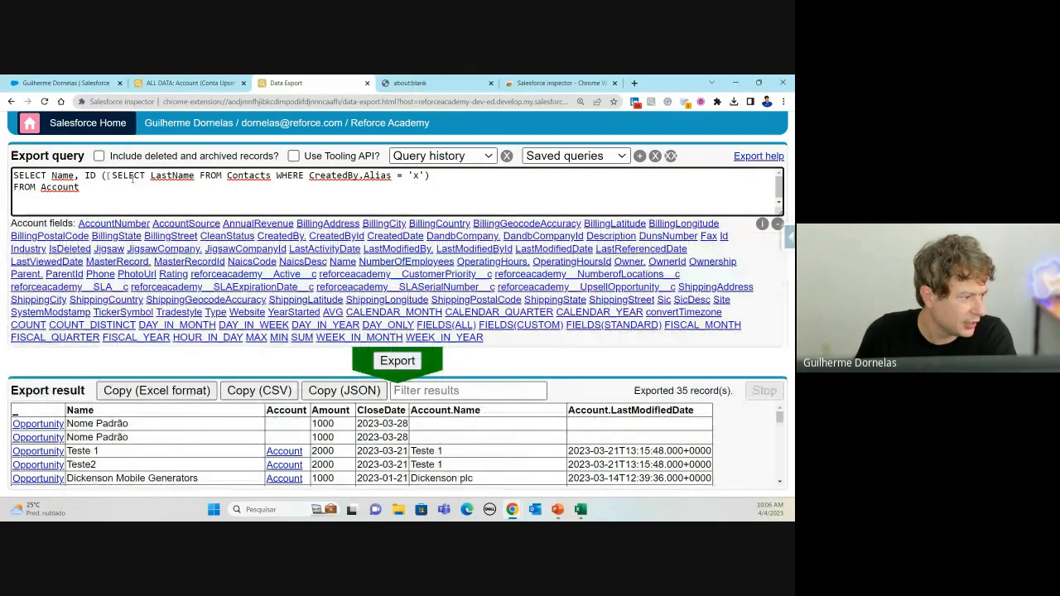
{"action": "left_click", "coordinate": [117, 176]}
{"action": "left_click", "coordinate": [177, 175]}
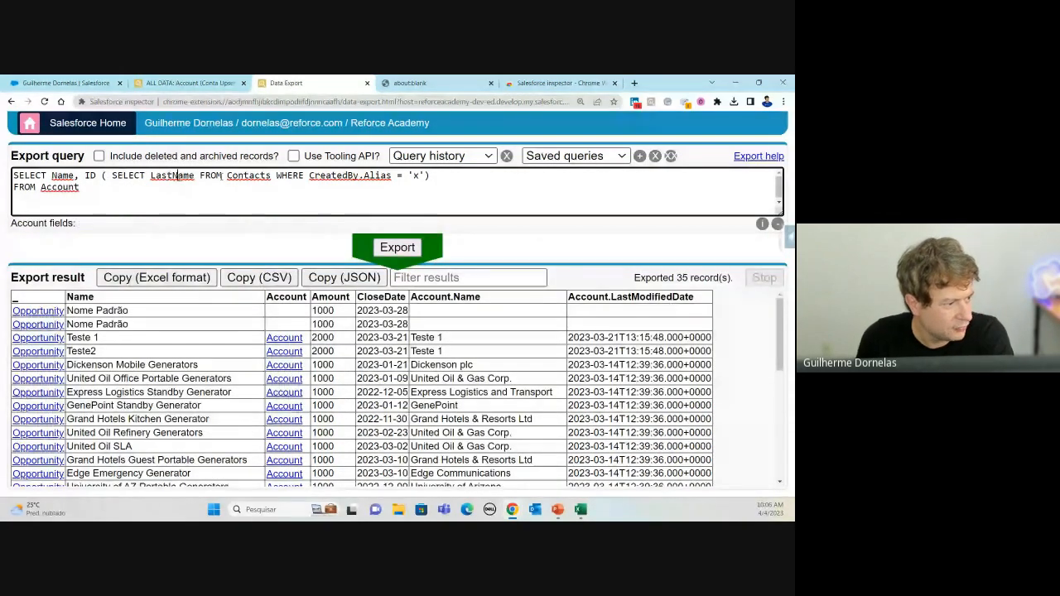
{"action": "left_click", "coordinate": [266, 175]}
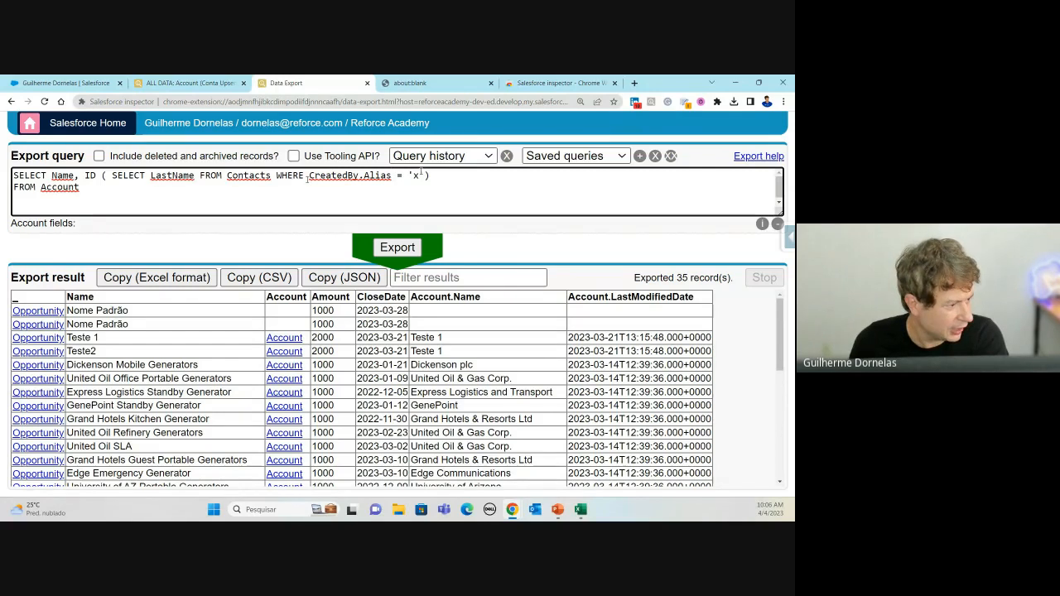
{"action": "left_click_drag", "start_coordinate": [276, 176], "coordinate": [425, 176]}
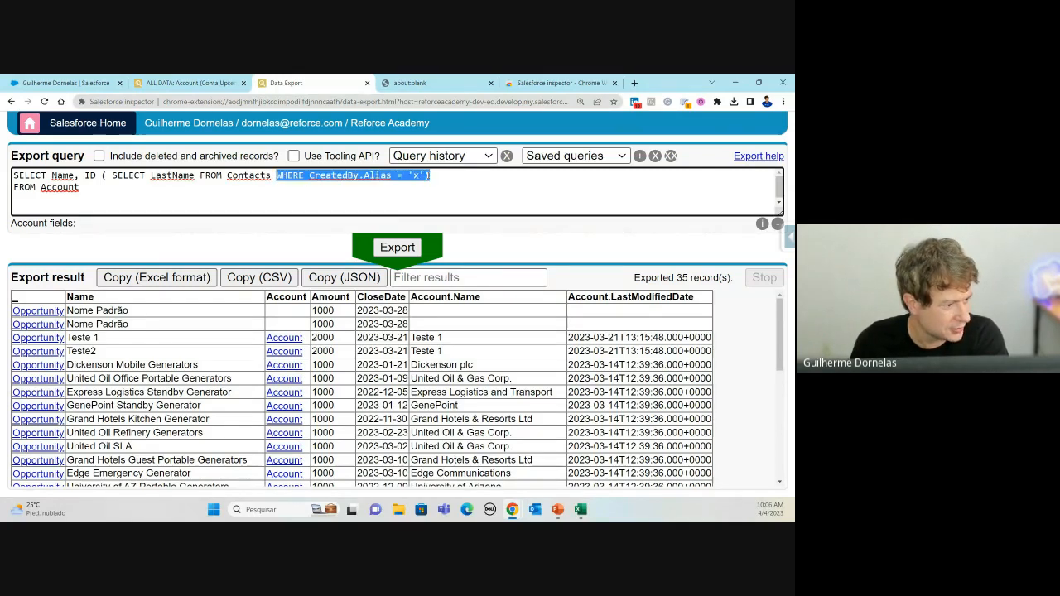
{"action": "key", "text": "BackSpace"}
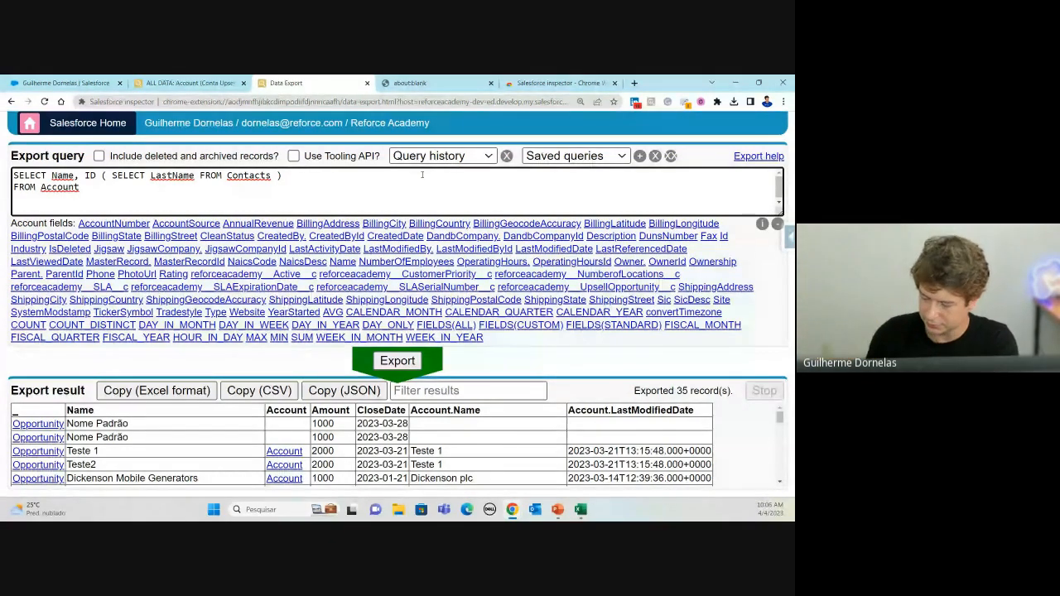
{"action": "key", "text": "BackSpace"}
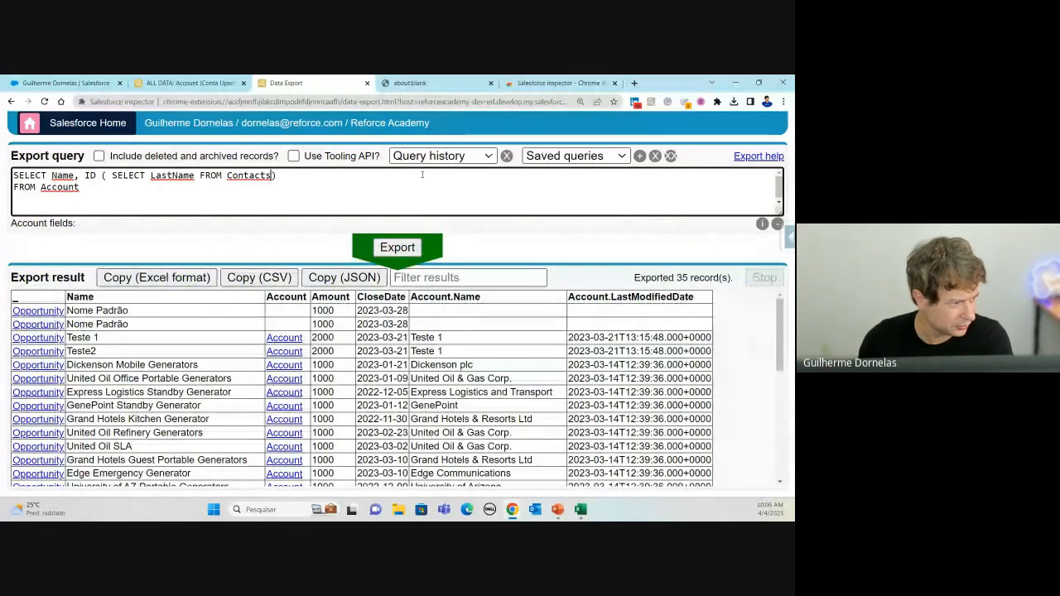
{"action": "left_click", "coordinate": [411, 242]}
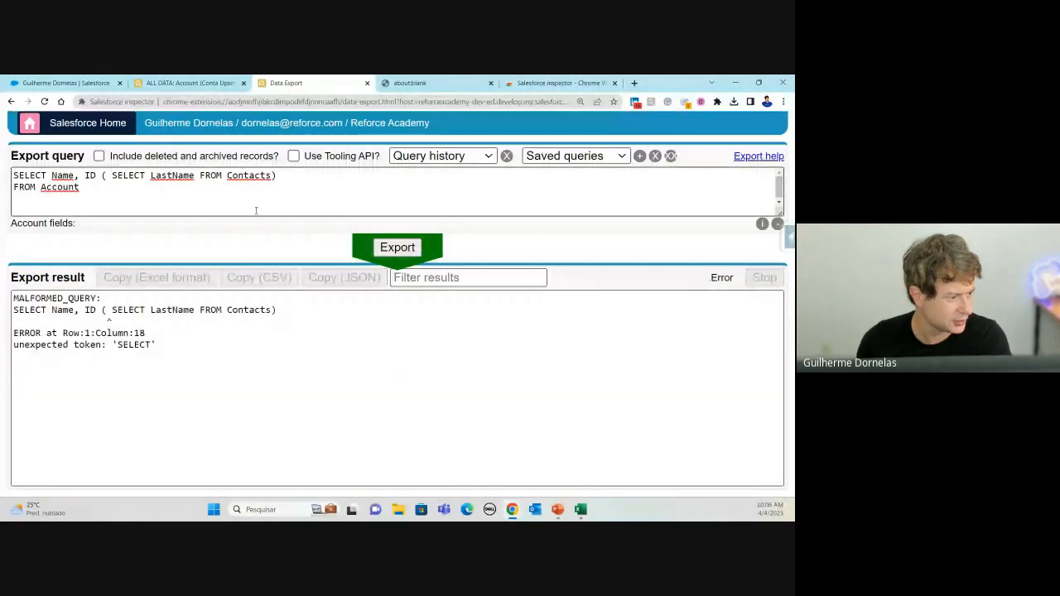
Step: Add the missing comma after ID and re-export, reviewing the 169 Accounts returned
{"action": "left_click", "coordinate": [98, 177]}
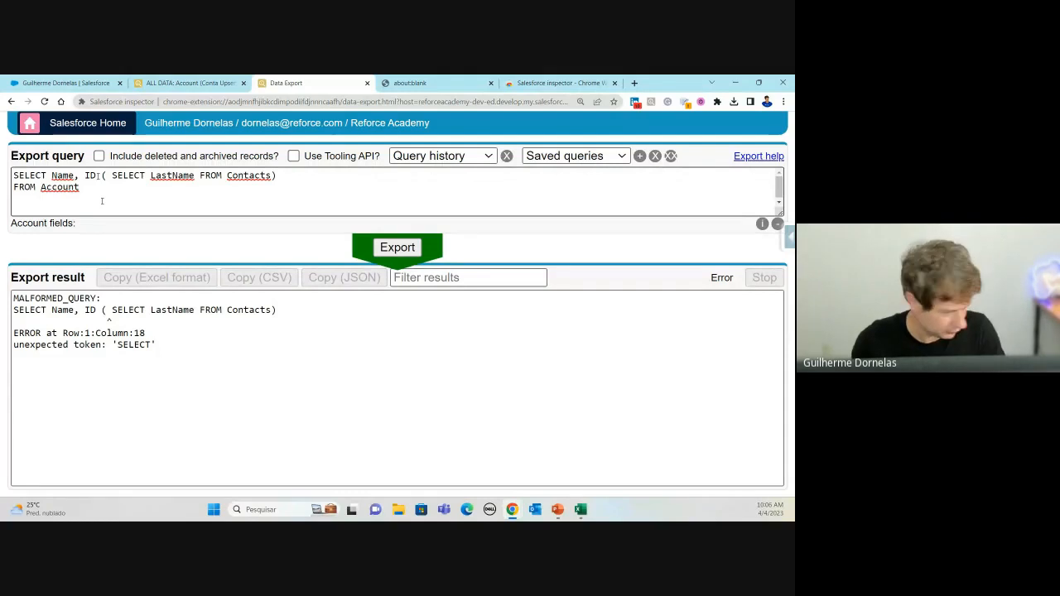
{"action": "type", "text": ","}
{"action": "left_click", "coordinate": [398, 247]}
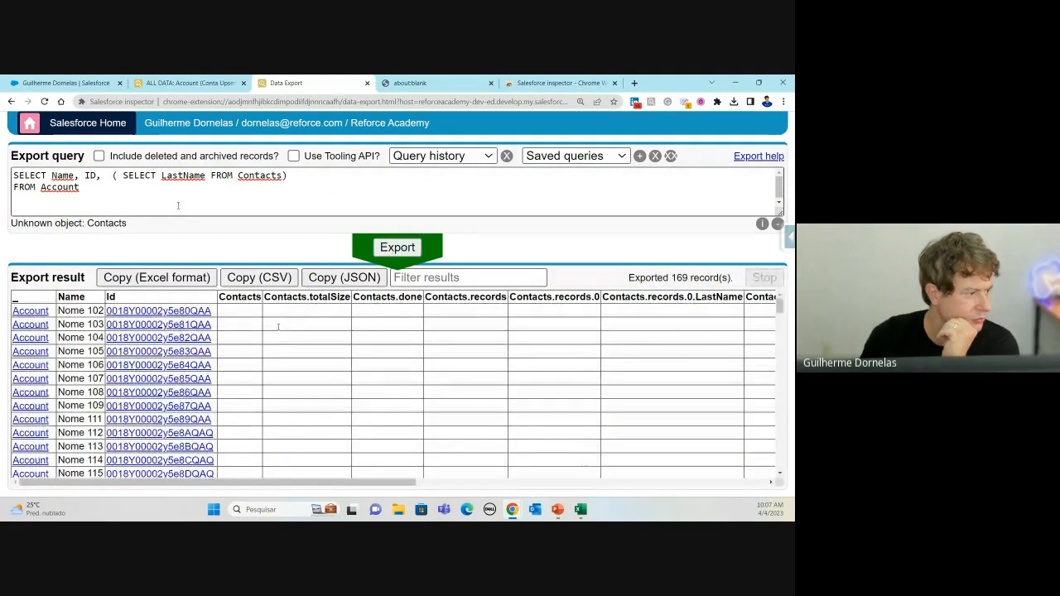
{"action": "left_click_drag", "start_coordinate": [270, 482], "coordinate": [623, 478]}
{"action": "scroll", "coordinate": [237, 397], "scroll_direction": "down", "scroll_amount": 15}
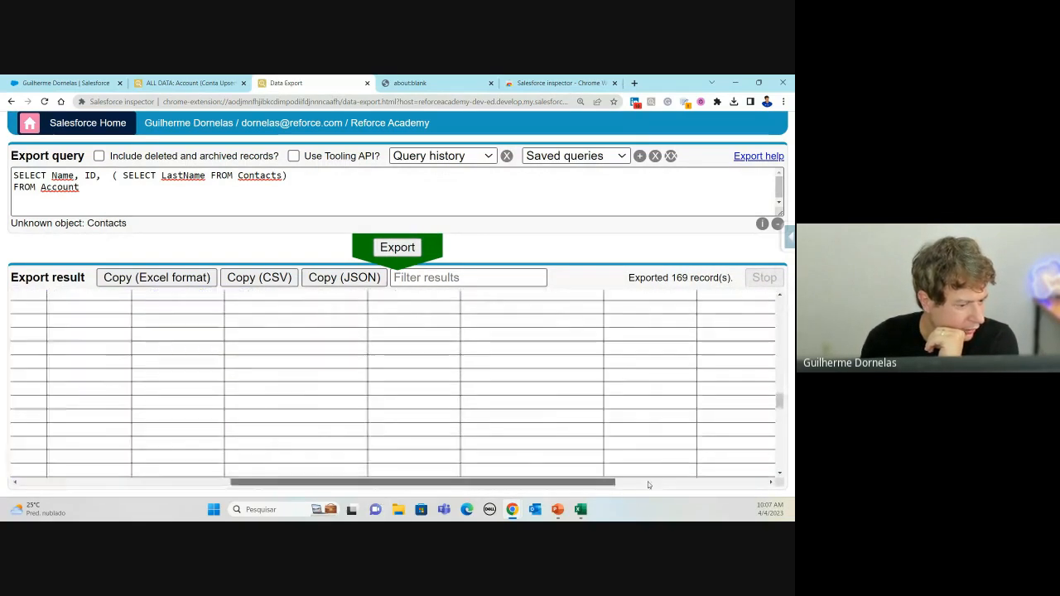
{"action": "scroll", "coordinate": [481, 397], "scroll_direction": "down", "scroll_amount": 5}
{"action": "scroll", "coordinate": [481, 397], "scroll_direction": "down", "scroll_amount": 20}
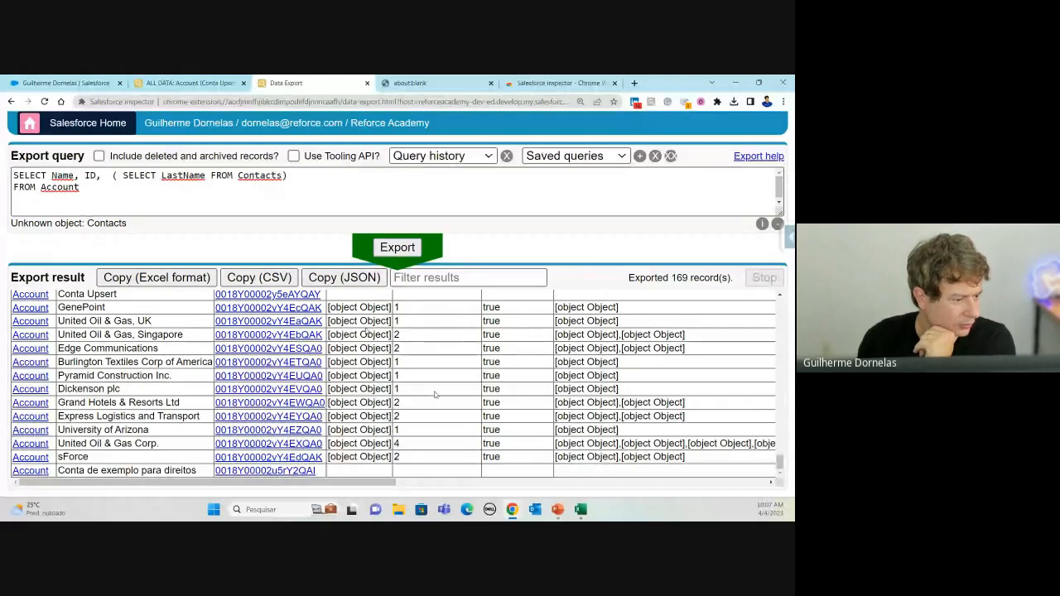
{"action": "scroll", "coordinate": [436, 393], "scroll_direction": "up", "scroll_amount": 1}
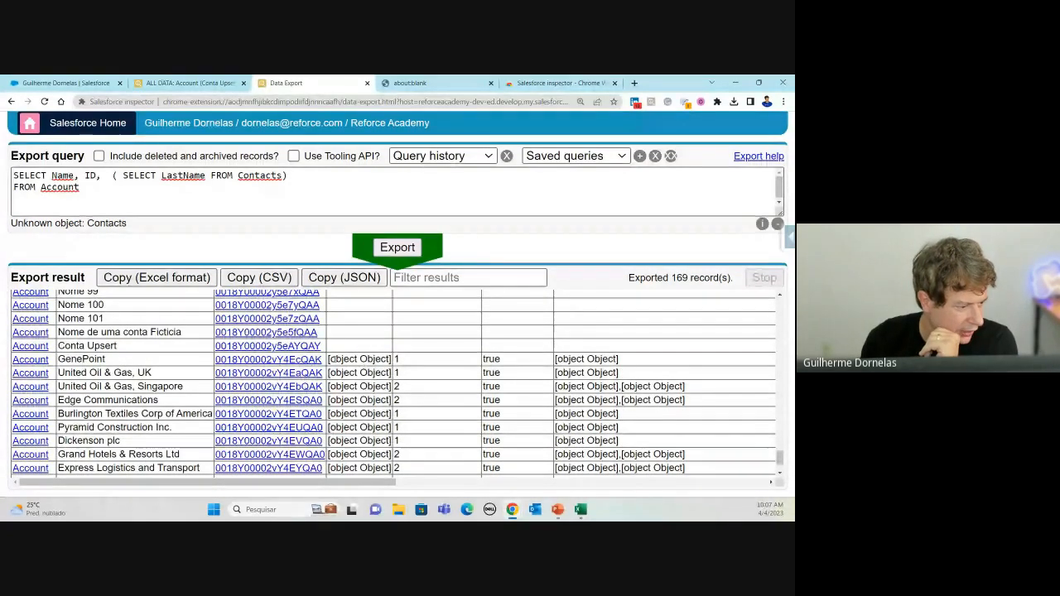
{"action": "left_click_drag", "start_coordinate": [335, 360], "coordinate": [387, 360]}
{"action": "left_click_drag", "start_coordinate": [391, 482], "coordinate": [413, 483]}
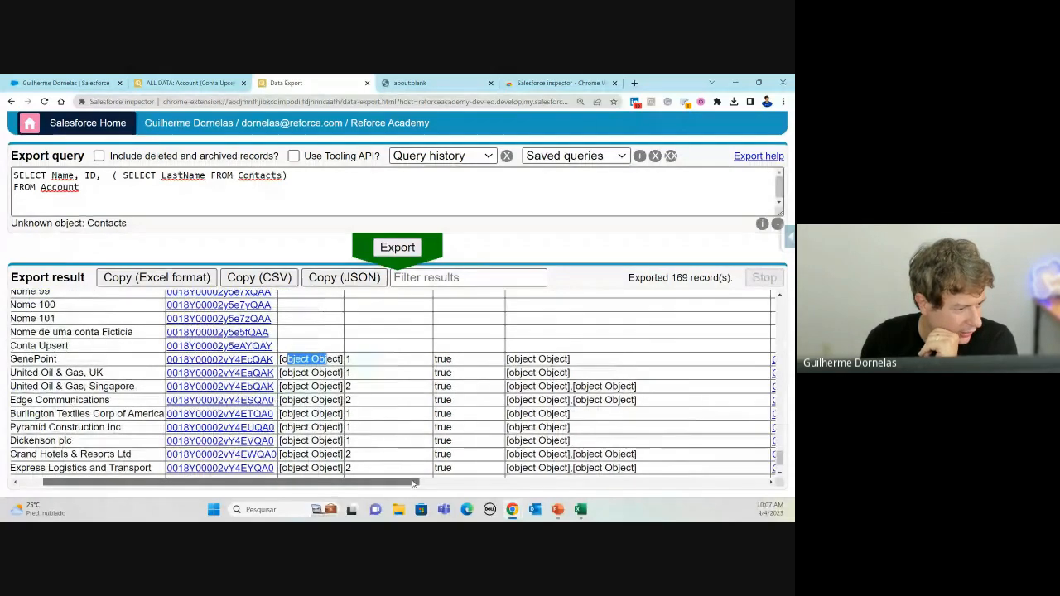
{"action": "scroll", "coordinate": [442, 364], "scroll_direction": "right", "scroll_amount": 5}
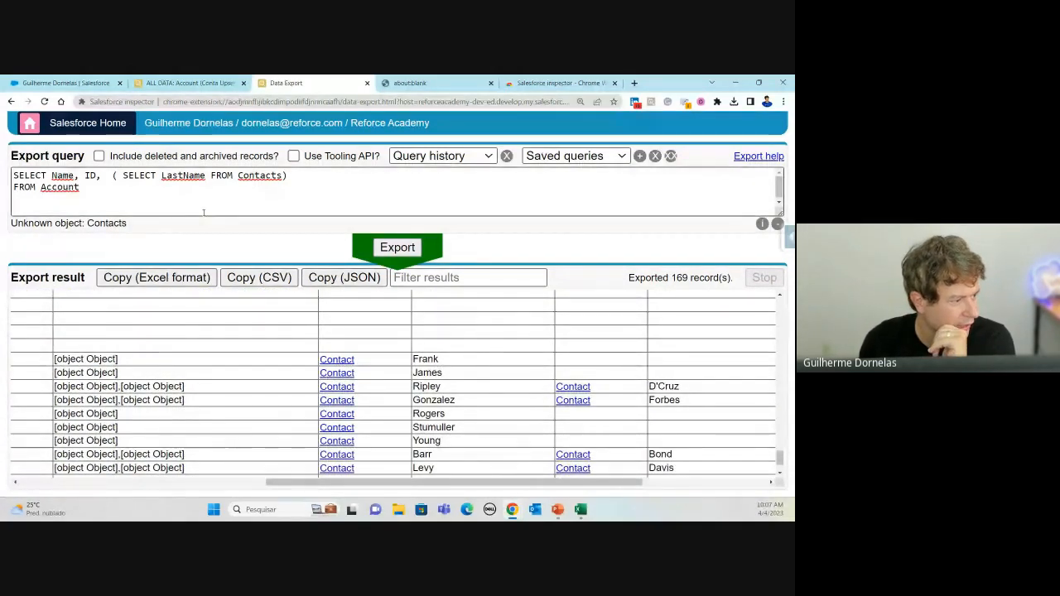
Step: Inspect the LastName/Contacts subquery and a related contact's entry in the results
{"action": "left_click_drag", "start_coordinate": [161, 175], "coordinate": [202, 176]}
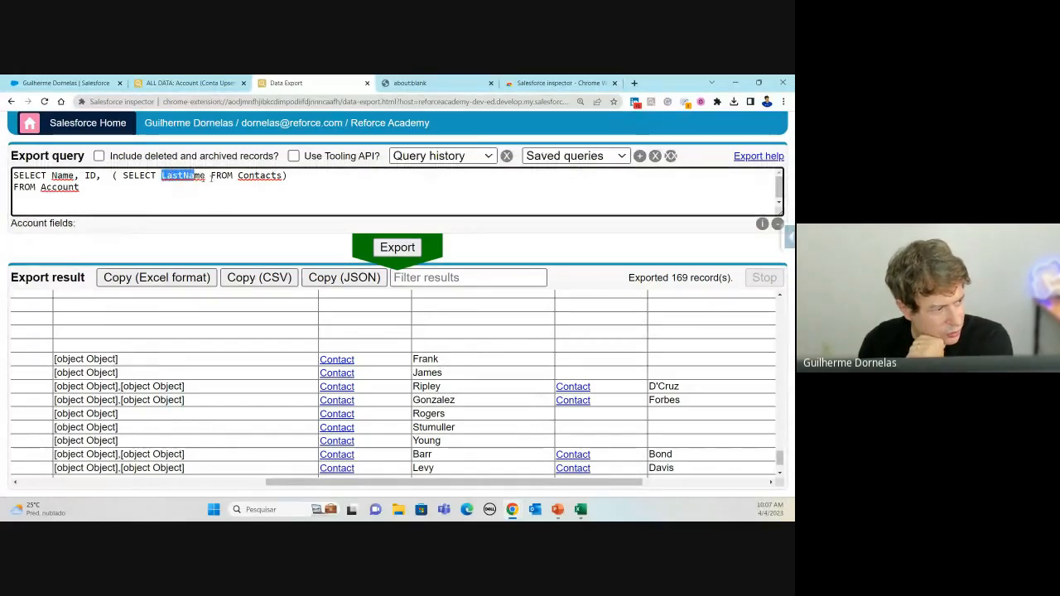
{"action": "double_click", "coordinate": [202, 176]}
{"action": "double_click", "coordinate": [260, 176]}
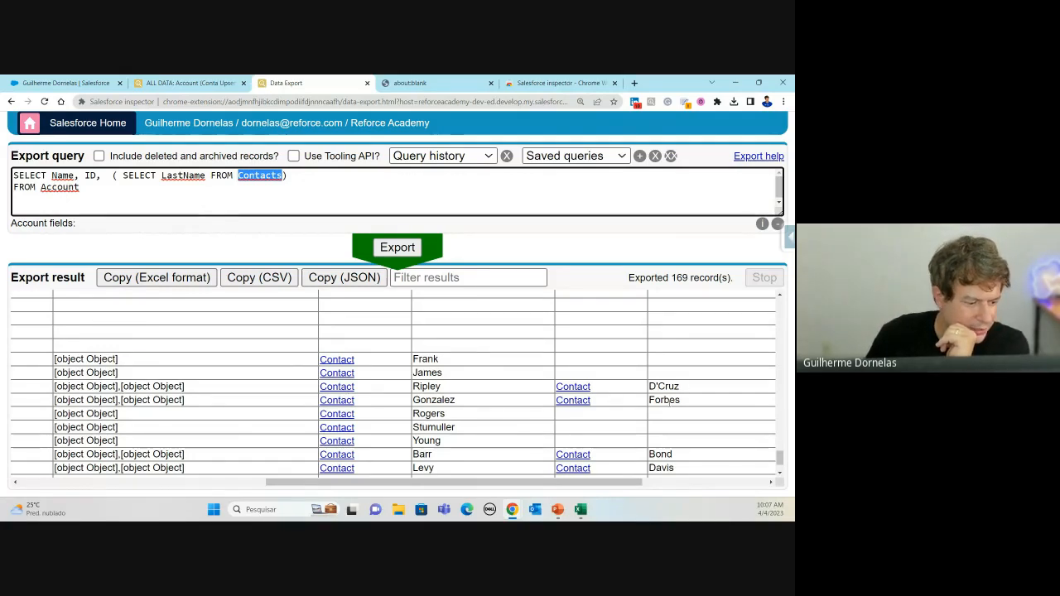
{"action": "left_click_drag", "start_coordinate": [623, 482], "coordinate": [712, 485]}
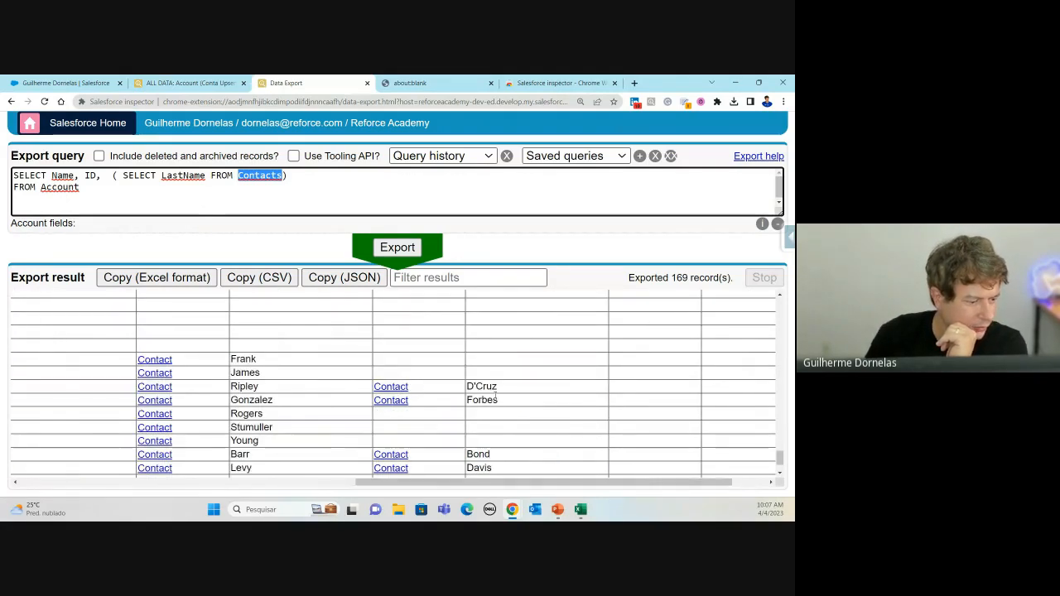
{"action": "left_click", "coordinate": [390, 401]}
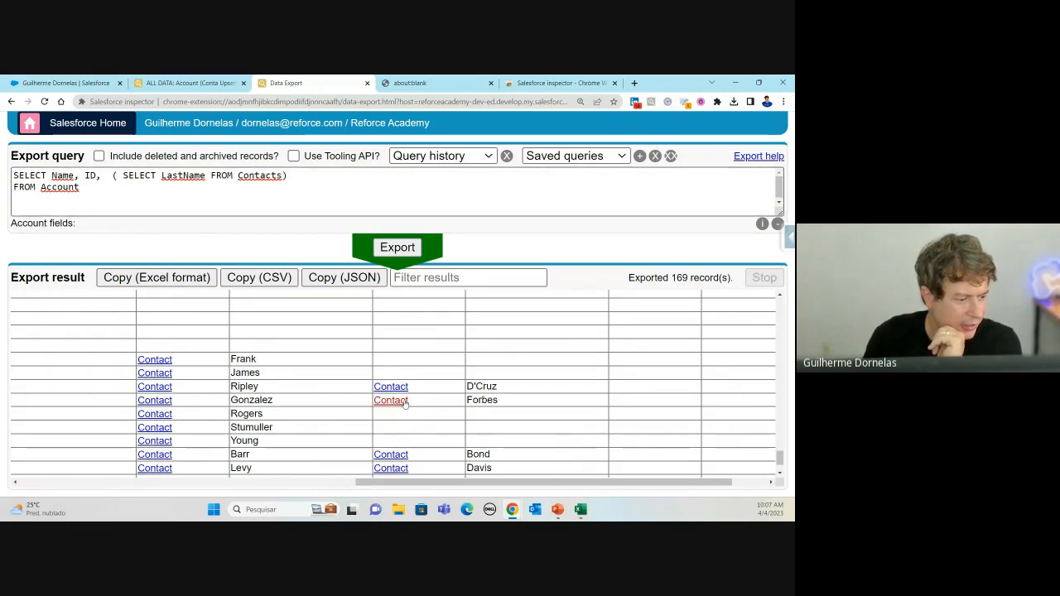
{"action": "left_click", "coordinate": [513, 400]}
{"action": "left_click_drag", "start_coordinate": [495, 482], "coordinate": [428, 483]}
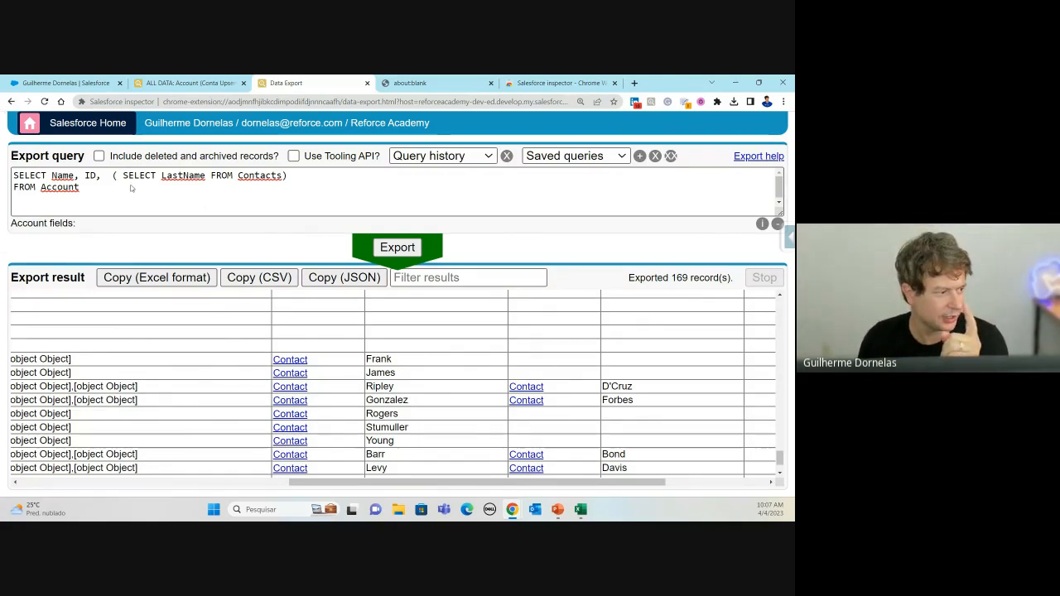
Step: Re-run the query, copy the results in Excel format, and bring up Excel
{"action": "left_click", "coordinate": [130, 189]}
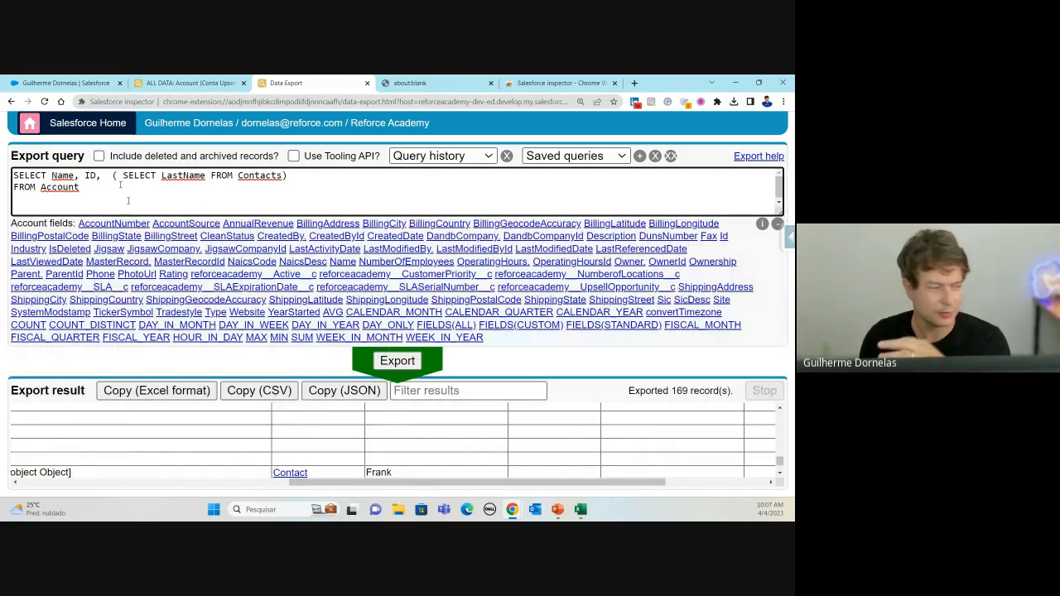
{"action": "key", "text": "ctrl+Return"}
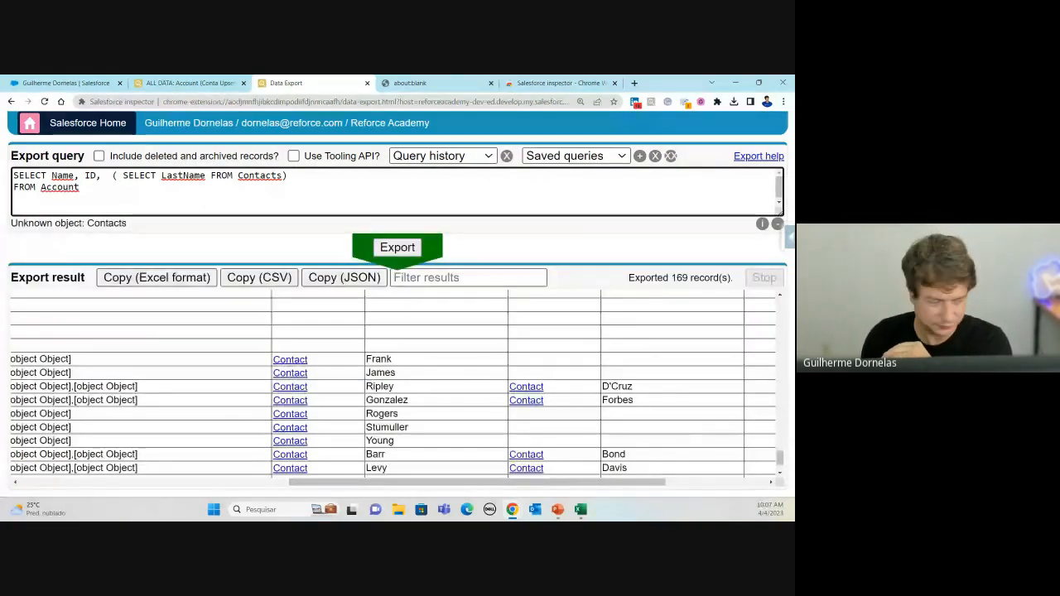
{"action": "left_click", "coordinate": [403, 252]}
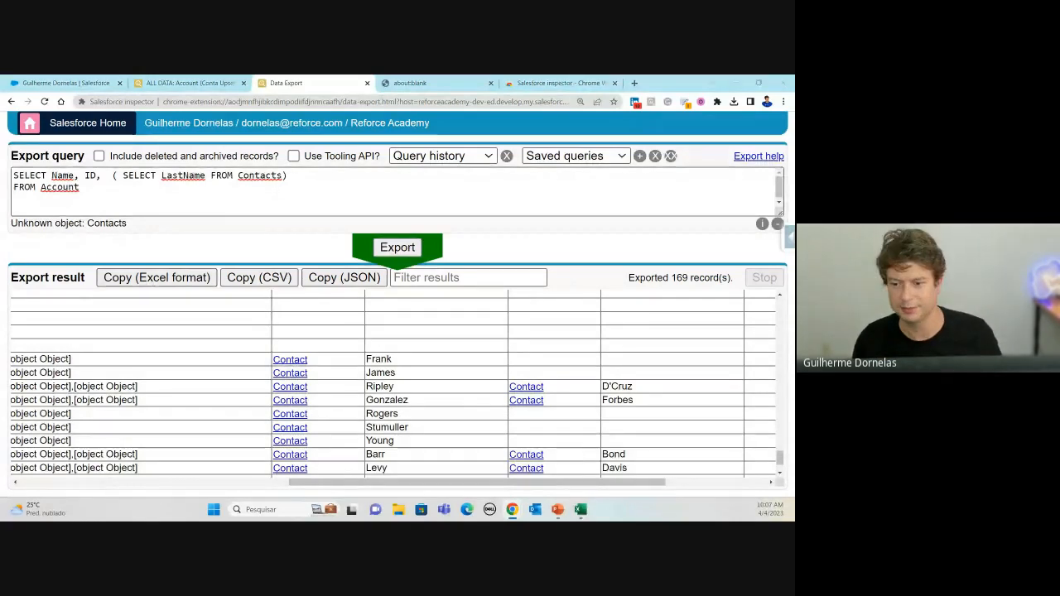
{"action": "left_click", "coordinate": [580, 510]}
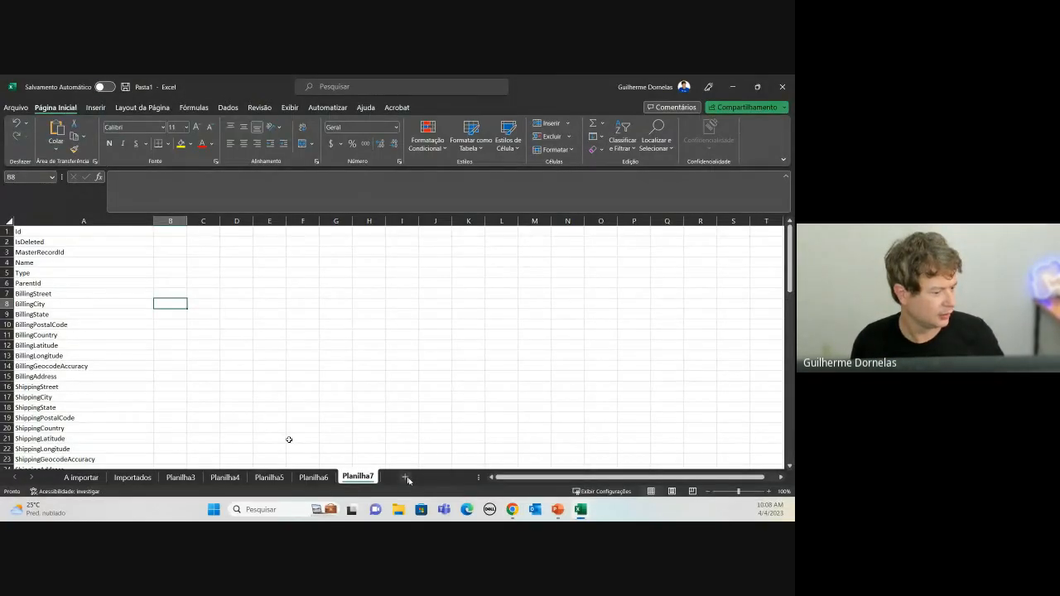
Step: Paste the export into new sheet Planilha8 and auto-fit columns A through S
{"action": "left_click", "coordinate": [405, 477]}
{"action": "key", "text": "ctrl+v"}
{"action": "left_click", "coordinate": [32, 220]}
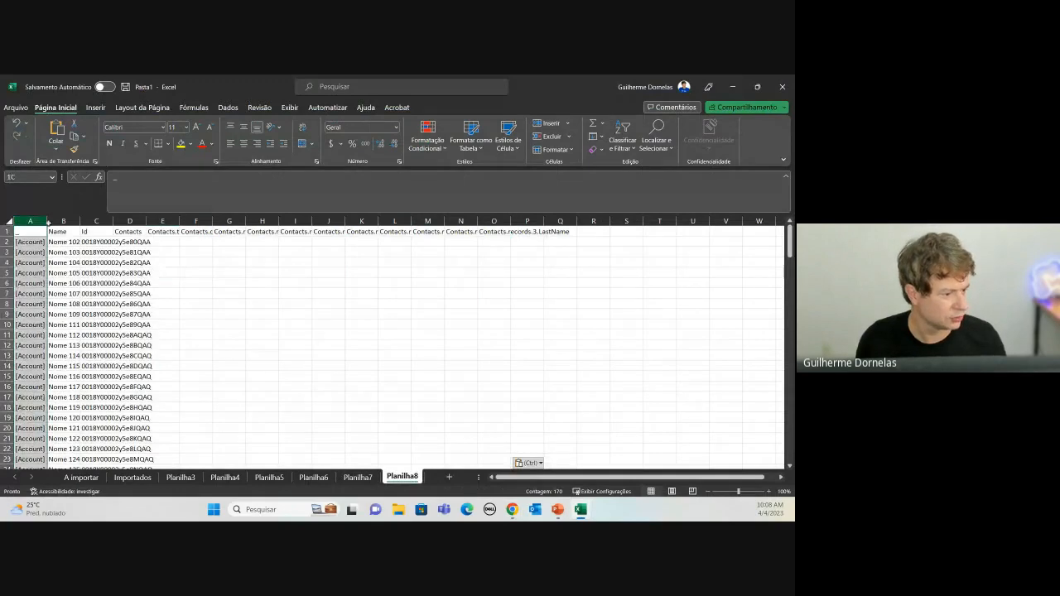
{"action": "left_click_drag", "start_coordinate": [48, 221], "coordinate": [603, 219]}
{"action": "double_click", "coordinate": [578, 218]}
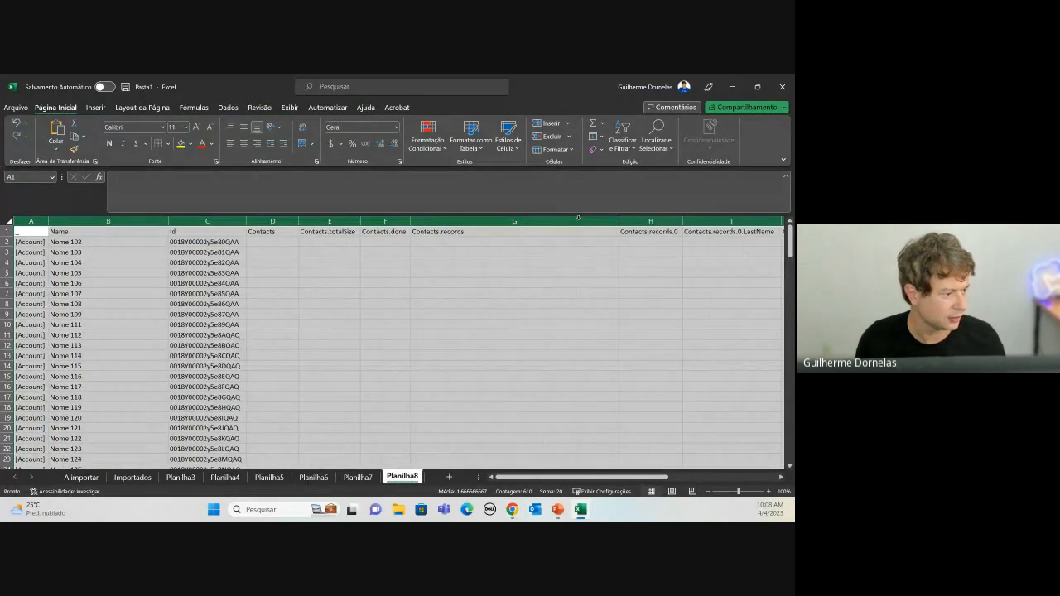
{"action": "left_click", "coordinate": [385, 272]}
Step: Review the nested contact last-name rows, then go back to Chrome
{"action": "scroll", "coordinate": [275, 241], "scroll_direction": "down", "scroll_amount": 20}
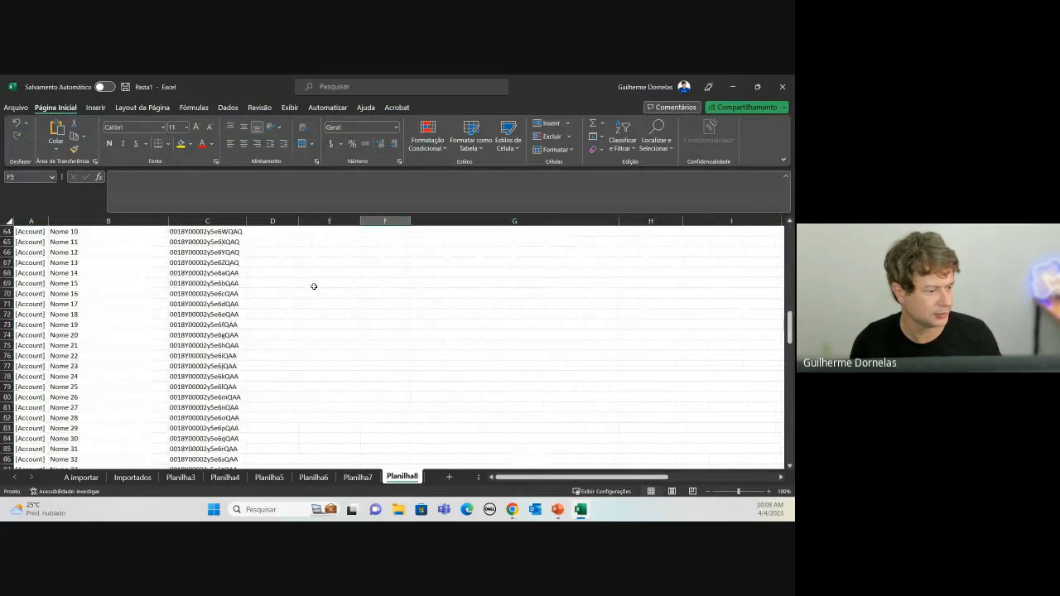
{"action": "scroll", "coordinate": [351, 333], "scroll_direction": "down", "scroll_amount": 13}
{"action": "scroll", "coordinate": [354, 332], "scroll_direction": "up", "scroll_amount": 3}
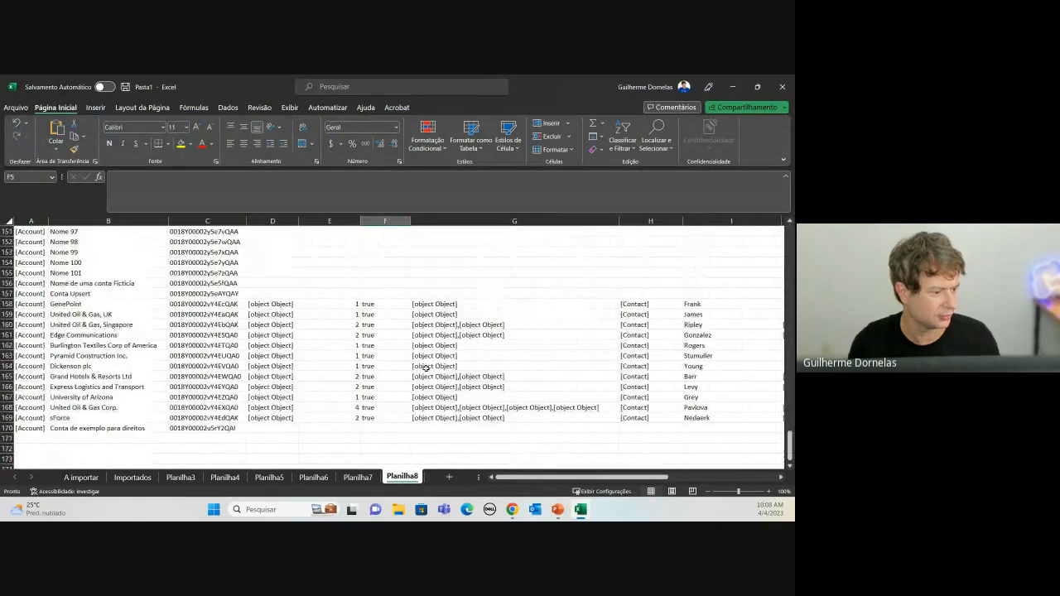
{"action": "left_click", "coordinate": [421, 366]}
{"action": "left_click_drag", "start_coordinate": [488, 315], "coordinate": [772, 432]}
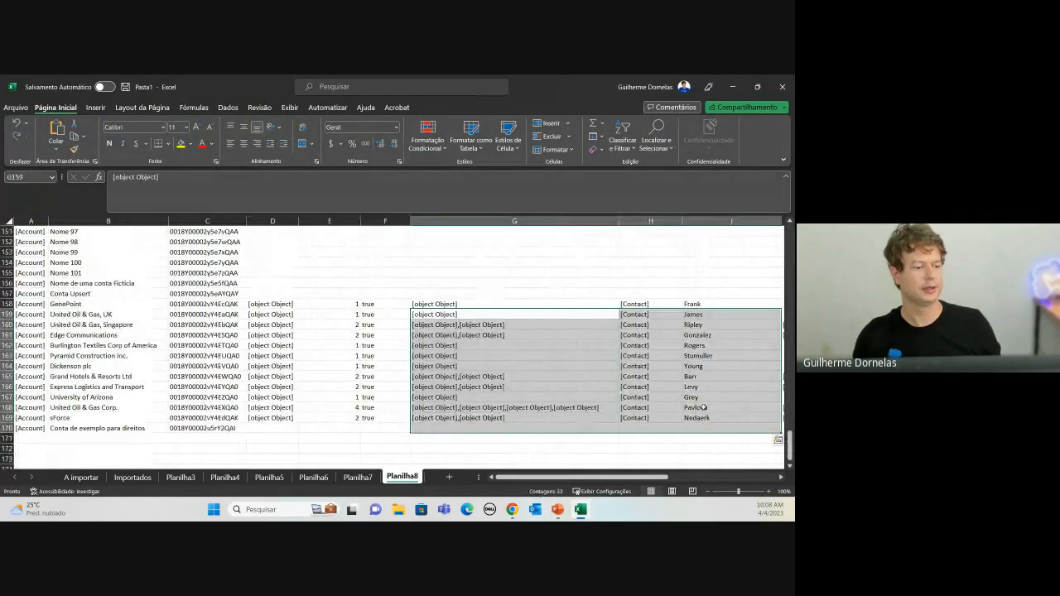
{"action": "left_click", "coordinate": [706, 410]}
{"action": "key", "text": "alt+Tab"}
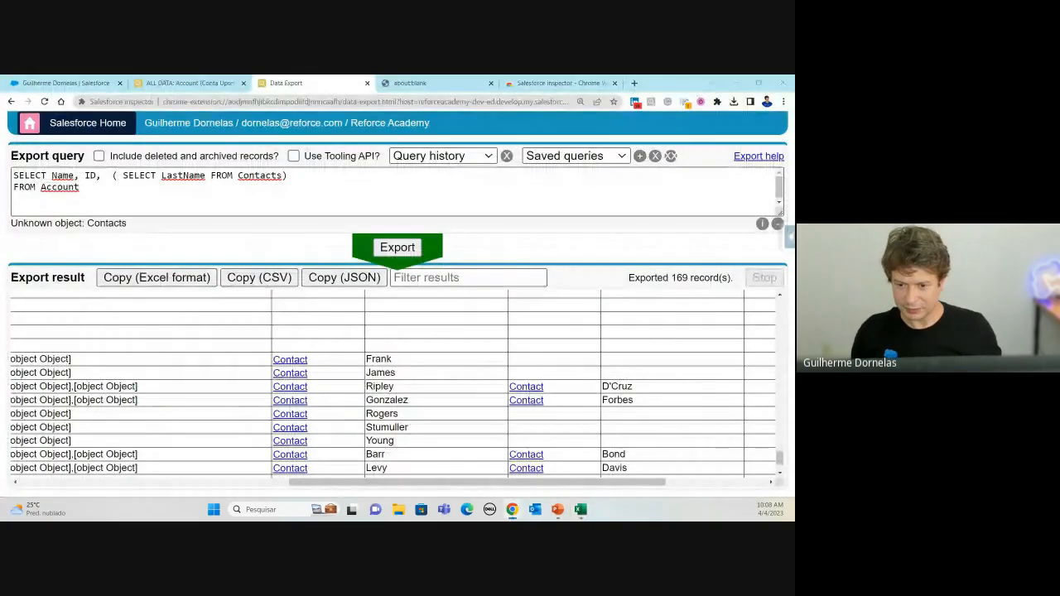
Step: Copy the Opportunity/OpportunityLineItems SQL from slide 14 and select the existing Data Export query
{"action": "key", "text": "alt+Tab"}
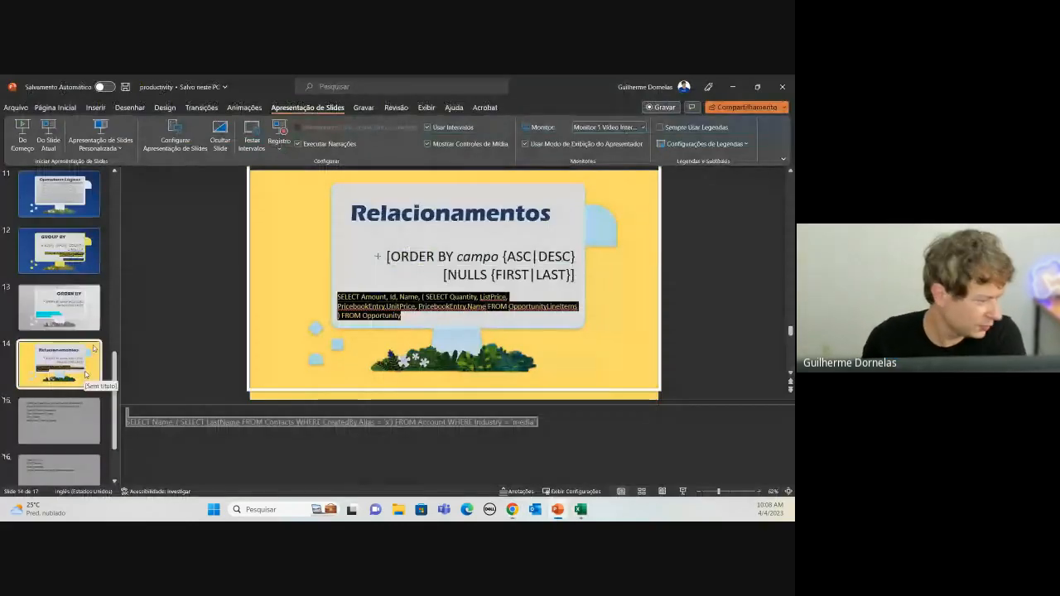
{"action": "left_click", "coordinate": [448, 309]}
{"action": "left_click_drag", "start_coordinate": [409, 319], "coordinate": [311, 287]}
{"action": "key", "text": "ctrl+c"}
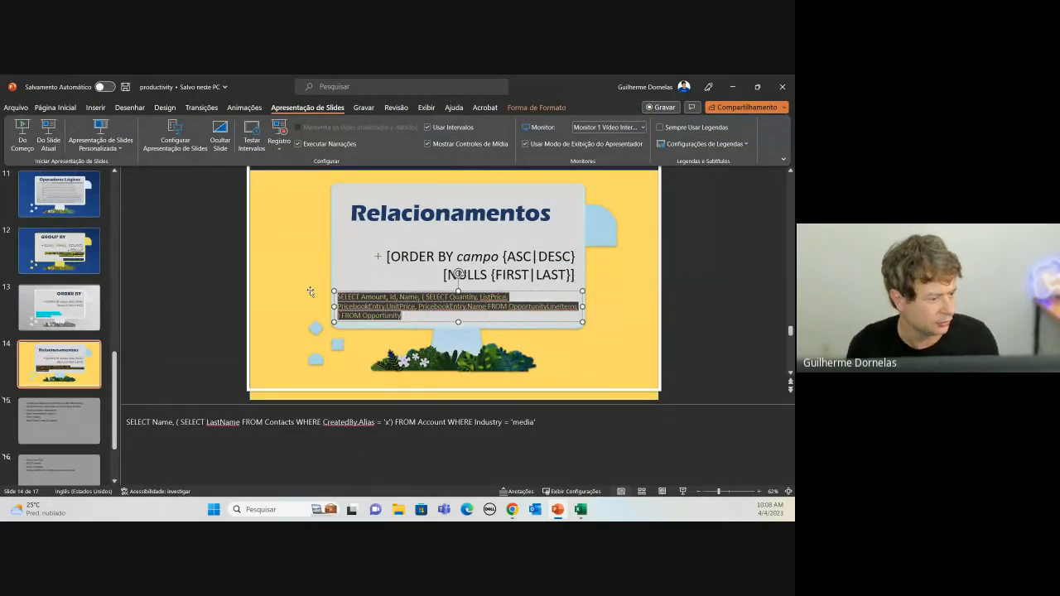
{"action": "key", "text": "alt"}
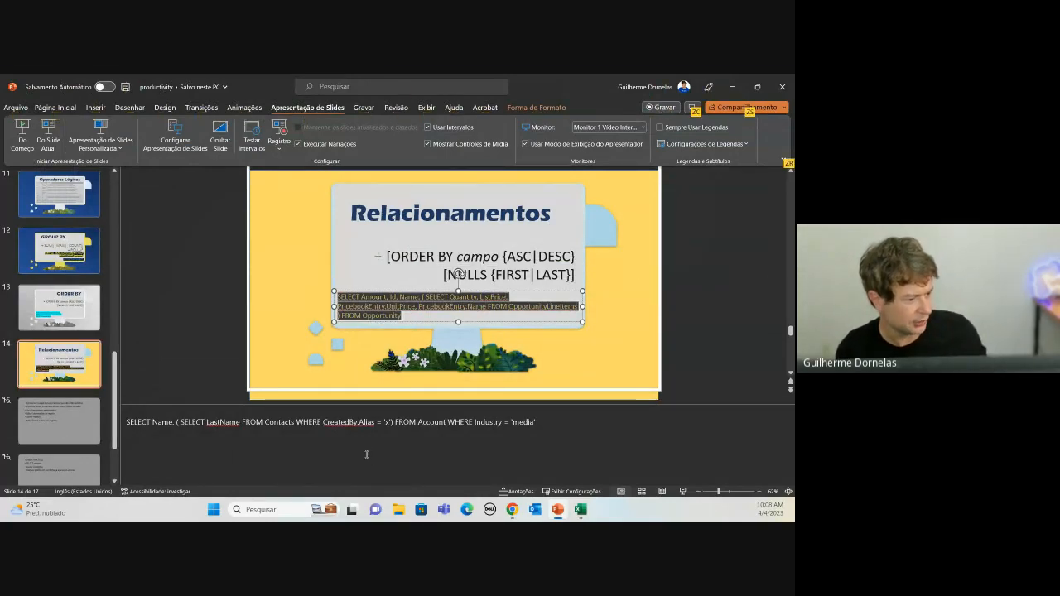
{"action": "key", "text": "alt+Tab"}
{"action": "left_click", "coordinate": [94, 191]}
{"action": "key", "text": "ctrl+a"}
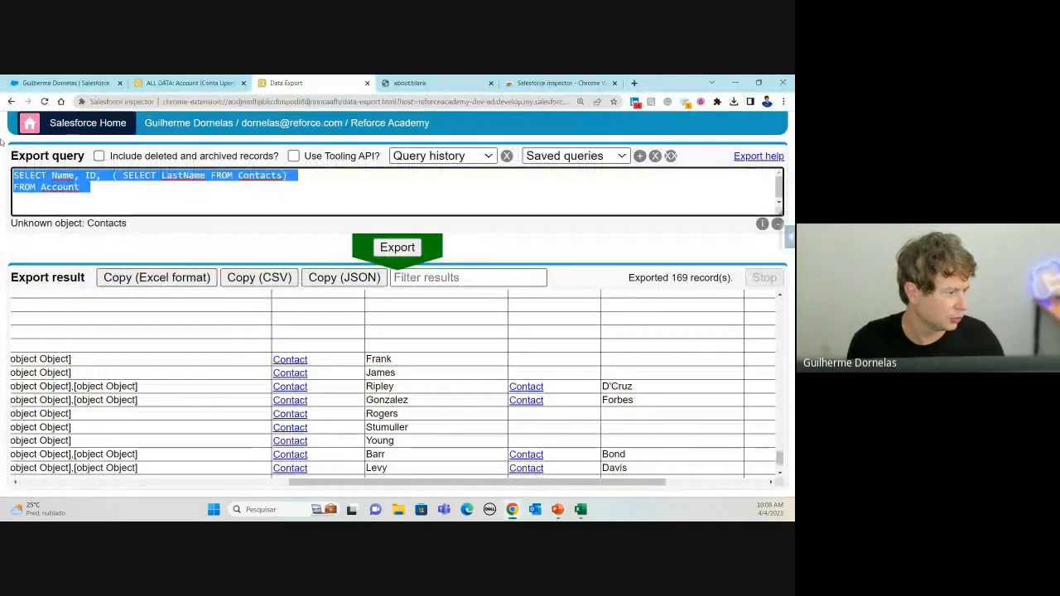
Step: Paste the Opportunity query with its OpportunityLineItems subquery and put FROM Opportunity on its own line
{"action": "key", "text": "ctrl+v"}
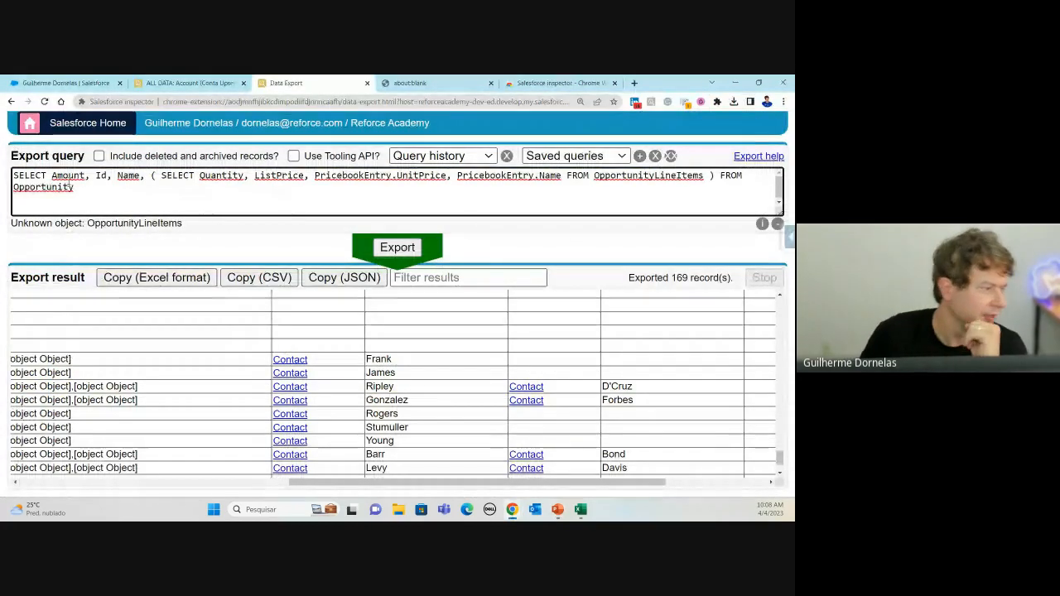
{"action": "left_click", "coordinate": [68, 176]}
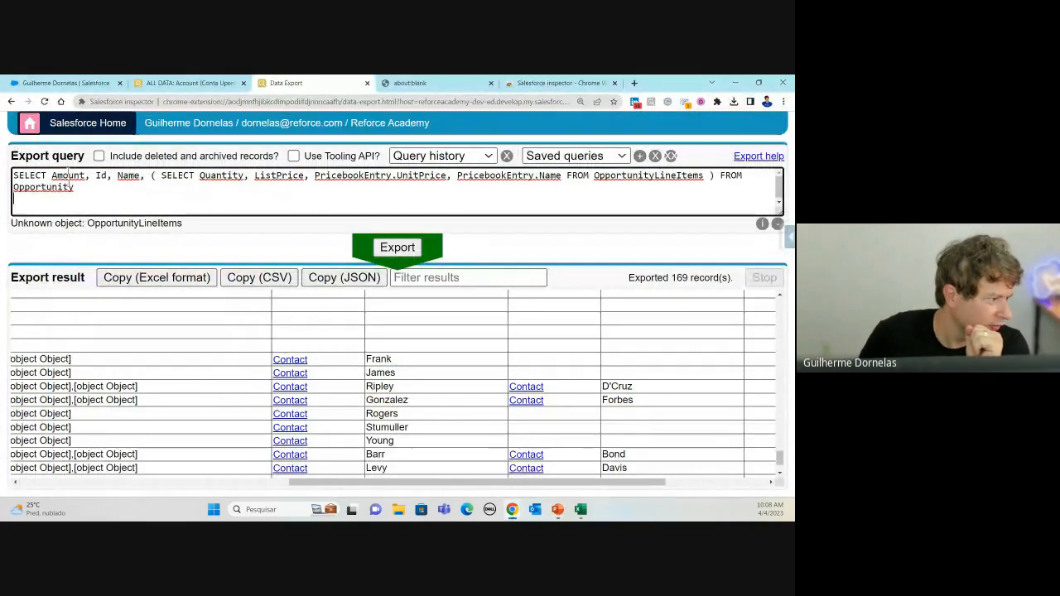
{"action": "left_click", "coordinate": [147, 176]}
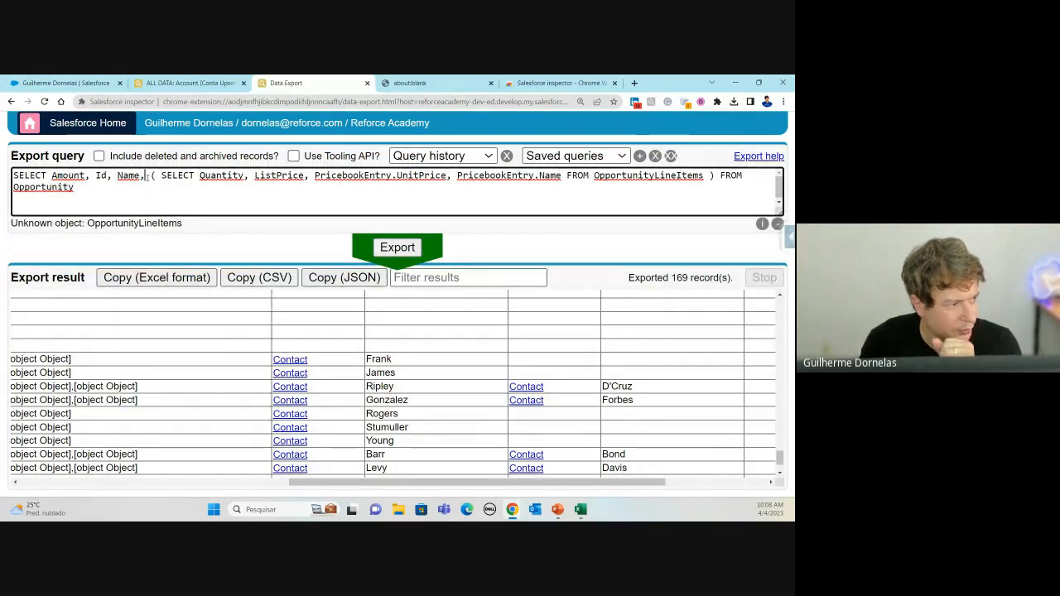
{"action": "left_click", "coordinate": [276, 176]}
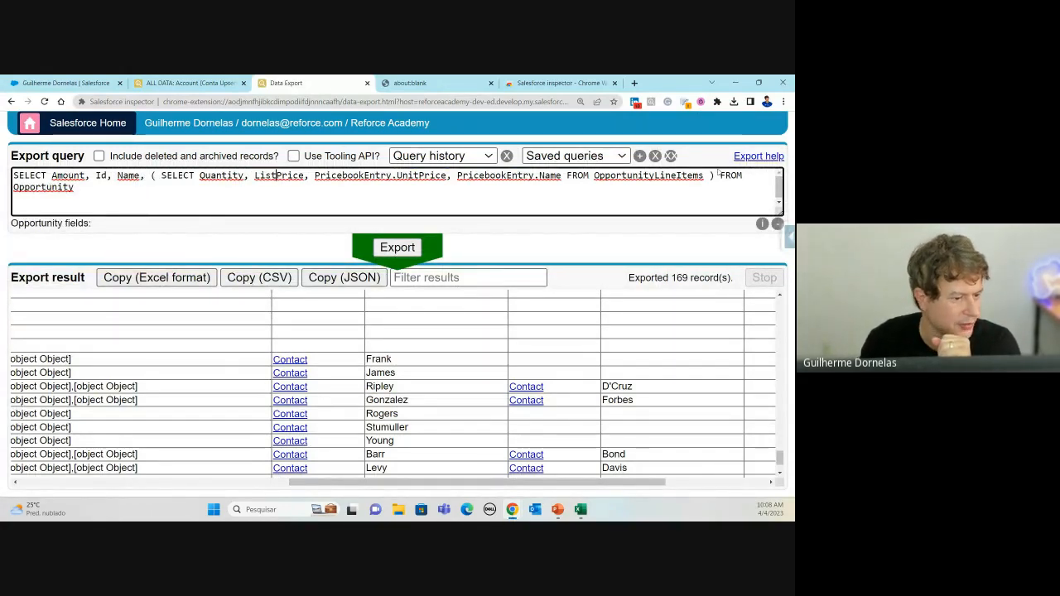
{"action": "left_click_drag", "start_coordinate": [715, 175], "coordinate": [148, 175]}
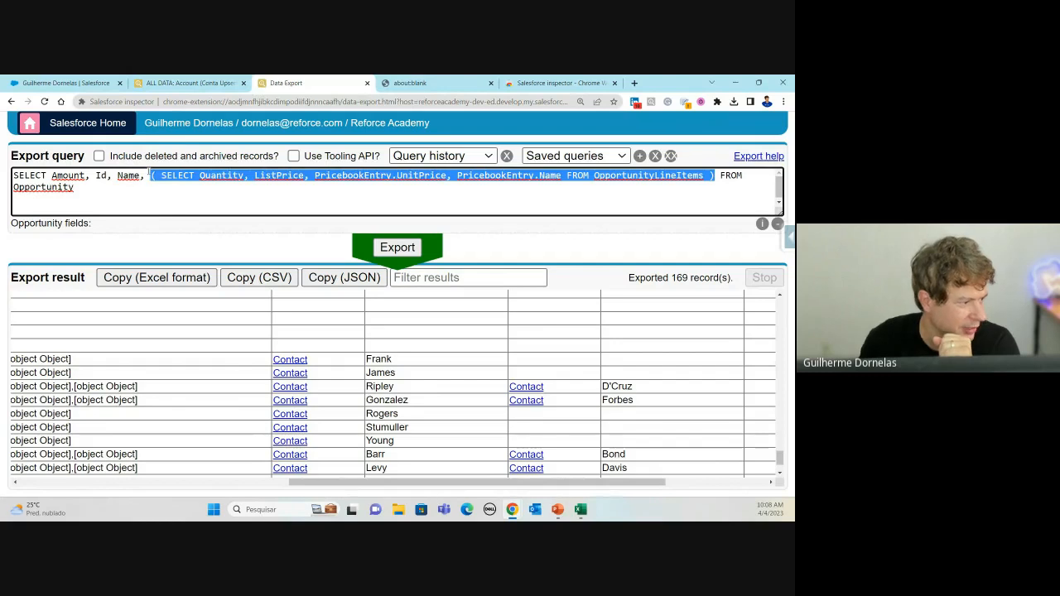
{"action": "left_click", "coordinate": [650, 176]}
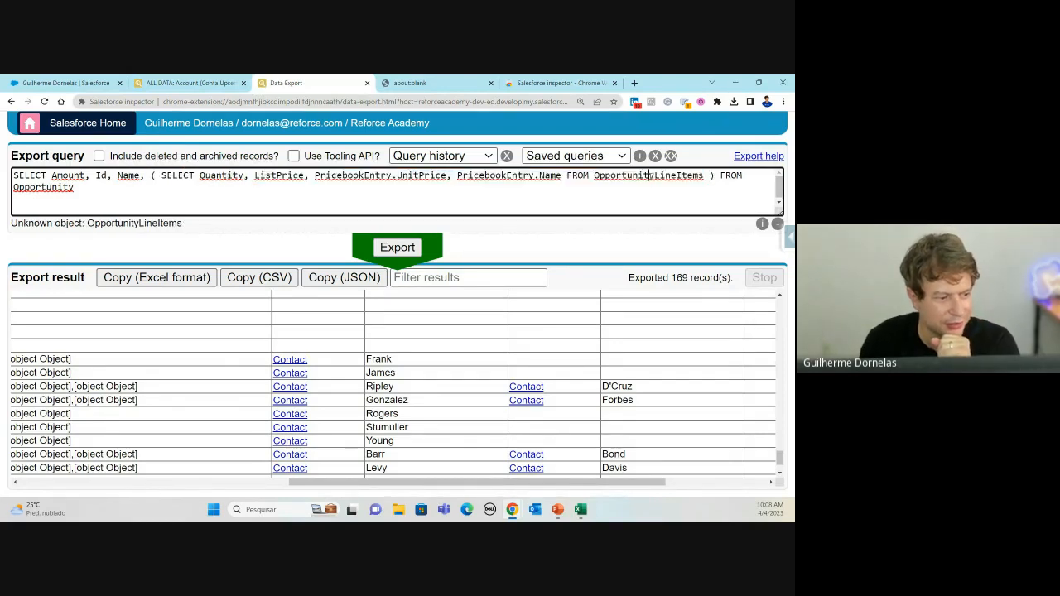
{"action": "left_click", "coordinate": [605, 176]}
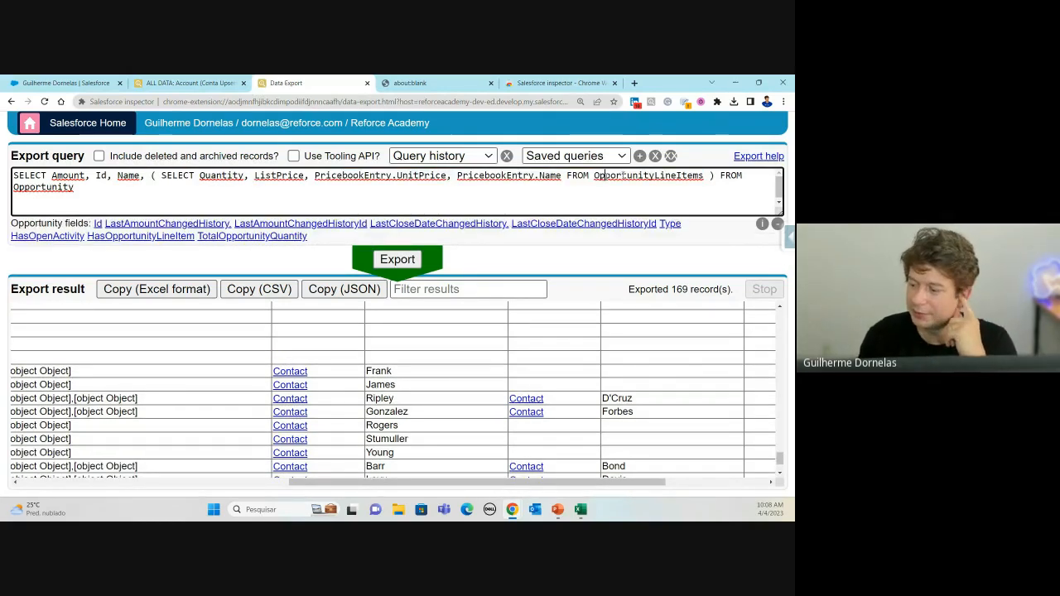
{"action": "left_click", "coordinate": [739, 176]}
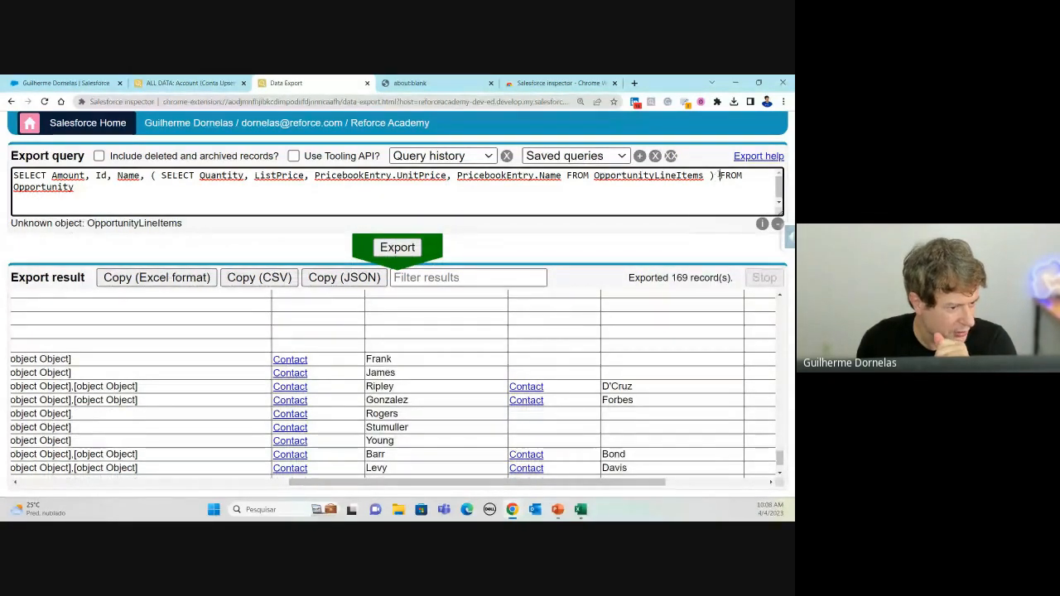
{"action": "key", "text": "Return"}
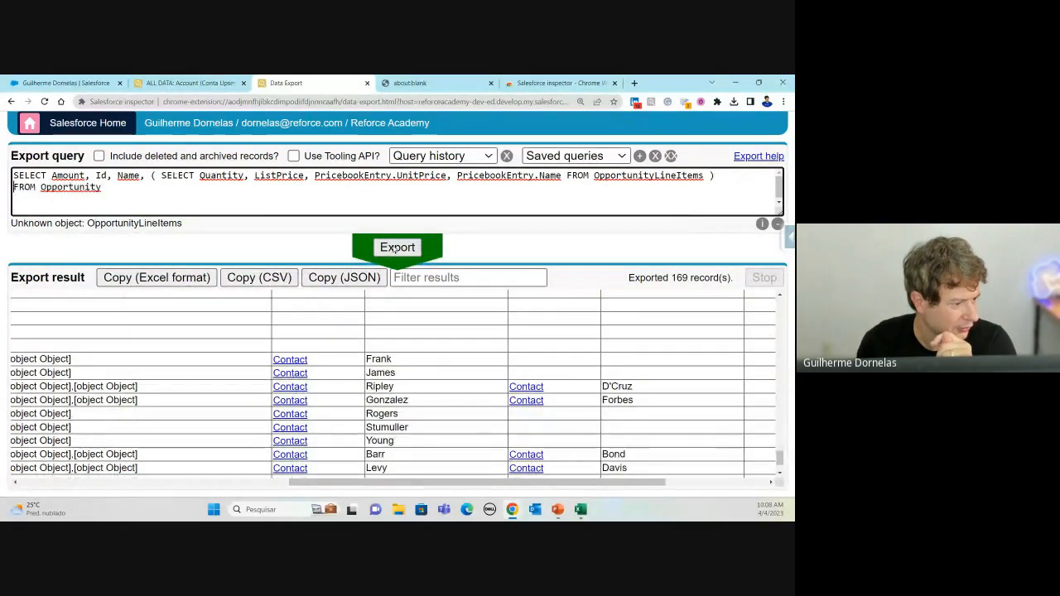
Step: Run it, review the 35 records with an empty OpportunityLineItems column, and select the query
{"action": "left_click", "coordinate": [396, 248]}
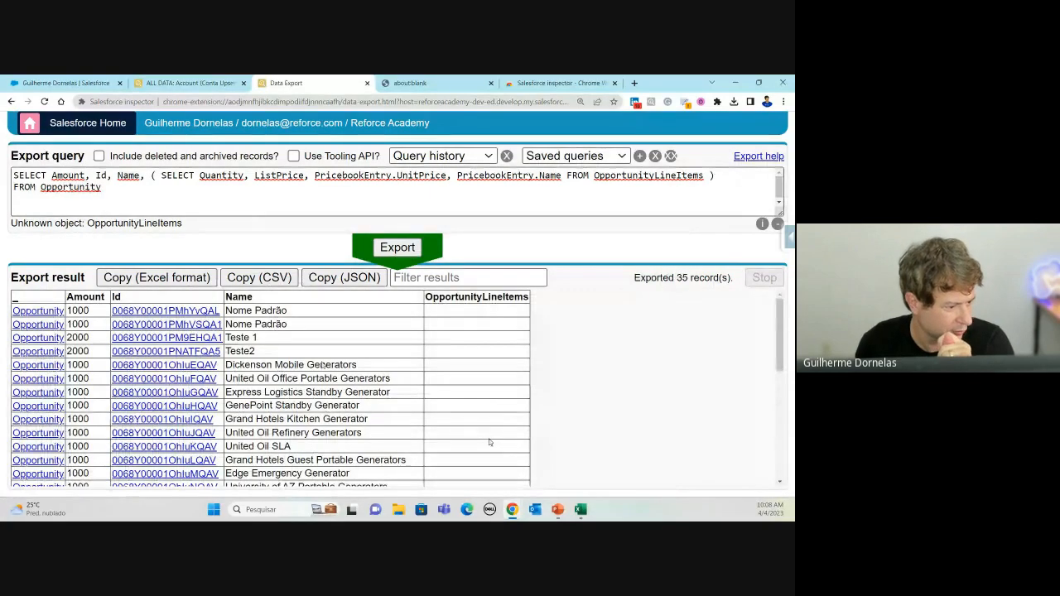
{"action": "scroll", "coordinate": [558, 331], "scroll_direction": "down", "scroll_amount": 4}
{"action": "scroll", "coordinate": [563, 329], "scroll_direction": "up", "scroll_amount": 4}
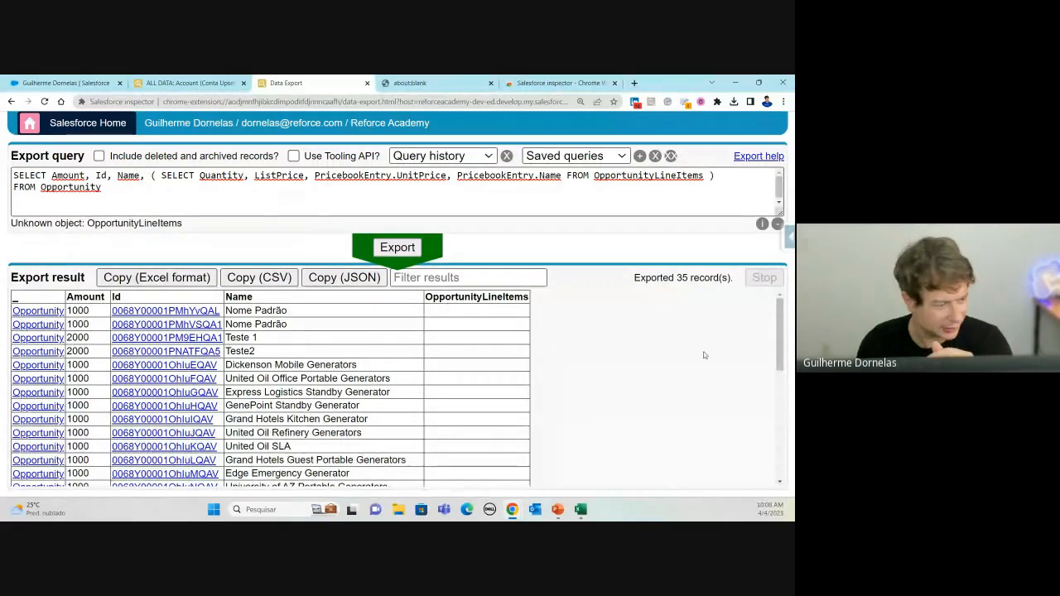
{"action": "scroll", "coordinate": [460, 377], "scroll_direction": "down", "scroll_amount": 4}
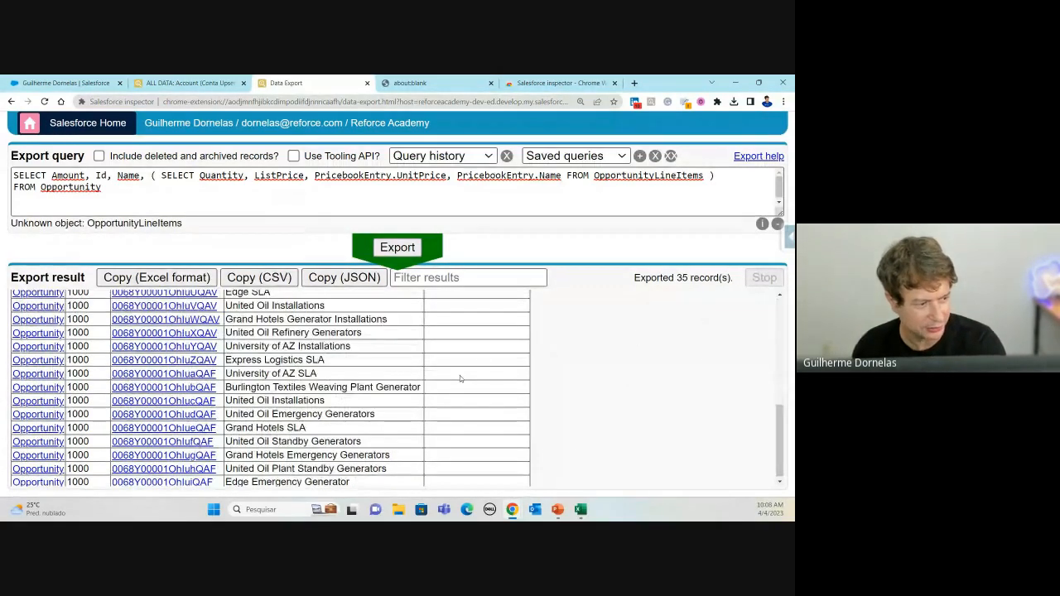
{"action": "scroll", "coordinate": [461, 362], "scroll_direction": "up", "scroll_amount": 5}
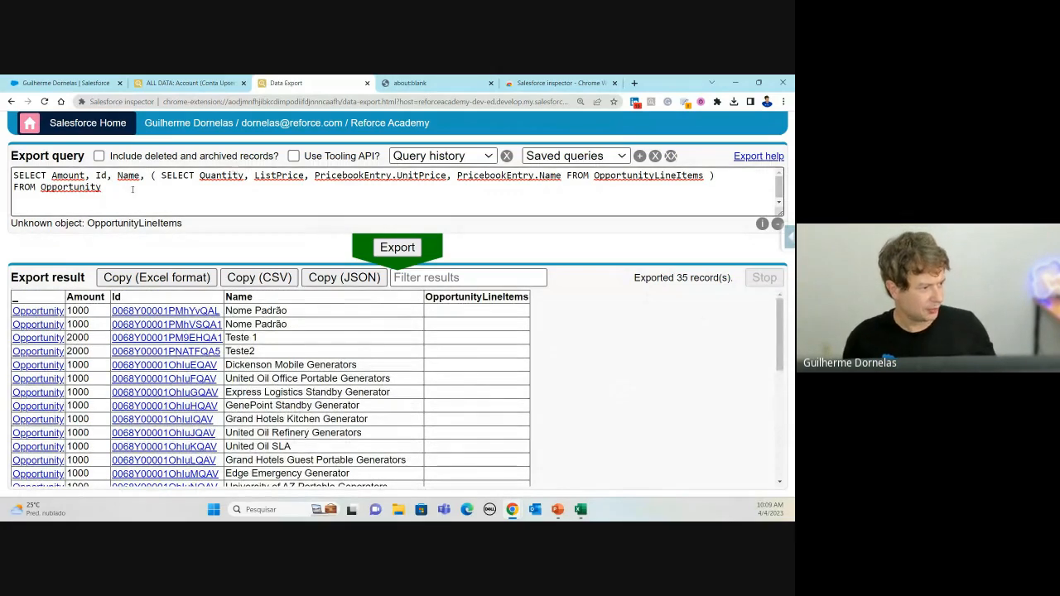
{"action": "left_click_drag", "start_coordinate": [130, 188], "coordinate": [6, 171]}
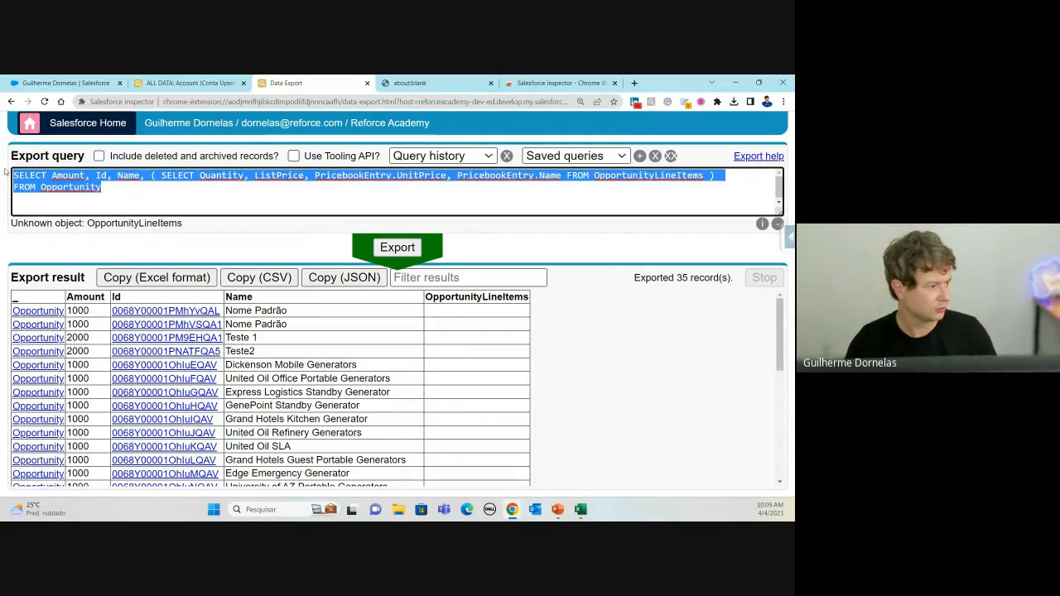
Step: Replace the query with SELECT Name, Id, CreatedDate FROM Account
{"action": "key", "text": "BackSpace"}
{"action": "type", "text": "SELECT "}
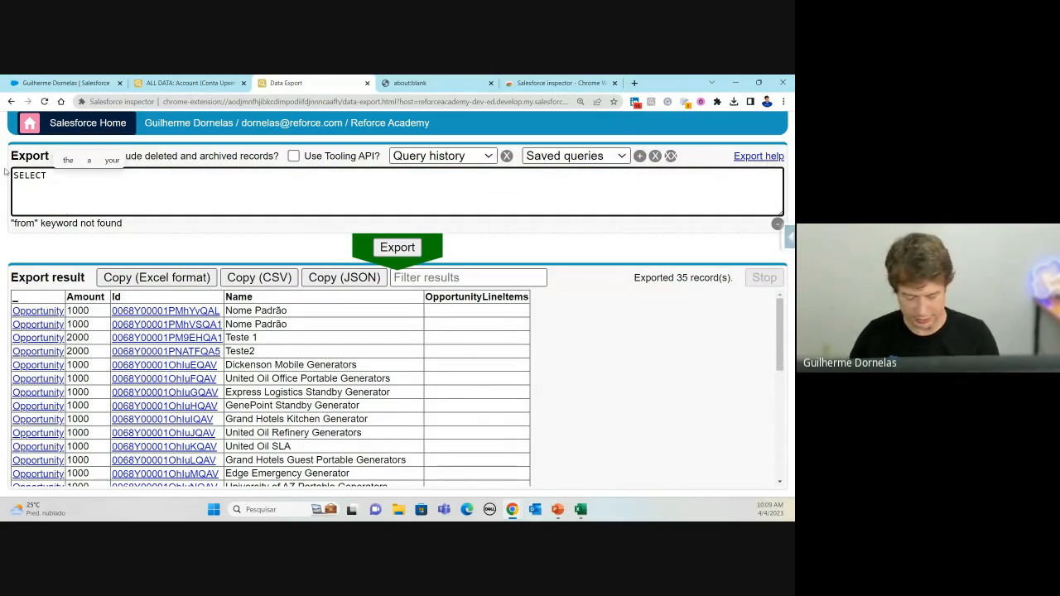
{"action": "type", "text": "Name, Id"}
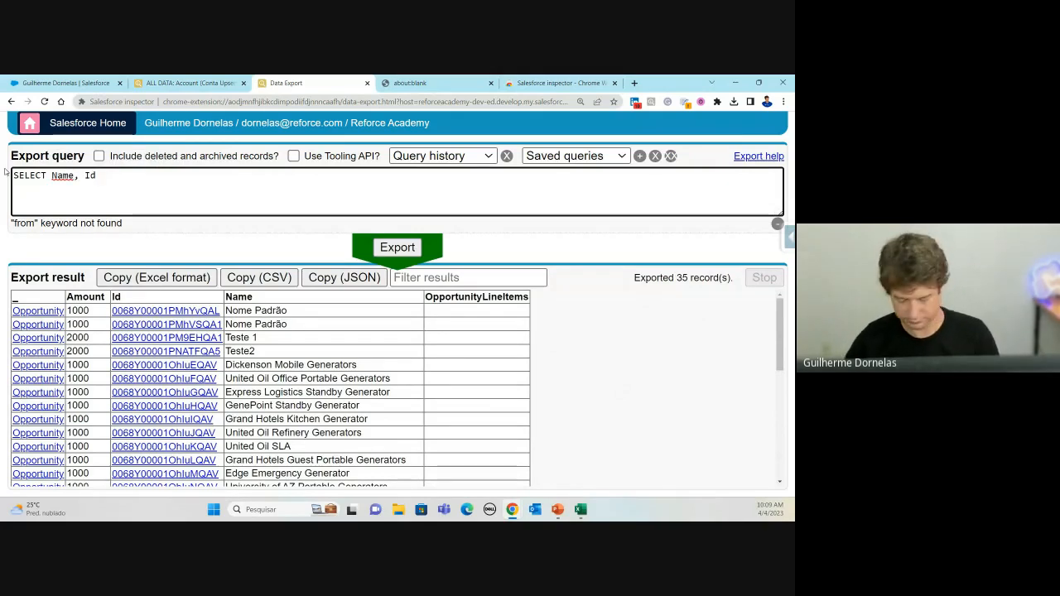
{"action": "type", "text": ", cr"}
{"action": "key", "text": "BackSpace"}
{"action": "key", "text": "BackSpace"}
{"action": "key", "text": "BackSpace"}
{"action": "key", "text": "BackSpace"}
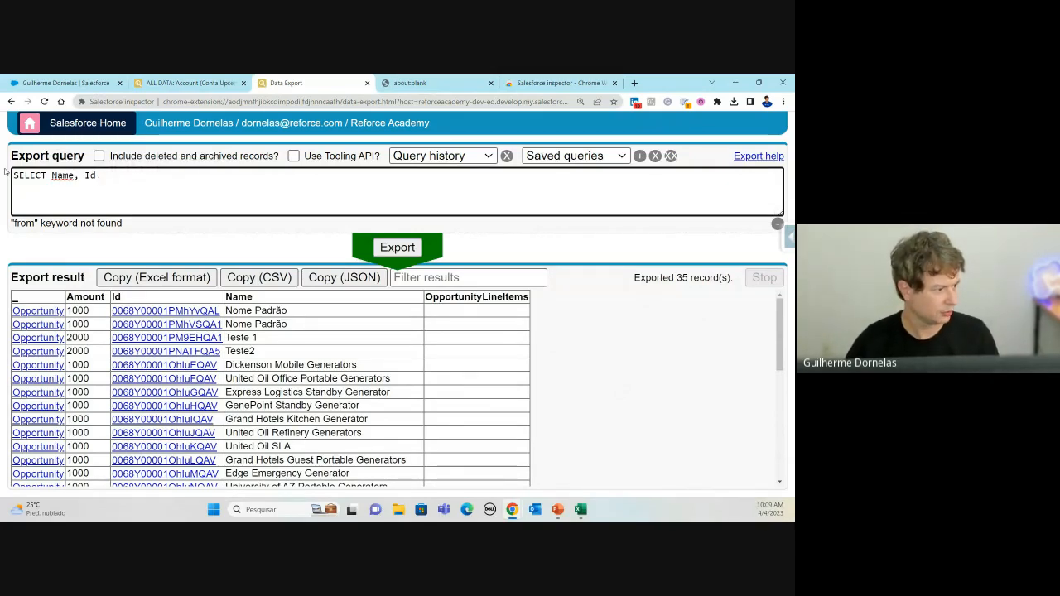
{"action": "key", "text": "Return"}
{"action": "type", "text": "FROM "}
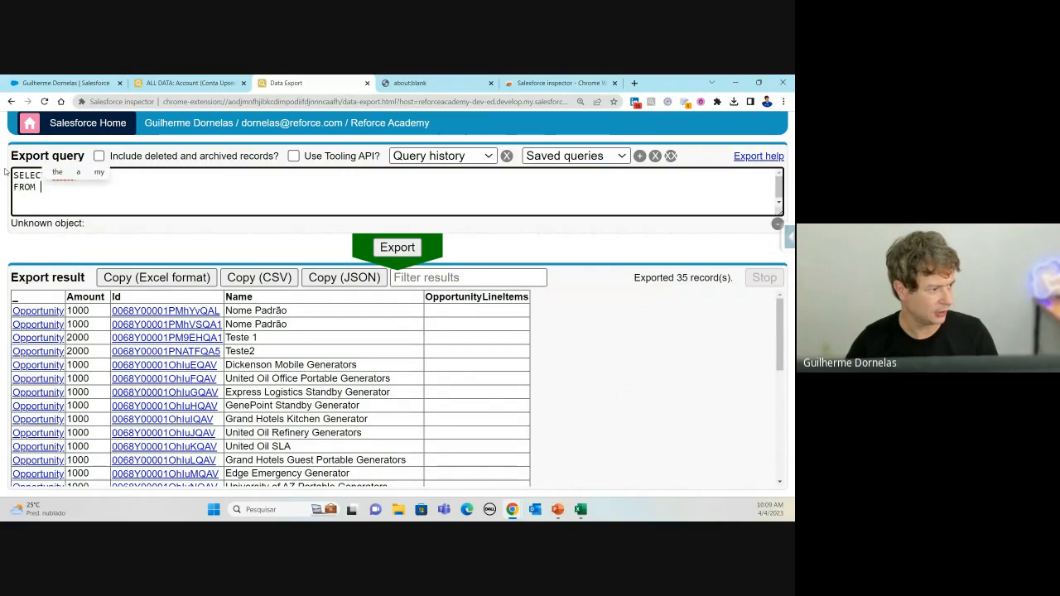
{"action": "type", "text": "Account"}
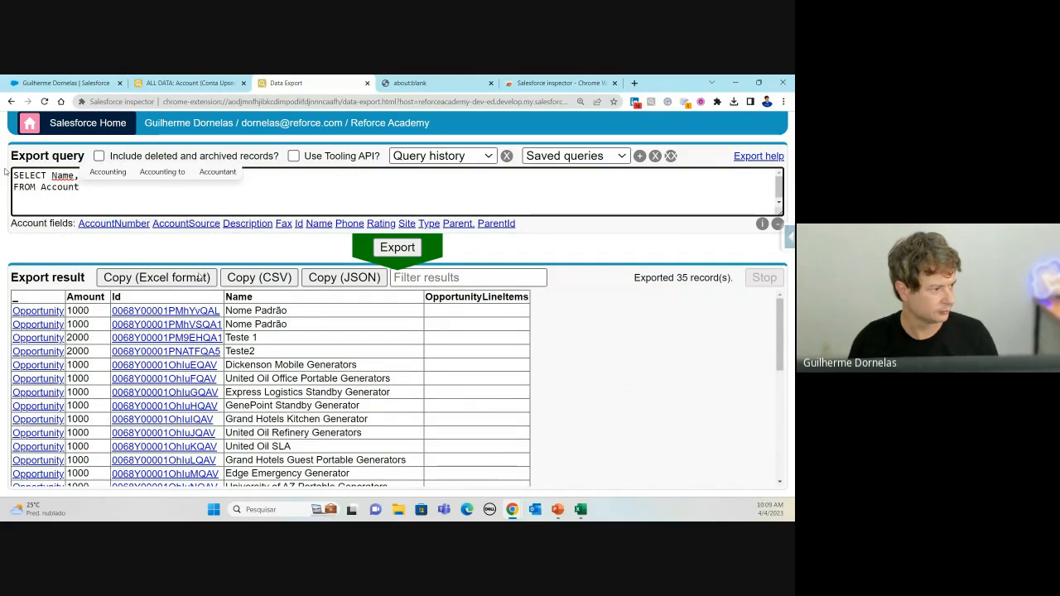
{"action": "left_click", "coordinate": [108, 172]}
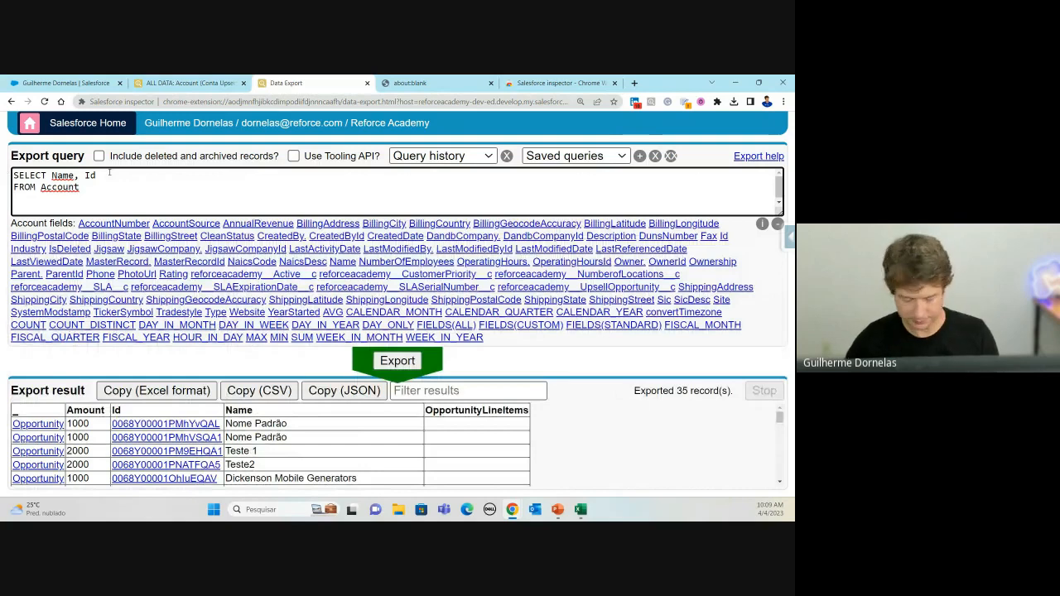
{"action": "type", "text": ", C"}
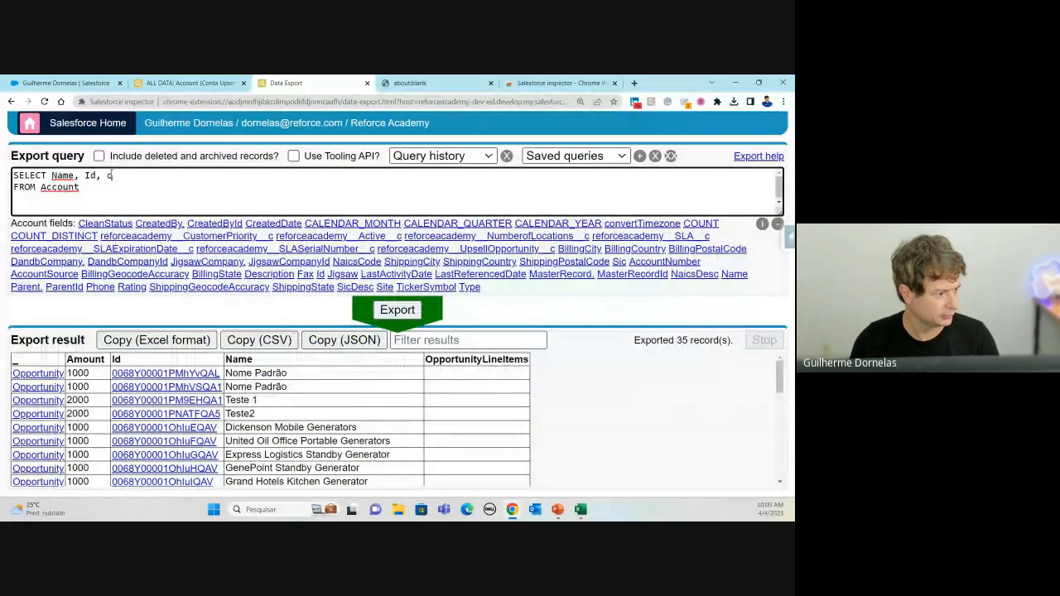
{"action": "type", "text": "reate"}
{"action": "left_click", "coordinate": [222, 224]}
{"action": "type", "text": "=="}
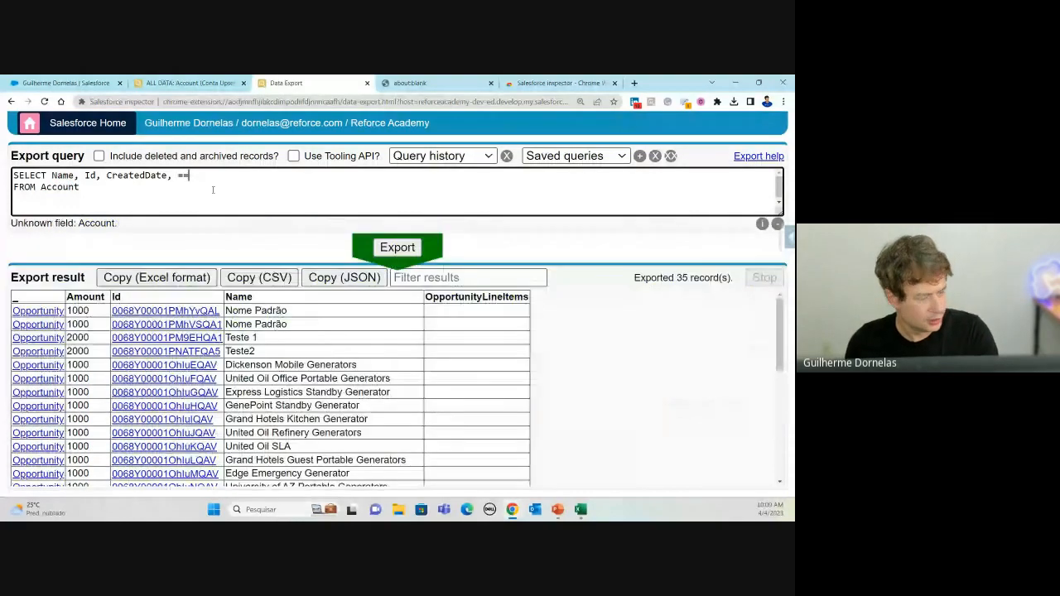
{"action": "key", "text": "BackSpace"}
{"action": "key", "text": "BackSpace"}
{"action": "key", "text": "BackSpace"}
{"action": "key", "text": "BackSpace"}
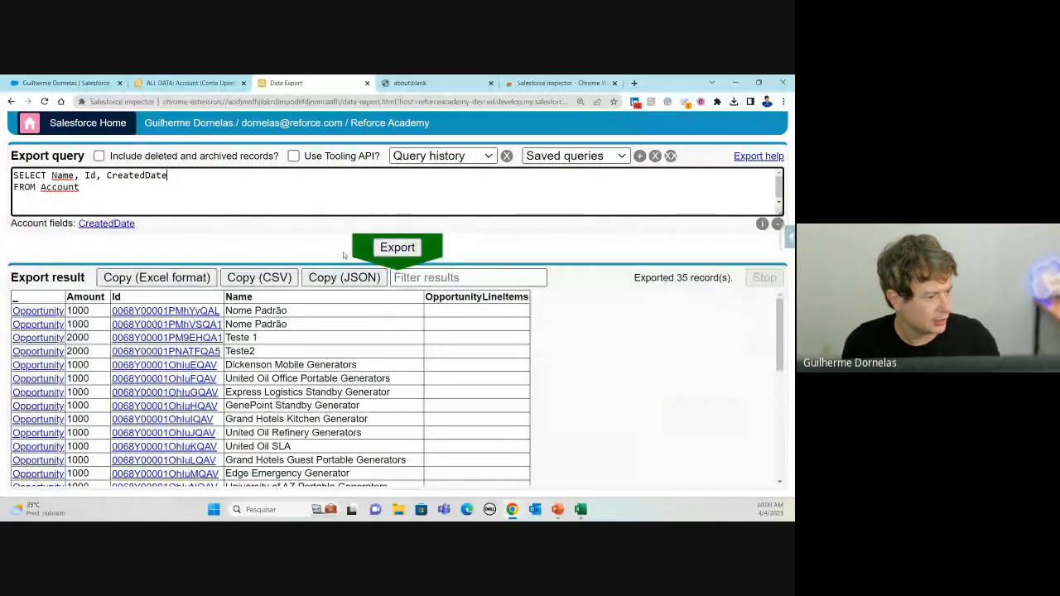
Step: Export it and review the 169 Account records with their CreatedDate values
{"action": "left_click", "coordinate": [397, 248]}
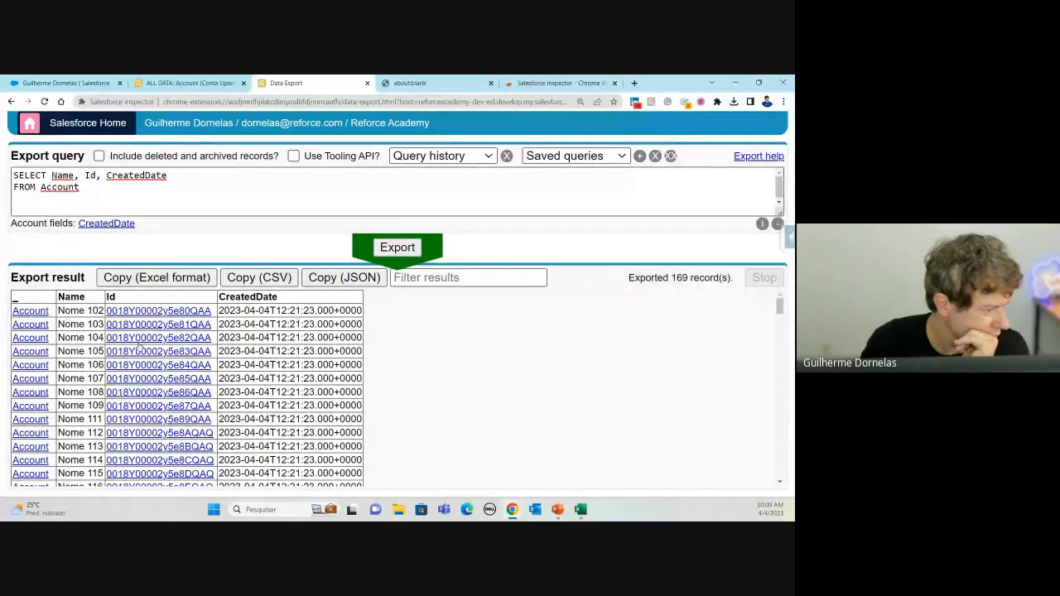
{"action": "scroll", "coordinate": [90, 347], "scroll_direction": "down", "scroll_amount": 3}
{"action": "scroll", "coordinate": [90, 347], "scroll_direction": "down", "scroll_amount": 5}
{"action": "scroll", "coordinate": [89, 323], "scroll_direction": "up", "scroll_amount": 10}
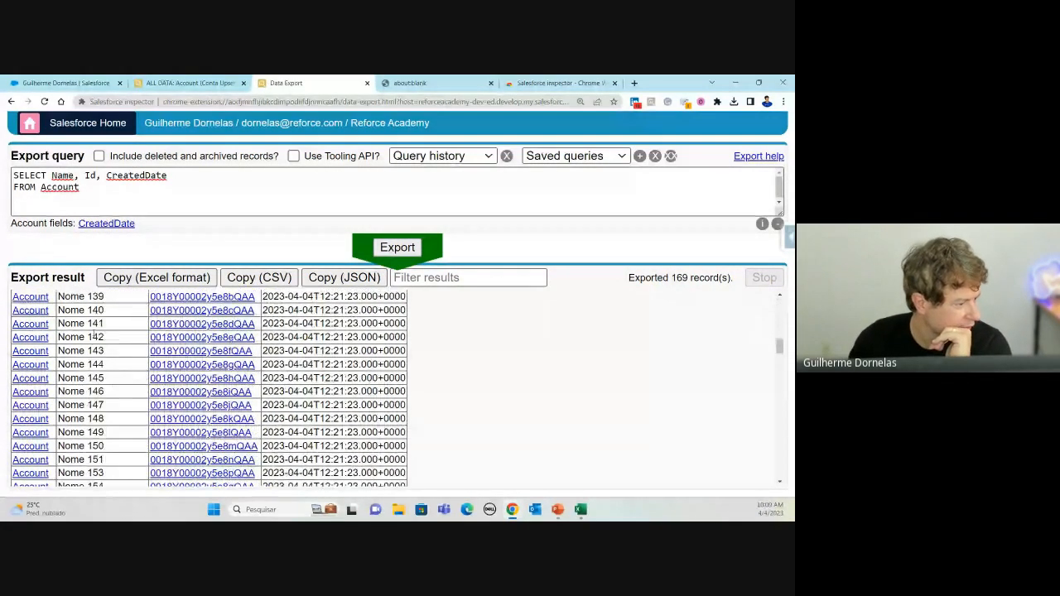
{"action": "left_click", "coordinate": [105, 207]}
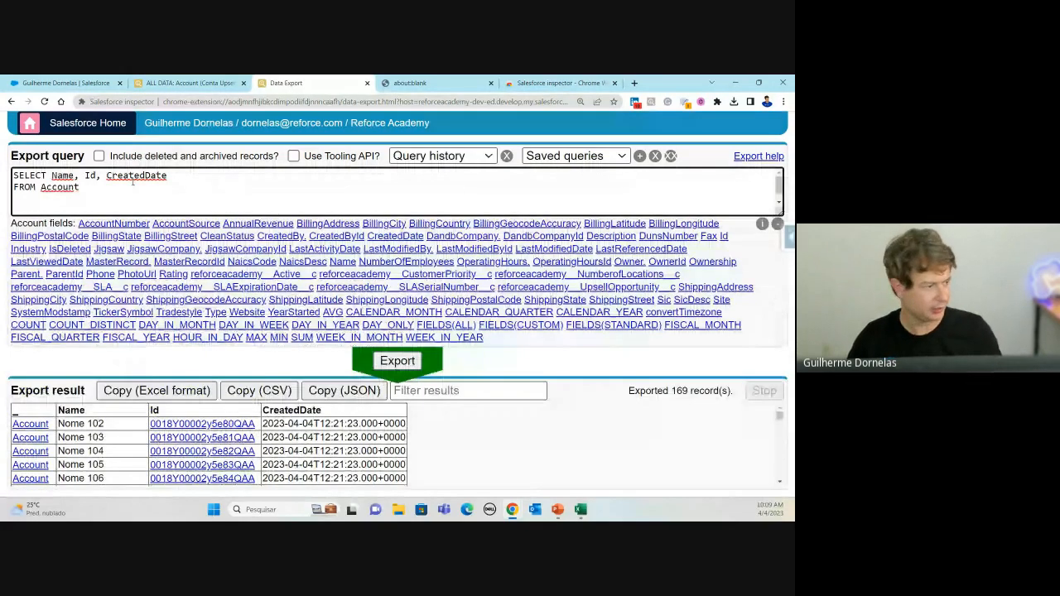
Step: Add WHERE name LIKE 'Nom%' to the Account query and export, getting 154 records
{"action": "key", "text": "Return"}
{"action": "type", "text": "where"}
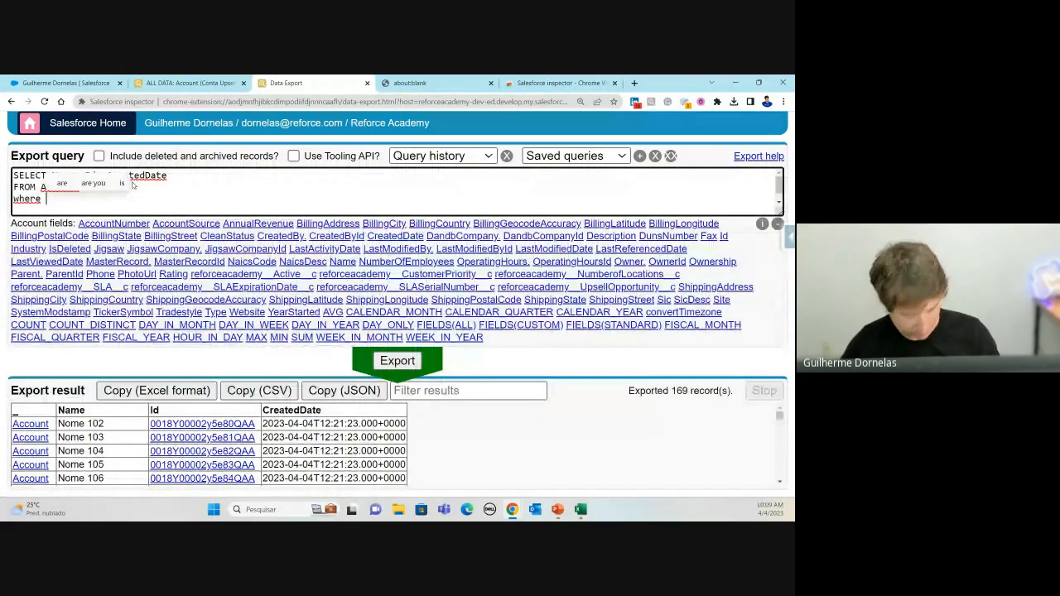
{"action": "type", "text": " name "}
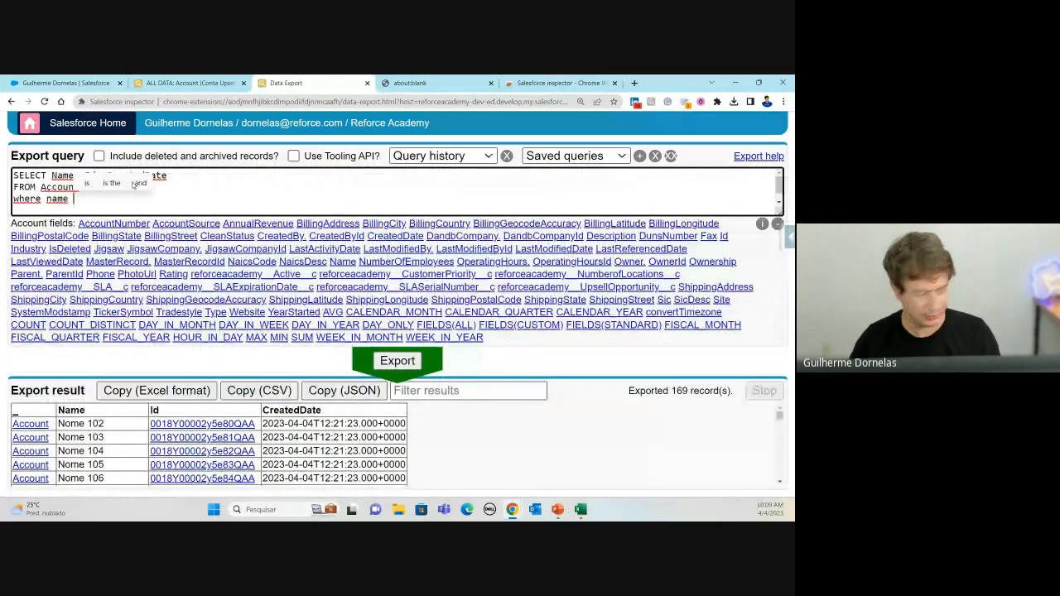
{"action": "type", "text": "LIKE '"}
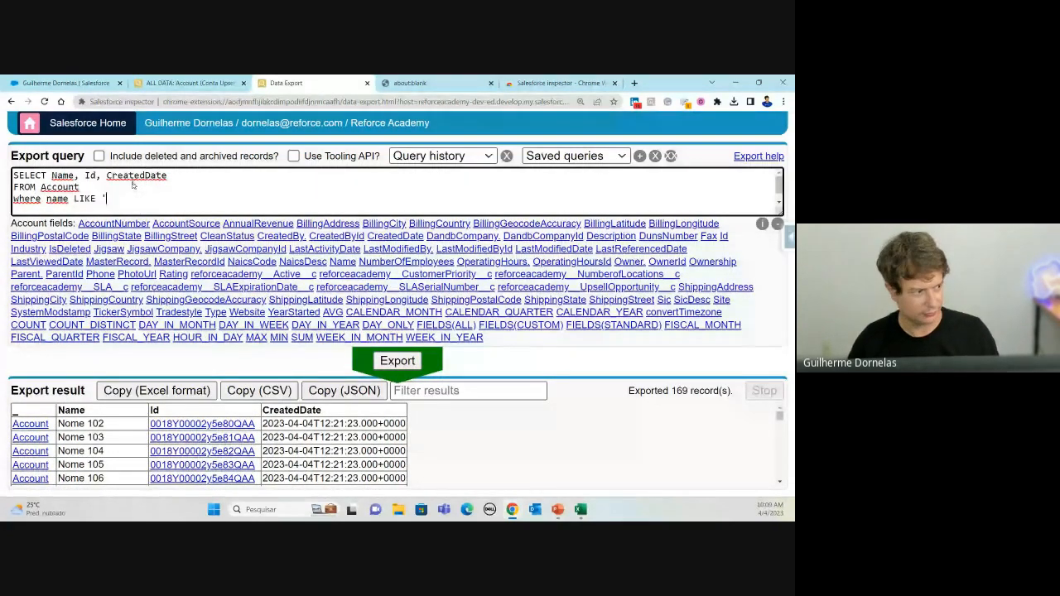
{"action": "type", "text": "%"}
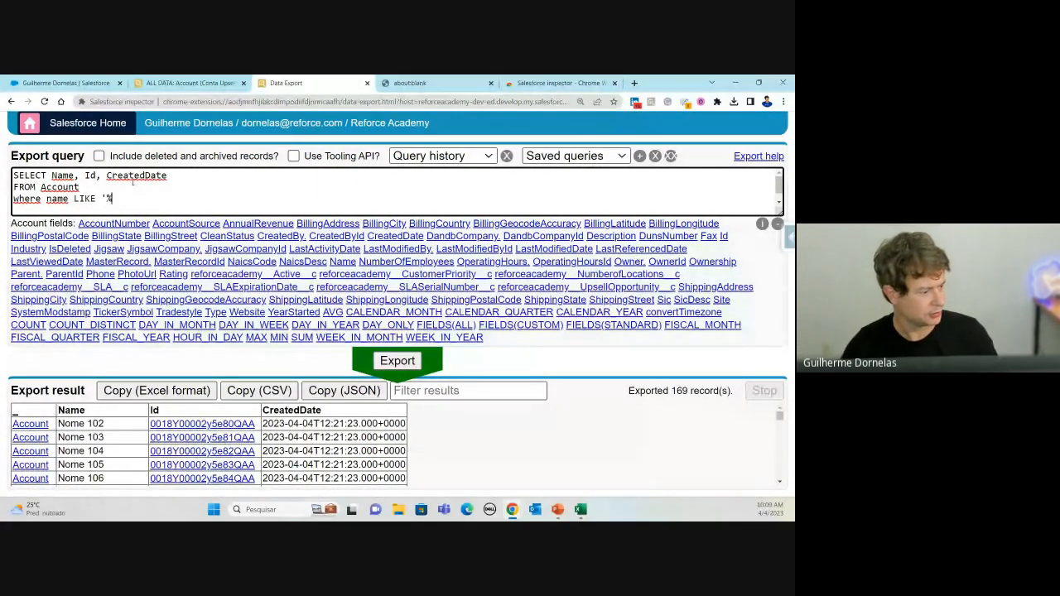
{"action": "type", "text": "n"}
{"action": "key", "text": "BackSpace"}
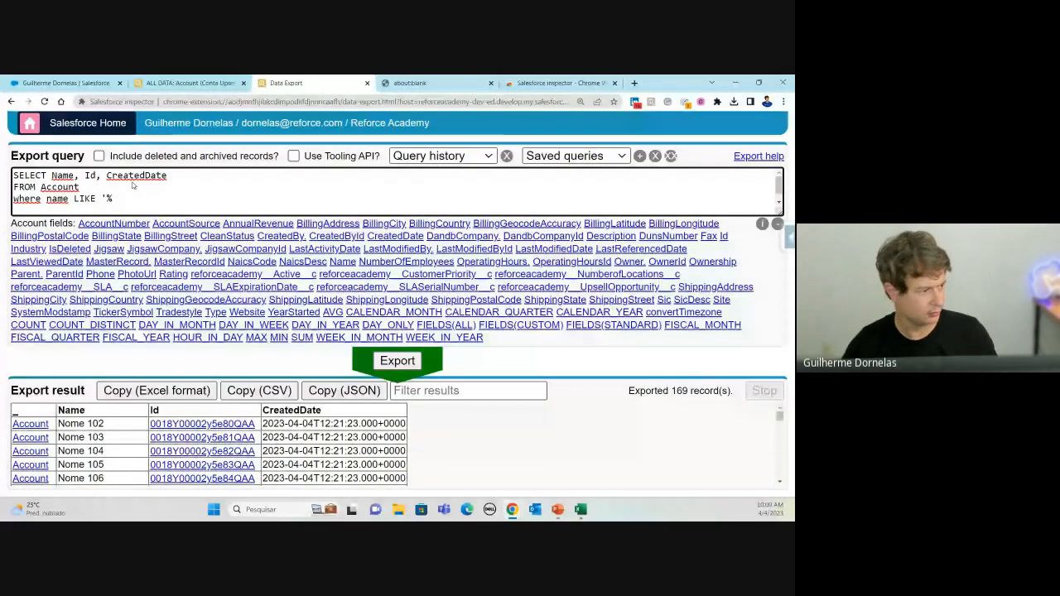
{"action": "type", "text": "No"}
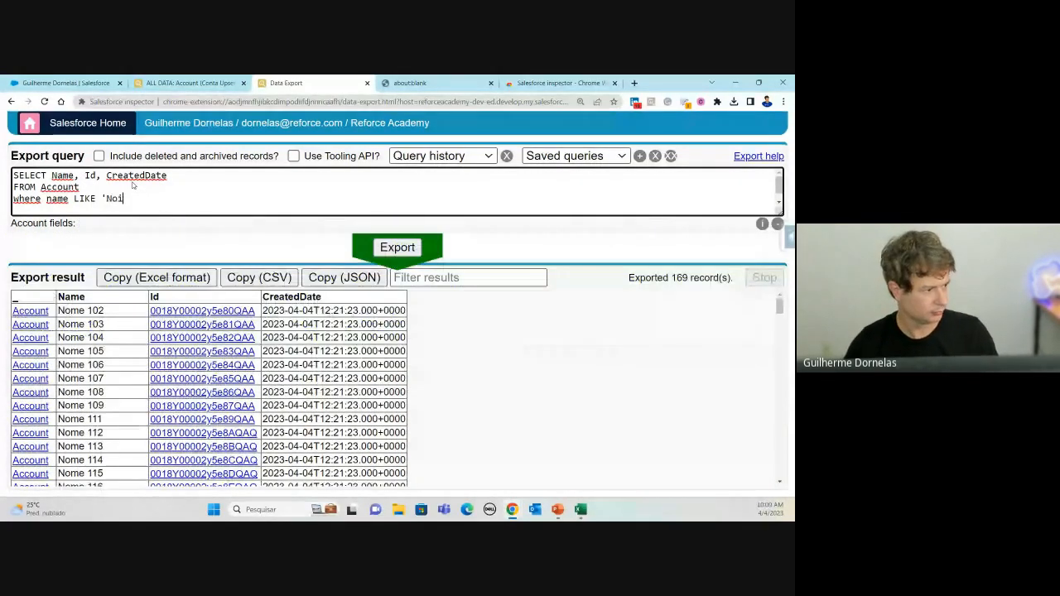
{"action": "type", "text": "m%"}
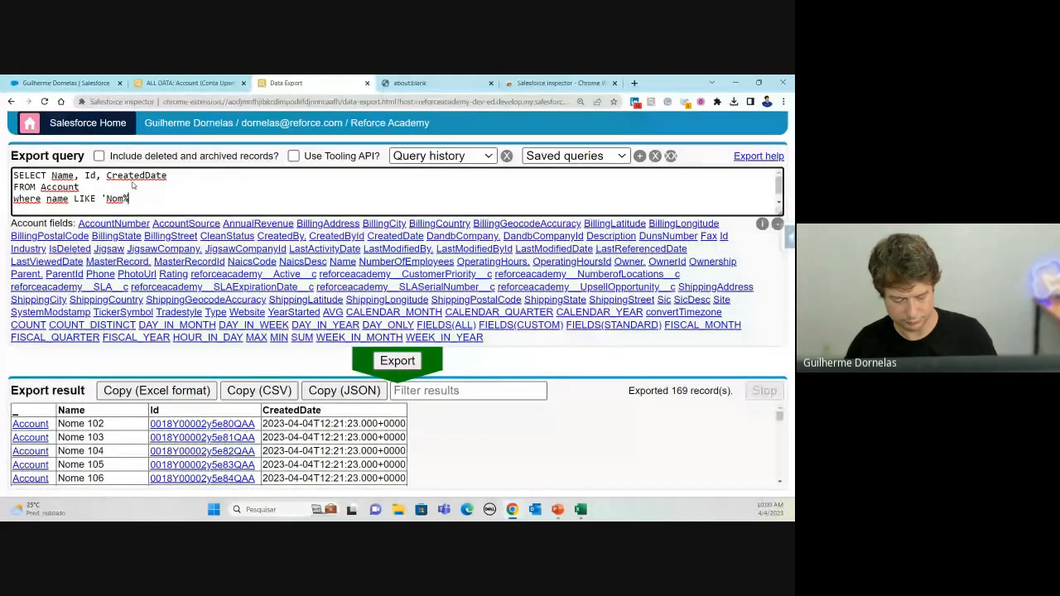
{"action": "left_click", "coordinate": [399, 360]}
{"action": "scroll", "coordinate": [177, 447], "scroll_direction": "down", "scroll_amount": 10}
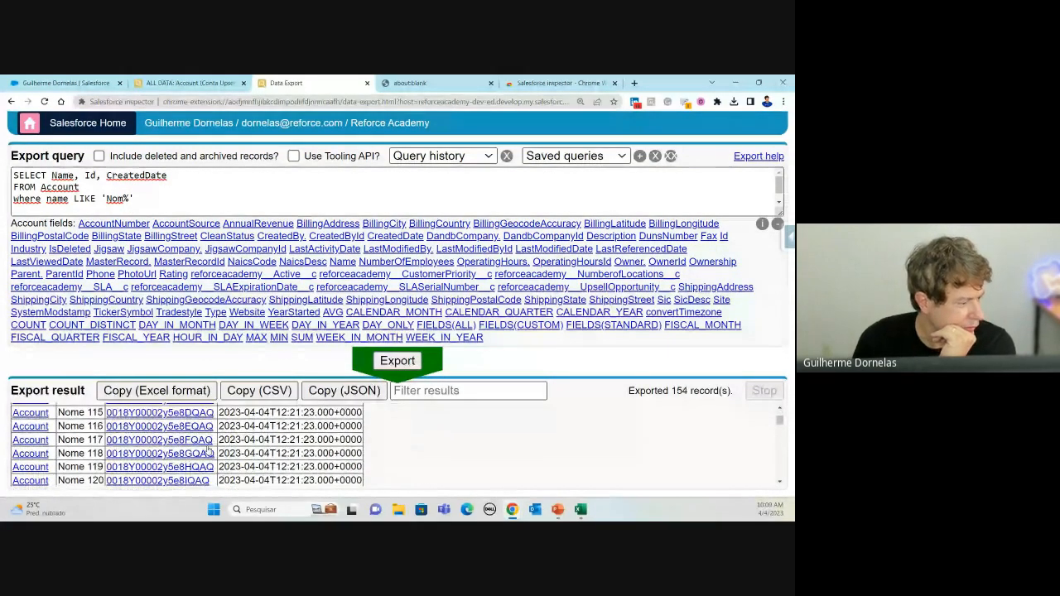
{"action": "scroll", "coordinate": [176, 447], "scroll_direction": "down", "scroll_amount": 8}
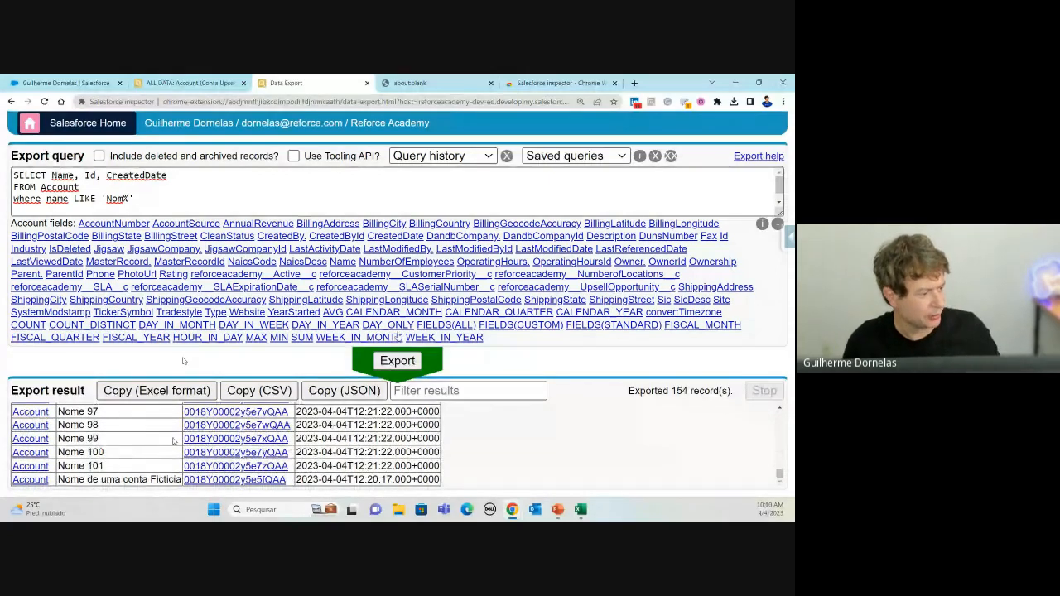
{"action": "key", "text": "ctrl+minus"}
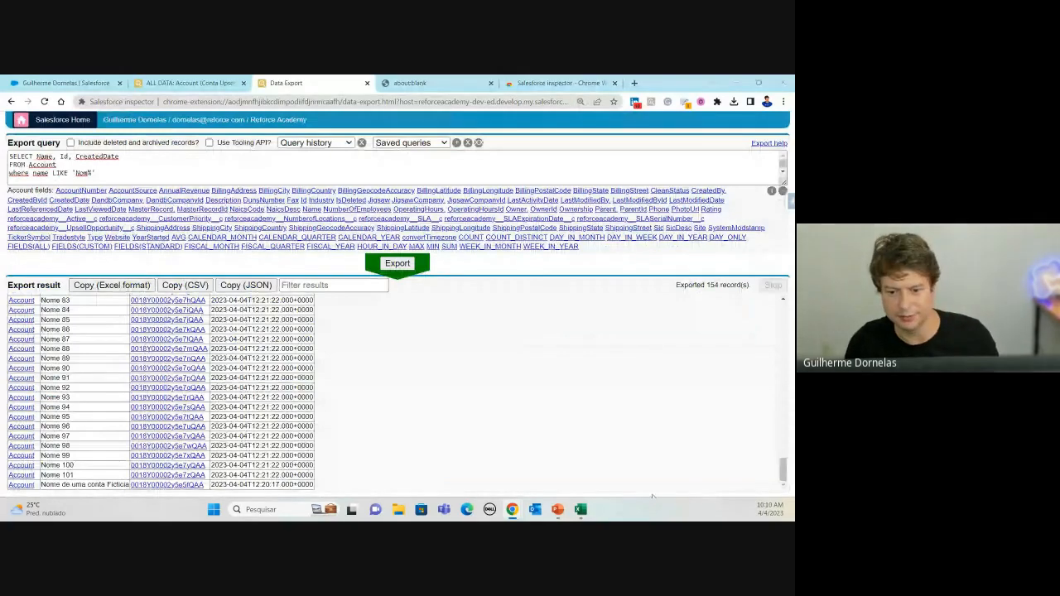
Step: Paste the 154 filtered Accounts into a new Excel sheet and auto-fit columns A–E
{"action": "left_click", "coordinate": [581, 510]}
{"action": "left_click", "coordinate": [448, 478]}
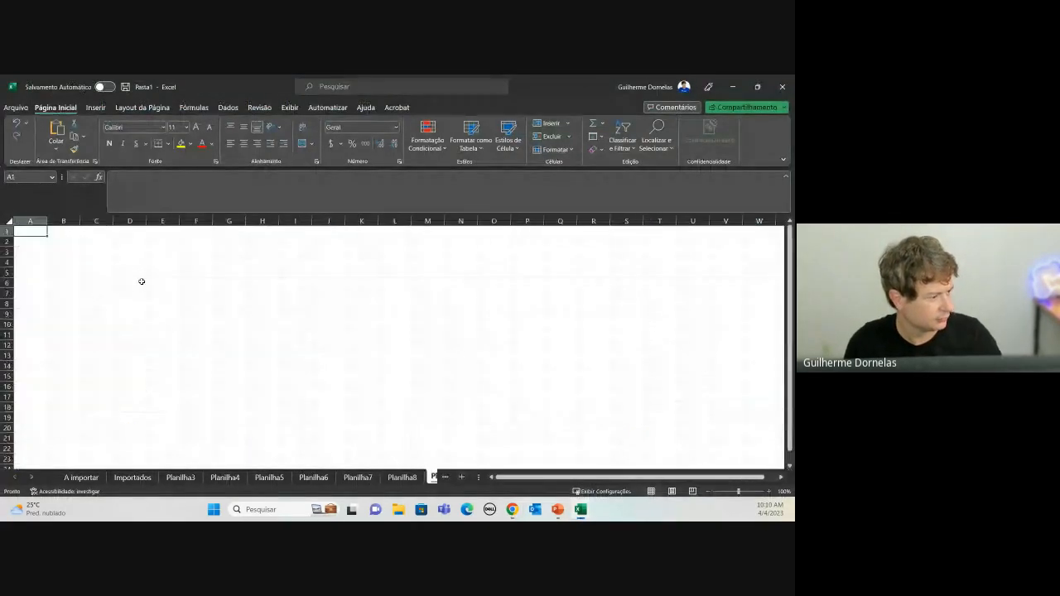
{"action": "key", "text": "ctrl+v"}
{"action": "left_click_drag", "start_coordinate": [25, 221], "coordinate": [194, 221]}
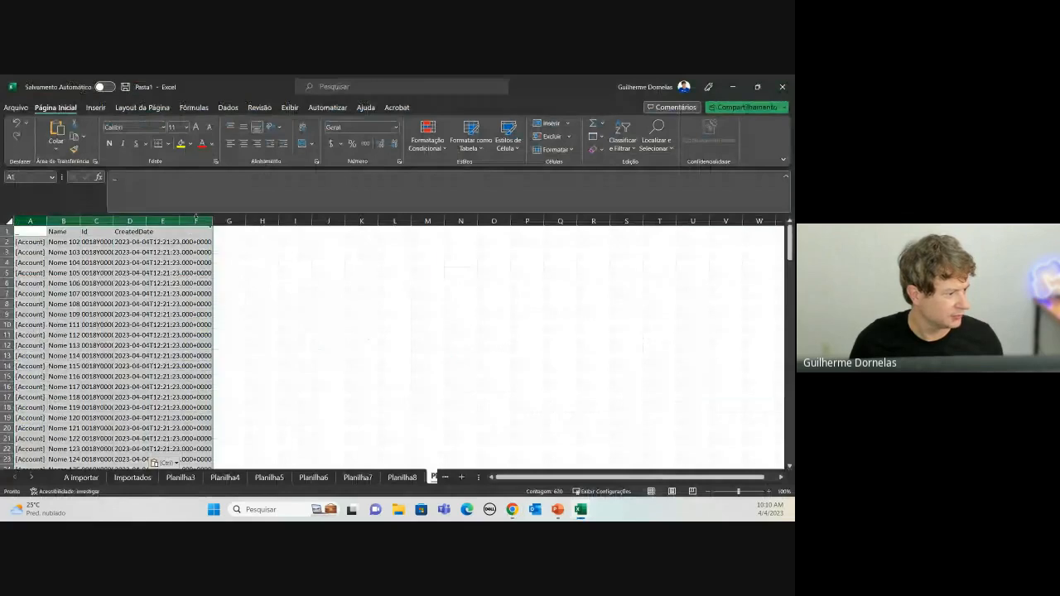
{"action": "left_click", "coordinate": [172, 222]}
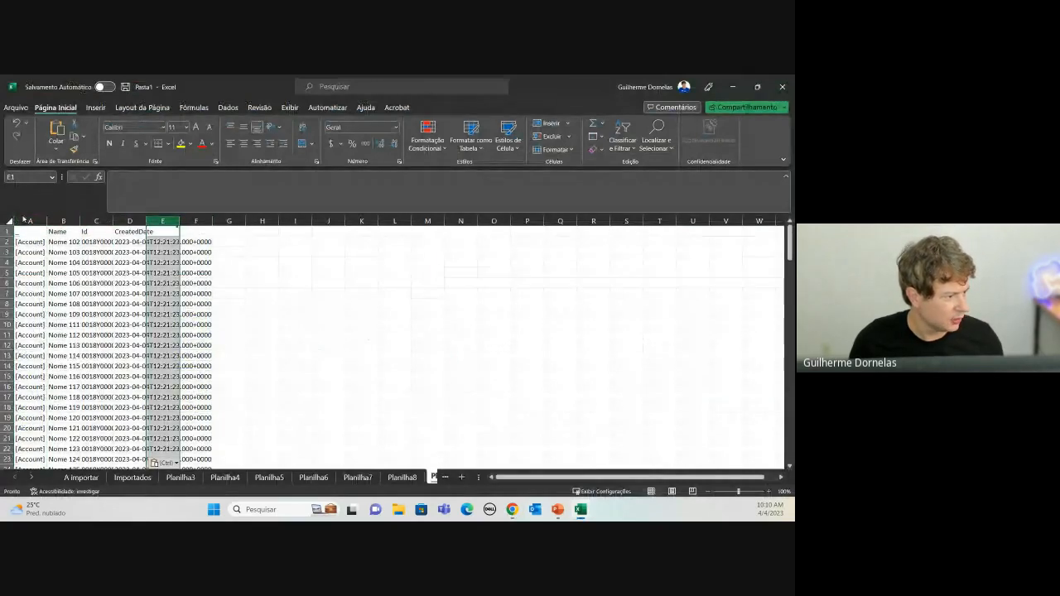
{"action": "left_click_drag", "start_coordinate": [25, 221], "coordinate": [180, 221]}
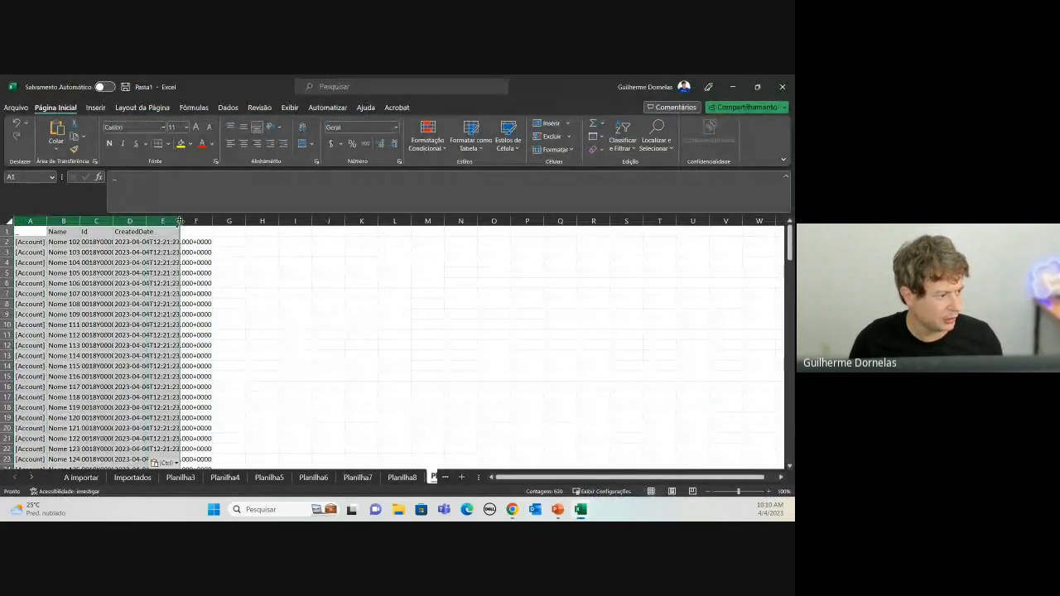
{"action": "double_click", "coordinate": [179, 222]}
Step: Copy the whole Id column from C1 down and create a blank workbook
{"action": "left_click", "coordinate": [178, 293]}
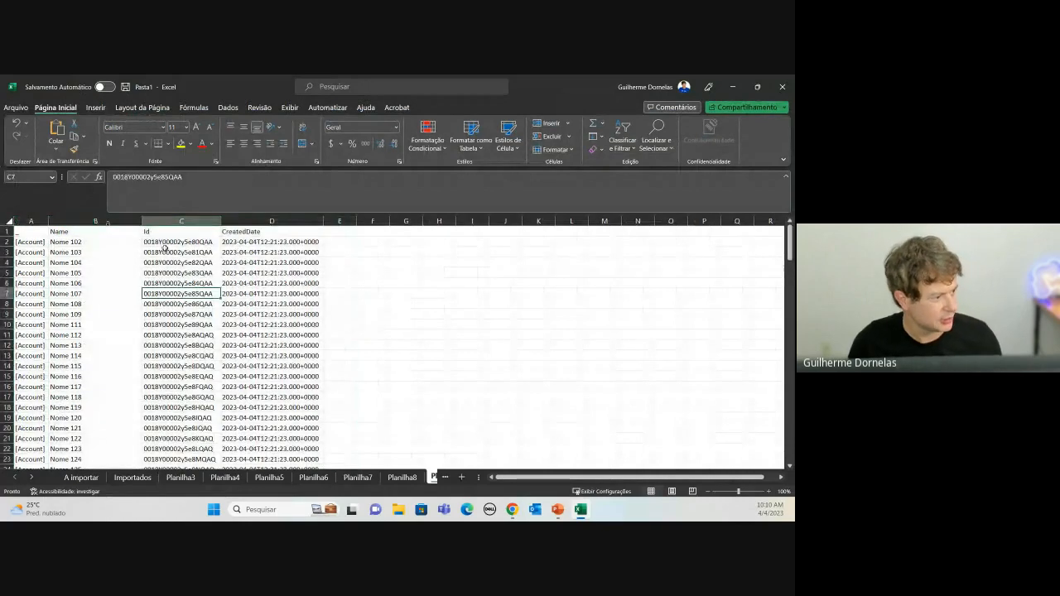
{"action": "left_click", "coordinate": [150, 230]}
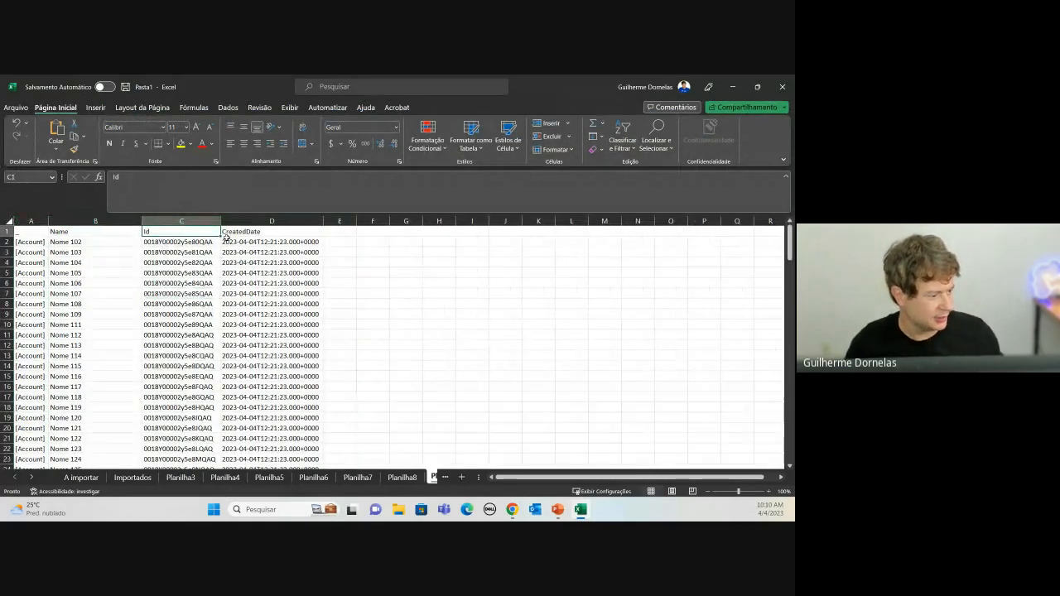
{"action": "key", "text": "ctrl+shift+Down"}
{"action": "key", "text": "ctrl+c"}
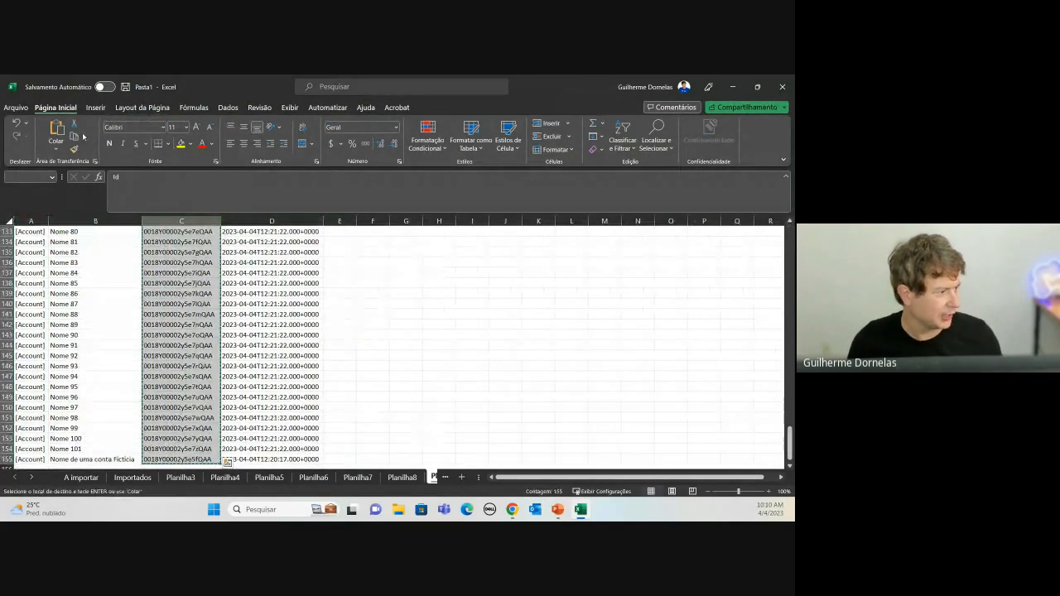
{"action": "left_click", "coordinate": [15, 107]}
{"action": "left_click", "coordinate": [128, 187]}
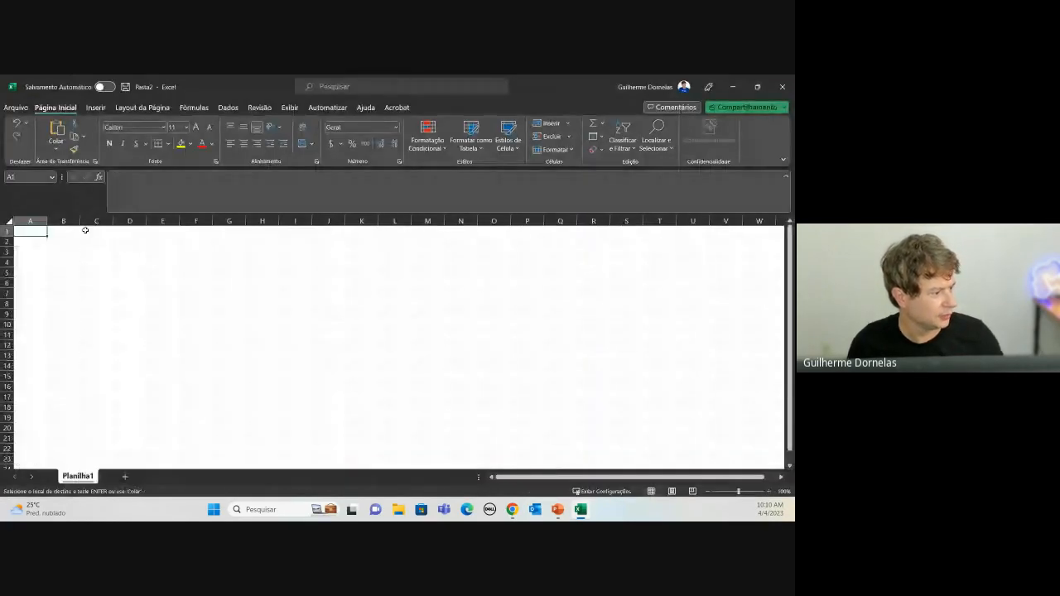
Step: Paste the Id column into the new workbook and save it as CSV UTF-8 named deletar
{"action": "key", "text": "ctrl+v"}
{"action": "left_click", "coordinate": [97, 262]}
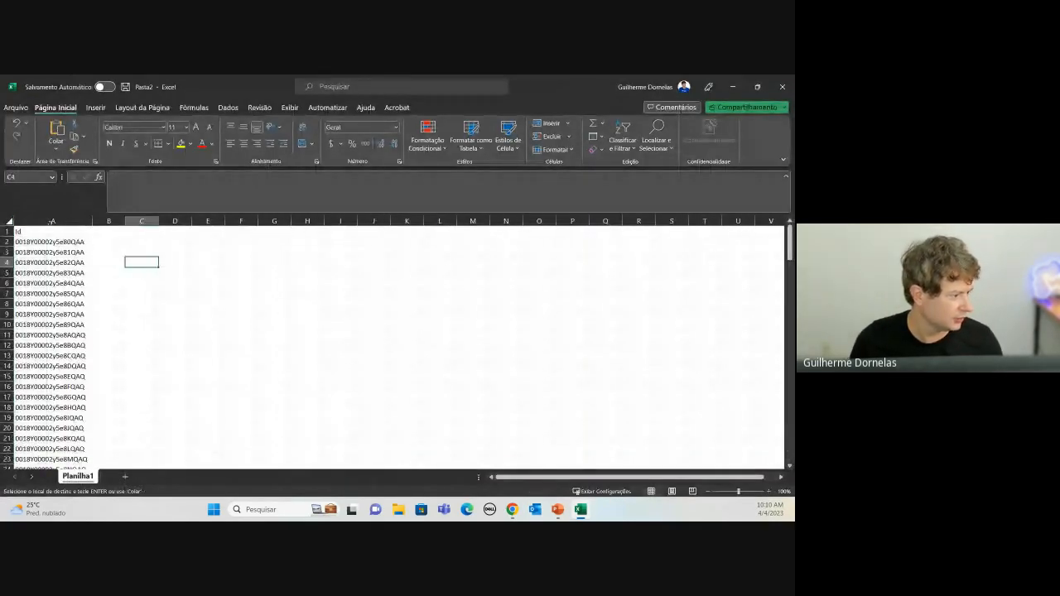
{"action": "left_click", "coordinate": [16, 108]}
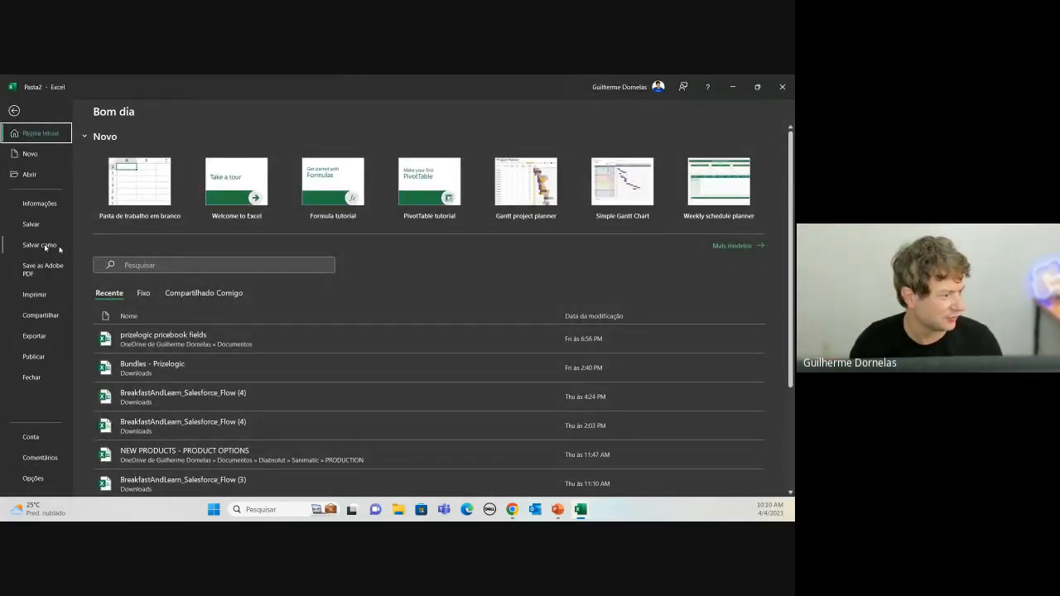
{"action": "left_click", "coordinate": [45, 246]}
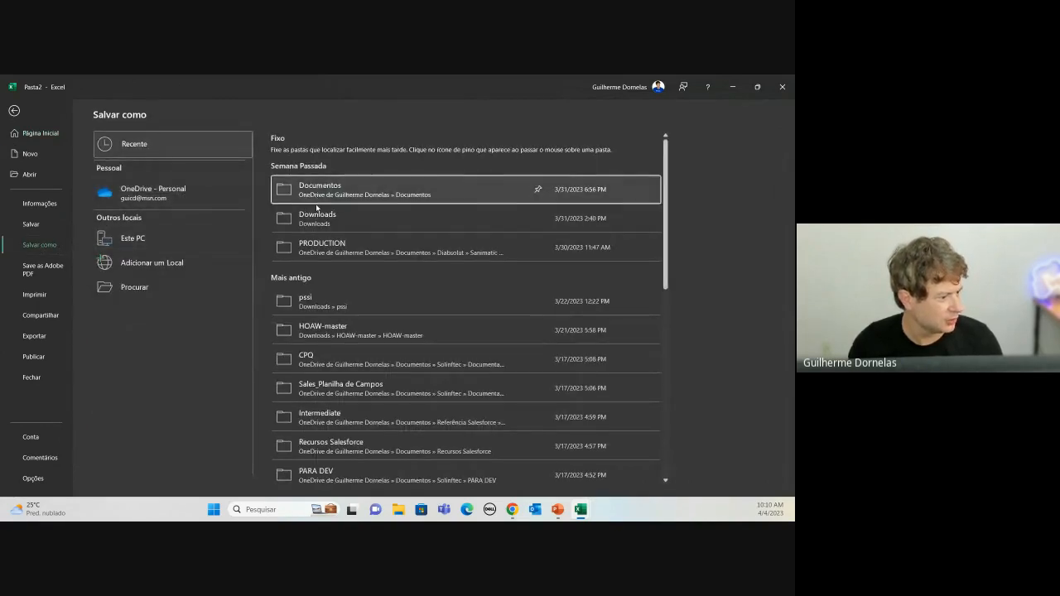
{"action": "key", "text": "Escape"}
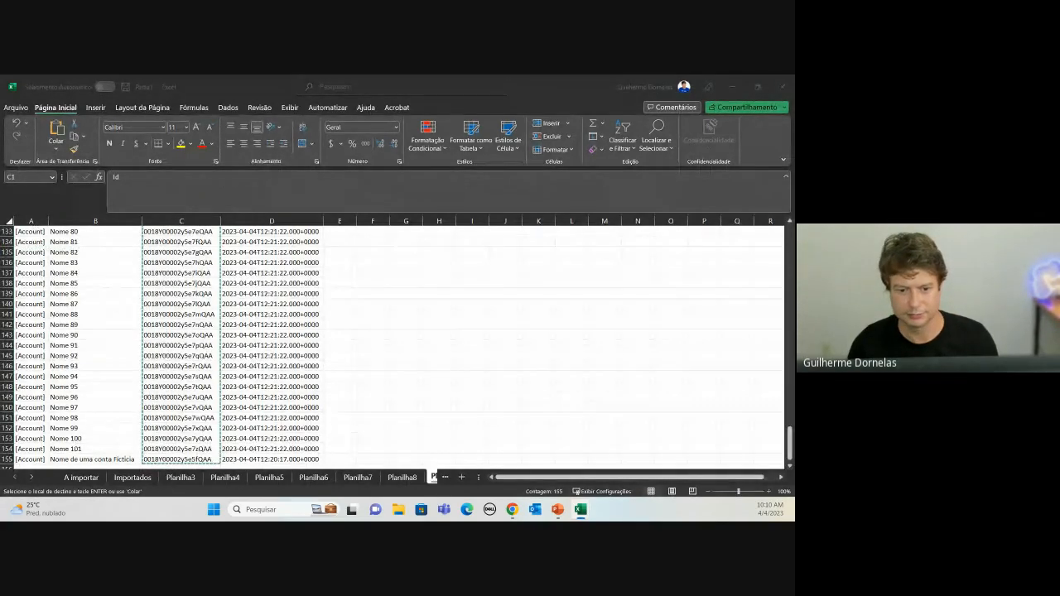
{"action": "key", "text": "ctrl+s"}
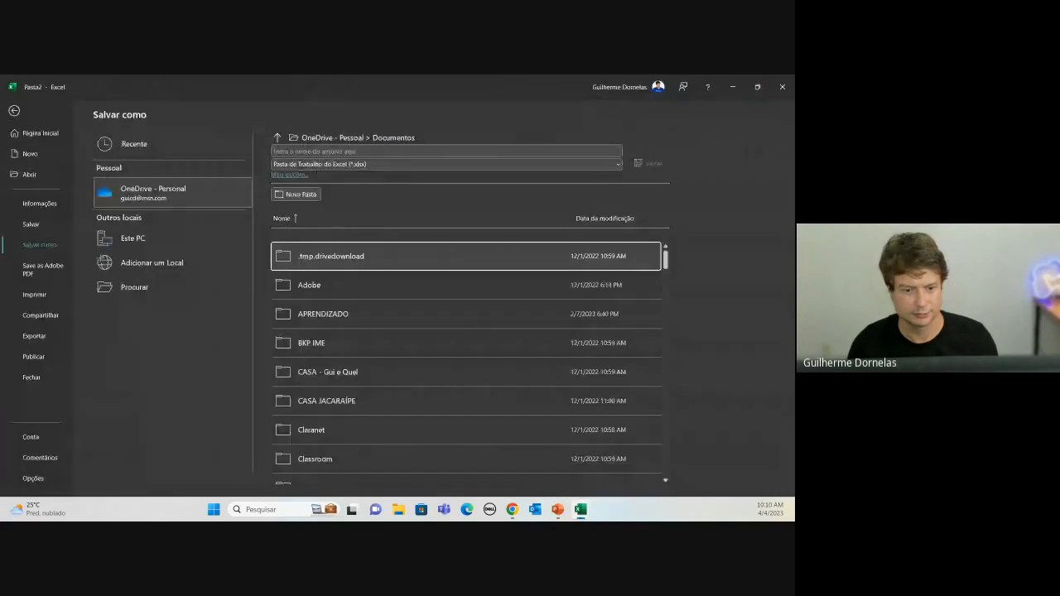
{"action": "left_click", "coordinate": [359, 165]}
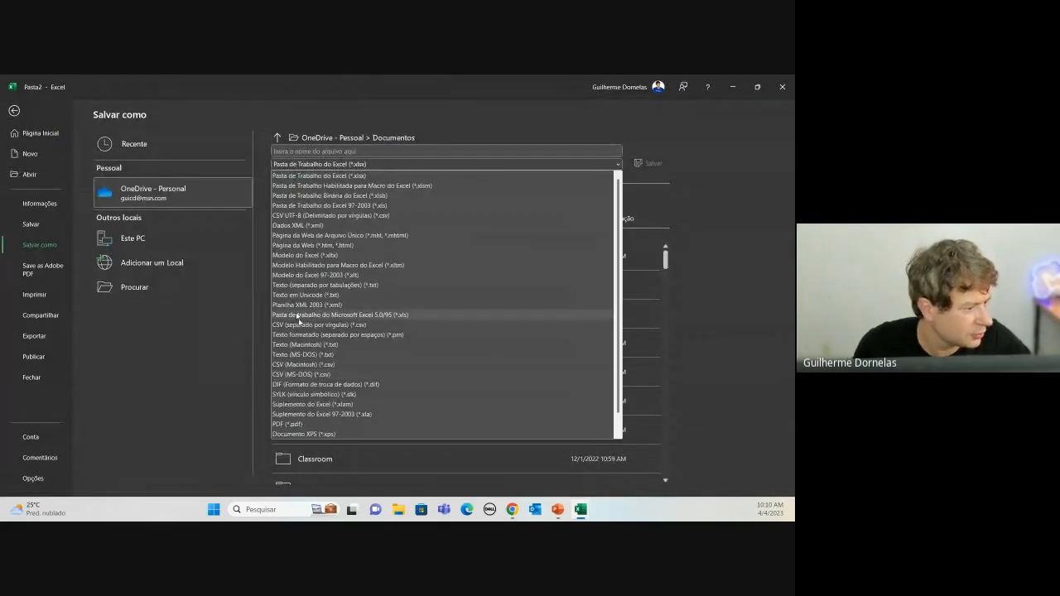
{"action": "left_click", "coordinate": [305, 216]}
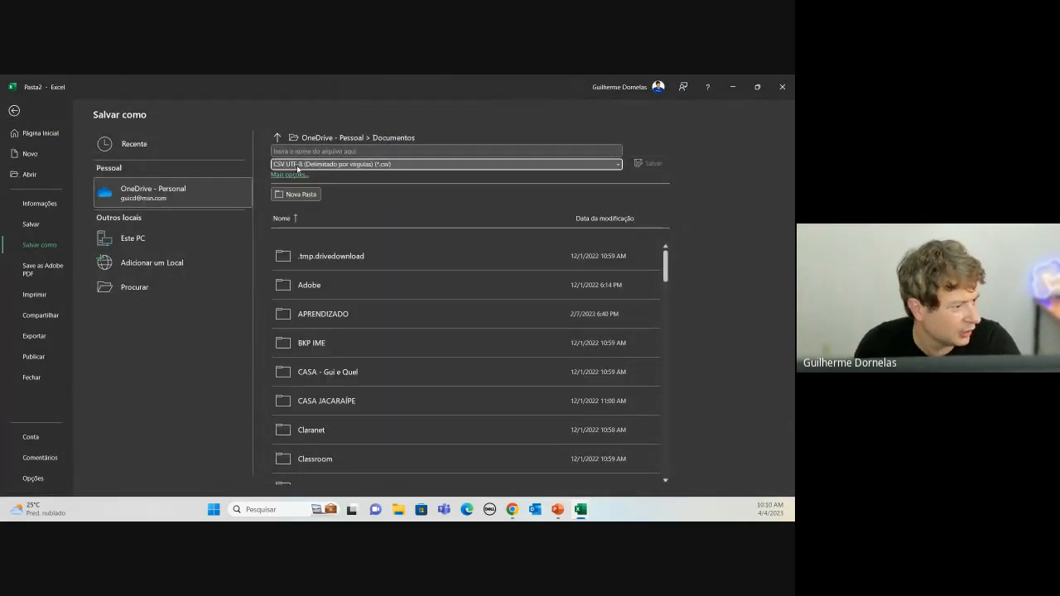
{"action": "left_click", "coordinate": [304, 150]}
{"action": "type", "text": "dei"}
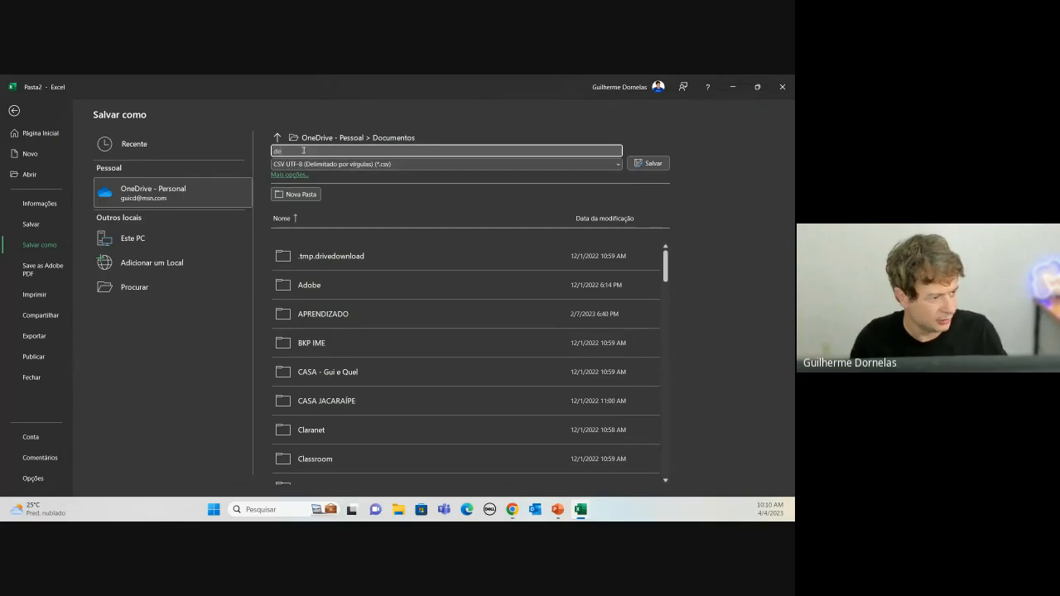
{"action": "type", "text": "etar"}
{"action": "key", "text": "Return"}
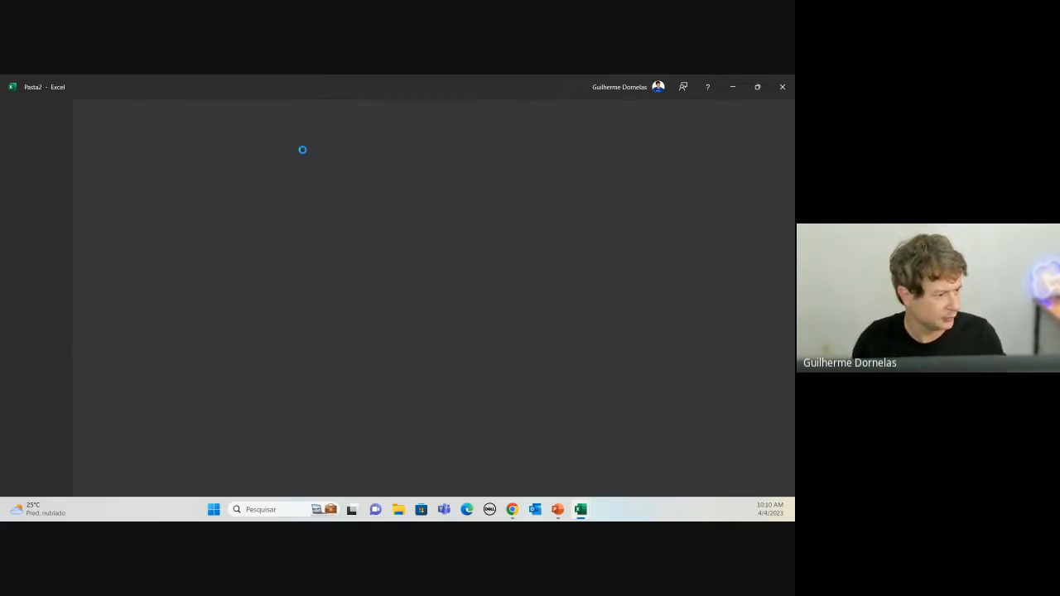
{"action": "left_click_drag", "start_coordinate": [260, 84], "coordinate": [795, 211]}
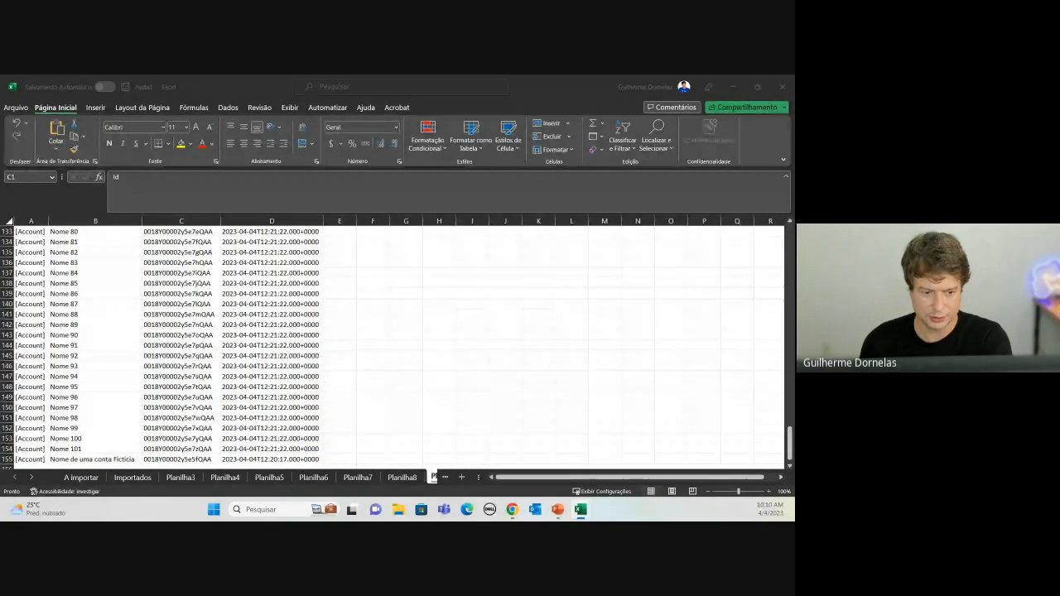
Step: Minimize Excel and open dataloader.io in a new Chrome tab
{"action": "left_click", "coordinate": [733, 86]}
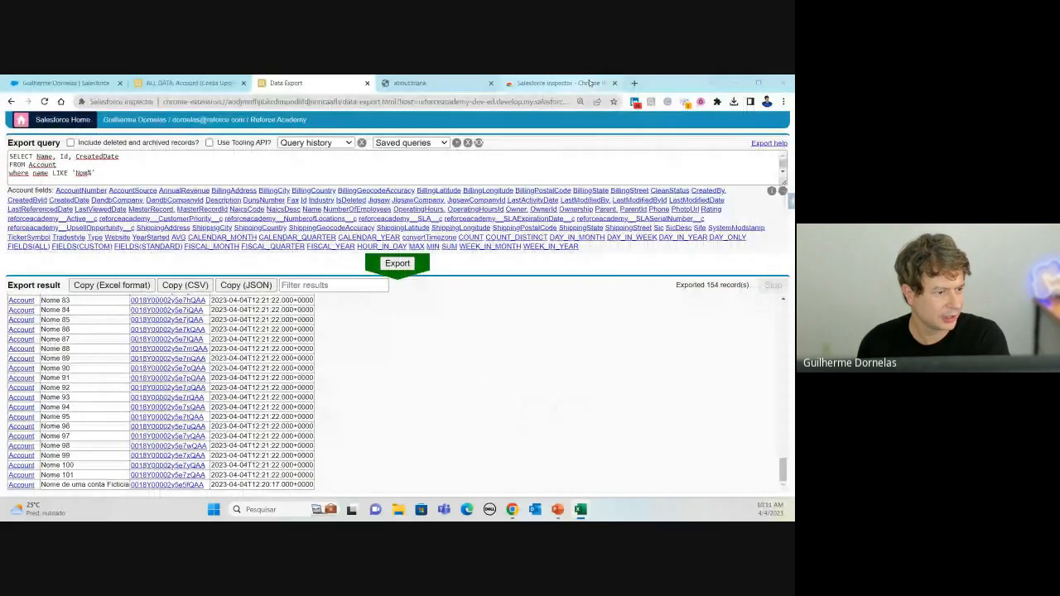
{"action": "left_click", "coordinate": [634, 84]}
{"action": "type", "text": "dA"}
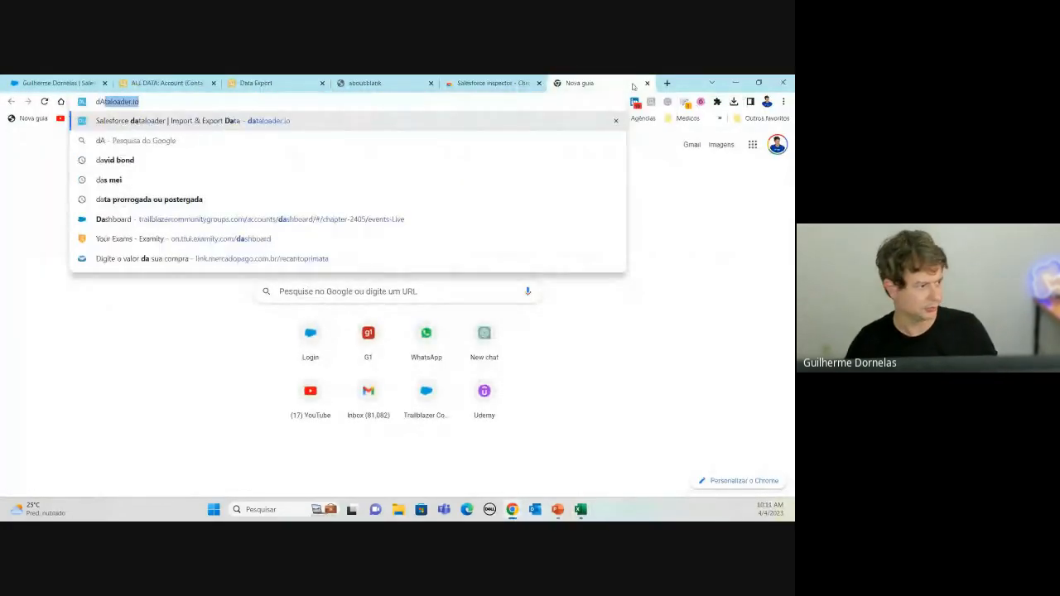
{"action": "key", "text": "Return"}
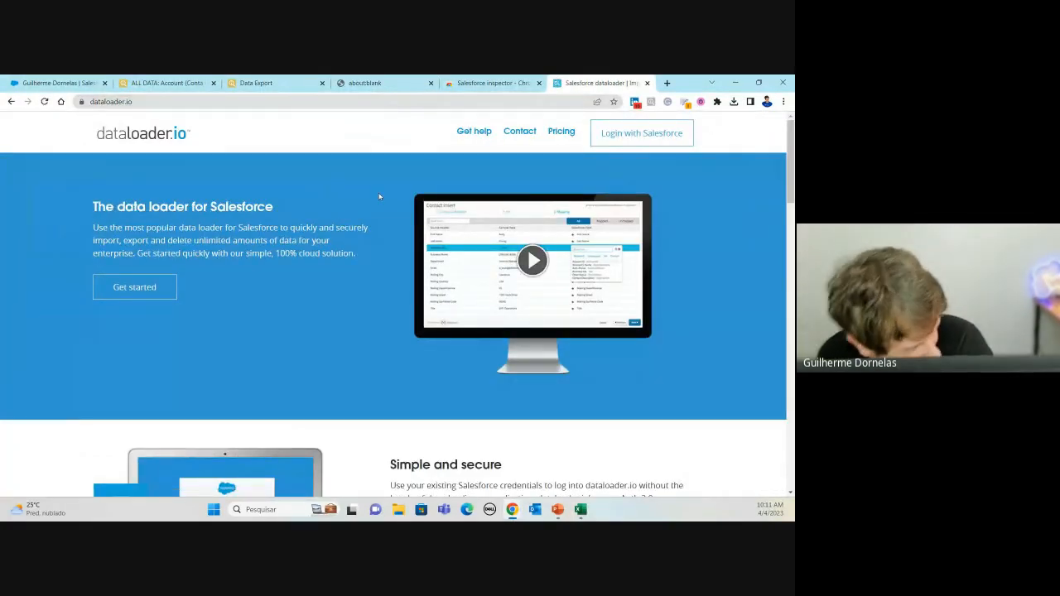
Step: Log in with Salesforce using the Production environment
{"action": "left_click", "coordinate": [650, 144]}
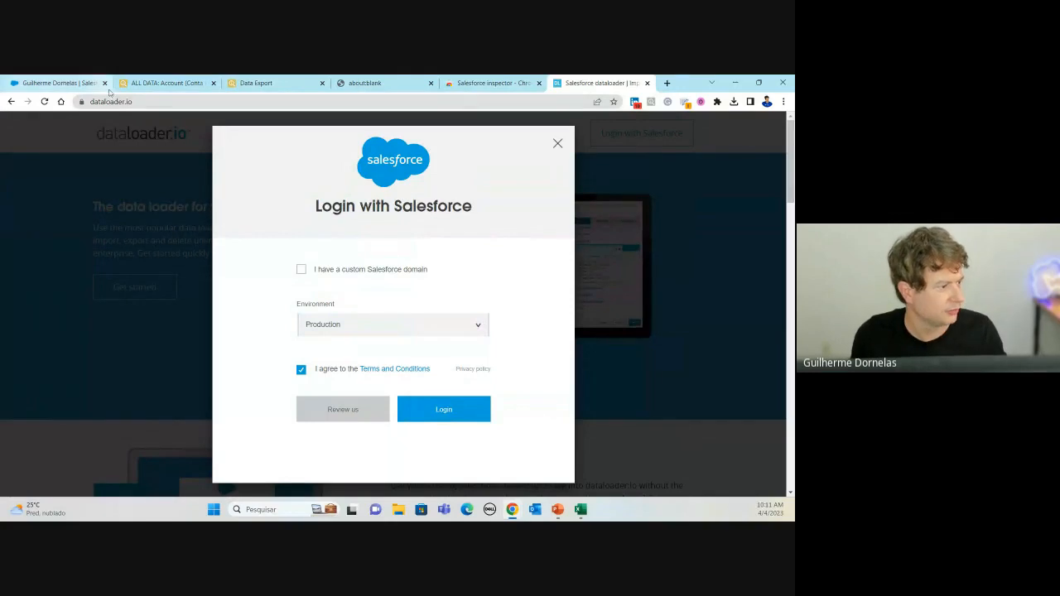
{"action": "left_click", "coordinate": [187, 102]}
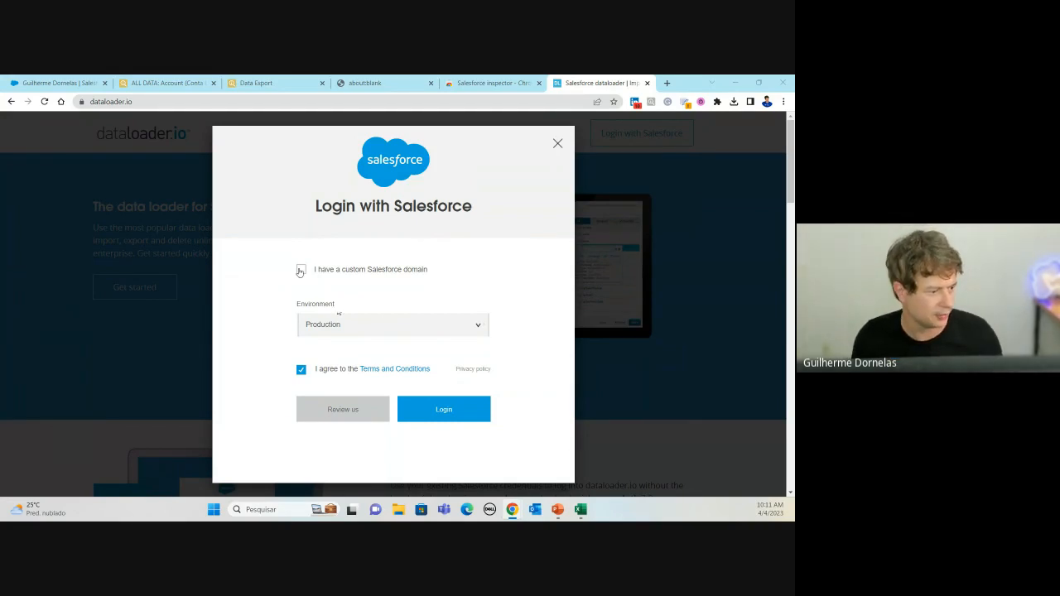
{"action": "left_click", "coordinate": [341, 323]}
{"action": "left_click", "coordinate": [346, 331]}
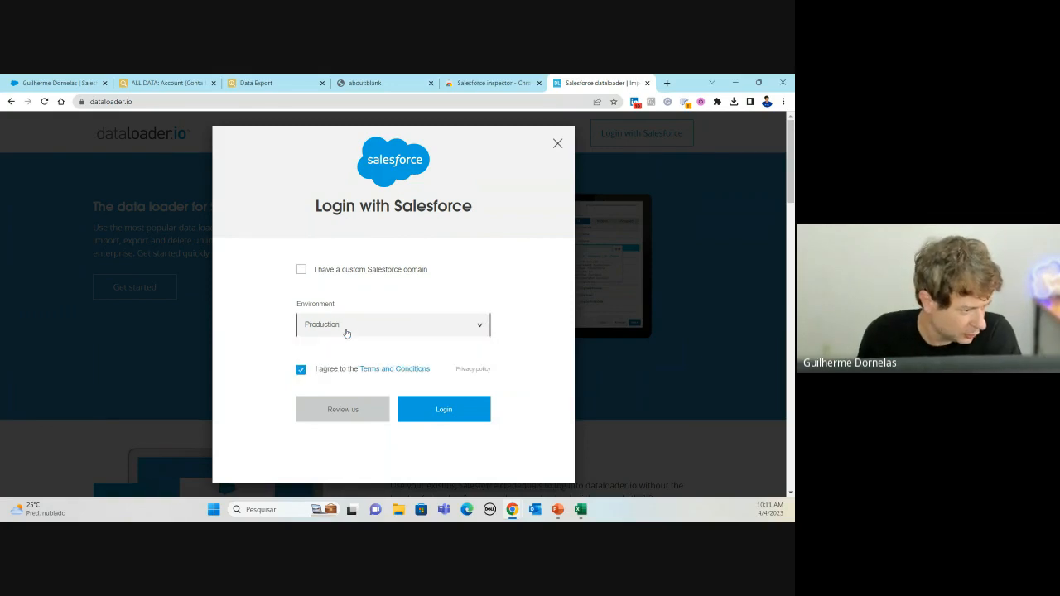
{"action": "left_click", "coordinate": [459, 415]}
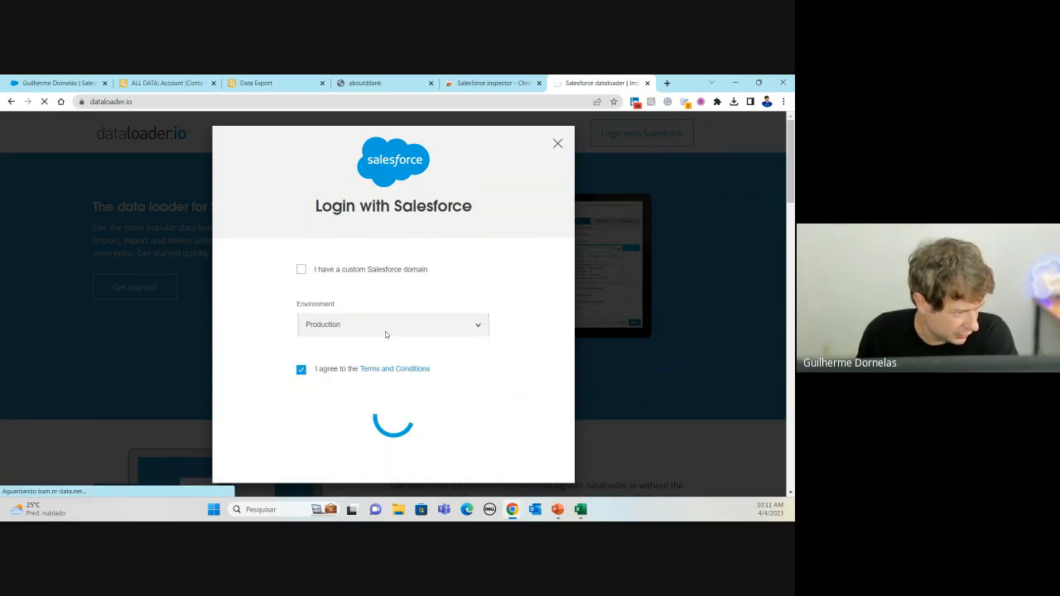
{"action": "scroll", "coordinate": [348, 307], "scroll_direction": "down", "scroll_amount": 2}
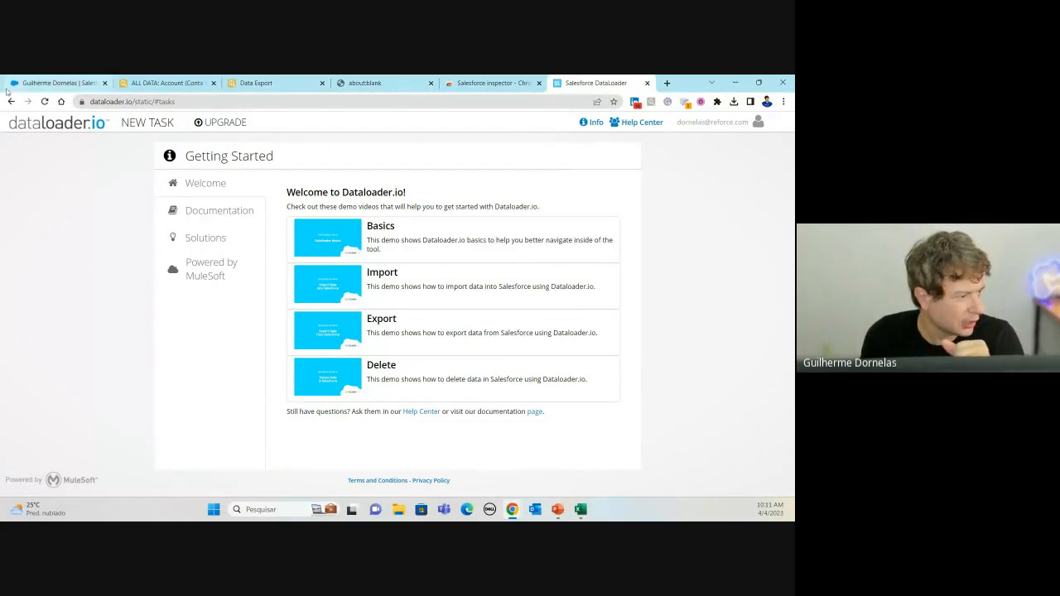
Step: Start a new dataloader.io Delete task with Account as the object
{"action": "left_click", "coordinate": [152, 129]}
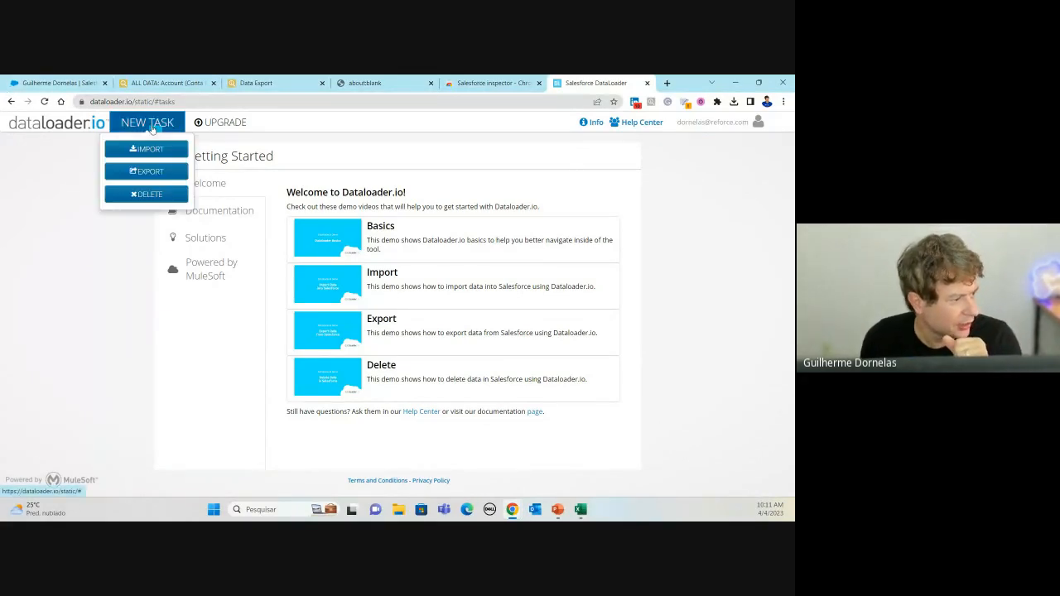
{"action": "left_click", "coordinate": [146, 196]}
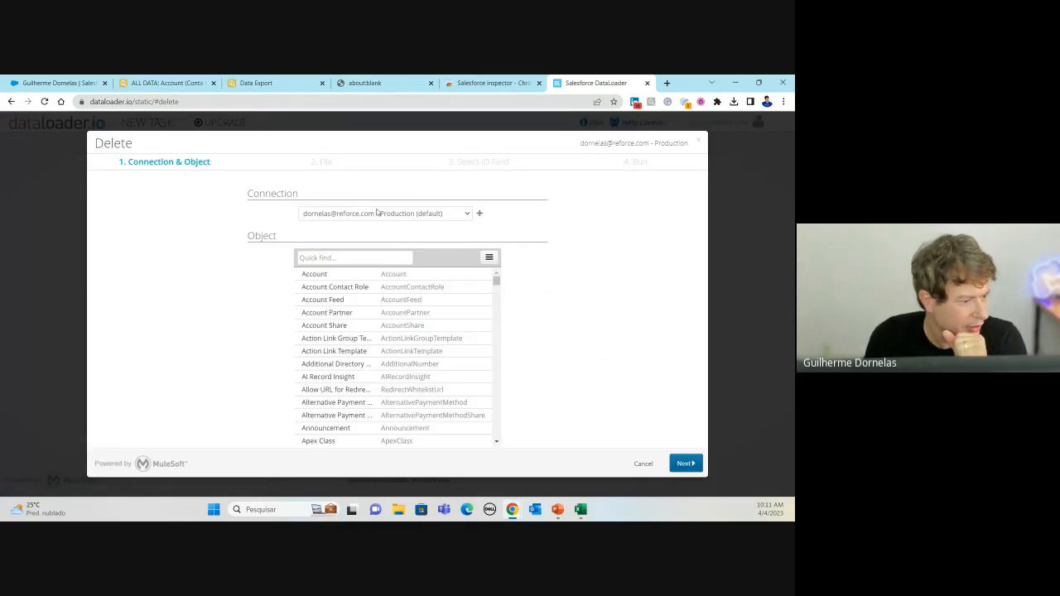
{"action": "left_click", "coordinate": [467, 213]}
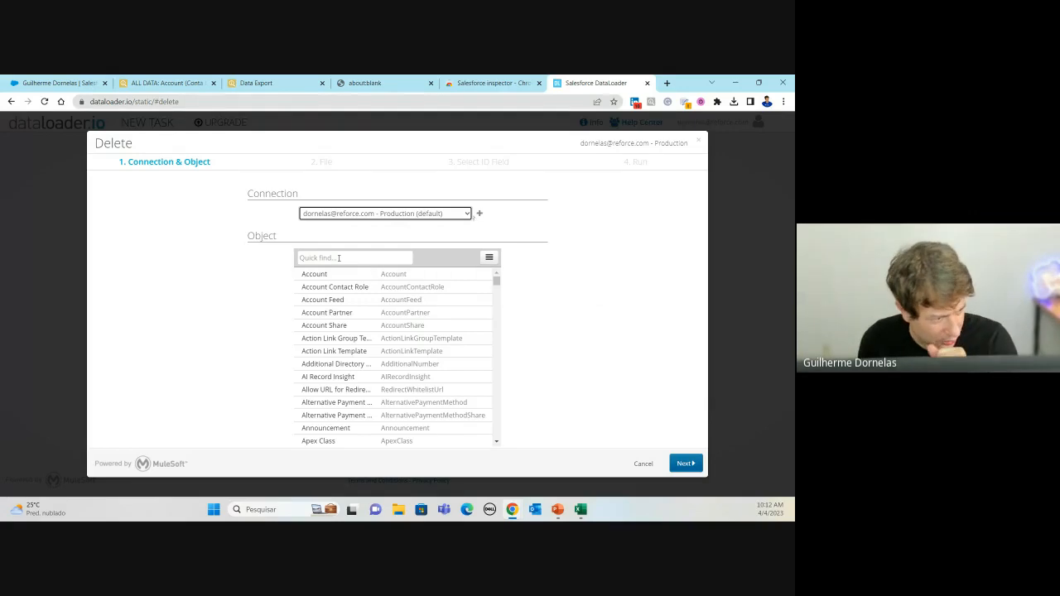
{"action": "left_click", "coordinate": [398, 275]}
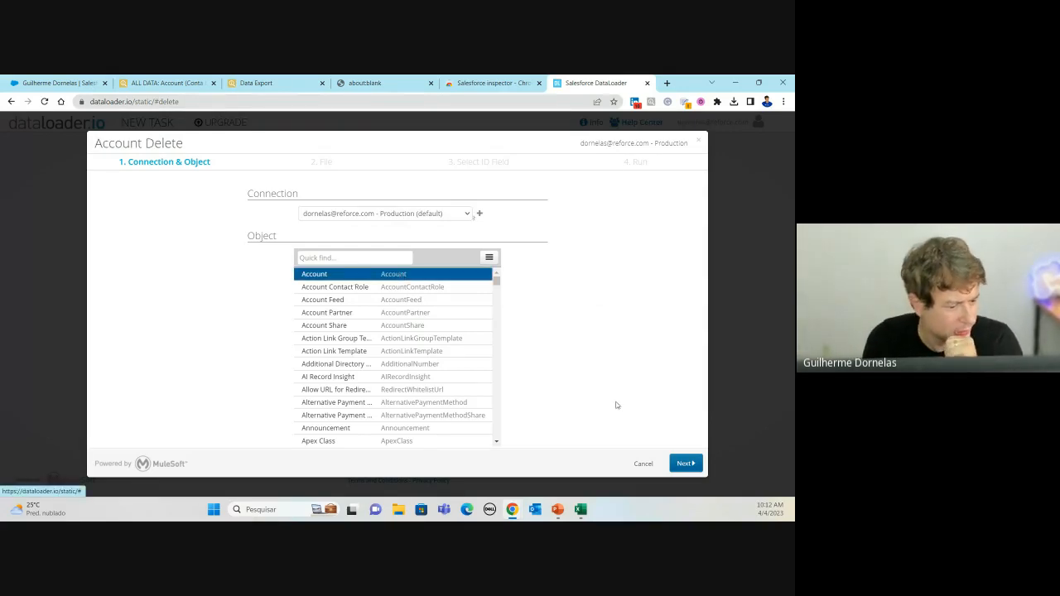
{"action": "left_click", "coordinate": [690, 469]}
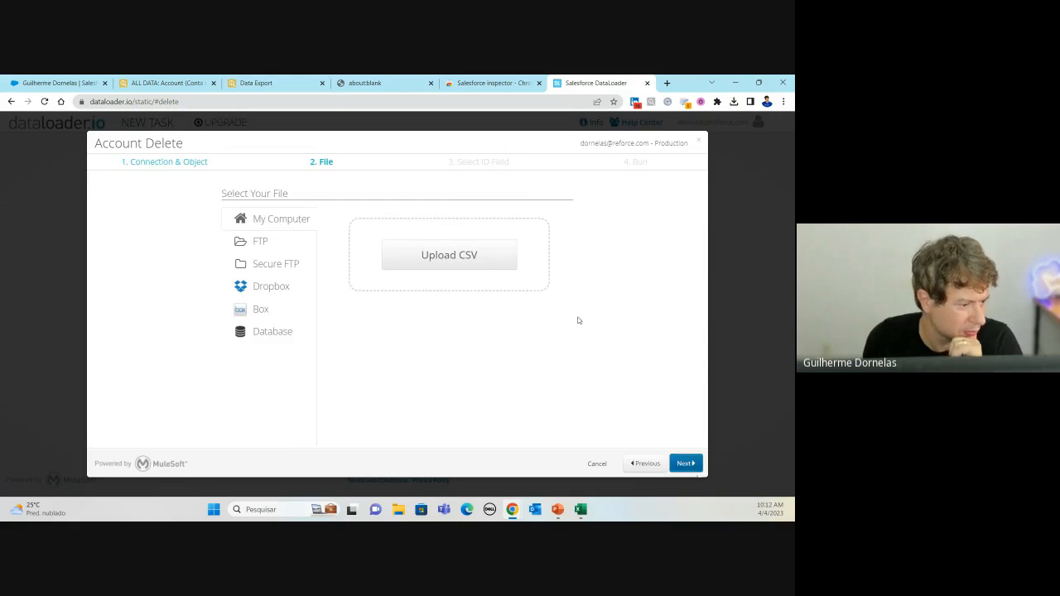
Step: Upload the saved Id CSV and accept Id as the ID field to reach the Run summary
{"action": "left_click", "coordinate": [469, 264]}
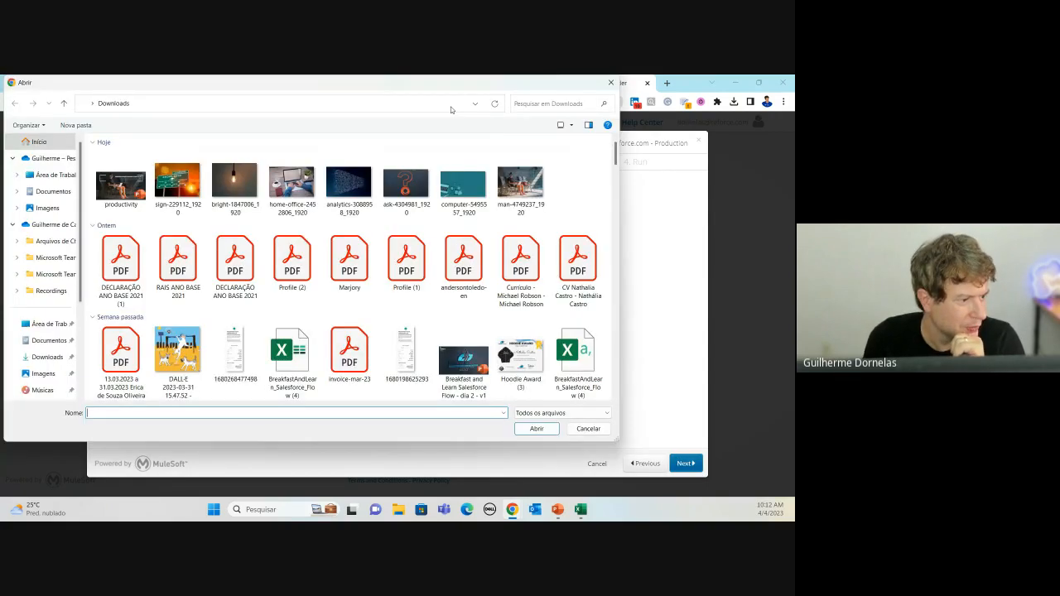
{"action": "left_click_drag", "start_coordinate": [428, 87], "coordinate": [794, 149]}
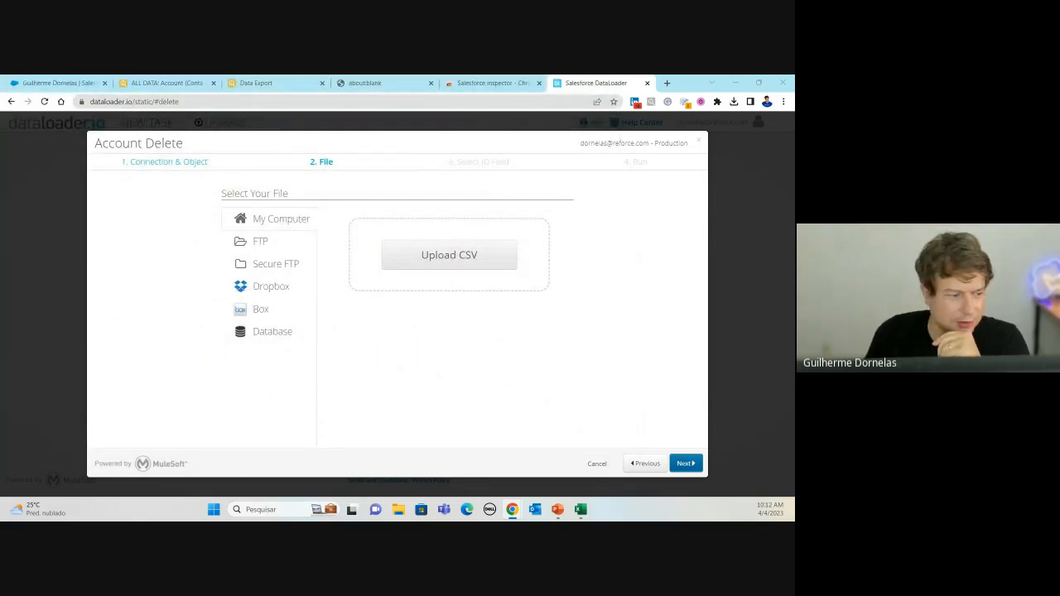
{"action": "left_click_drag", "start_coordinate": [791, 294], "coordinate": [431, 277]}
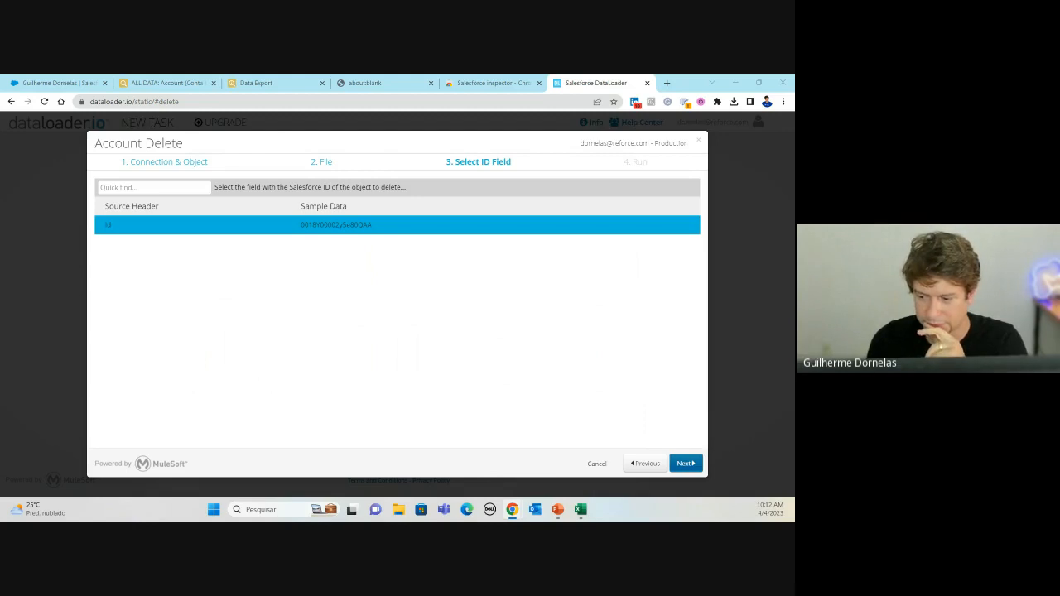
{"action": "left_click", "coordinate": [687, 464]}
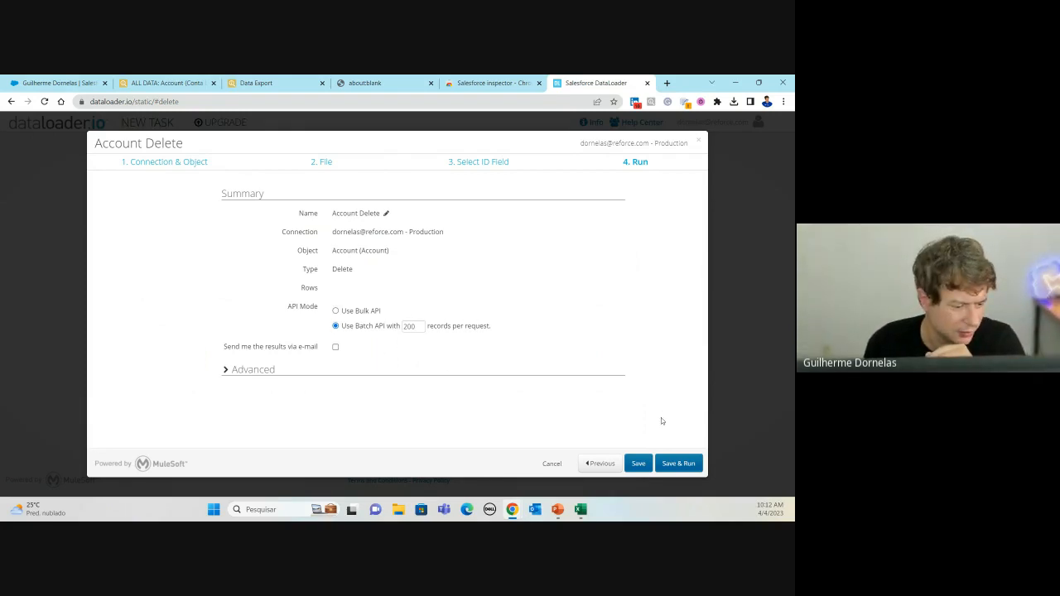
Step: Save and run the Account Delete task, then check the Accounts page in Salesforce
{"action": "left_click", "coordinate": [680, 464]}
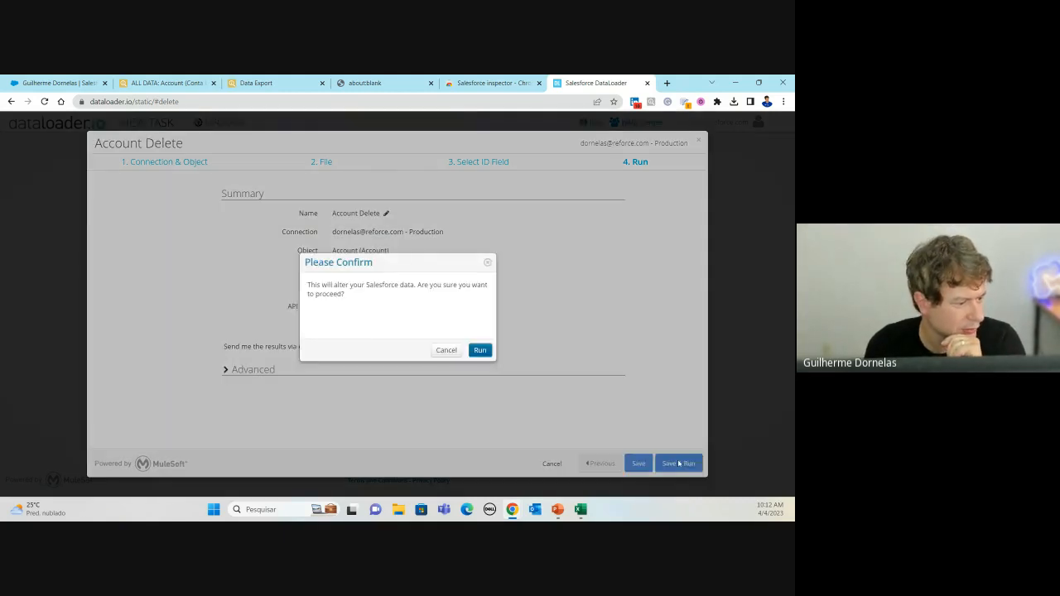
{"action": "left_click", "coordinate": [481, 350]}
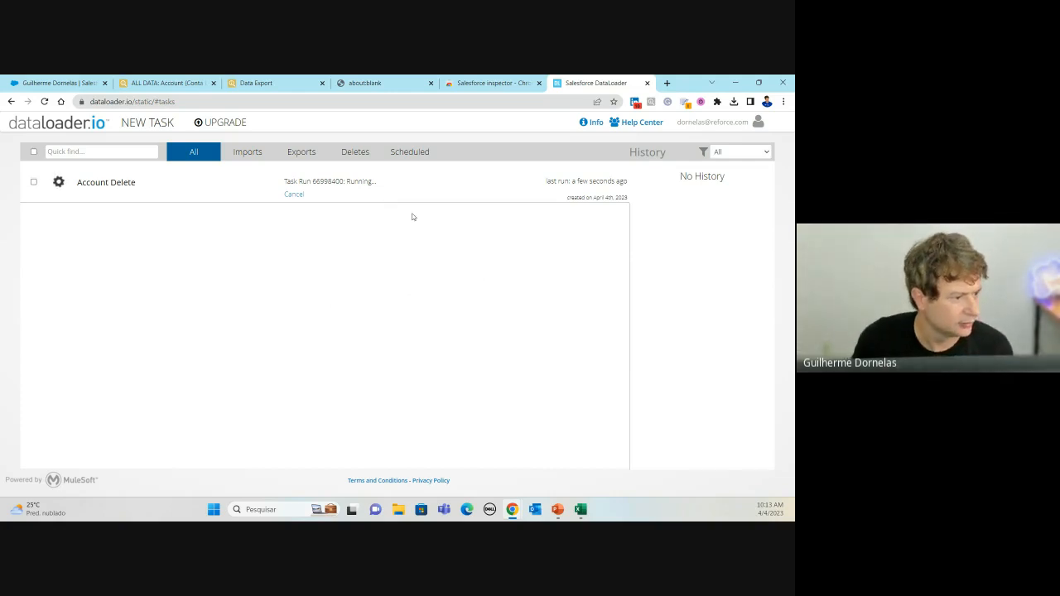
{"action": "left_click", "coordinate": [81, 85]}
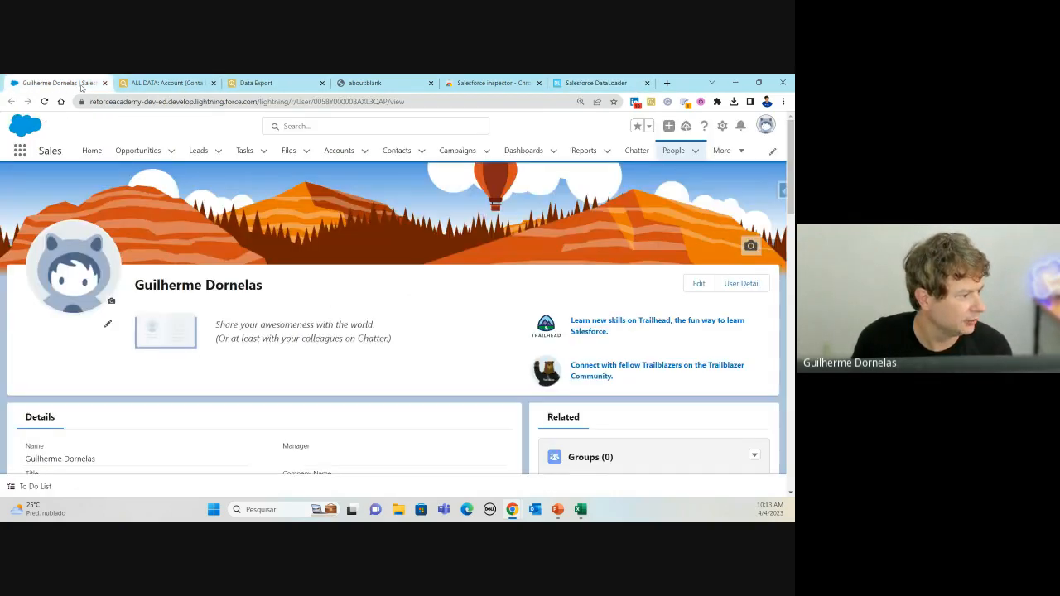
{"action": "left_click", "coordinate": [344, 150]}
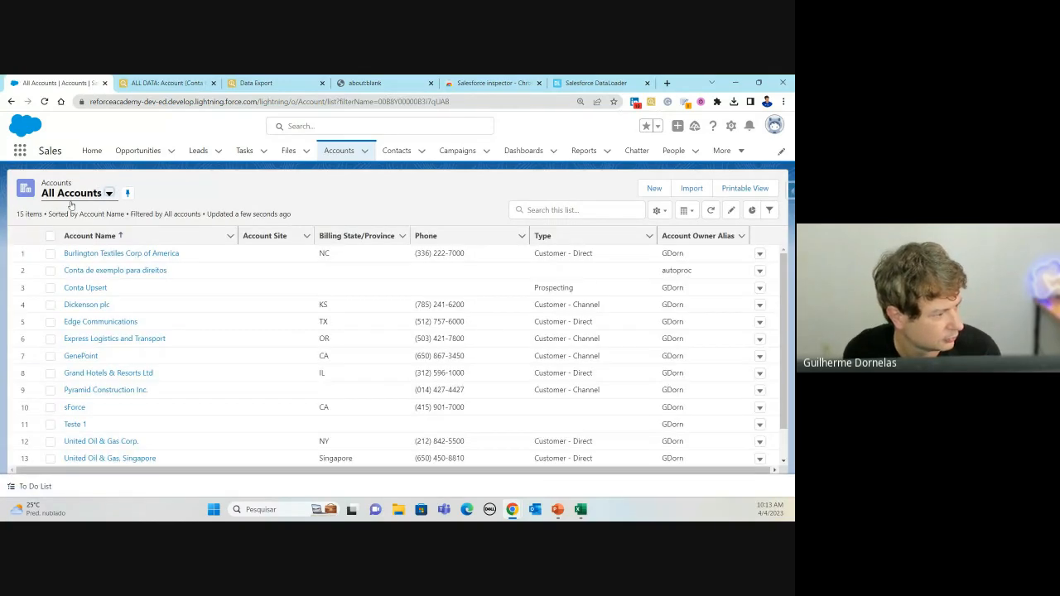
{"action": "scroll", "coordinate": [227, 442], "scroll_direction": "down", "scroll_amount": 2}
{"action": "scroll", "coordinate": [225, 431], "scroll_direction": "up", "scroll_amount": 2}
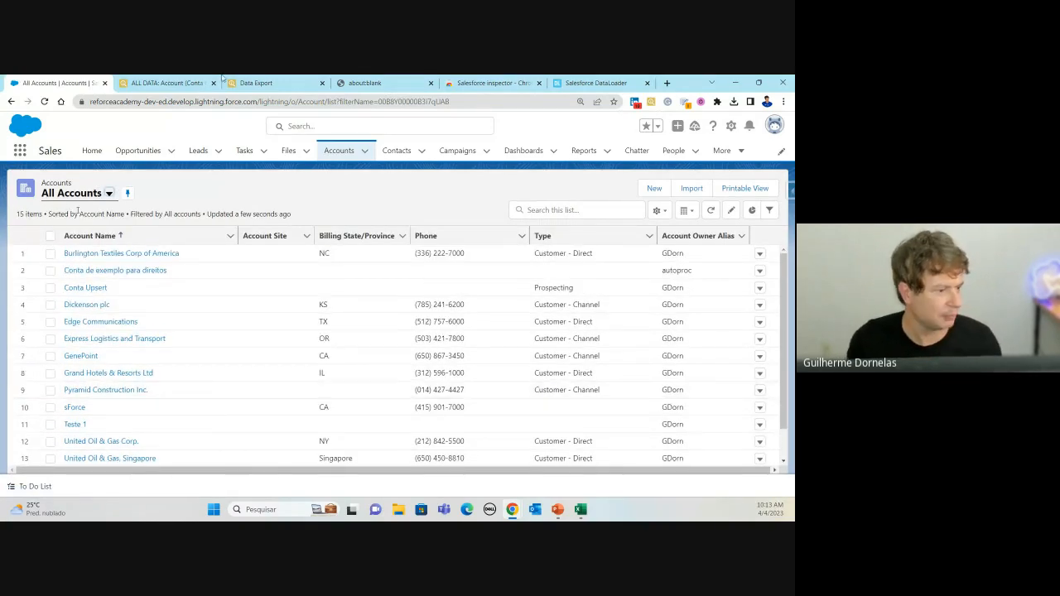
Step: Refresh the dataloader.io task list and download the CSV of 154 successful deletions
{"action": "left_click", "coordinate": [578, 82]}
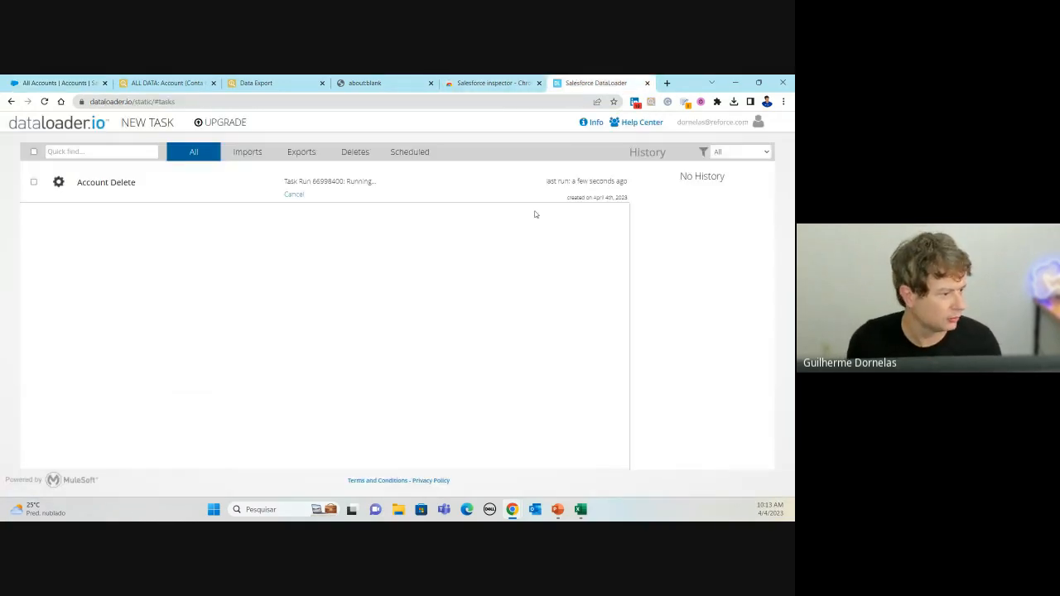
{"action": "left_click", "coordinate": [45, 101]}
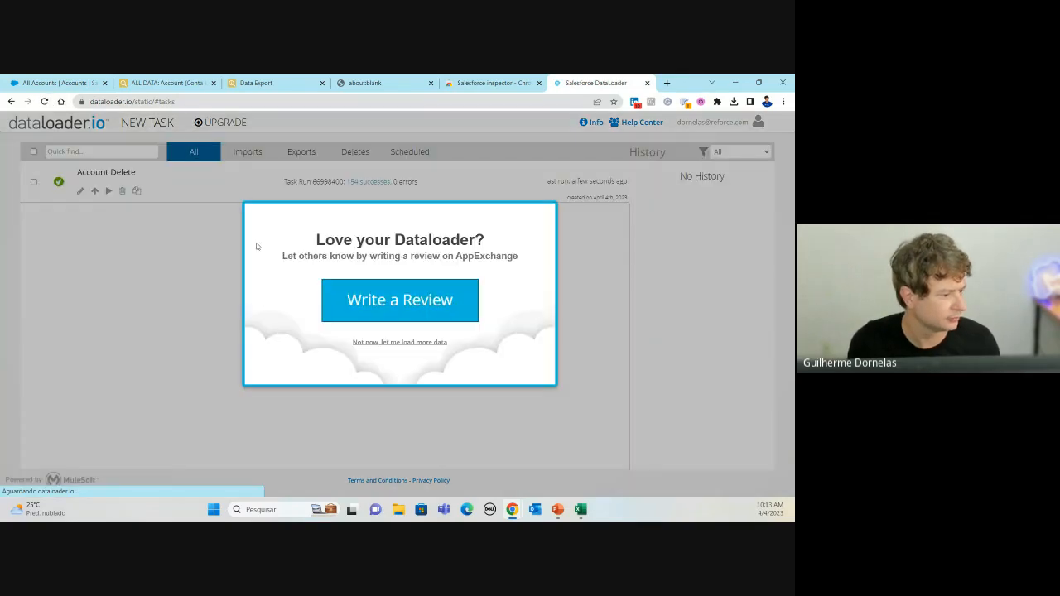
{"action": "left_click", "coordinate": [187, 231]}
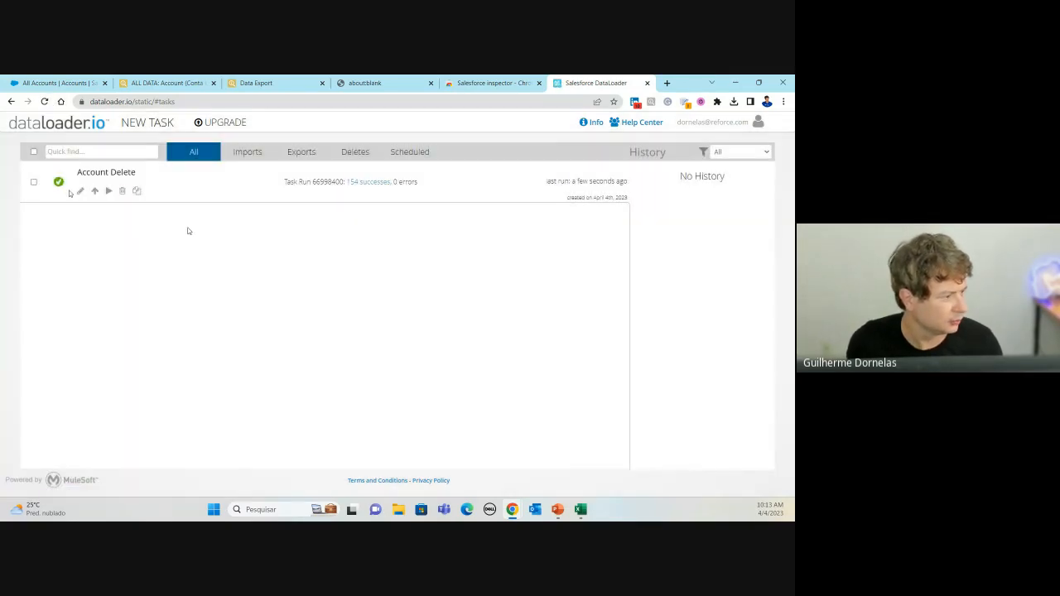
{"action": "left_click", "coordinate": [369, 185]}
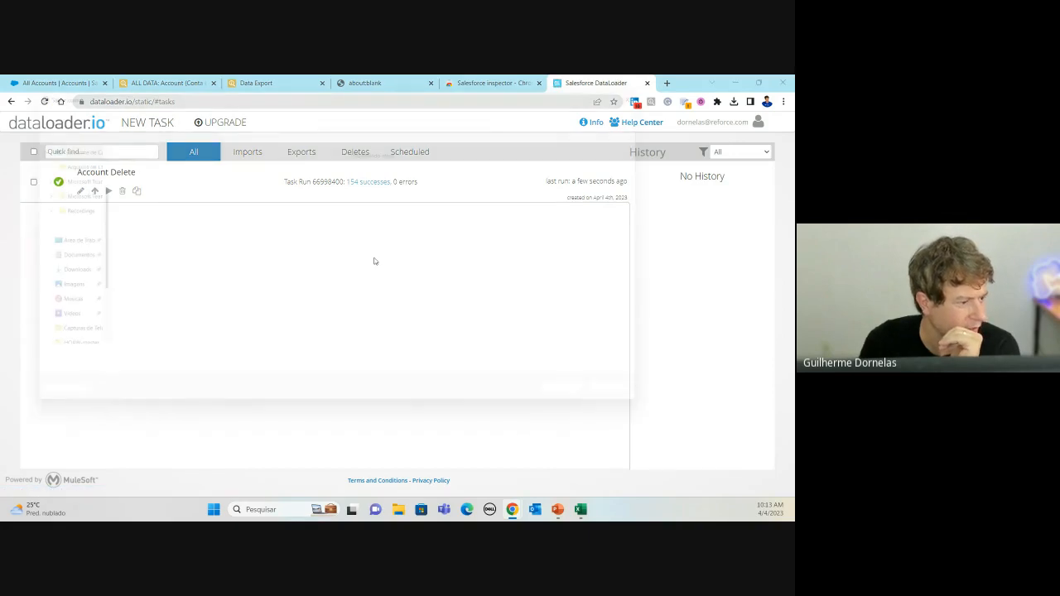
{"action": "left_click", "coordinate": [594, 407]}
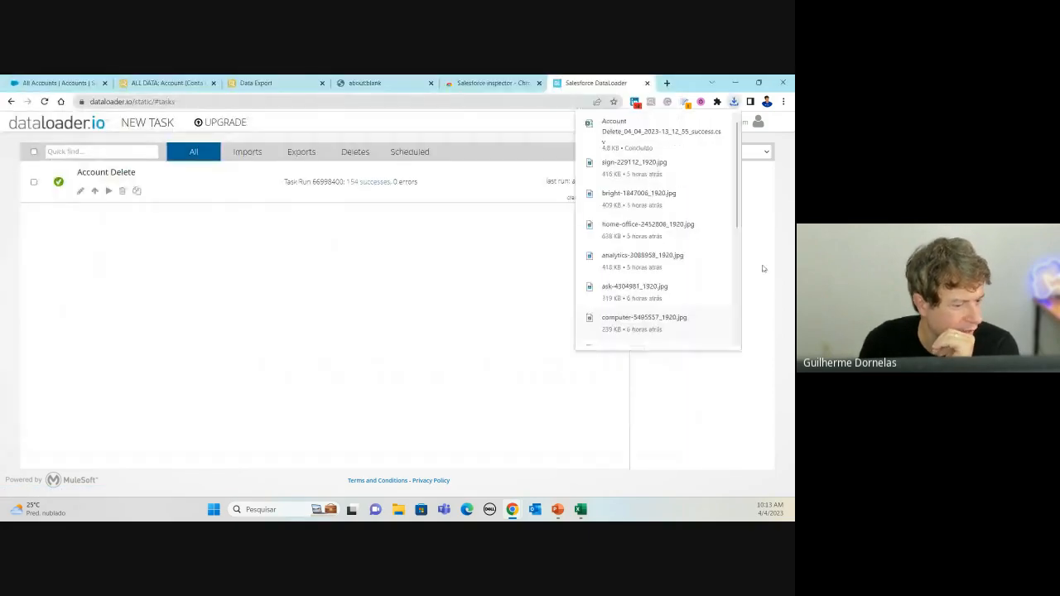
Step: Open the success CSV in maximized Excel and autofit columns A and B to show STATUS and COMMENTS
{"action": "left_click", "coordinate": [634, 126]}
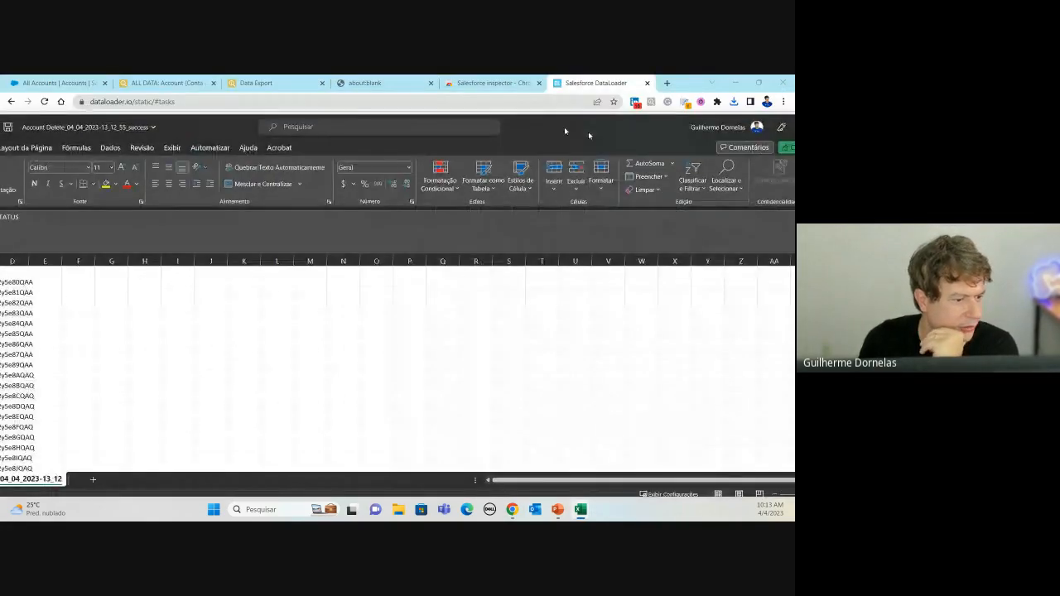
{"action": "double_click", "coordinate": [585, 132]}
{"action": "left_click", "coordinate": [96, 263]}
{"action": "left_click", "coordinate": [38, 242]}
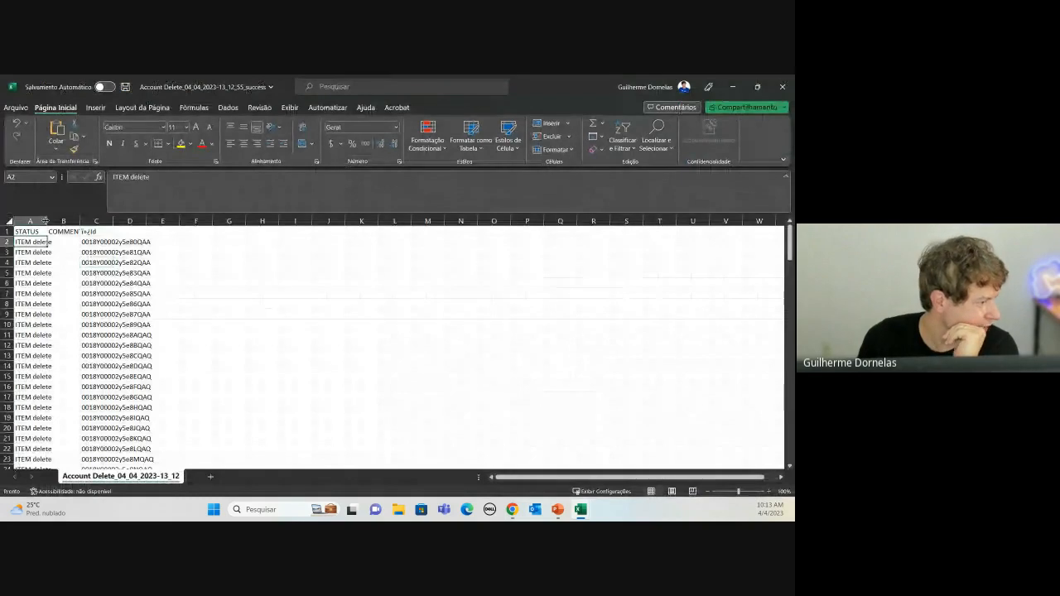
{"action": "double_click", "coordinate": [45, 221]}
{"action": "left_click", "coordinate": [98, 241]}
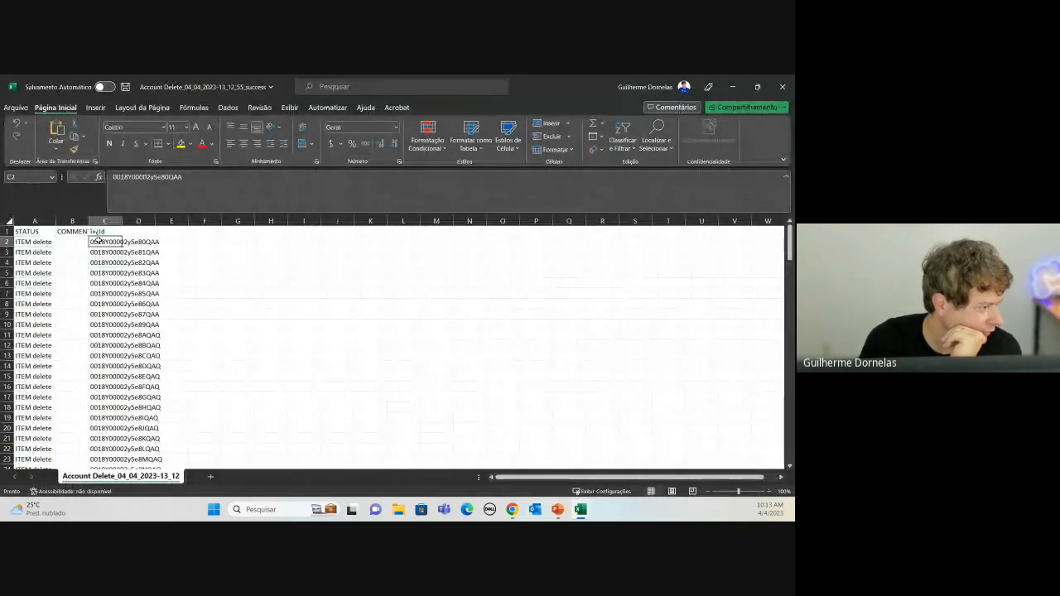
{"action": "left_click", "coordinate": [92, 221]}
{"action": "double_click", "coordinate": [89, 222]}
{"action": "left_click", "coordinate": [86, 282]}
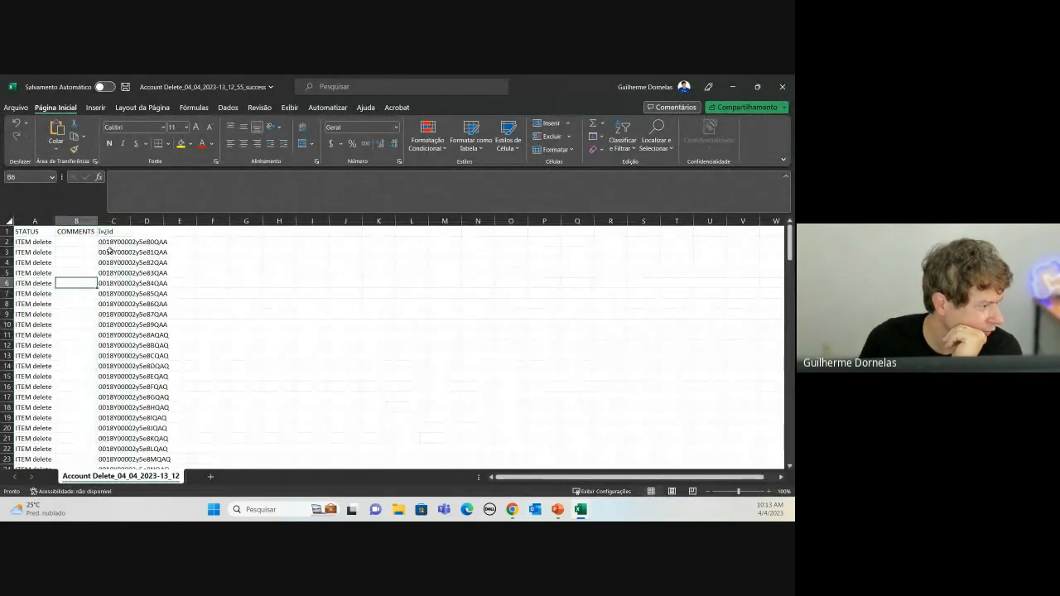
{"action": "left_click", "coordinate": [108, 242]}
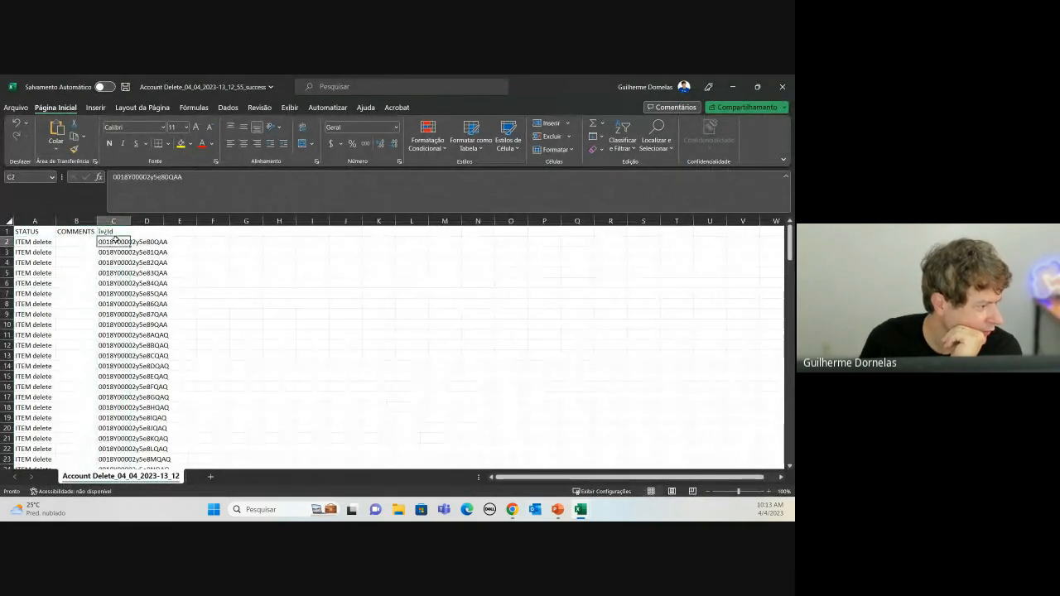
{"action": "left_click", "coordinate": [733, 88]}
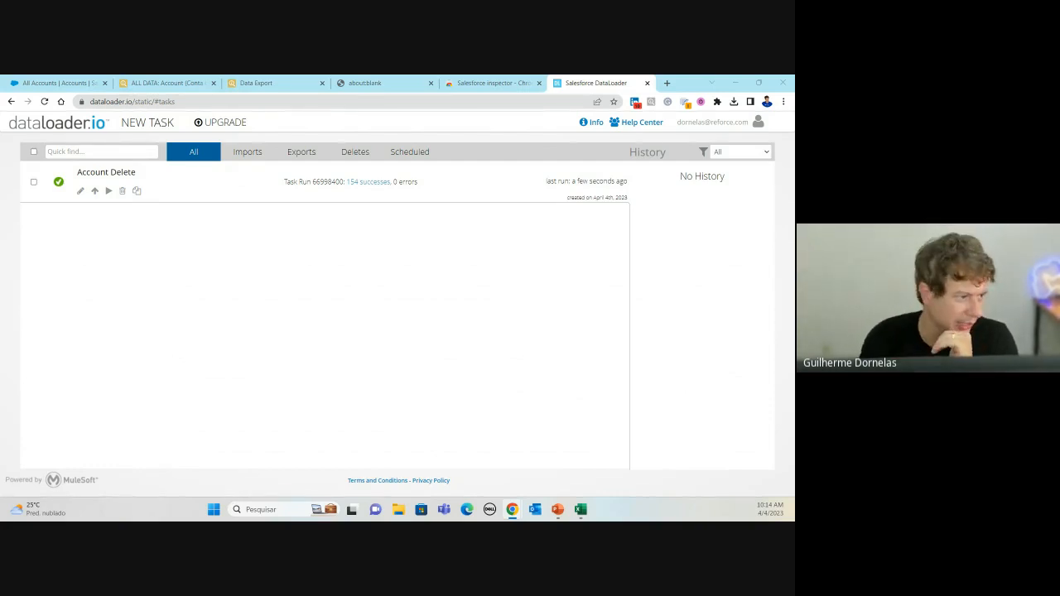
Step: Re-run the Salesforce Inspector Account export with deleted and archived records included
{"action": "left_click", "coordinate": [265, 83]}
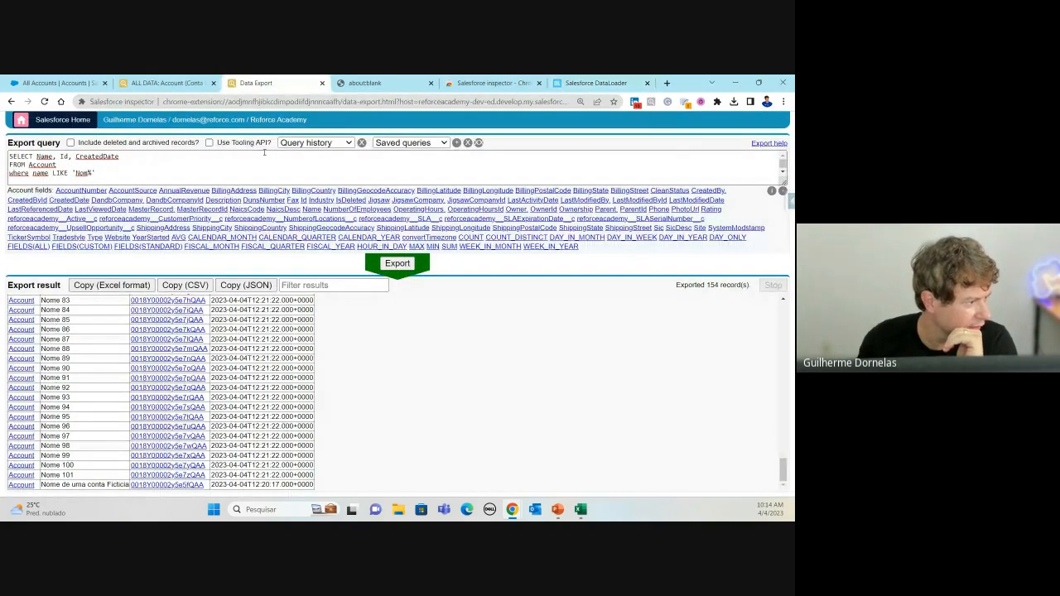
{"action": "left_click", "coordinate": [71, 143]}
{"action": "left_click", "coordinate": [400, 265]}
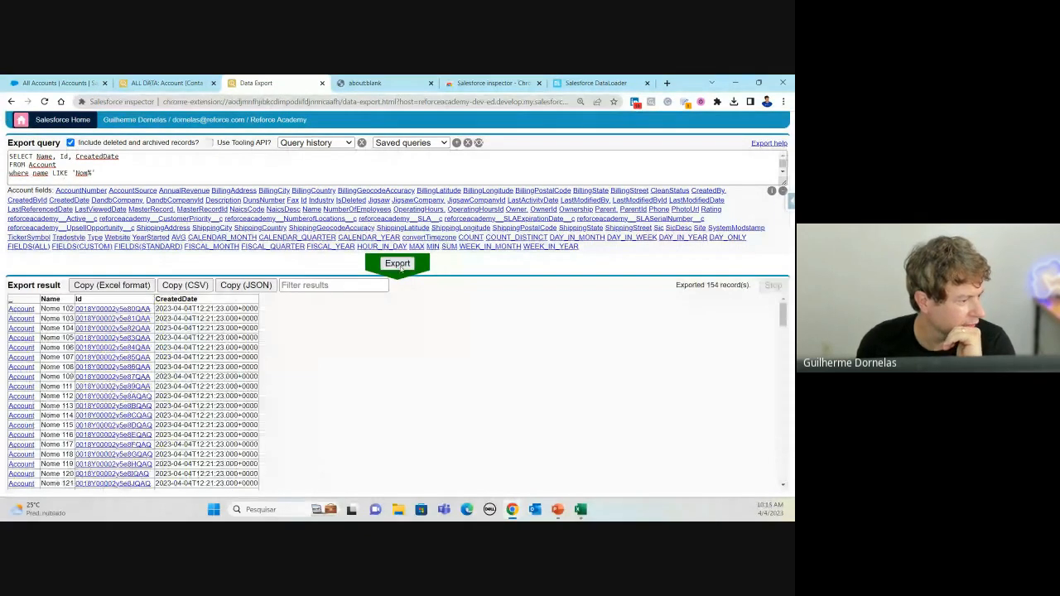
Step: Add IsDeleted after CreatedDate in the SELECT list and export, reviewing the 154 rows
{"action": "left_click", "coordinate": [145, 155]}
{"action": "type", "text": ", IsDeleted,"}
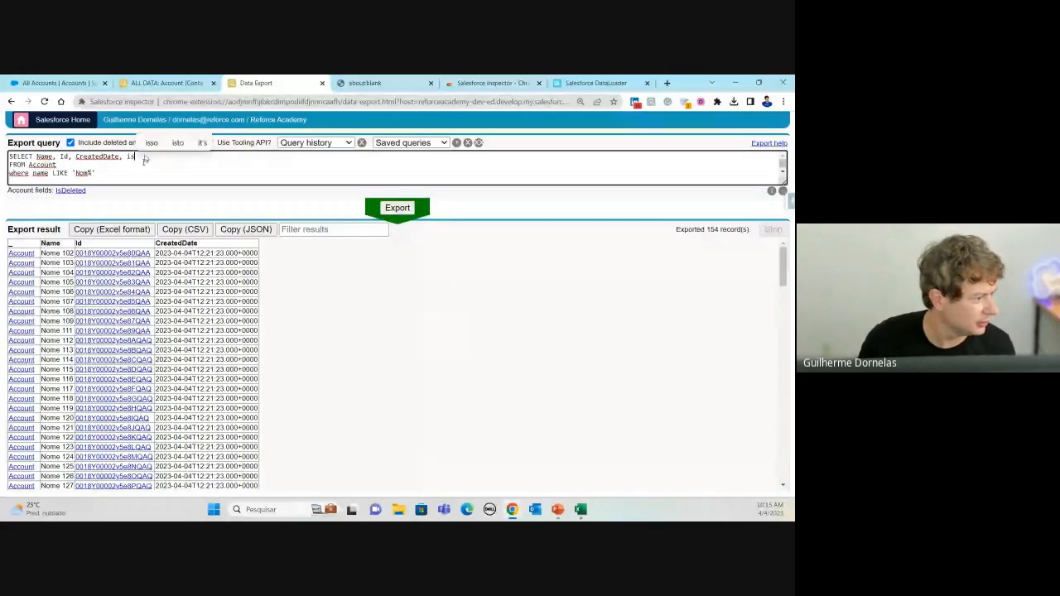
{"action": "key", "text": "BackSpace"}
{"action": "key", "text": "BackSpace"}
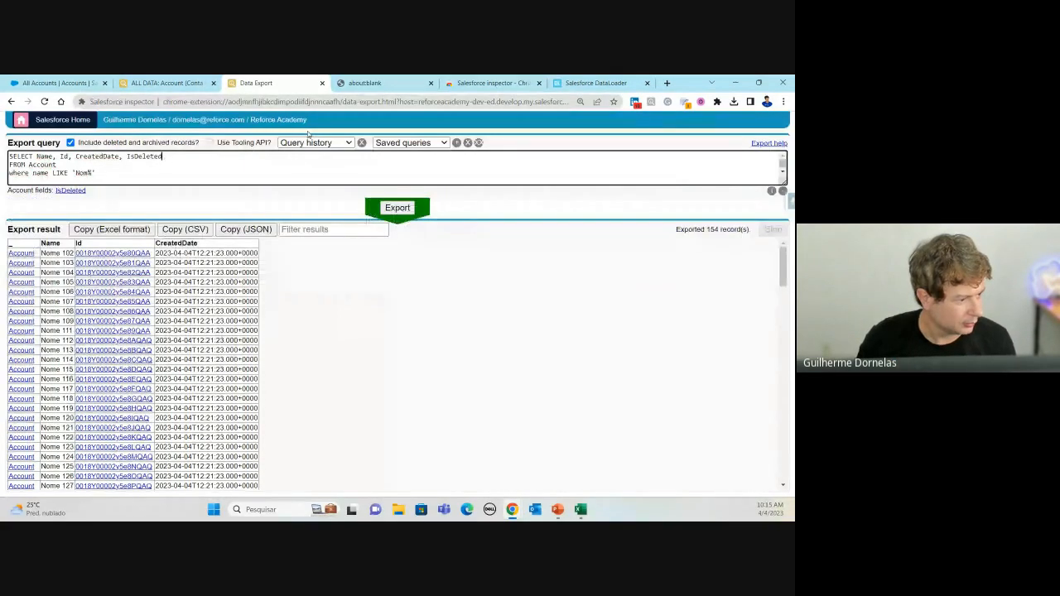
{"action": "left_click", "coordinate": [408, 207]}
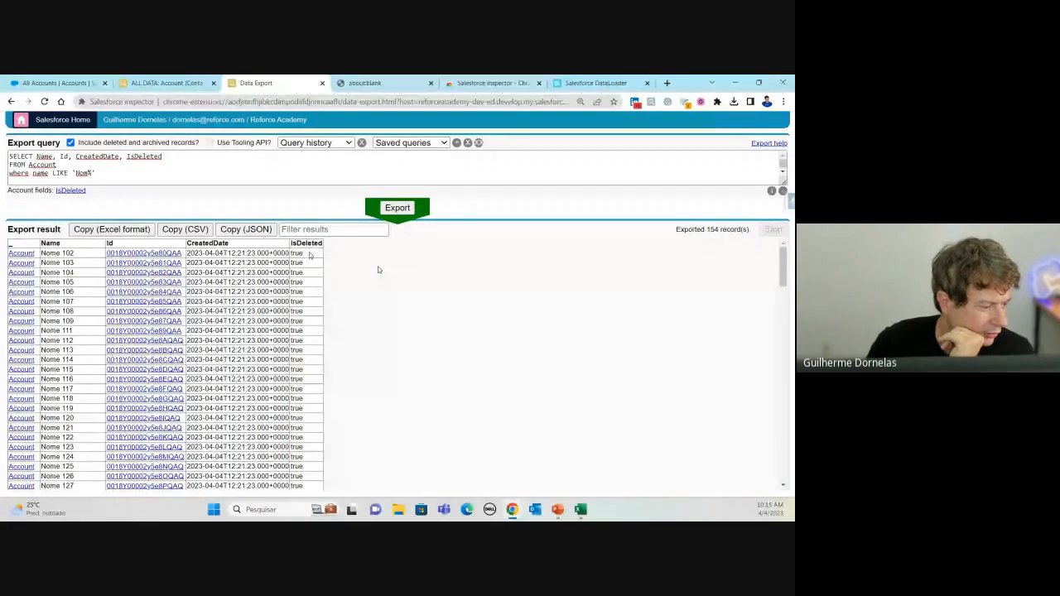
{"action": "scroll", "coordinate": [310, 317], "scroll_direction": "down", "scroll_amount": 10}
{"action": "scroll", "coordinate": [311, 317], "scroll_direction": "down", "scroll_amount": 2}
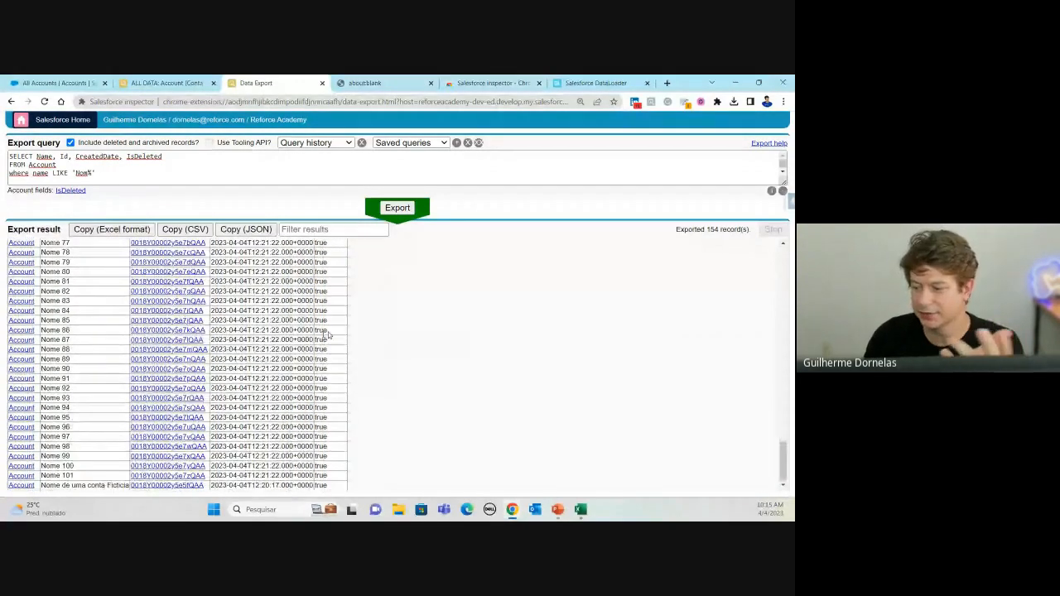
{"action": "scroll", "coordinate": [315, 344], "scroll_direction": "up", "scroll_amount": 12}
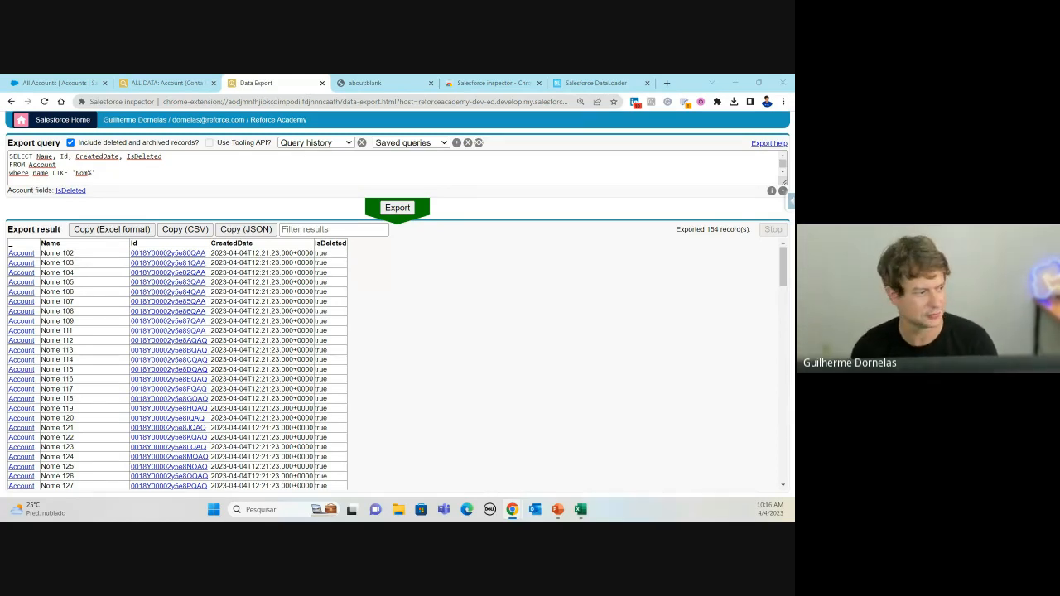
Step: Remove Id and IsDeleted from the SELECT list, leaving Name and CreatedDate
{"action": "left_click_drag", "start_coordinate": [60, 157], "coordinate": [75, 156]}
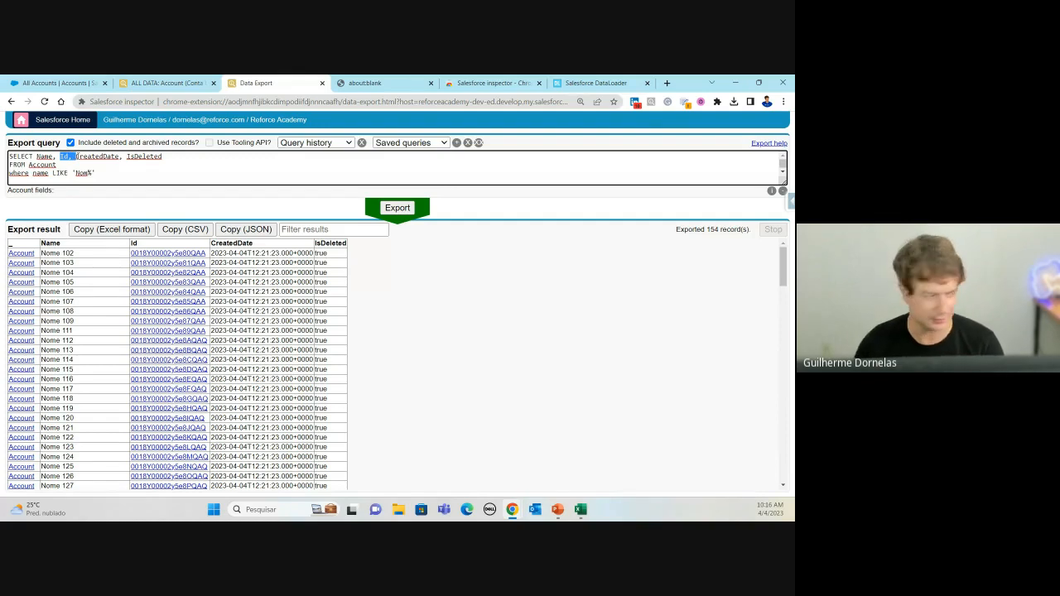
{"action": "key", "text": "BackSpace"}
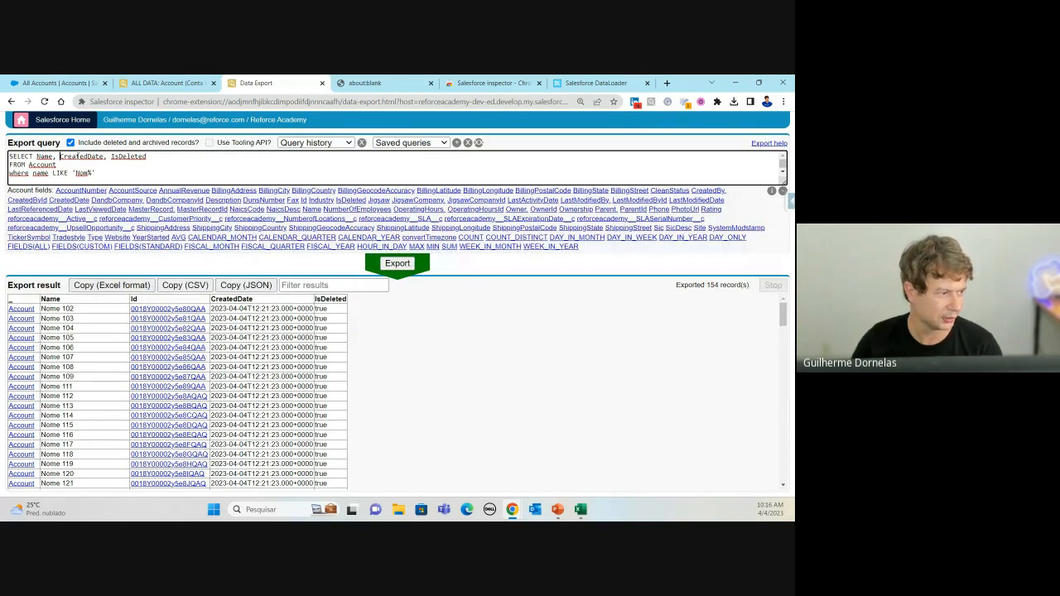
{"action": "key", "text": "End"}
{"action": "key", "text": "BackSpace"}
{"action": "key", "text": "BackSpace"}
{"action": "key", "text": "BackSpace"}
{"action": "key", "text": "BackSpace"}
{"action": "key", "text": "BackSpace"}
{"action": "key", "text": "BackSpace"}
{"action": "key", "text": "BackSpace"}
{"action": "key", "text": "BackSpace"}
{"action": "key", "text": "BackSpace"}
{"action": "key", "text": "BackSpace"}
{"action": "key", "text": "BackSpace"}
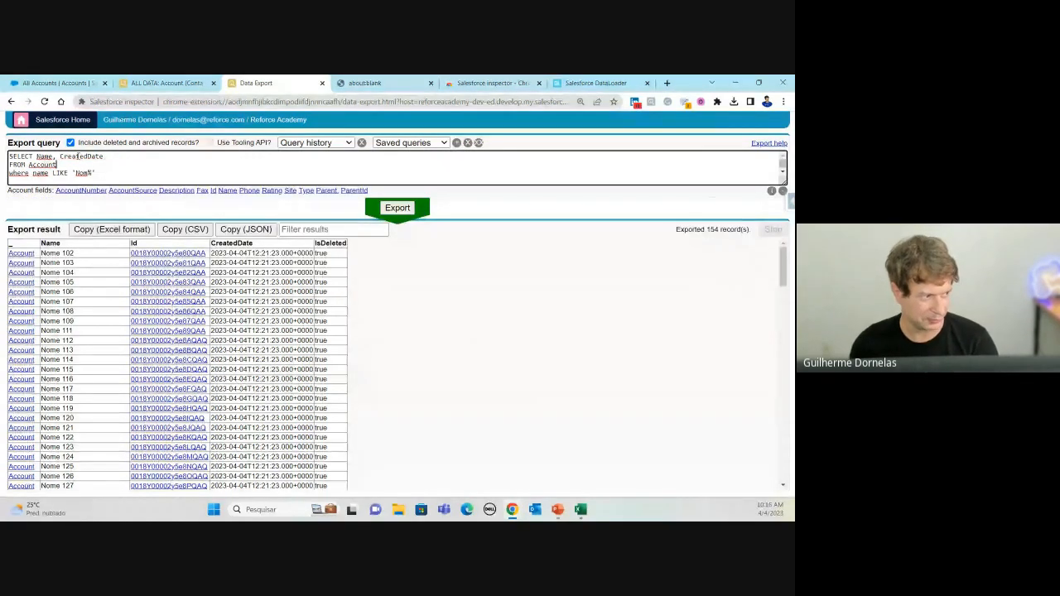
Step: Select the where name LIKE 'Nom%' filter line, then return to the dataloader.io task list
{"action": "left_click_drag", "start_coordinate": [109, 171], "coordinate": [2, 173]}
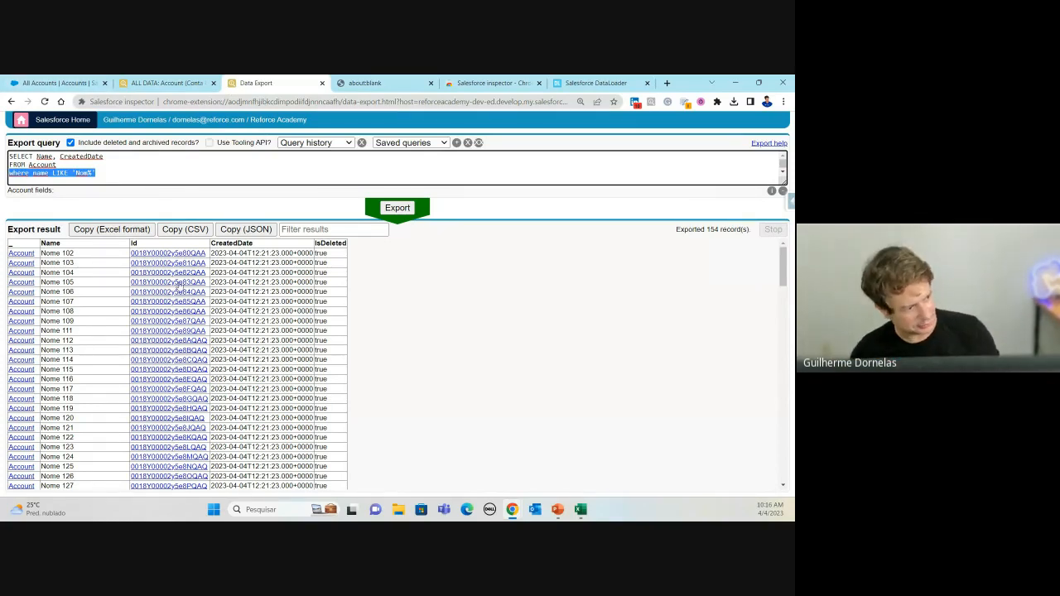
{"action": "left_click", "coordinate": [111, 235]}
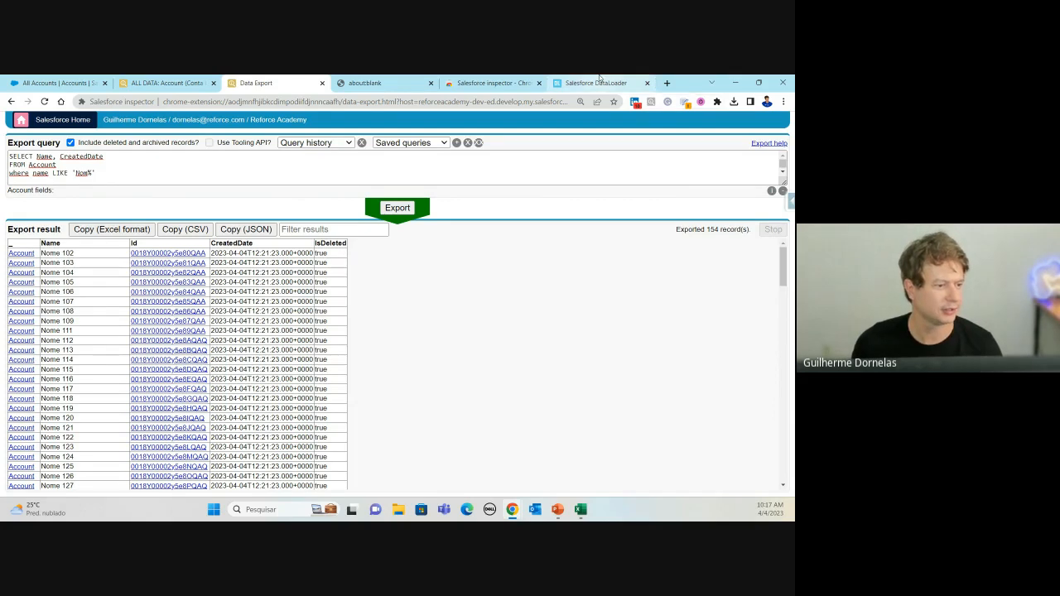
{"action": "left_click", "coordinate": [630, 83]}
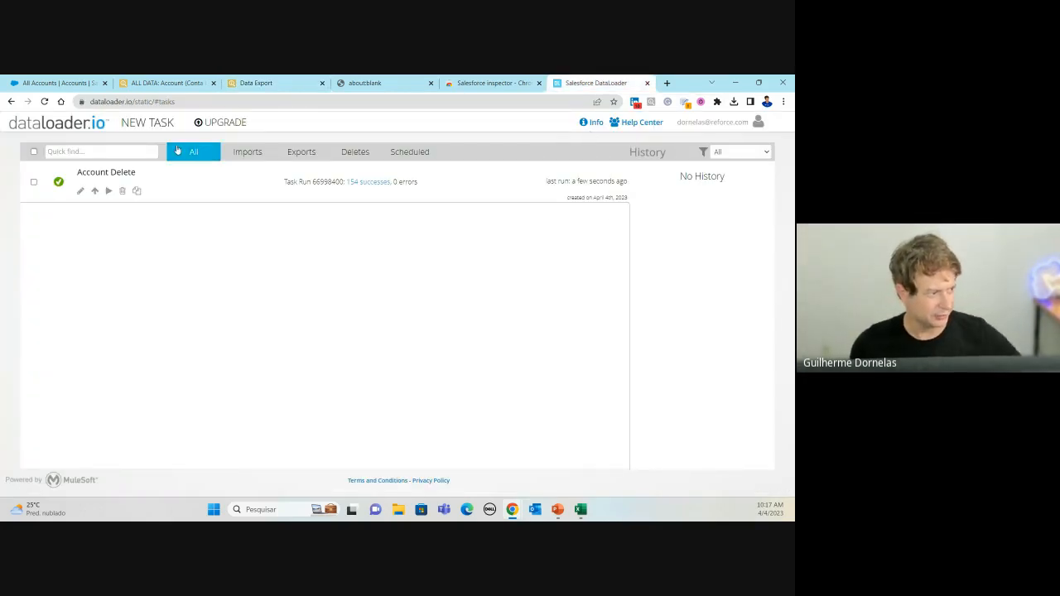
Step: Show dataloader.io's Getting Started Welcome page with Basics, Import, Export and Delete videos
{"action": "left_click", "coordinate": [585, 122]}
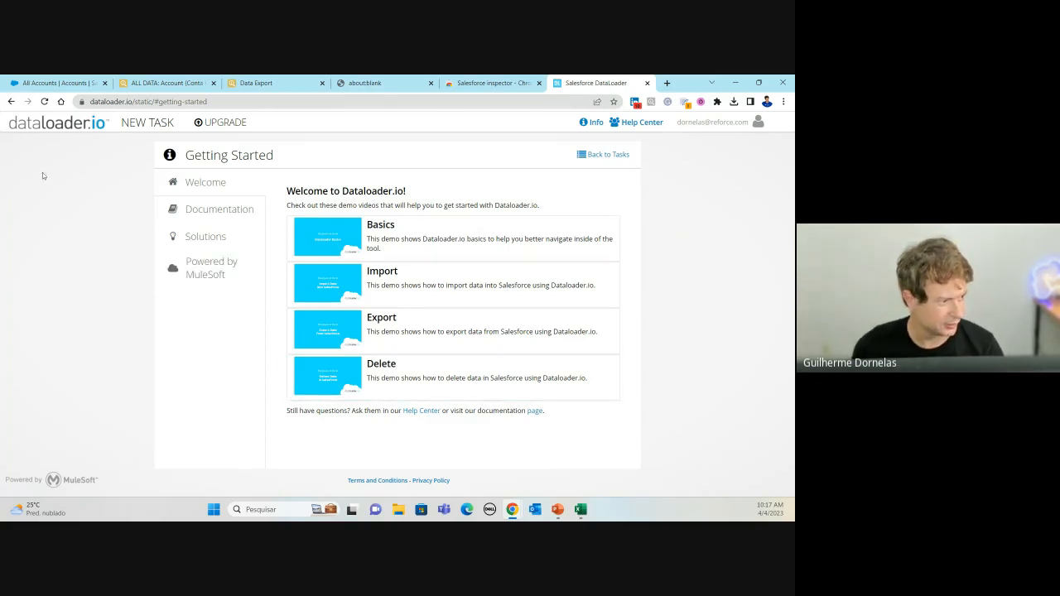
{"action": "left_click", "coordinate": [206, 186]}
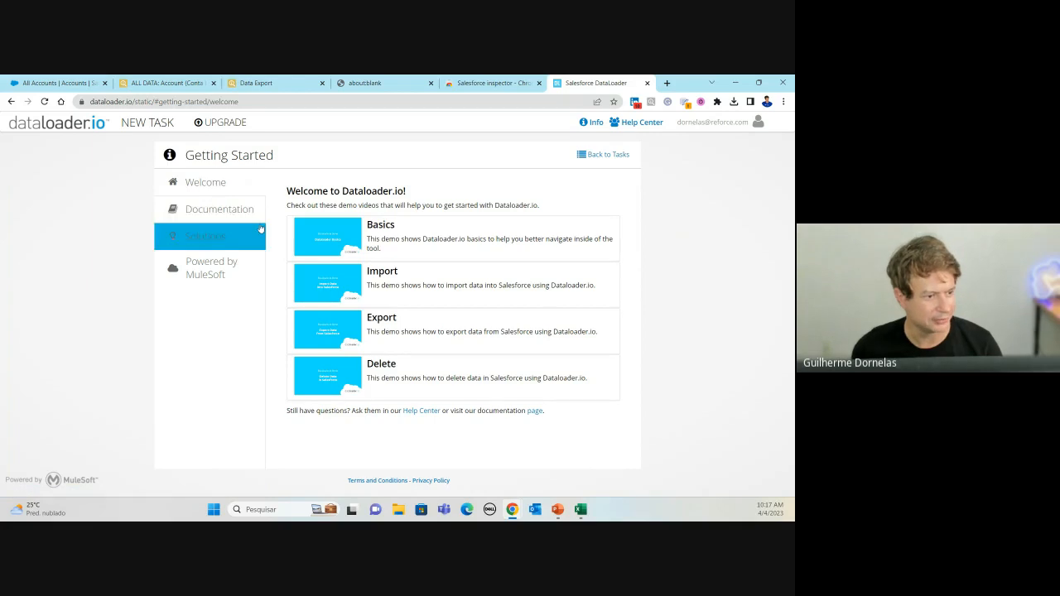